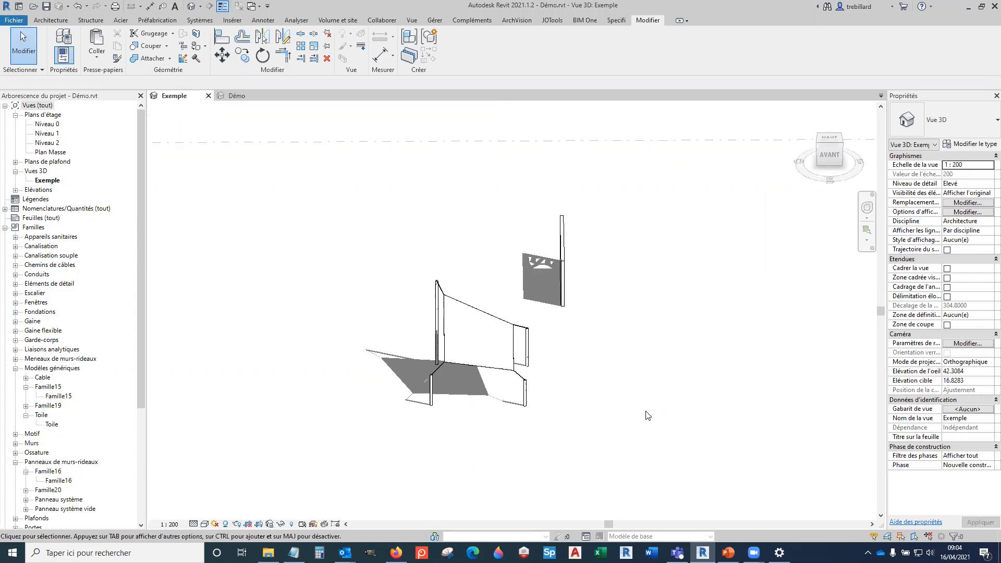
Step: Inspect the four-post fabric canopy and the numbered adaptive points of its Toile component
shift+middle_drag(649, 404, 616, 413)
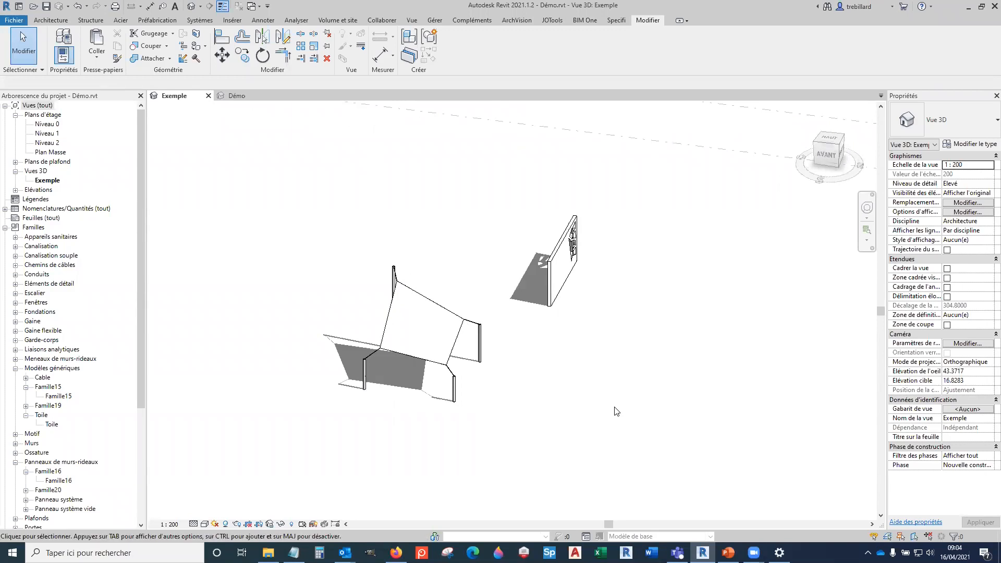
mouse_move(616, 410)
shift+middle_down()
mouse_move(596, 412)
mouse_move(578, 396)
shift+middle_up()
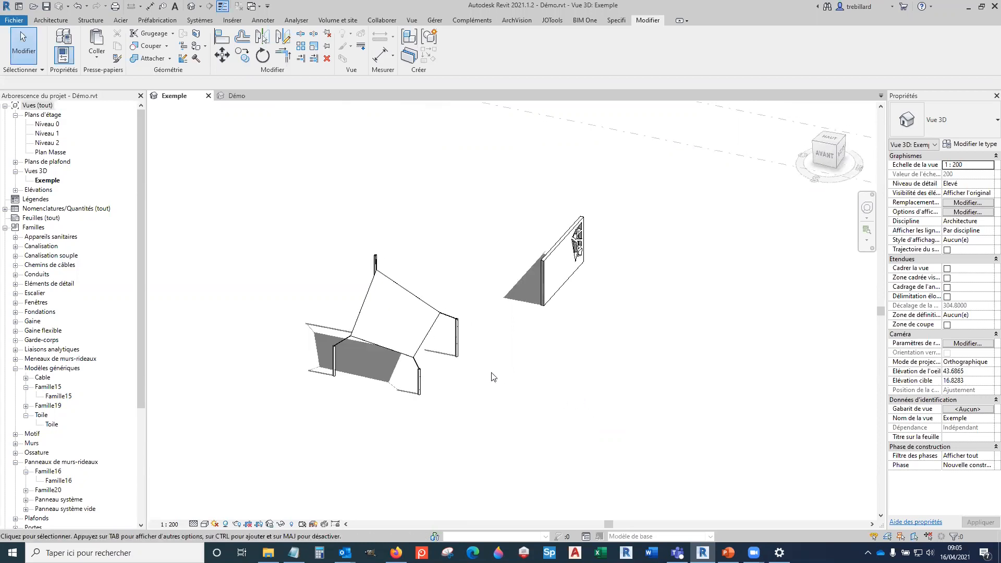
click(430, 344)
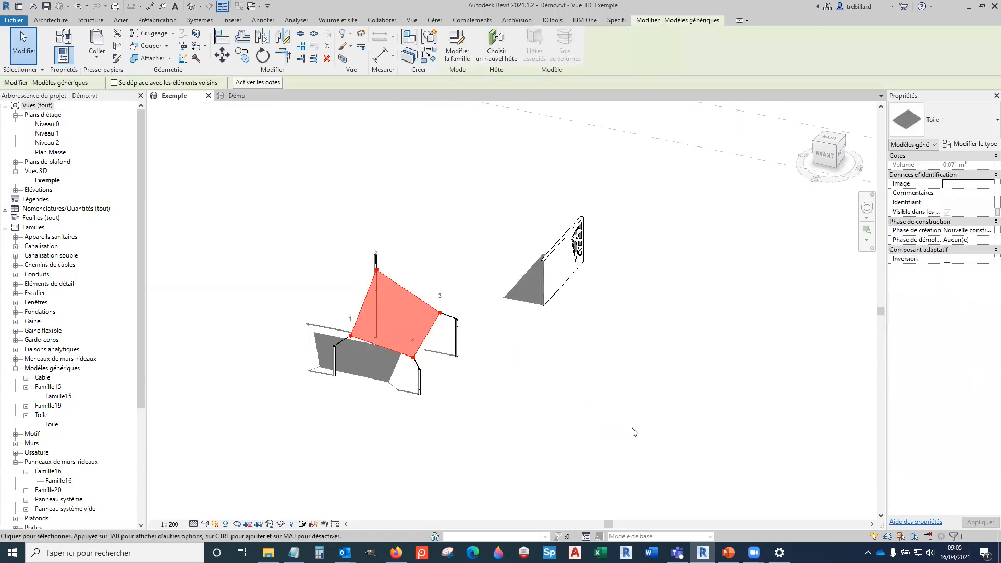
click(634, 432)
Step: Examine the irregular openings cut into the standalone wall and compare the wall with the canopy
shift+middle_drag(674, 355, 558, 344)
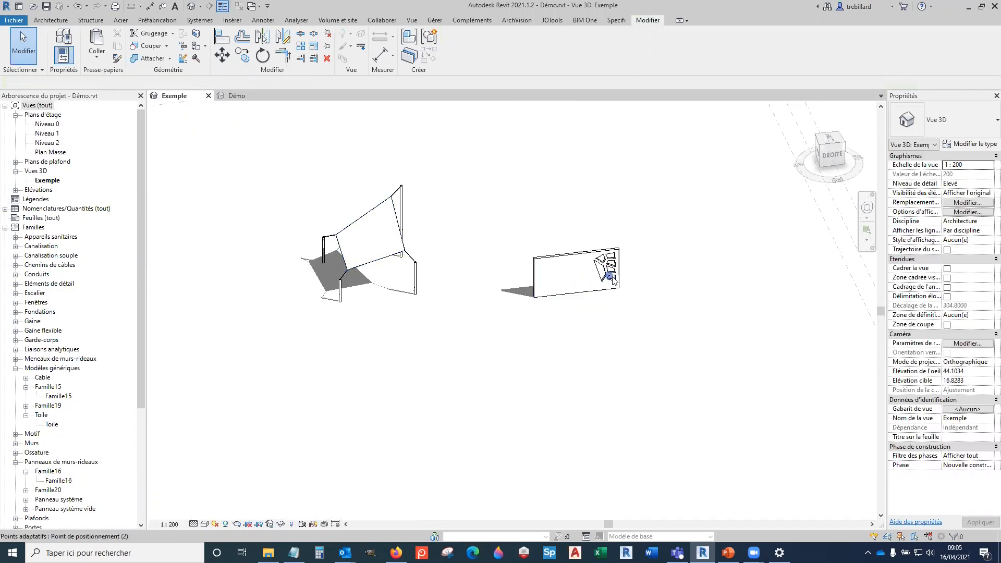
scroll(614, 293, up, 5)
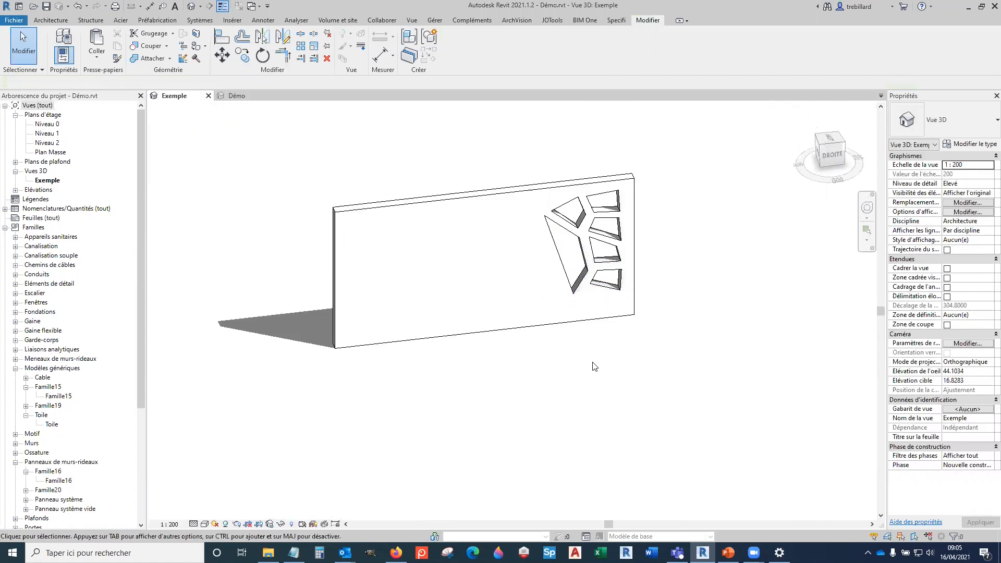
scroll(594, 366, down, 3)
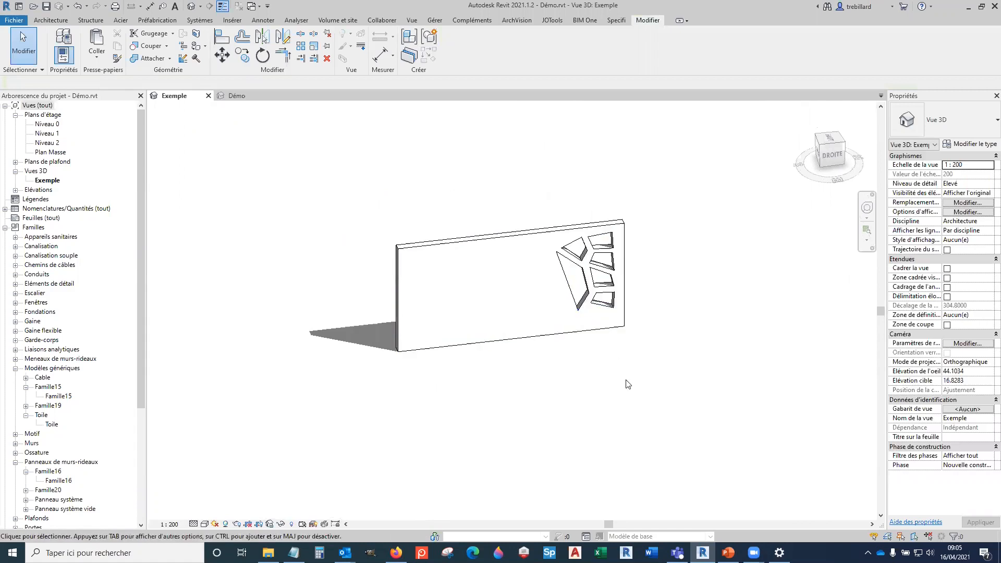
scroll(629, 385, down, 4)
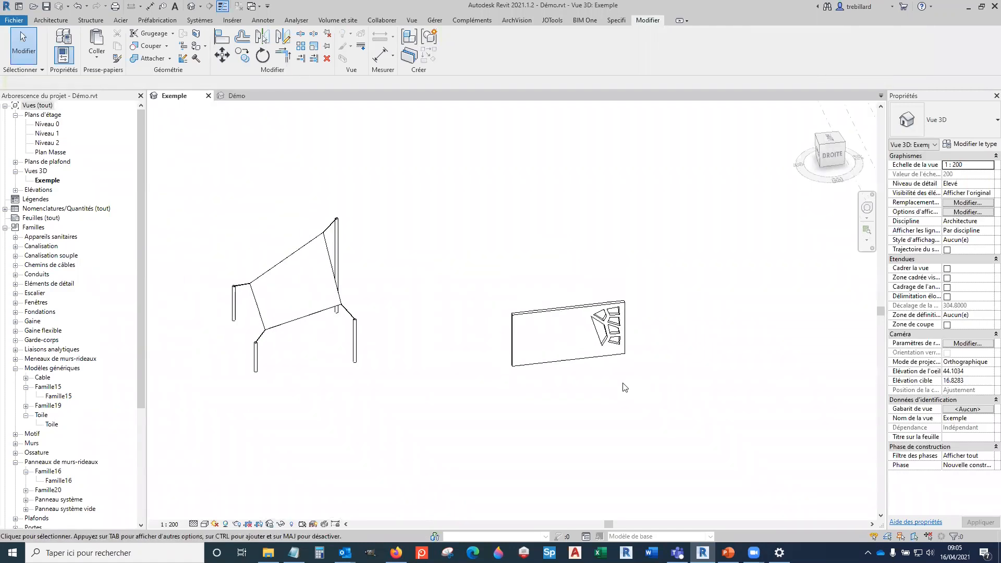
shift+middle_drag(585, 408, 594, 401)
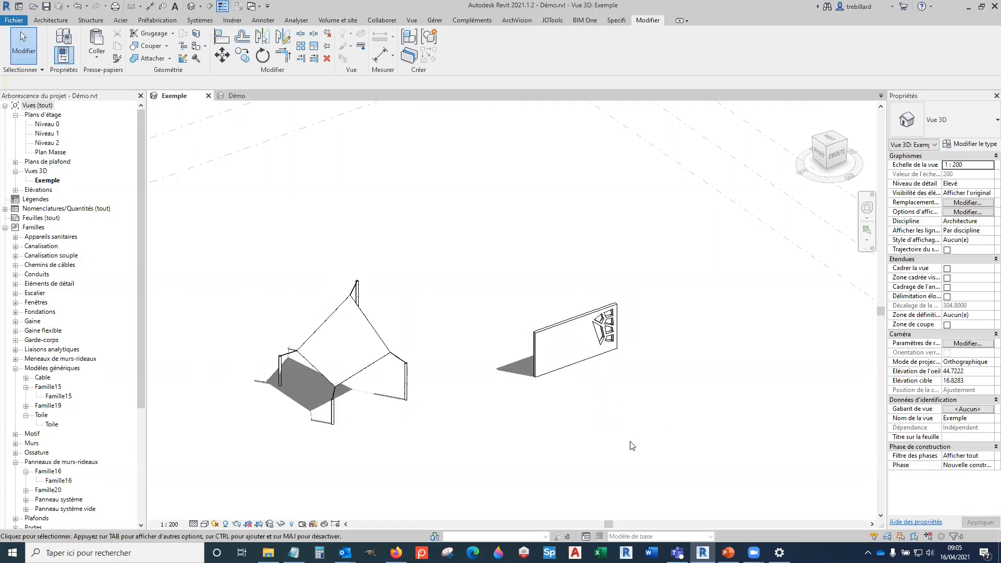
Step: Reveal the hidden elements around the canopy to examine its cable and post supports, and restore the normal display
scroll(418, 395, up, 3)
scroll(407, 395, up, 2)
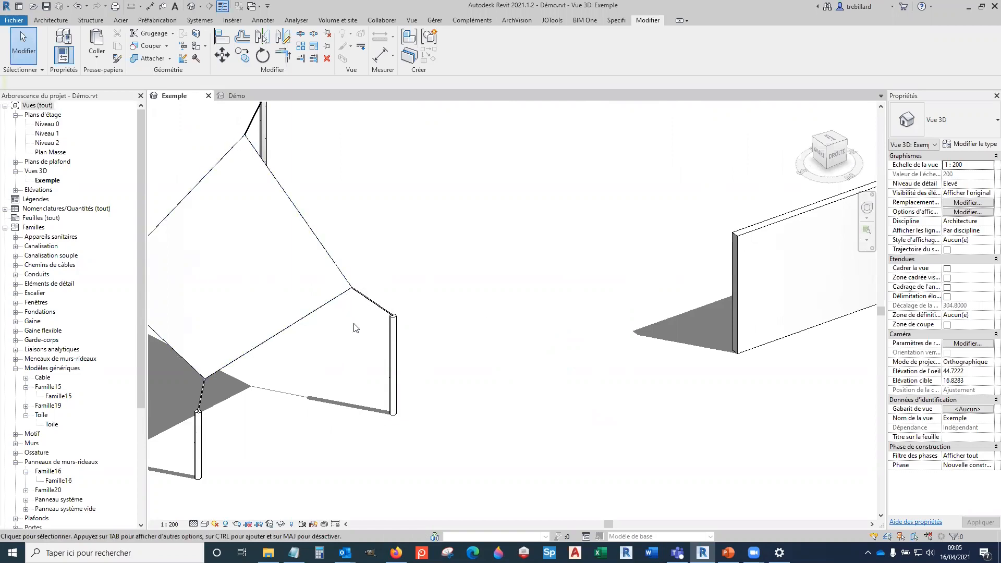
click(292, 524)
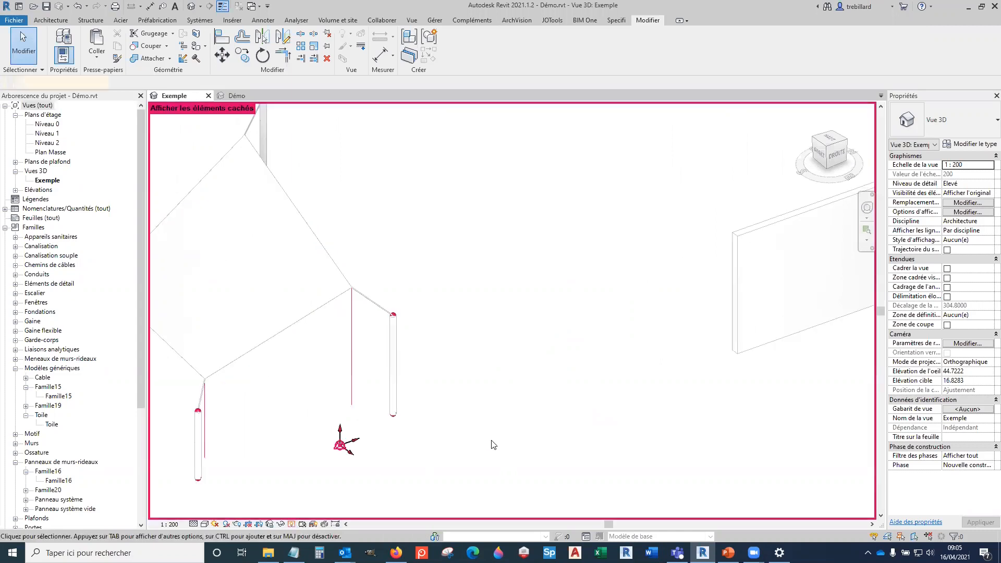
click(625, 417)
scroll(549, 398, down, 3)
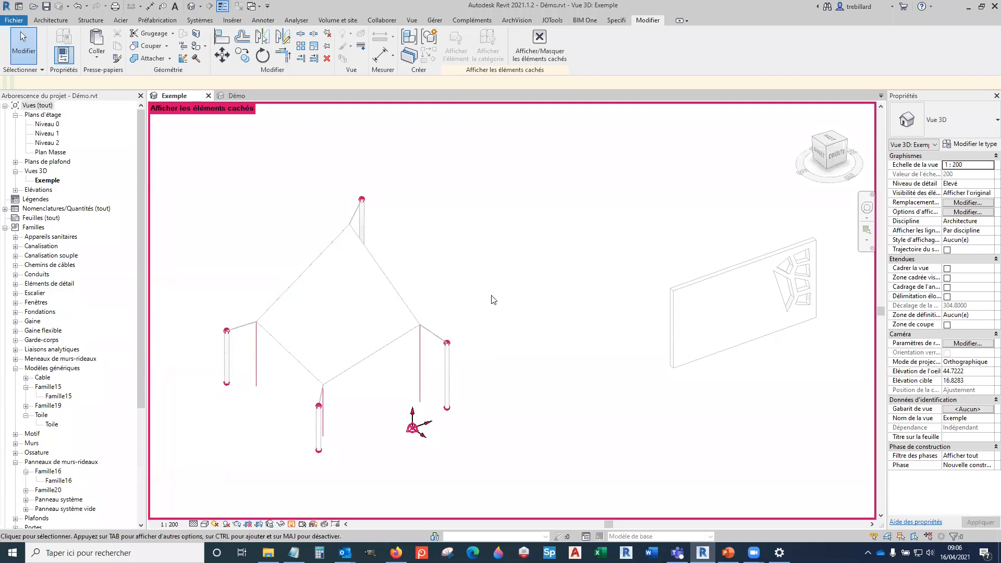
scroll(449, 329, up, 4)
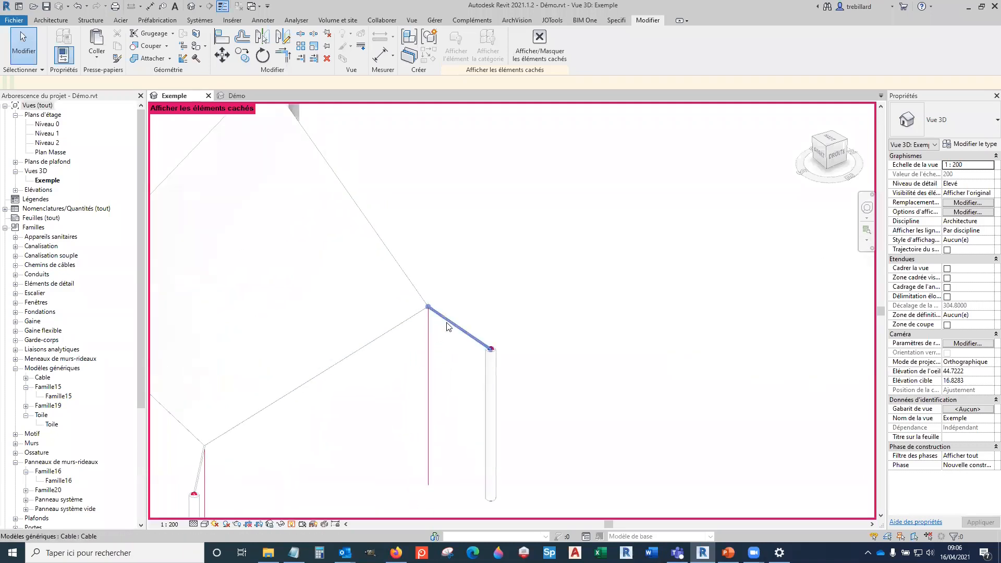
scroll(468, 305, down, 4)
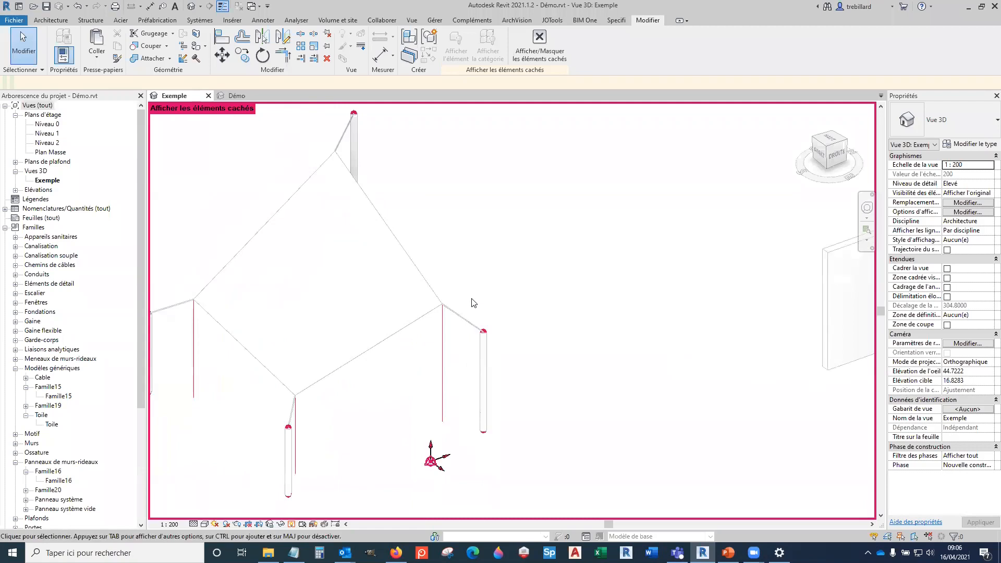
click(293, 525)
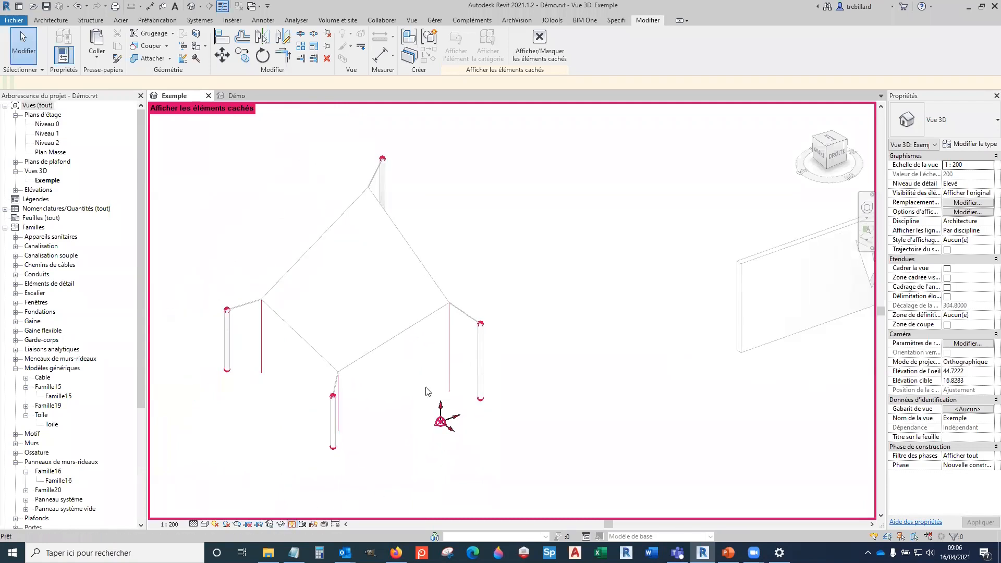
Step: Examine the curved lattice roof structure and its relation to the canopy and the wall
scroll(461, 352, down, 5)
middle_drag(695, 387, 410, 270)
scroll(410, 271, down, 3)
middle_drag(787, 401, 829, 305)
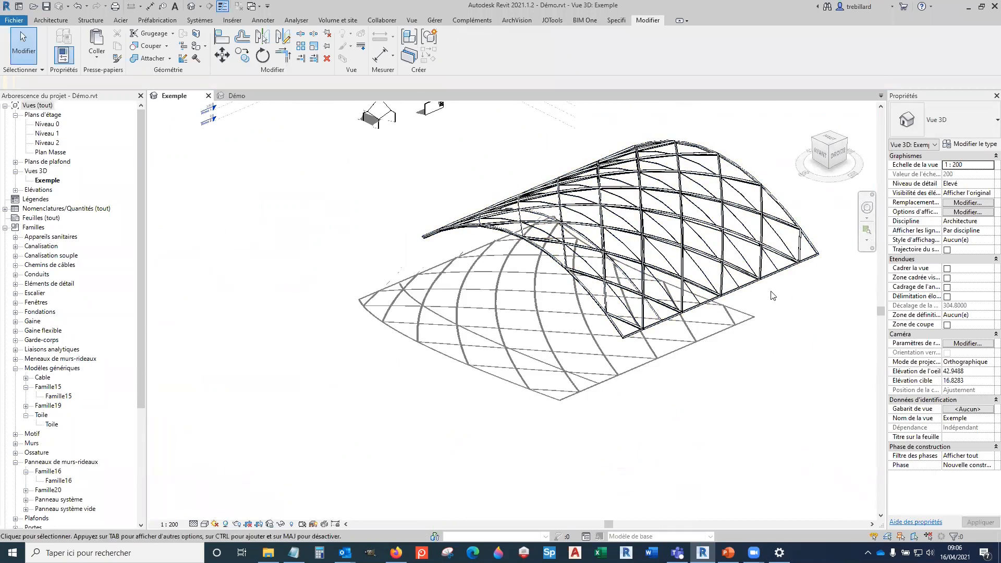
scroll(773, 296, up, 4)
scroll(773, 296, down, 5)
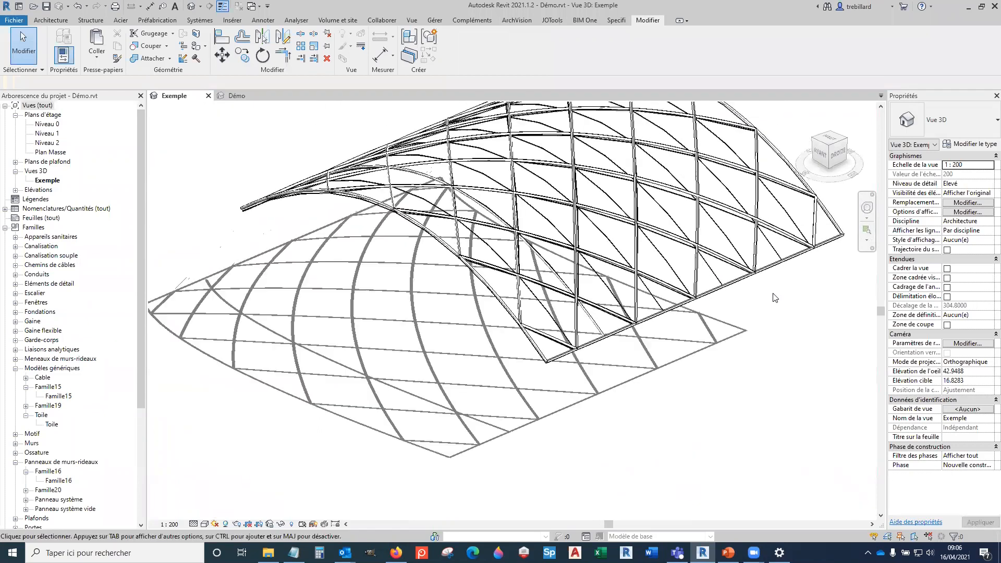
scroll(753, 290, down, 2)
scroll(529, 172, up, 4)
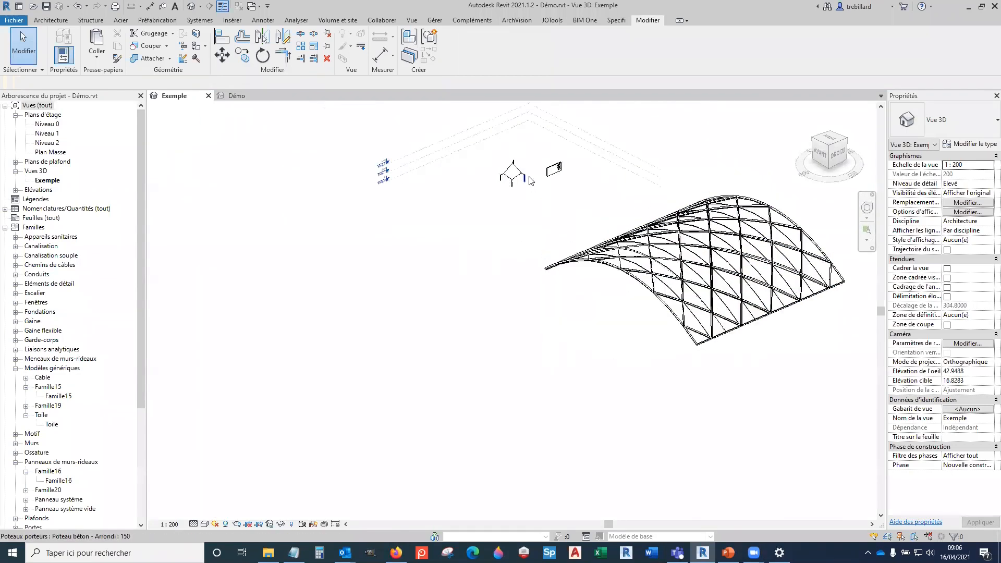
scroll(529, 172, up, 3)
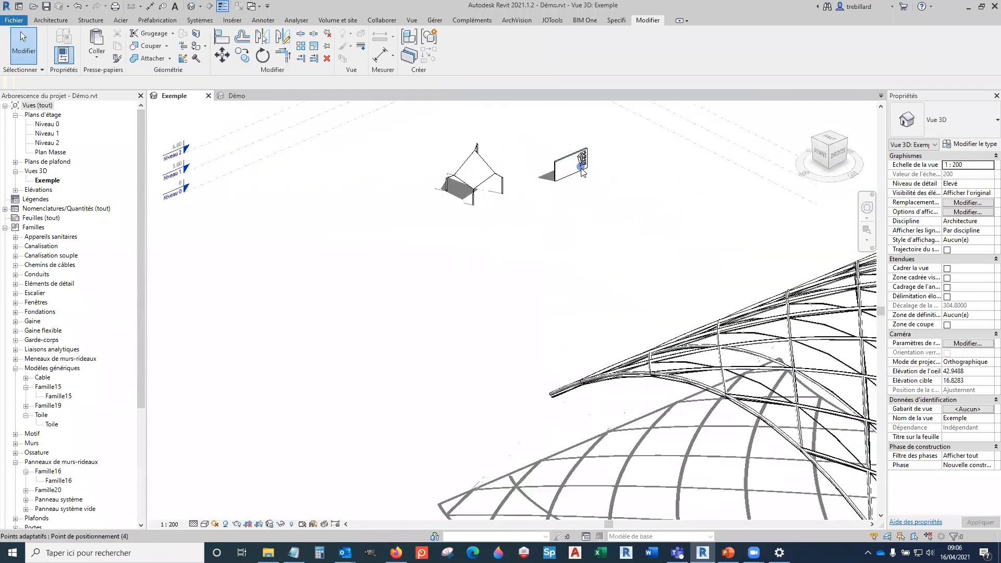
scroll(638, 213, down, 2)
middle_drag(634, 244, 468, 231)
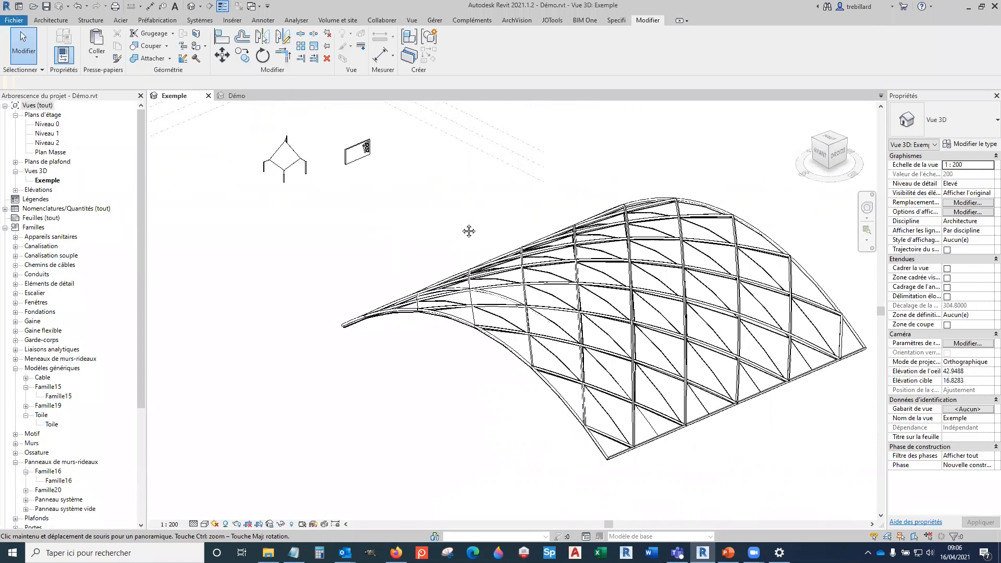
middle_drag(469, 231, 468, 231)
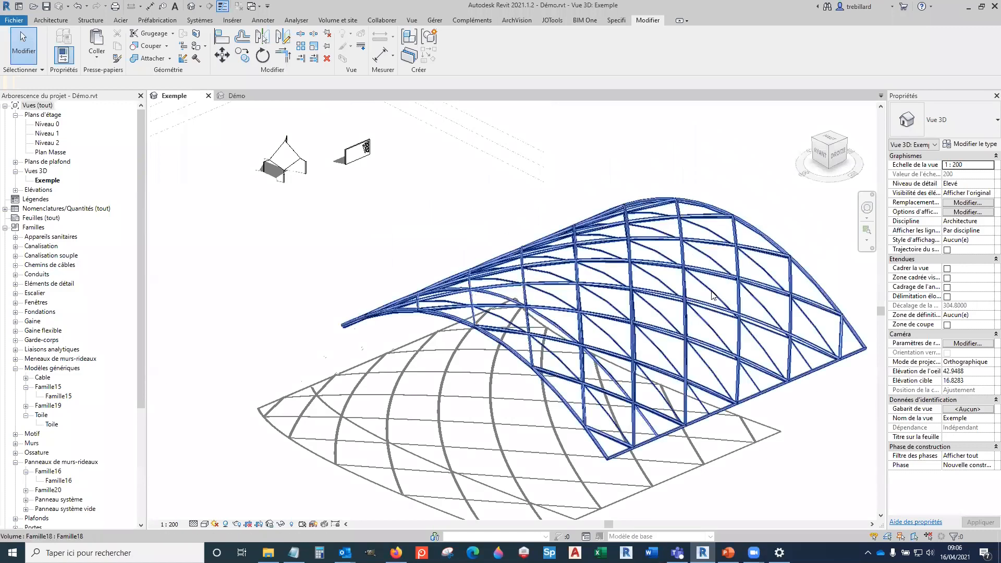
shift+middle_drag(776, 450, 702, 268)
scroll(755, 411, down, 2)
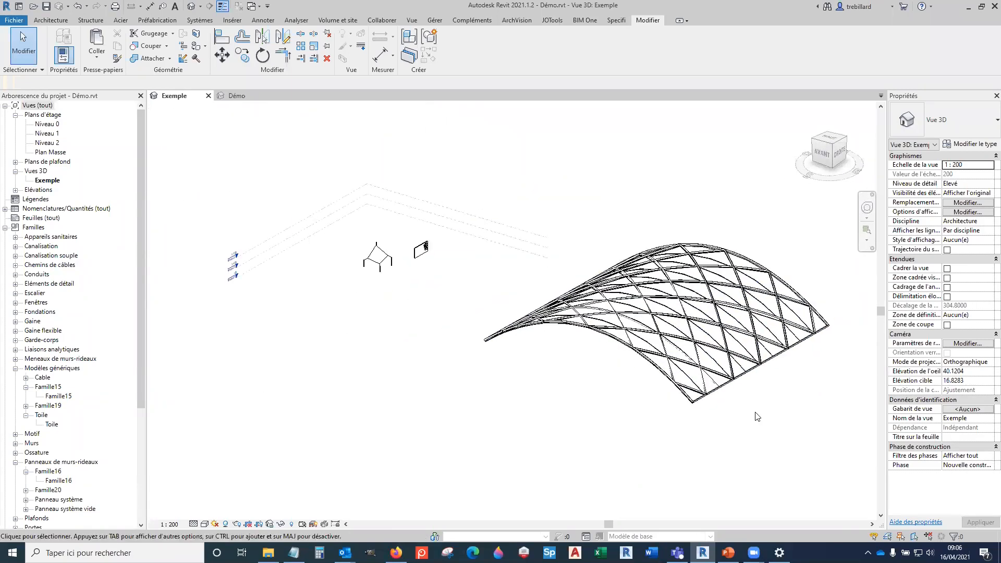
Step: Return to the fabric canopy and check the placement points of its Toile component again
shift+middle_drag(371, 383, 449, 282)
scroll(471, 284, up, 3)
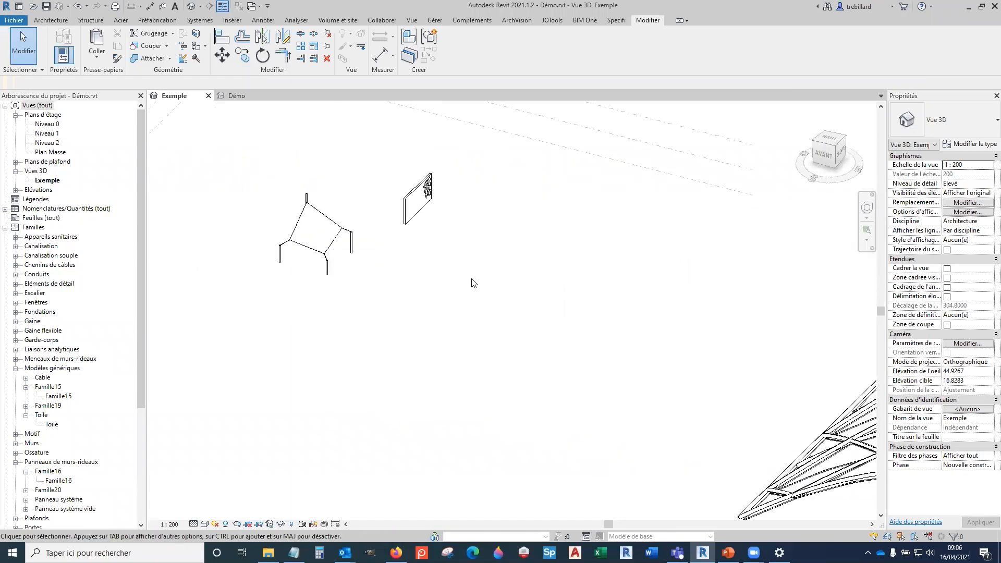
scroll(474, 285, down, 1)
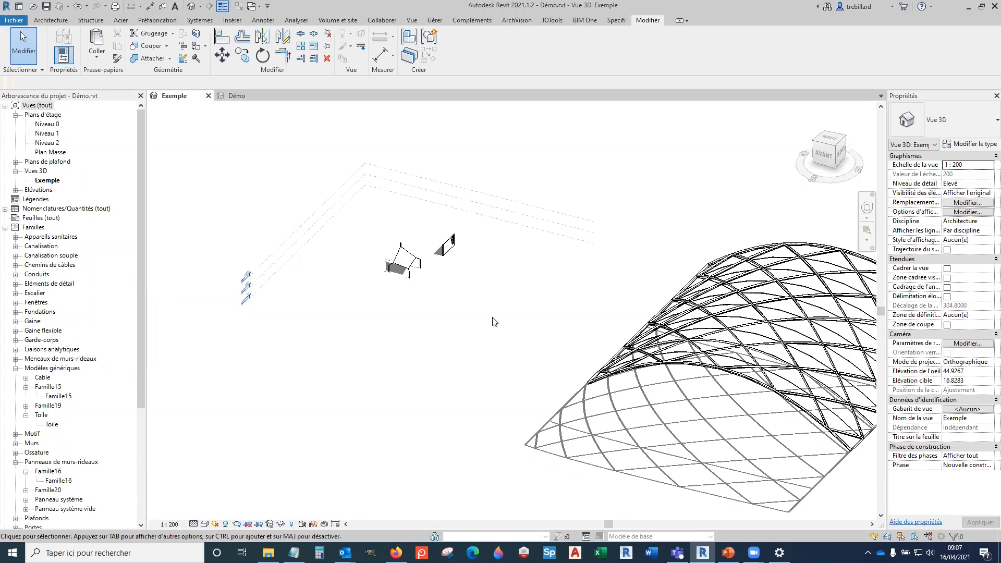
shift+middle_drag(493, 320, 401, 256)
scroll(399, 254, up, 3)
scroll(399, 254, up, 2)
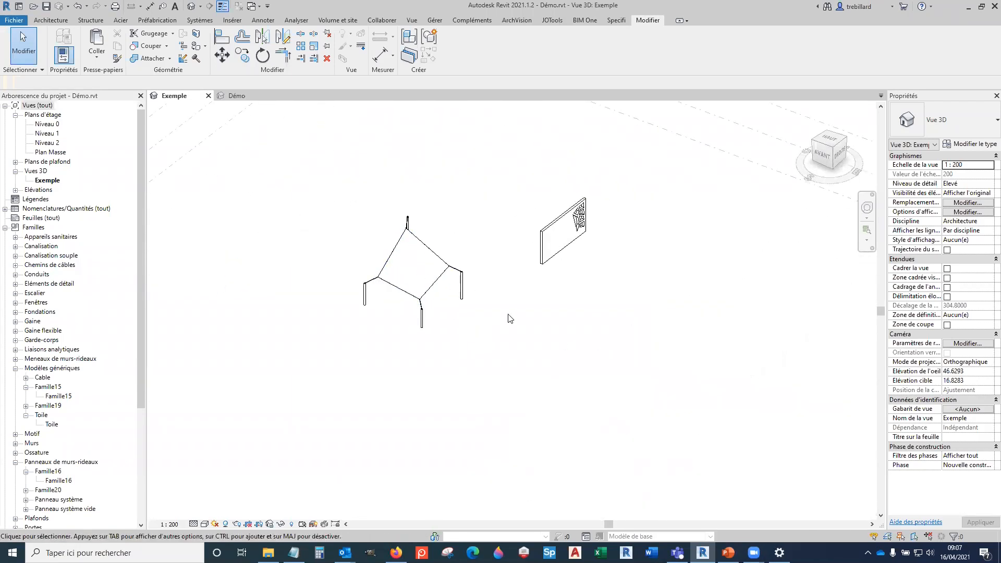
click(425, 279)
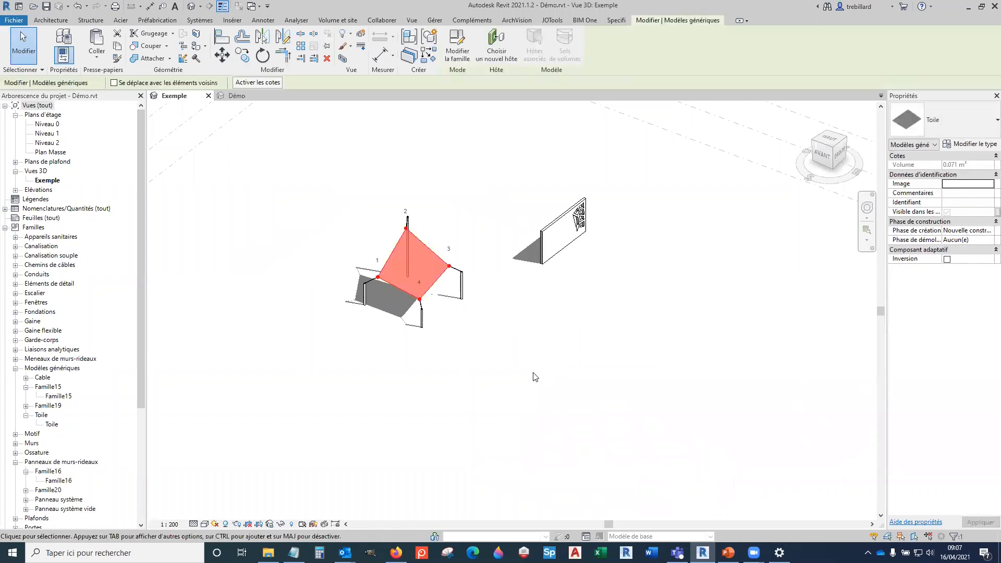
click(533, 377)
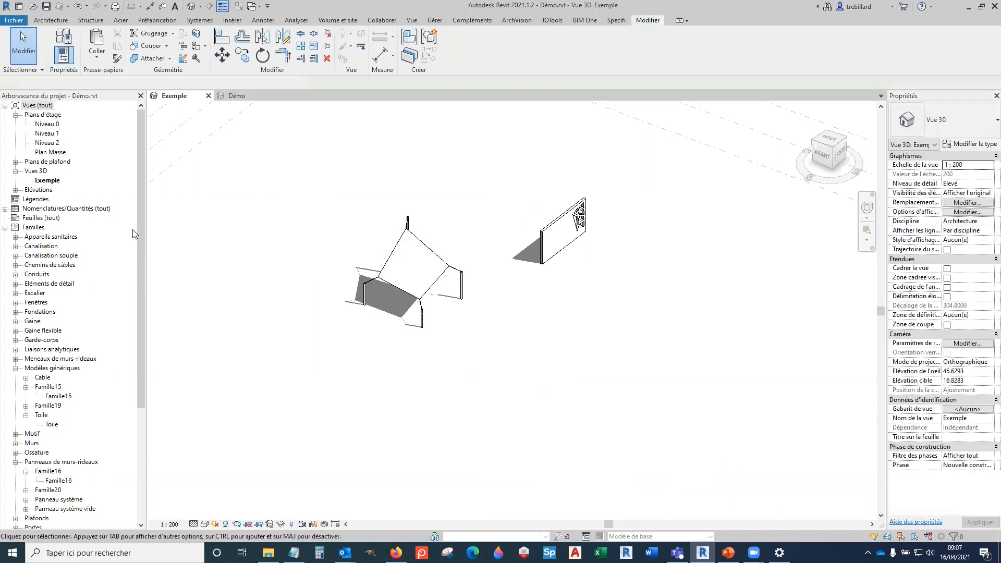
Step: Create a new family from the template "Modèle générique métrique (adaptatif).rft"
click(21, 22)
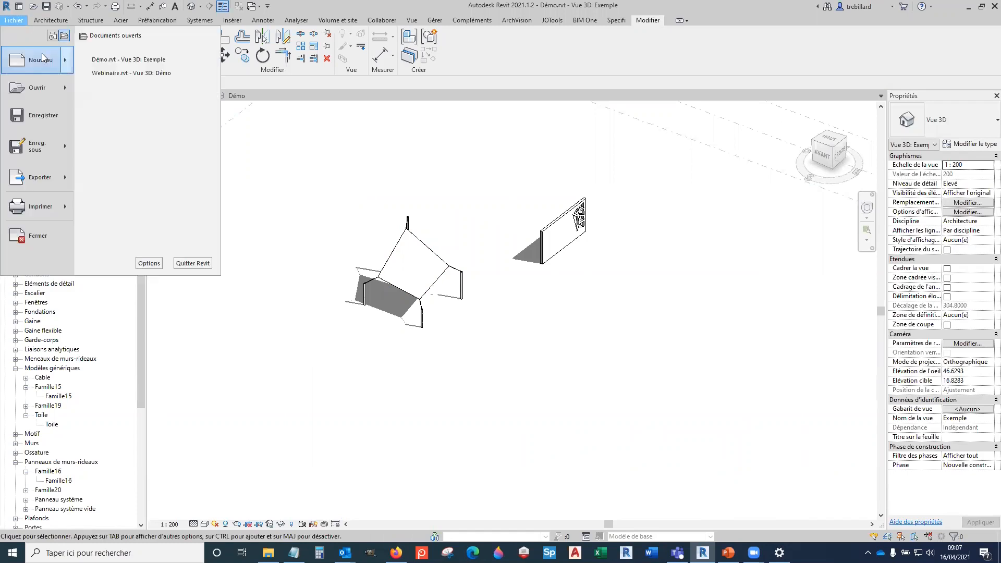
mouse_move(44, 59)
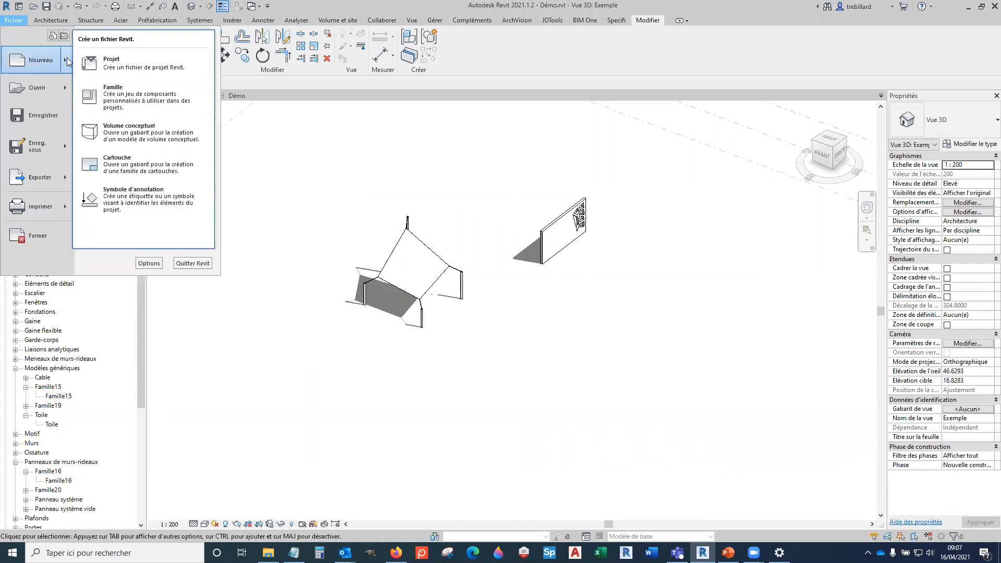
click(116, 92)
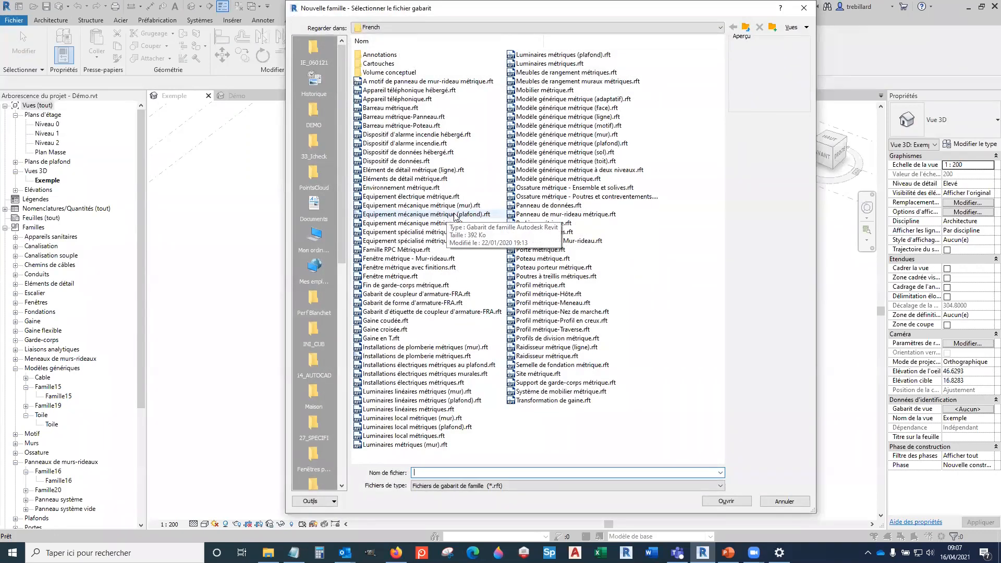
click(600, 100)
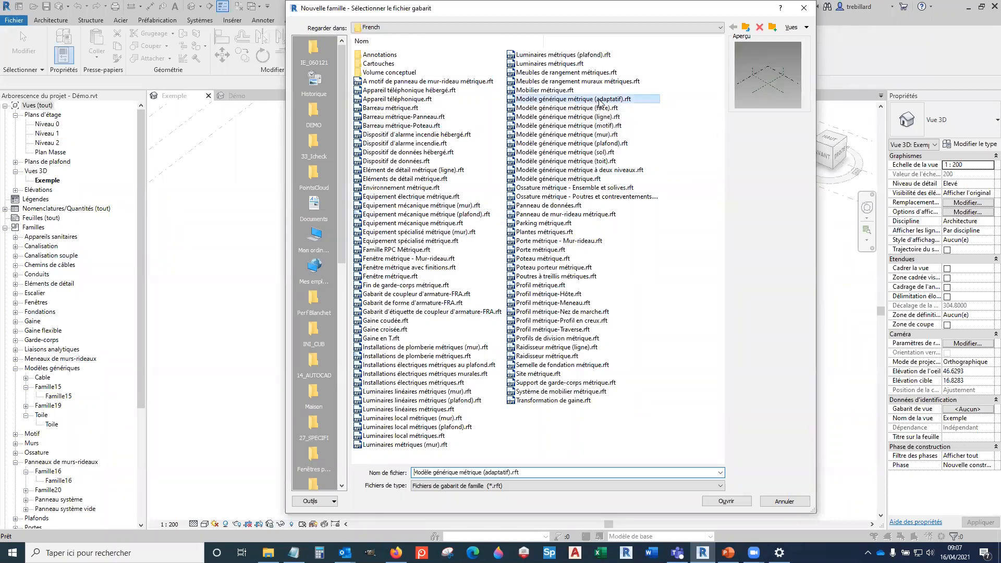
key(Return)
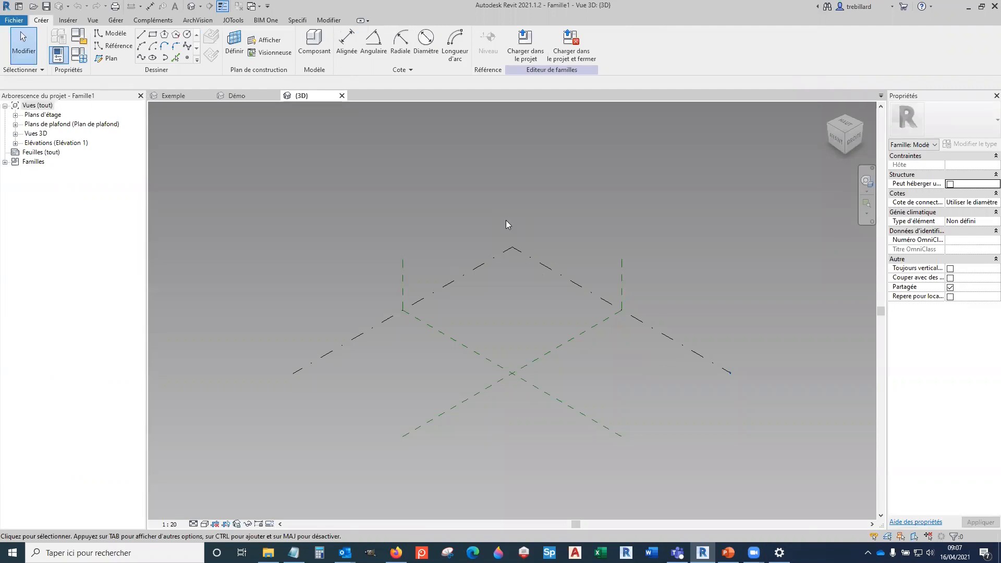
Step: Inspect the new family's default reference planes and its reference level in the 3D view
click(555, 350)
click(737, 290)
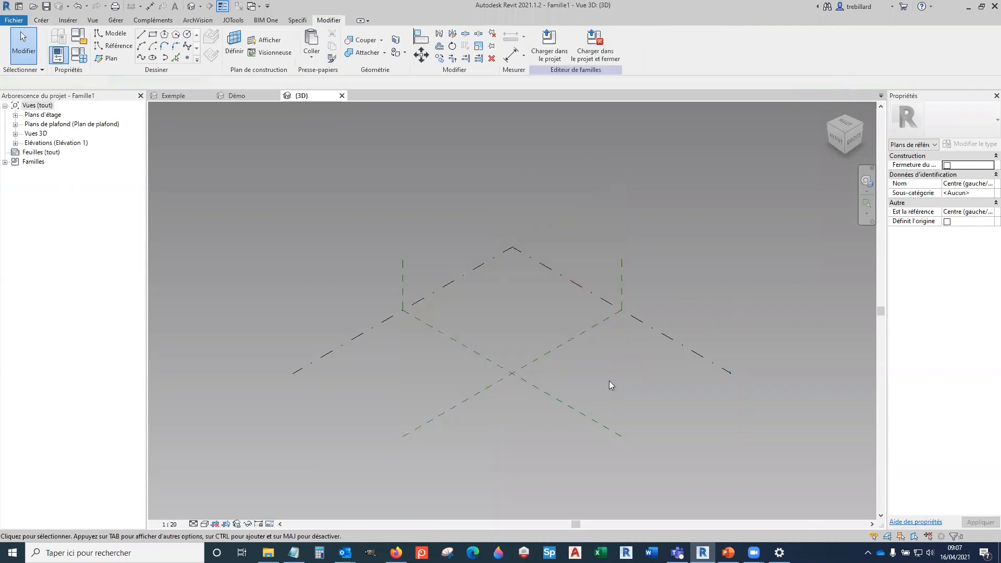
click(575, 419)
click(694, 431)
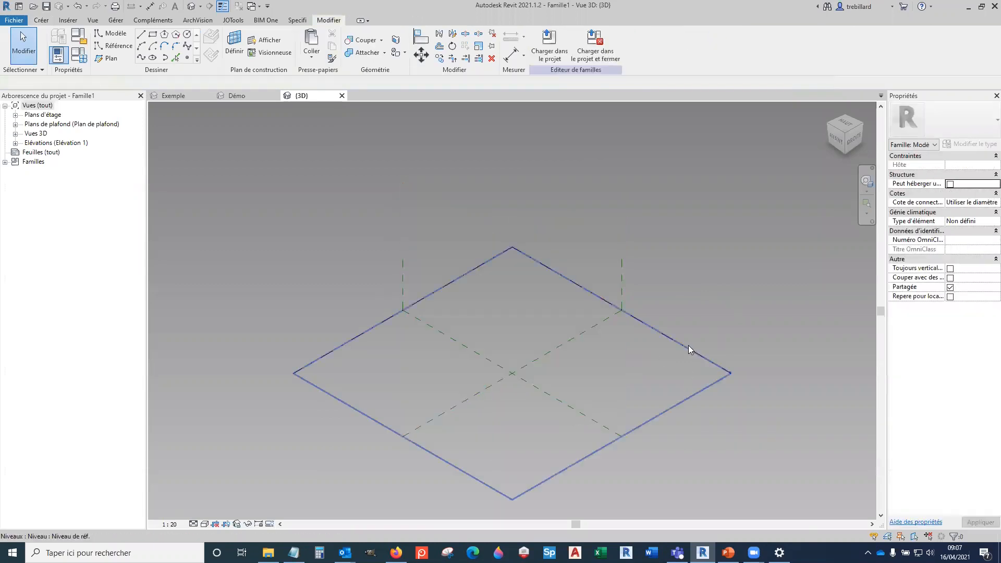
click(689, 348)
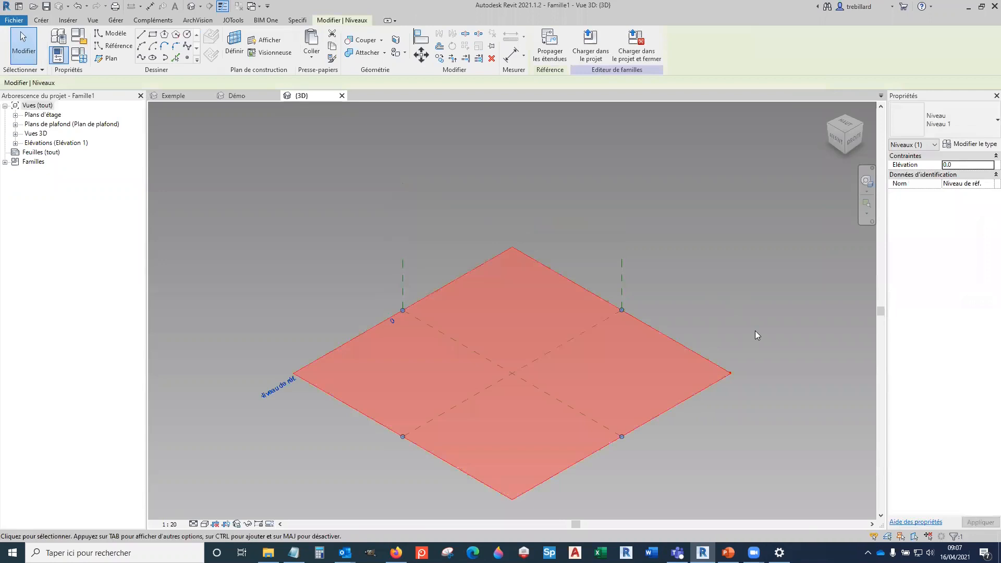
click(755, 331)
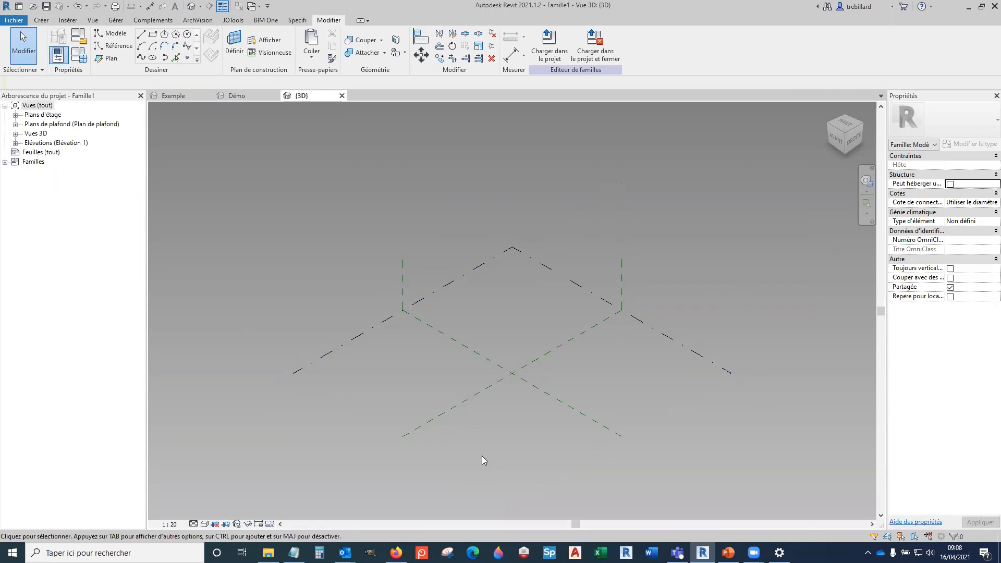
Step: Place four reference points on the reference level, one in each quadrant around the intersection of the centre reference planes
middle_drag(472, 457, 430, 375)
click(189, 61)
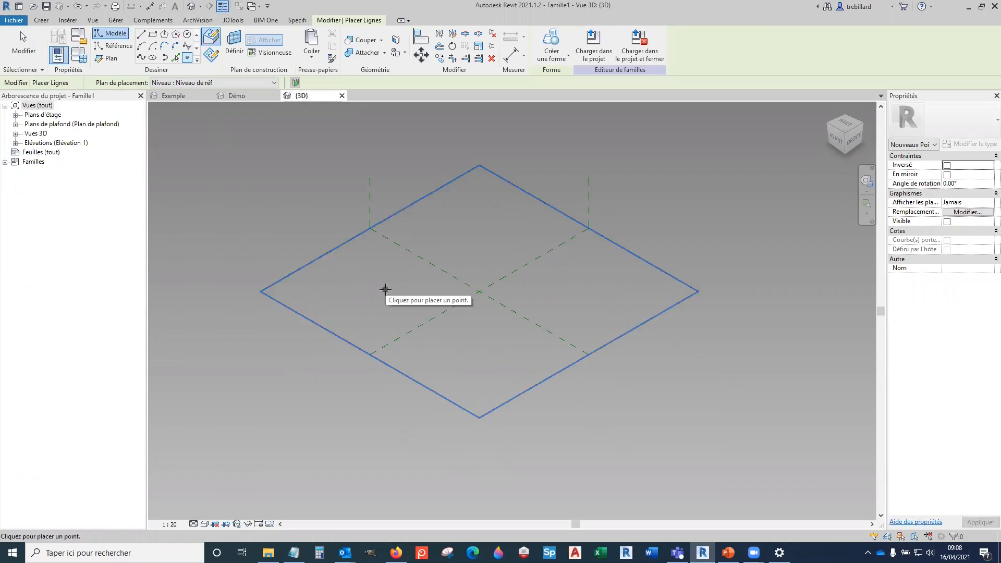
click(385, 289)
click(495, 219)
click(600, 286)
click(478, 364)
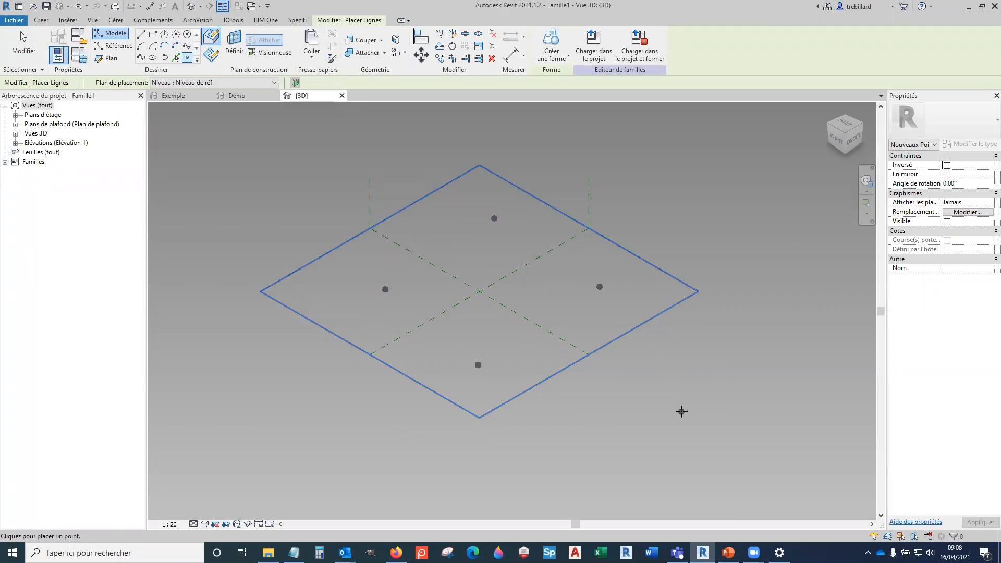
key(Escape)
key(Escape)
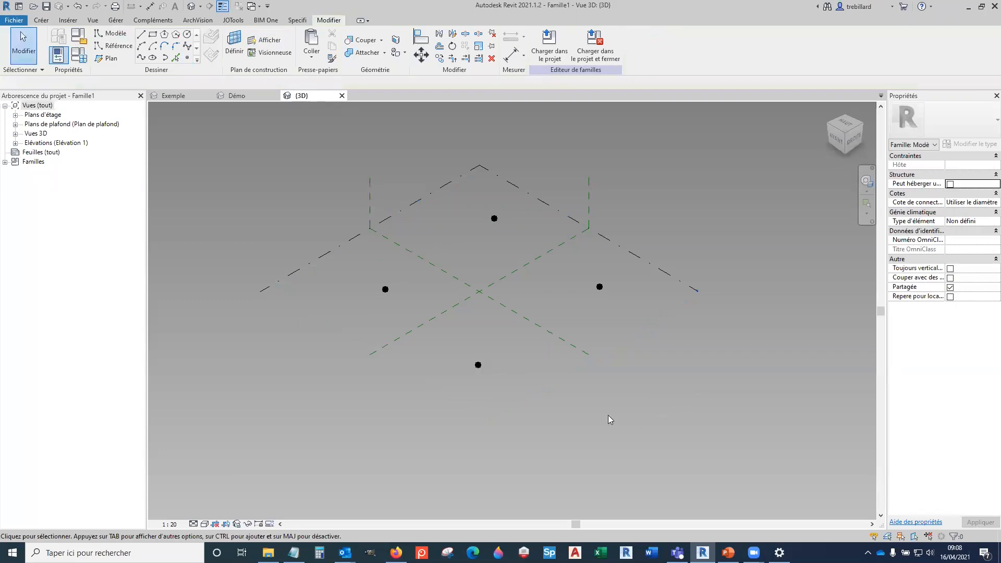
Step: Make the four reference points adaptive, picking them in order around the loop so they are numbered 1 to 4
click(386, 290)
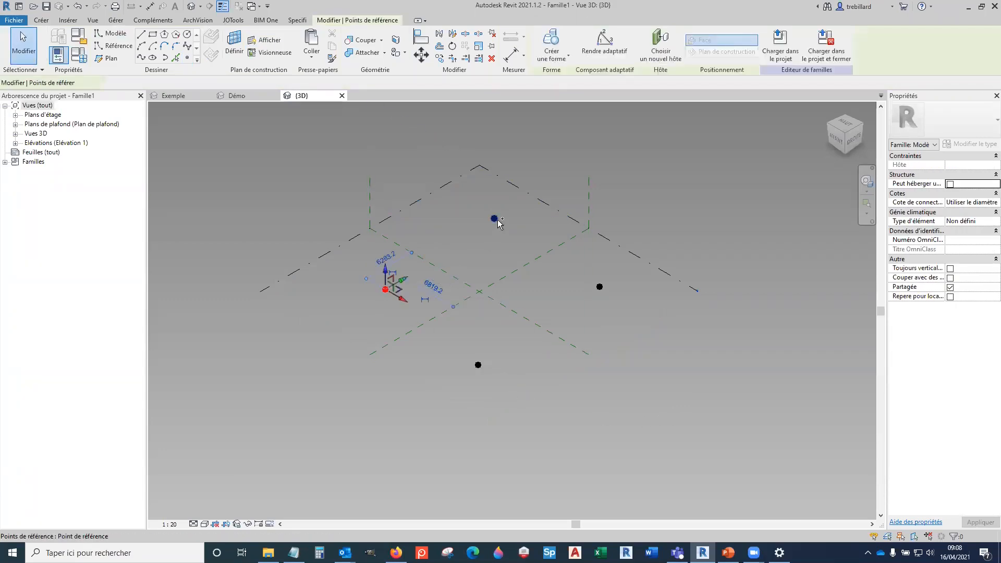
ctrl+click(494, 218)
ctrl+click(600, 287)
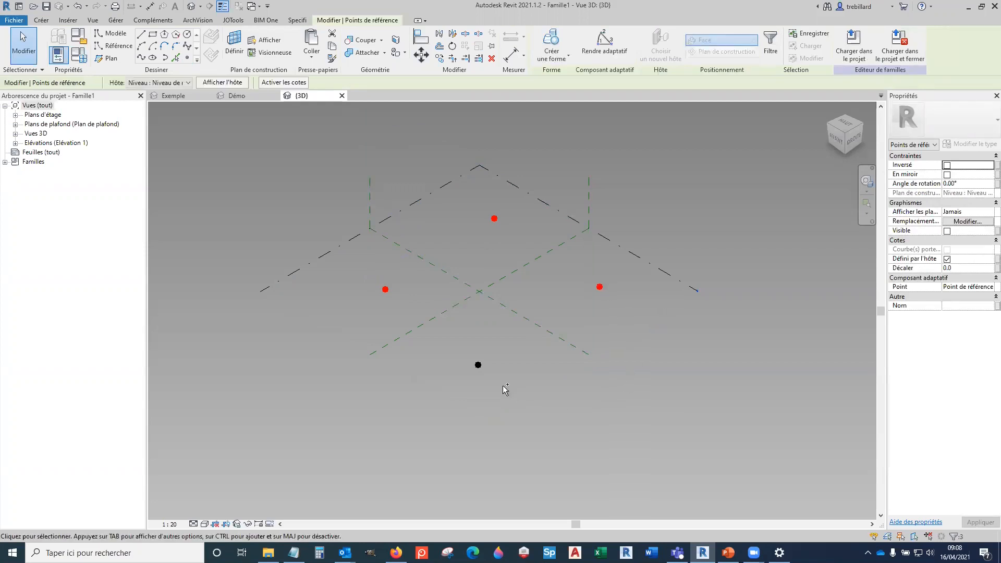
ctrl+click(478, 366)
click(608, 55)
click(725, 212)
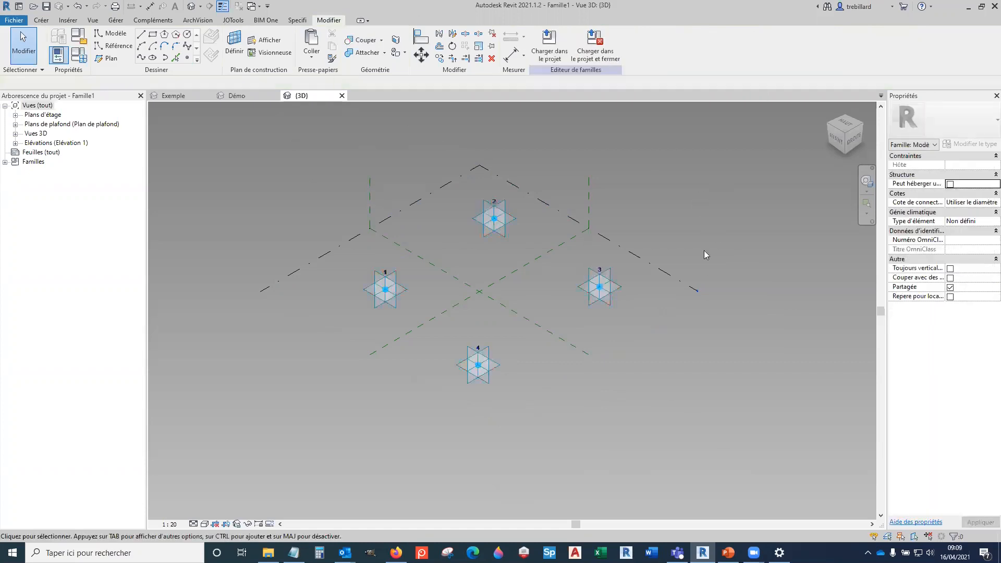
scroll(389, 318, up, 5)
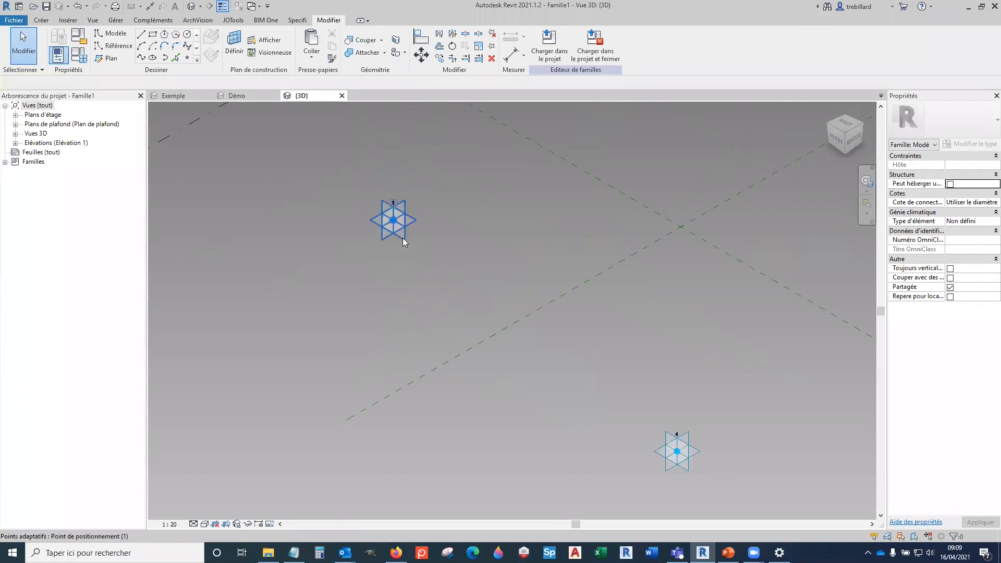
scroll(381, 282, down, 3)
scroll(381, 285, down, 3)
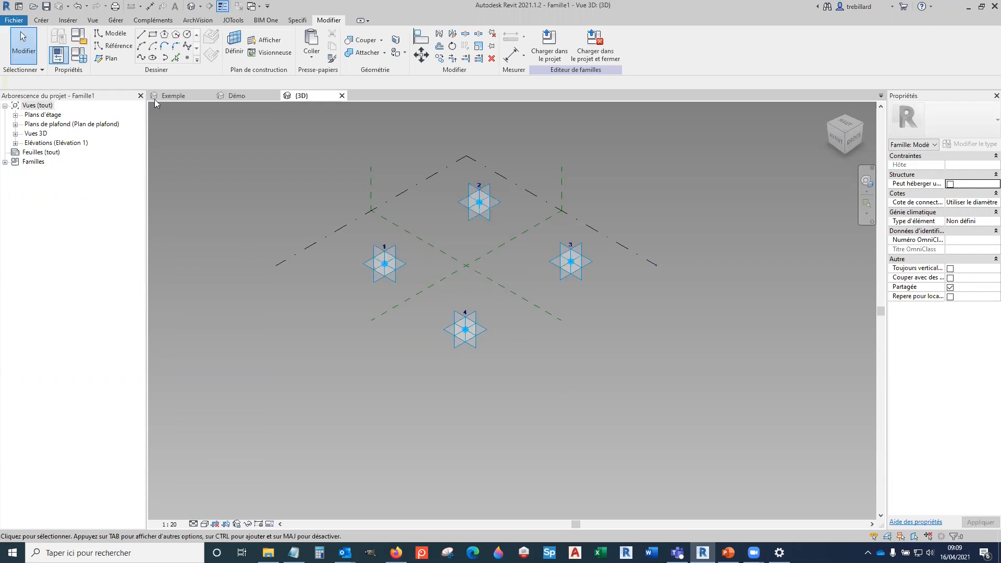
Step: Draw a closed chain of straight reference lines through adaptive points 1, 2, 3 and 4 with 3D snapping enabled
click(119, 46)
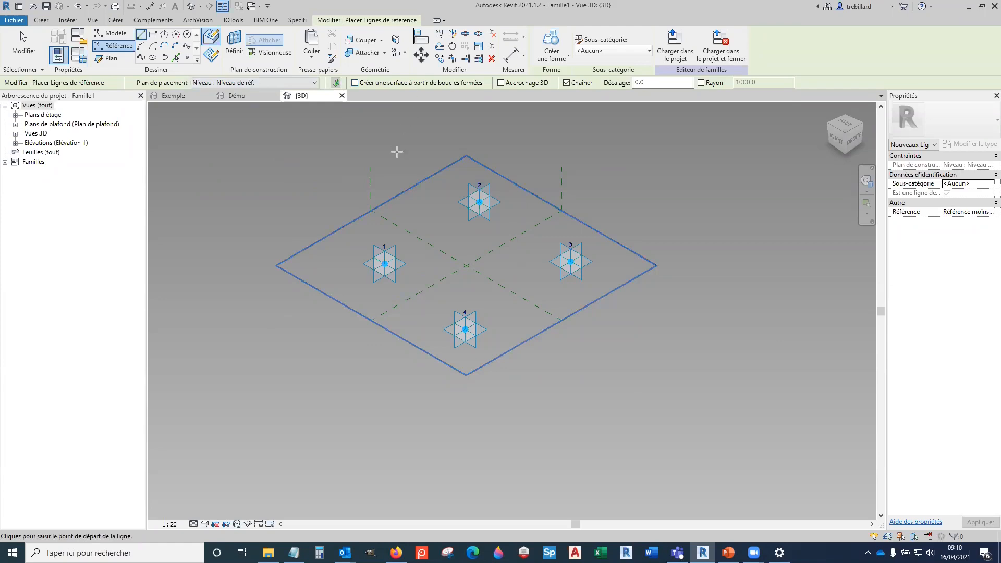
click(141, 58)
click(501, 82)
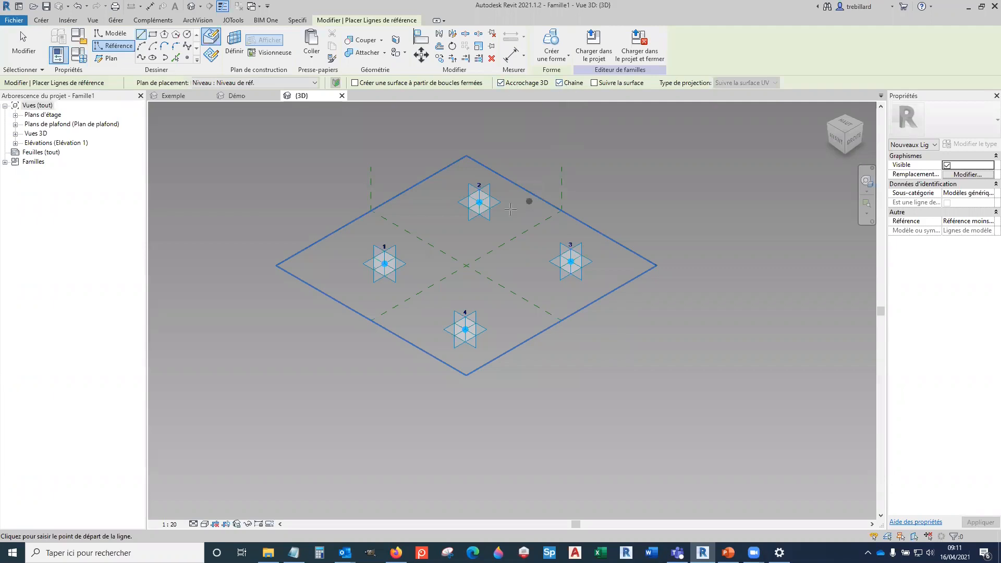
click(385, 263)
click(479, 203)
click(571, 262)
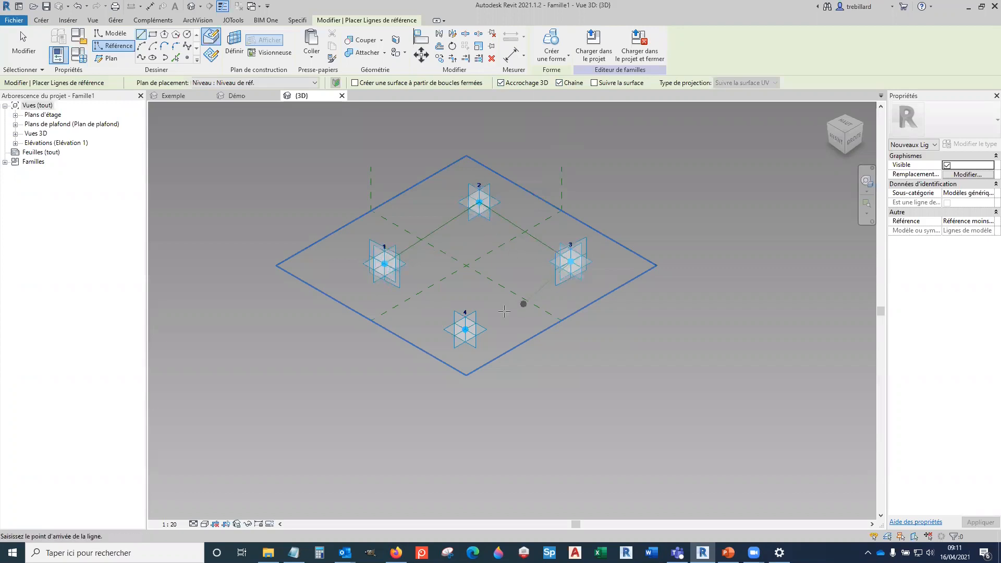
click(465, 329)
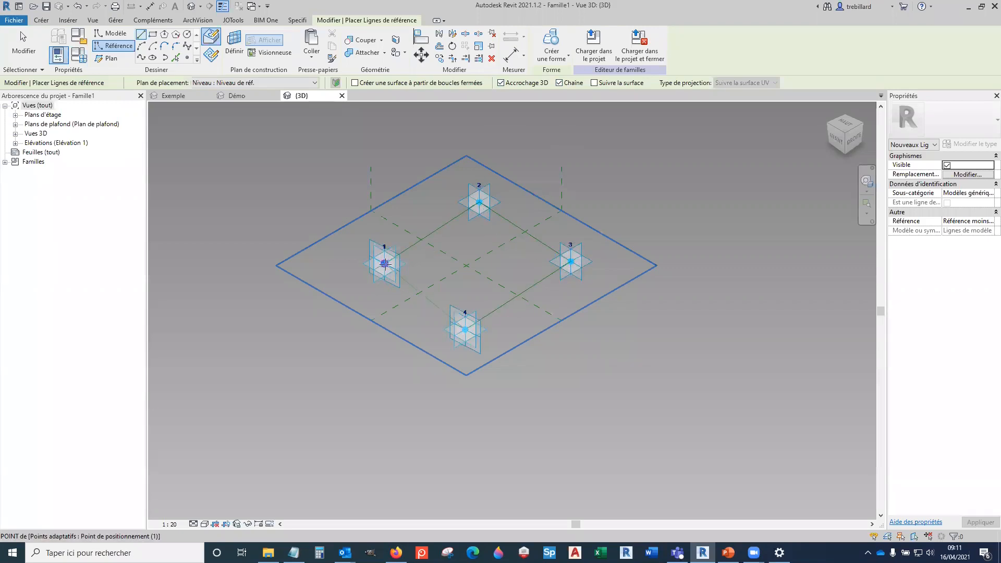
click(385, 264)
key(Escape)
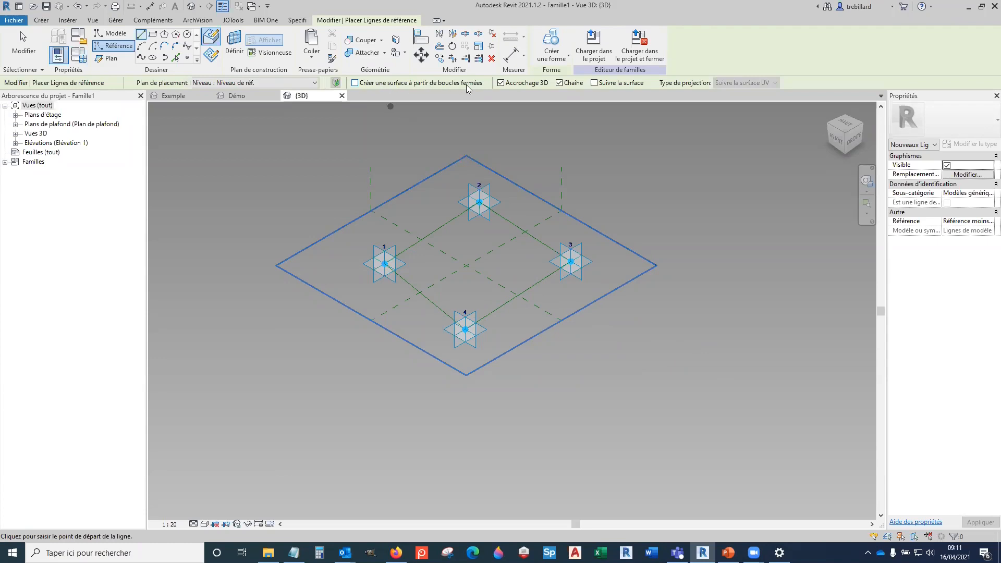
key(Escape)
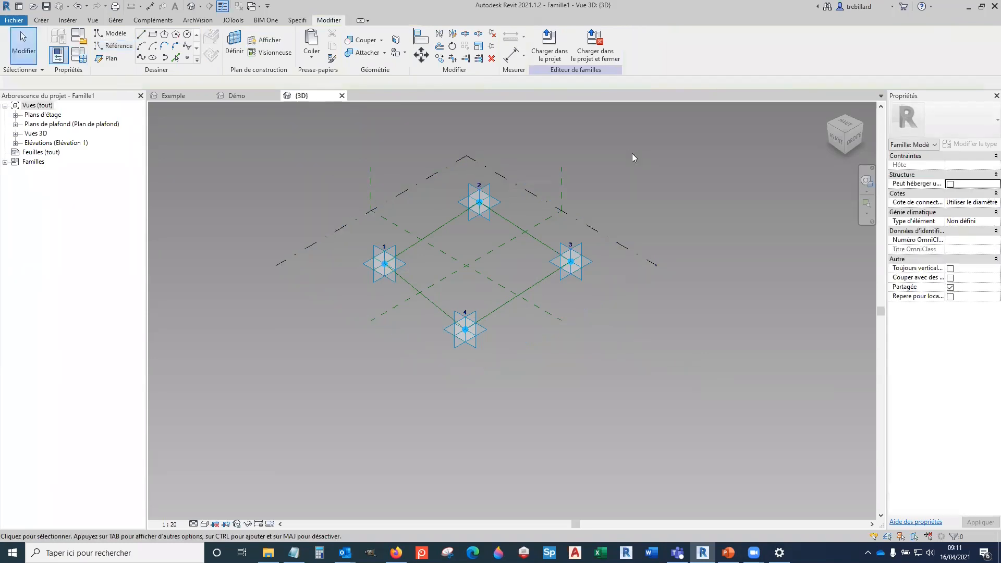
Step: Create a solid form from the closed loop of reference lines, choosing the extruded volume instead of the flat surface
click(548, 285)
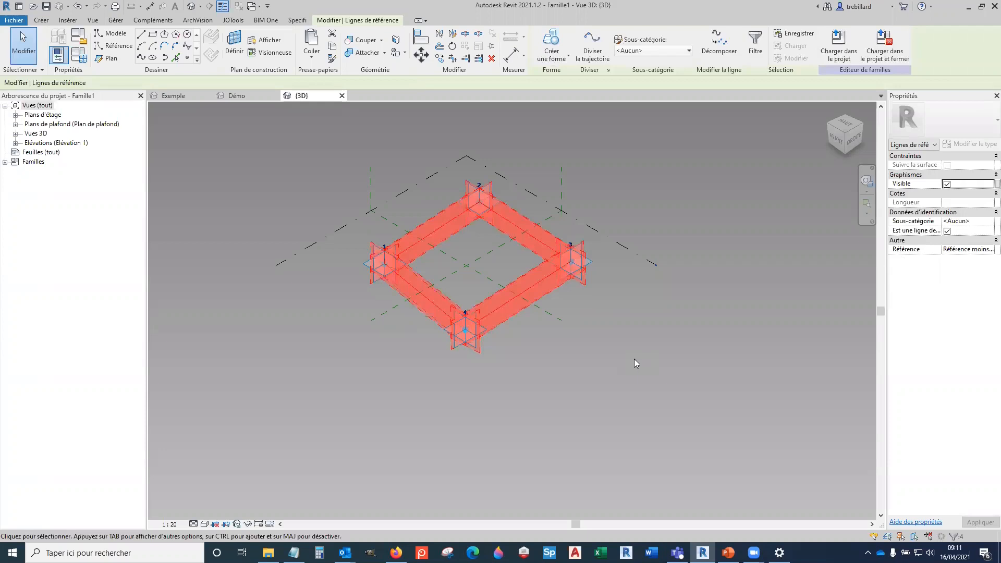
click(567, 56)
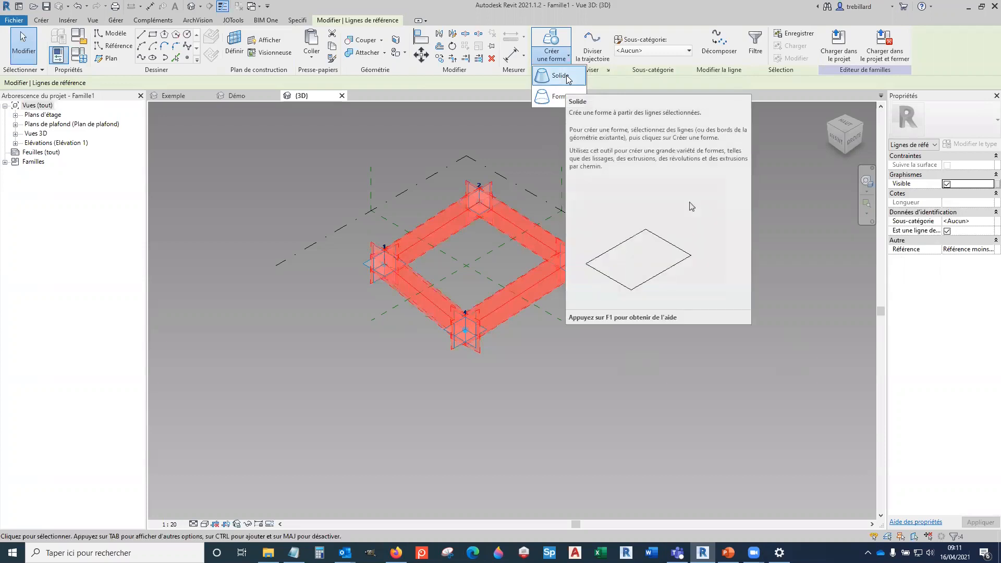
click(567, 78)
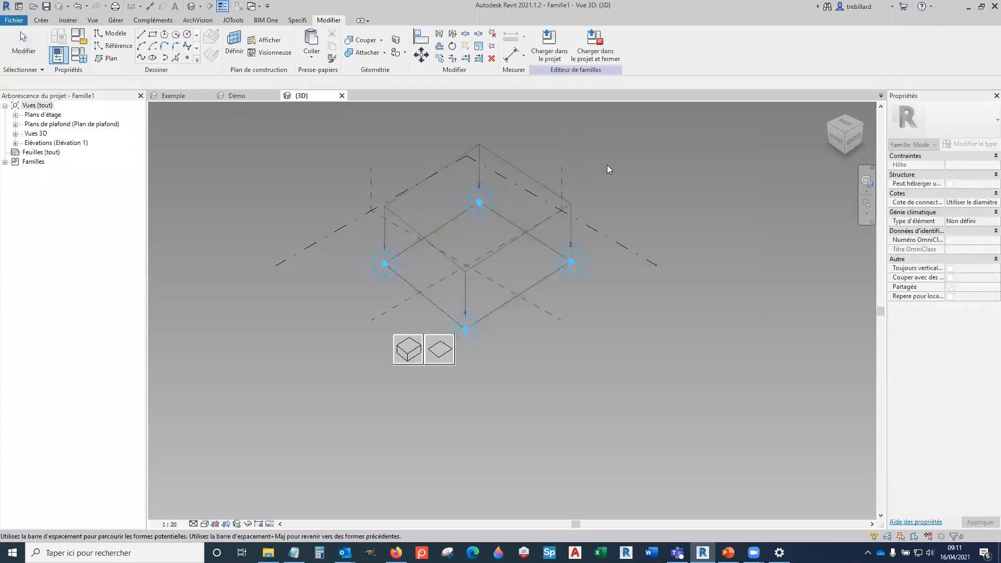
click(418, 356)
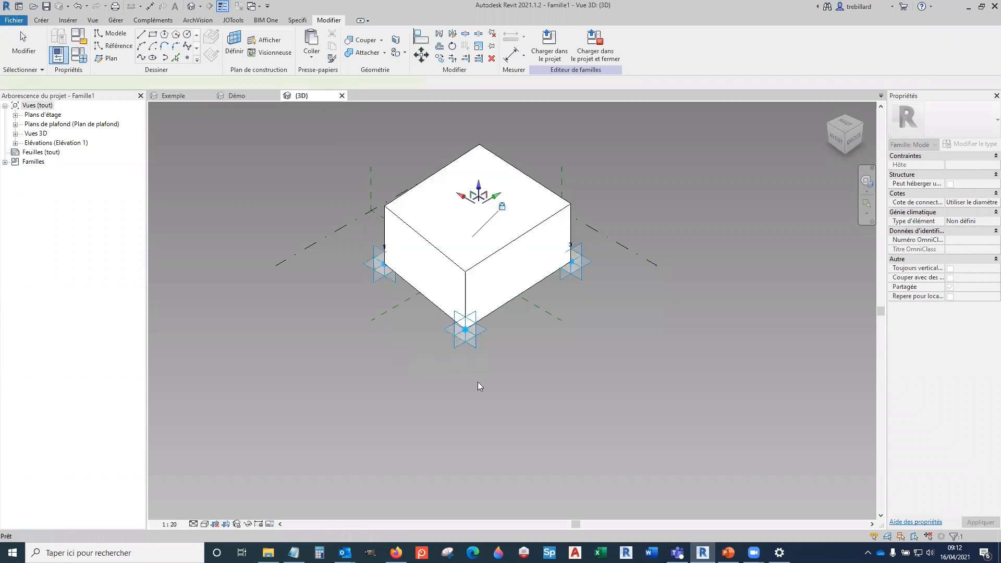
click(544, 405)
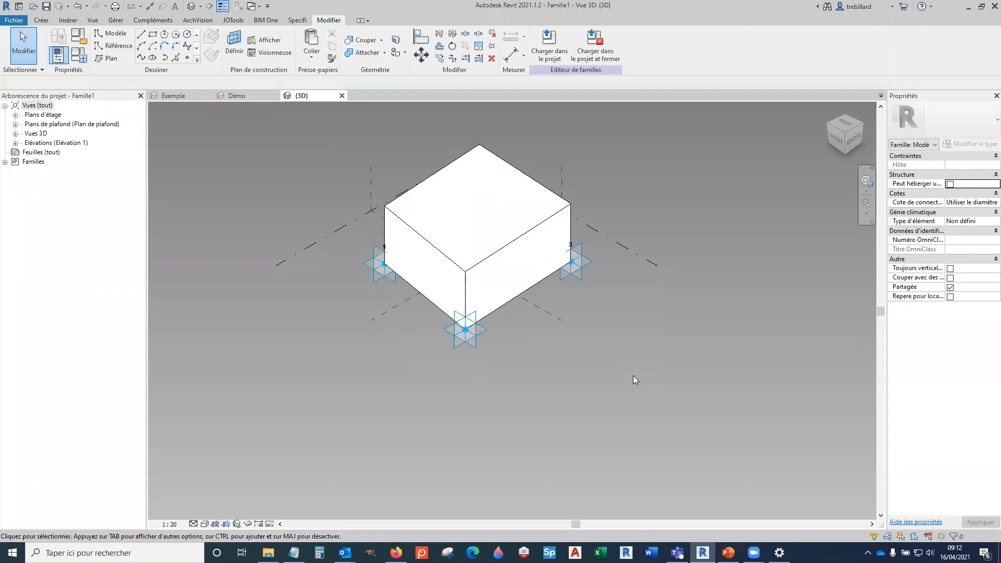
Step: Set the solid form's positive offset (Décalage positif) to 2
click(498, 273)
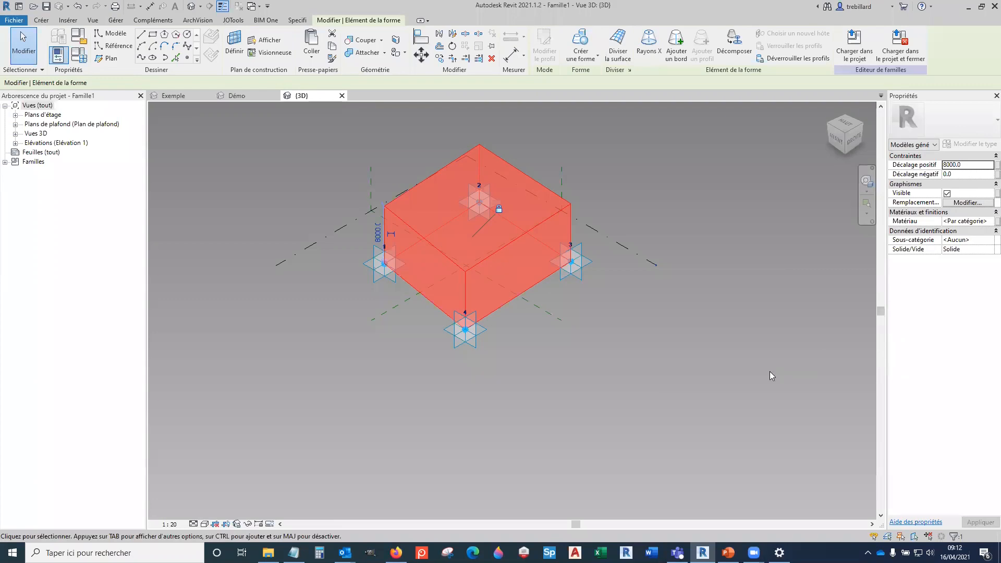
click(970, 165)
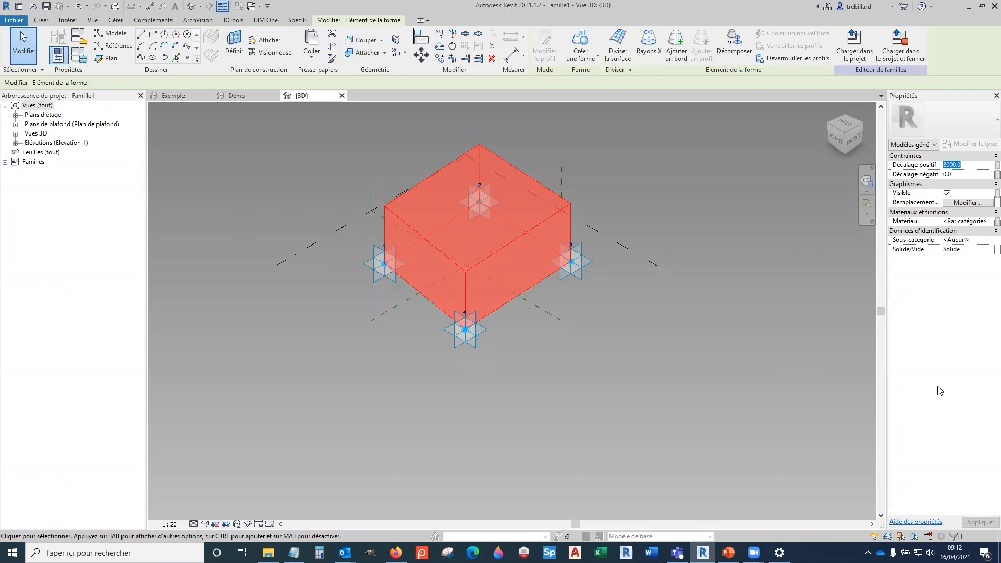
text(2)
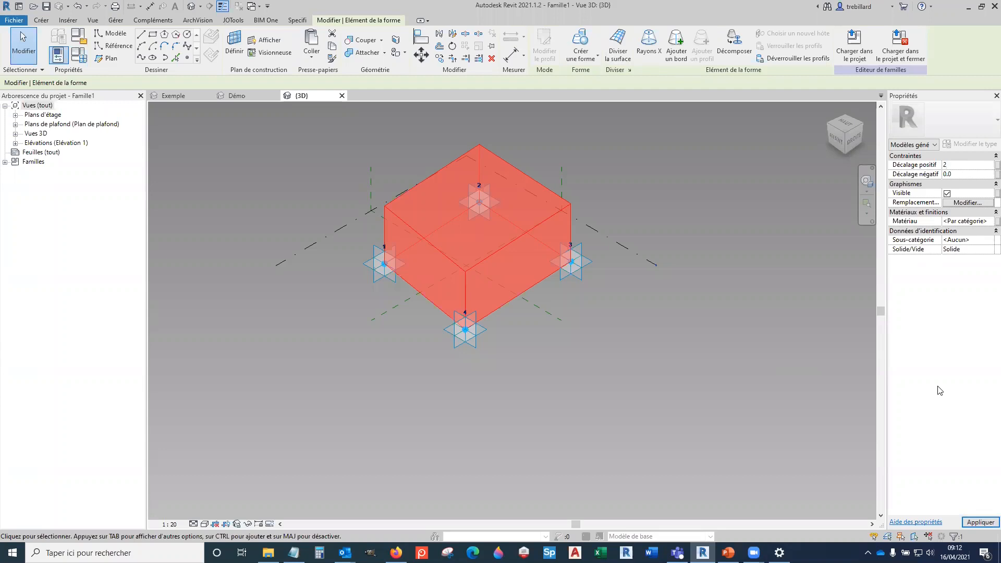
click(565, 380)
scroll(533, 317, up, 3)
scroll(532, 317, up, 2)
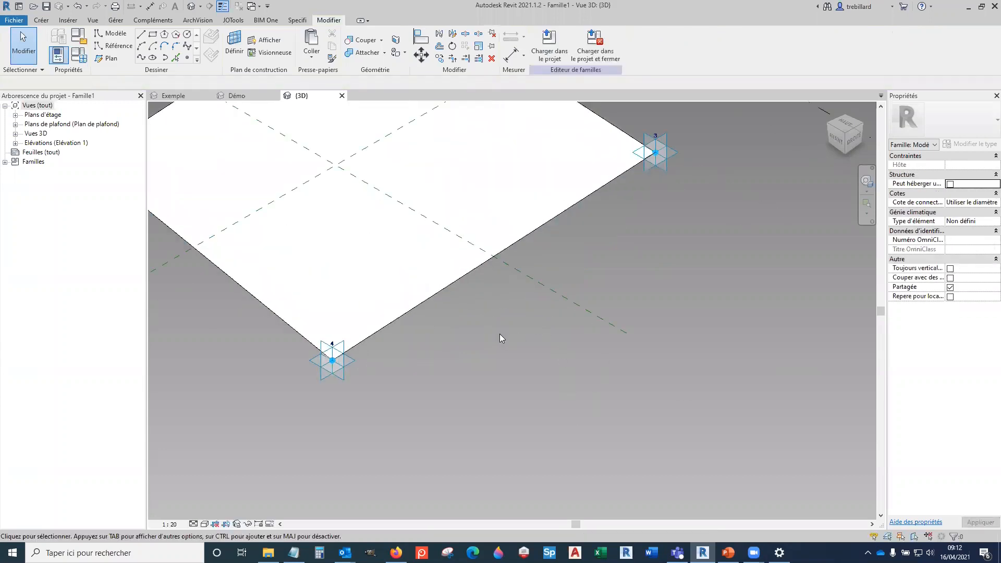
shift+middle_drag(495, 337, 511, 209)
scroll(559, 330, down, 4)
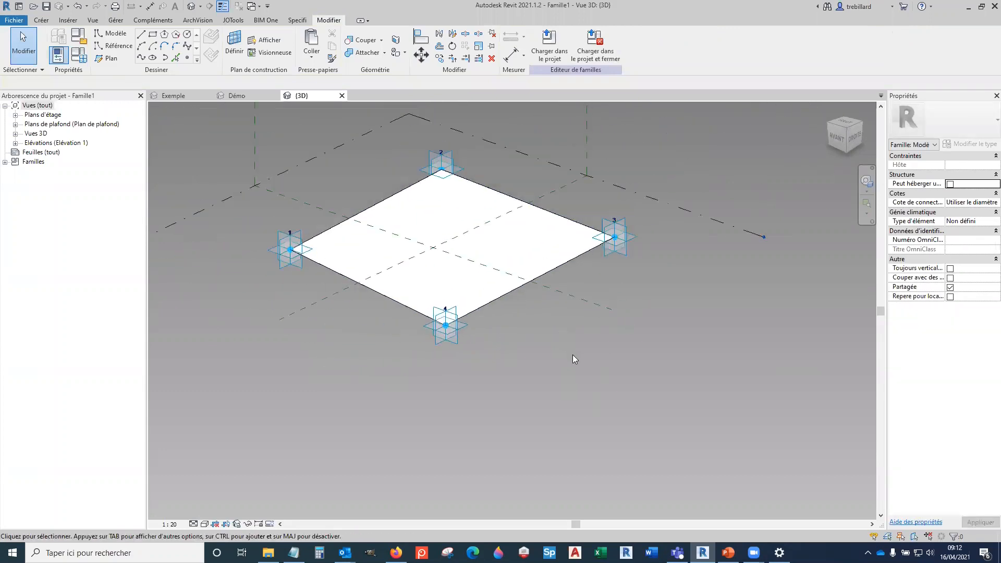
Step: Associate the thin form's material with a new instance (Occurrence) family parameter named "Toile"
key(Tab)
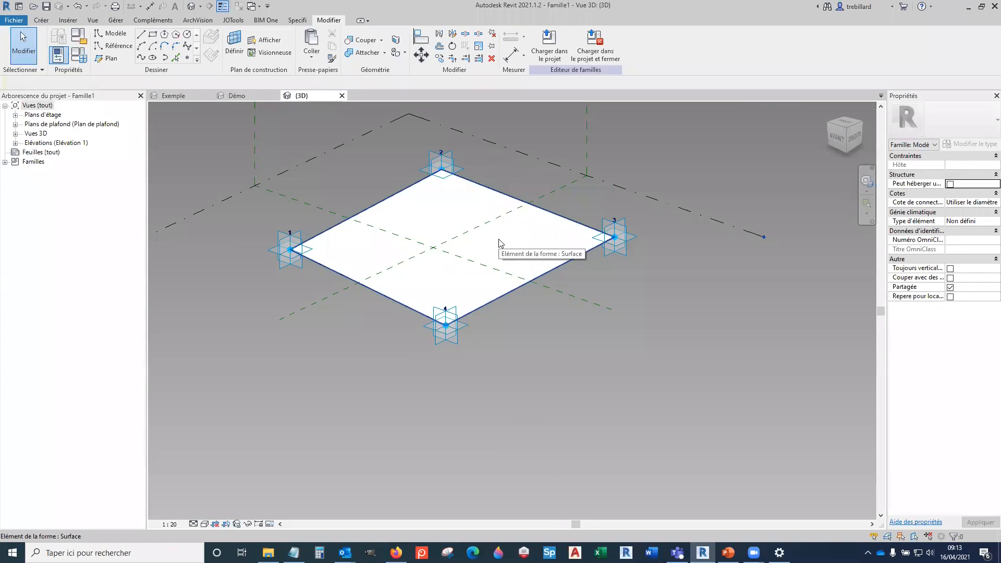
key(Tab)
click(499, 243)
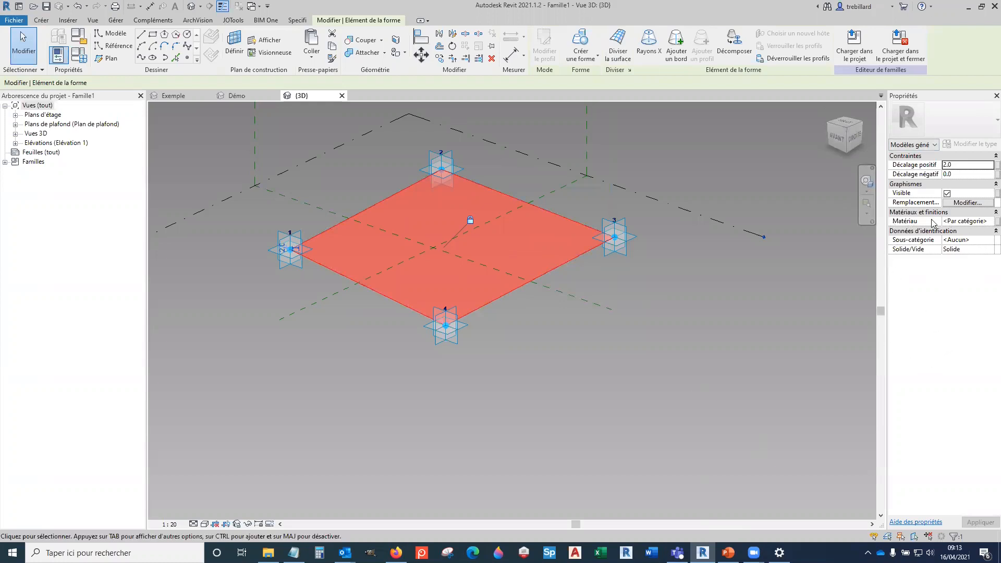
click(986, 222)
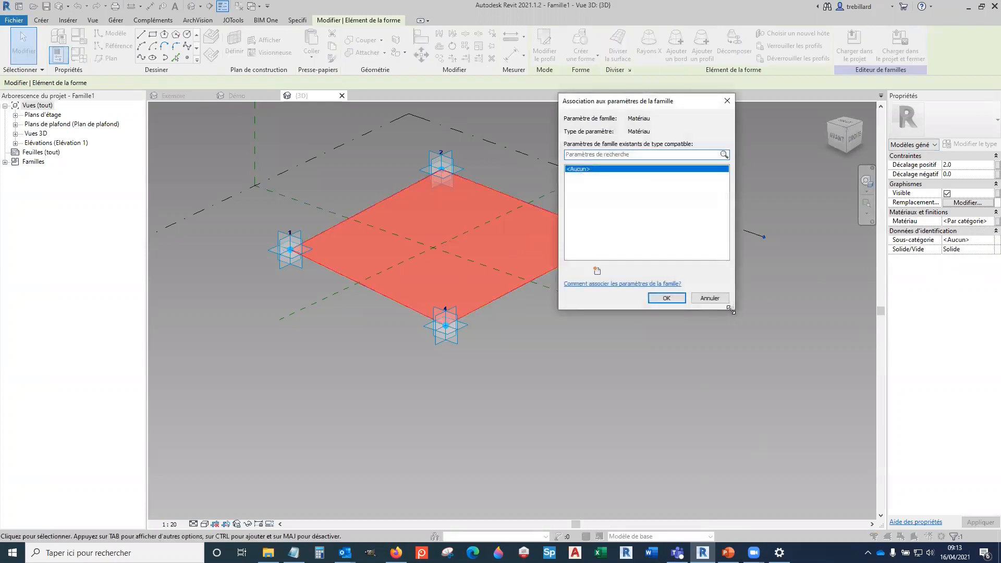
click(597, 271)
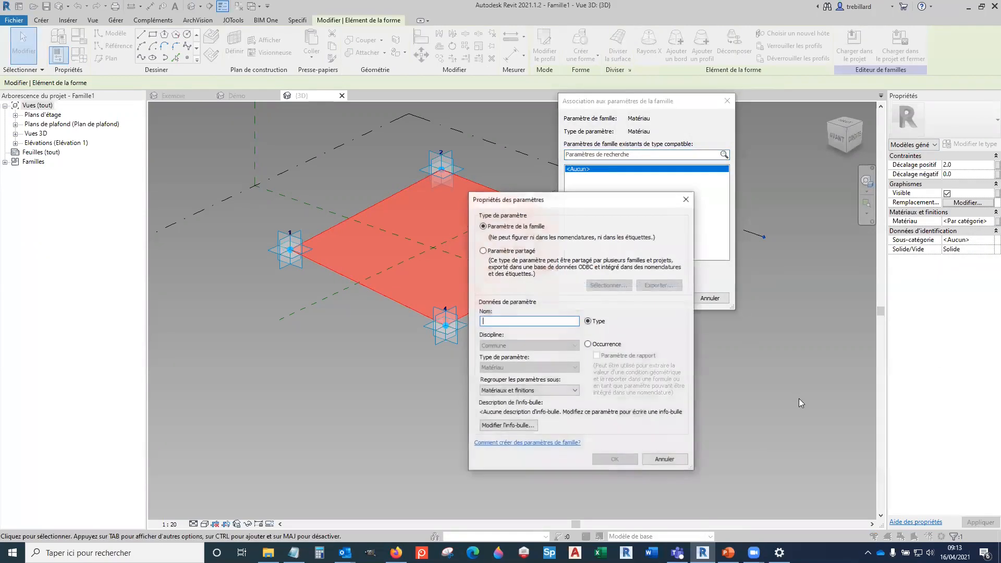
text(Toile)
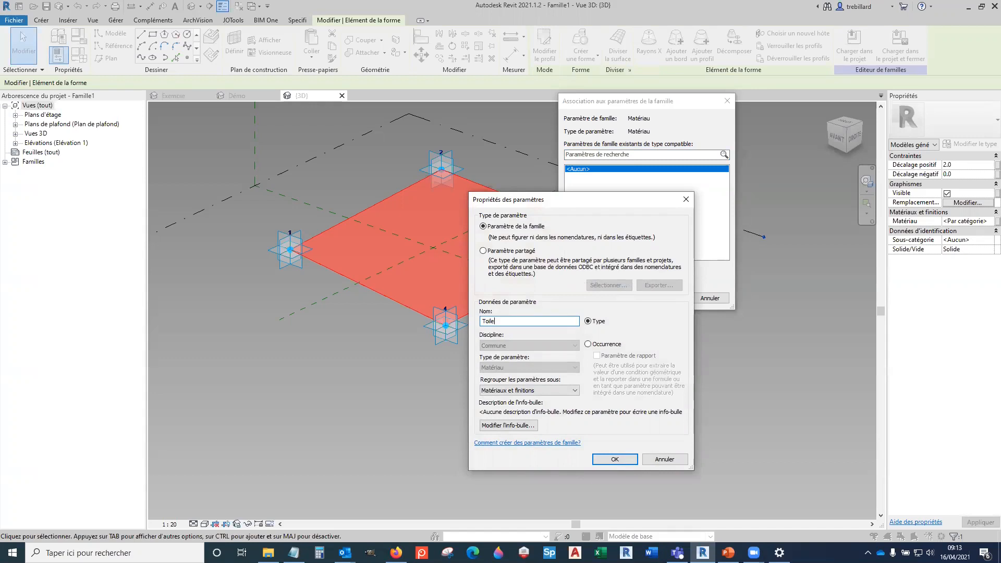
click(589, 344)
click(627, 462)
click(666, 298)
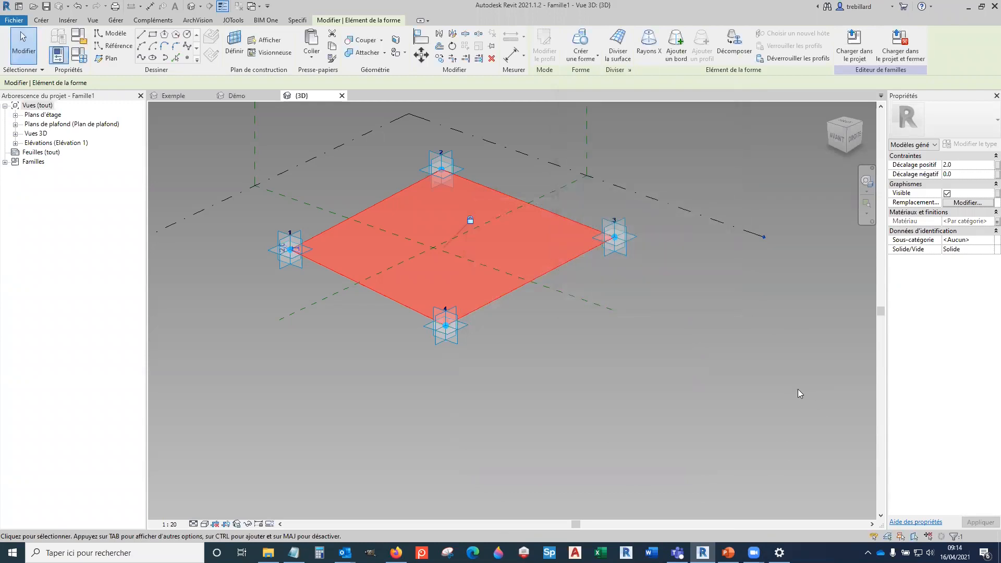
click(799, 390)
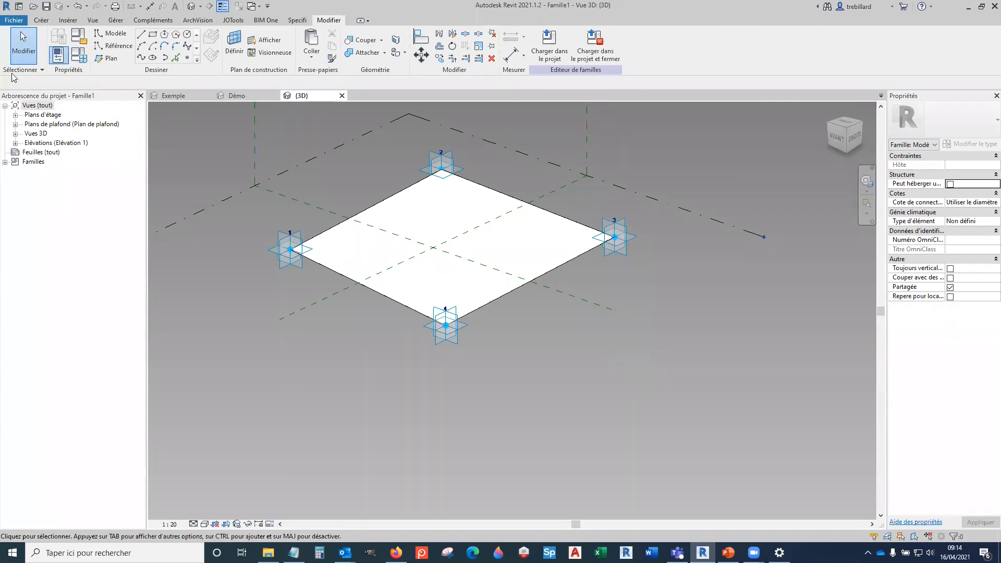
Step: Load the fabric panel family into the Webinaire.rvt project and close the family
click(15, 21)
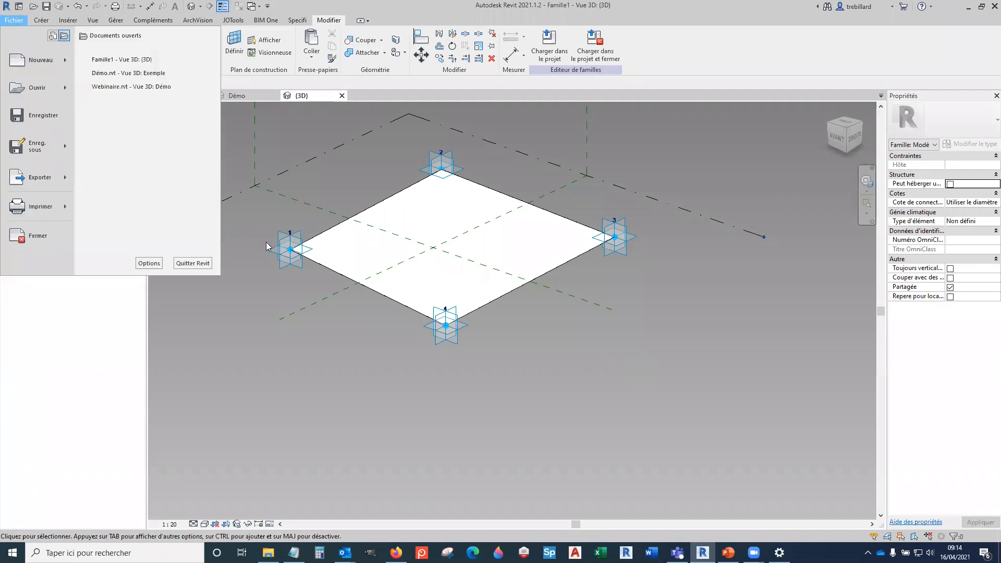
click(330, 348)
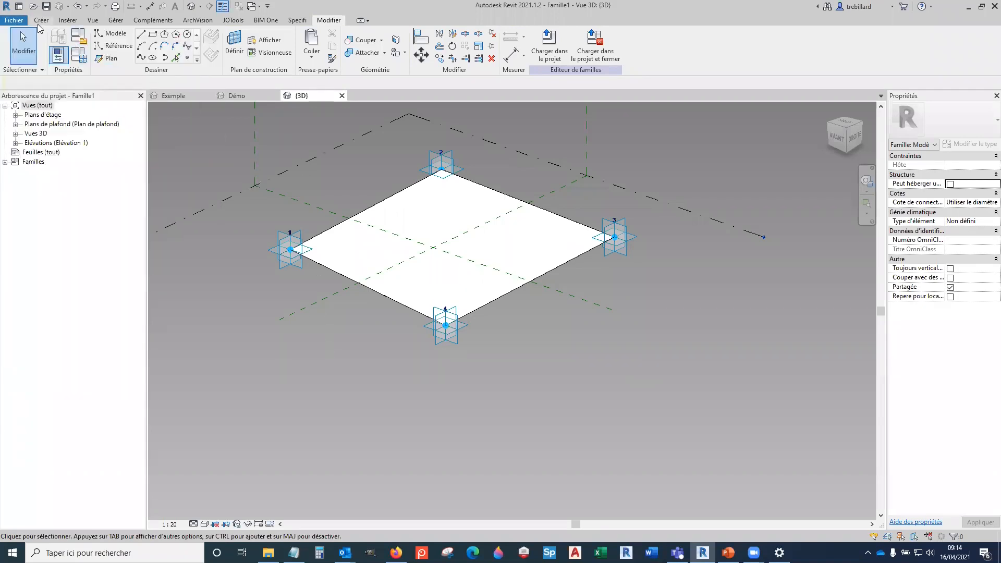
click(41, 19)
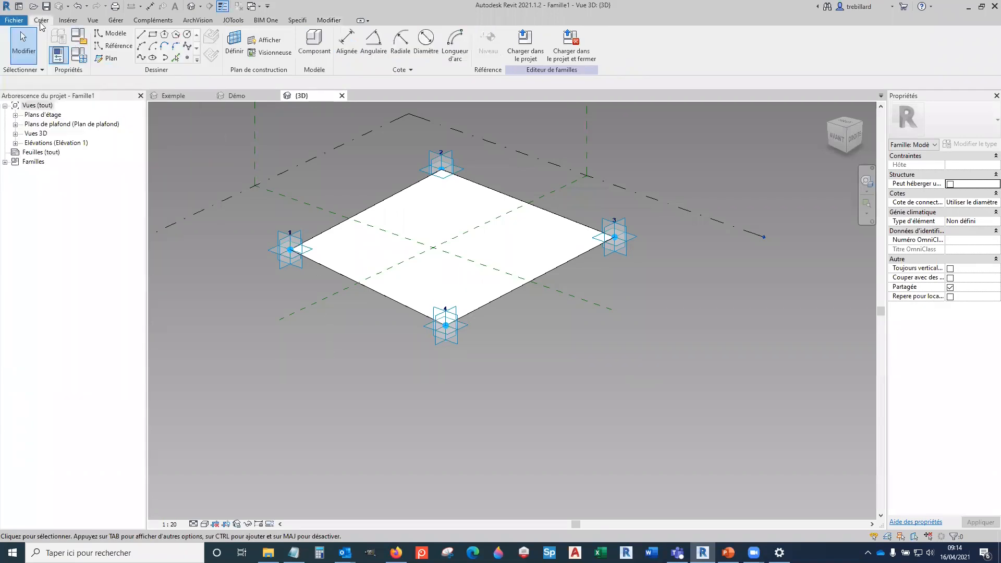
click(572, 46)
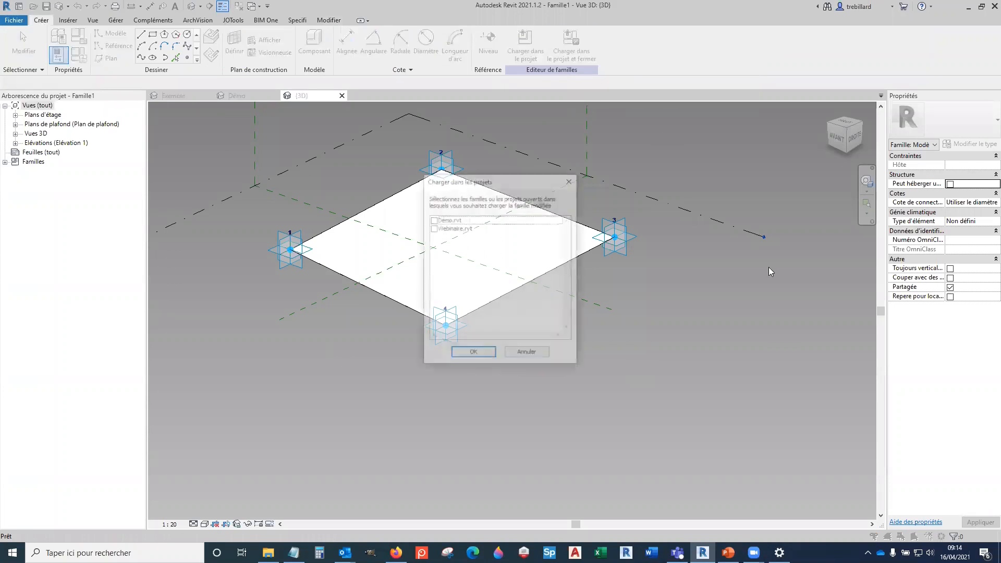
click(435, 229)
click(473, 354)
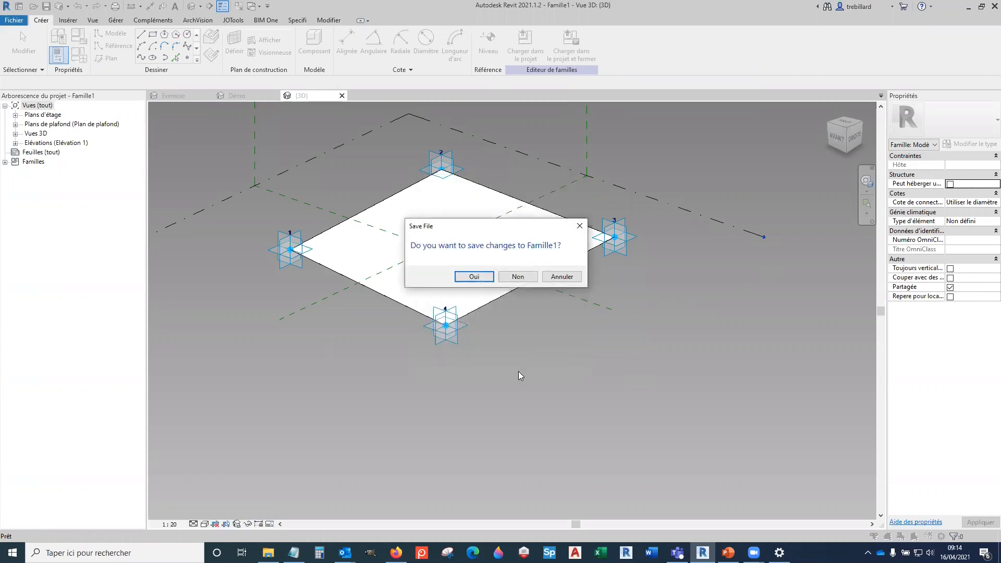
Step: Save the family as "Toile tendue" in the Familles adaptatives folder, and save the project as well
click(465, 276)
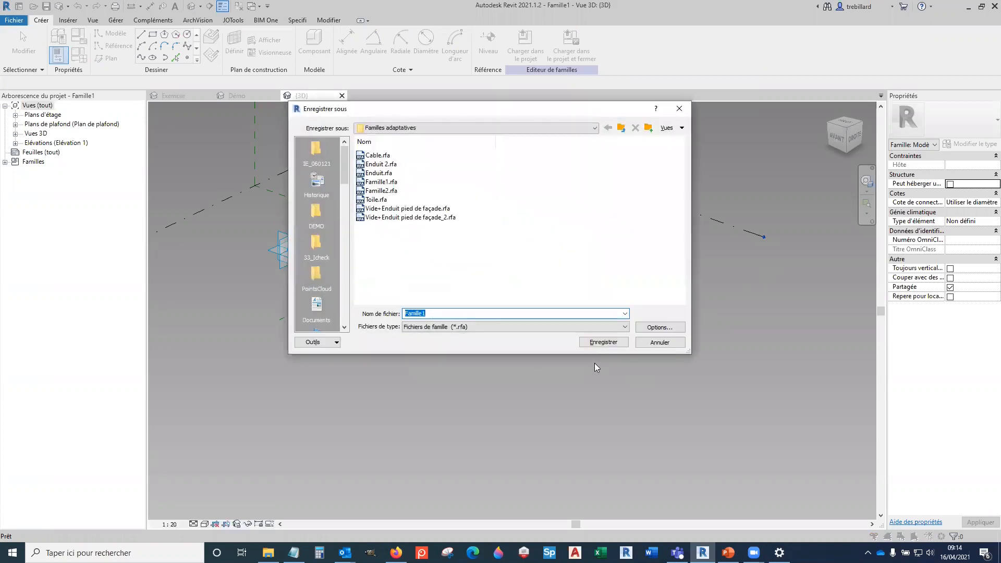
text(Toile tendue)
key(Return)
key(ctrl+Tab)
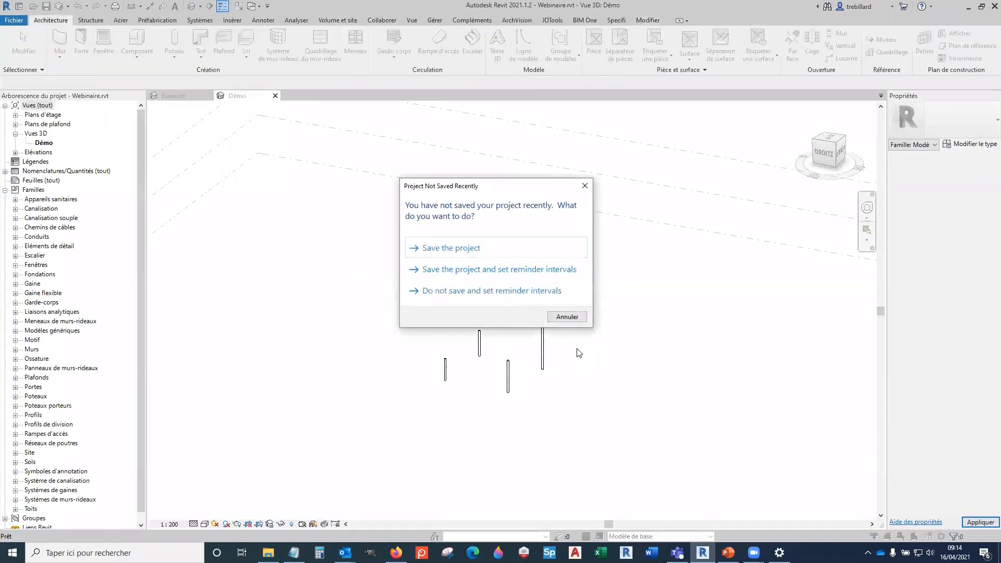
click(495, 252)
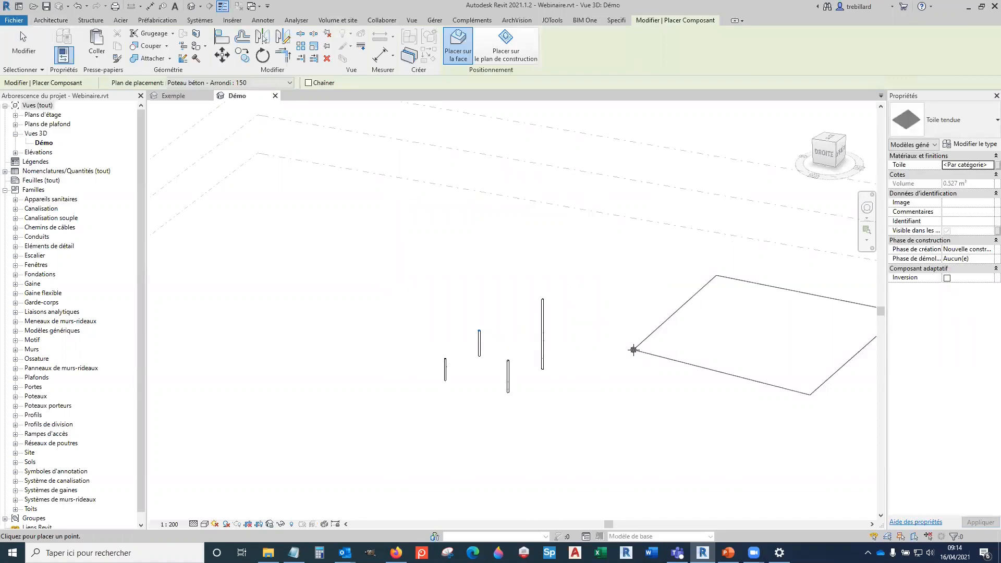
Step: Place a Toile tendue panel with its four adaptive points on the tops of the four round concrete columns
scroll(470, 411, up, 10)
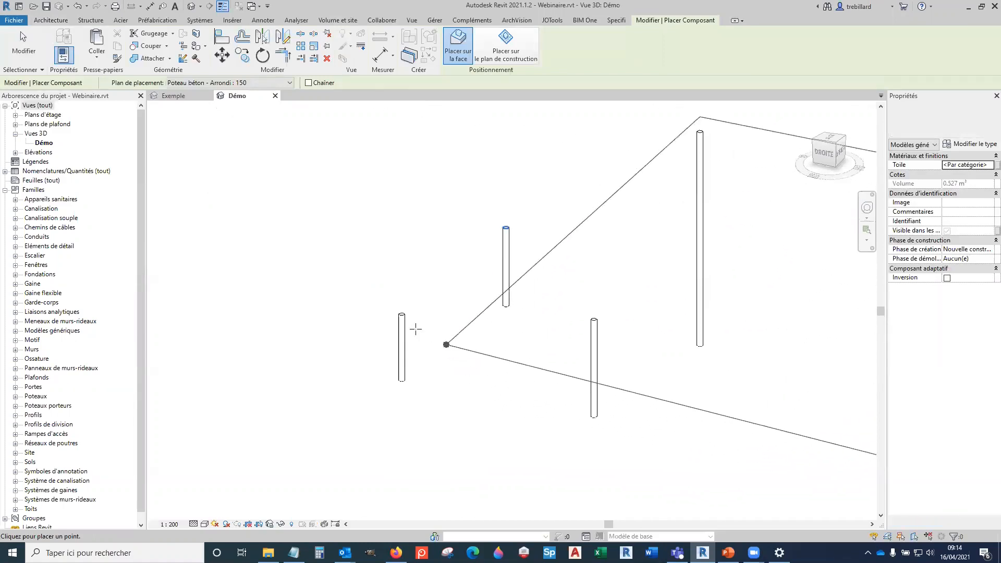
click(377, 283)
scroll(386, 287, down, 4)
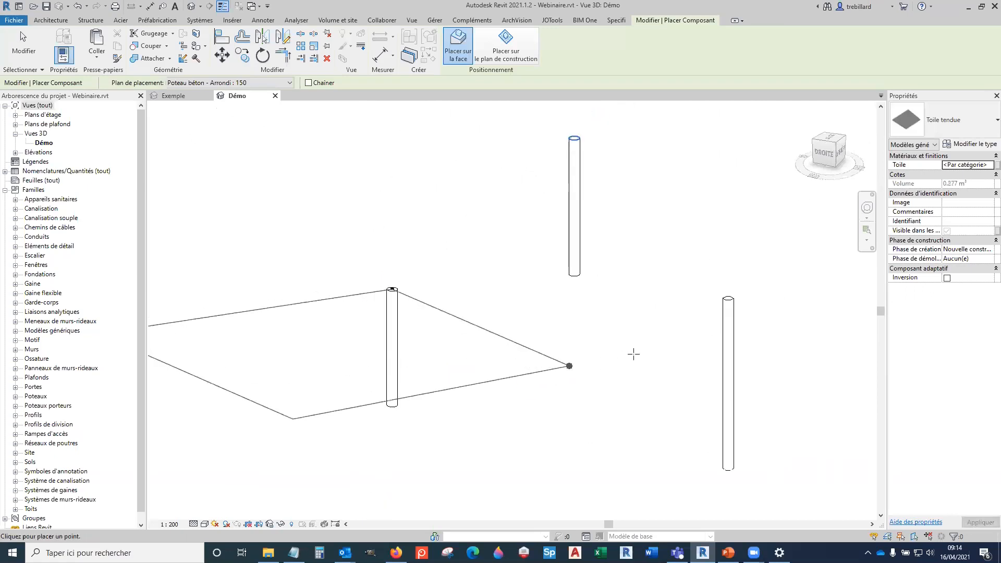
click(729, 300)
scroll(704, 362, down, 2)
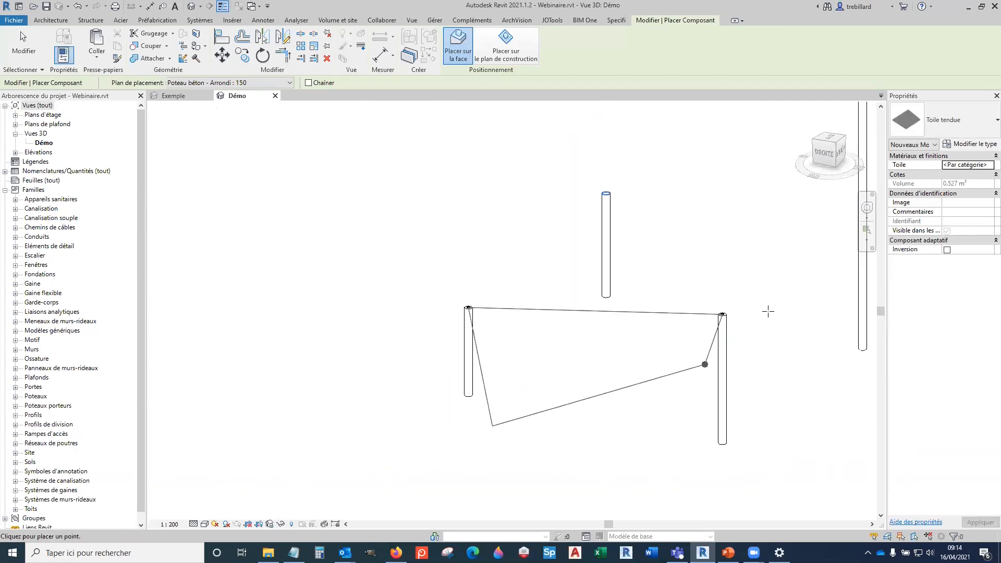
scroll(768, 312, down, 1)
middle_drag(769, 312, 638, 438)
click(718, 225)
click(496, 330)
scroll(624, 261, down, 3)
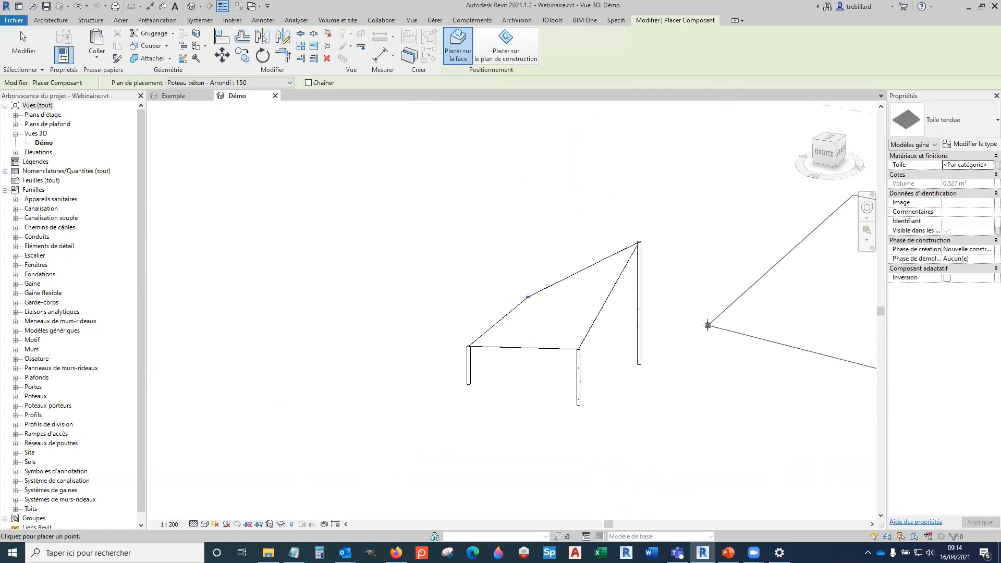
key(Escape)
key(Escape)
Step: Set the tallest column's top offset (Décalage supérieur) to 2
shift+middle_drag(669, 409, 666, 375)
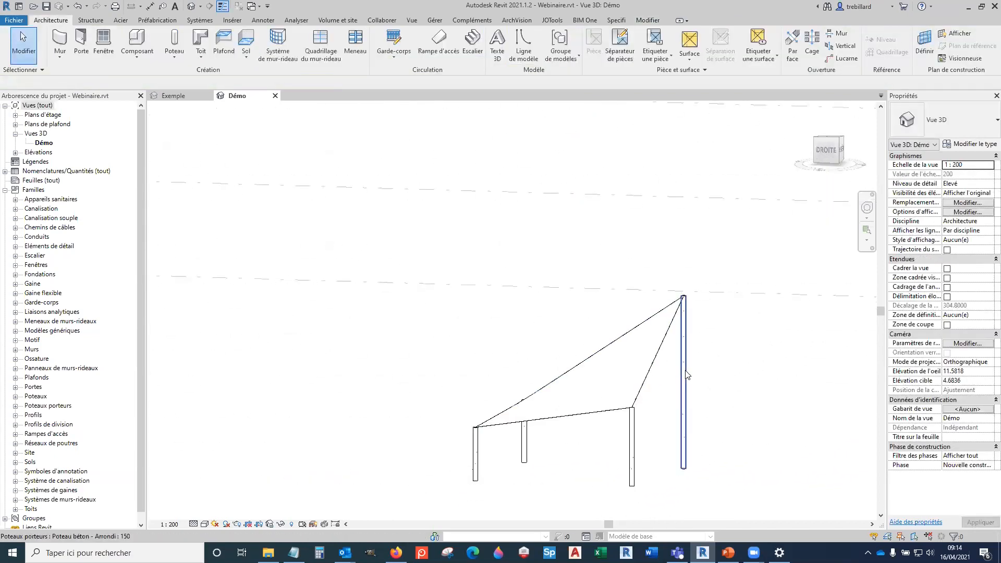
click(685, 374)
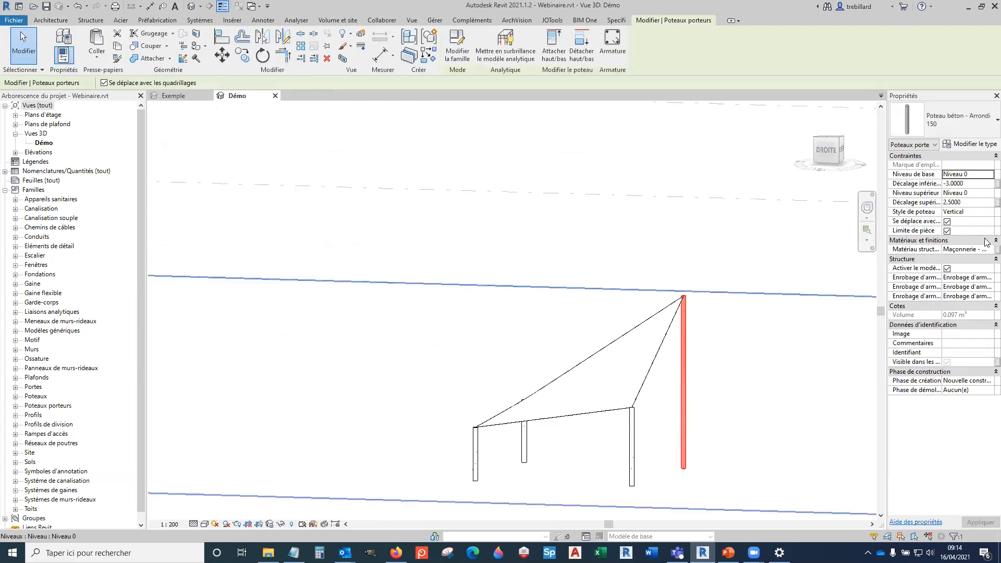
click(982, 204)
text(2)
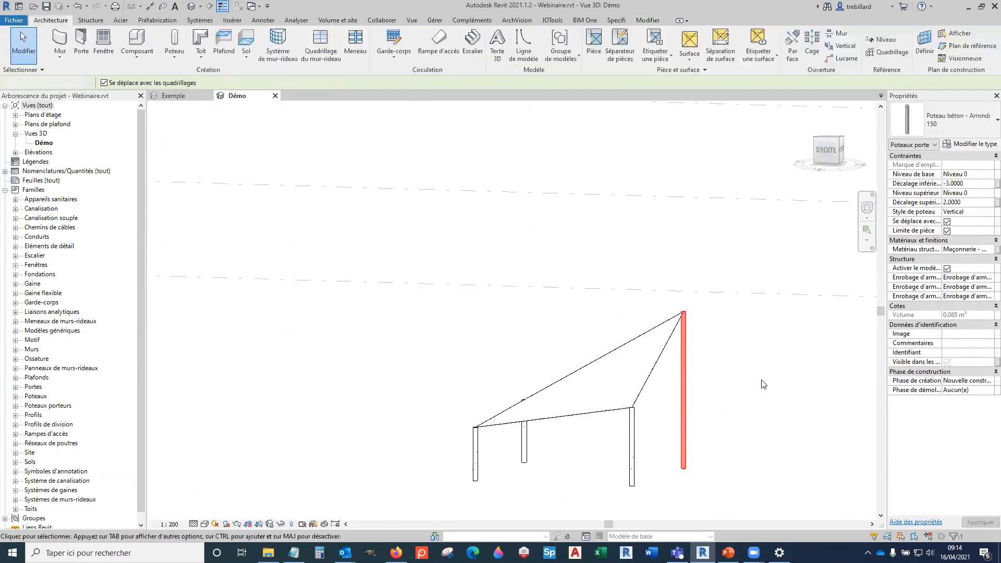
Step: Move the tallest column a short distance and view the attached fabric panel from several angles
scroll(762, 385, down, 2)
click(711, 399)
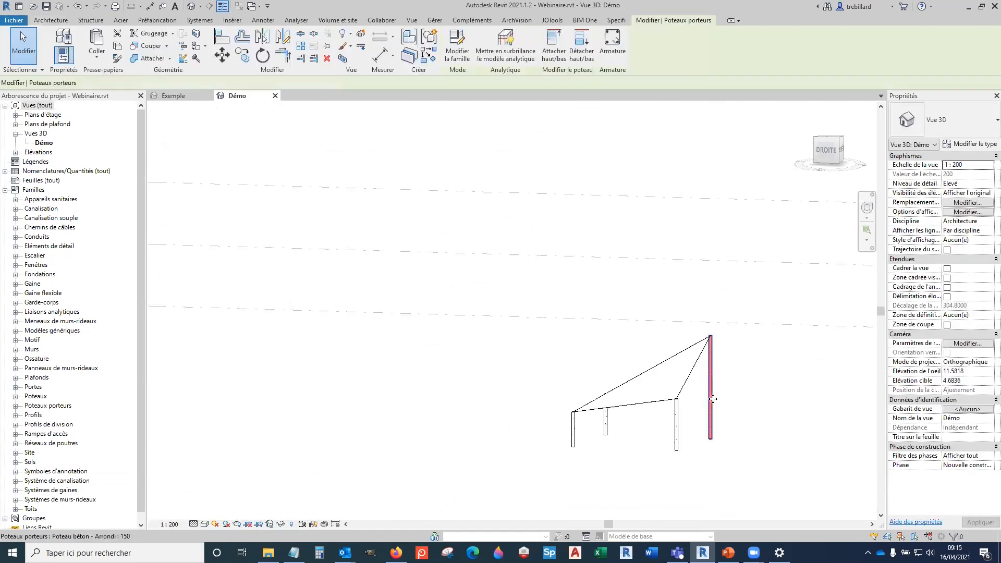
mouse_move(712, 399)
mouse_down()
mouse_move(736, 417)
mouse_move(746, 407)
mouse_move(735, 394)
mouse_move(706, 404)
mouse_up()
click(749, 457)
scroll(661, 459, down, 1)
shift+middle_drag(505, 425, 624, 462)
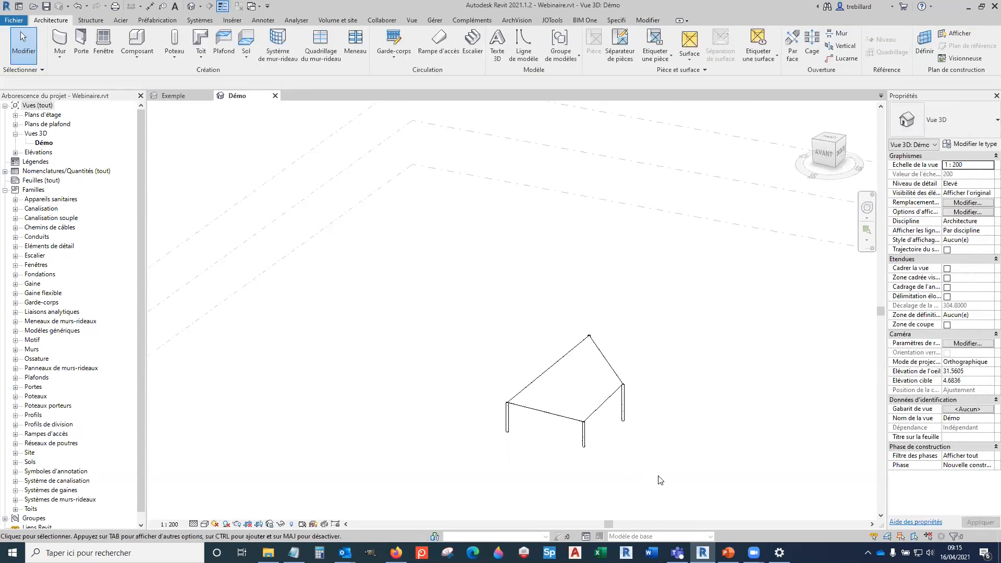
shift+middle_drag(662, 470, 699, 430)
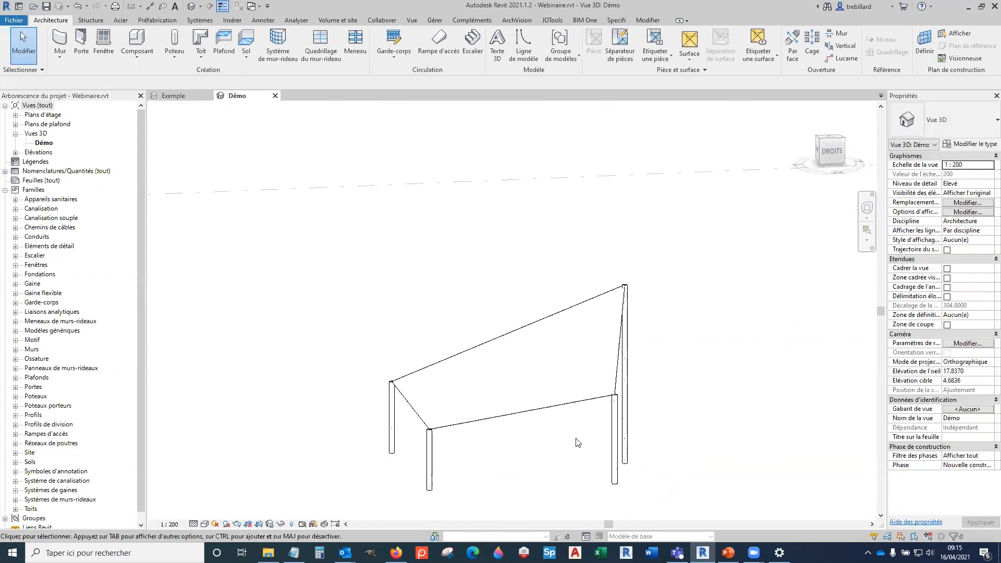
Step: Examine the finished canopy in the Exemple view of Démo.rvt, including the fabric panel and the adaptive cables tying it to the columns
click(184, 96)
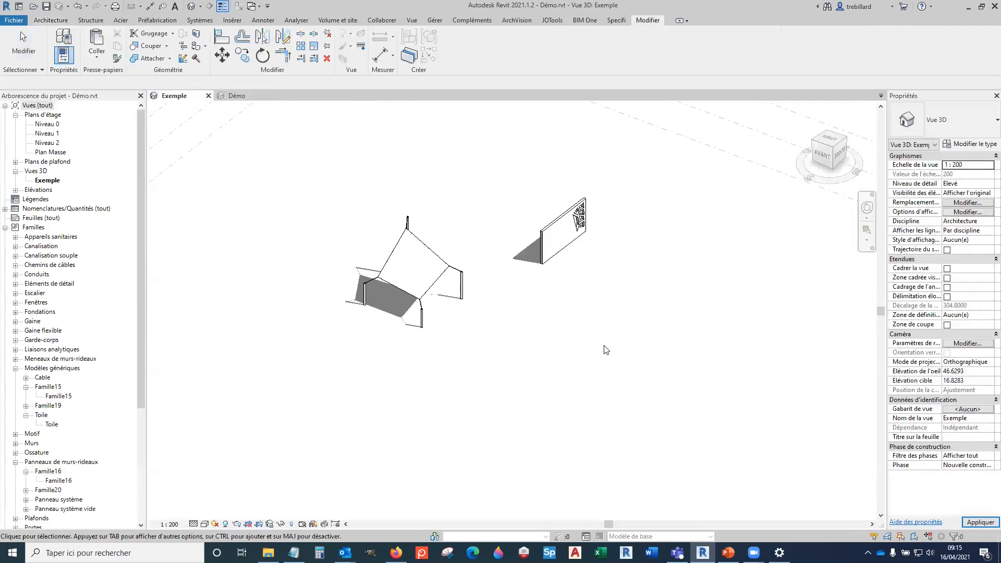
scroll(449, 255, up, 5)
click(453, 245)
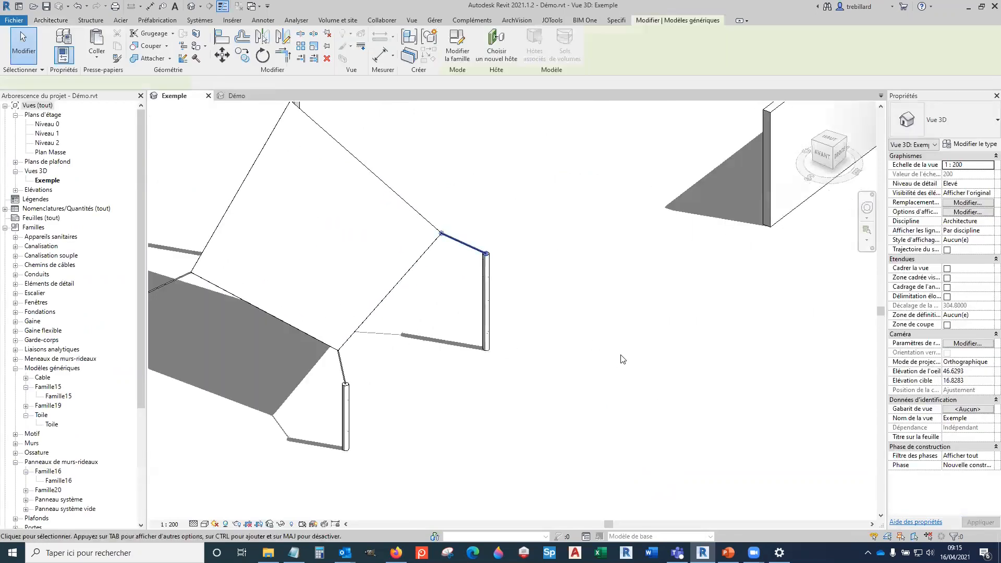
click(623, 362)
scroll(623, 362, down, 1)
scroll(624, 365, down, 2)
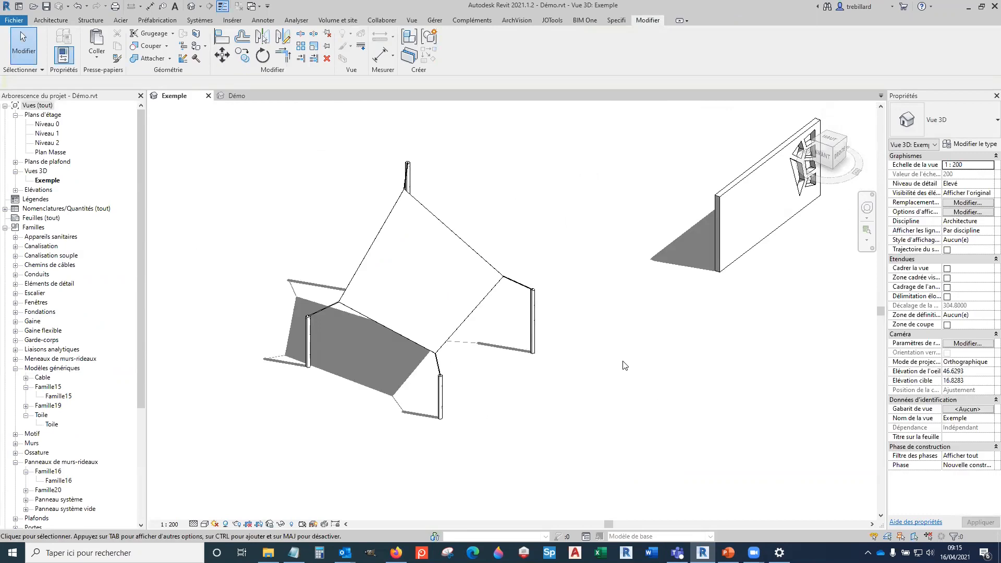
click(417, 271)
click(502, 261)
click(519, 285)
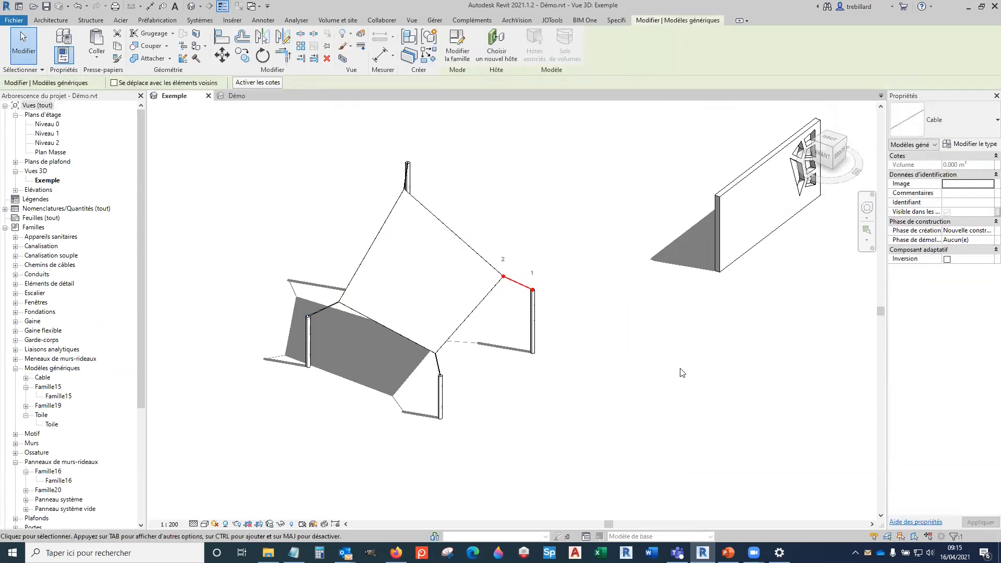
key(Escape)
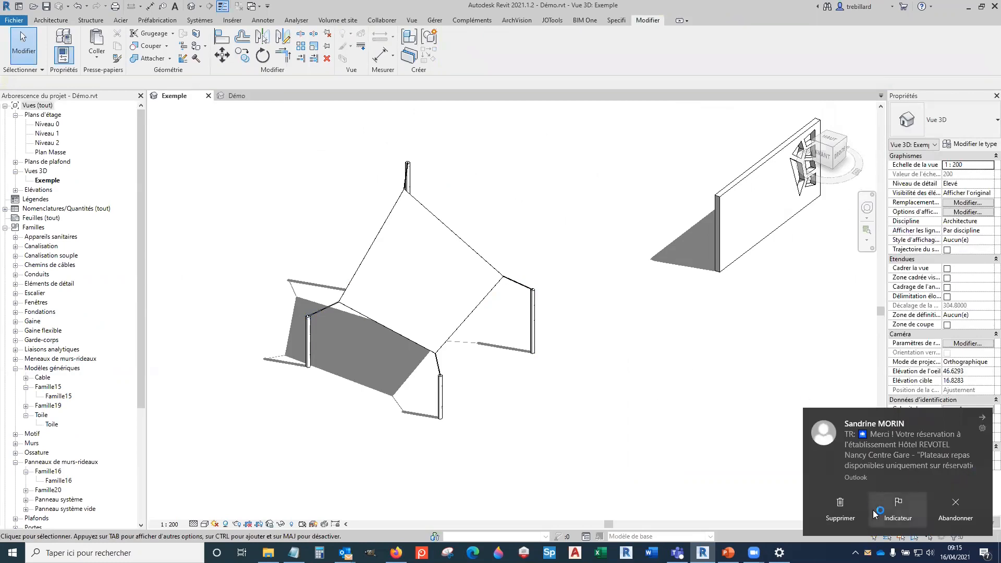
click(986, 419)
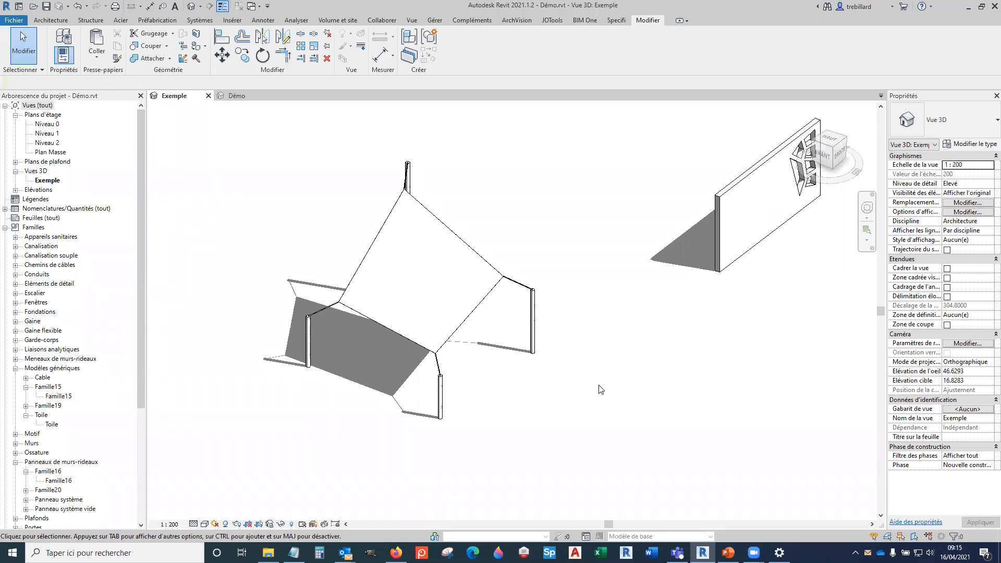
Step: Open the Toile tendue family for editing from the panel placed in the Démo view
click(238, 96)
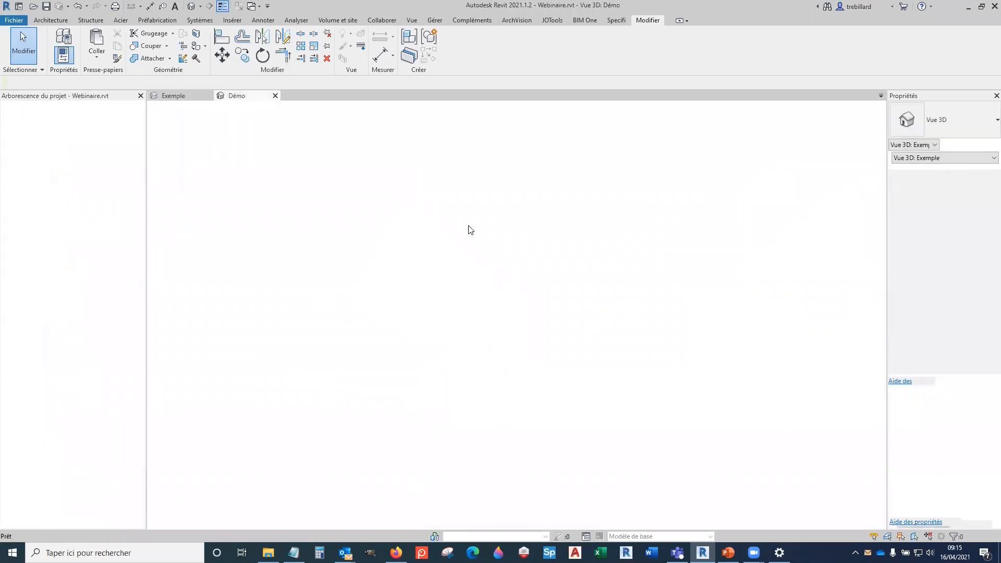
click(554, 315)
click(458, 46)
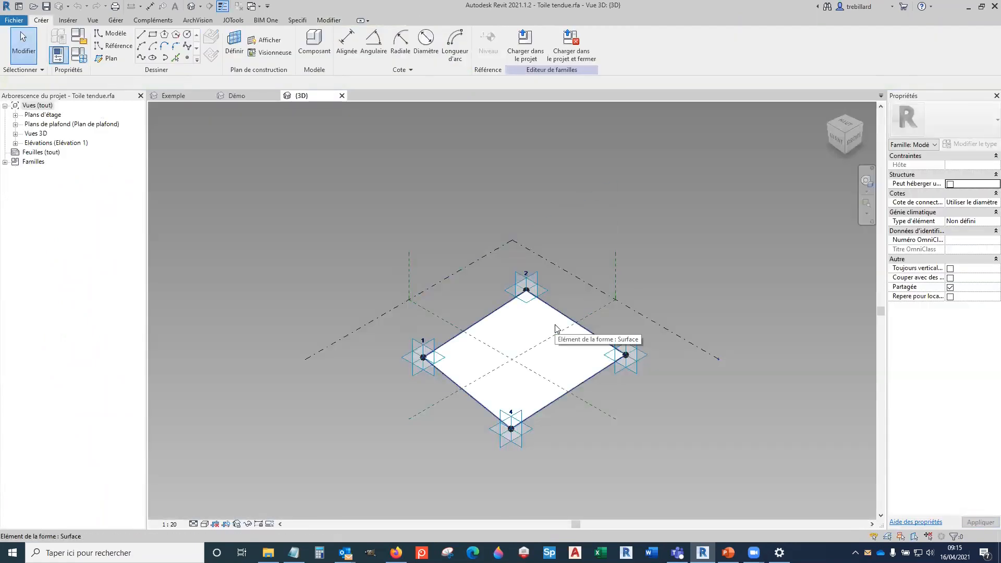
Step: Associate the solid form's positive offset (Décalage positif) with a new type family parameter named "E"
click(556, 329)
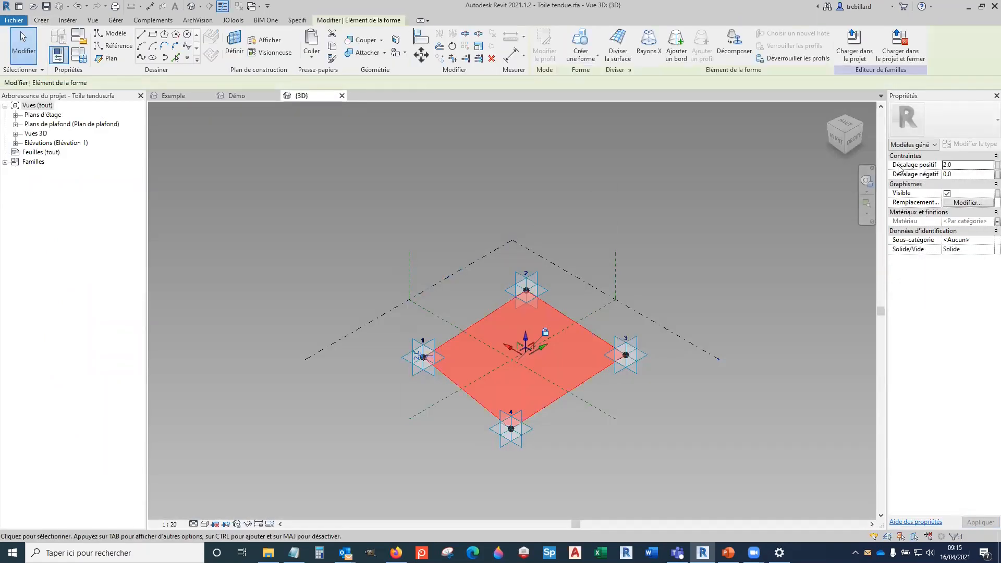
click(635, 471)
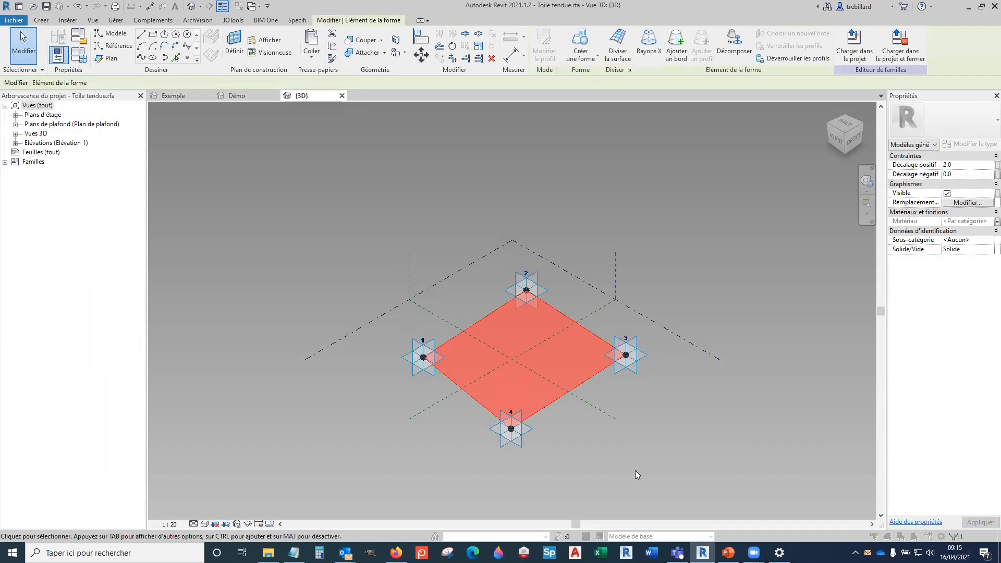
click(598, 272)
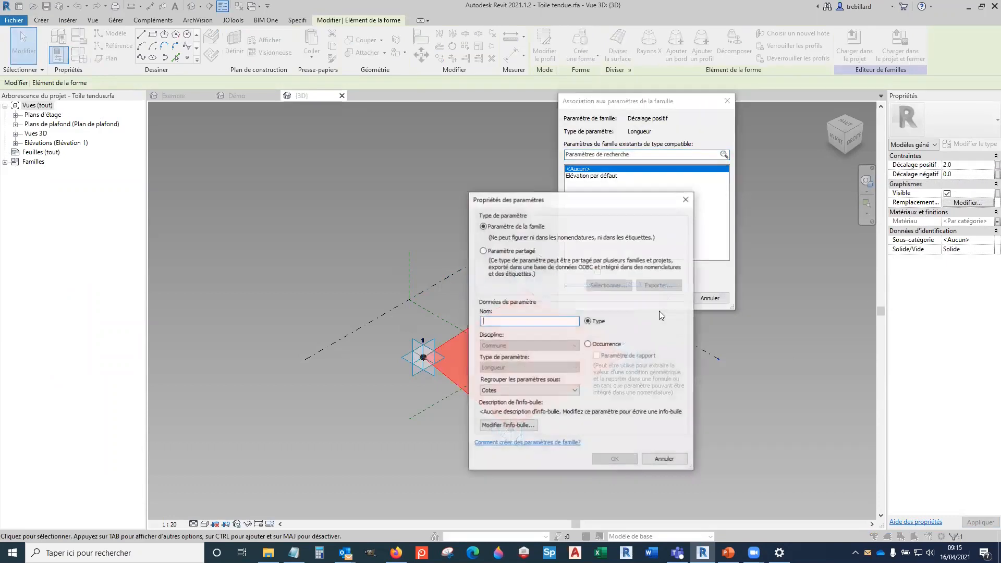
text(E)
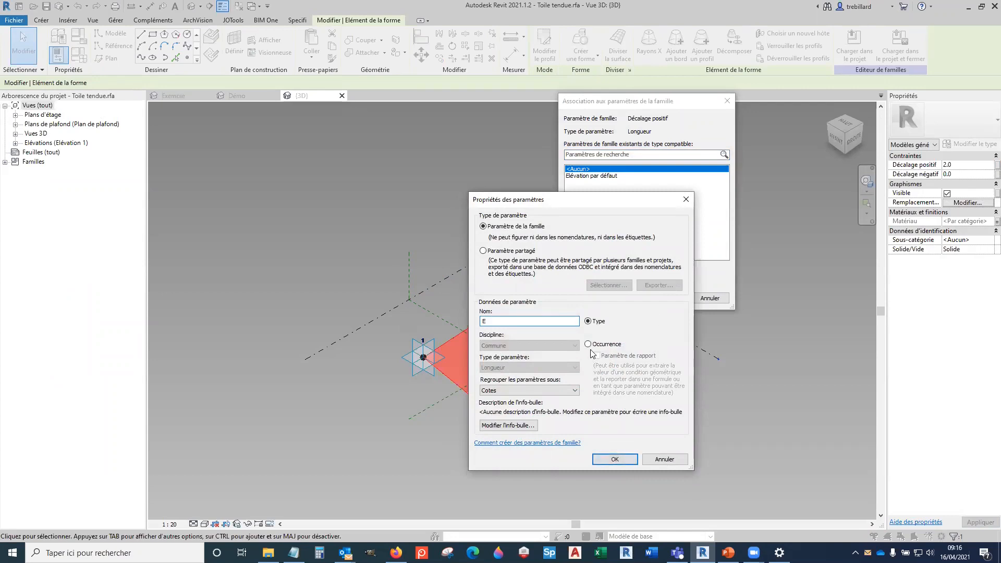
click(615, 459)
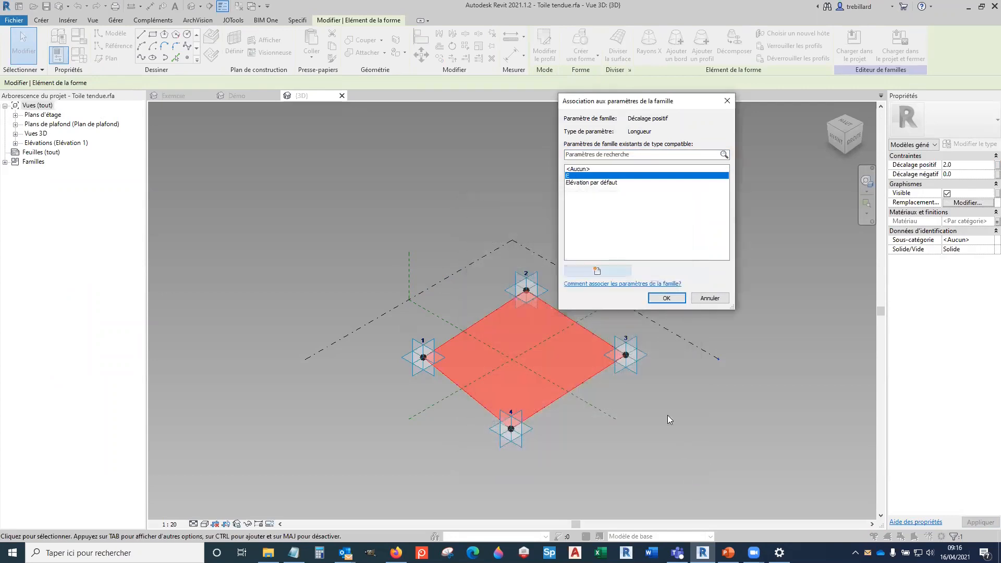
click(657, 301)
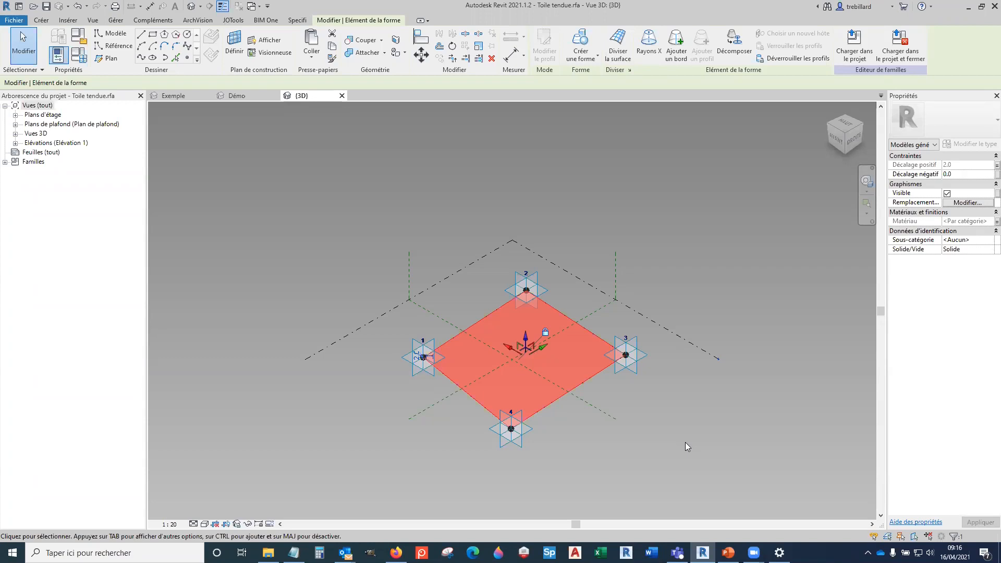
click(640, 396)
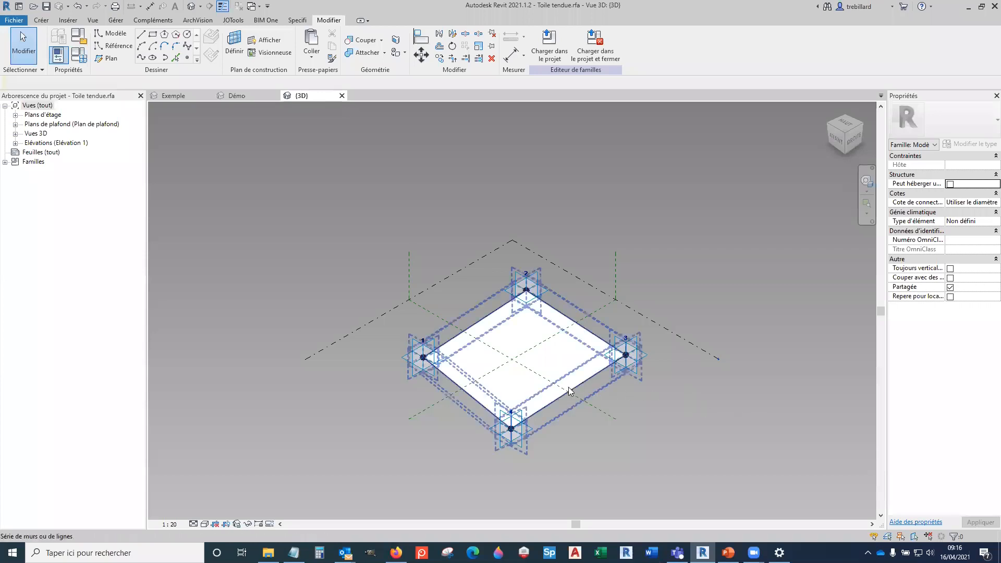
scroll(555, 310, up, 2)
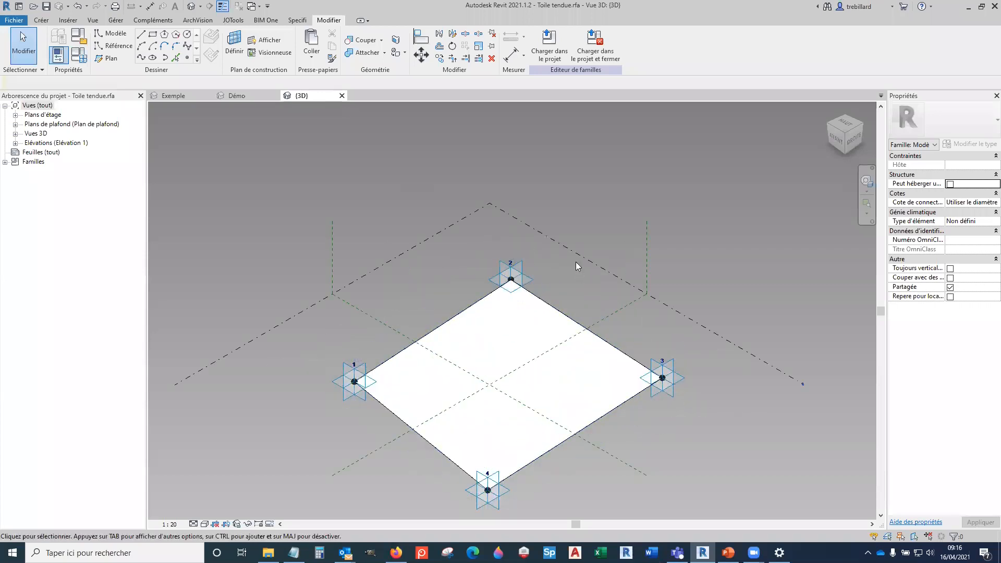
scroll(589, 250, down, 2)
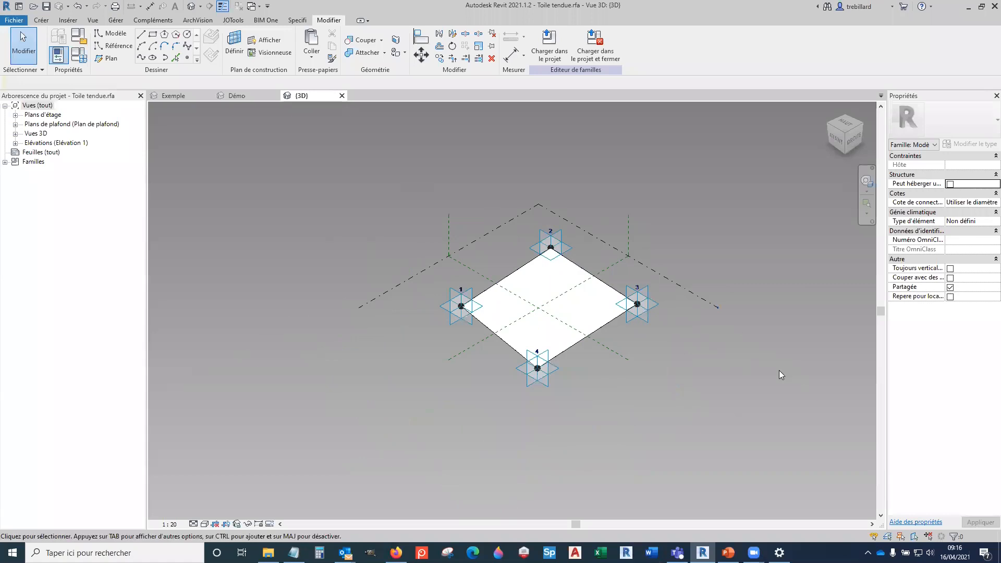
Step: Load the Toile tendue family into the Webinaire project, overwriting the existing version
click(550, 47)
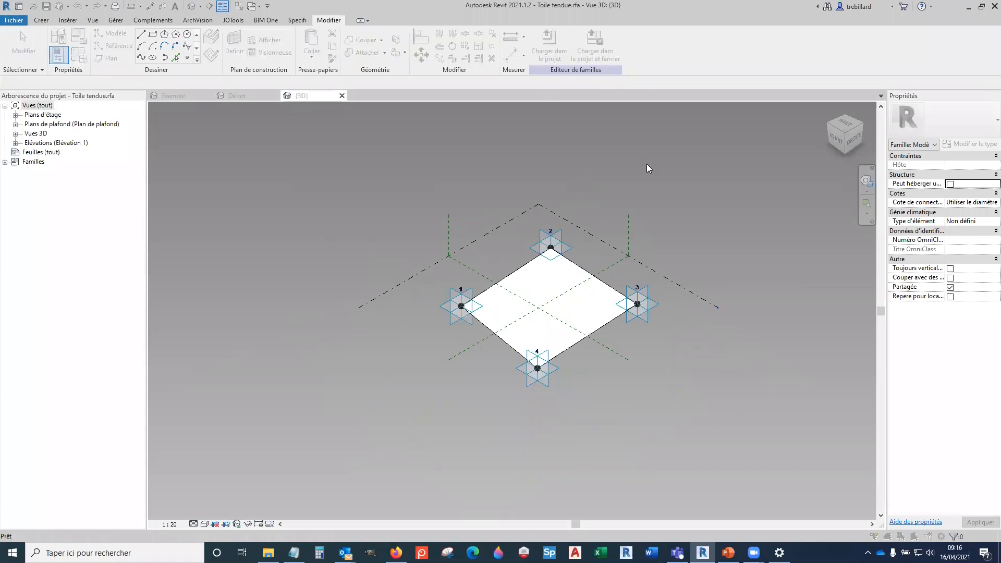
click(472, 357)
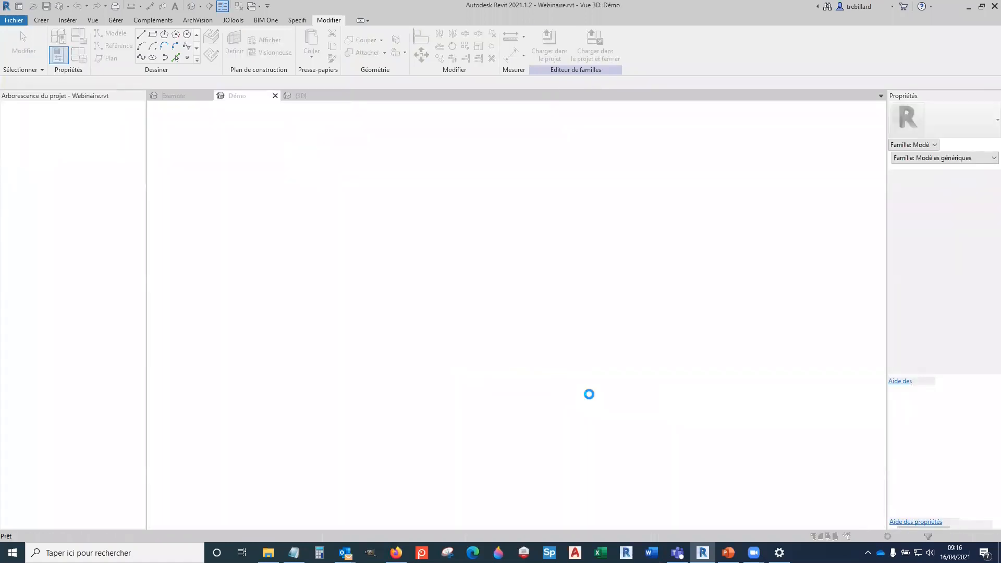
click(510, 246)
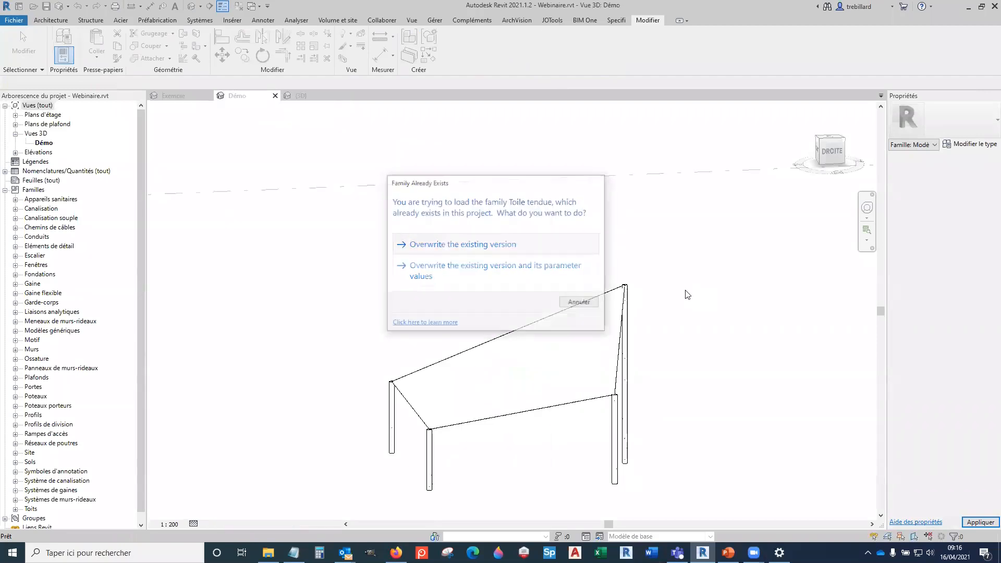
Step: Set the thickness parameter E of the fabric panel in the Démo view to 0.05 and check the thickened panel
click(607, 397)
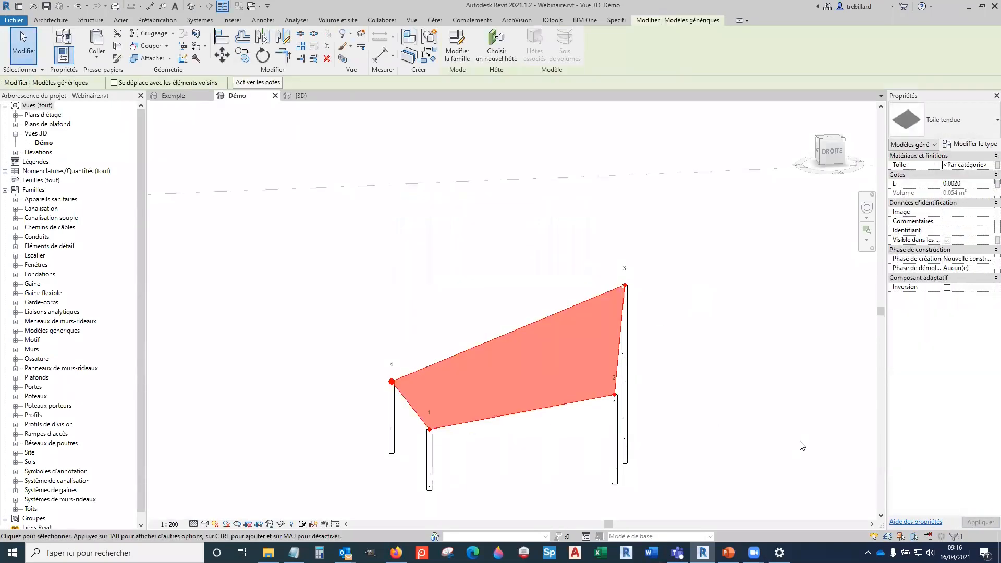
click(976, 185)
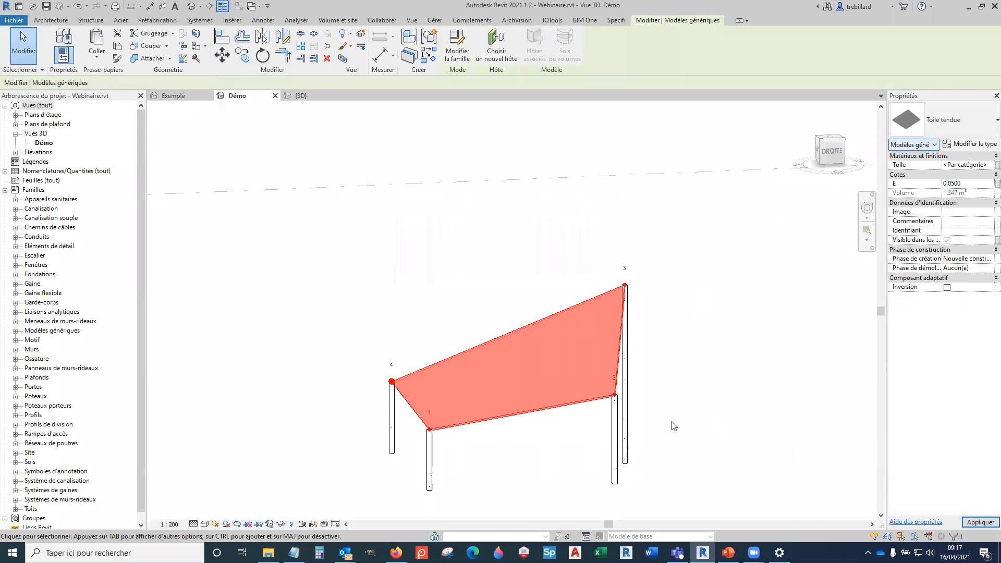
scroll(616, 402, up, 3)
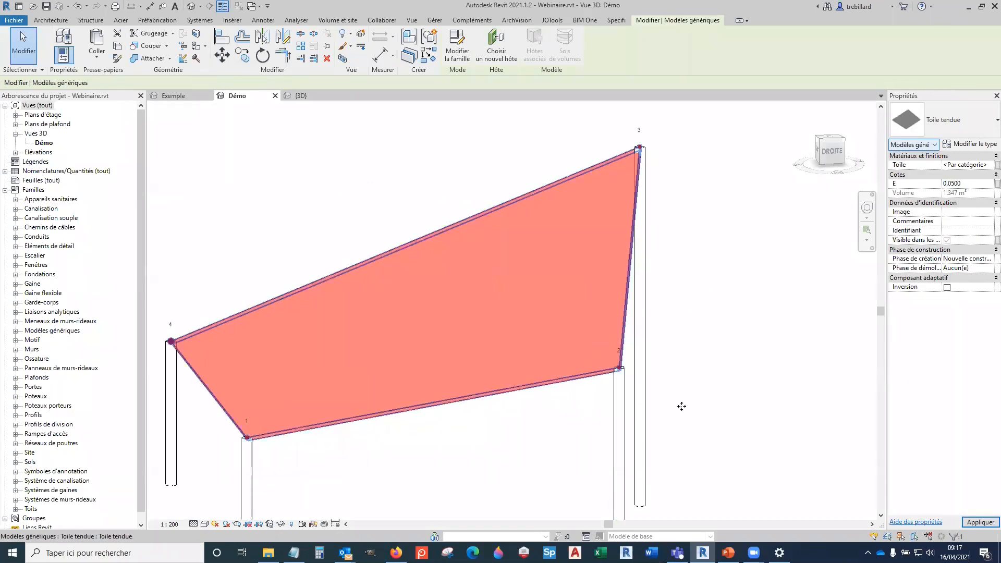
click(975, 175)
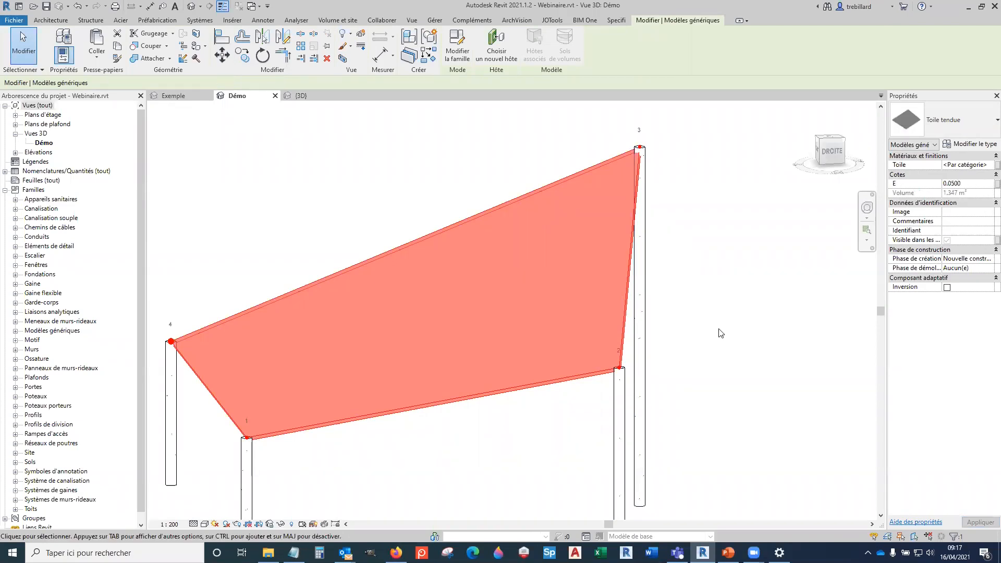
click(720, 334)
scroll(720, 339, down, 4)
shift+middle_drag(579, 420, 615, 467)
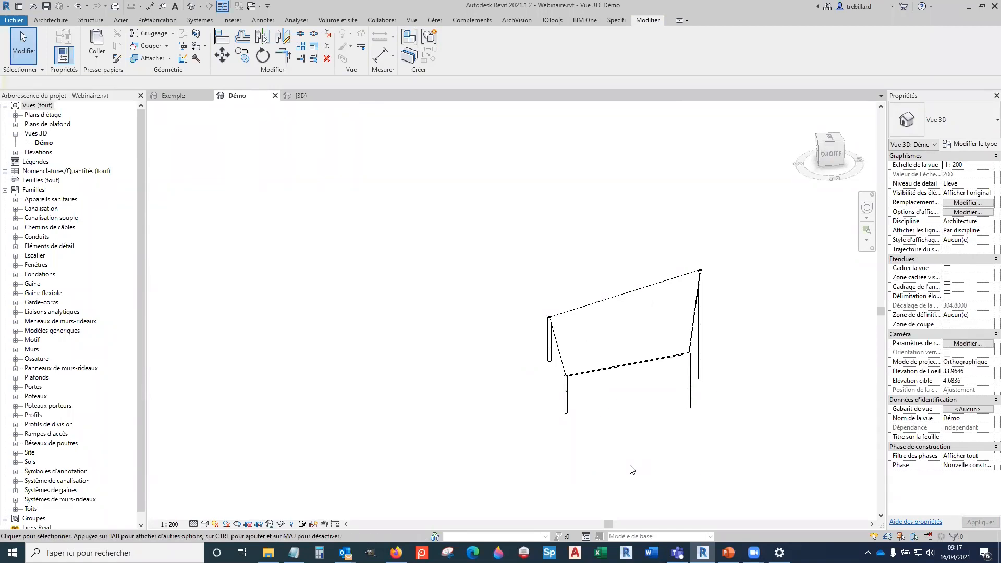
Step: Examine the hidden elements of the example canopy in the Exemple view, including the fabric corner points and cable ends, then hide them again
click(174, 95)
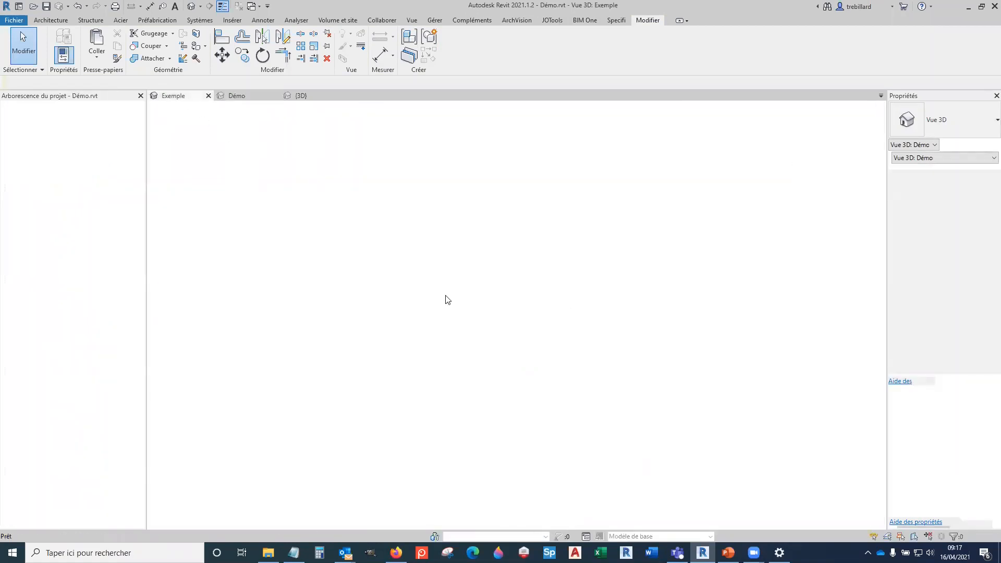
click(249, 98)
click(190, 99)
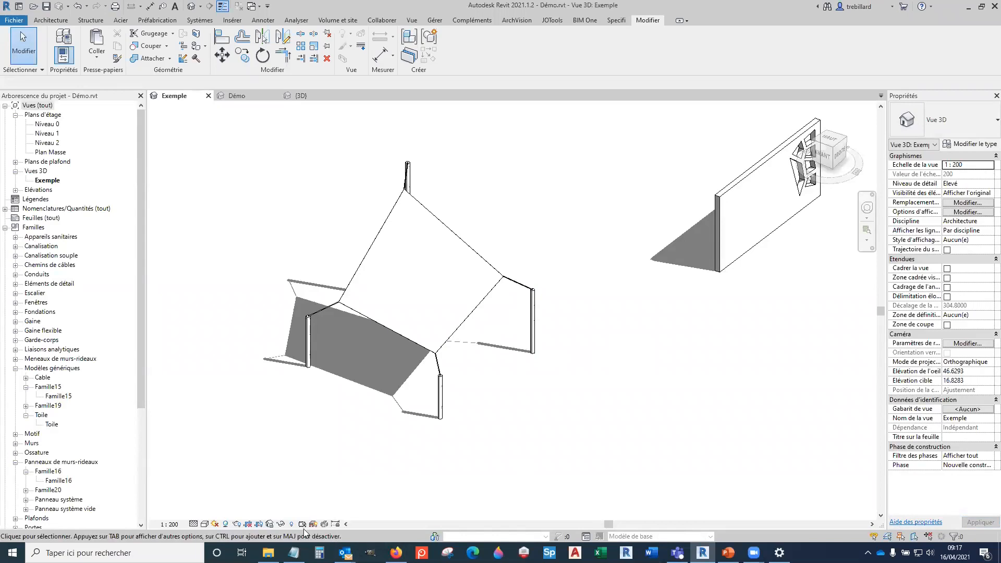
click(291, 525)
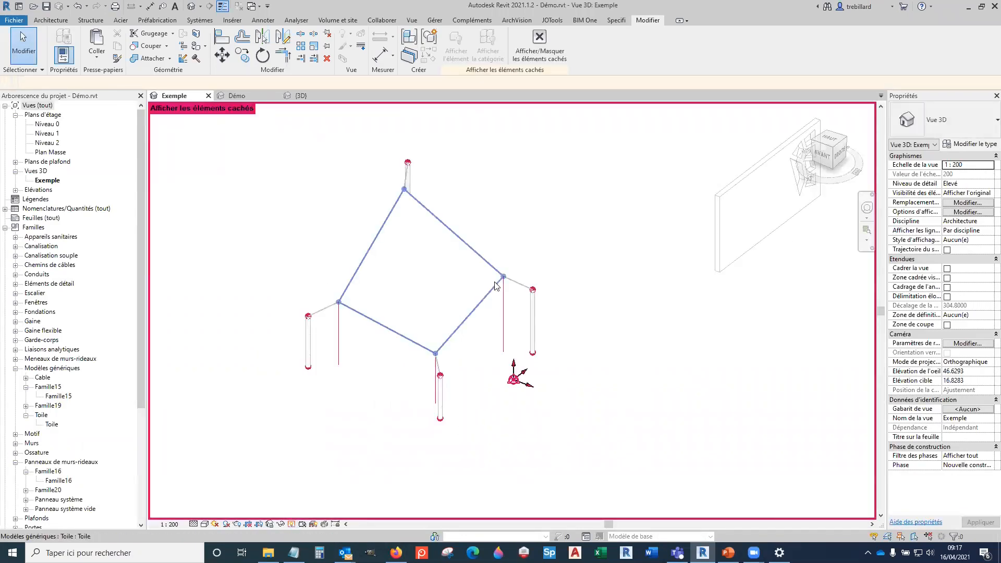
scroll(546, 310, up, 3)
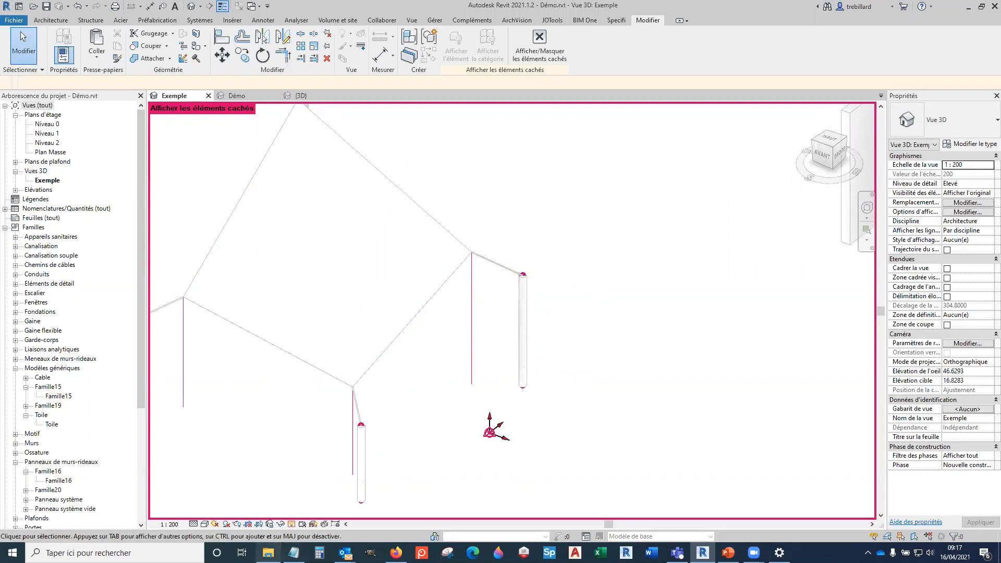
click(291, 524)
scroll(501, 365, down, 3)
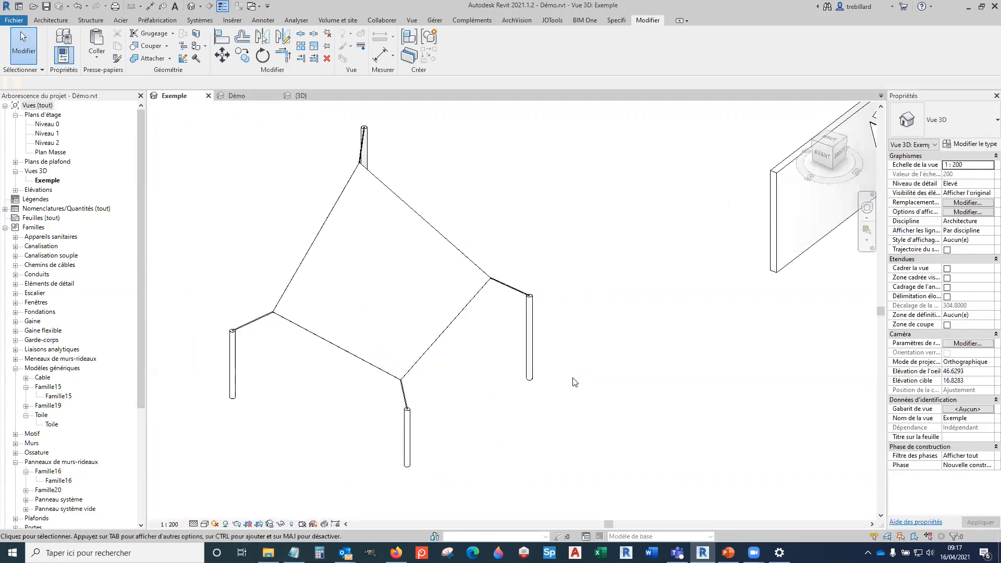
Step: Return to the Démo view and create a new family from the template "Modèle générique métrique (adaptatif).rft"
click(246, 96)
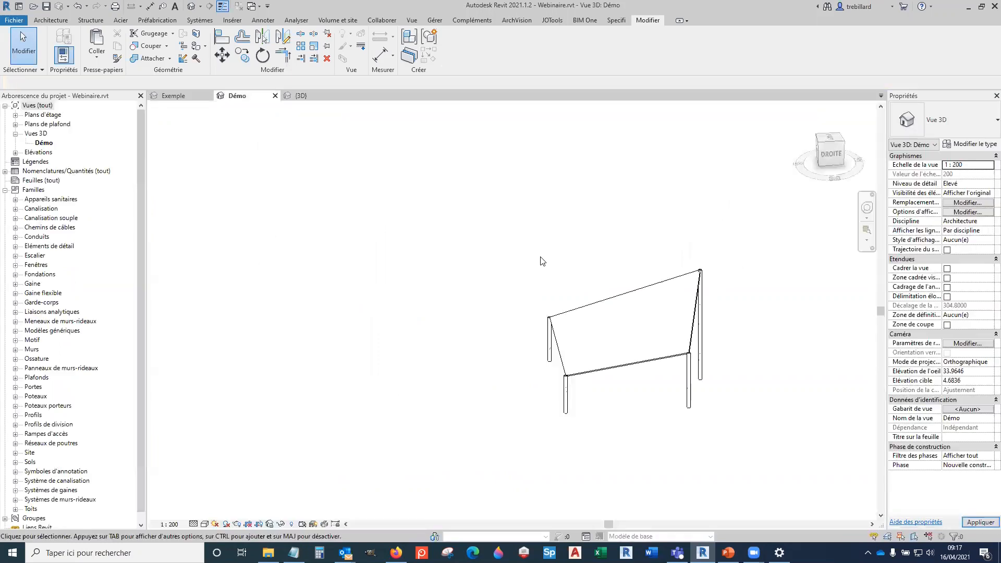
middle_drag(748, 439, 697, 443)
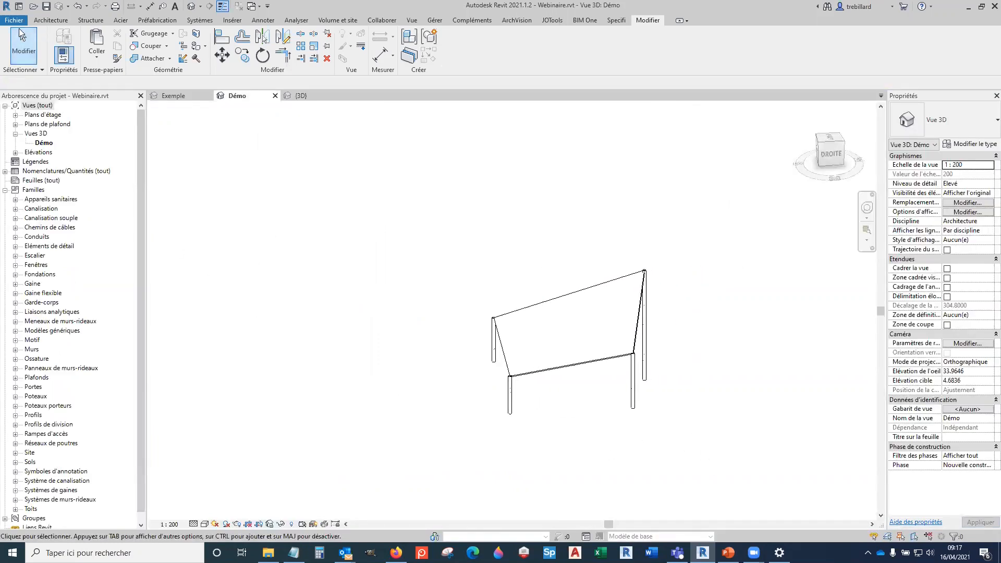
click(11, 22)
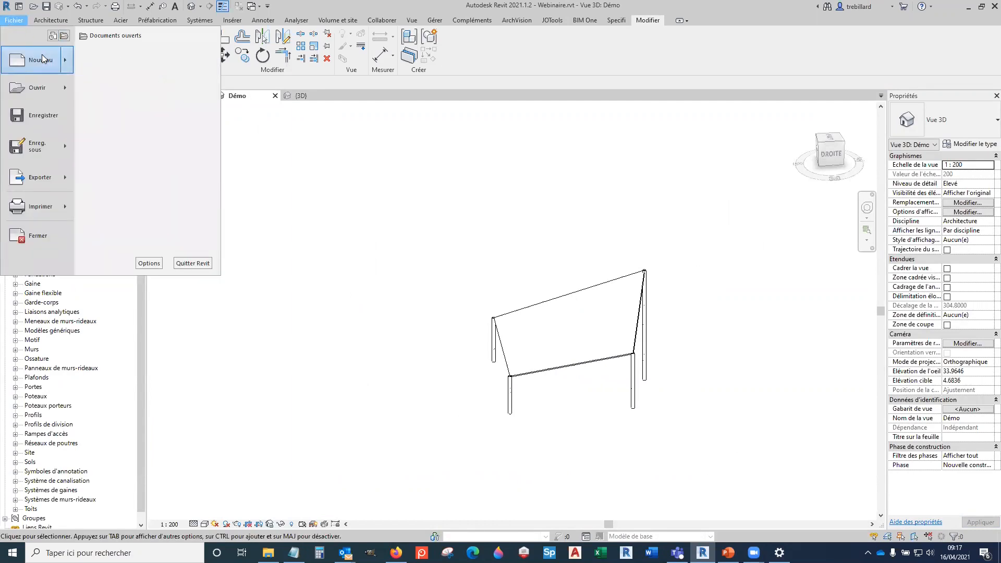
mouse_move(41, 55)
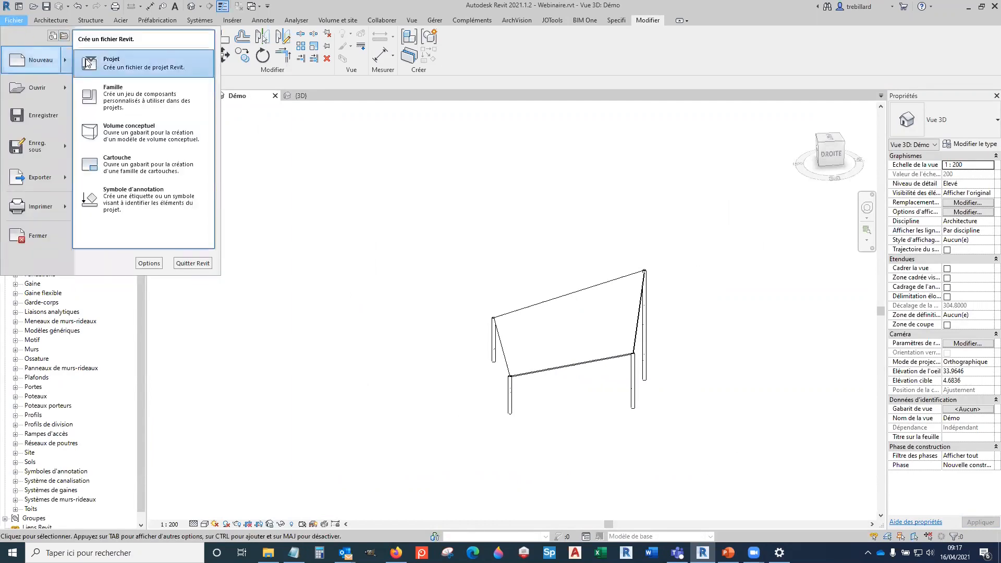
click(127, 87)
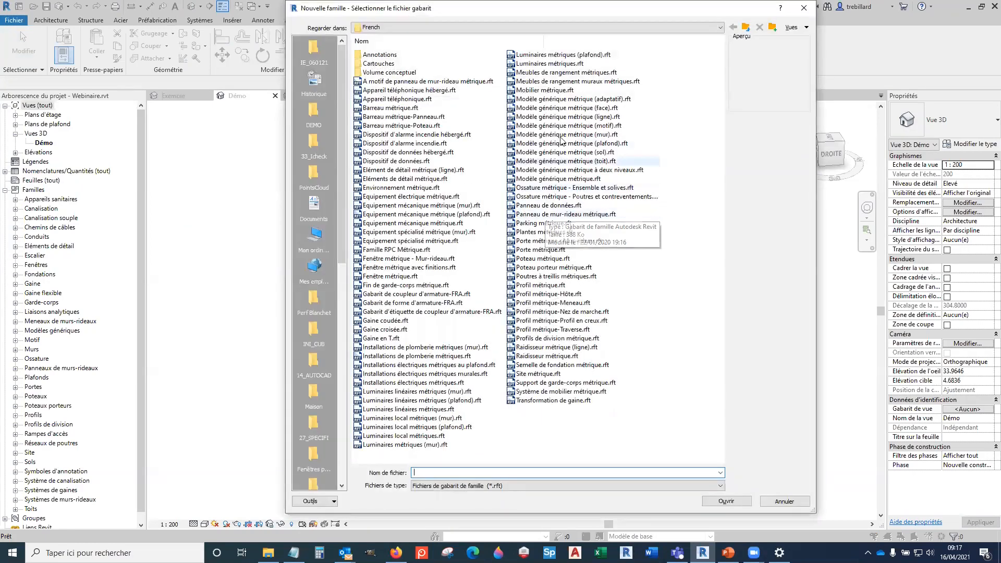
click(573, 99)
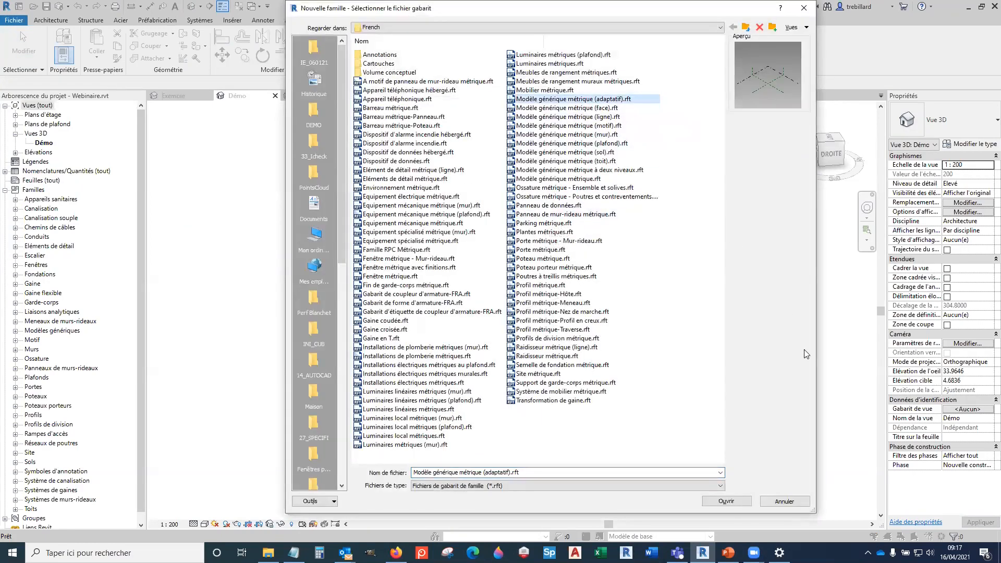
click(726, 501)
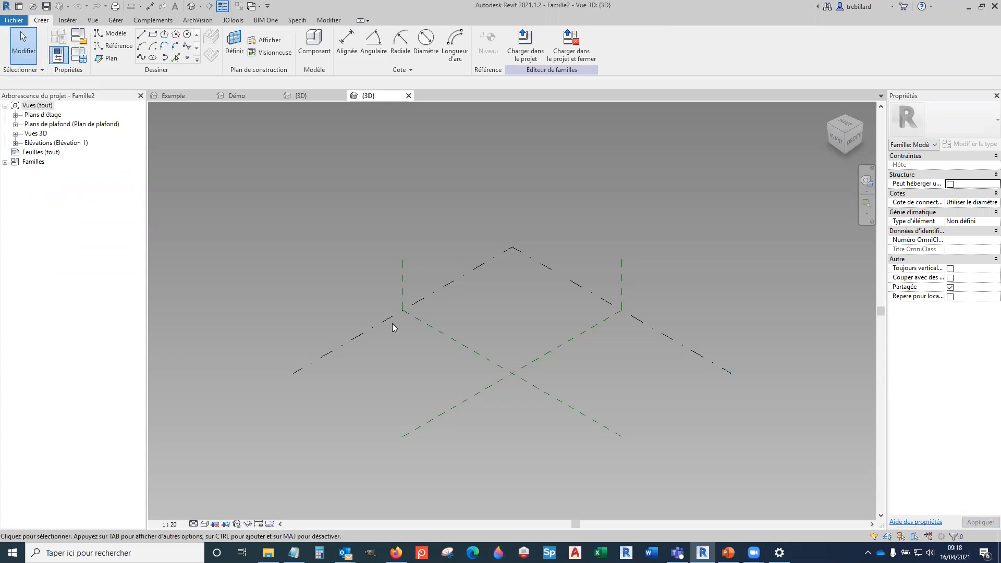
Step: Place two reference points on the reference level, one on each side of the crossing reference planes
click(390, 319)
click(196, 61)
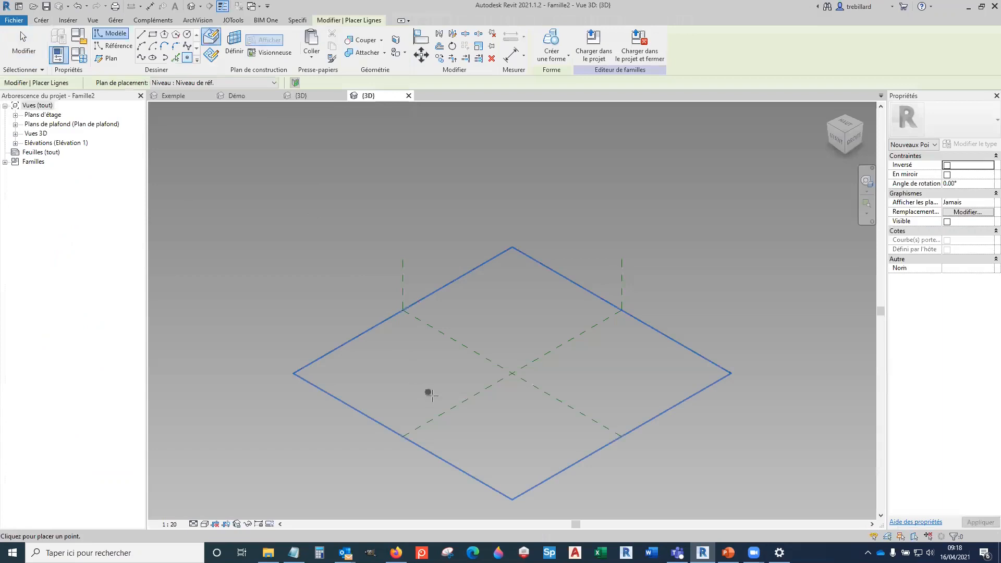
click(403, 383)
click(621, 359)
click(608, 427)
key(Escape)
key(Escape)
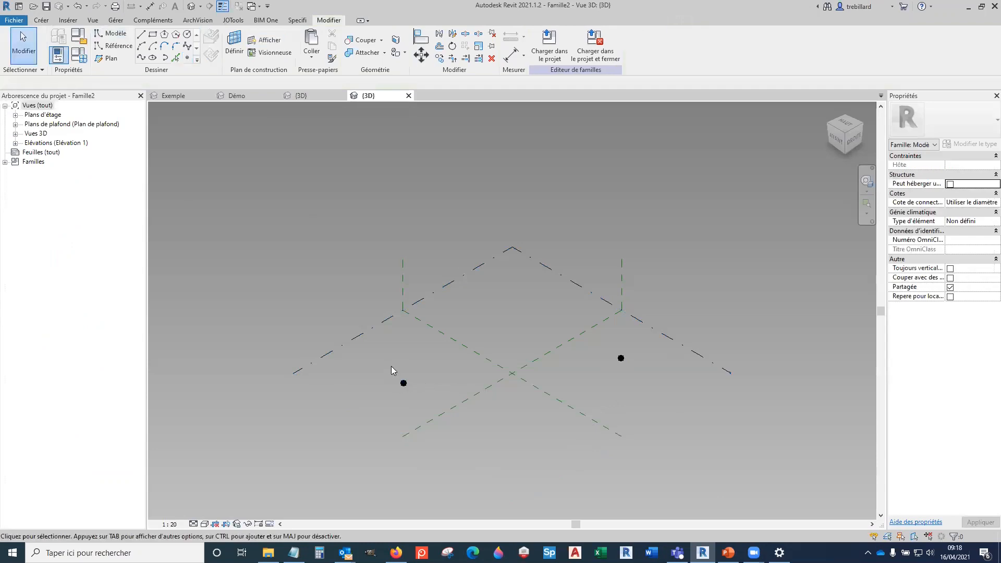
Step: Convert the two reference points into adaptive points
drag(375, 341, 678, 420)
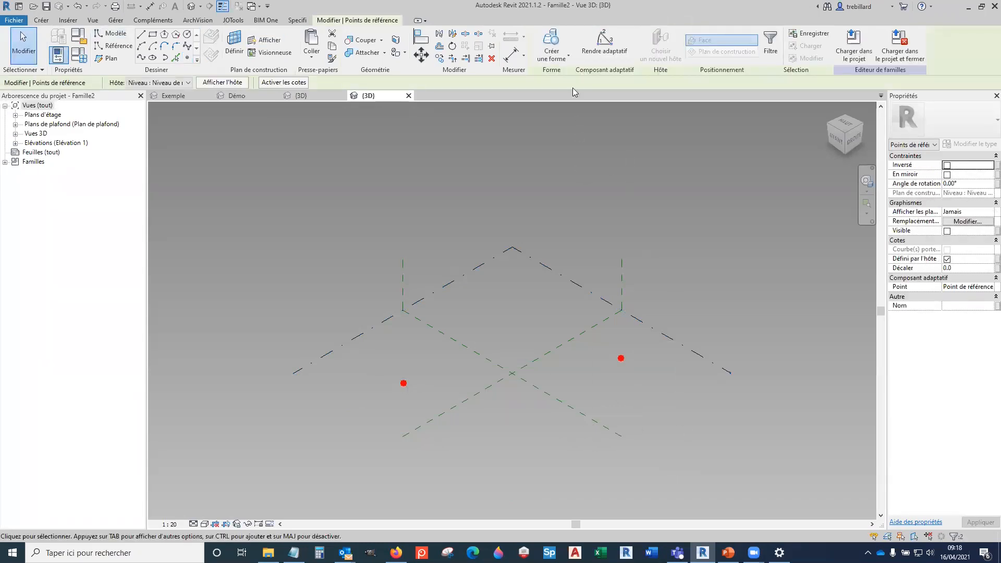
click(597, 52)
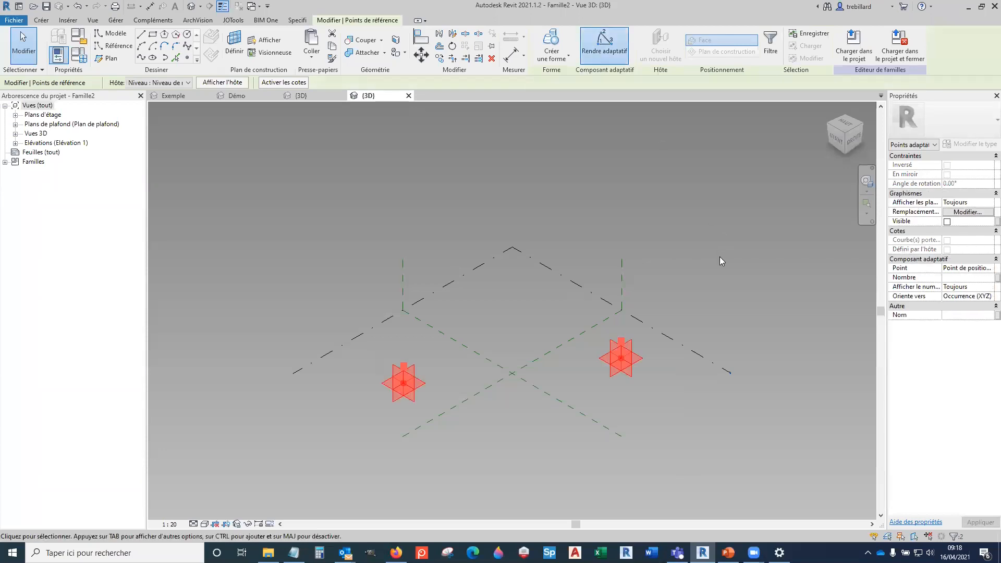
click(722, 258)
Step: Connect the two adaptive points with a model line
drag(335, 319, 789, 435)
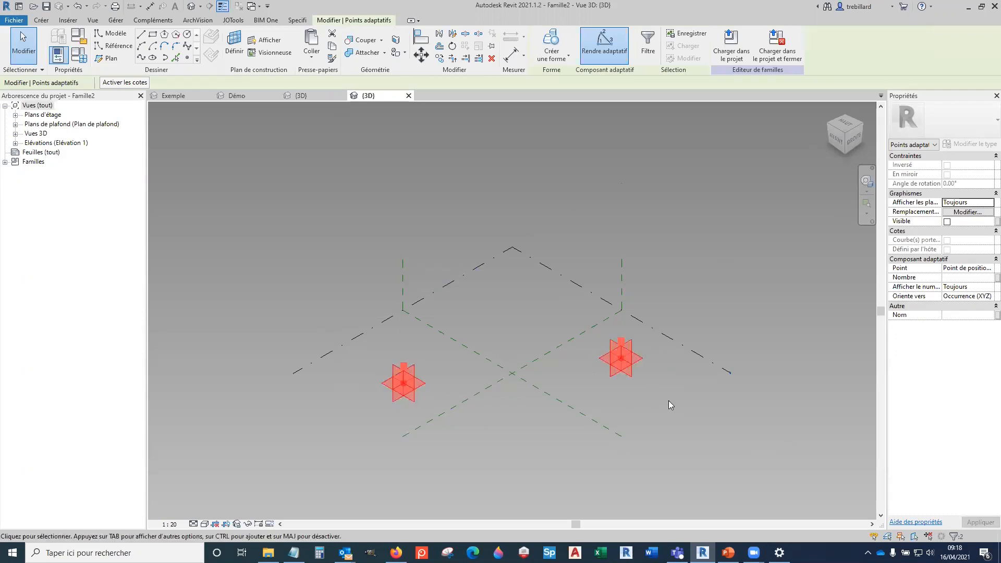
click(142, 59)
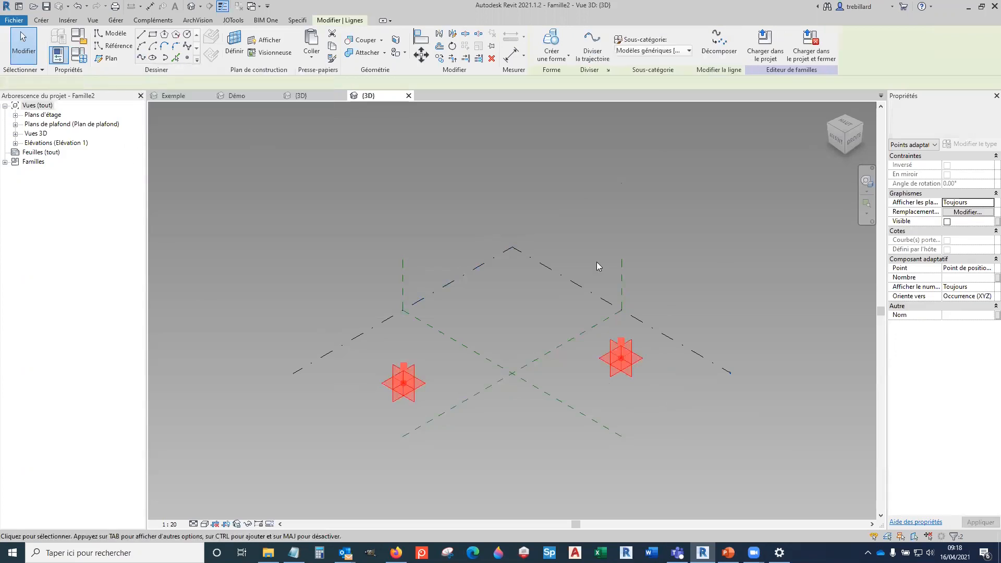
click(784, 344)
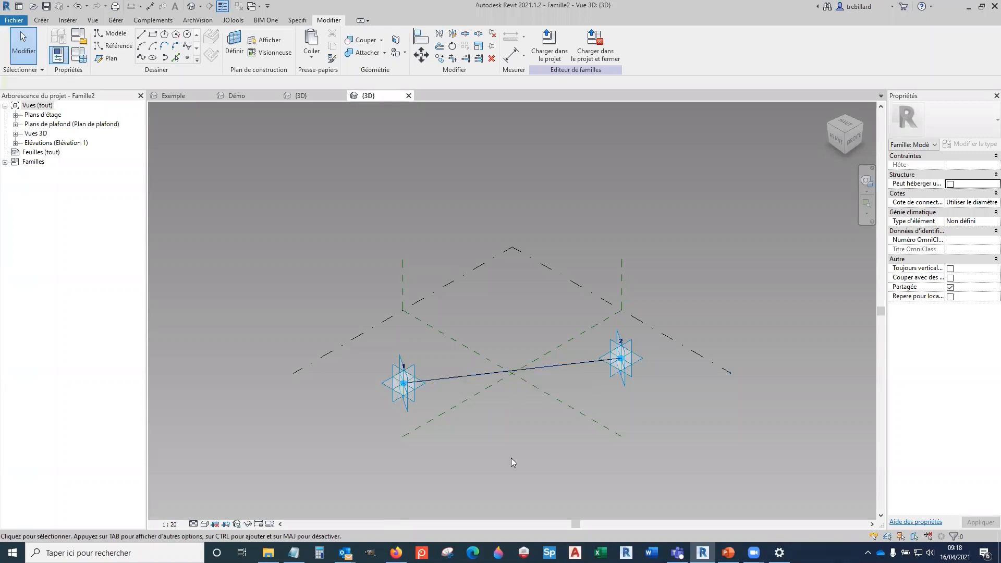
Step: Set the work plane to adaptive point 1's reference plane that lies across the end of the connecting line
scroll(405, 415, up, 5)
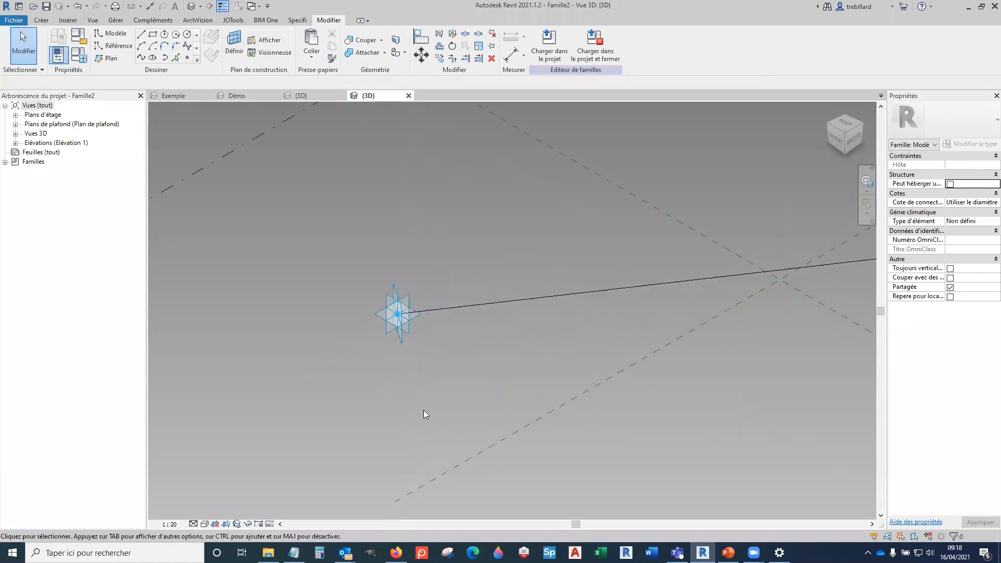
scroll(459, 358, down, 2)
middle_drag(654, 399, 558, 431)
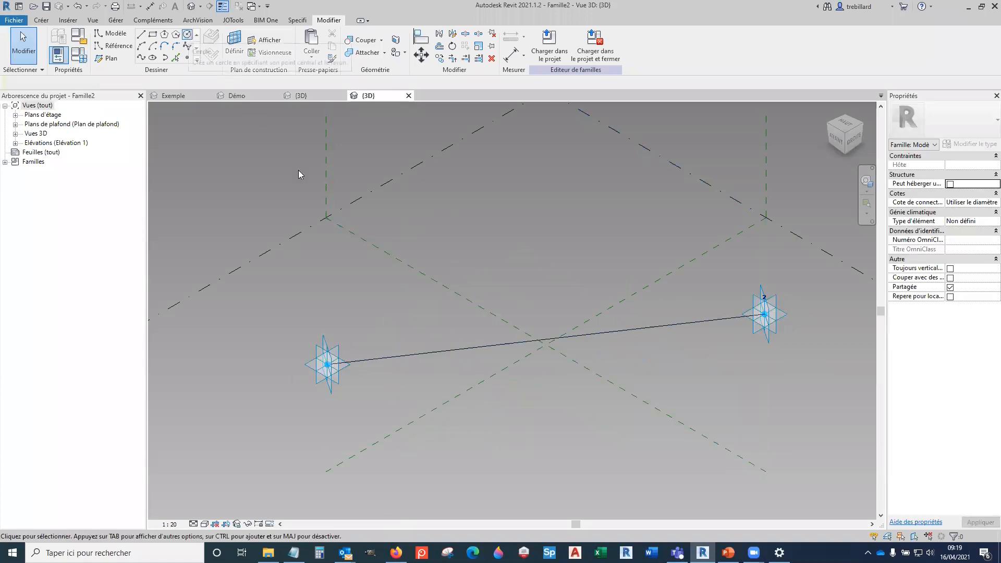
scroll(327, 391, up, 5)
scroll(351, 295, up, 2)
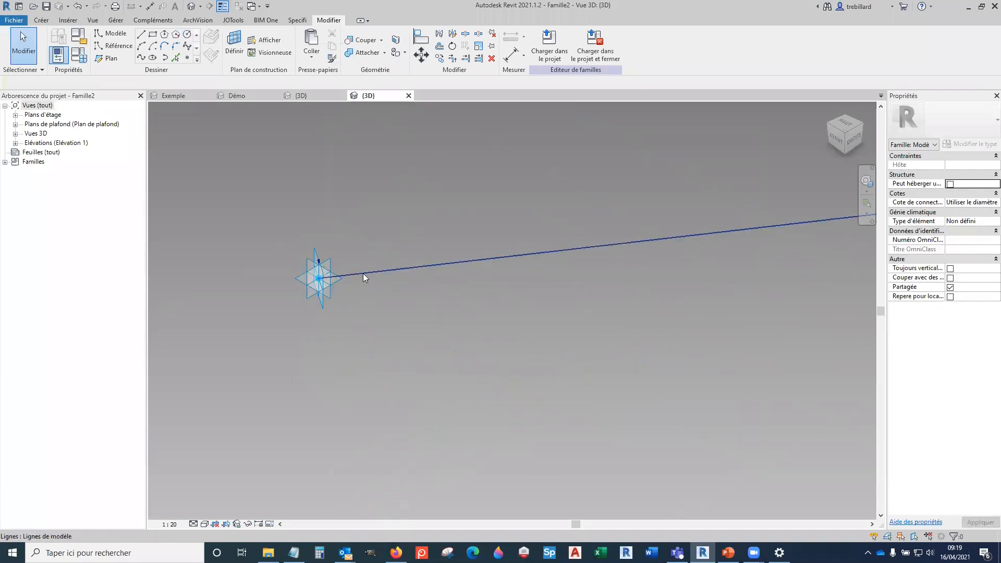
middle_drag(322, 280, 325, 290)
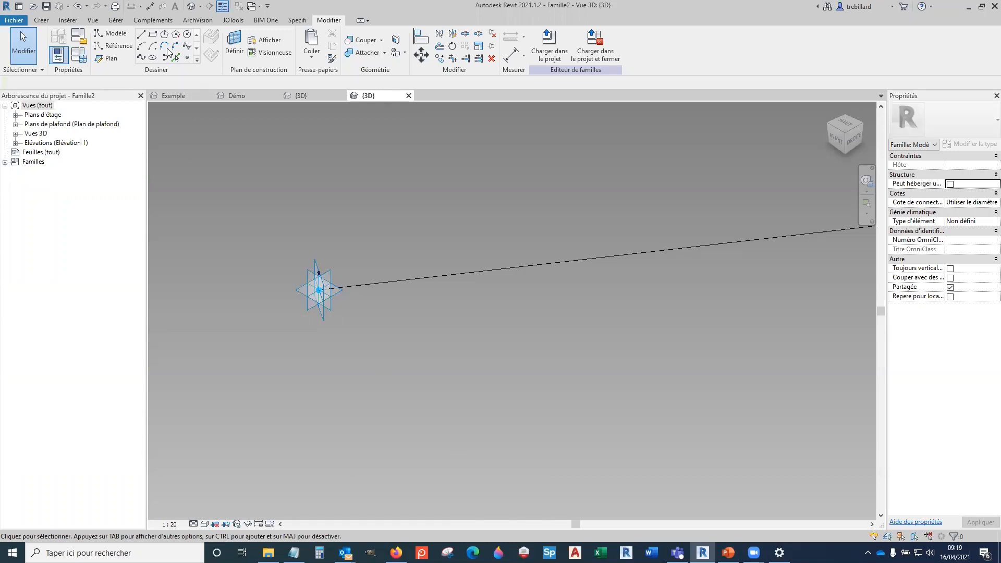
click(185, 37)
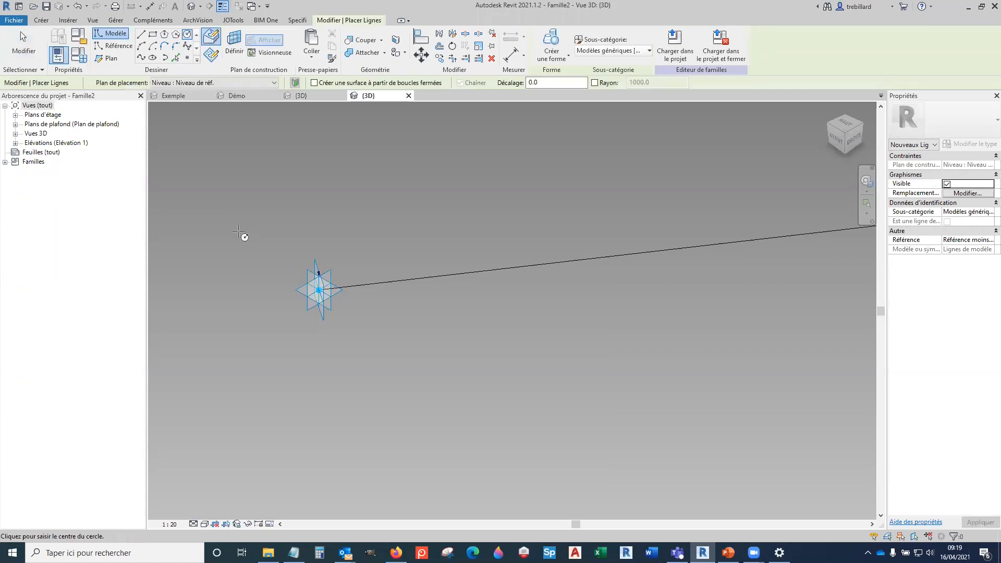
scroll(313, 329, up, 4)
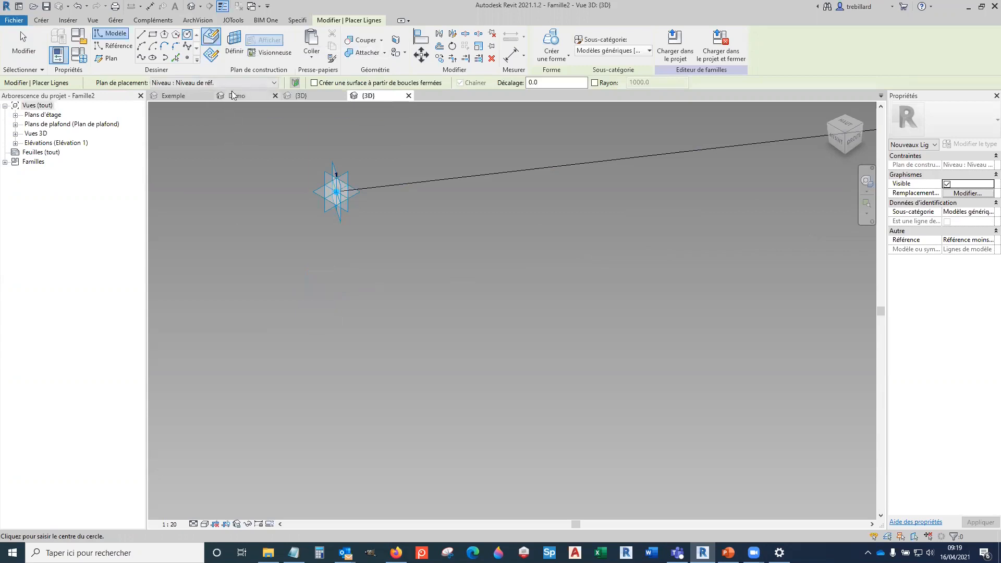
click(232, 46)
click(232, 46)
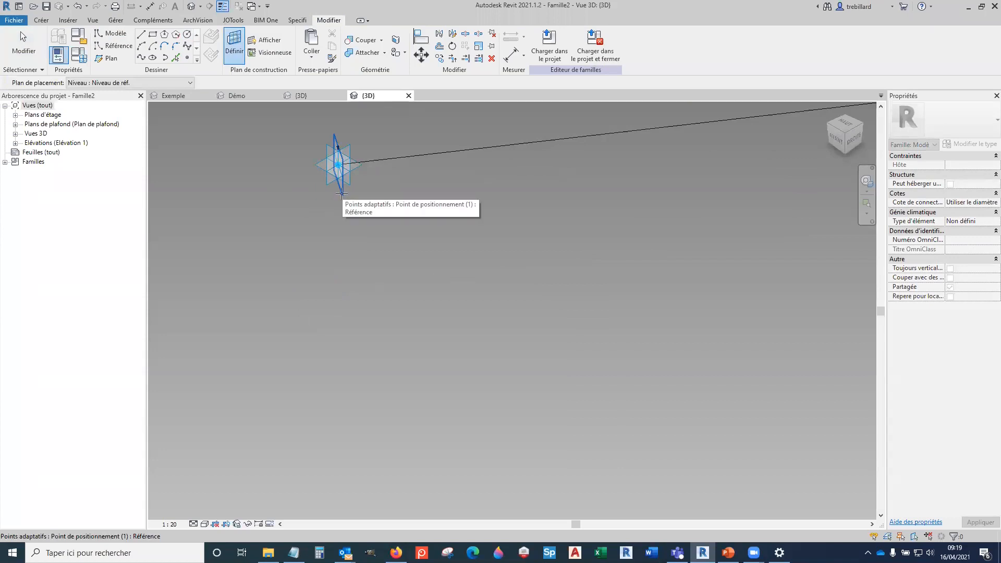
click(342, 193)
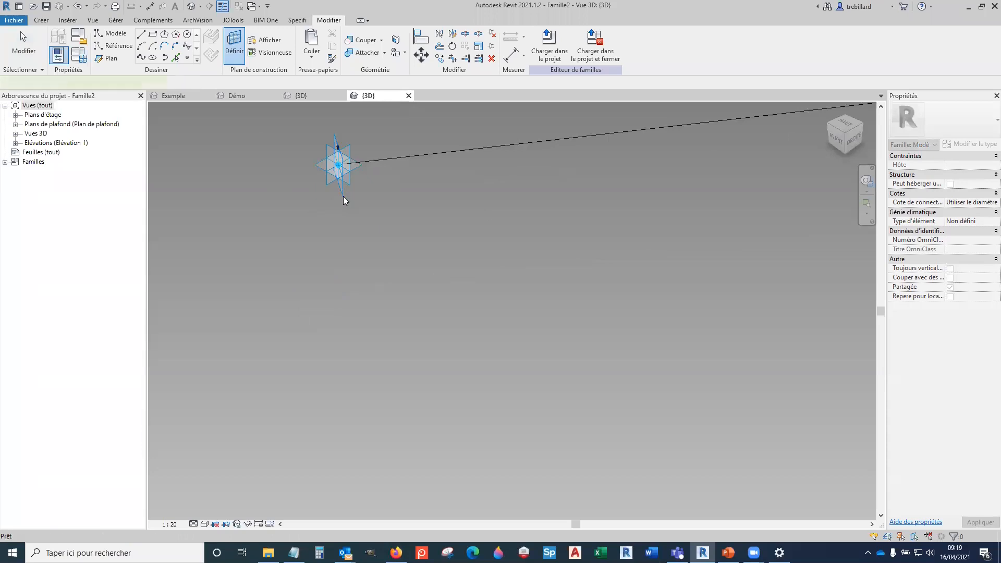
key(l)
key(i)
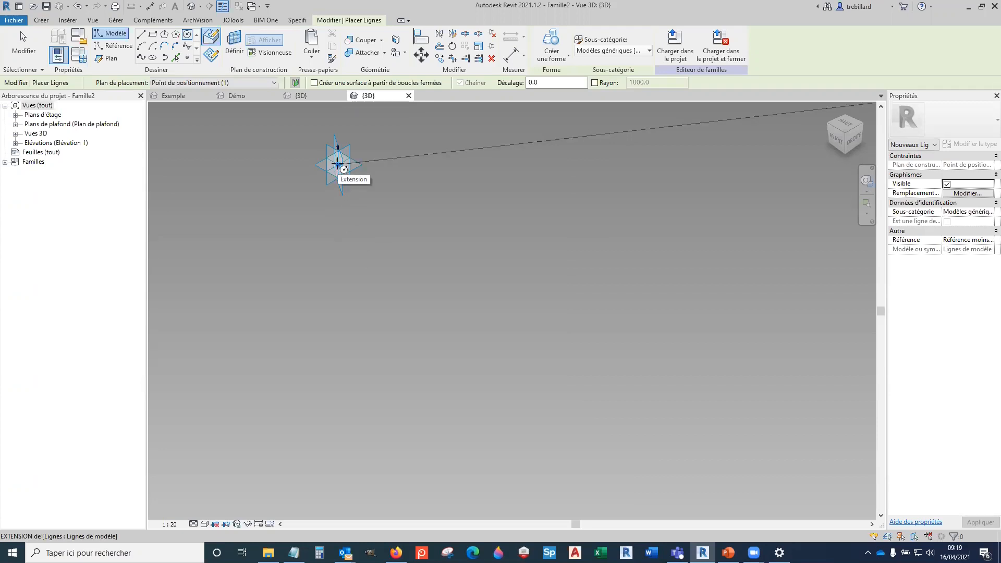
middle_drag(338, 164, 351, 342)
scroll(350, 335, up, 4)
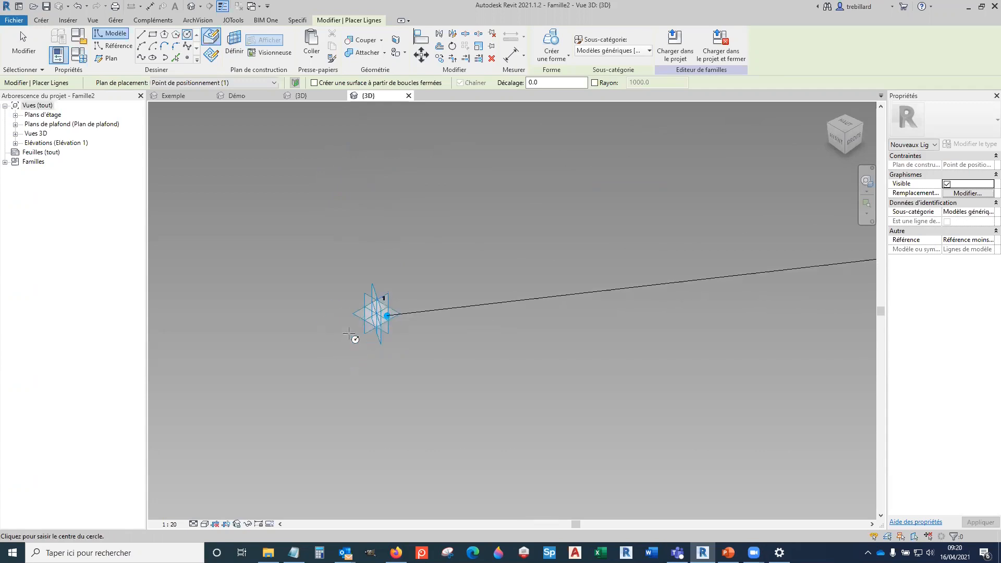
click(388, 317)
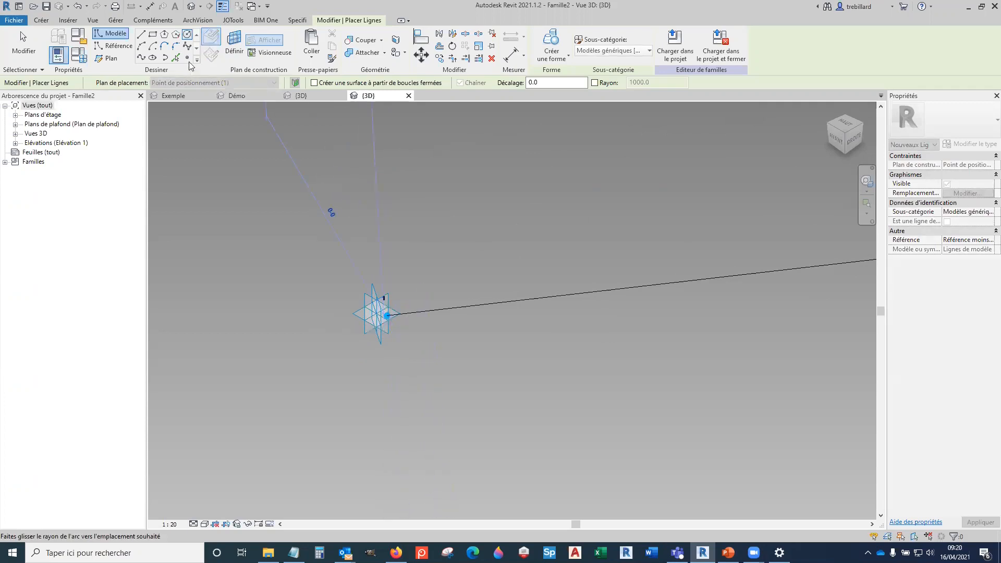
key(Escape)
middle_drag(330, 324, 420, 320)
key(Escape)
Step: Reset the work plane to adaptive point 1's plane across the connecting line and draw a circle of radius 10 centred on the point
middle_drag(485, 341, 452, 345)
click(234, 42)
click(445, 309)
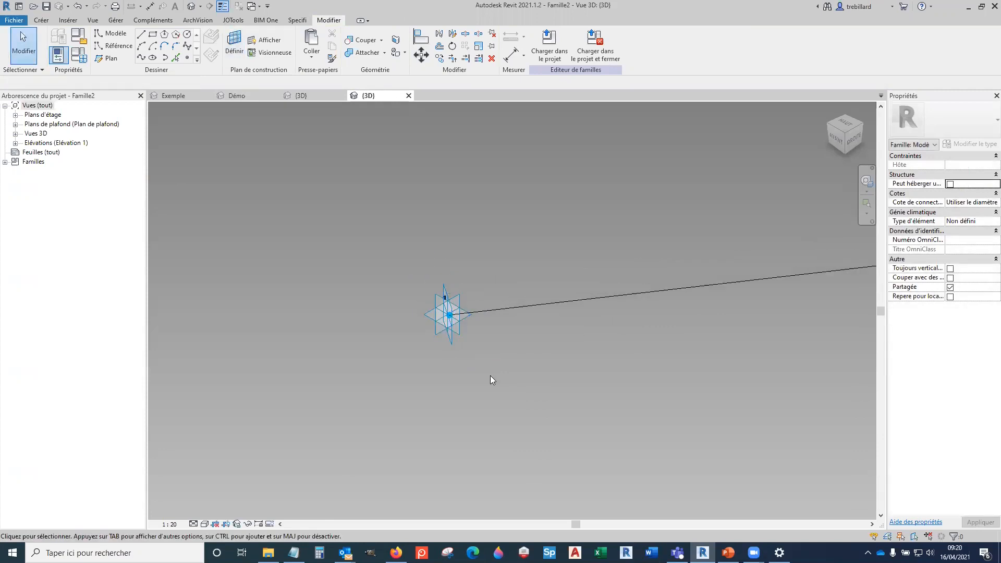
click(187, 34)
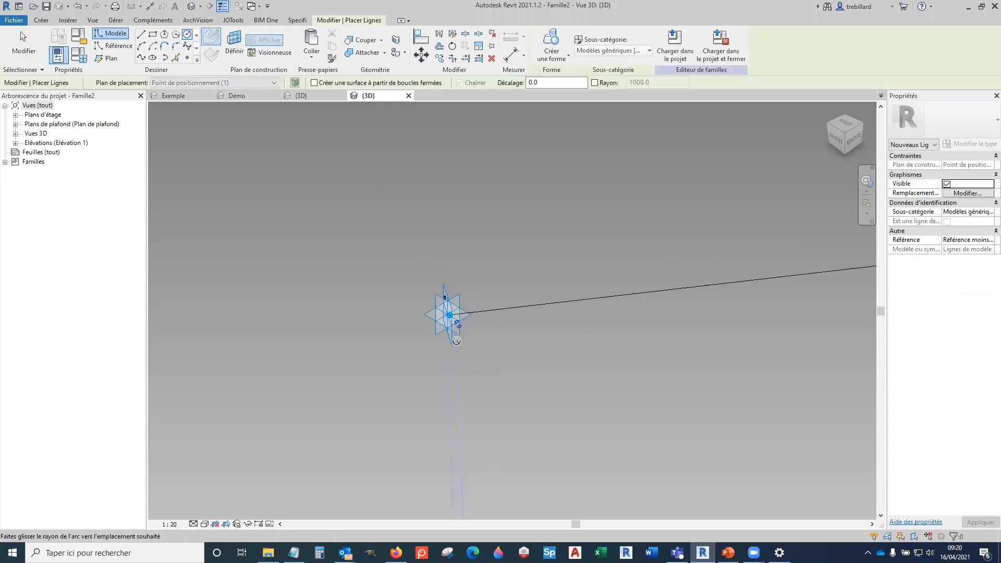
click(450, 317)
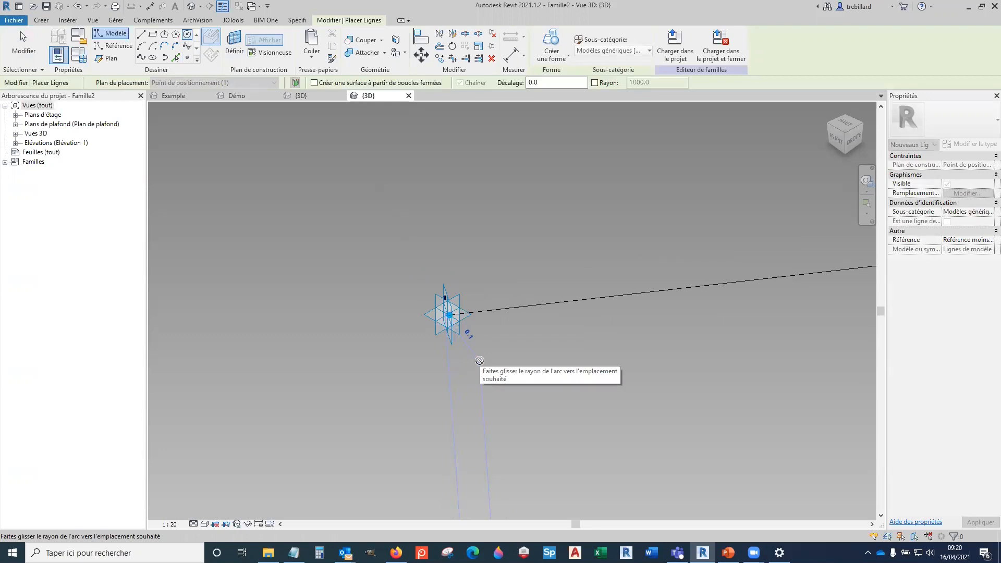
text(10)
key(Return)
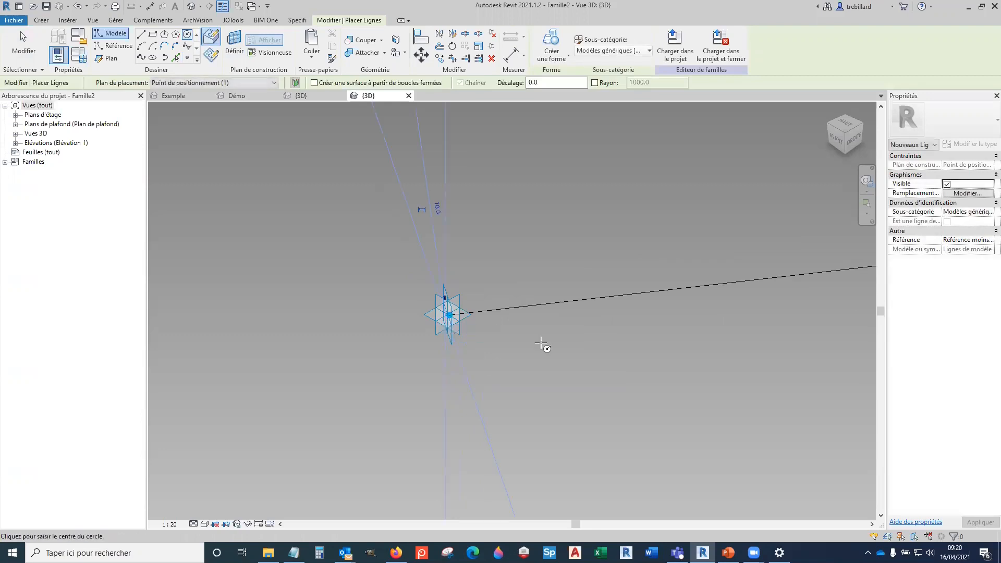
Step: Set the work plane to adaptive point 2's reference plane that lies across the end of the connecting line
scroll(471, 320, up, 1)
scroll(460, 337, down, 6)
scroll(466, 348, down, 5)
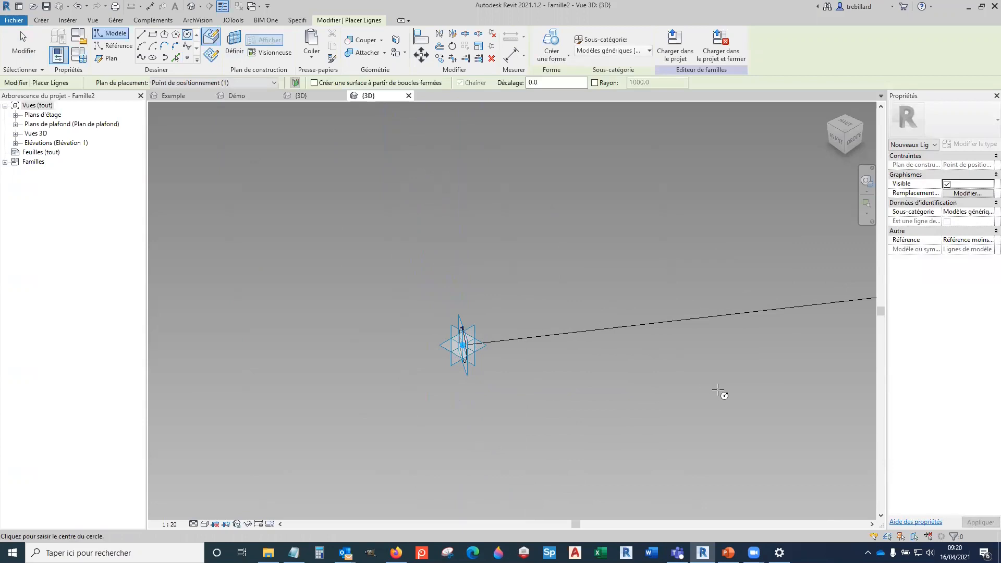
middle_drag(722, 398, 231, 399)
middle_drag(532, 429, 246, 459)
middle_drag(636, 354, 239, 395)
middle_drag(694, 378, 219, 373)
middle_drag(743, 330, 271, 360)
scroll(281, 354, down, 8)
scroll(514, 335, up, 3)
scroll(553, 330, up, 3)
scroll(734, 338, up, 2)
scroll(616, 260, up, 2)
scroll(397, 250, up, 2)
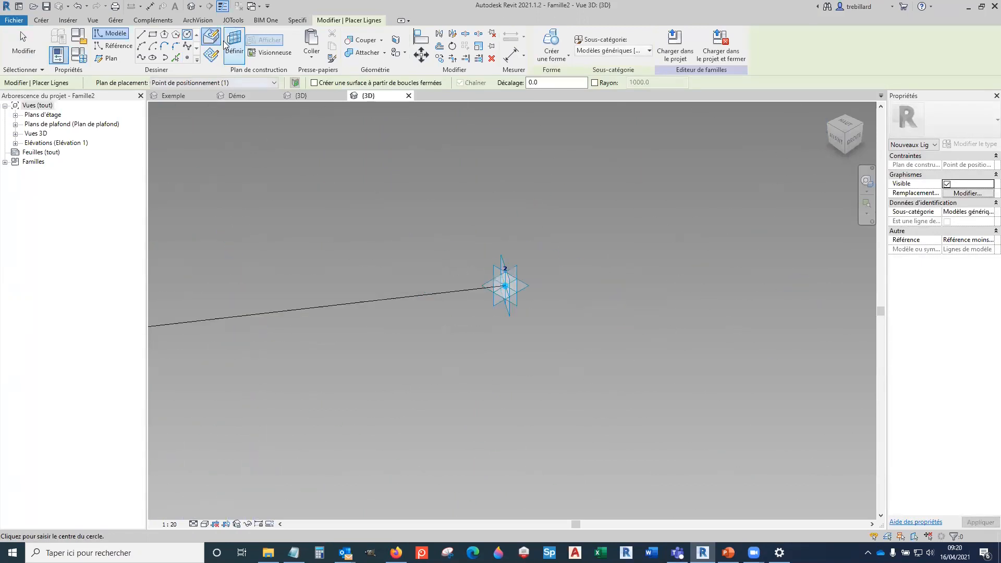
key(Escape)
key(Escape)
middle_drag(512, 318, 503, 283)
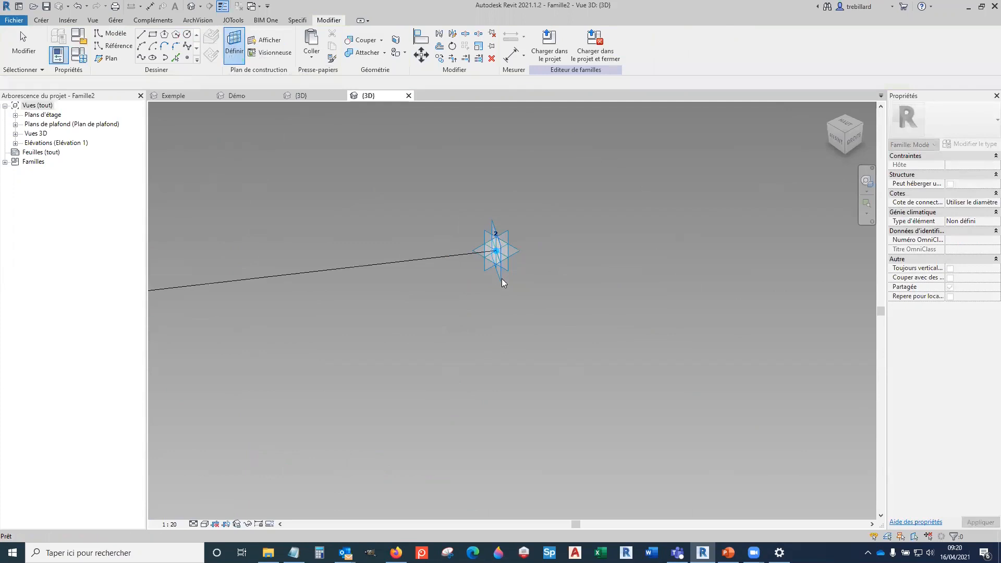
Step: Draw a model-line circle of radius 10 centred on adaptive point 2
key(l)
key(i)
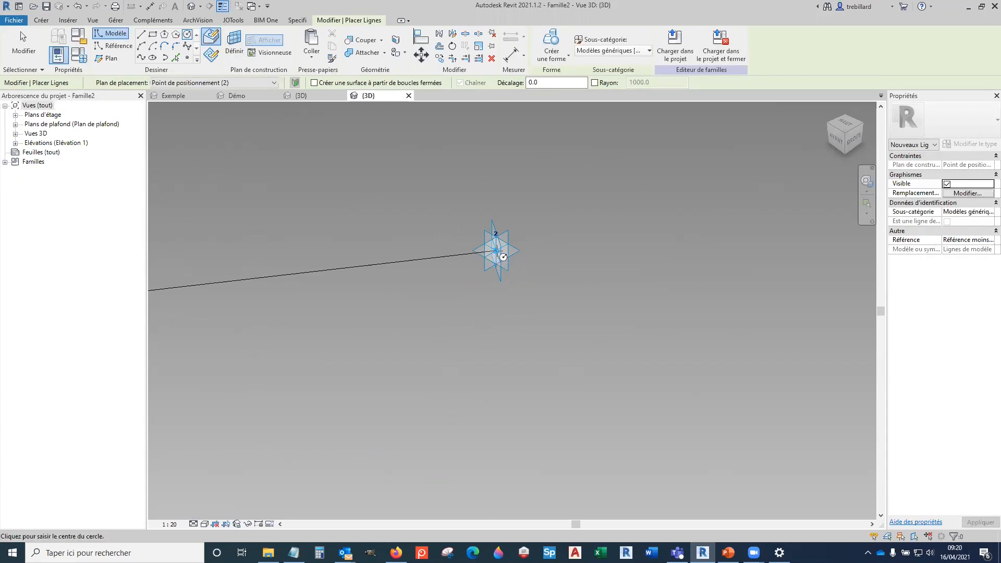
click(497, 252)
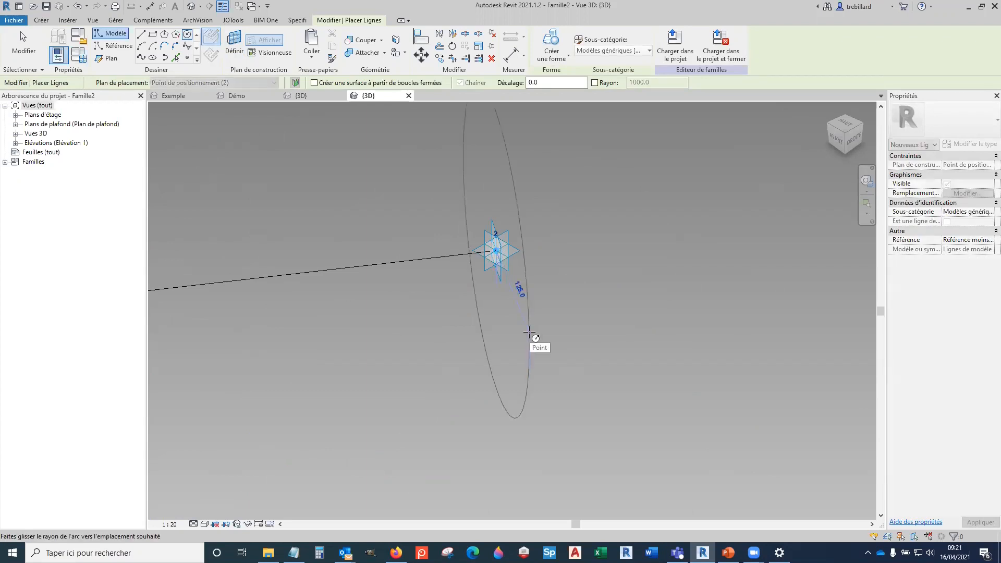
text(10)
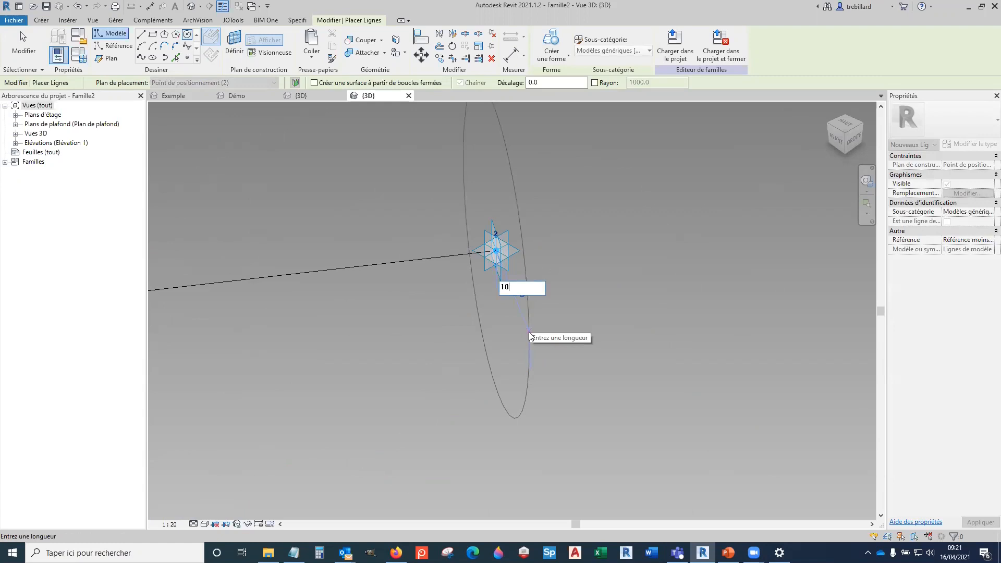
key(Return)
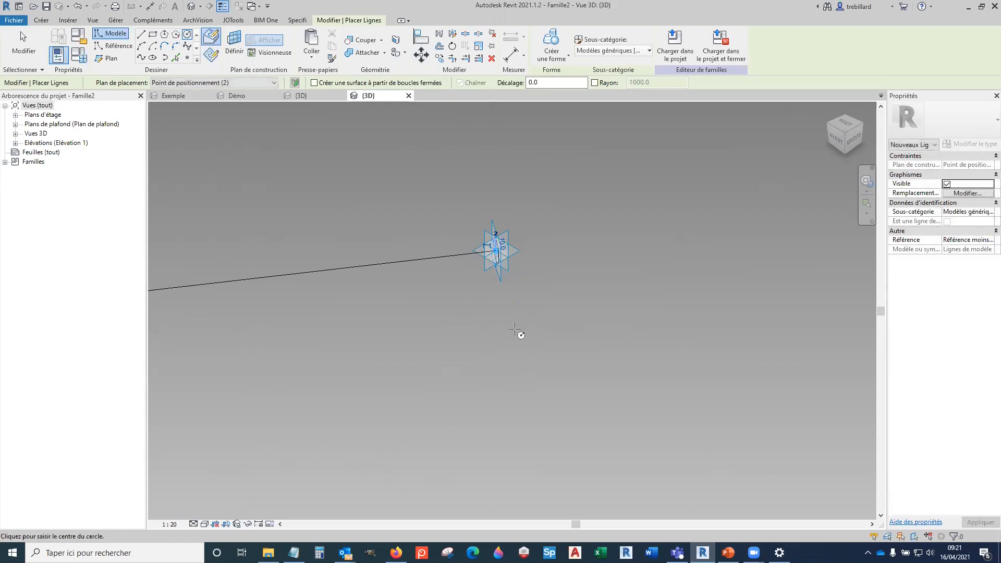
key(Escape)
key(Escape)
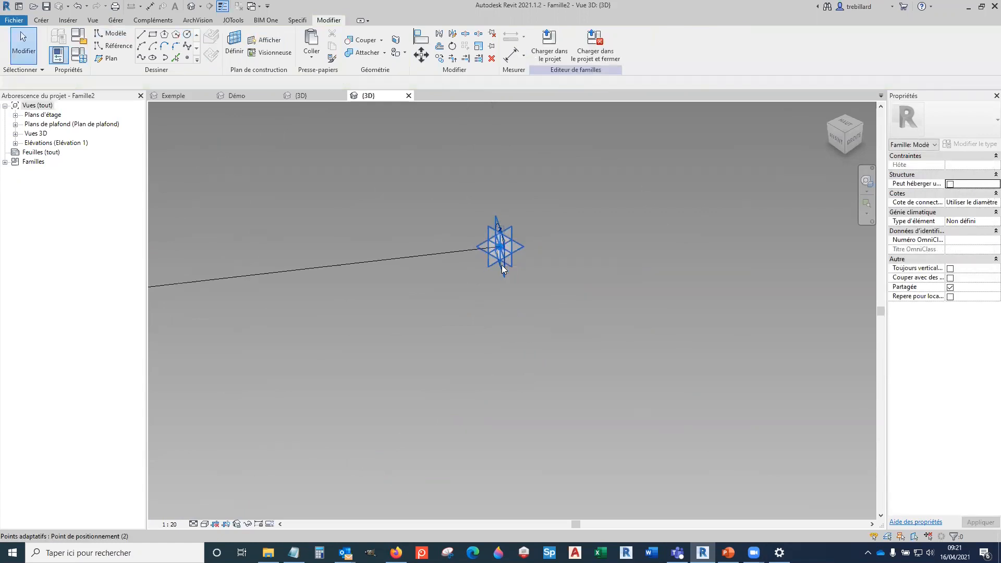
click(502, 268)
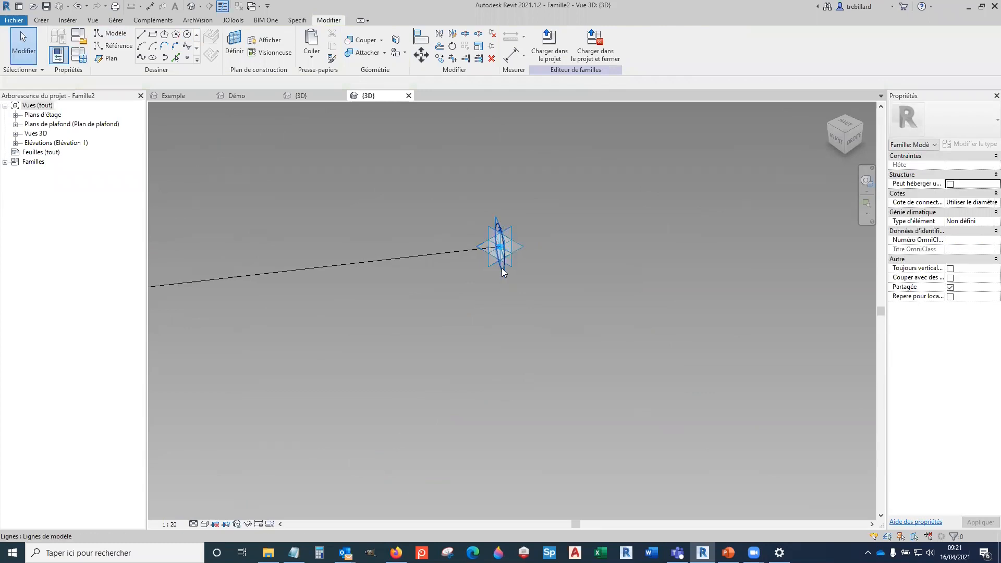
click(452, 312)
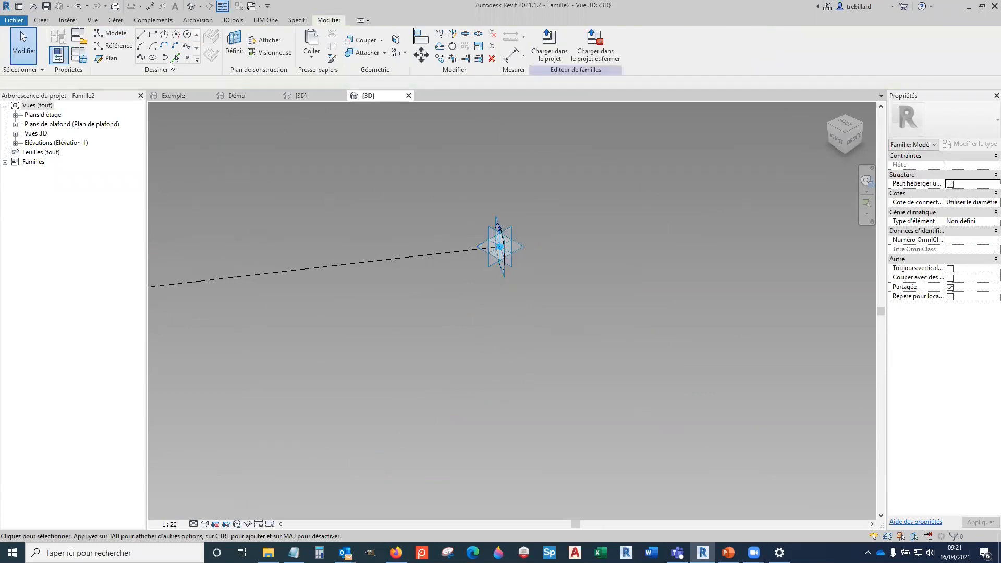
click(186, 36)
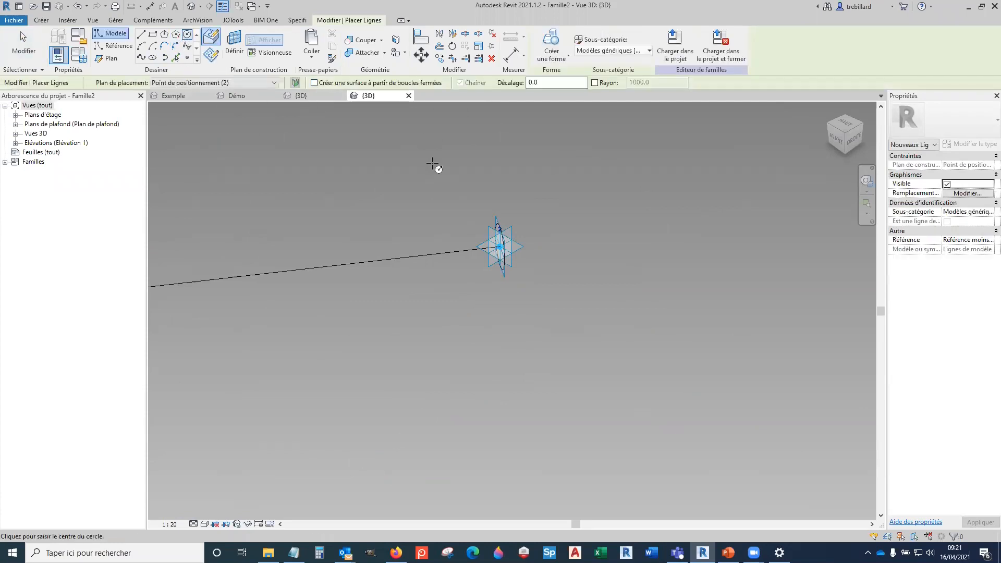
key(Escape)
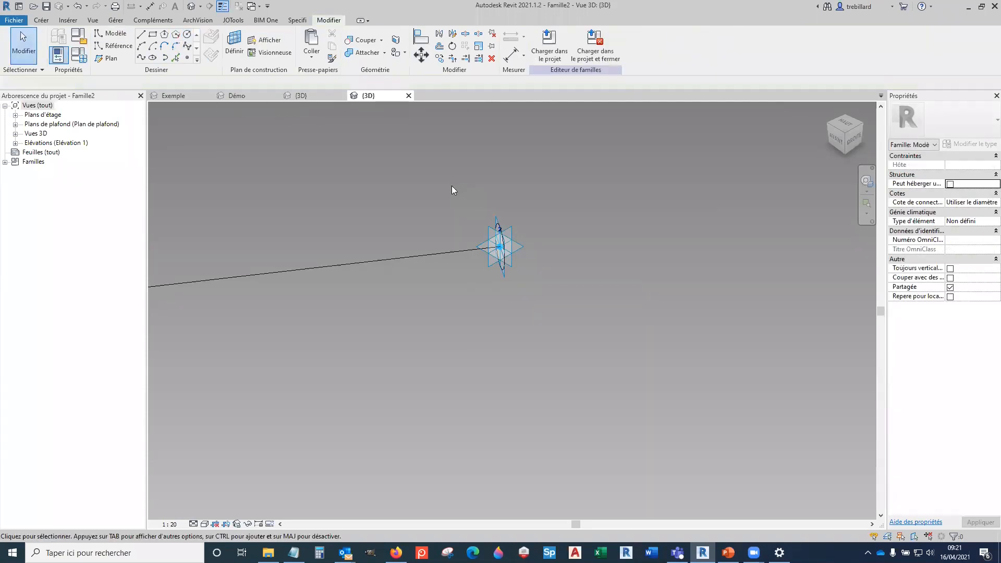
Step: Create a solid form from the two end circles and the line connecting the adaptive points
click(498, 227)
scroll(648, 324, down, 3)
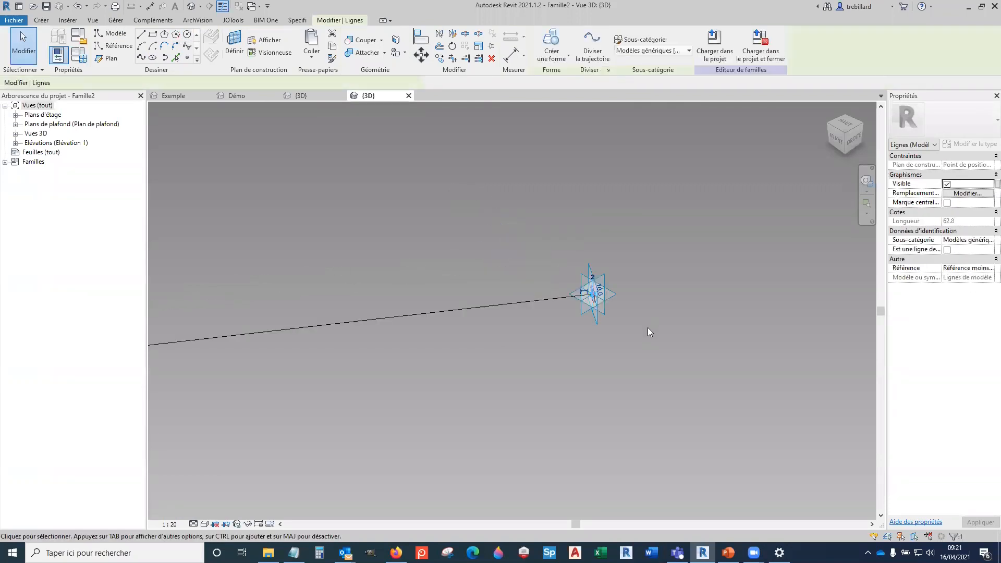
ctrl+click(503, 307)
middle_drag(510, 355, 492, 438)
ctrl+drag(419, 381, 454, 454)
middle_drag(454, 454, 439, 415)
shift+middle_drag(437, 367, 480, 404)
shift+click(442, 361)
click(436, 379)
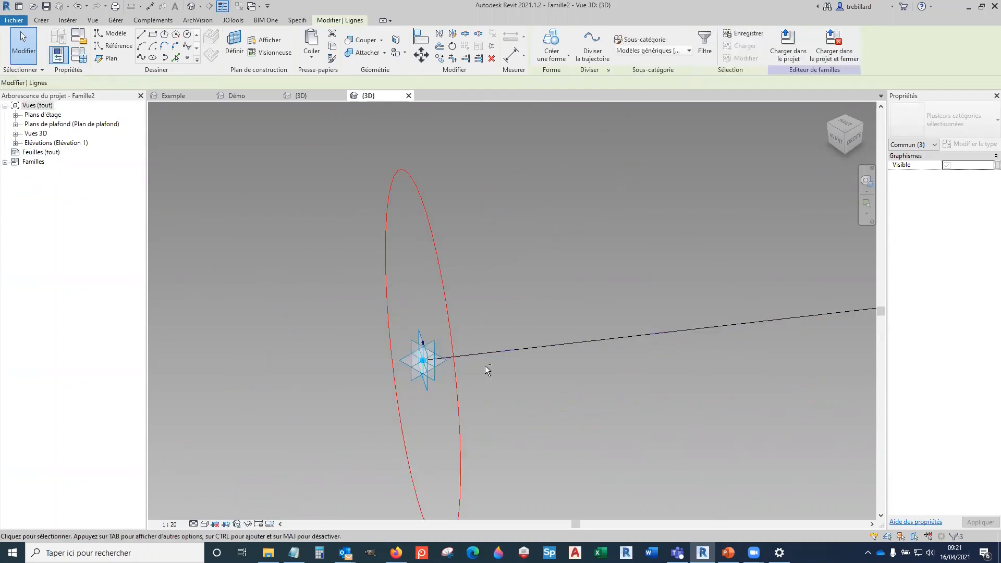
ctrl+click(483, 356)
scroll(498, 398, down, 7)
scroll(708, 461, down, 3)
middle_drag(708, 462, 348, 313)
scroll(348, 313, down, 7)
scroll(617, 370, down, 5)
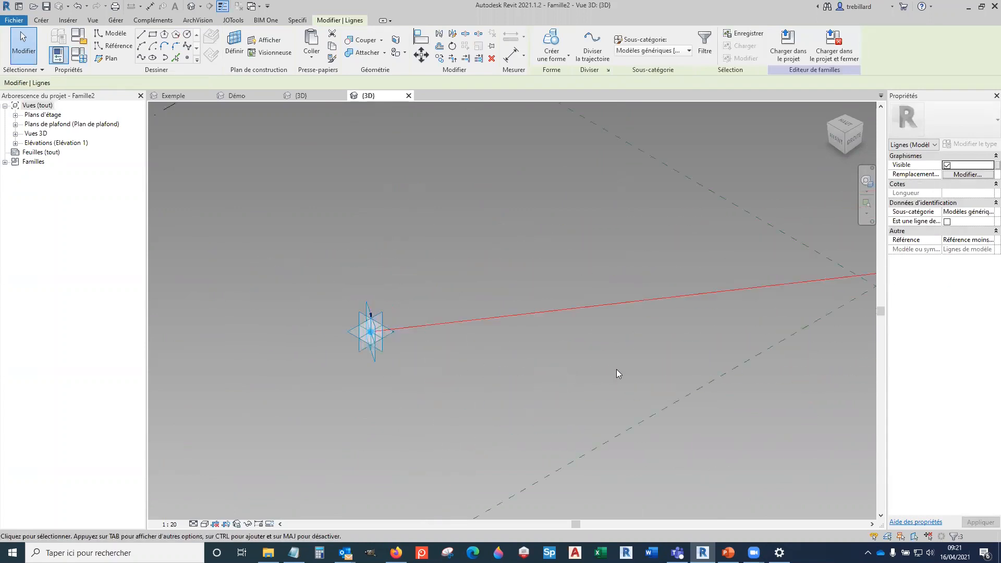
middle_drag(642, 400, 381, 344)
scroll(380, 344, down, 2)
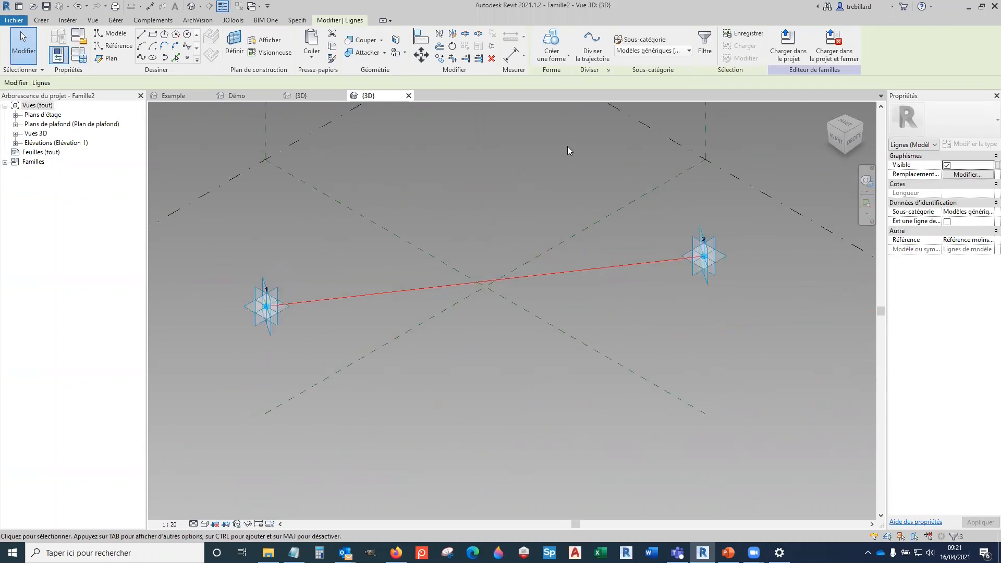
click(565, 58)
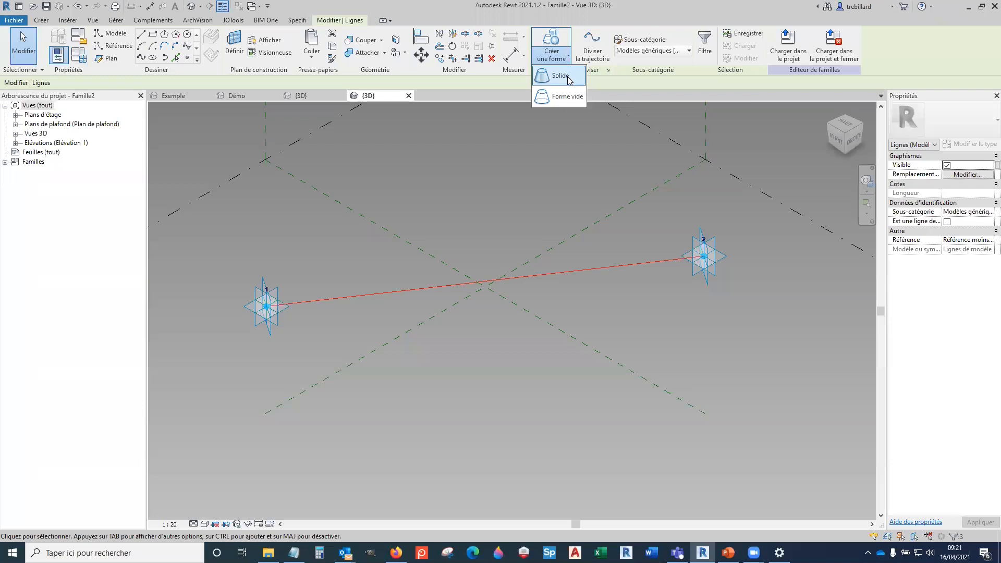
click(568, 80)
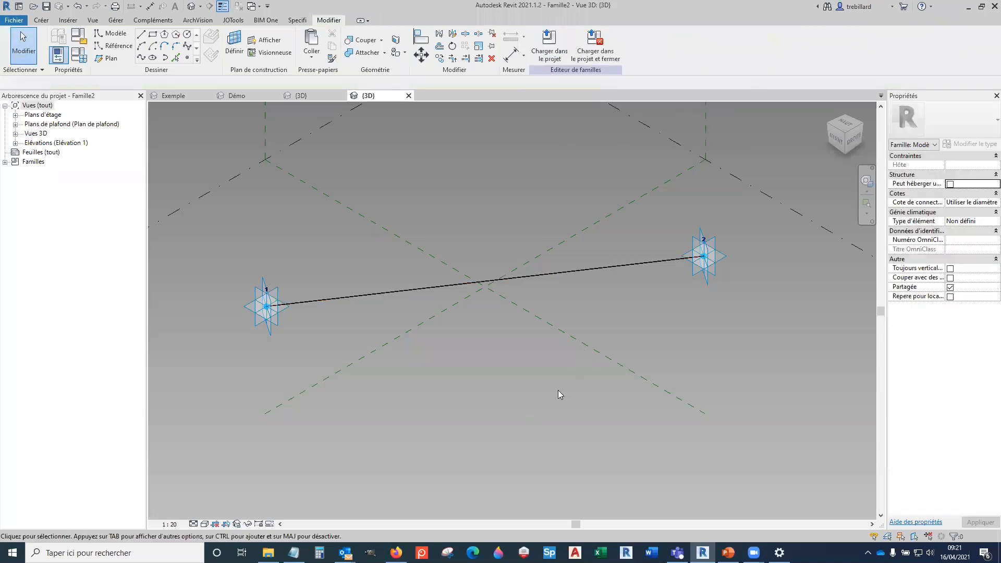
scroll(715, 232, up, 4)
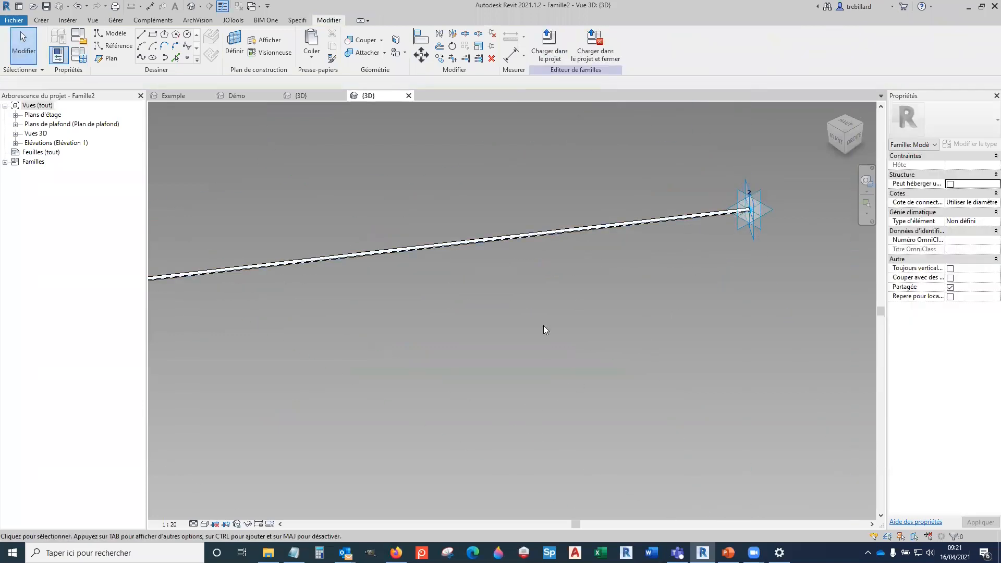
click(588, 231)
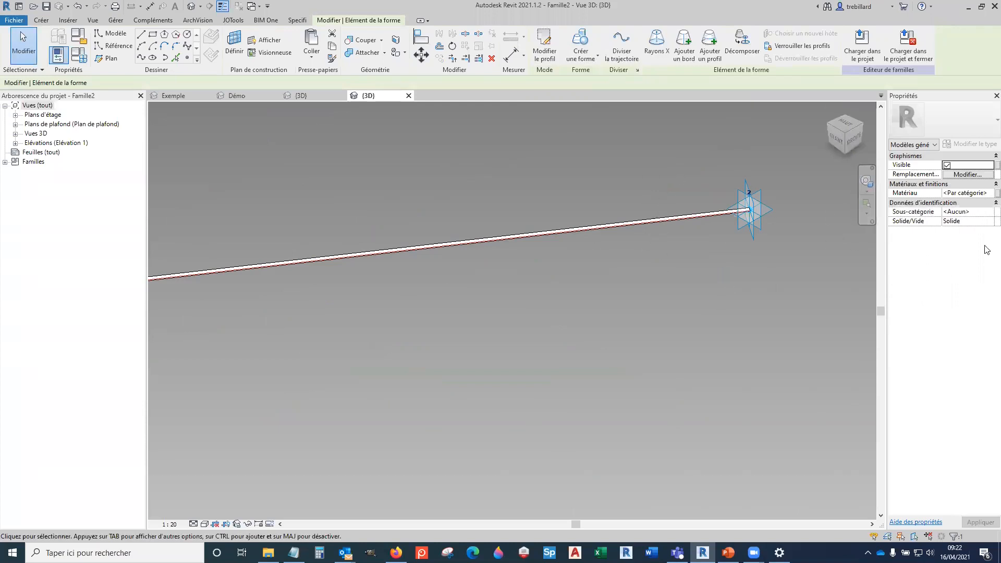
click(737, 338)
scroll(732, 353, down, 5)
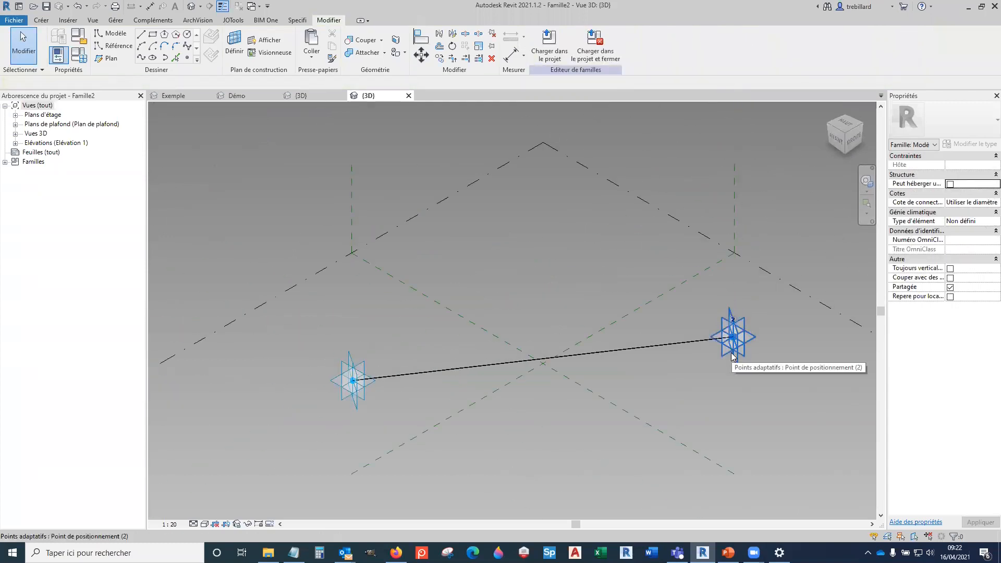
Step: Load the cable family into Webinaire.rvt and close it, saving it as Corde in the Familles adaptatives folder
click(595, 45)
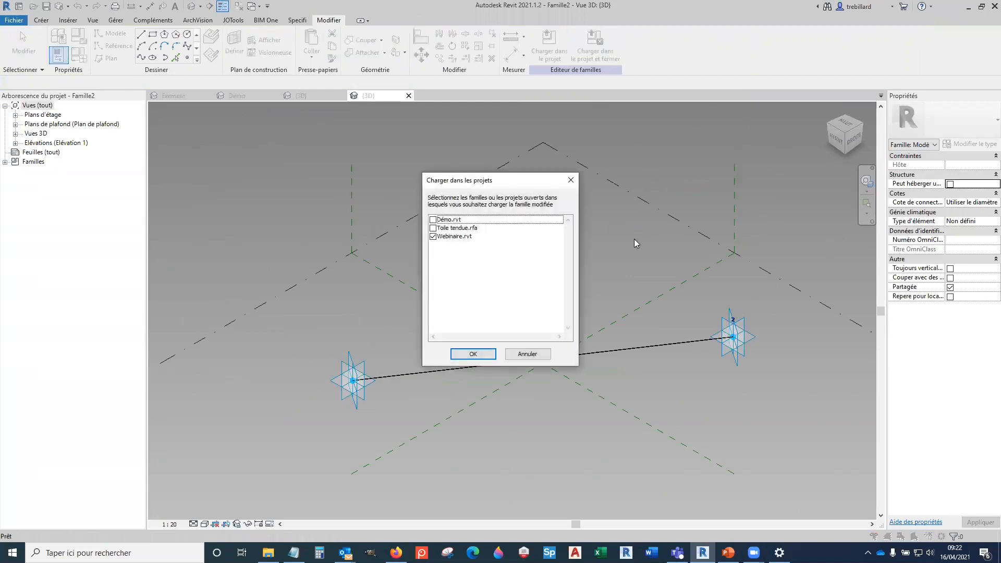
click(473, 354)
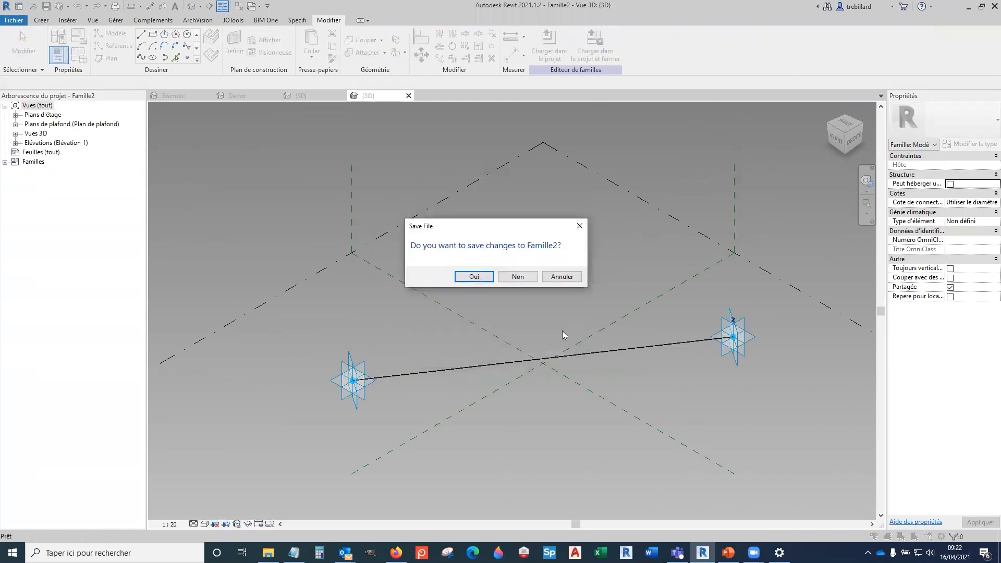
click(480, 278)
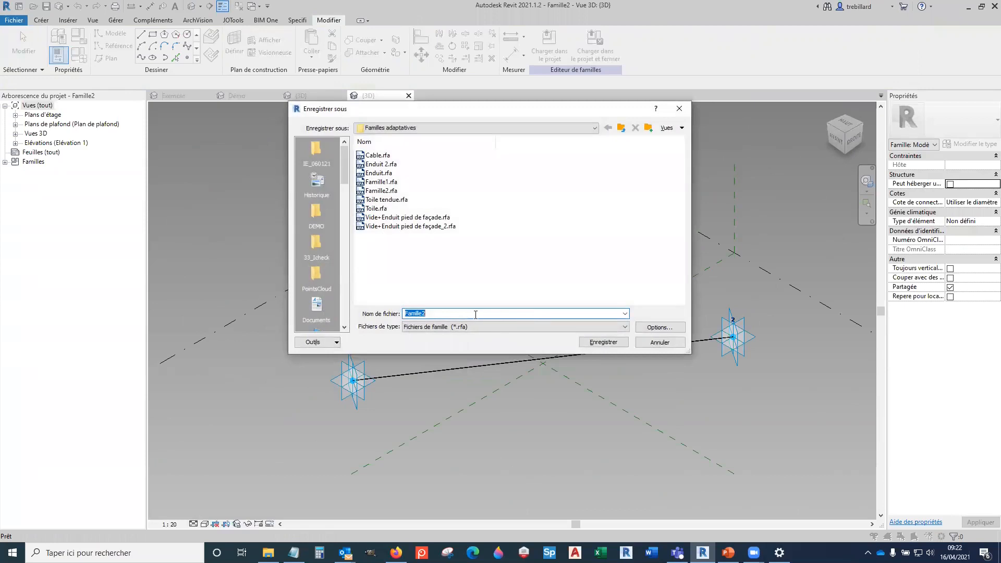
text(Corde)
click(606, 339)
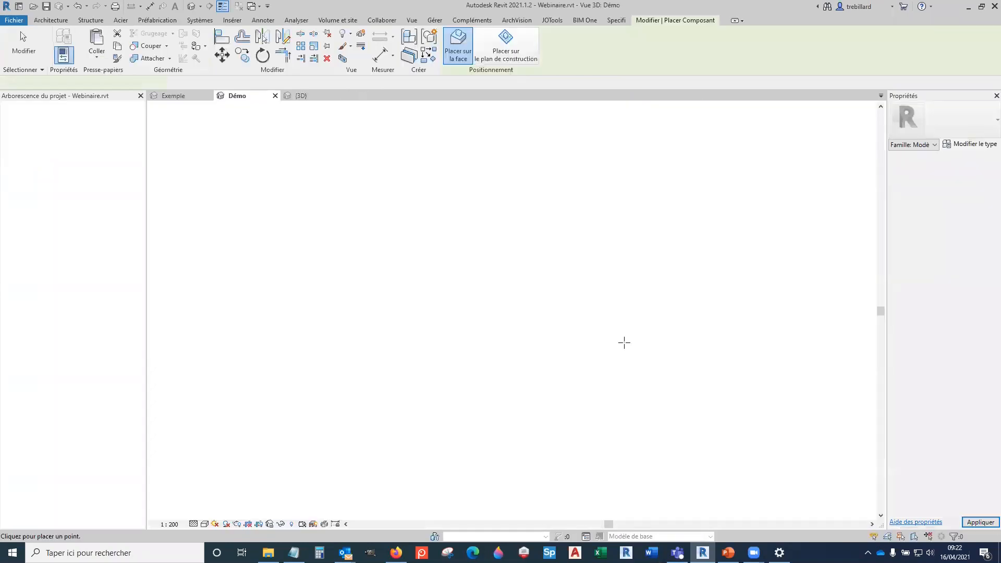
Step: Place a Corde component from the base of the front right column to the top of the front left column
middle_drag(713, 306, 614, 306)
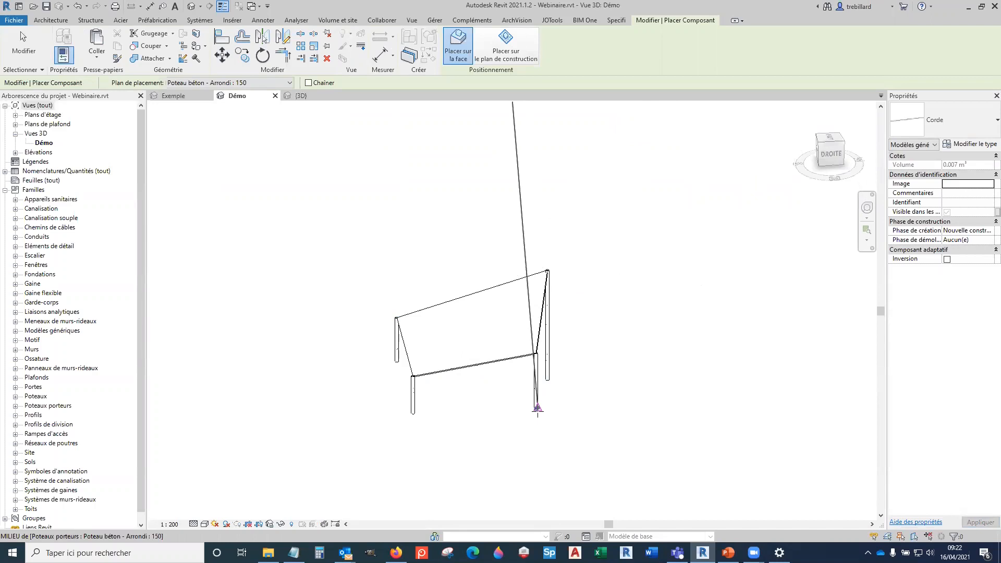
scroll(540, 403, up, 4)
click(540, 403)
scroll(557, 418, down, 4)
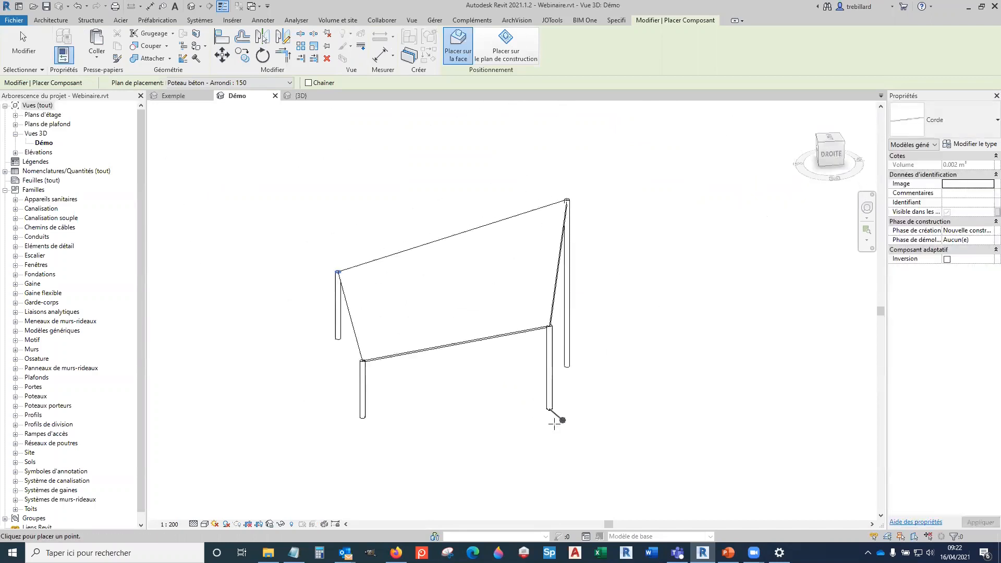
scroll(436, 394, up, 6)
click(410, 333)
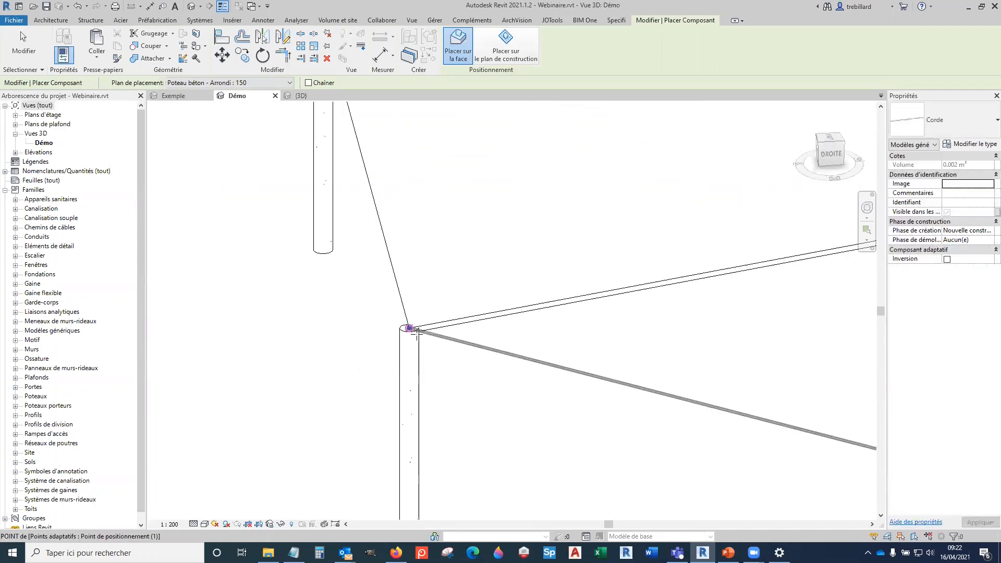
Step: Stop placing components and delete the Corde component running between the two front columns
scroll(412, 335, down, 4)
key(Escape)
key(Escape)
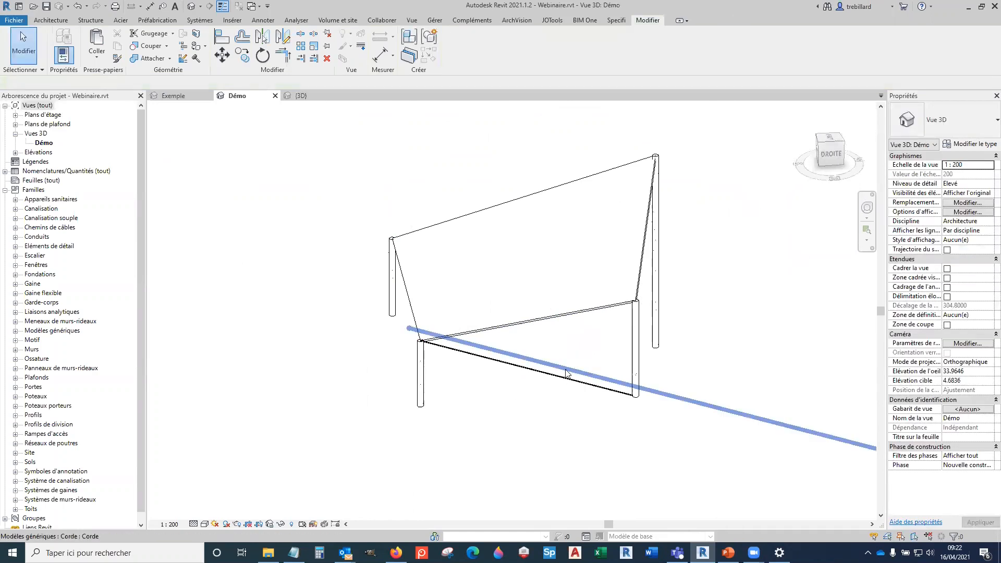
click(566, 372)
scroll(598, 409, down, 4)
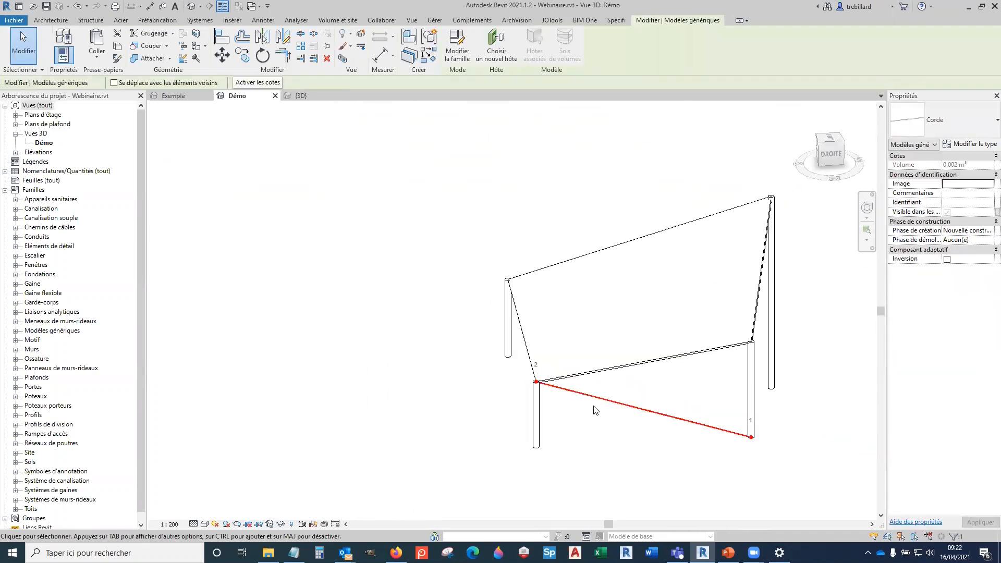
click(689, 454)
scroll(702, 447, up, 4)
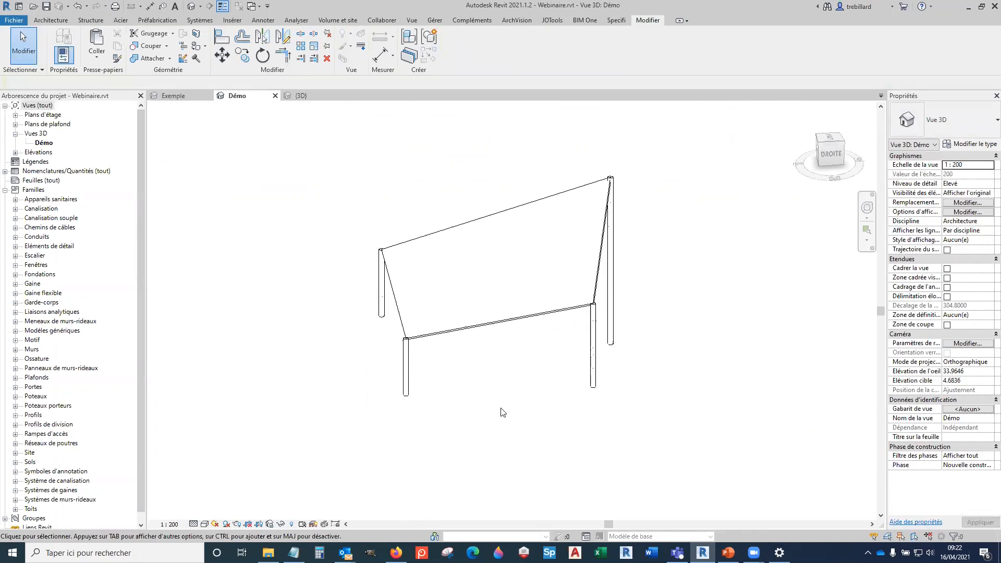
scroll(600, 300, up, 3)
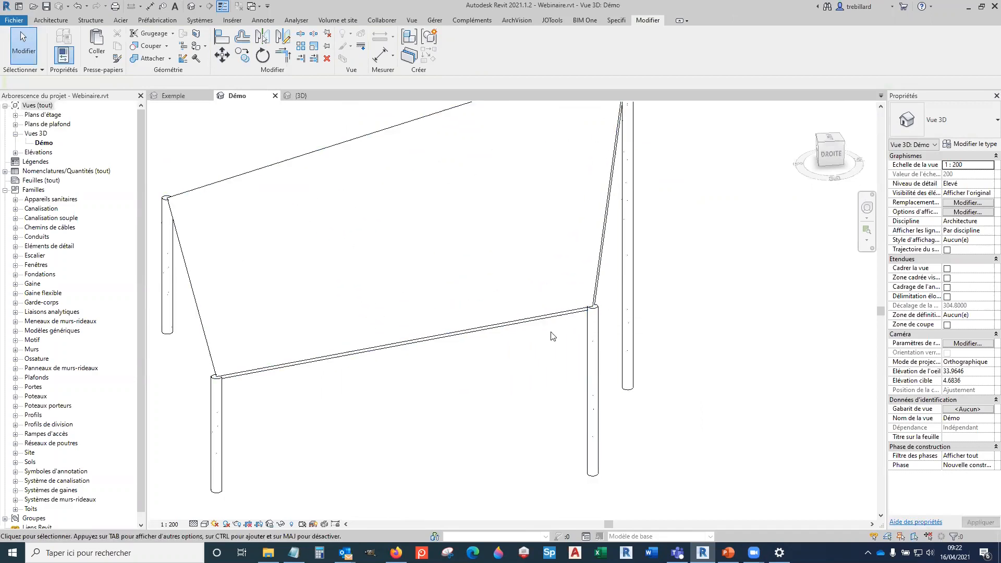
scroll(445, 290, down, 3)
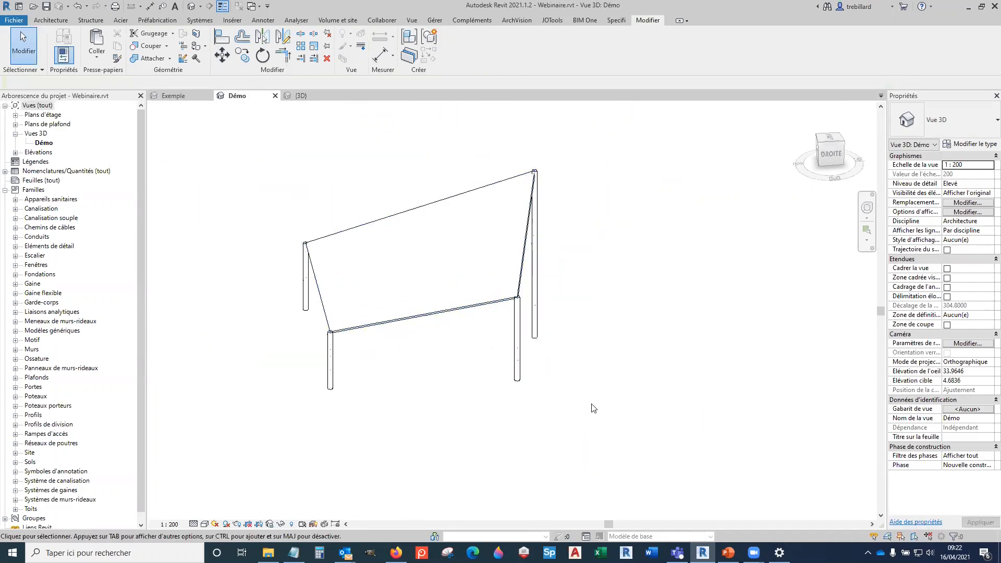
Step: Copy the four round concrete columns together, placing the copies a short distance from the originals
drag(624, 430, 462, 334)
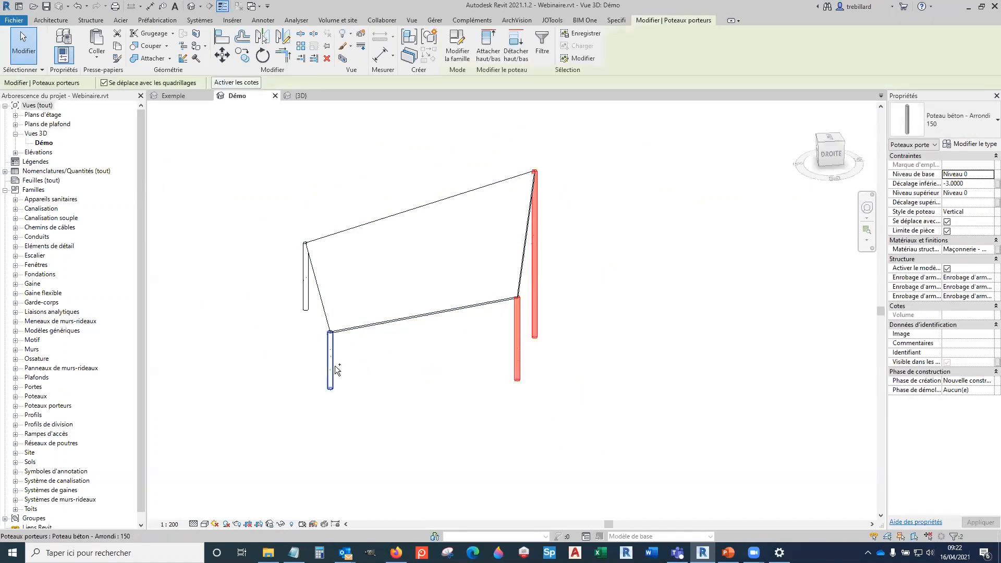
click(403, 390)
click(306, 311)
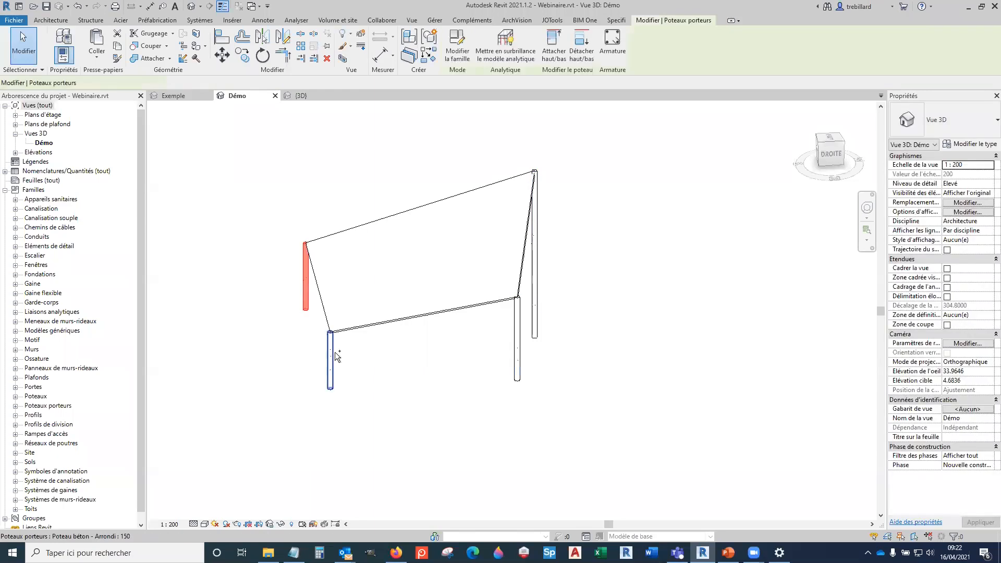
ctrl+click(330, 347)
ctrl+click(517, 341)
ctrl+click(537, 315)
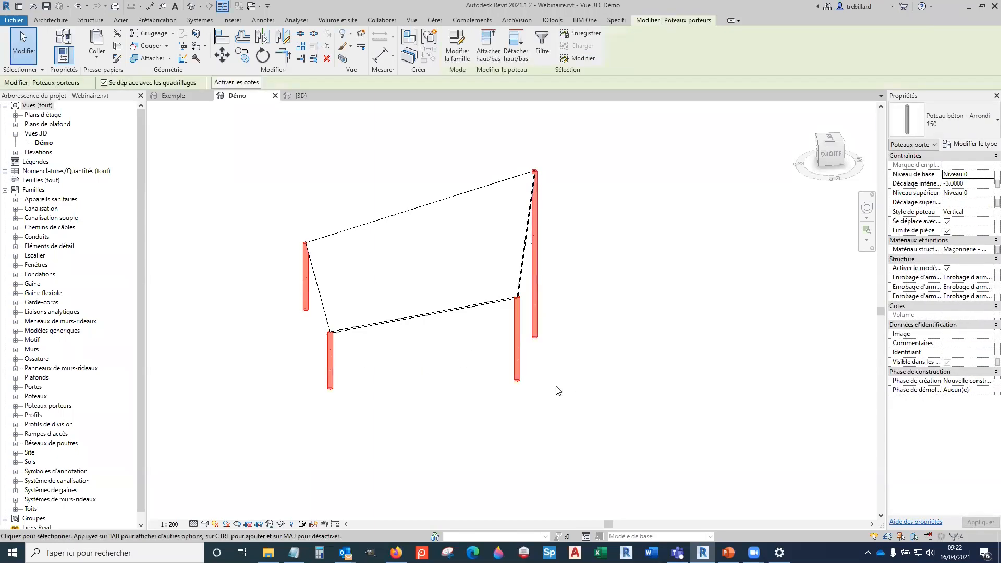
click(242, 54)
click(364, 180)
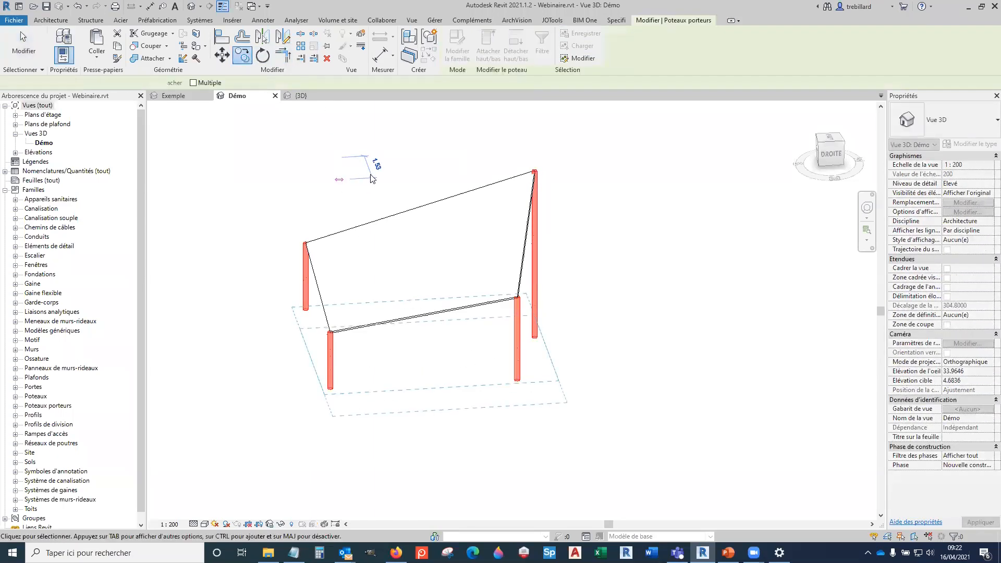
drag(545, 355, 560, 324)
key(Escape)
Step: Move the copied front left, rear left and front right columns outward, clear of the original columns
click(332, 387)
key(Escape)
click(340, 391)
drag(340, 391, 318, 395)
key(Escape)
click(319, 326)
drag(320, 326, 291, 284)
key(Escape)
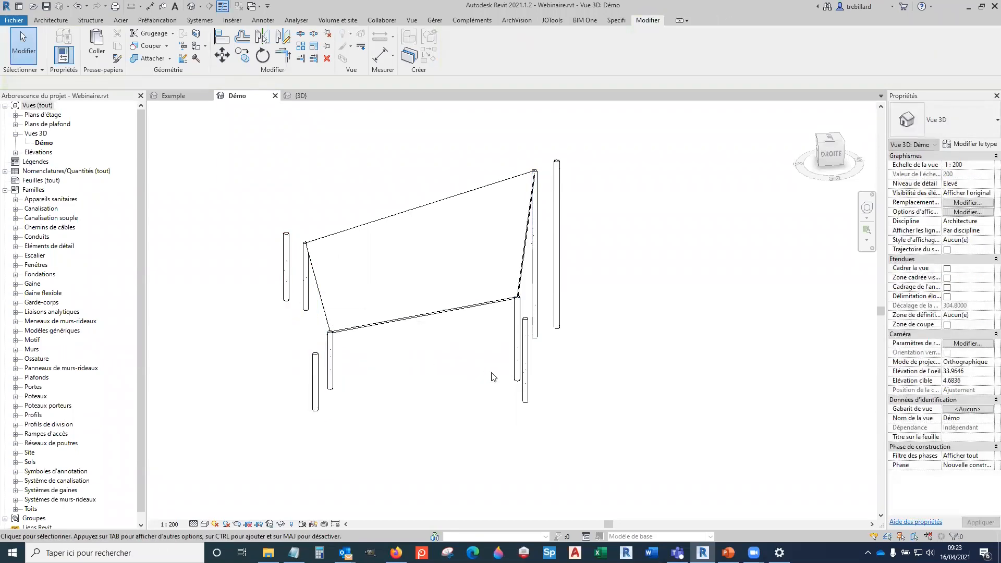
click(525, 387)
drag(525, 387, 541, 389)
key(Escape)
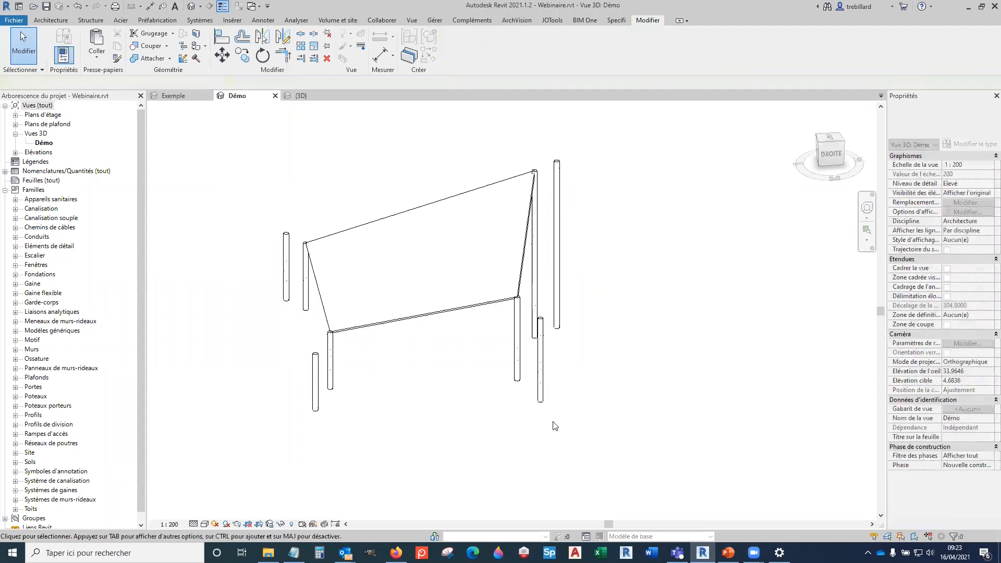
Step: Change the four original columns under the panel to the Poteau HE-A type HEA160
scroll(496, 384, up, 1)
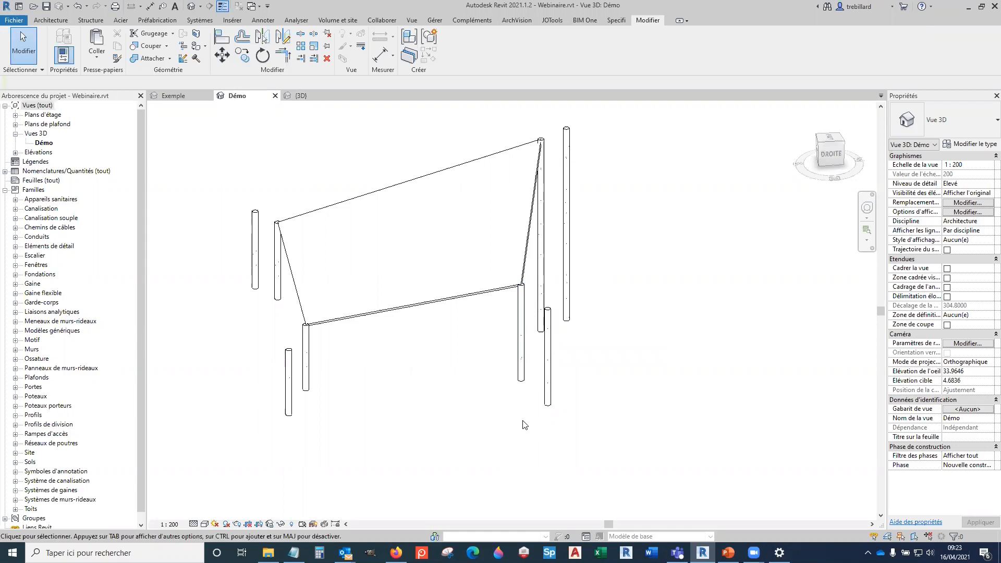
click(278, 273)
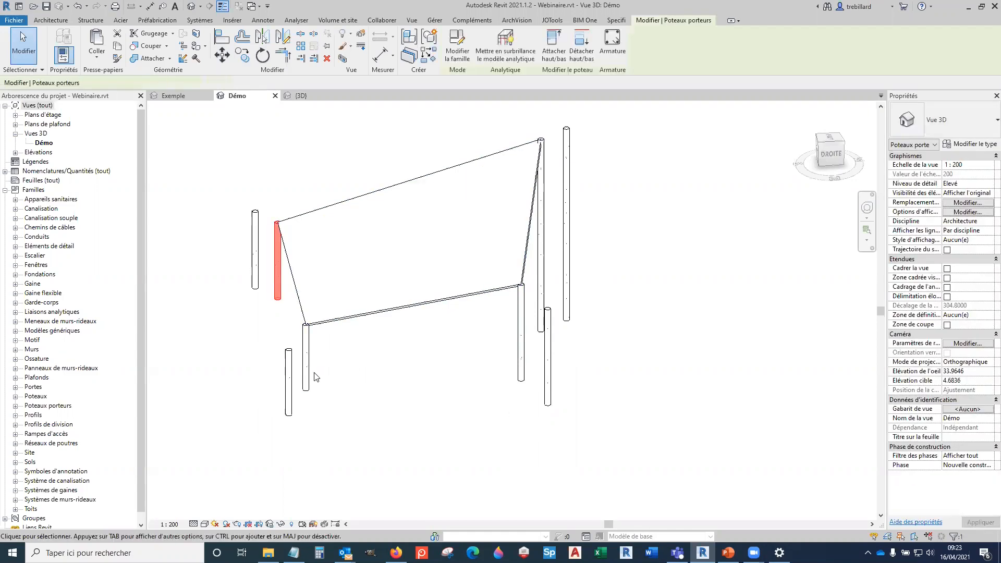
ctrl+click(522, 354)
ctrl+click(540, 274)
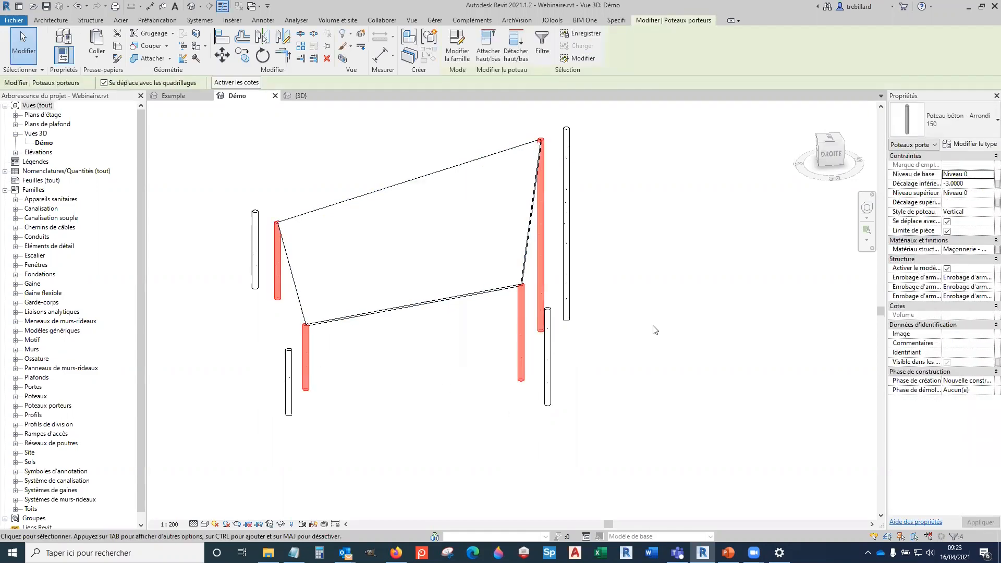
click(969, 121)
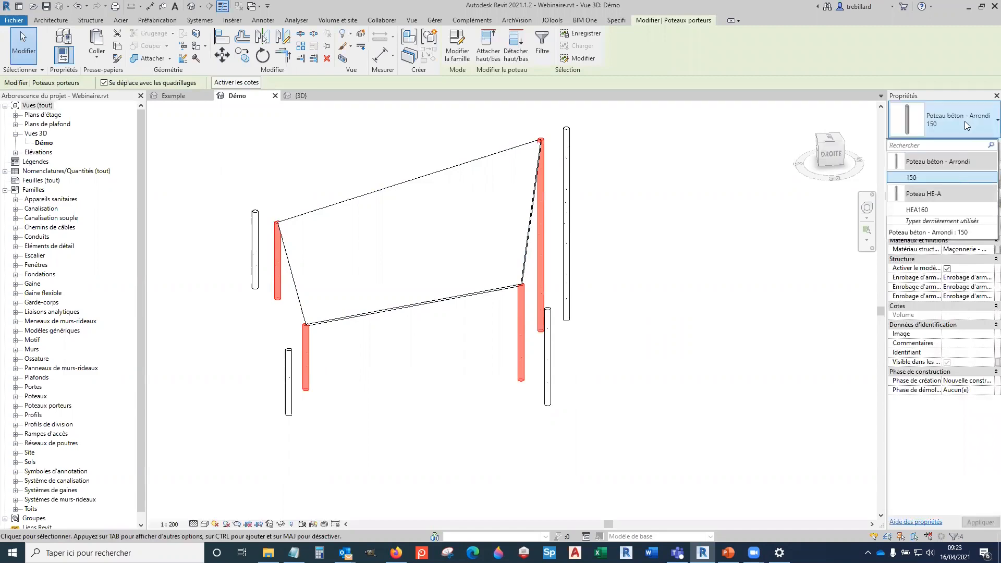
click(952, 211)
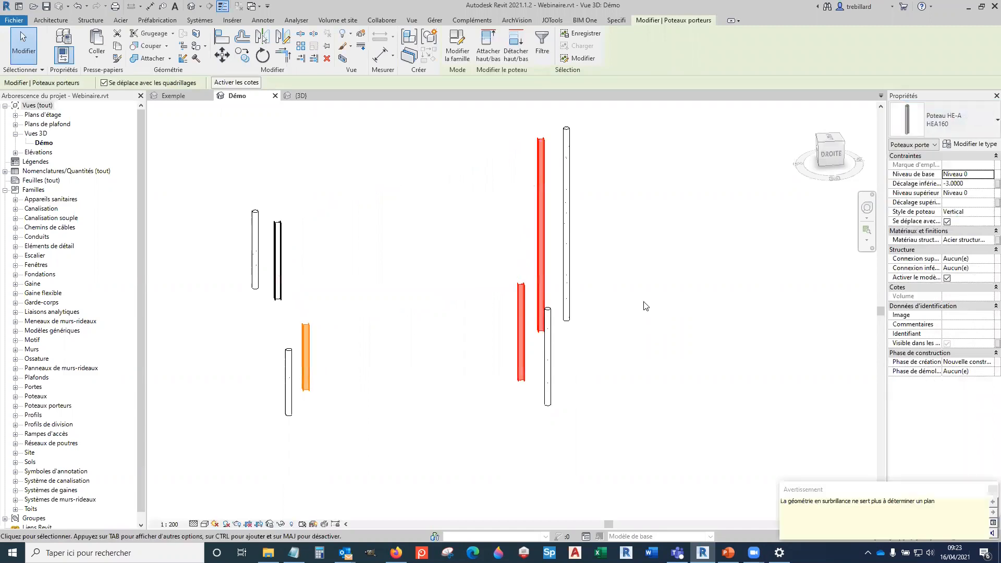
click(692, 341)
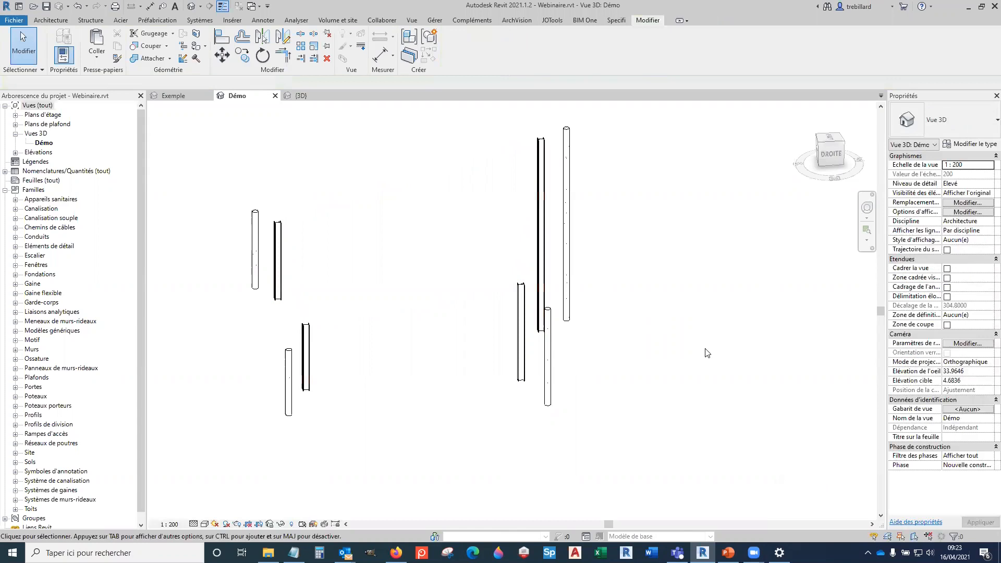
scroll(707, 353, down, 1)
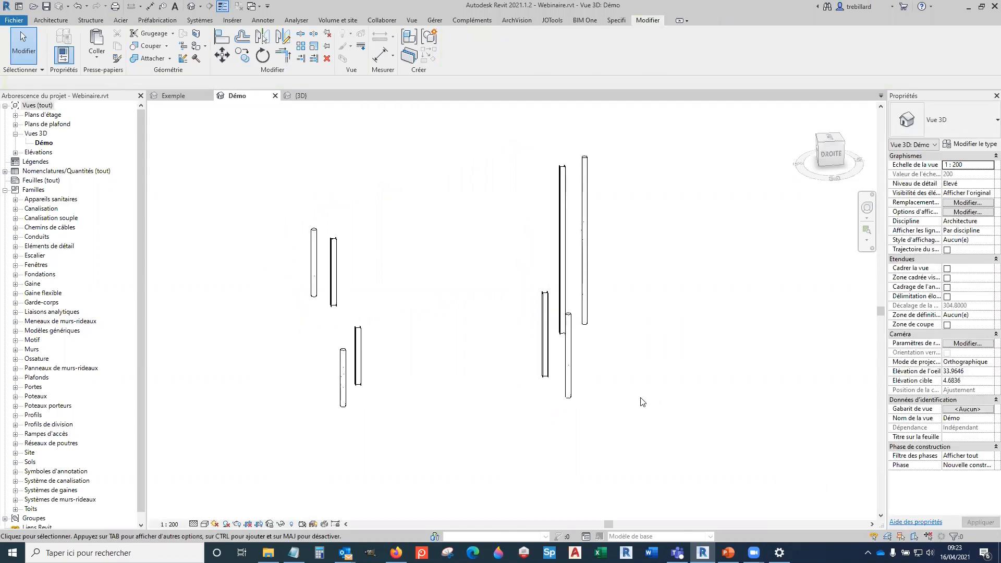
Step: Create a model line from the flange edge of the rear left HEA160 column, using its flange face as work plane
click(51, 20)
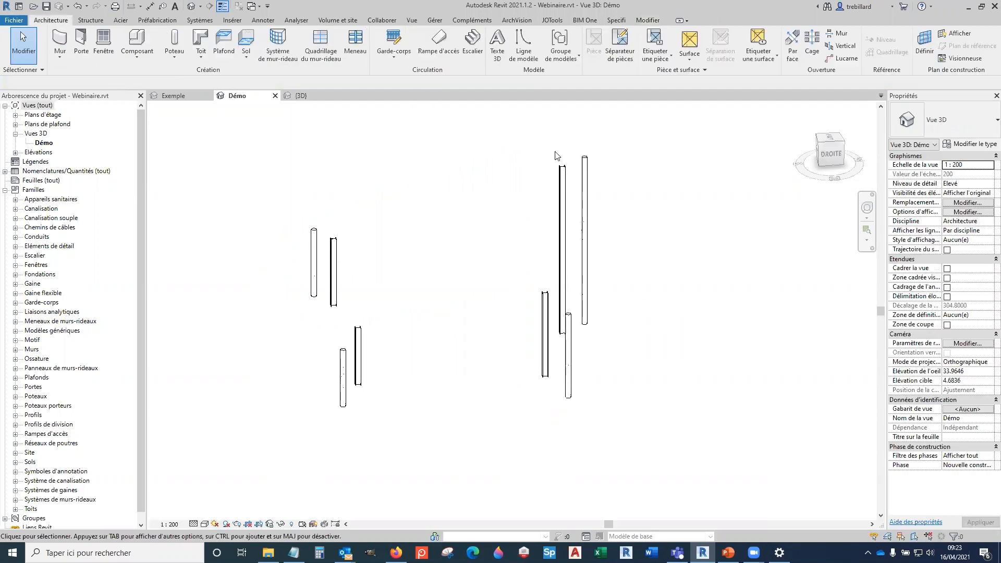
click(523, 42)
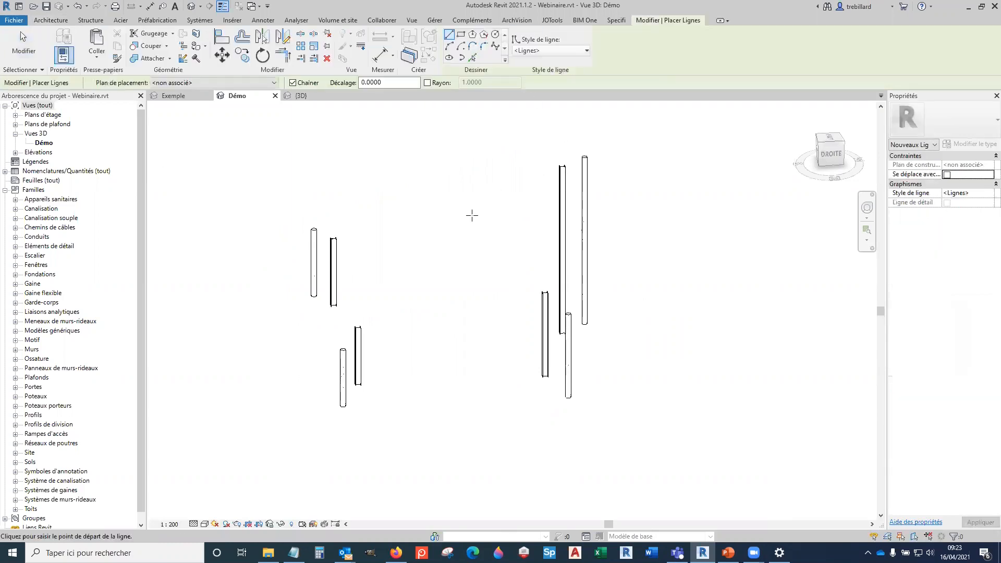
click(243, 82)
click(217, 100)
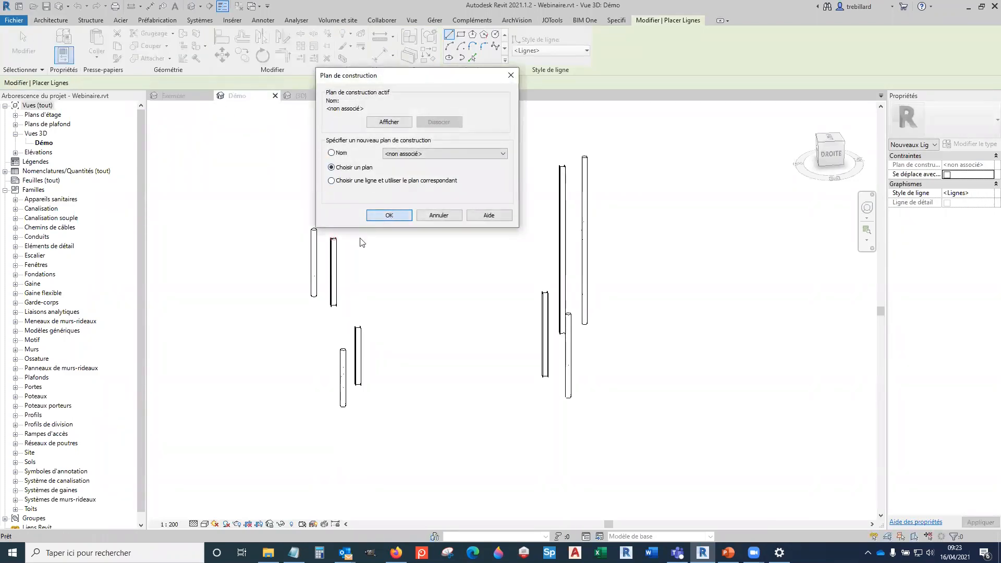
click(388, 214)
scroll(334, 244, up, 5)
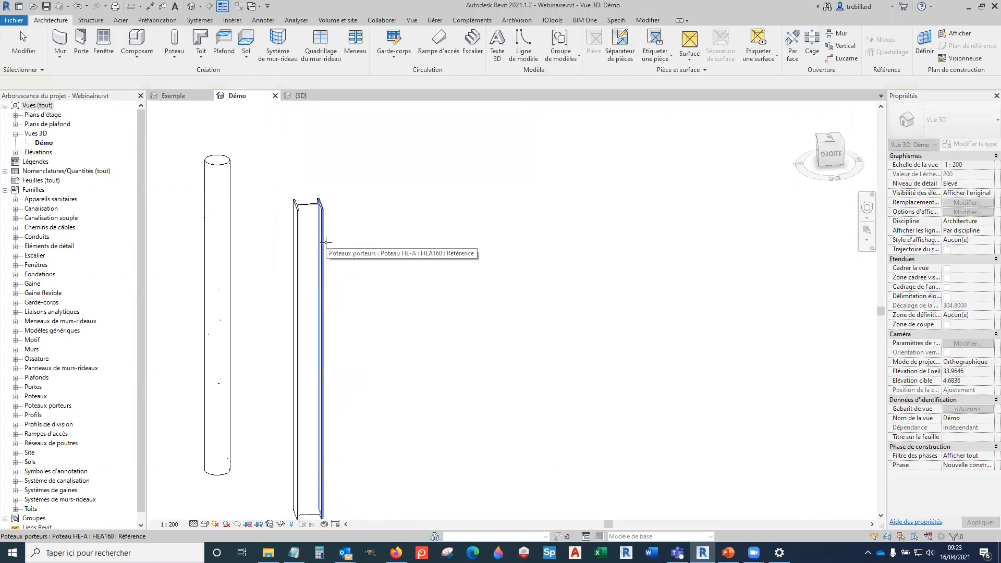
key(l)
key(i)
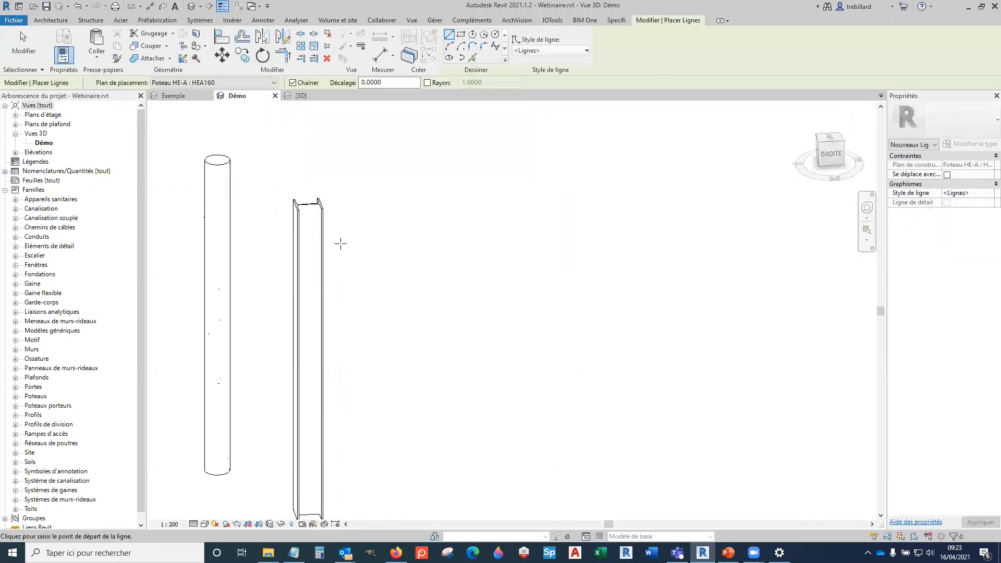
scroll(340, 243, down, 3)
click(476, 58)
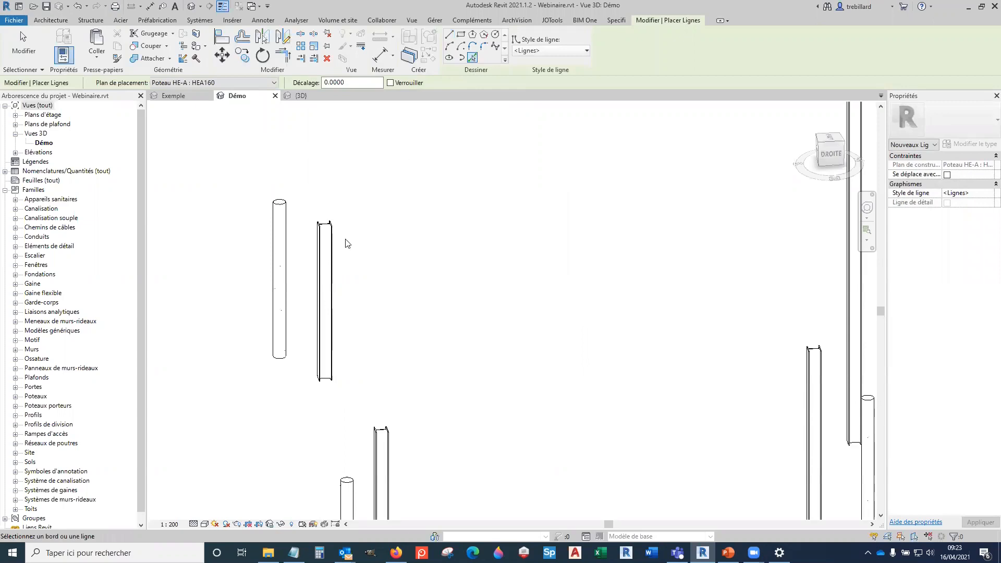
click(334, 245)
scroll(397, 279, down, 2)
Step: Set the work plane on the front left HEA160 column's flange face and create a model line from its edge
shift+middle_drag(511, 337, 449, 329)
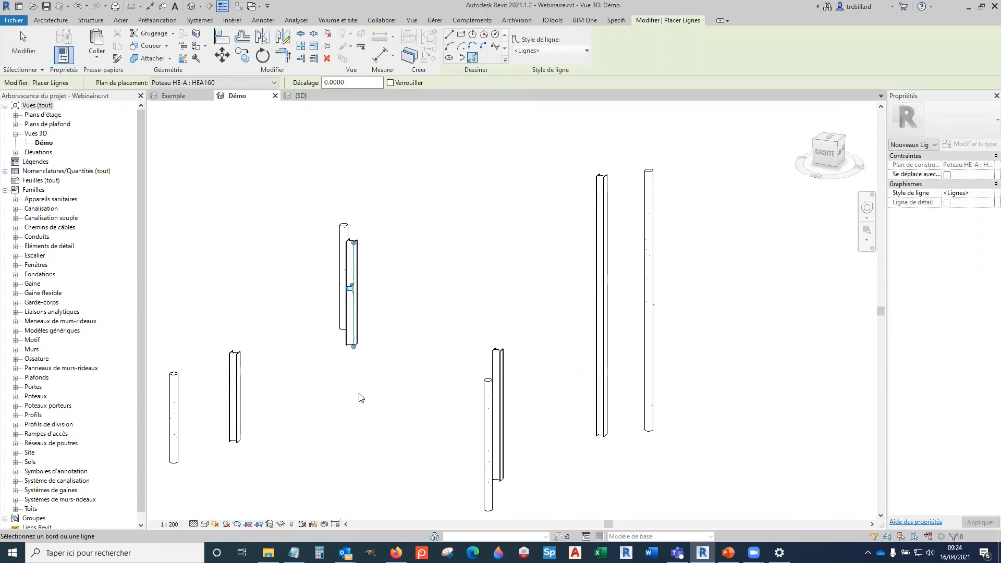
middle_drag(360, 398, 454, 340)
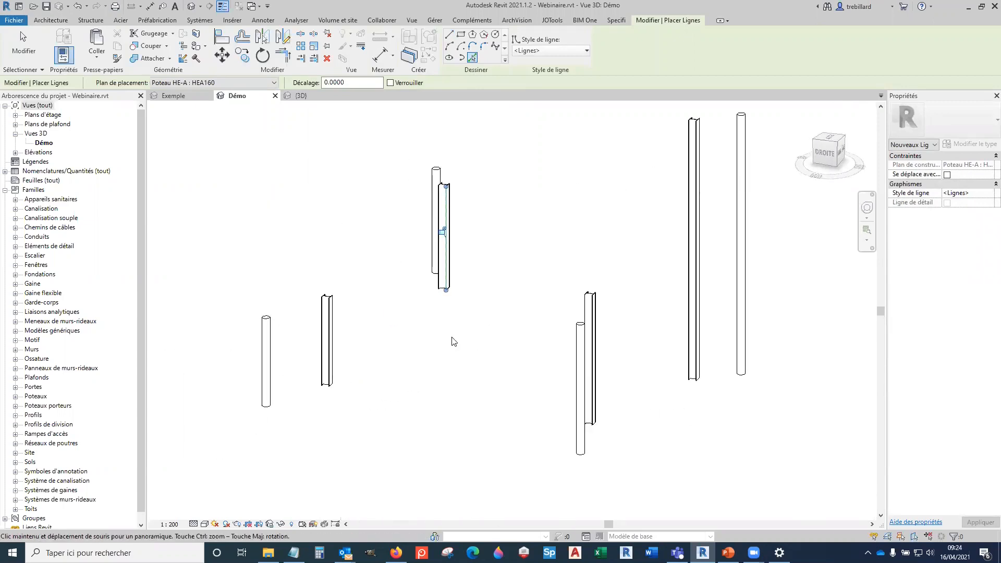
click(257, 83)
click(219, 123)
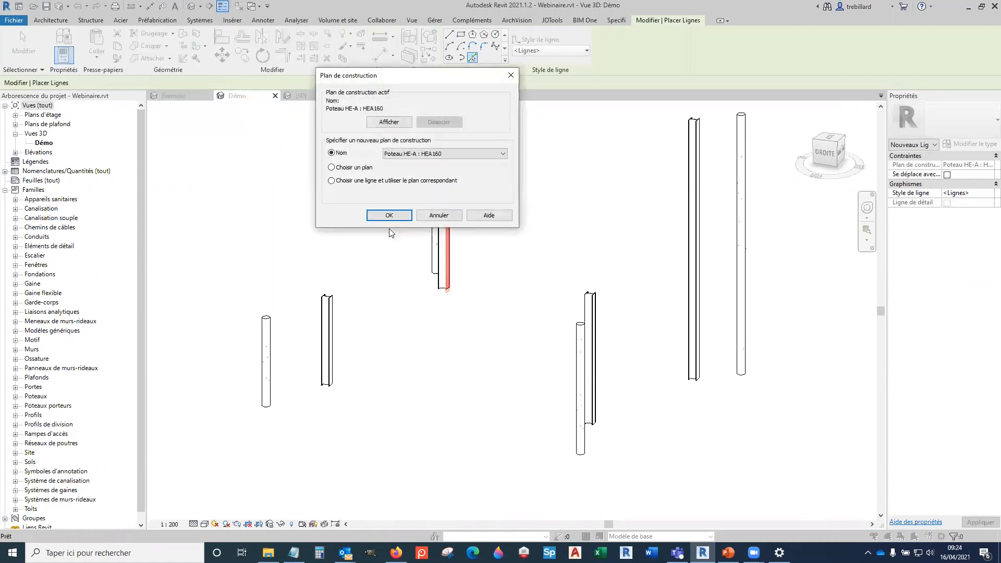
click(382, 216)
click(330, 339)
click(472, 57)
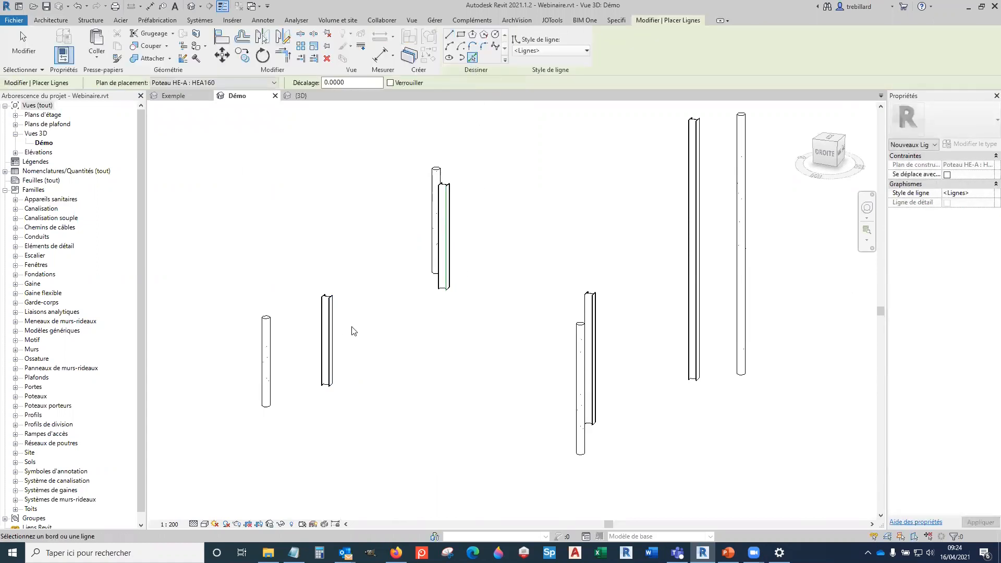
click(337, 329)
scroll(347, 330, up, 5)
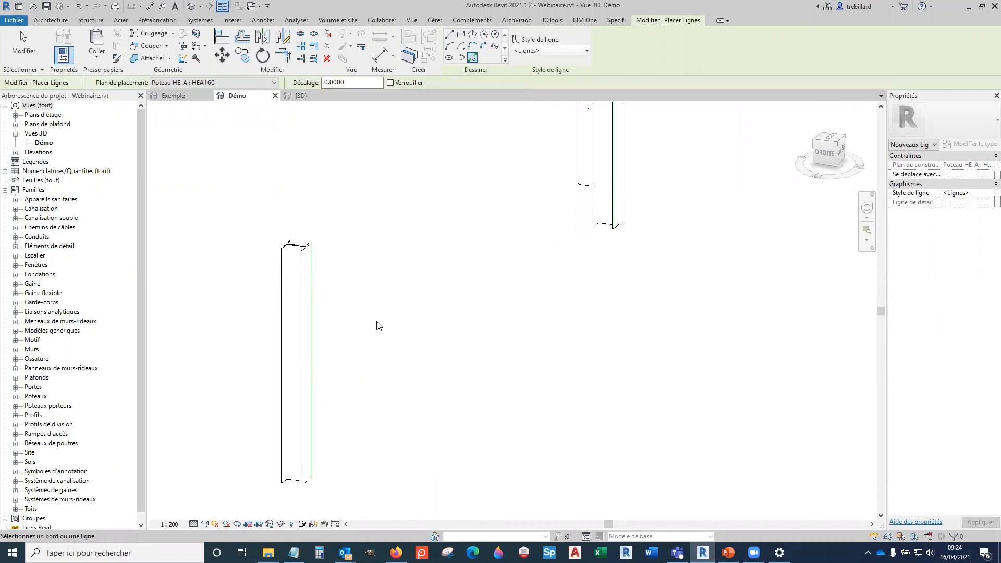
scroll(437, 322, down, 5)
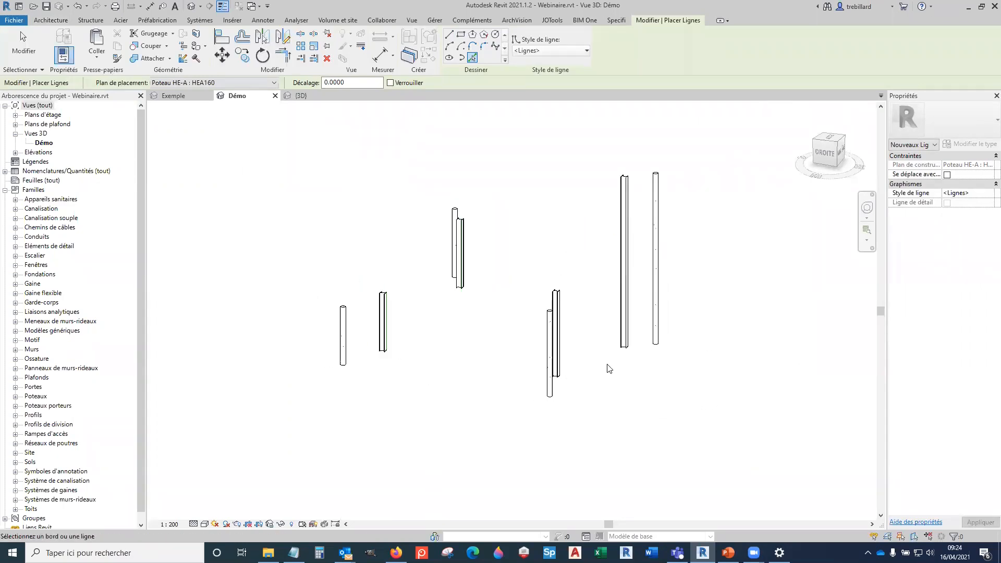
Step: Set the work plane on the front right HEA160 column's flange face and create a model line from its edge
scroll(584, 327, up, 4)
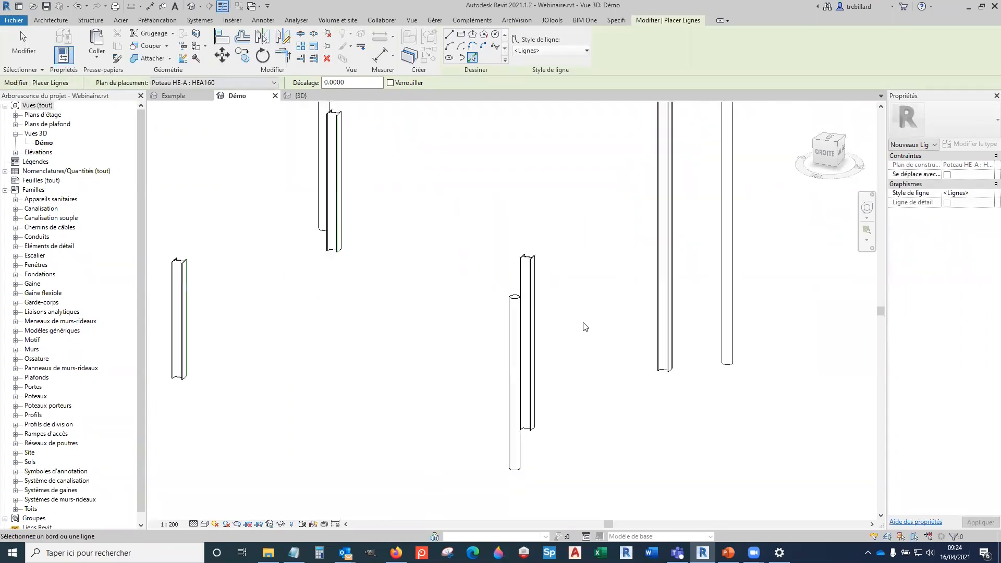
click(272, 82)
click(266, 93)
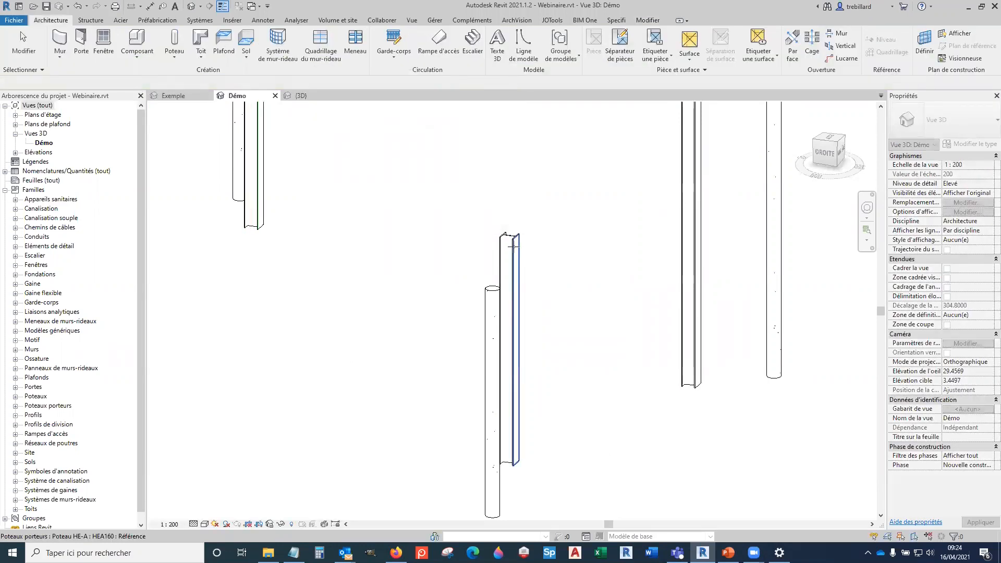
key(l)
key(i)
click(472, 58)
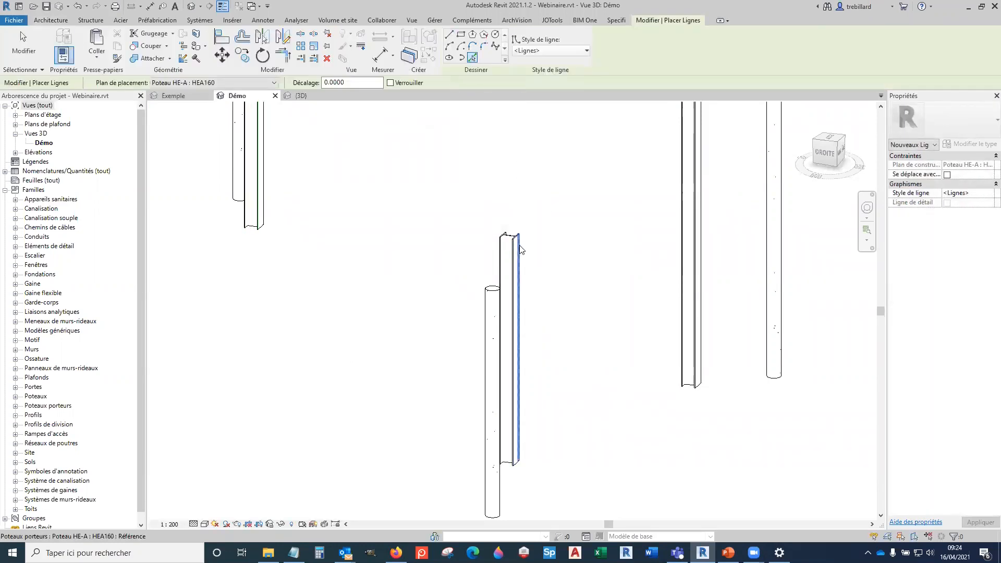
click(519, 253)
scroll(567, 277, down, 4)
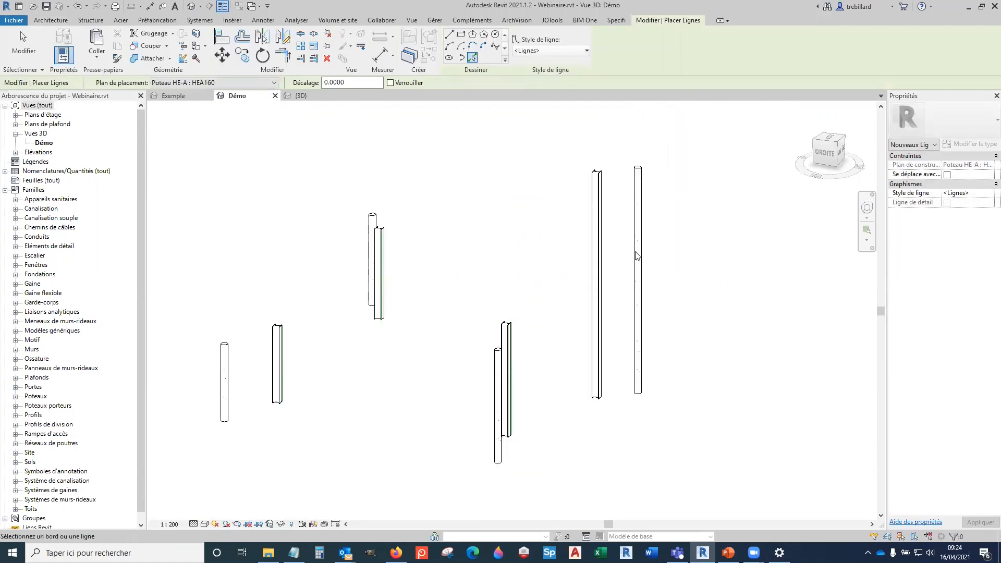
scroll(622, 183, up, 2)
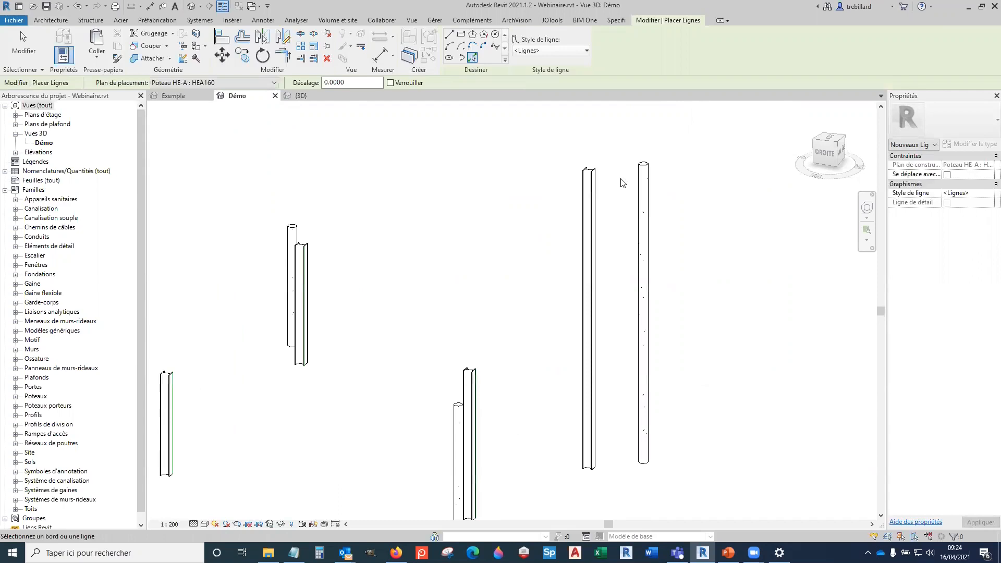
Step: Set the work plane on the tall rear right HEA160 column's flange face and create a model line from its edge
scroll(614, 180, up, 1)
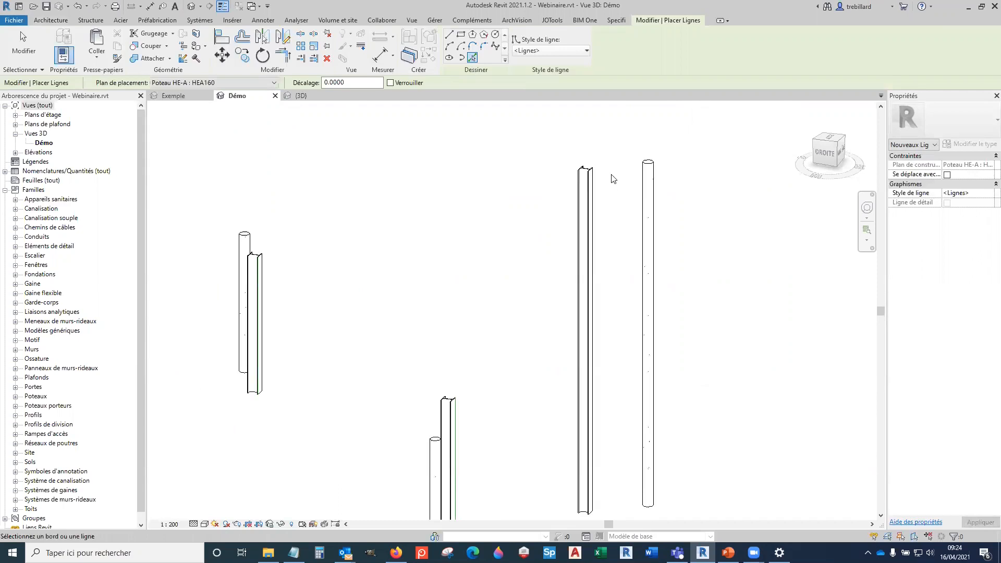
click(229, 82)
click(208, 128)
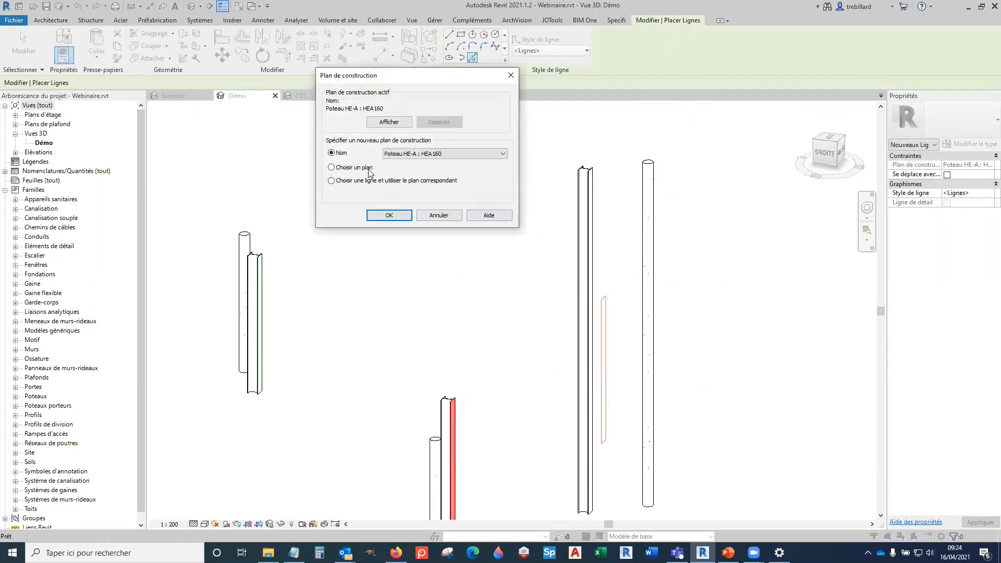
click(389, 215)
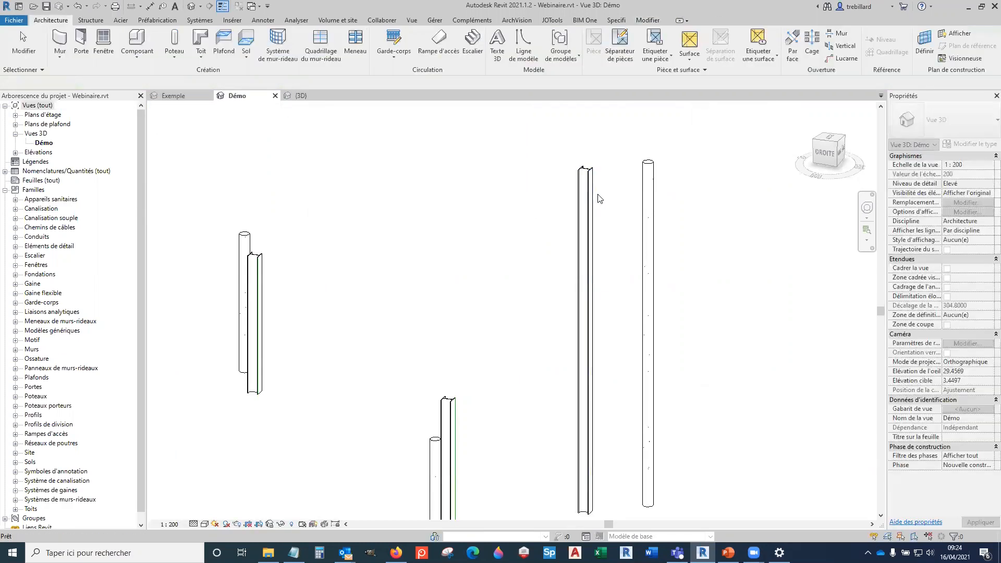
click(472, 58)
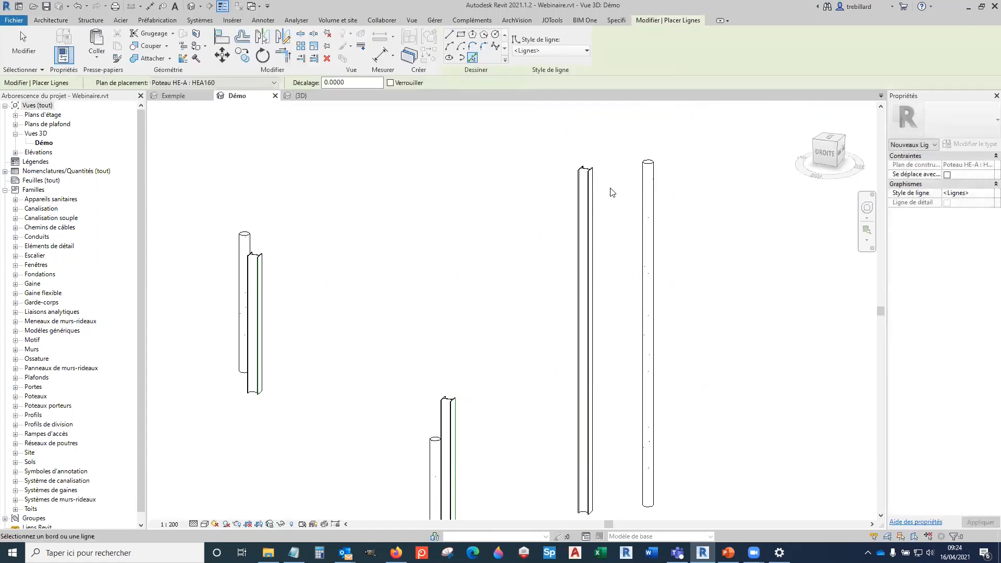
scroll(617, 202, down, 2)
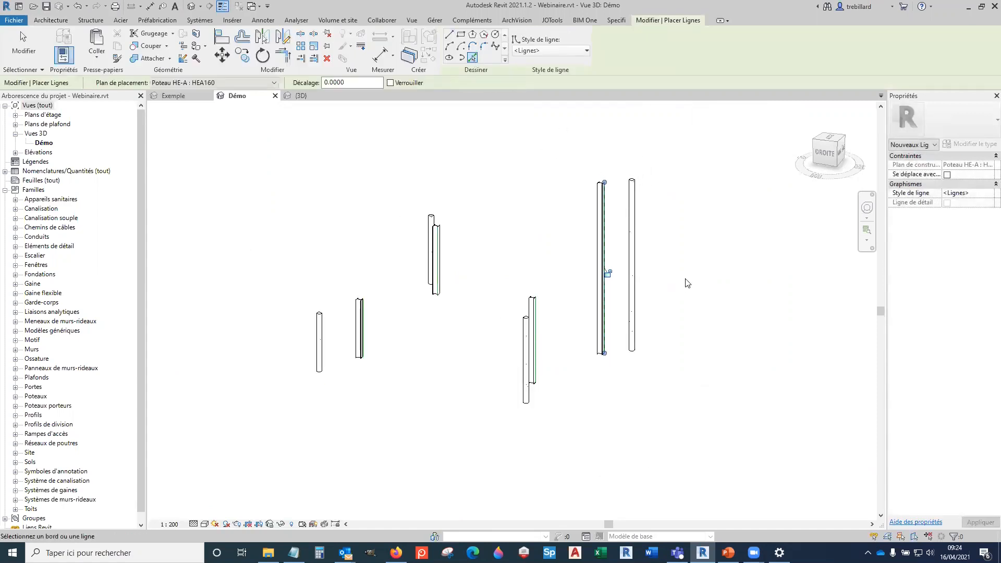
key(Escape)
Step: Remove the four HEA160 columns, keeping the model lines and the outer round columns
click(360, 328)
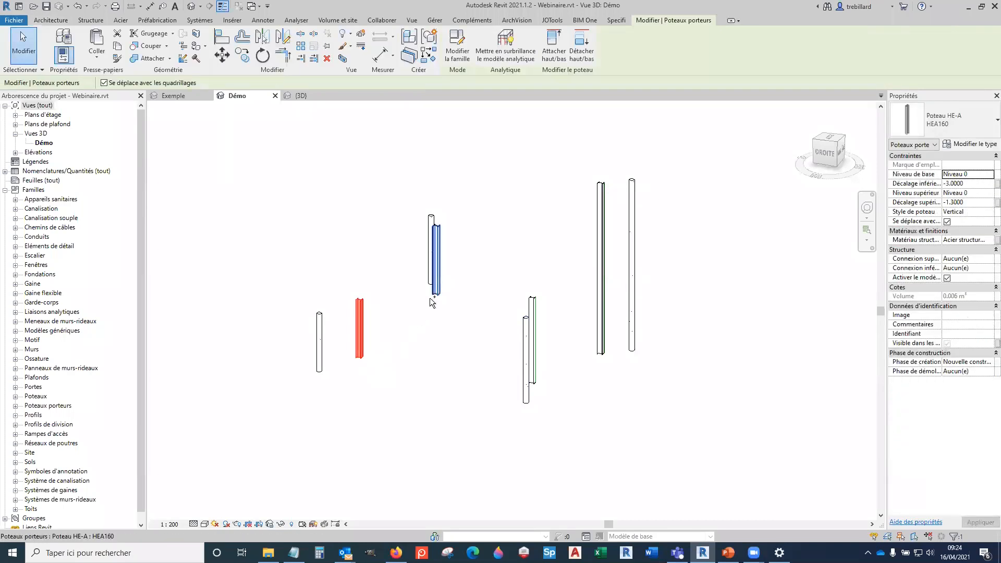
ctrl+click(436, 245)
ctrl+click(532, 359)
ctrl+click(600, 194)
click(684, 365)
scroll(688, 367, down, 1)
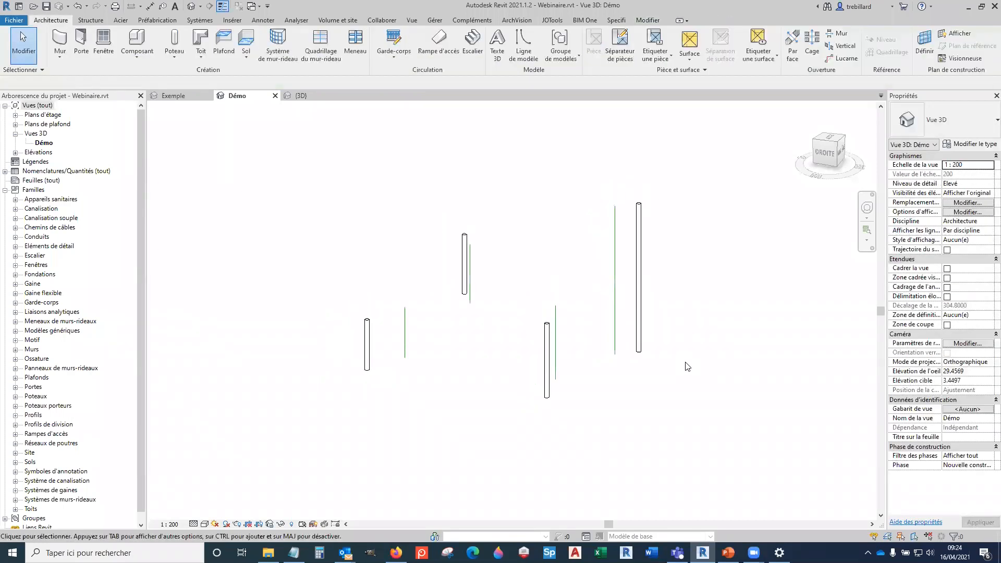
shift+middle_drag(613, 400, 645, 489)
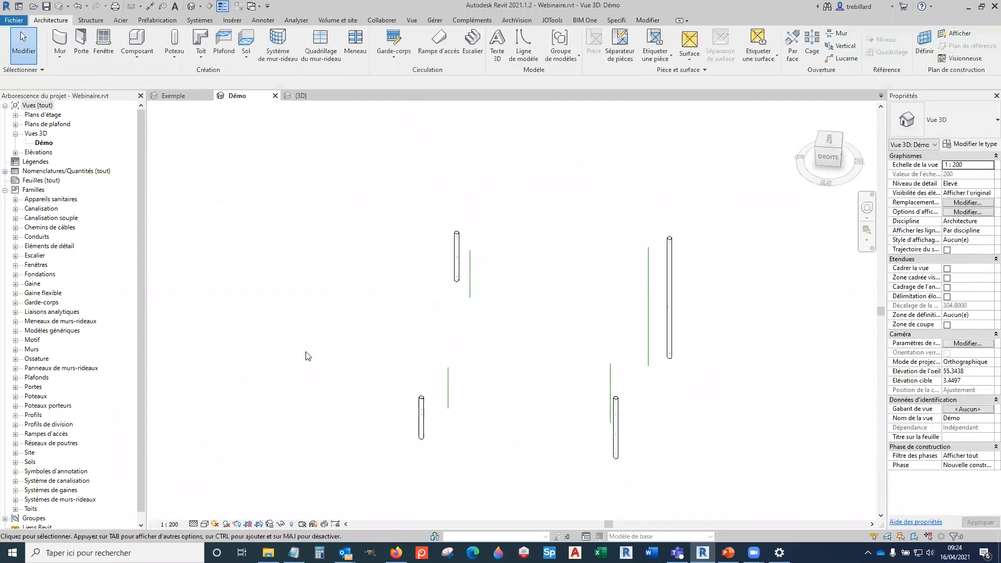
Step: Place a Toile tendue component with its four adaptive points on the upper ends of the four model lines
click(132, 61)
click(151, 75)
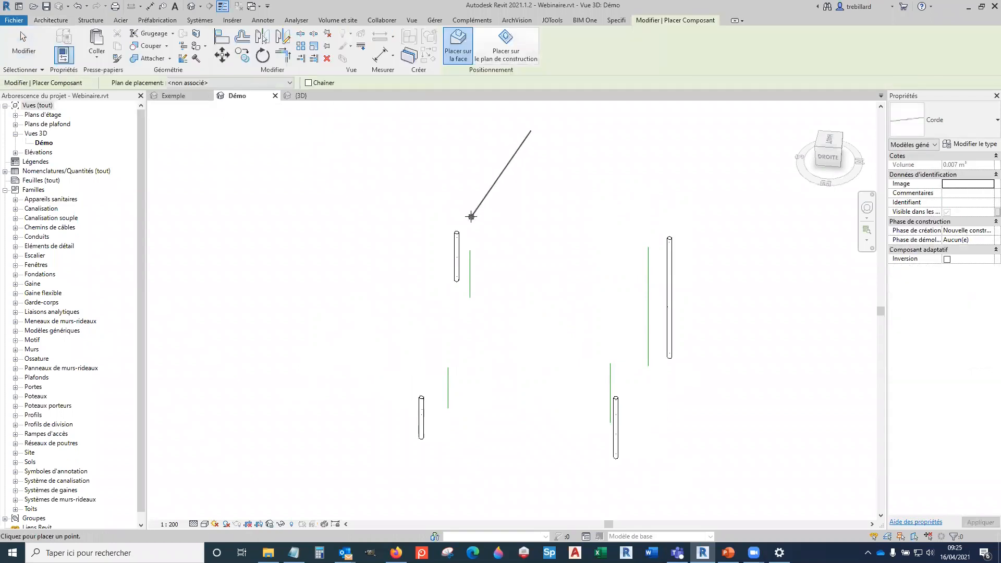
click(949, 125)
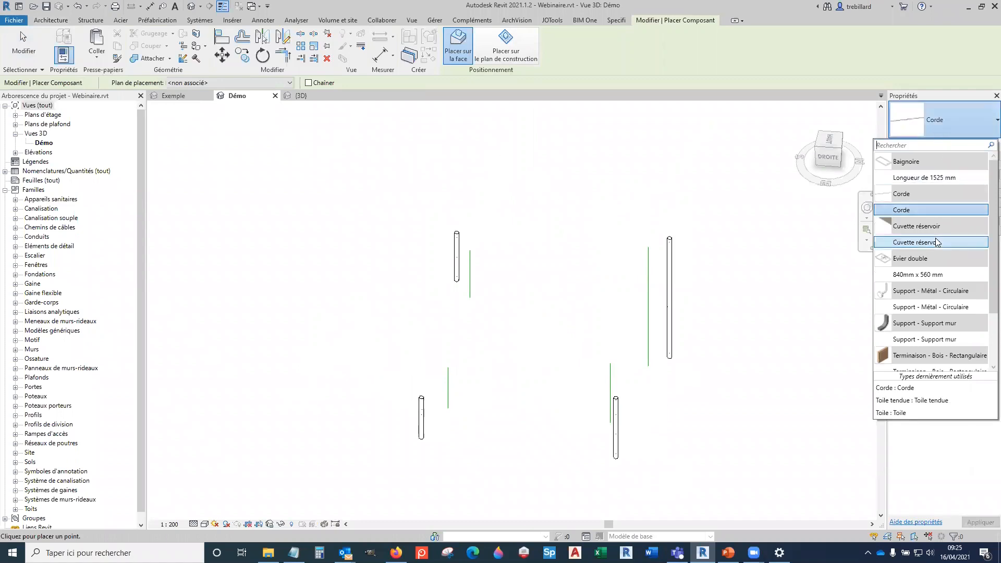
scroll(941, 329, down, 2)
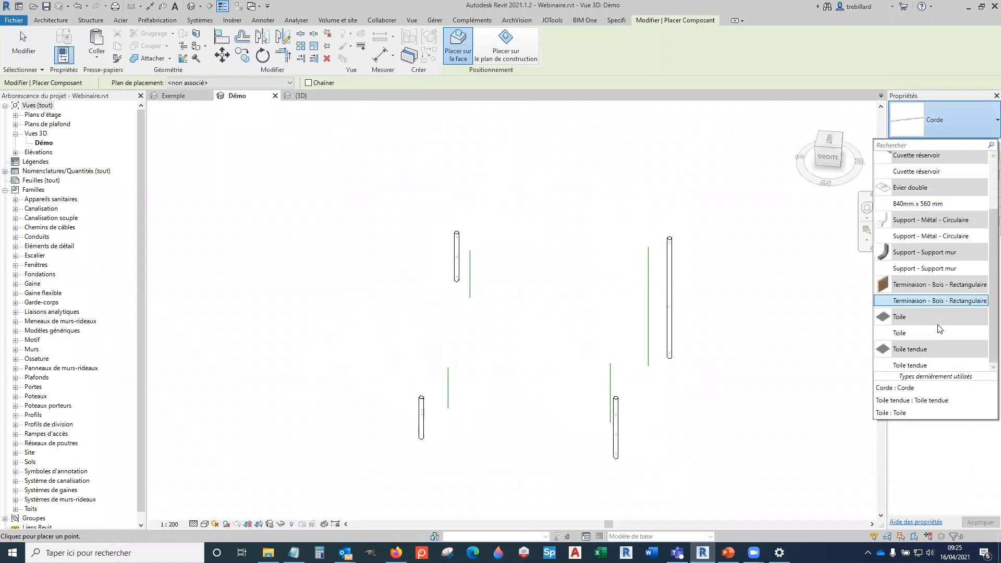
click(944, 367)
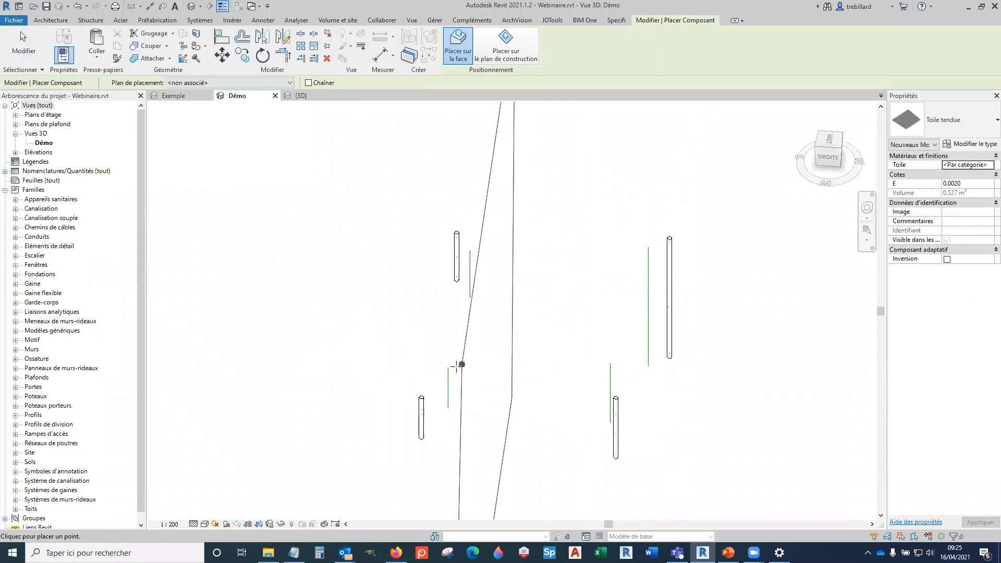
click(471, 251)
click(649, 247)
click(449, 367)
click(611, 363)
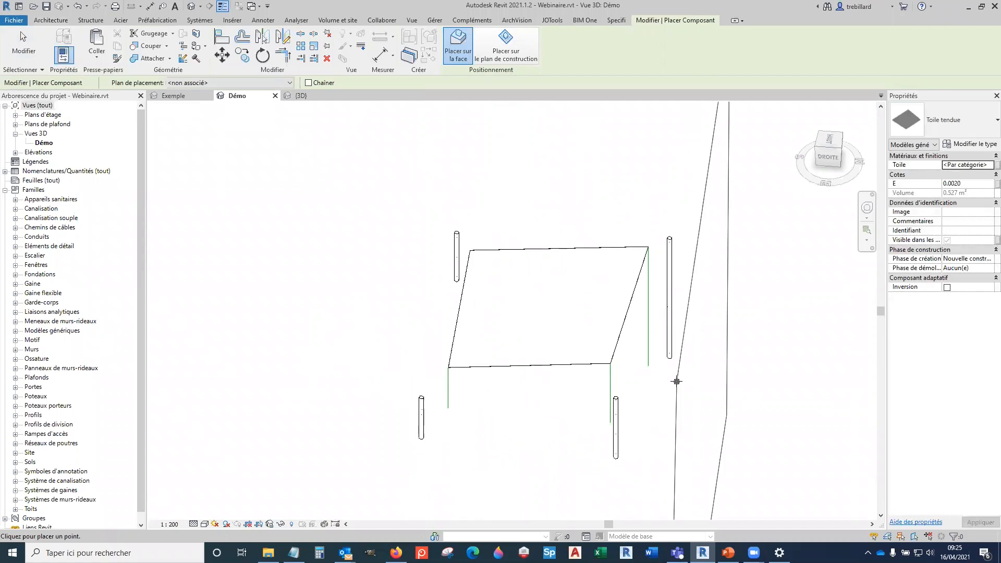
Step: Place a Corde cable from each of the two far panel corners to the top centre of the adjacent round column
click(937, 123)
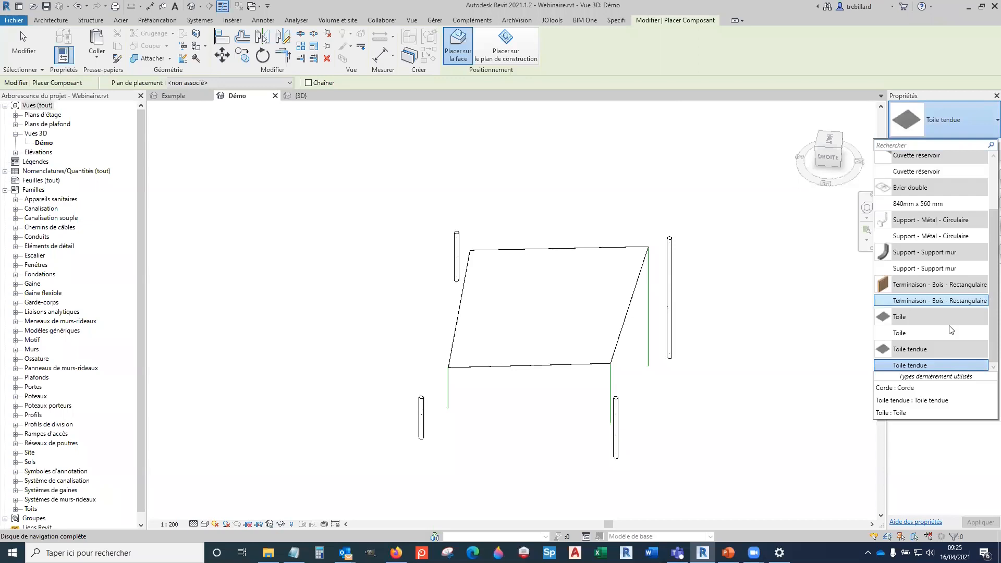
scroll(951, 330, up, 2)
click(927, 216)
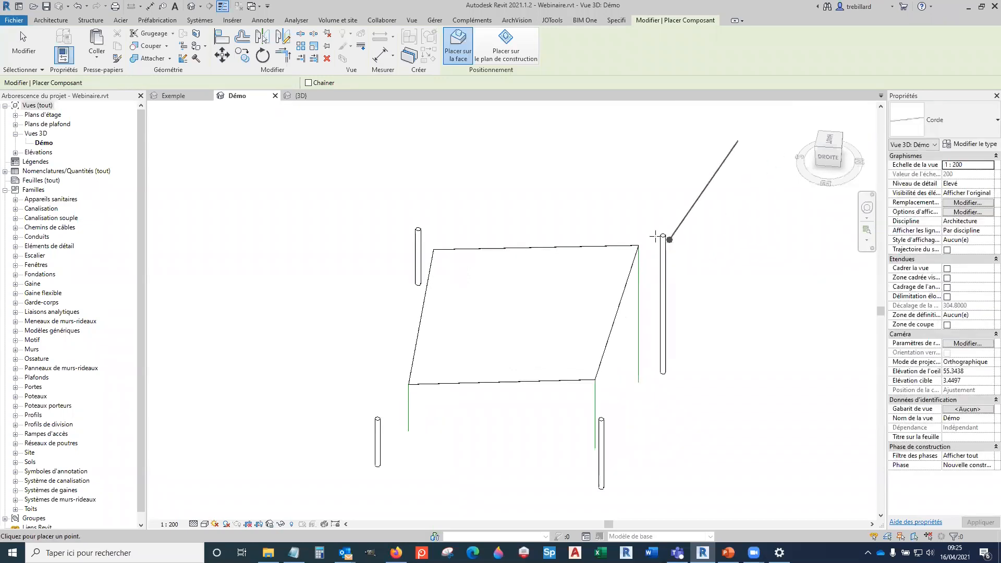
scroll(655, 237, up, 2)
click(621, 255)
scroll(668, 233, up, 1)
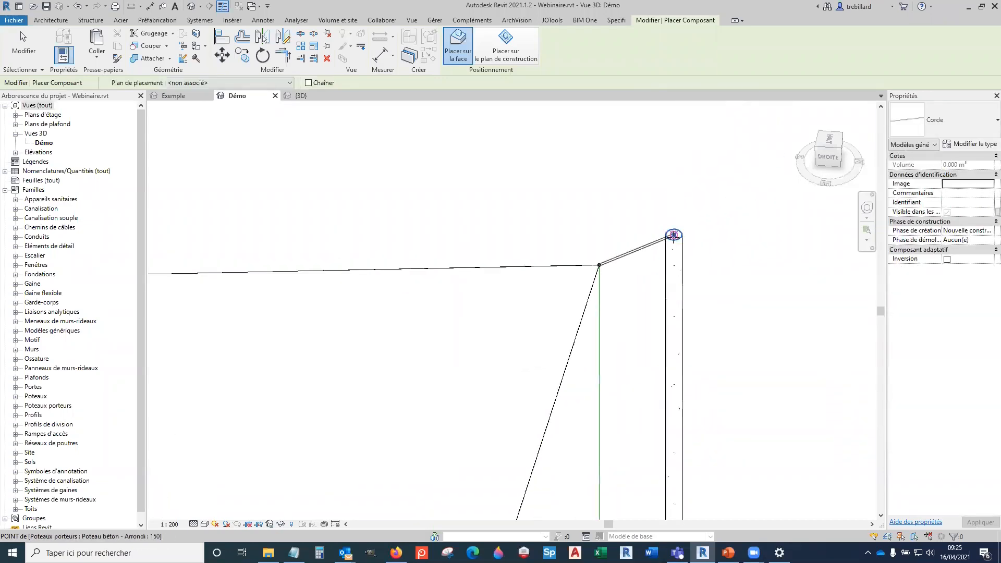
click(673, 236)
scroll(674, 236, down, 3)
click(411, 257)
click(393, 233)
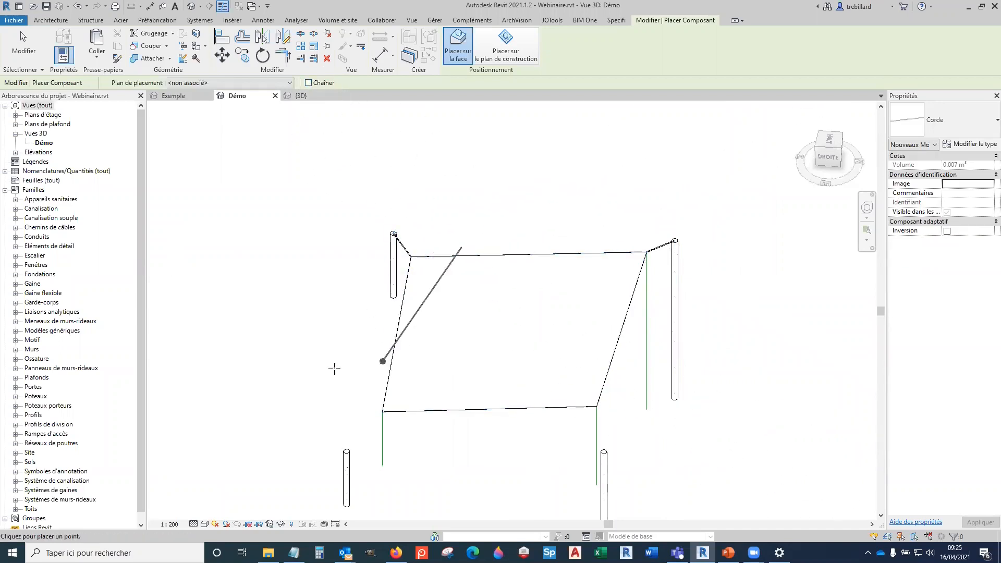
Step: Place a Corde cable from the top centre of each of the two near round columns to the adjacent panel corner
middle_drag(334, 368, 360, 231)
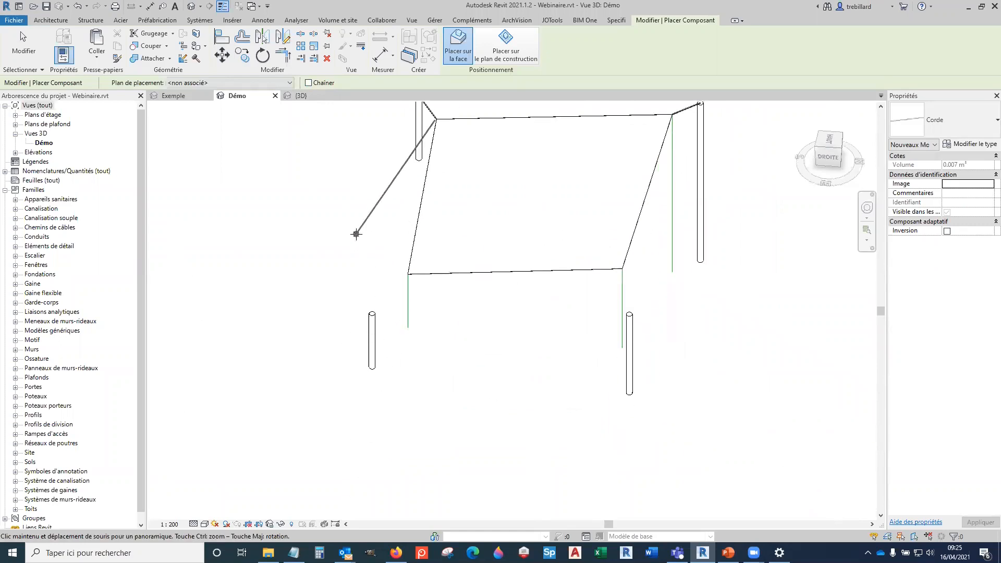
scroll(373, 311, up, 2)
click(373, 312)
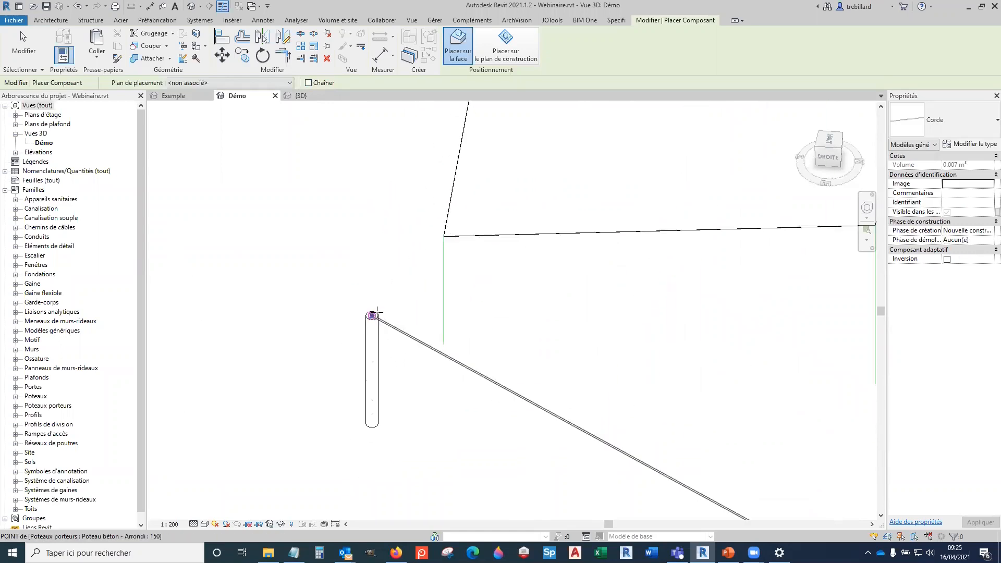
click(443, 237)
scroll(432, 307, down, 5)
scroll(680, 302, up, 4)
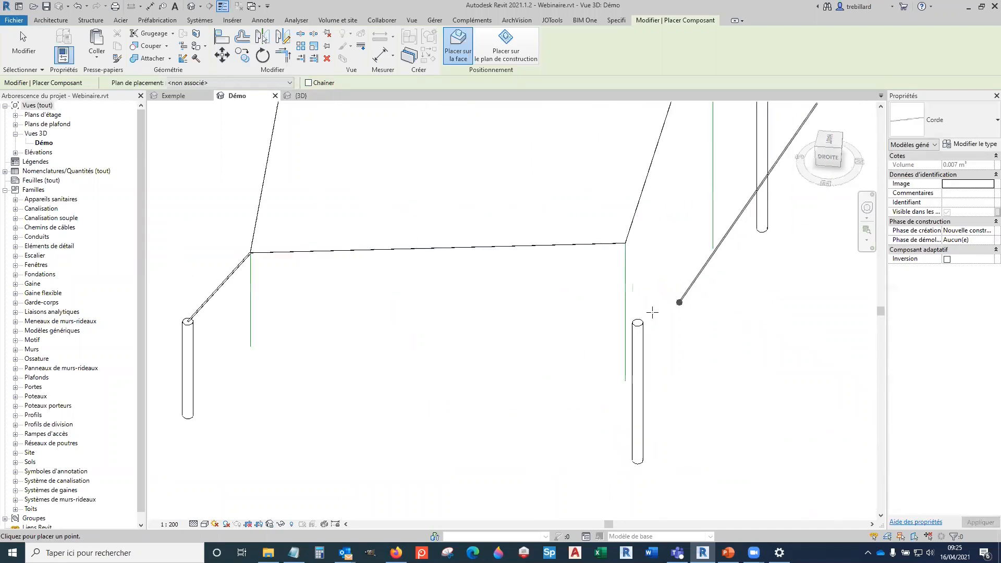
click(638, 323)
click(626, 243)
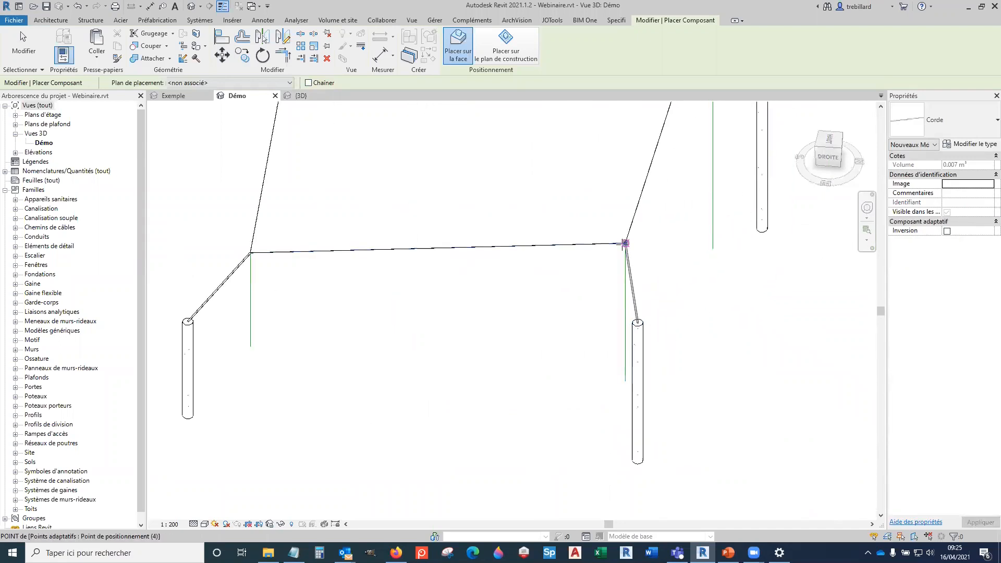
scroll(578, 328, down, 4)
key(Escape)
Step: Select the model line beside the short round column in a side view and shift its upper end slightly outward and up
scroll(569, 375, up, 2)
shift+middle_drag(601, 412, 700, 251)
scroll(627, 371, down, 3)
scroll(530, 302, up, 5)
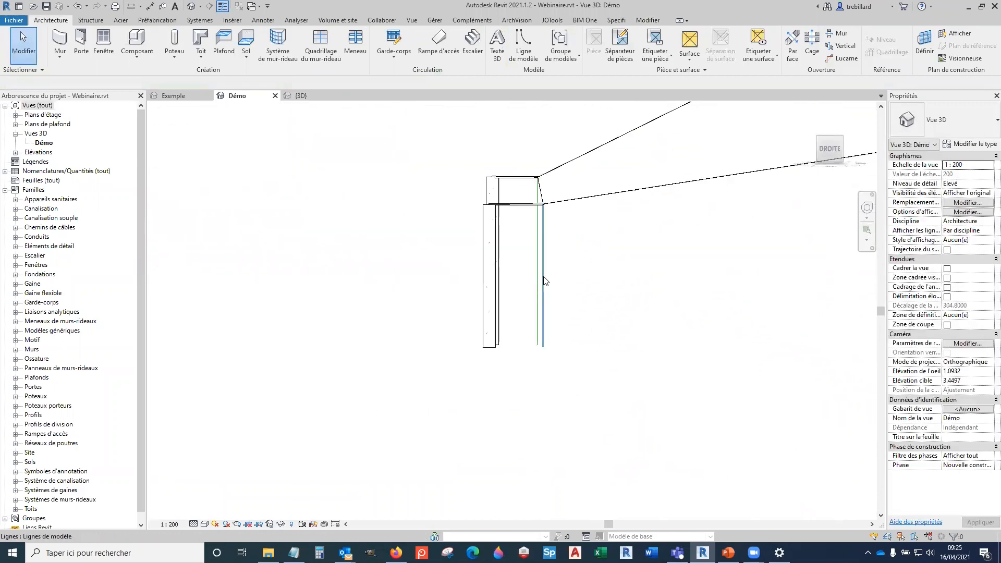
click(551, 221)
drag(544, 204, 551, 199)
scroll(592, 257, down, 1)
Step: Set the upper offset of the short round concrete column to -1.5
click(517, 264)
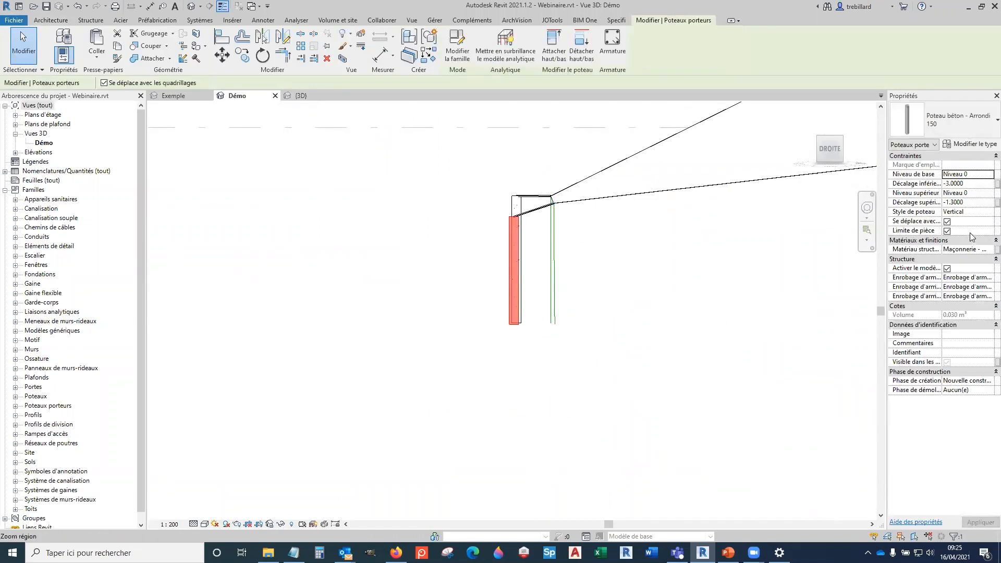
click(977, 204)
text(-1)
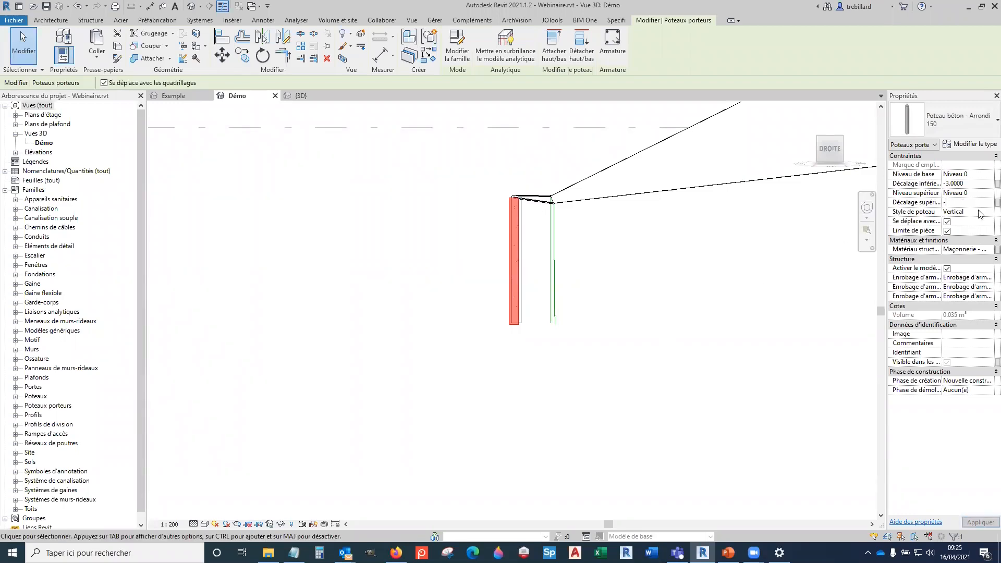
key(Return)
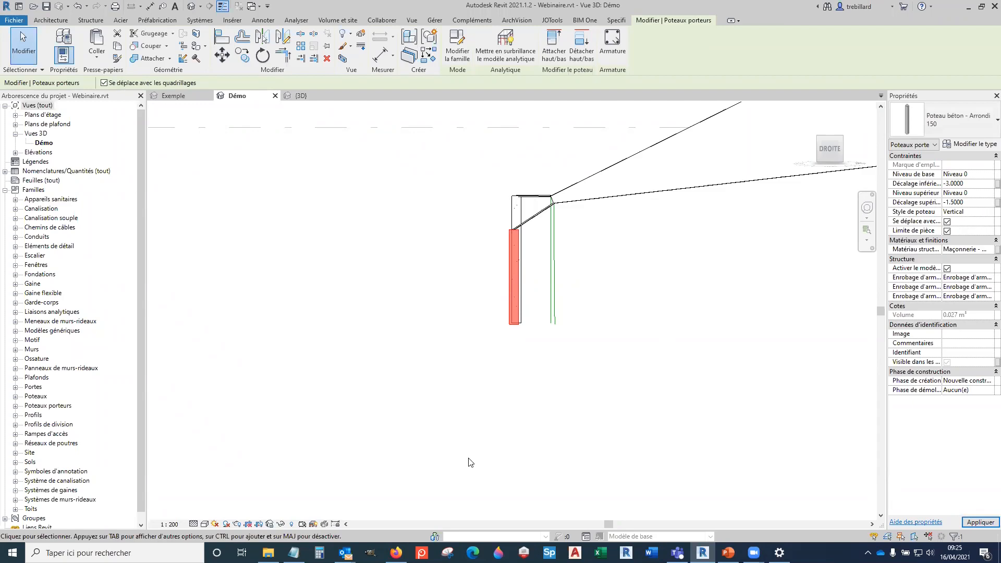
click(584, 421)
Step: Lower the upper end of the model line beside the tallest round column to reshape the panel corner
scroll(606, 409, down, 4)
shift+middle_drag(634, 421, 635, 496)
click(770, 290)
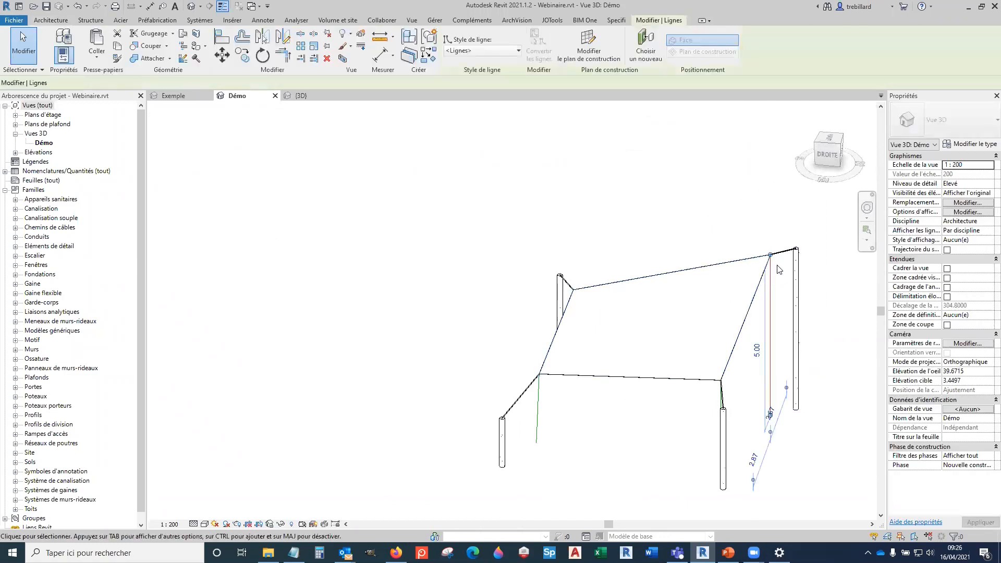
scroll(770, 256, up, 3)
drag(764, 244, 762, 267)
click(640, 203)
scroll(641, 204, down, 5)
Step: Move the lower end of the slanted model line sideways so that the line stands approximately vertical
shift+middle_drag(748, 369, 555, 314)
scroll(519, 312, up, 3)
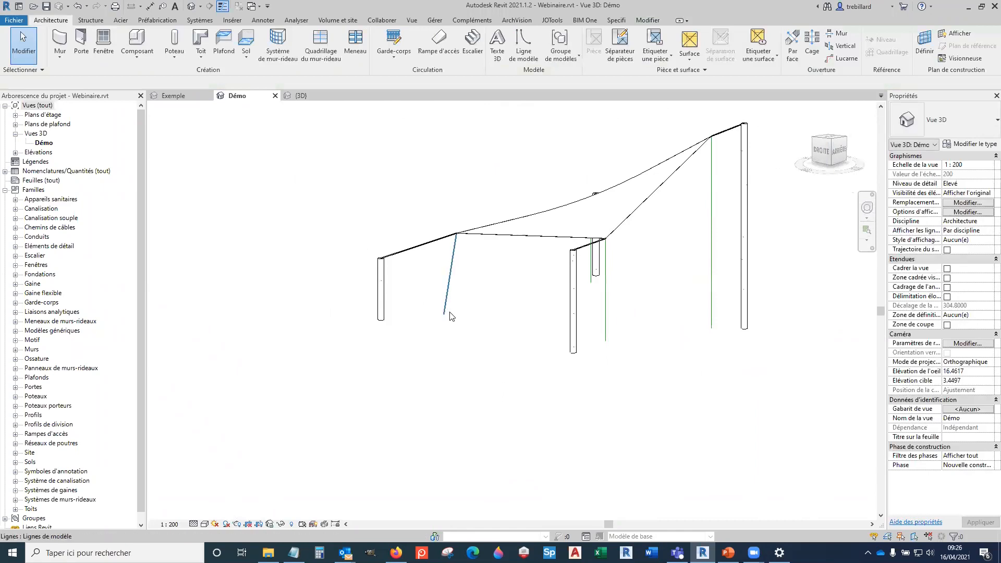
click(449, 313)
drag(445, 314, 457, 313)
click(511, 373)
shift+middle_drag(511, 377, 555, 399)
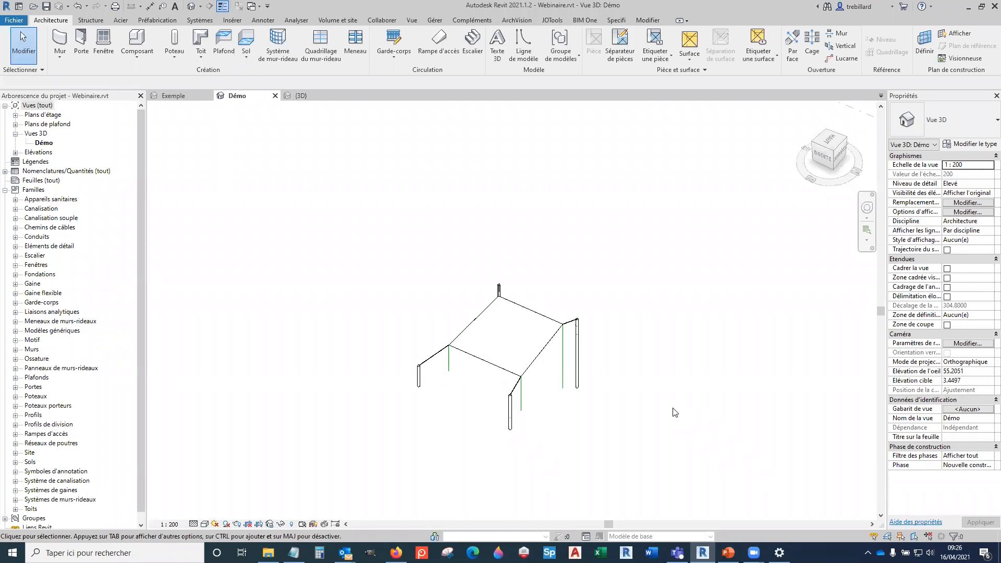
Step: Examine the Toile tendue panel with its numbered adaptive points and the whole cable structure in the 3D view
click(495, 365)
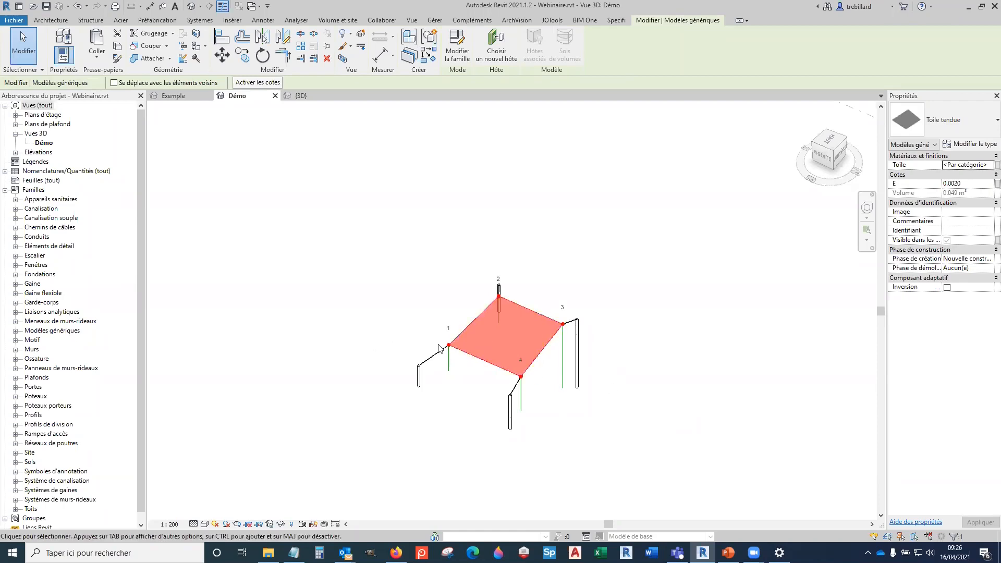
click(675, 400)
shift+middle_drag(621, 412, 669, 297)
middle_drag(678, 361, 508, 371)
scroll(507, 371, down, 1)
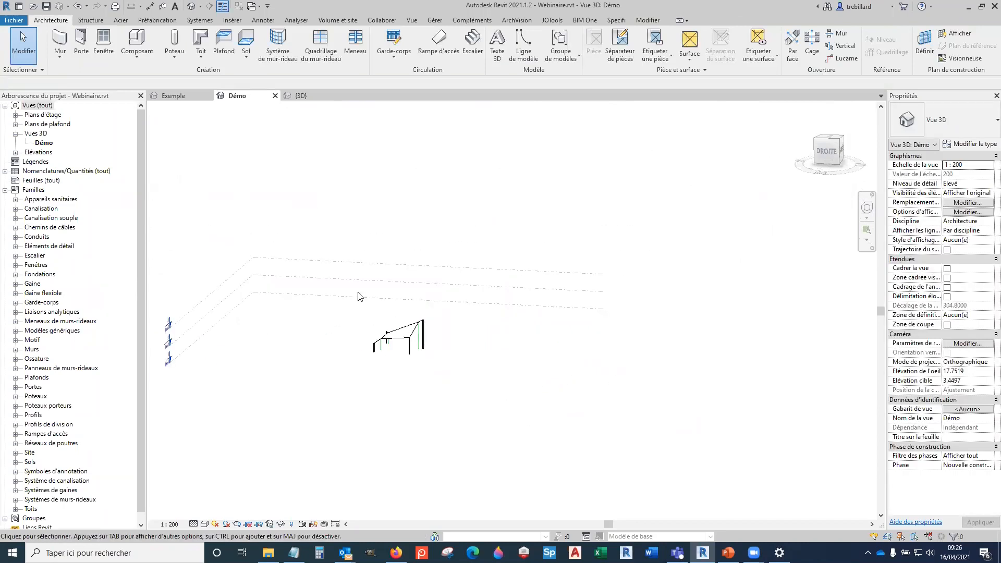
Step: Switch to the Exemple 3D view and examine the Famille15 adaptive void cut into the wall
click(183, 99)
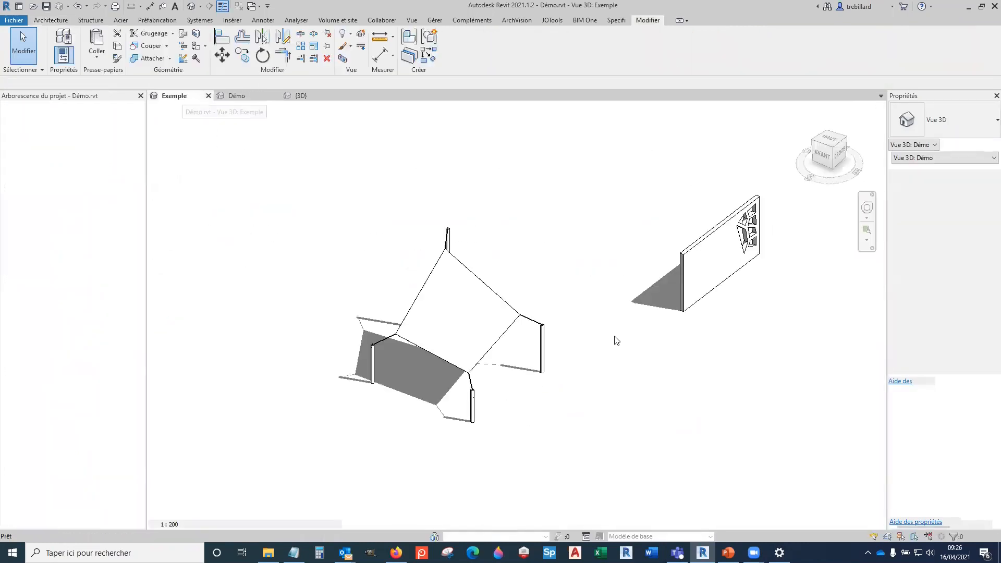
shift+middle_drag(720, 303, 638, 330)
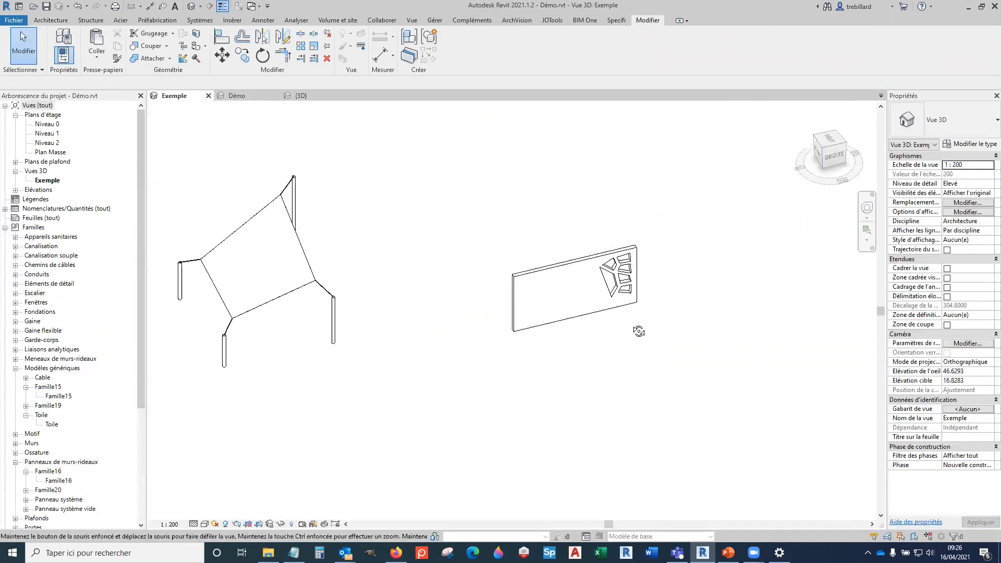
scroll(613, 294, up, 2)
click(613, 293)
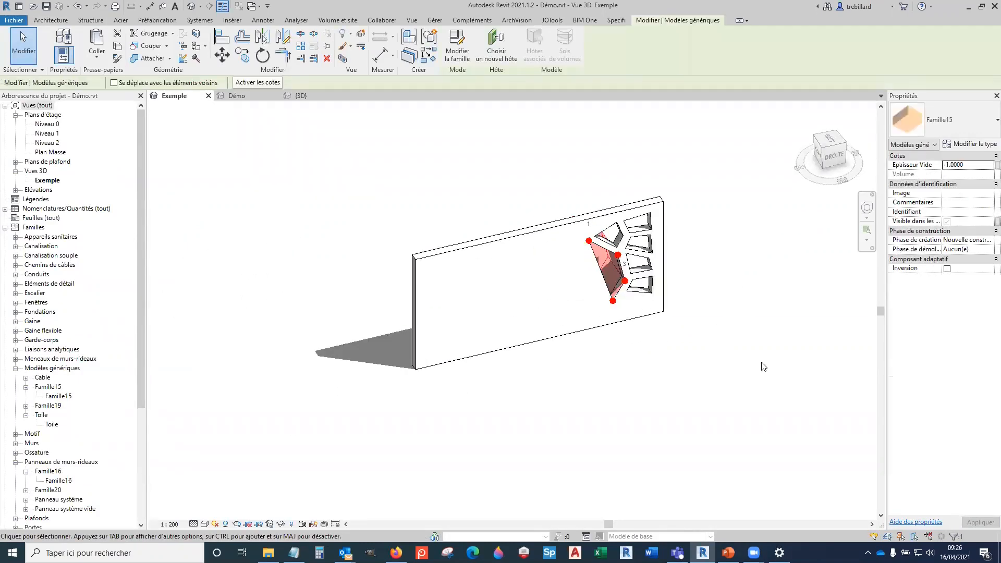
click(762, 367)
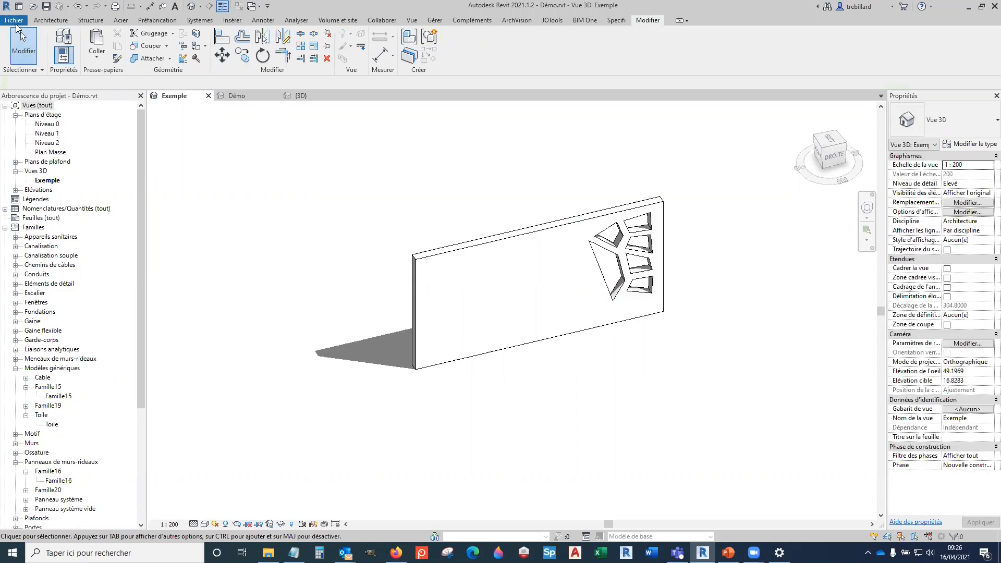
Step: Create a new family from the template Modèle générique métrique (adaptatif).rft
click(15, 20)
mouse_move(17, 63)
click(104, 95)
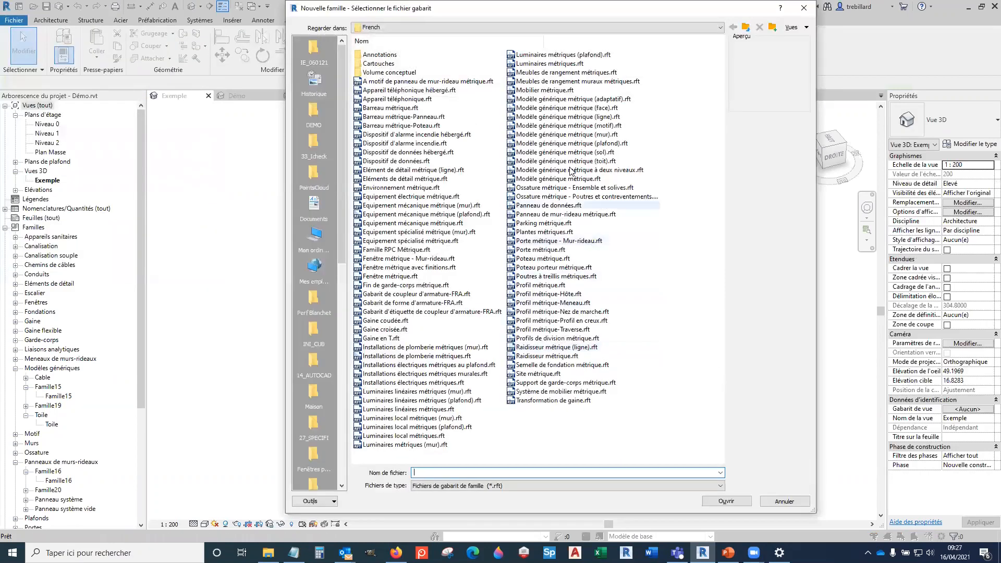
click(576, 99)
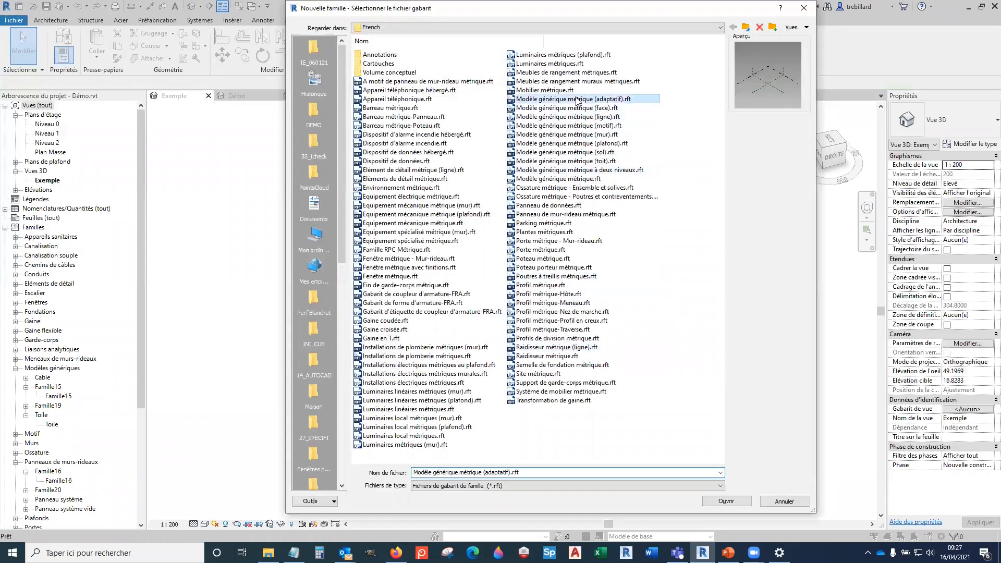
click(747, 501)
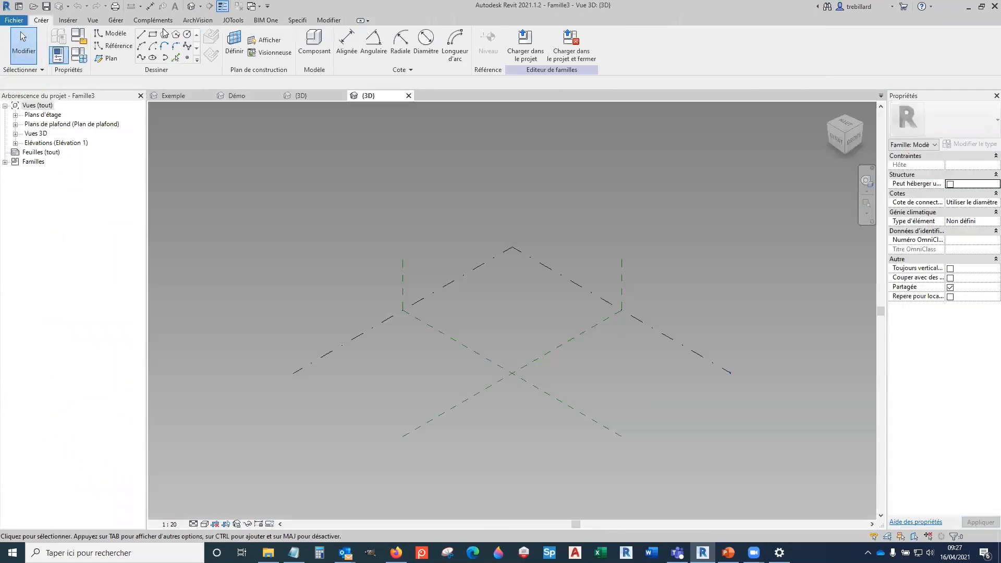
Step: Place four reference points on the reference level in a clockwise diamond around the crossing of the two reference planes
click(186, 58)
click(428, 371)
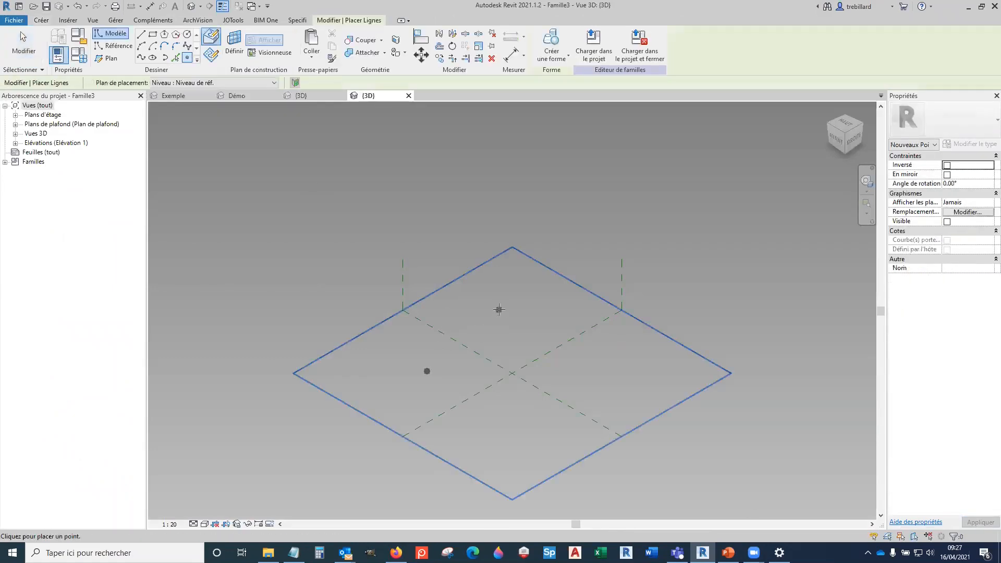
click(604, 358)
click(511, 492)
click(508, 431)
click(501, 424)
key(Escape)
Step: Make all four reference points adaptive
drag(334, 267, 608, 454)
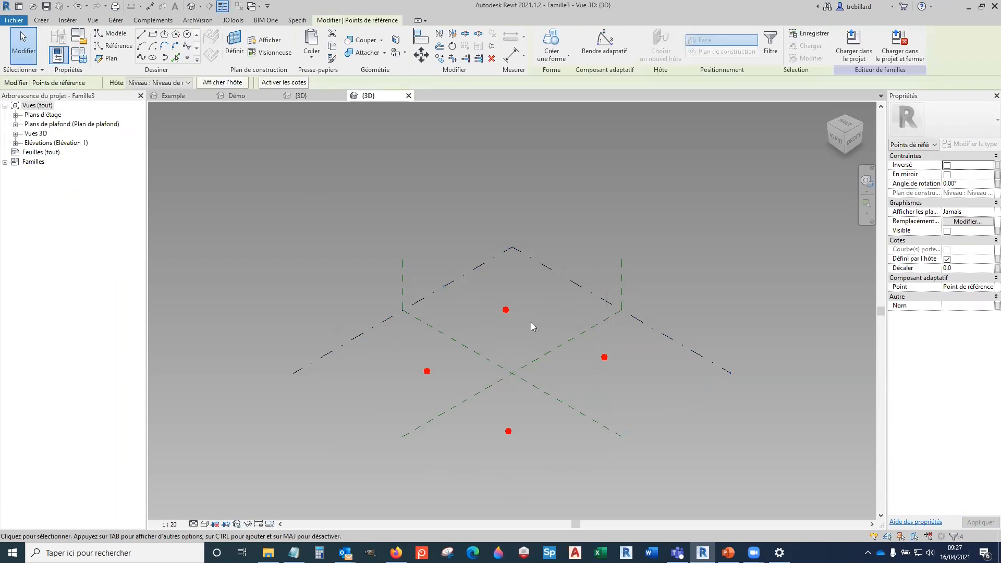
click(604, 42)
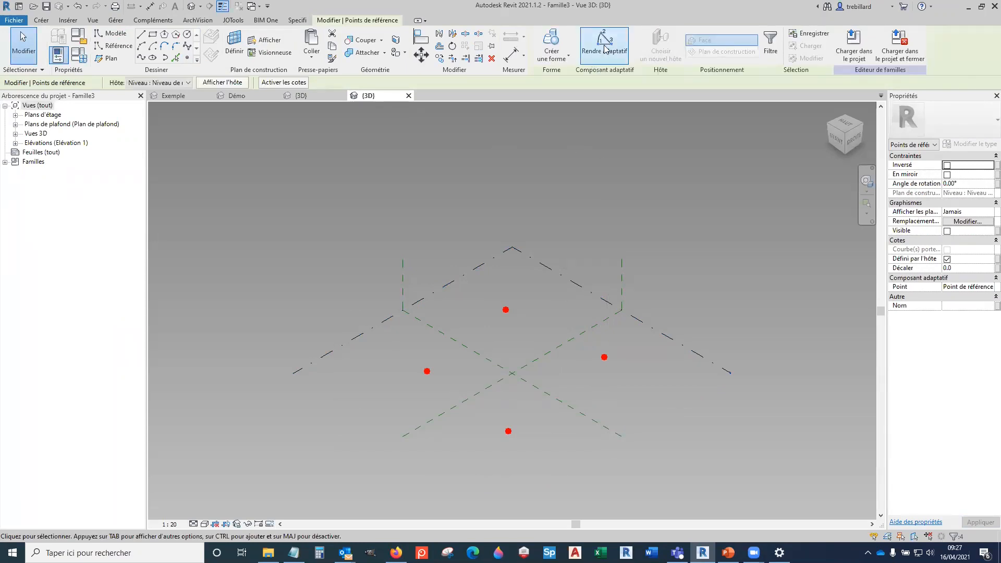
click(626, 188)
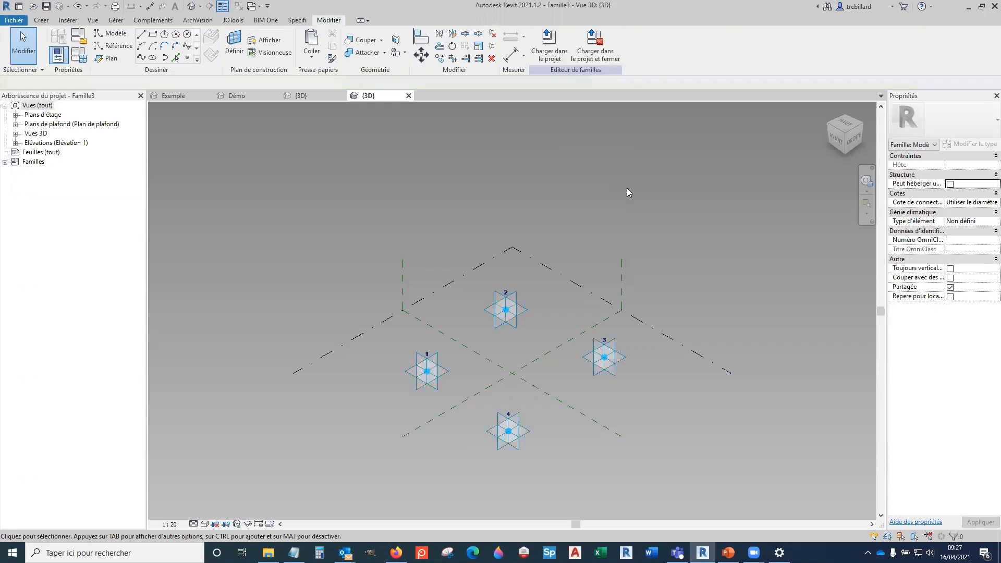
Step: Draw a closed loop of reference lines through adaptive points 1, 2, 3 and 4 and back to point 1
click(119, 48)
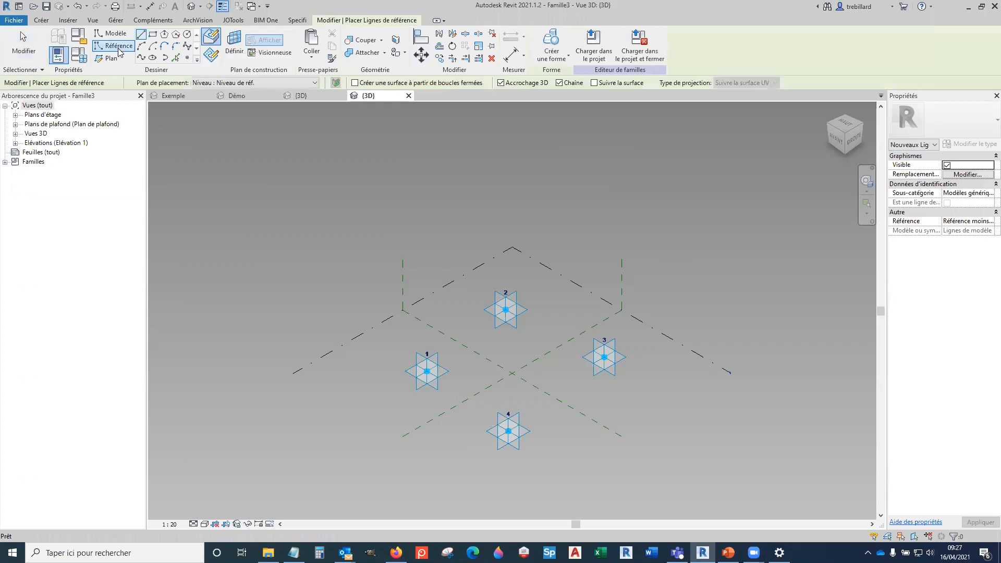
click(446, 356)
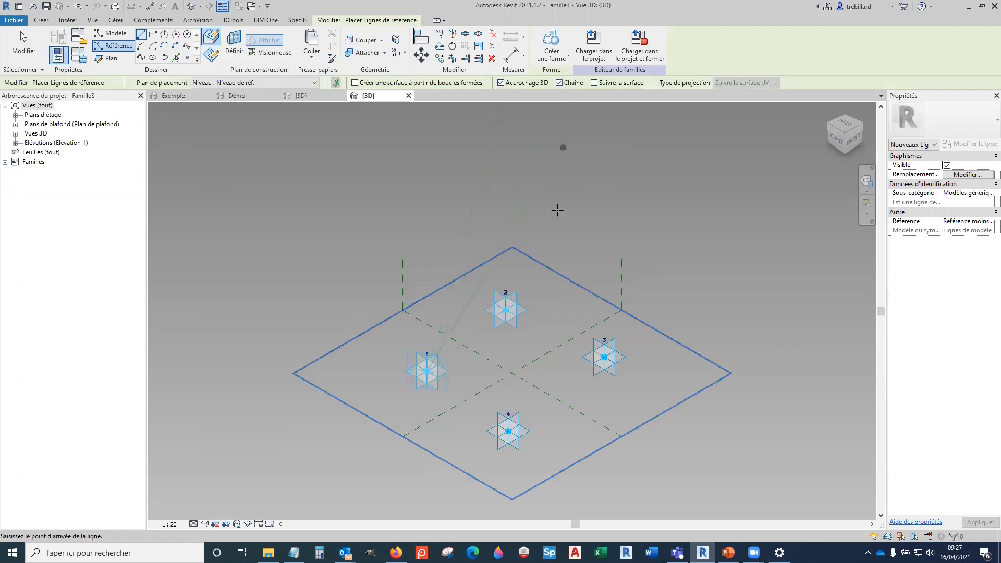
click(506, 310)
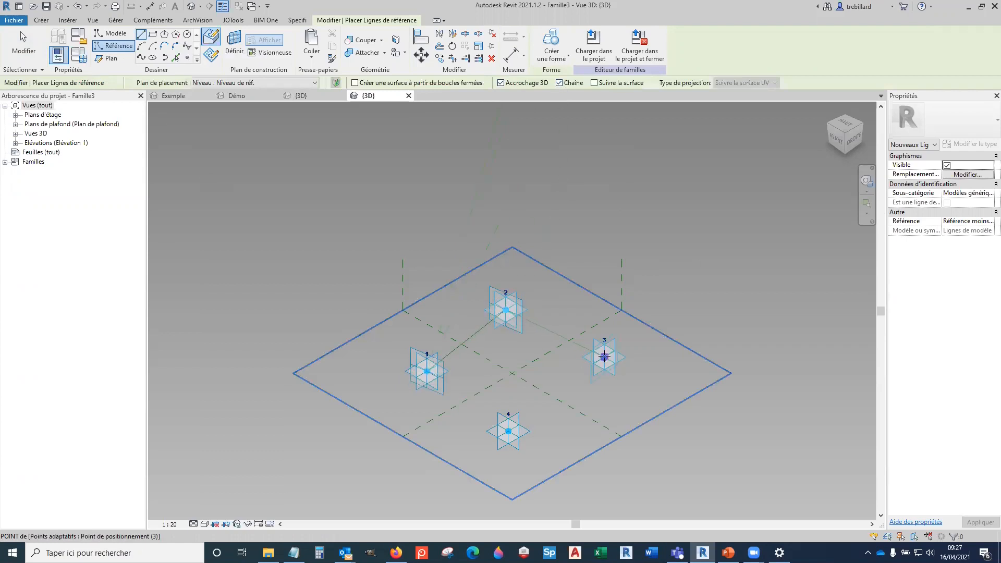
click(604, 357)
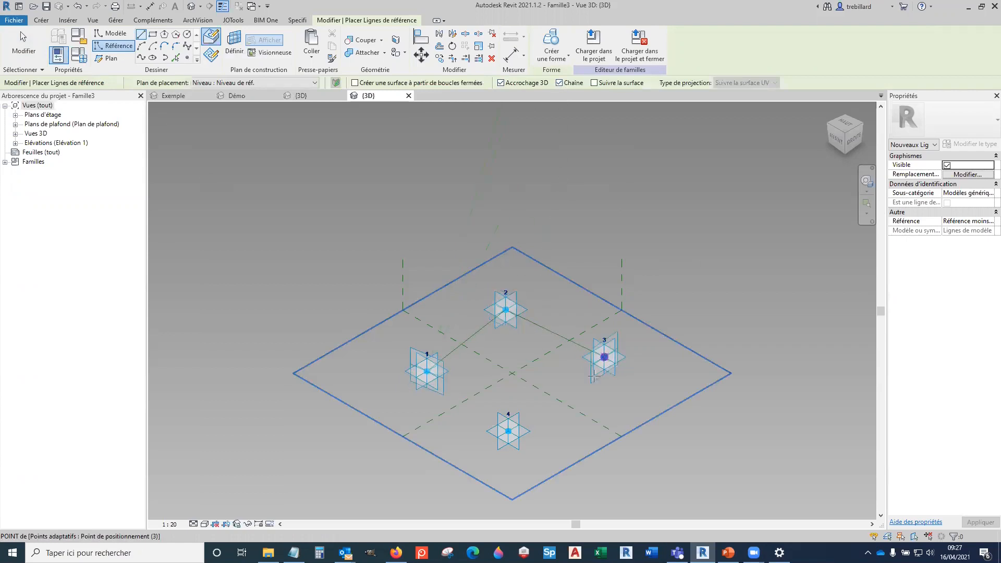
click(508, 431)
click(426, 371)
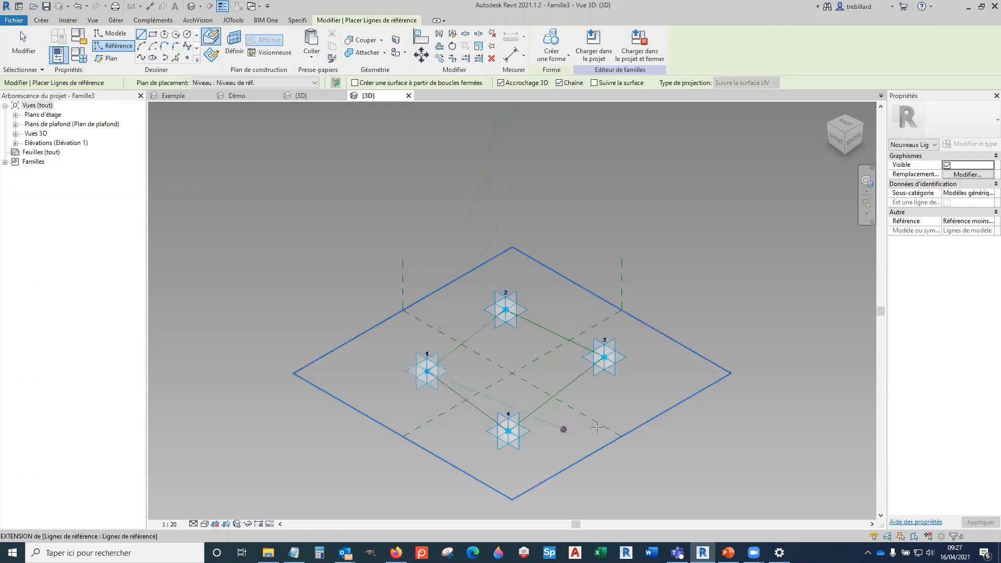
key(Escape)
key(Escape)
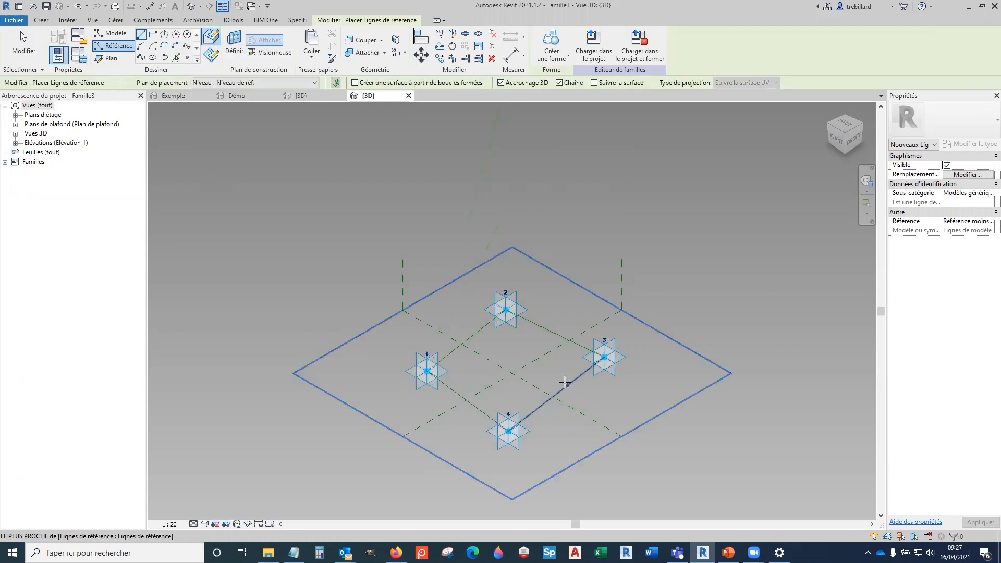
key(Tab)
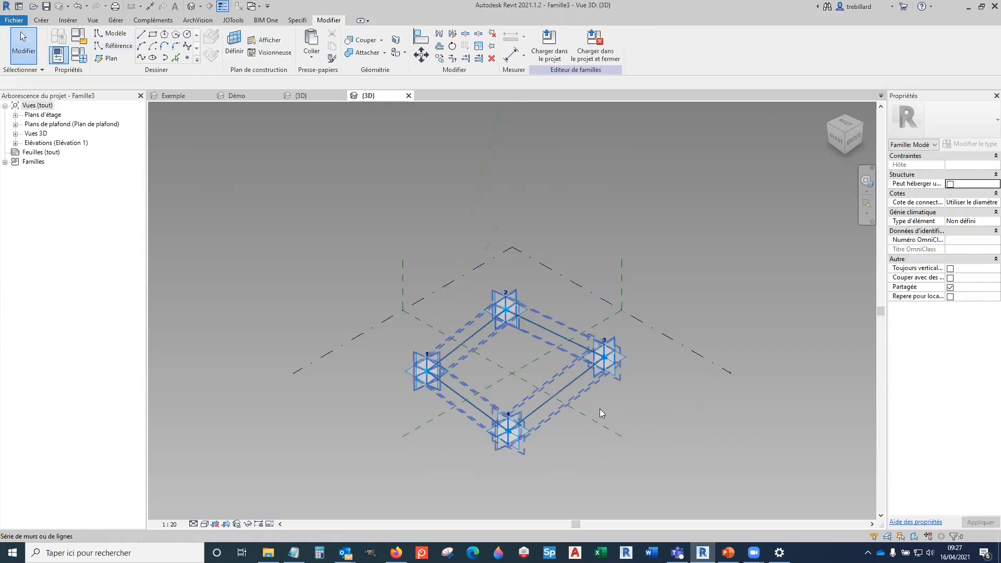
click(600, 409)
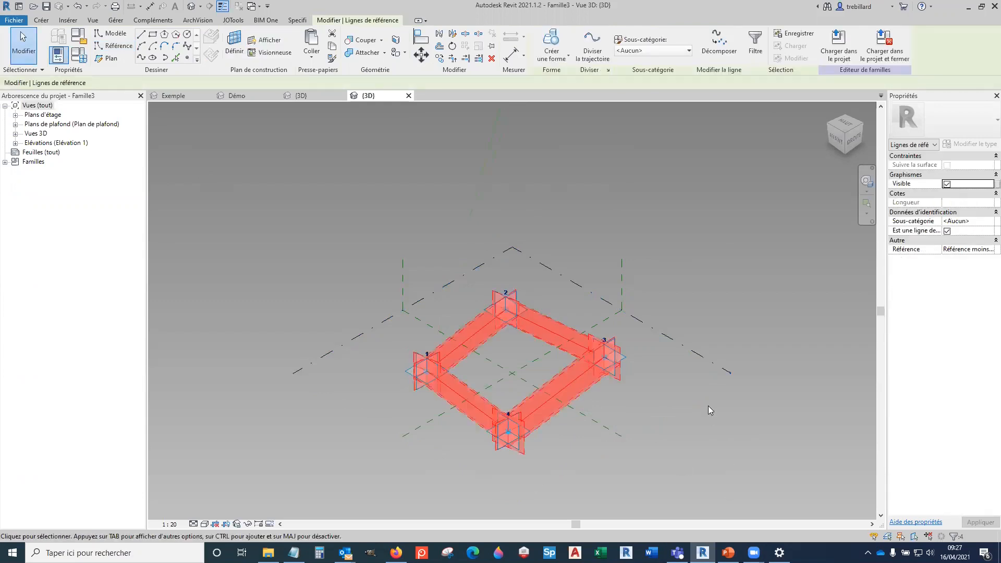
click(709, 406)
key(Tab)
click(582, 377)
click(725, 444)
click(572, 388)
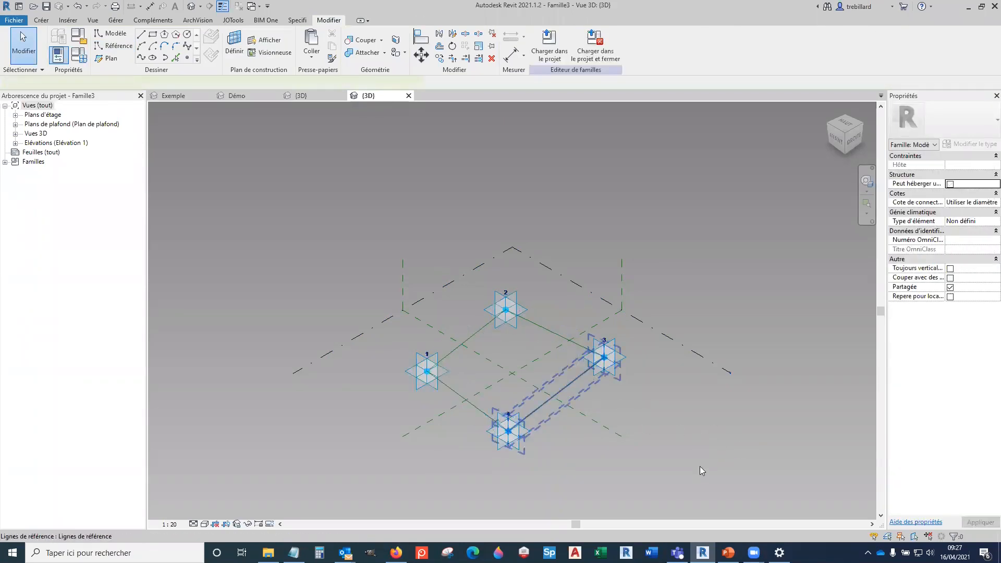
click(700, 467)
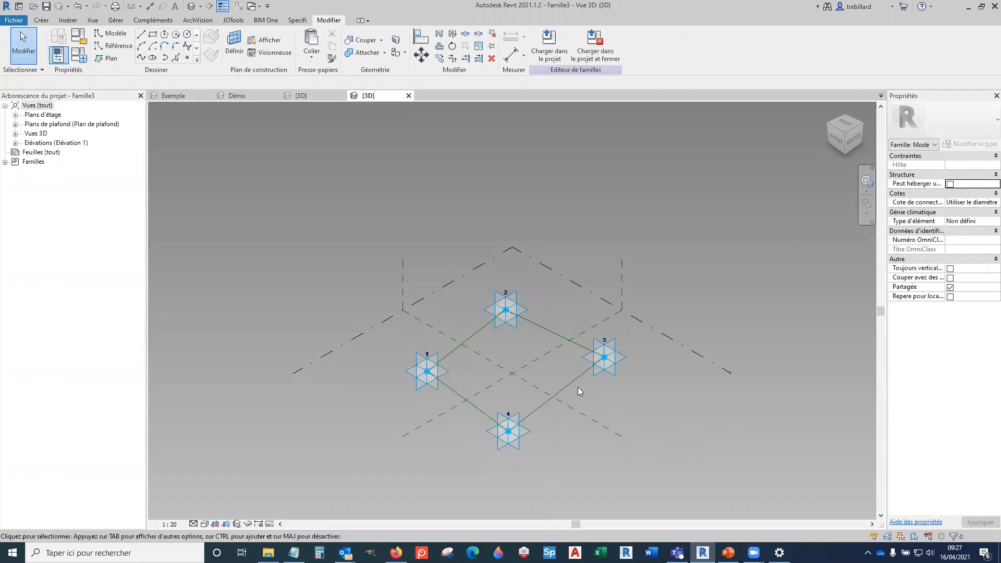
Step: Create a void form from the chain of four reference lines, choosing the extruded block solution
click(716, 402)
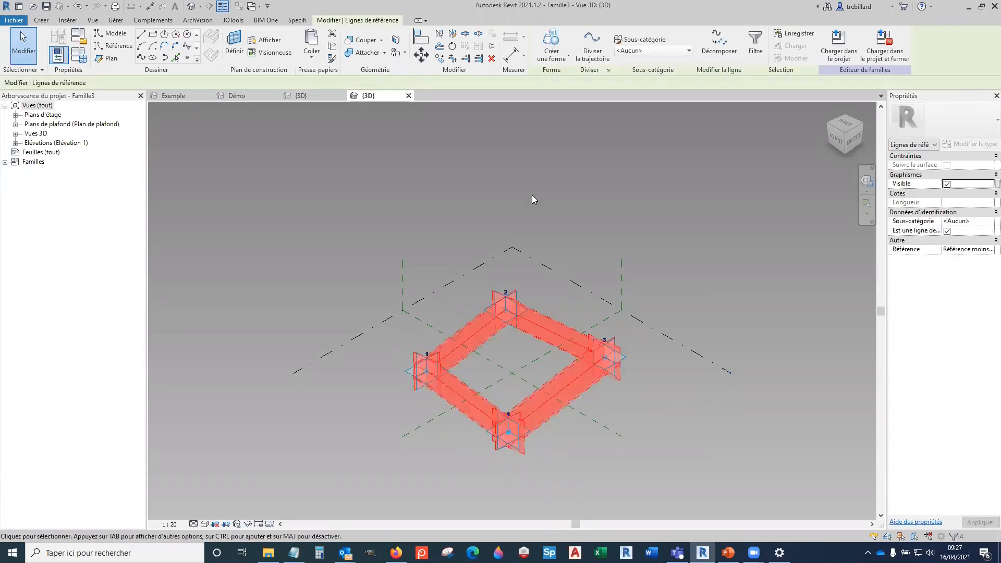
click(568, 58)
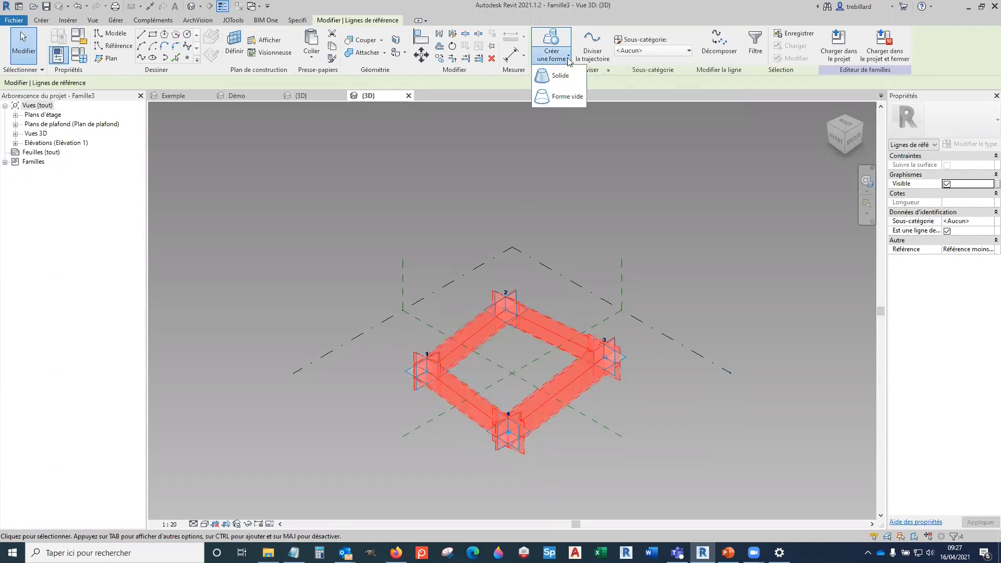
click(566, 97)
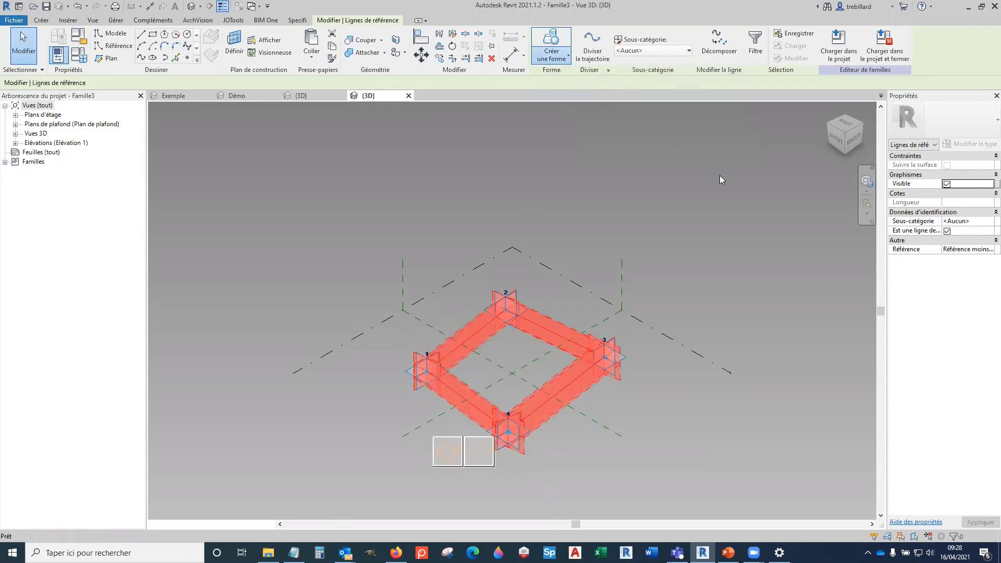
click(716, 180)
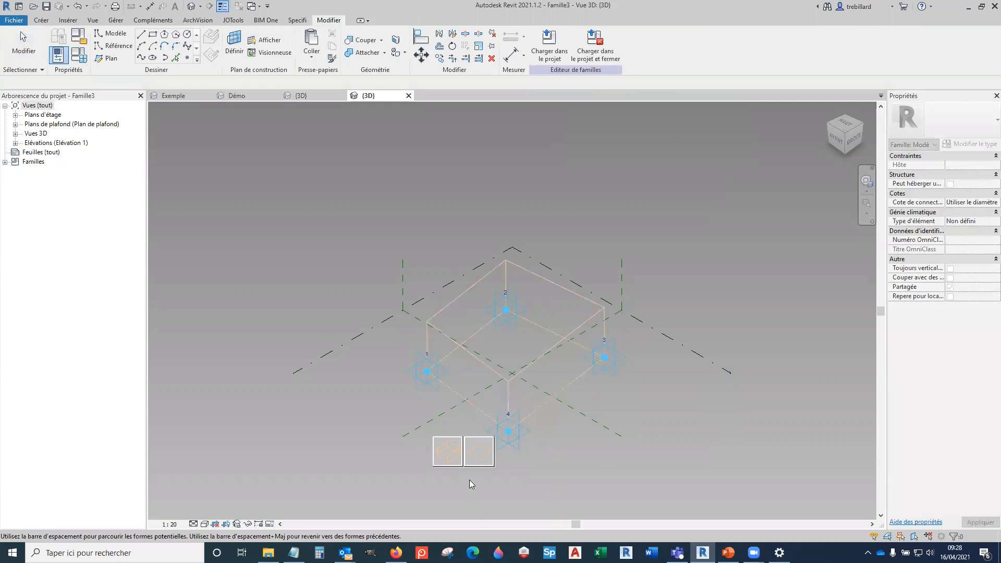
click(454, 456)
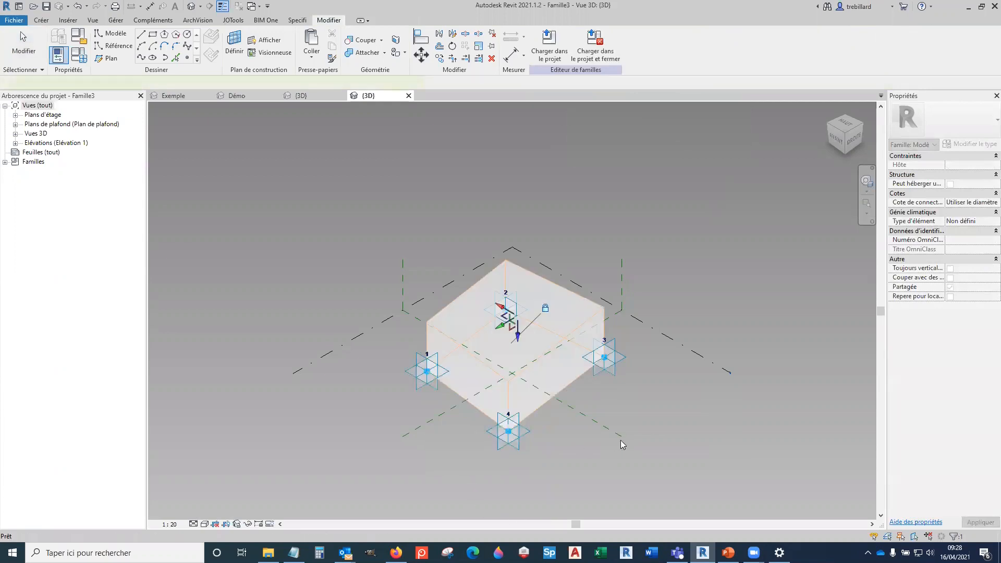
click(700, 446)
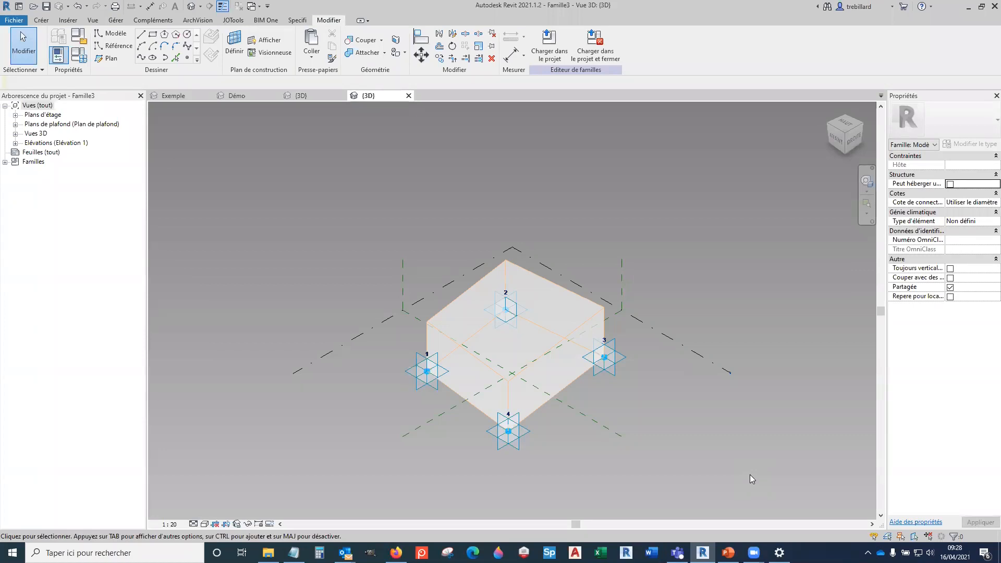
Step: Associate the void's Décalage positif with a new instance family parameter named Epaisseur vide, grouped under Cotes
click(573, 330)
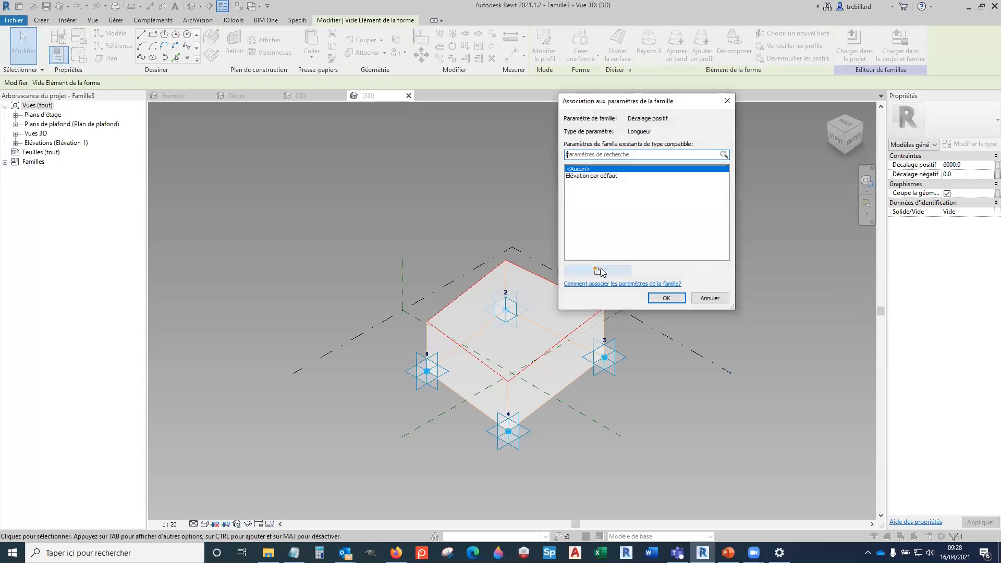
click(602, 271)
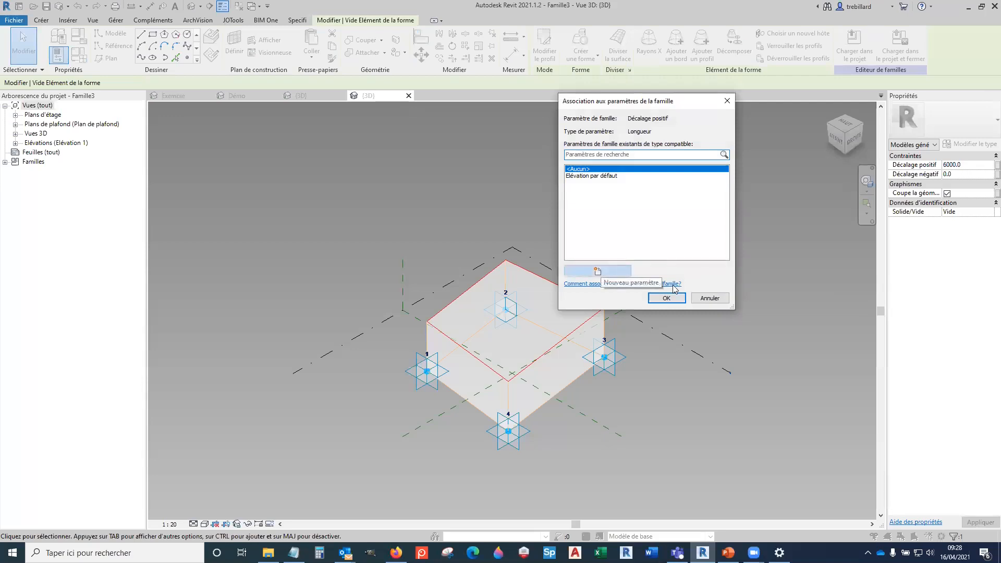
text(Epaiss)
text(eur)
text( mur)
key(BackSpace)
key(BackSpace)
text(vide)
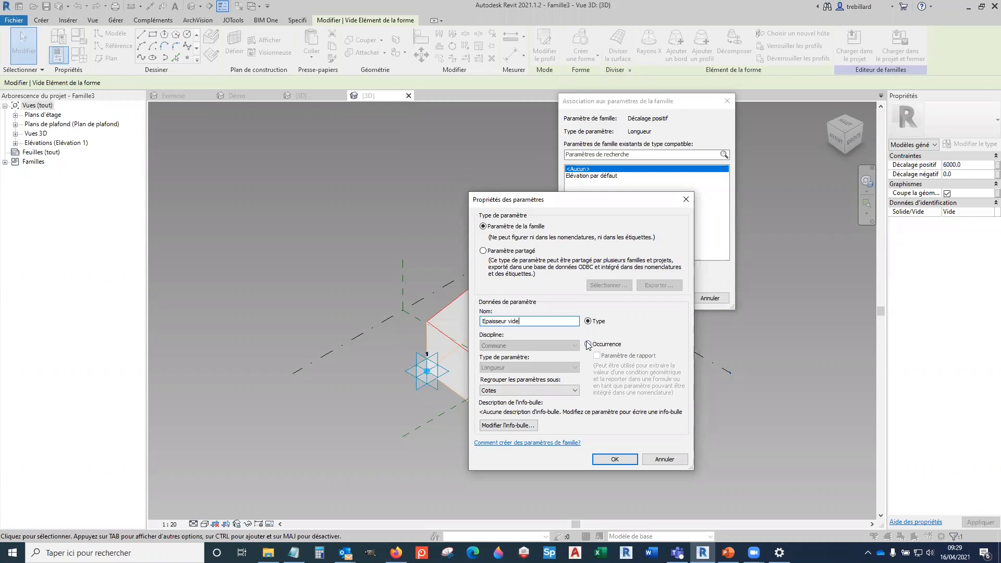
click(588, 345)
click(616, 460)
click(666, 295)
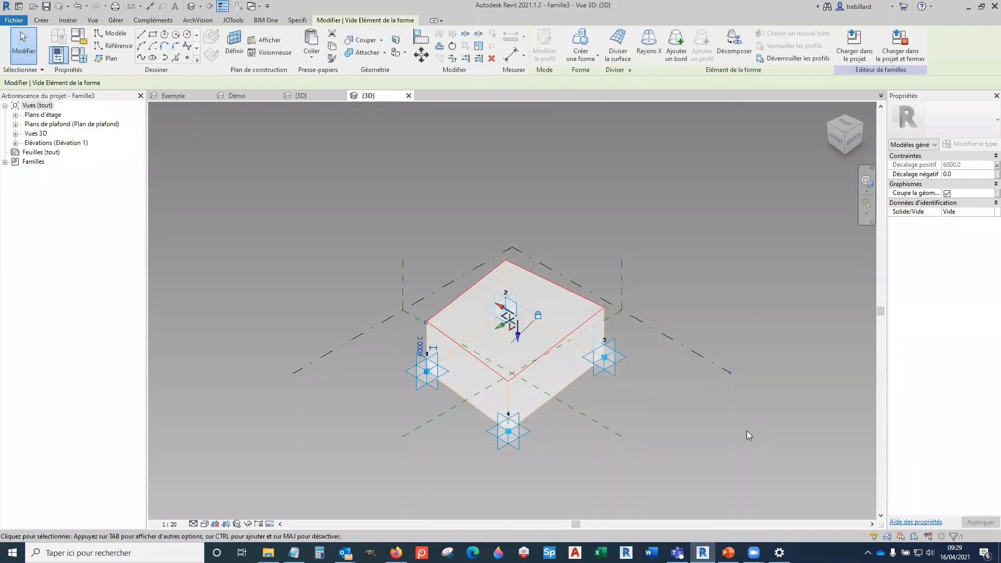
key(Escape)
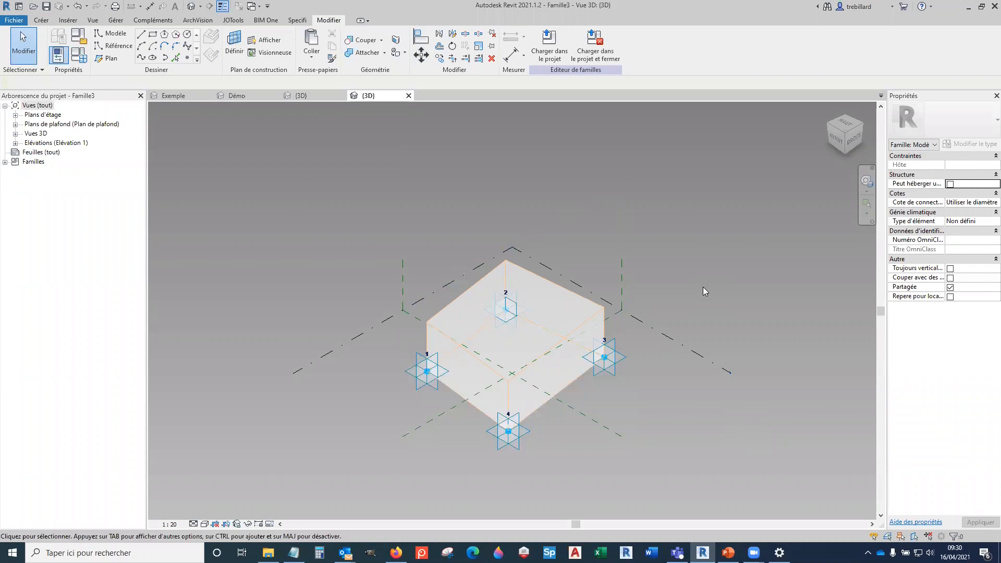
Step: Enable Couper avec des vides une fois chargée in the family category and parameters
click(85, 40)
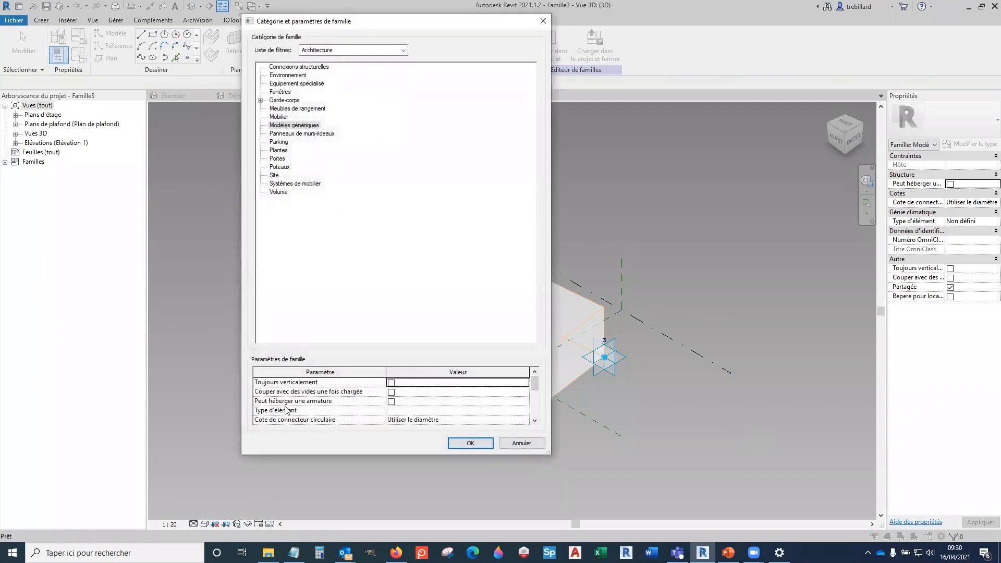
click(391, 393)
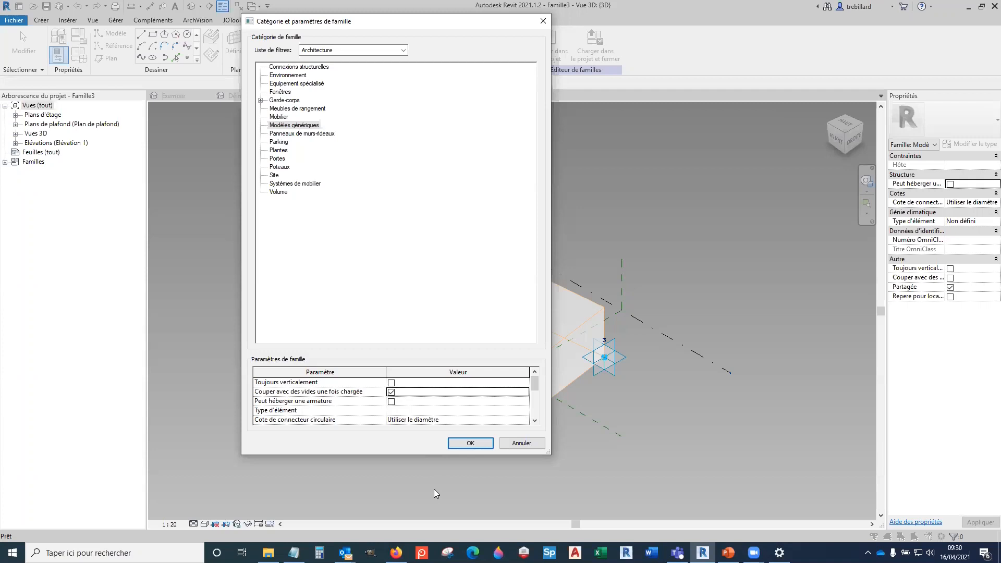
click(451, 446)
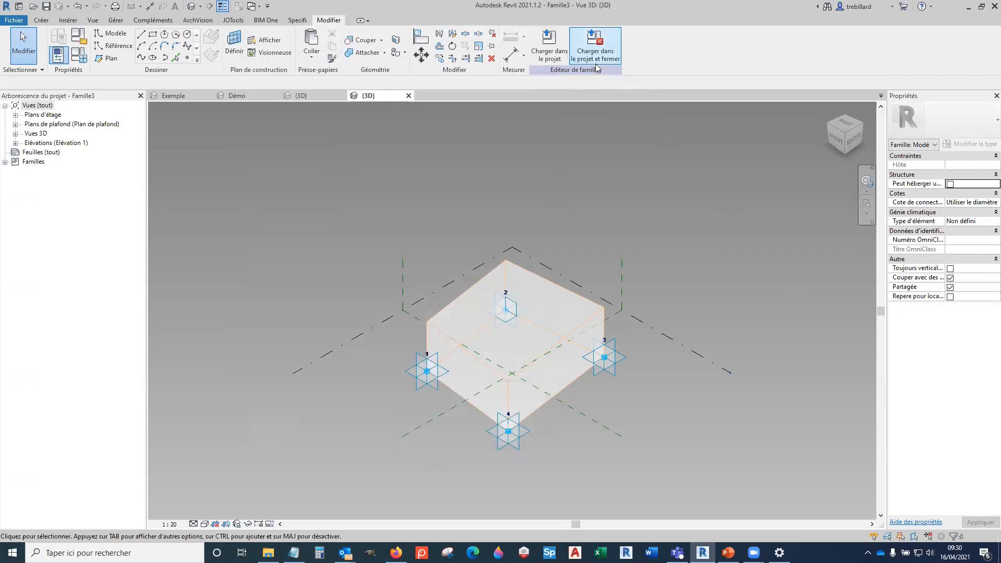
Step: Load the family into the Webinaire project and close it, saving it as Vide adaptatif in the Familles adaptatives folder
click(595, 44)
click(524, 354)
key(Return)
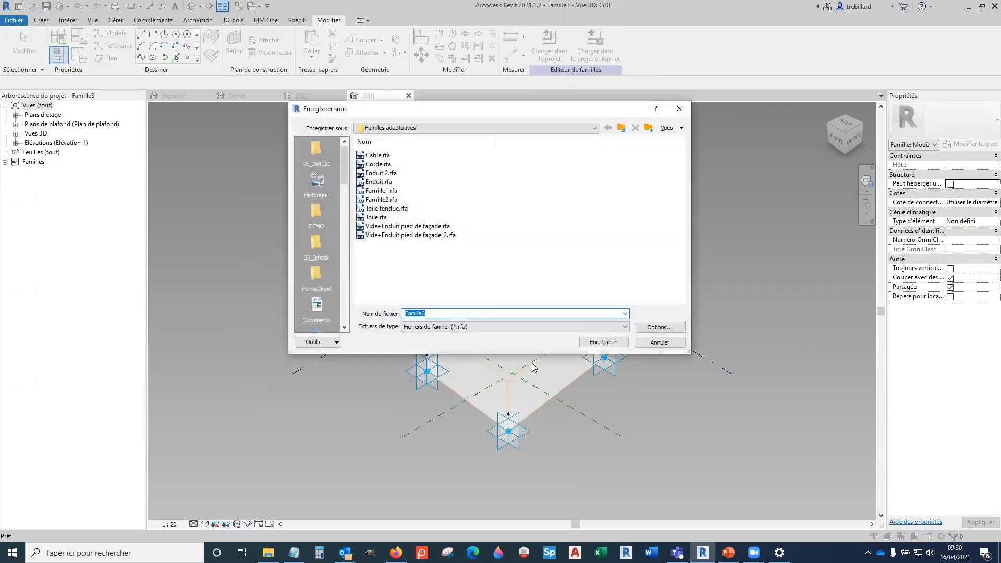
text(Vide)
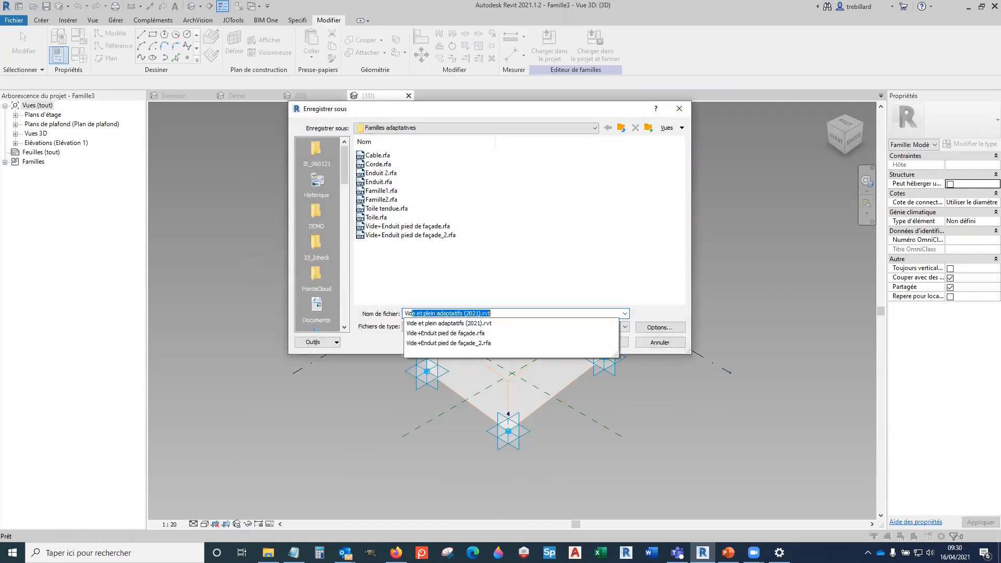
text(adaptat)
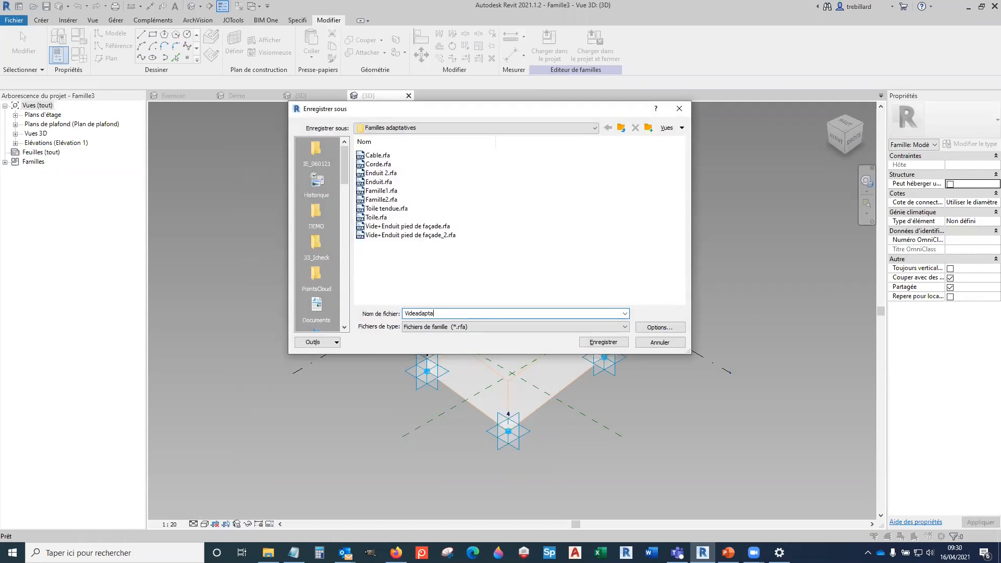
key(BackSpace)
key(BackSpace)
key(BackSpace)
key(BackSpace)
key(BackSpace)
key(BackSpace)
text(adapta)
key(Return)
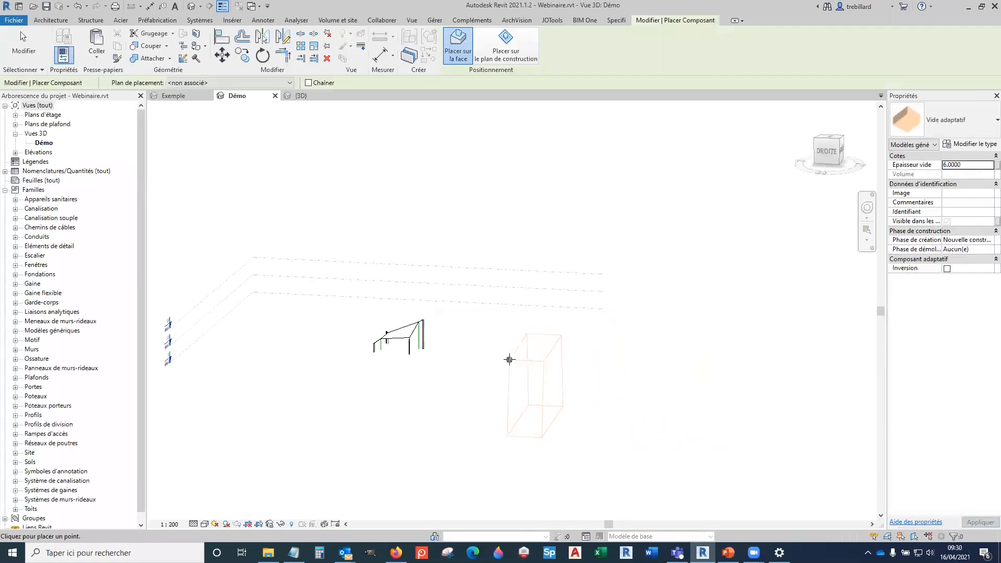
scroll(457, 345, up, 2)
scroll(457, 346, up, 2)
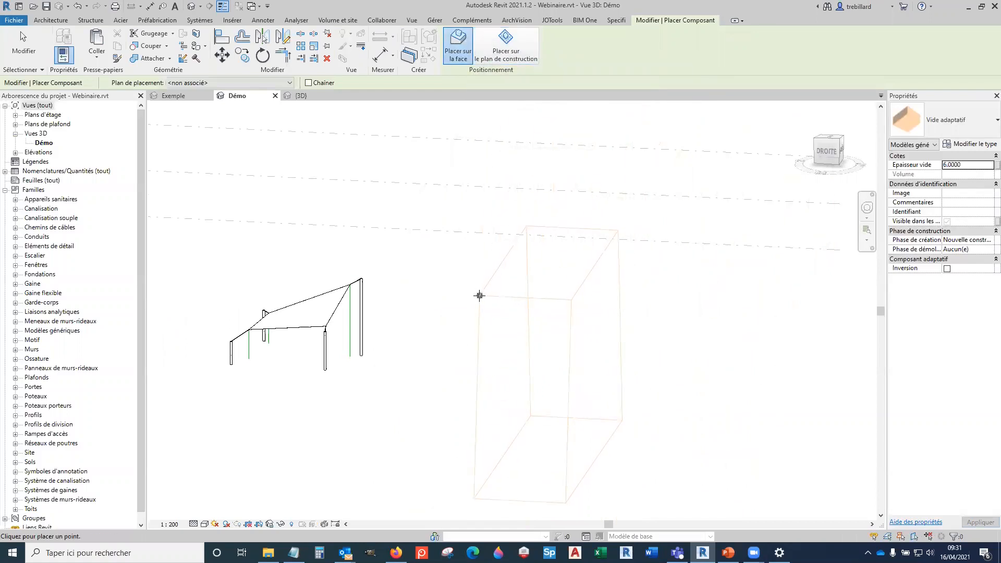
key(Escape)
key(Escape)
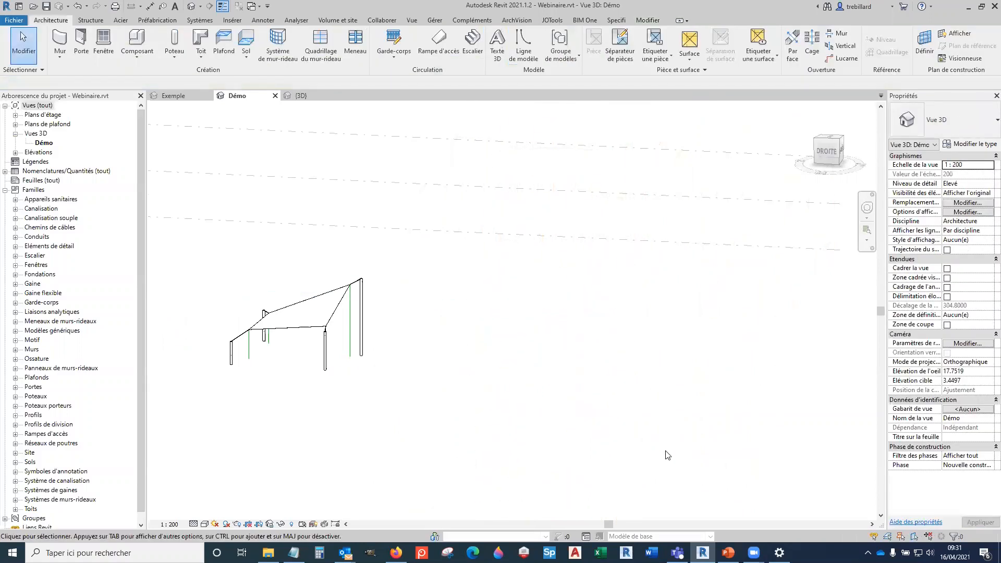
Step: Draw a straight Générique - Ext. 200 mm architectural wall on Niveau 0 beside the tensile canopy structure
click(60, 57)
click(79, 73)
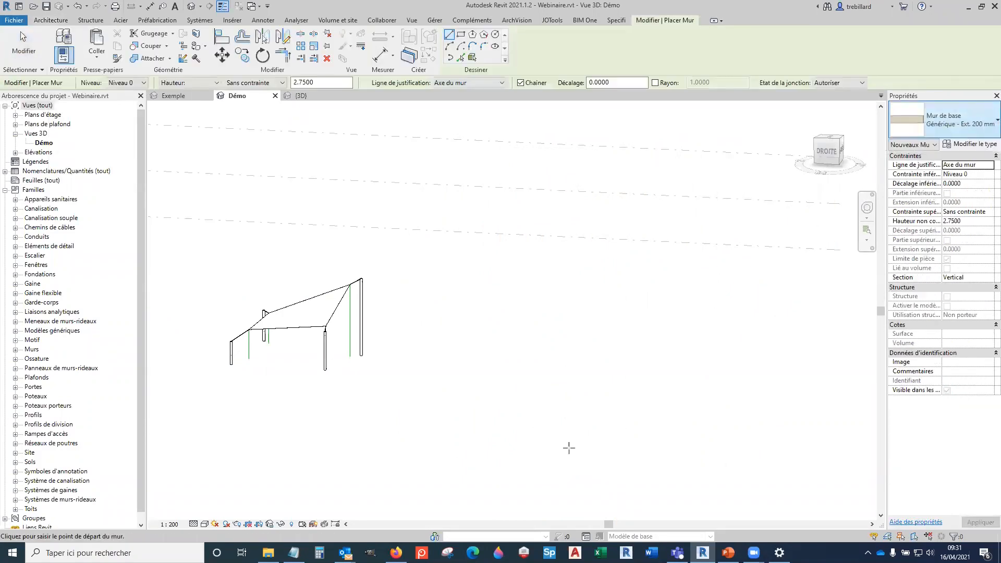
click(470, 356)
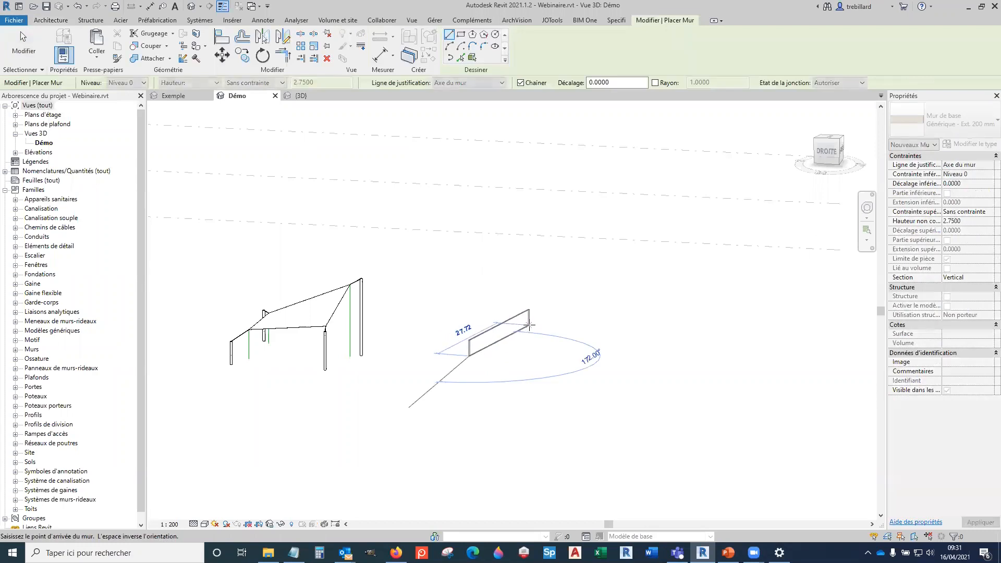
click(522, 330)
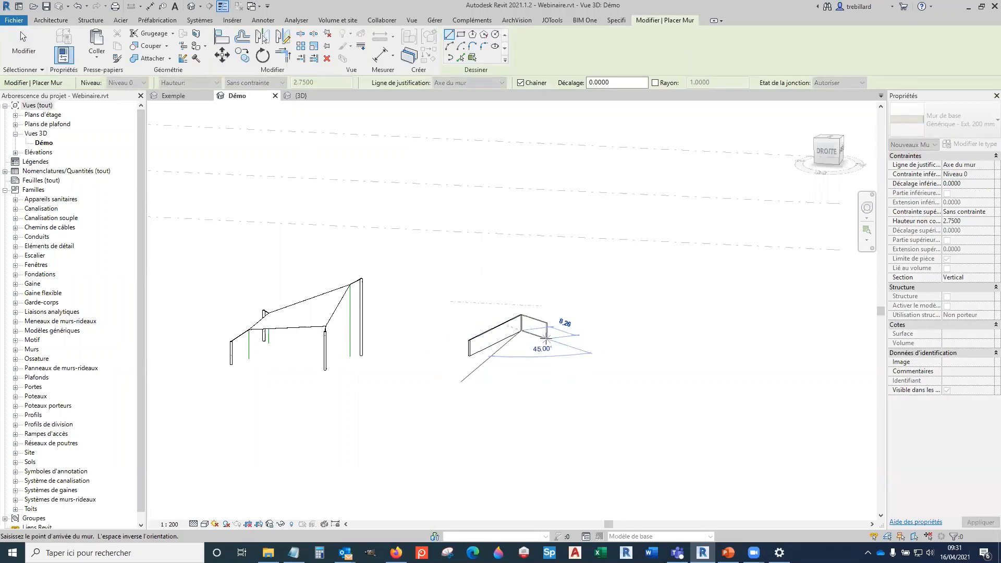
scroll(470, 328, down, 2)
key(Escape)
key(Escape)
Step: Raise the top of the new wall by stretching its height upward
click(457, 316)
drag(445, 311, 445, 290)
click(497, 335)
scroll(497, 333, up, 2)
shift+middle_drag(538, 335, 760, 353)
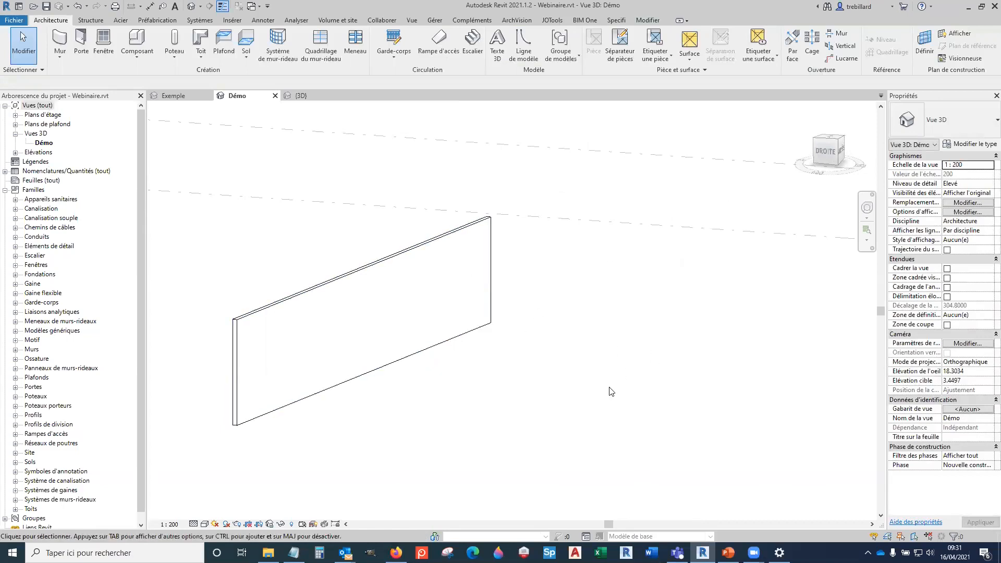
Step: Start placing the Vide adaptatif type from the project's Modèles génériques families
click(137, 55)
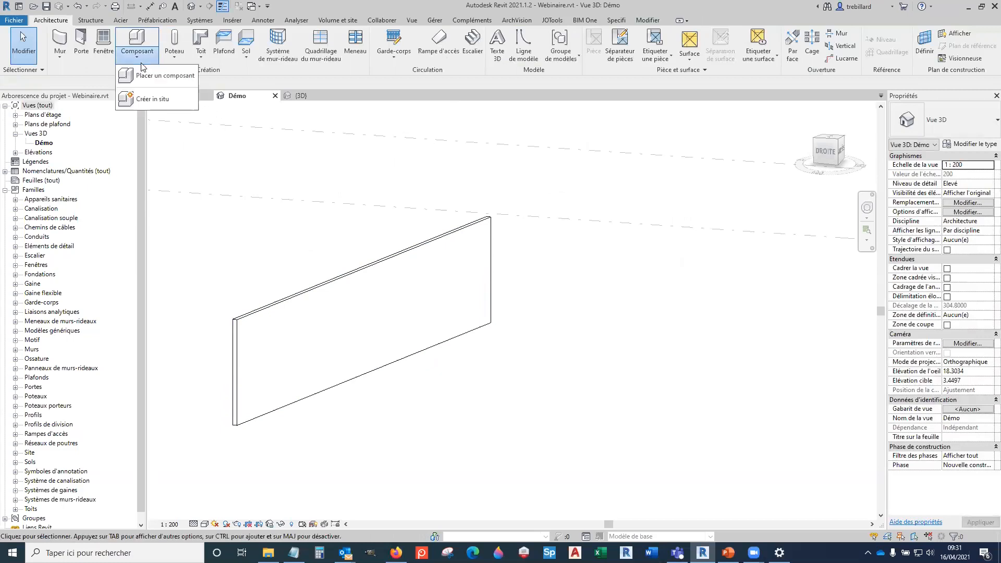
click(196, 244)
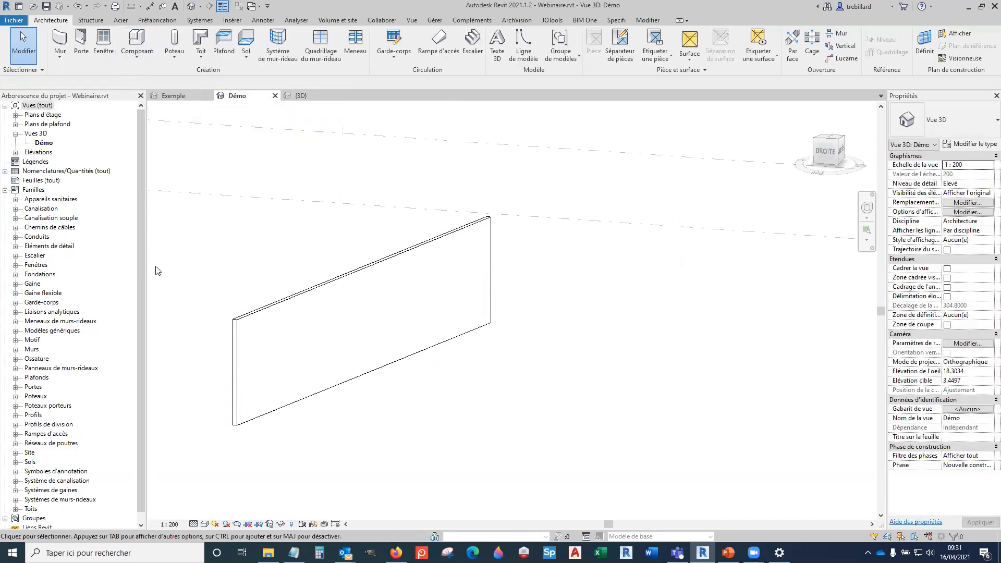
scroll(78, 253, down, 1)
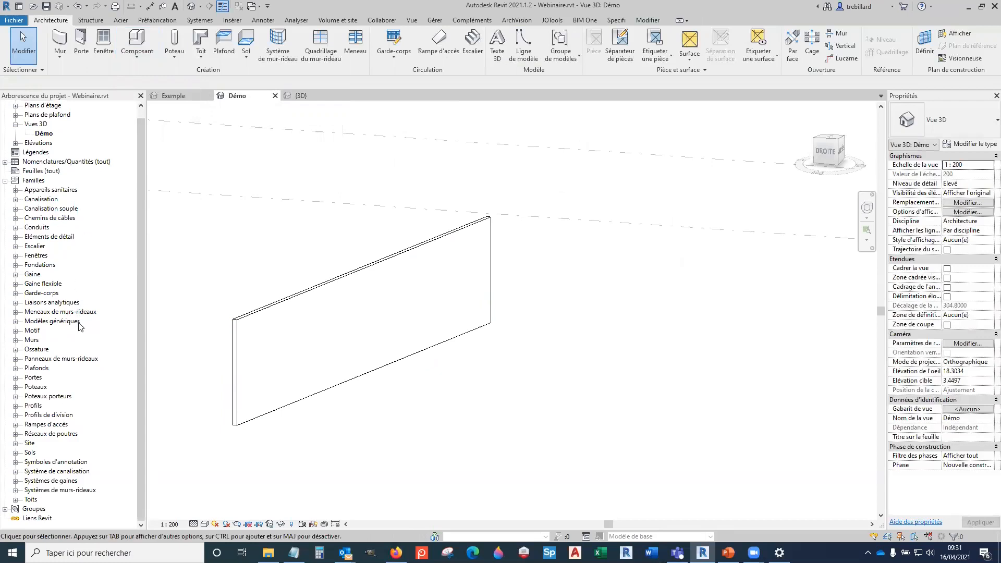
click(16, 322)
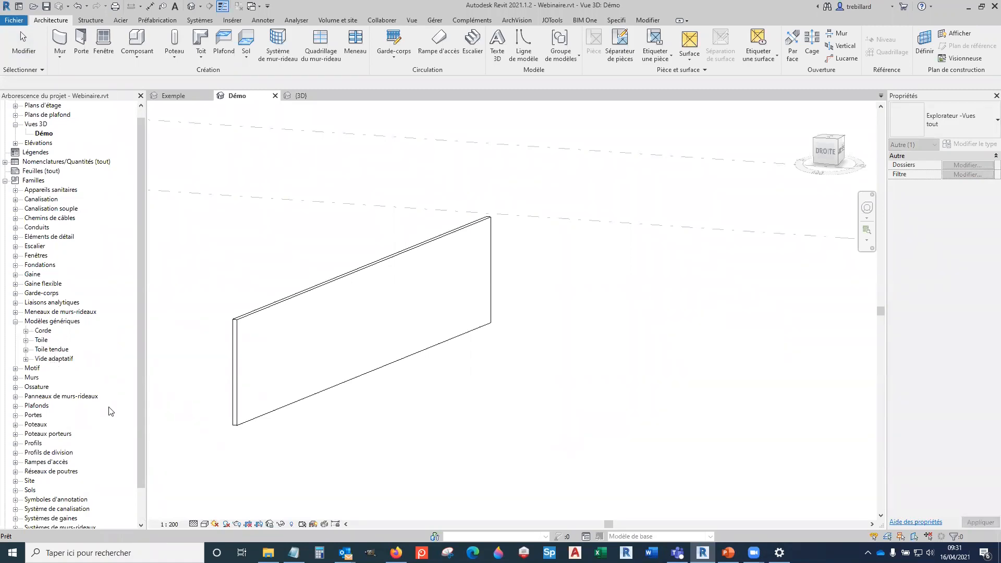
click(26, 359)
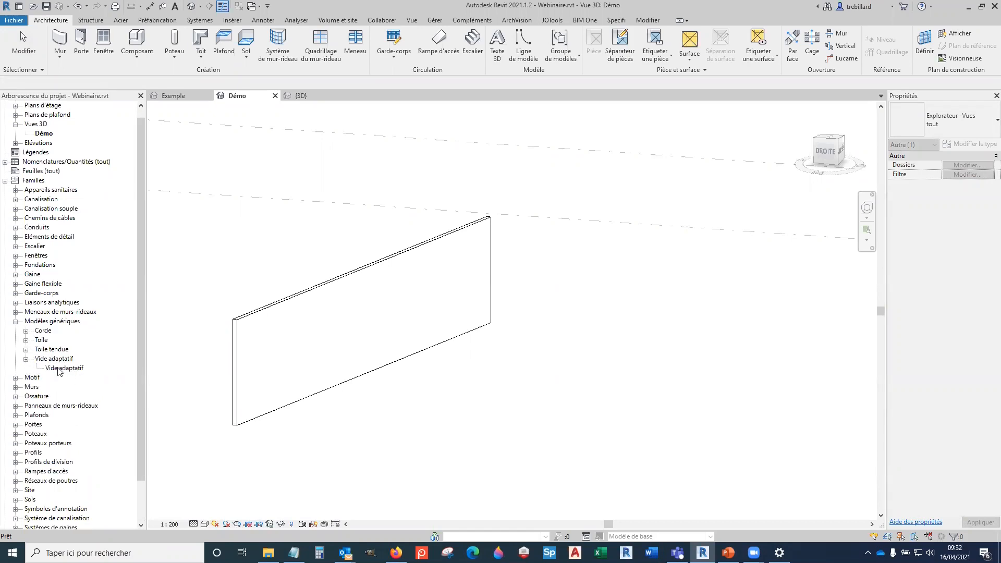
drag(61, 373, 350, 335)
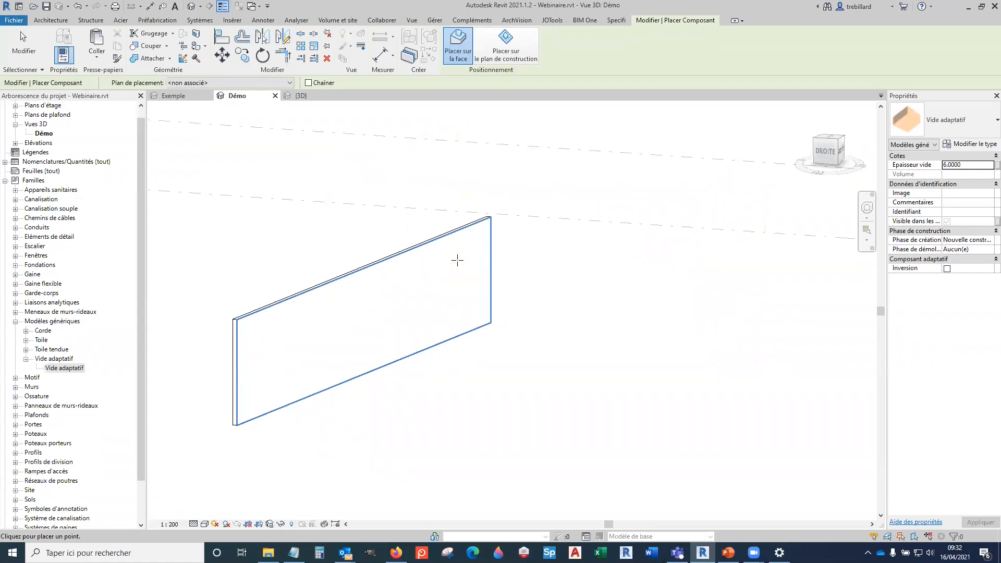
Step: Place the first adaptive void by setting its four points on the wall's front face, near the upper corner of the wall's far end
scroll(443, 243, up, 3)
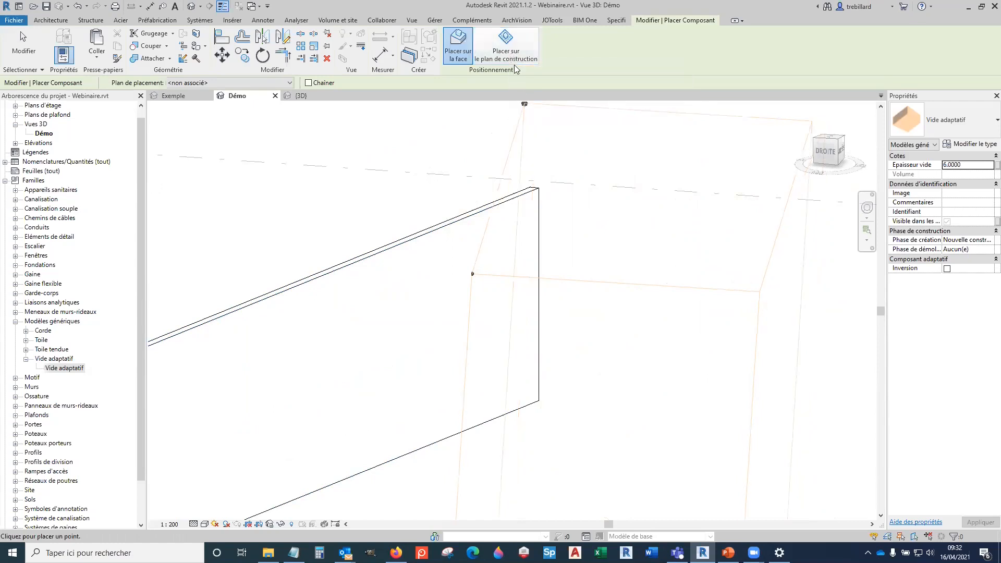
scroll(542, 126, down, 1)
scroll(542, 125, down, 2)
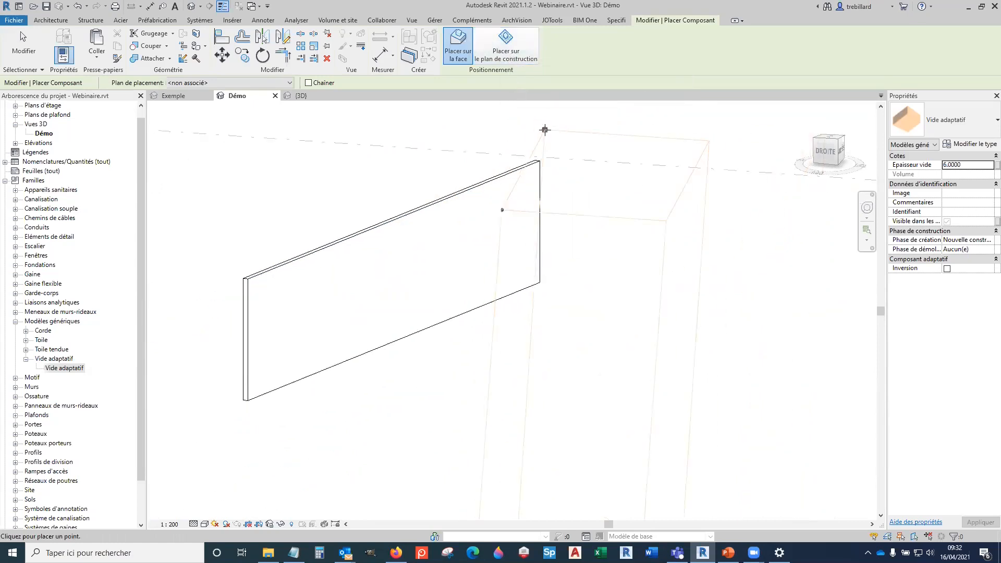
scroll(490, 217, up, 2)
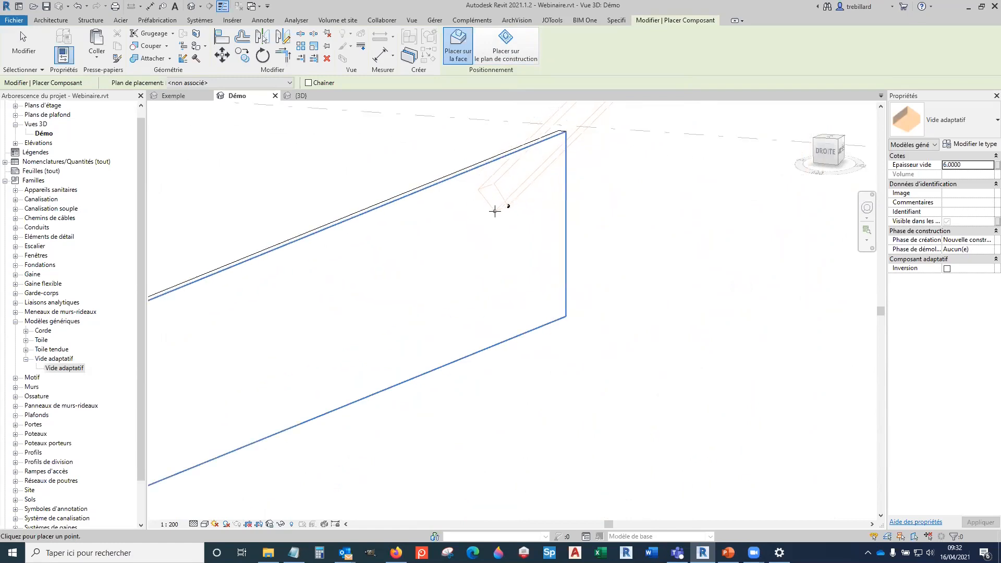
click(495, 211)
click(514, 222)
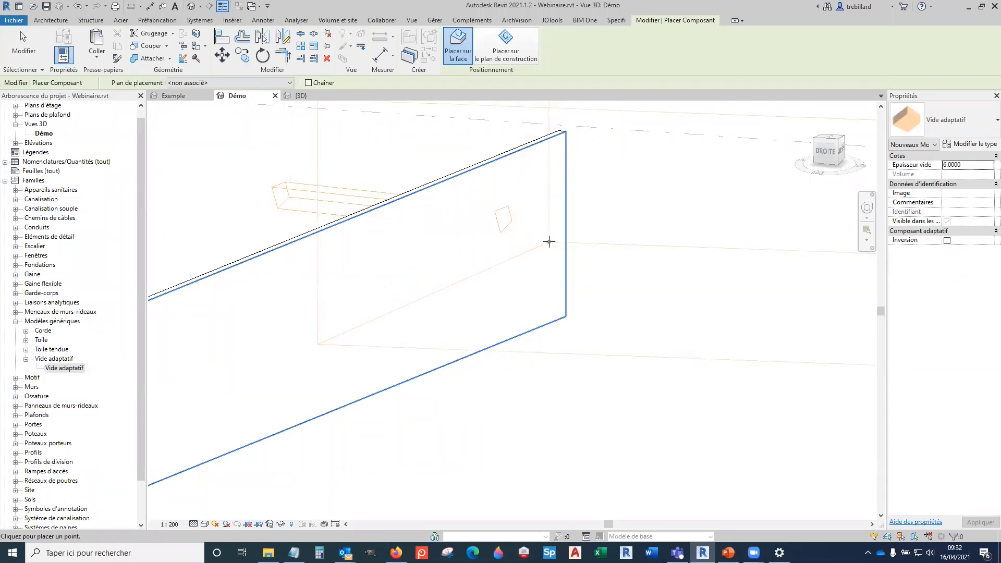
key(Escape)
key(Escape)
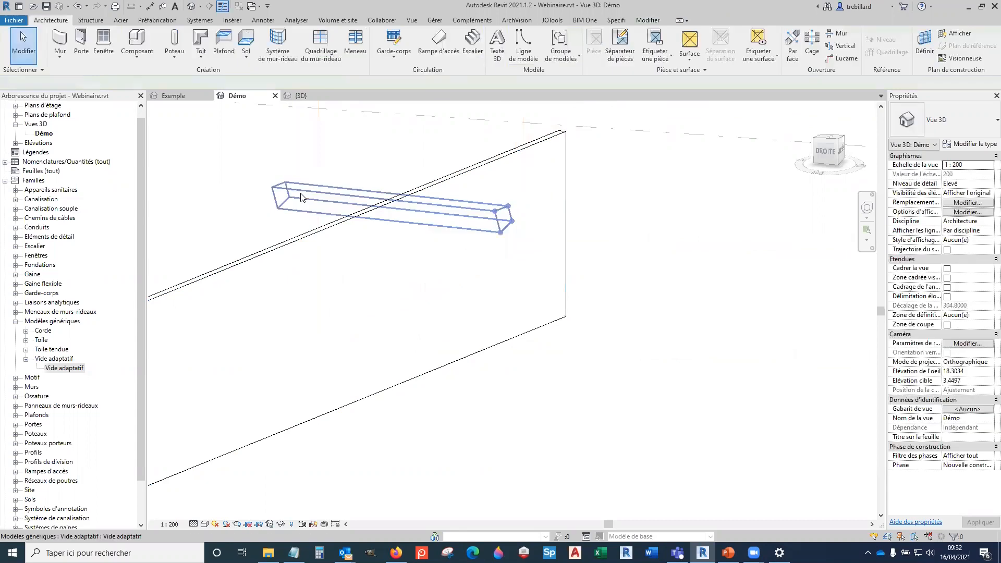
Step: Create a similar adaptive void from the first one, placing its four points right beside it on the wall's face
click(301, 197)
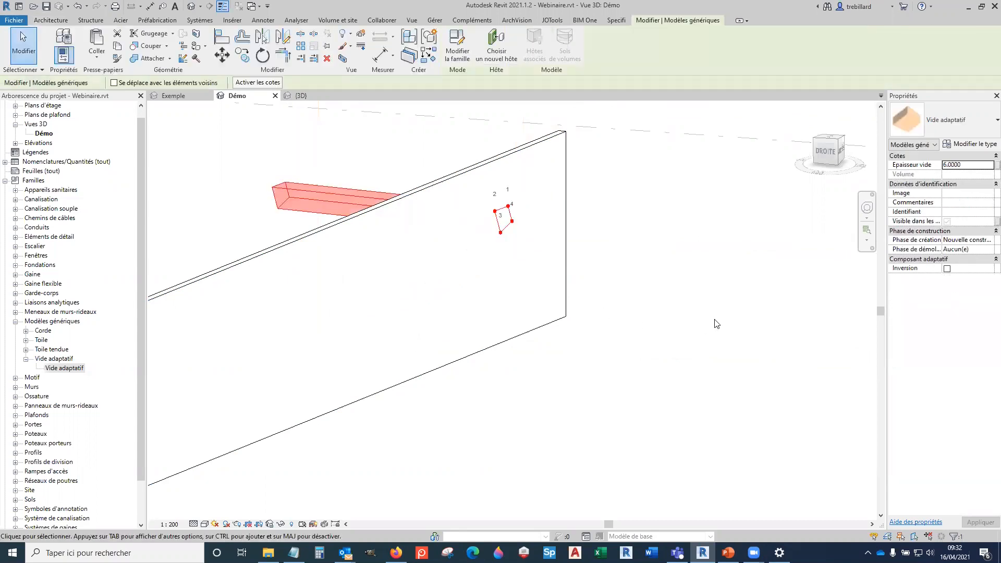
click(582, 395)
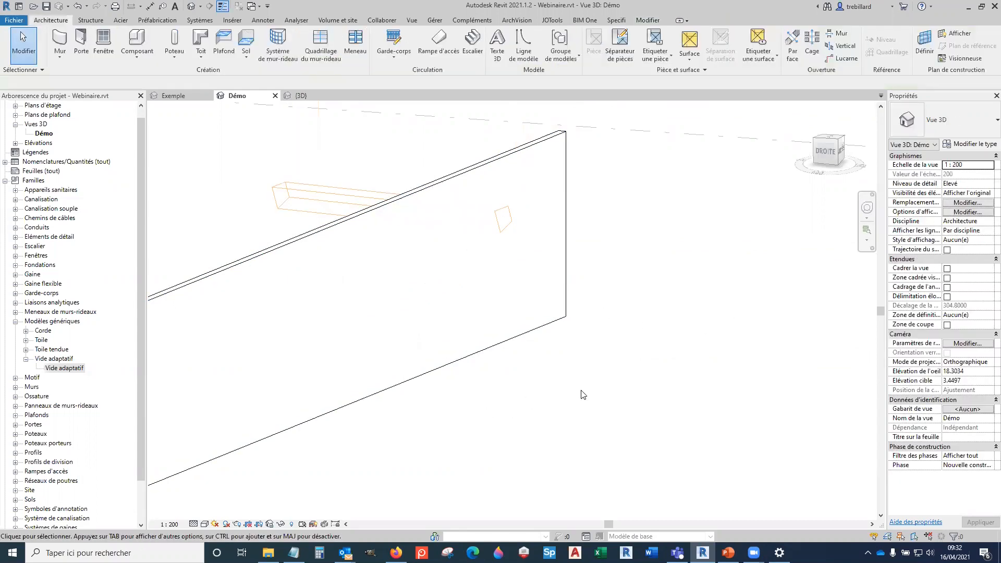
click(502, 218)
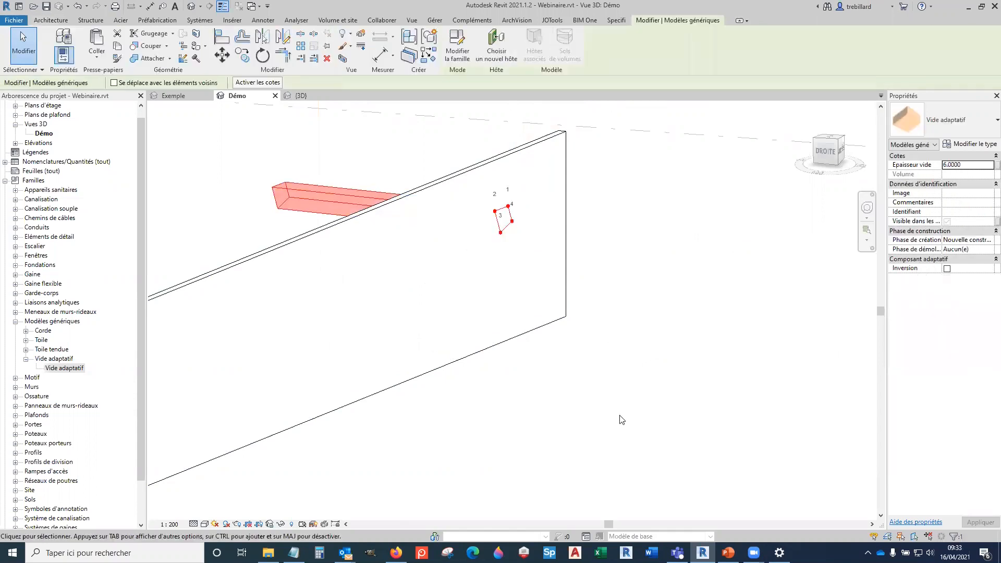
click(427, 63)
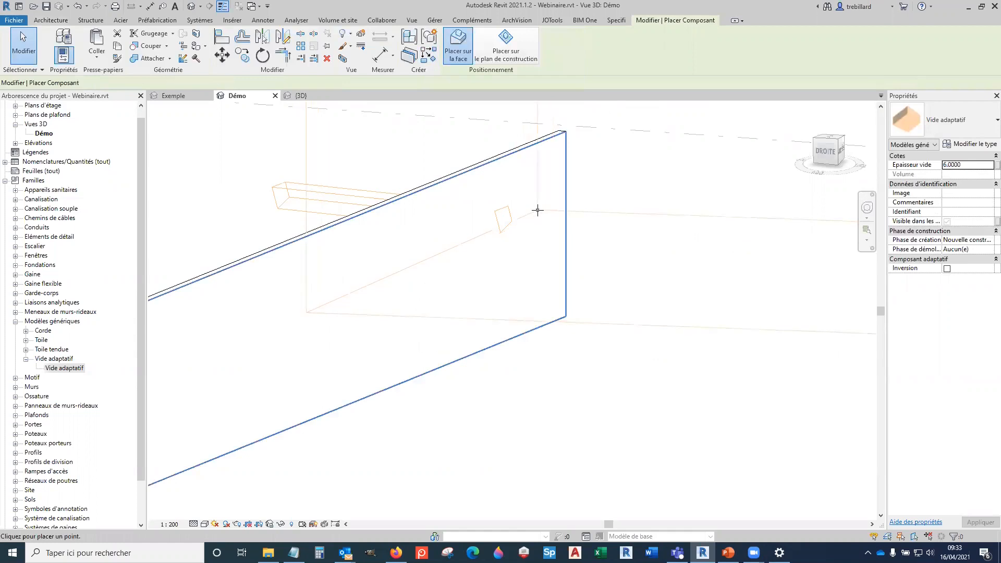
scroll(521, 208, up, 3)
click(469, 195)
click(482, 232)
click(514, 255)
click(526, 212)
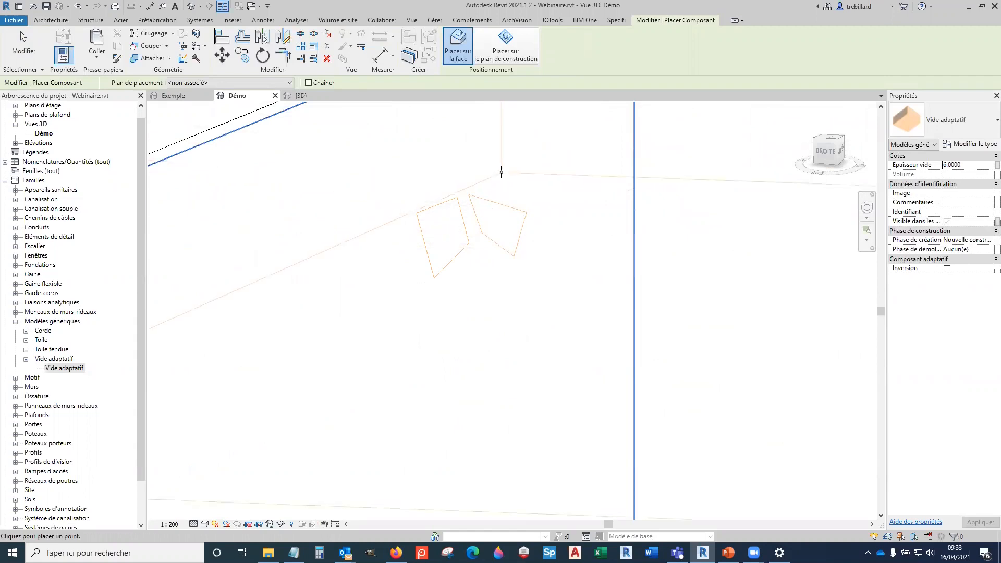
Step: Place a third four-point adaptive void on the wall's face, below and apart from the first two, and finish placing
scroll(534, 172, down, 3)
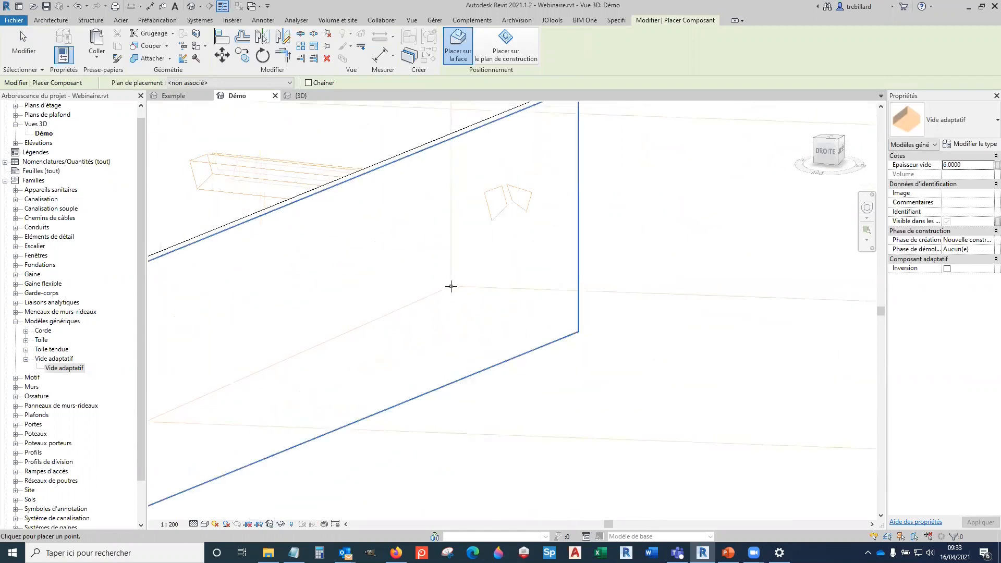
click(427, 275)
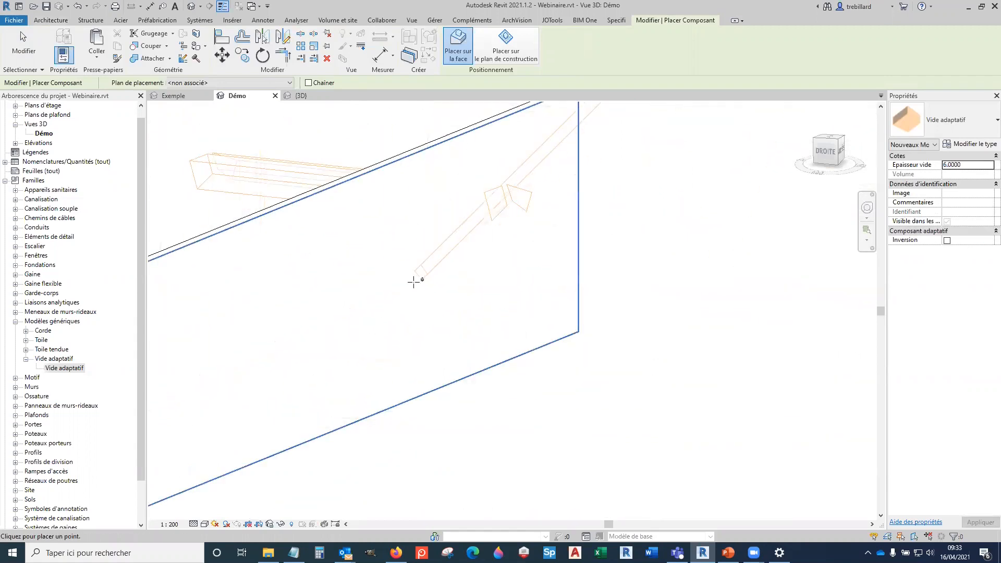
click(403, 282)
click(394, 259)
click(422, 238)
scroll(505, 287, down, 1)
key(Escape)
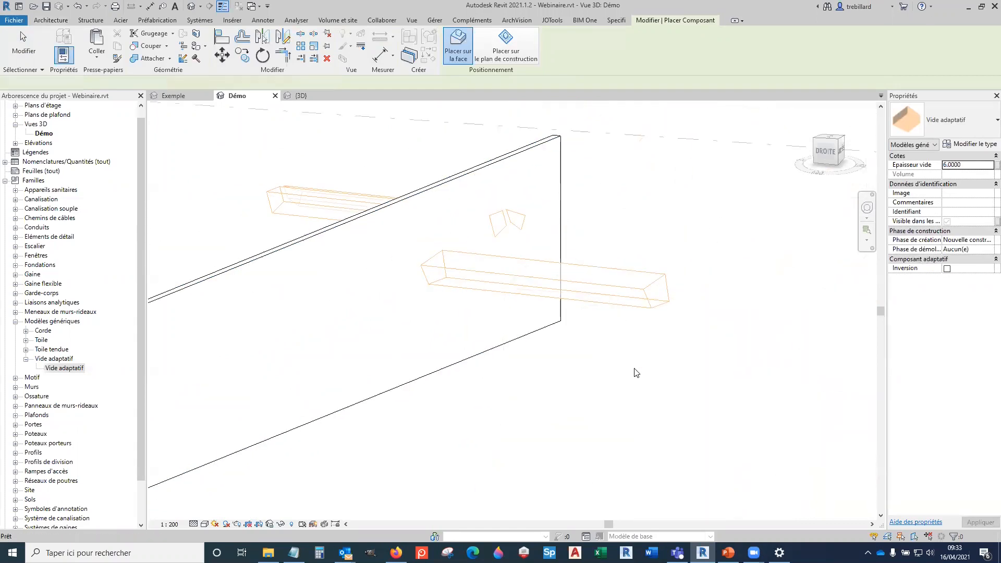
Step: Set the Epaisseur vide of the third void, which projects from the wall's front, to -0.2
click(646, 311)
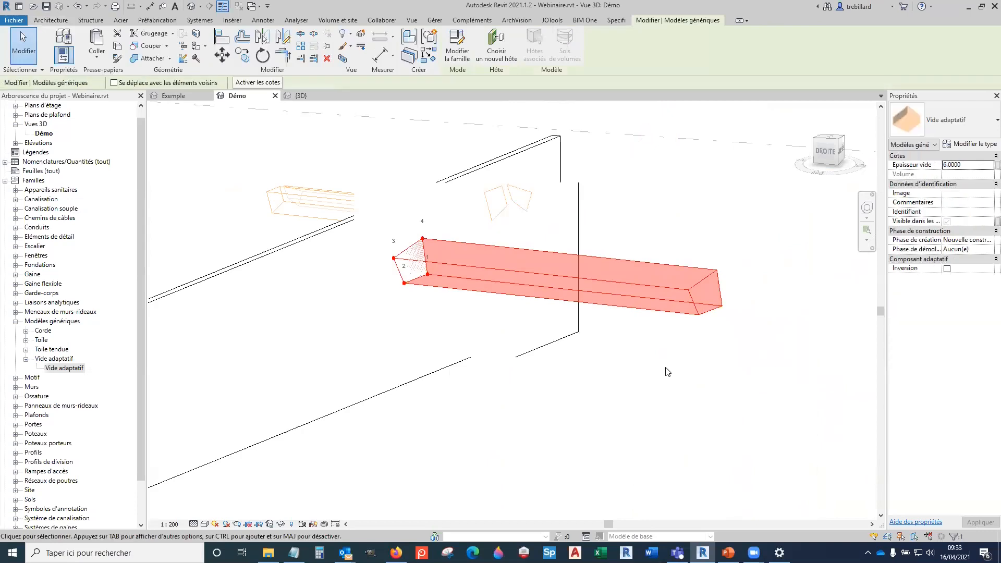
click(969, 165)
text(-0.2)
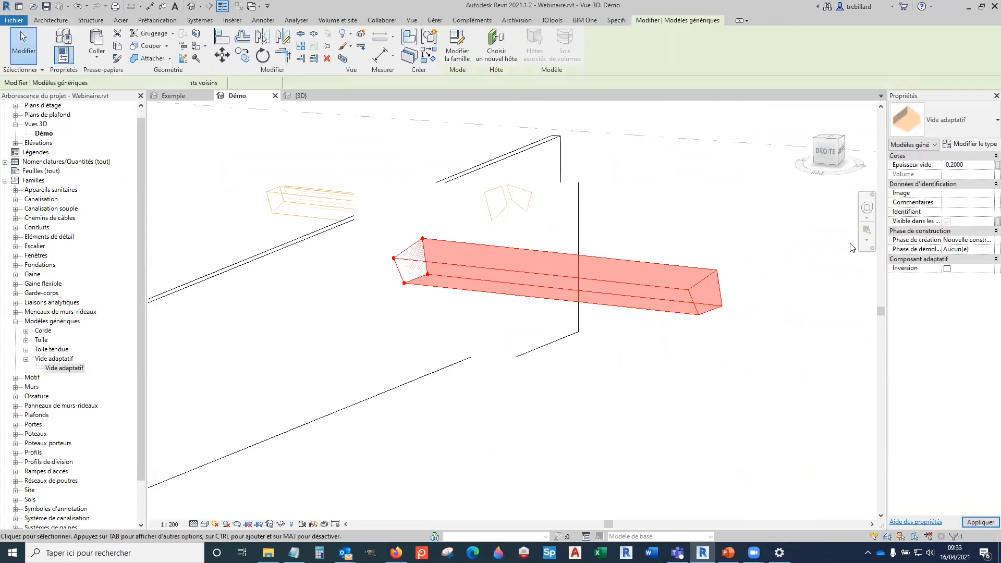
click(711, 350)
Step: Set the Epaisseur vide of both upper voids, which project behind the wall, to 0.5
scroll(681, 365, down, 2)
shift+middle_drag(379, 394, 403, 421)
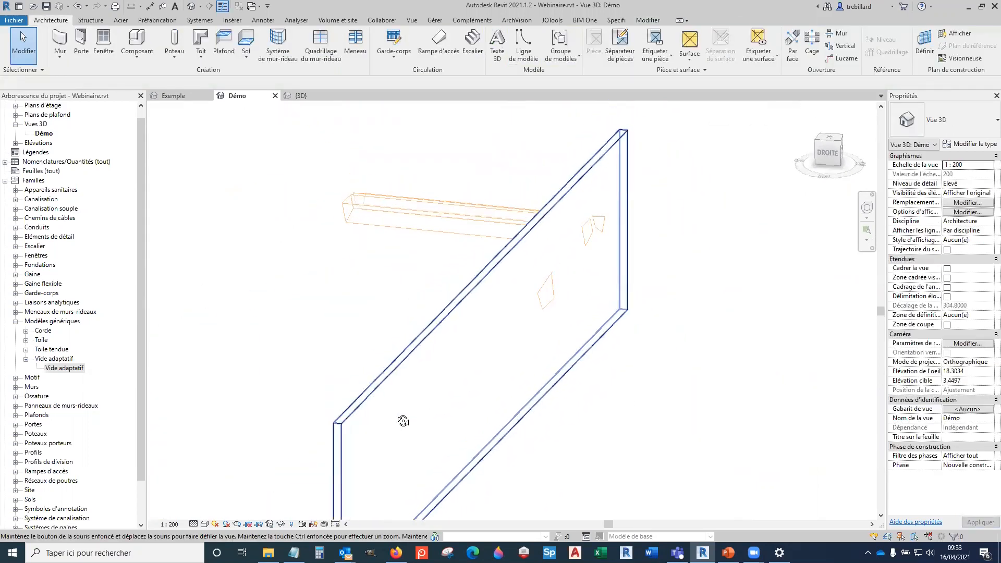
click(387, 208)
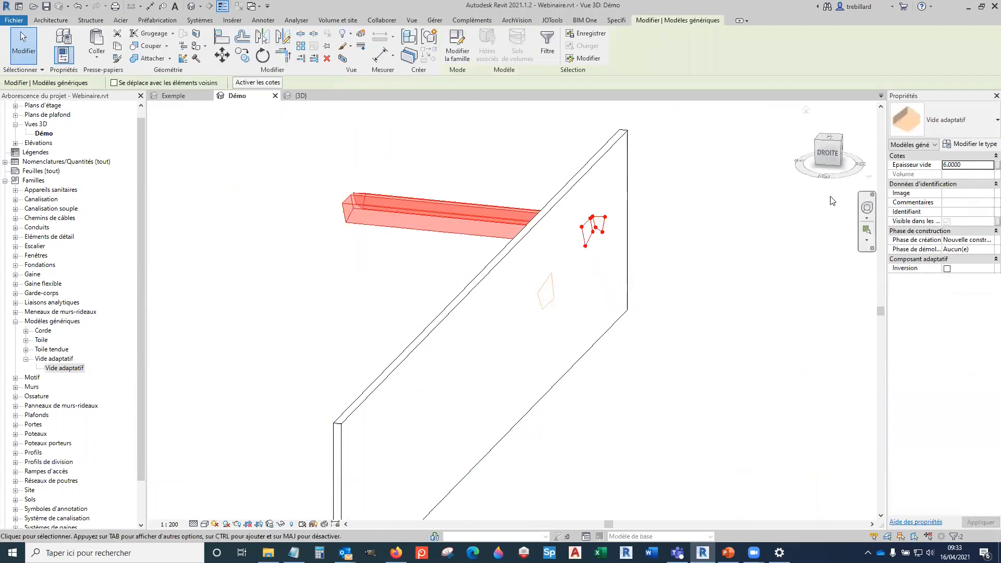
click(976, 162)
text(0.5)
key(Return)
click(709, 353)
Step: Move the third void along the wall's face to just below the two upper voids
shift+middle_drag(711, 356, 406, 334)
scroll(407, 335, up, 3)
drag(376, 276, 567, 263)
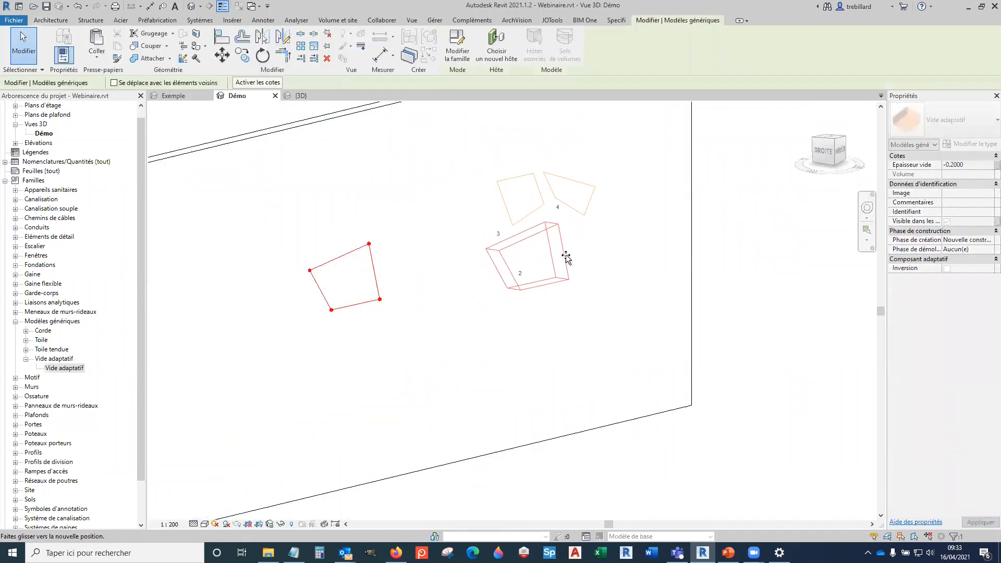
scroll(566, 262, up, 2)
key(Escape)
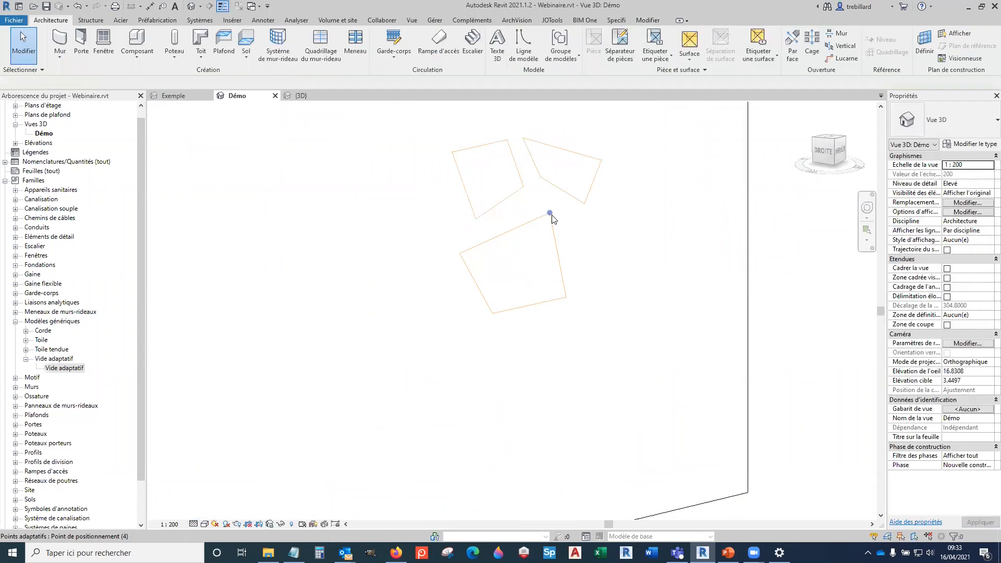
Step: Reshape the lower void by moving point 4 up towards the gap between the upper voids and point 1 outward towards the wall's end
click(568, 268)
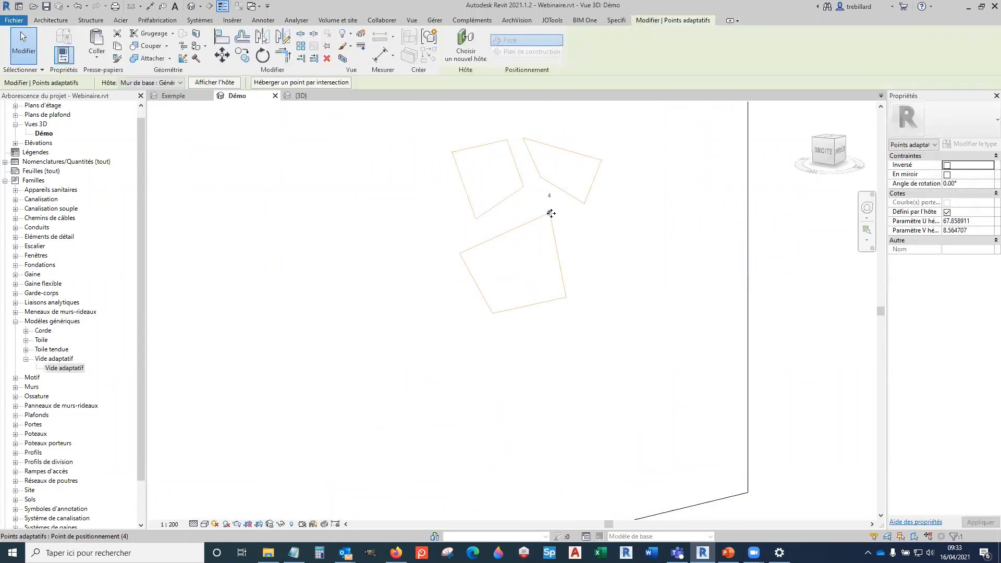
mouse_move(542, 203)
mouse_down()
mouse_move(532, 201)
mouse_move(543, 201)
mouse_up()
scroll(650, 319, down, 3)
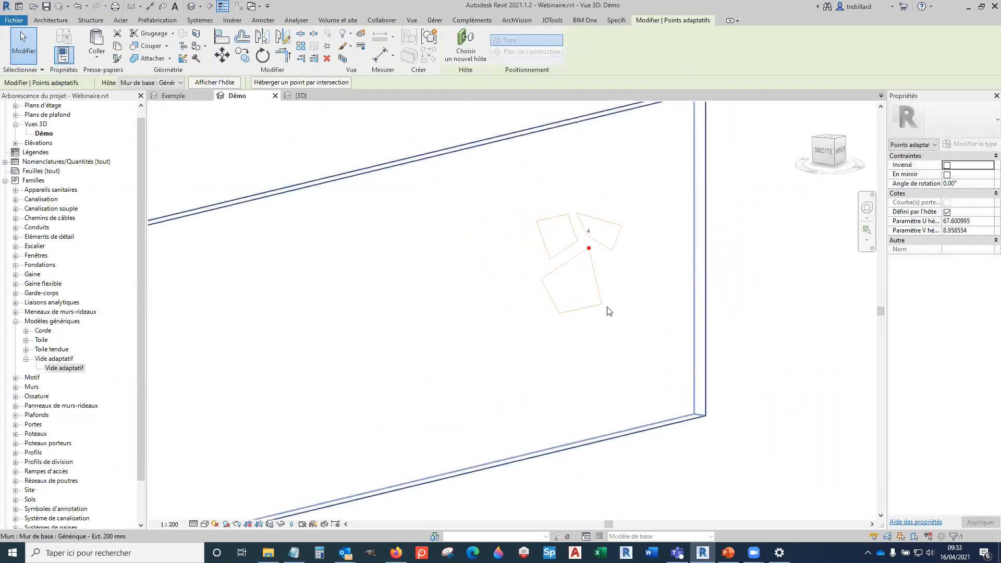
drag(602, 306, 633, 280)
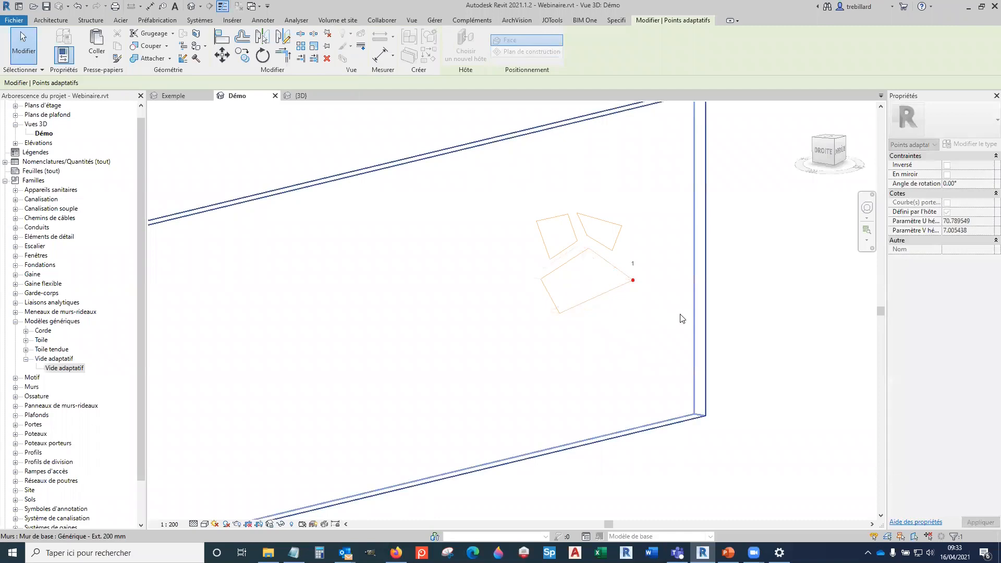
Step: Move point 3 of the lower void slightly inward and upward along the wall's face, and finish editing the void
click(542, 278)
drag(543, 278, 542, 279)
scroll(542, 279, up, 3)
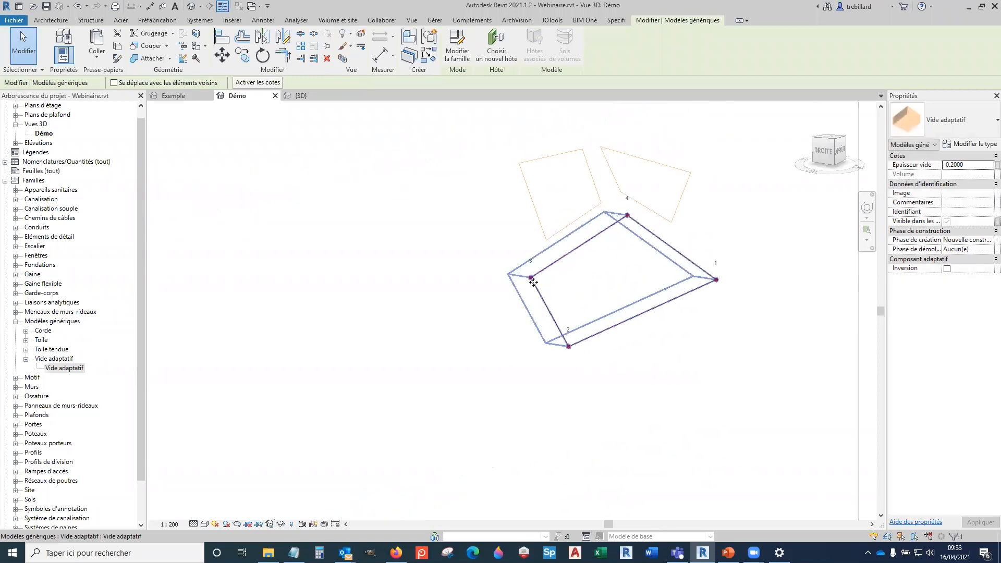
click(533, 279)
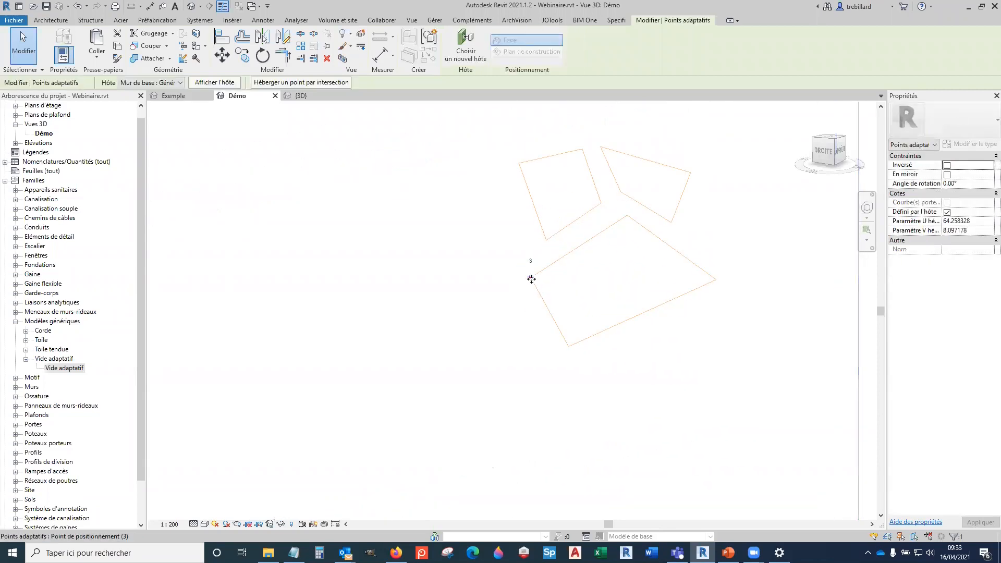
drag(546, 268, 552, 264)
scroll(552, 265, down, 2)
click(754, 309)
scroll(753, 309, down, 2)
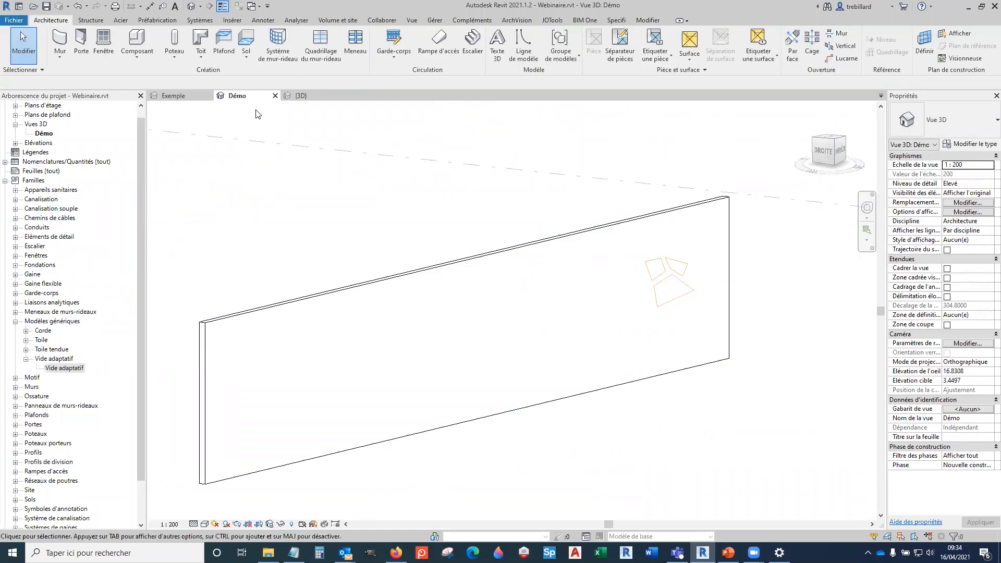
Step: Cut the wall with the three adaptive voids, using the Couper geometry command with Coupes multiples enabled
click(648, 20)
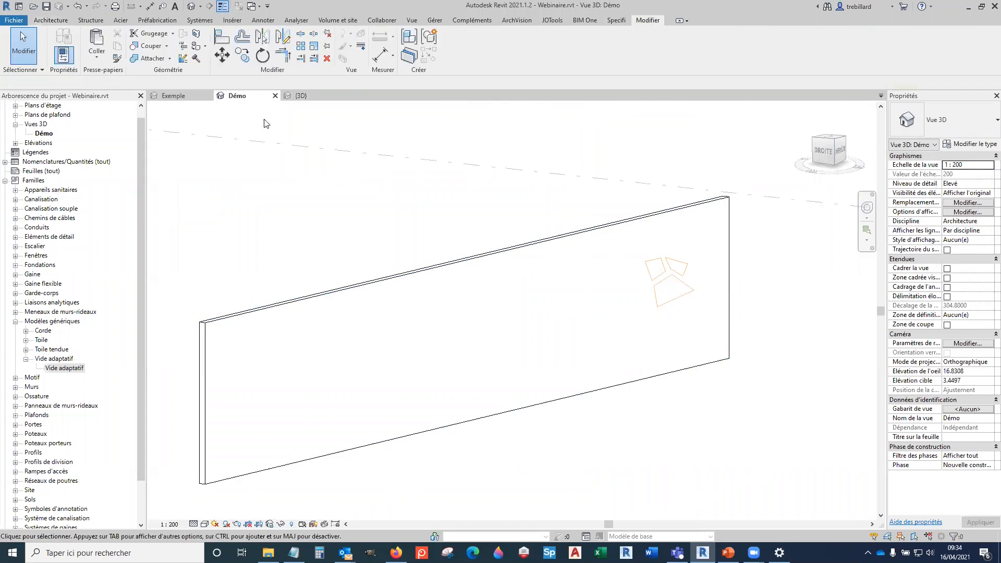
click(152, 46)
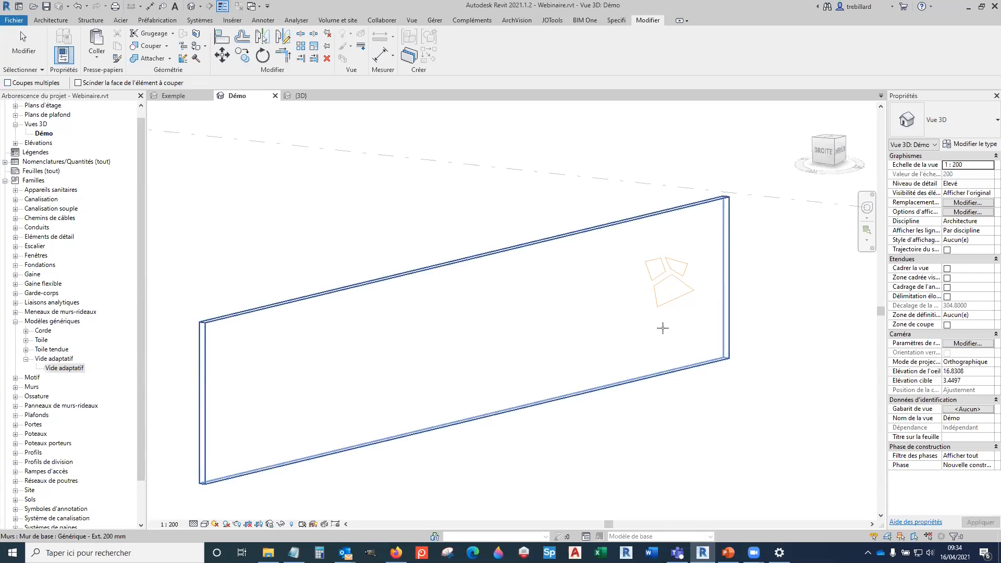
click(8, 83)
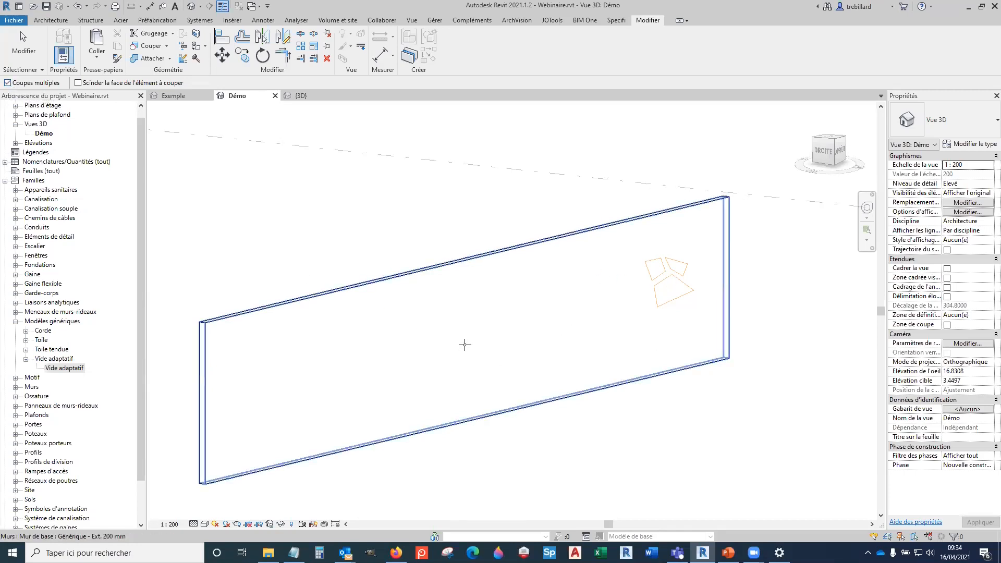
click(577, 297)
click(667, 266)
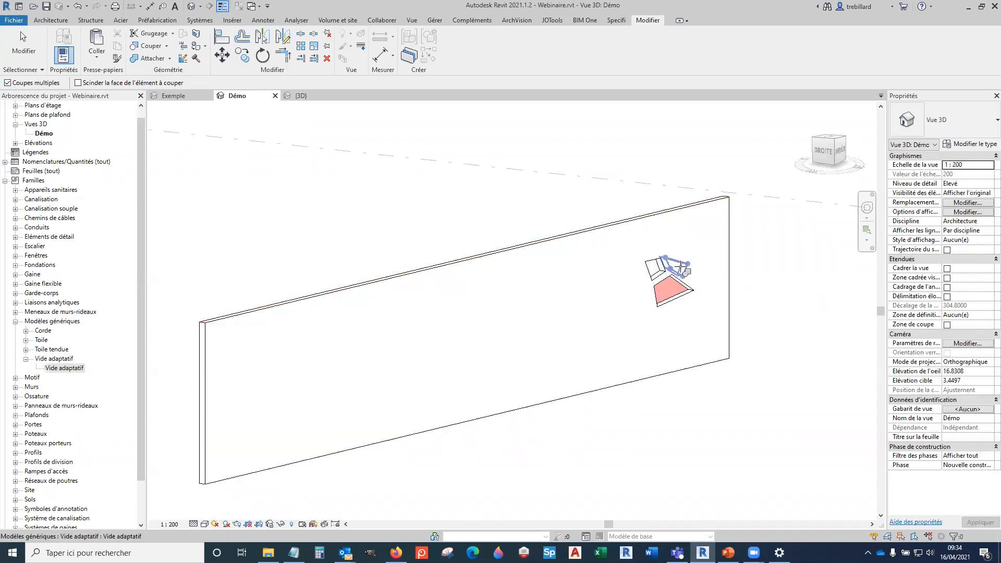
key(Escape)
Step: Stretch the upper void nearest the wall's end by moving its point 4 outward and upward on the wall's face
scroll(707, 282, up, 3)
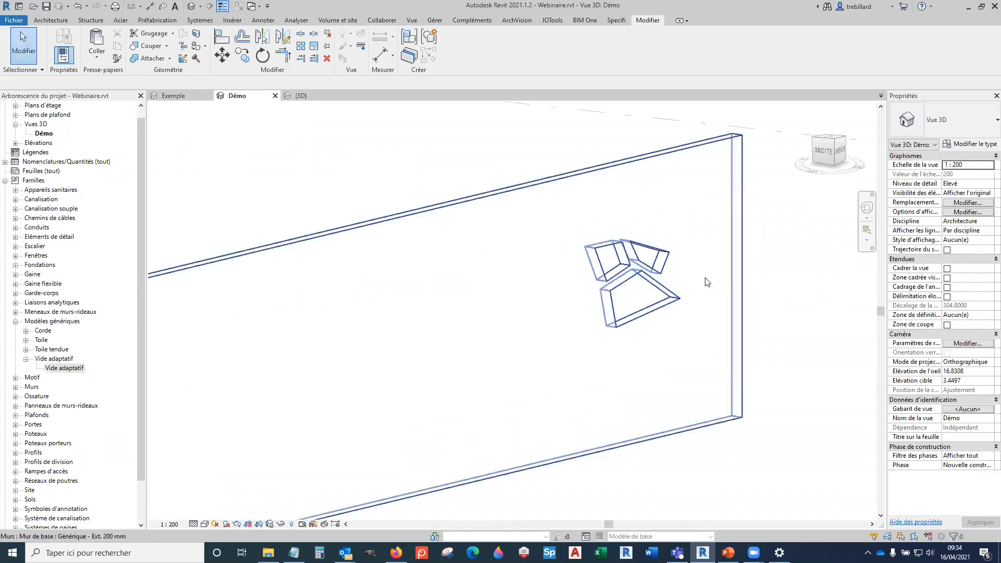
scroll(708, 282, up, 1)
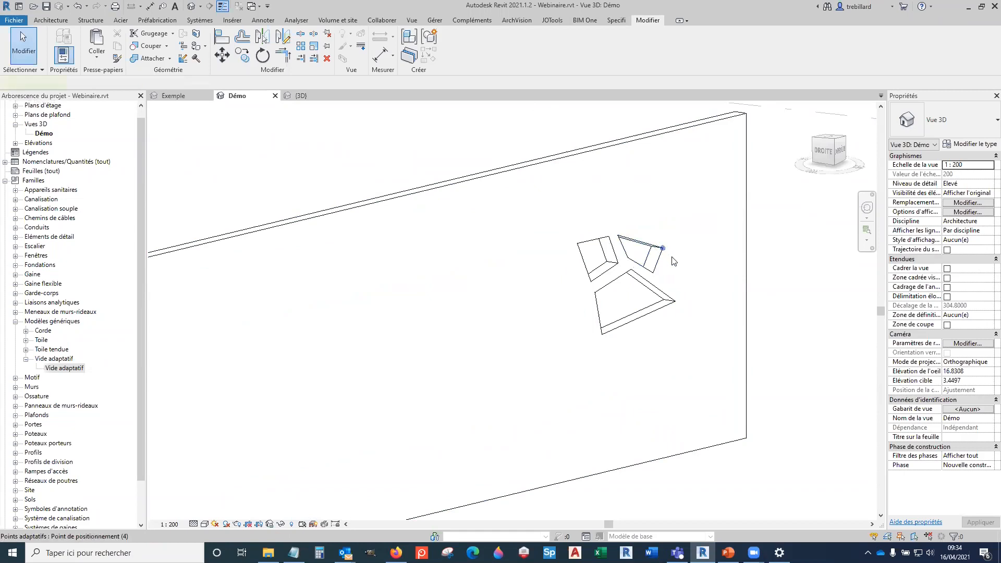
click(664, 248)
scroll(675, 249, up, 3)
drag(650, 246, 669, 227)
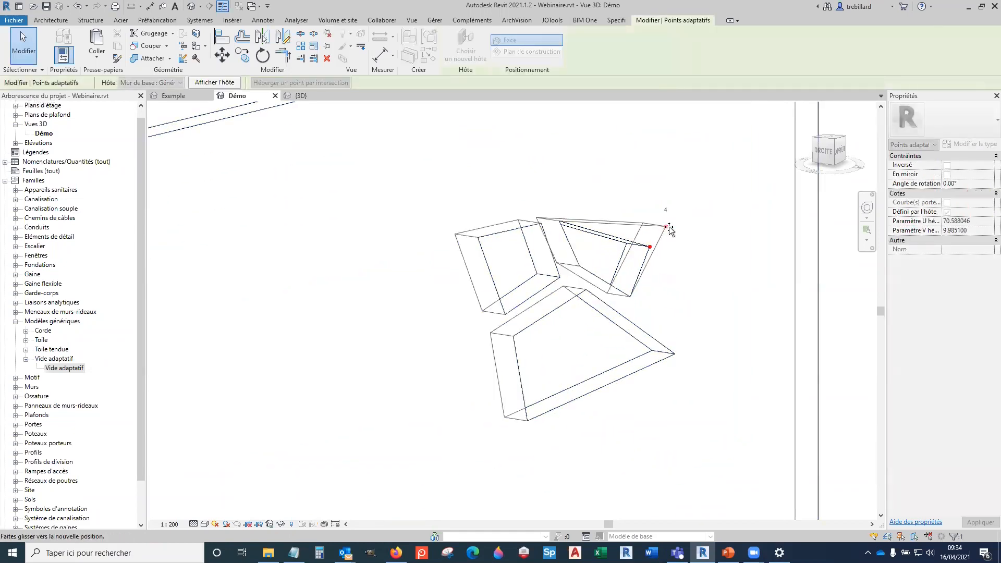
scroll(715, 312, down, 2)
click(755, 302)
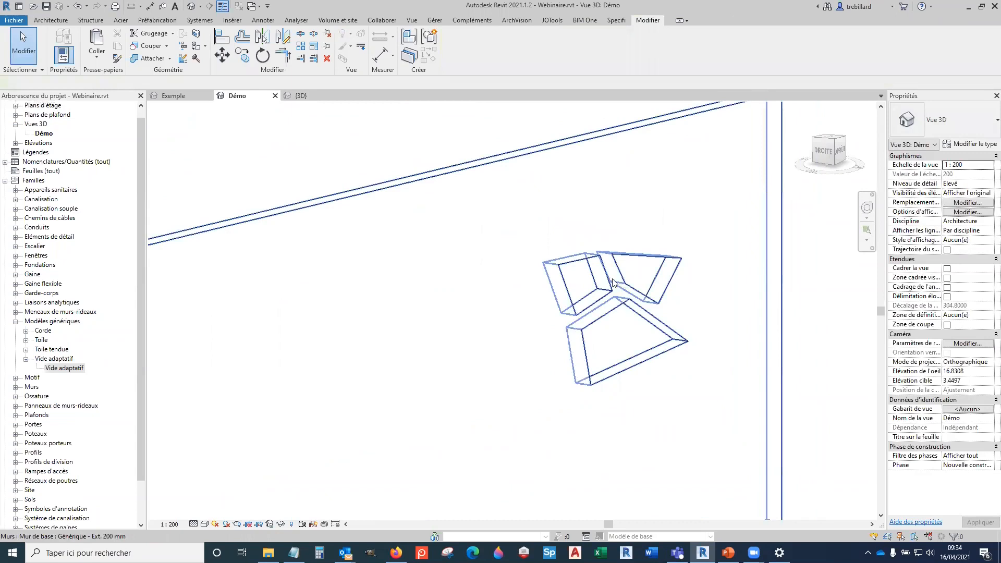
Step: Stretch the other upper void by moving its point 2 outward, away from the wall's near end
click(558, 274)
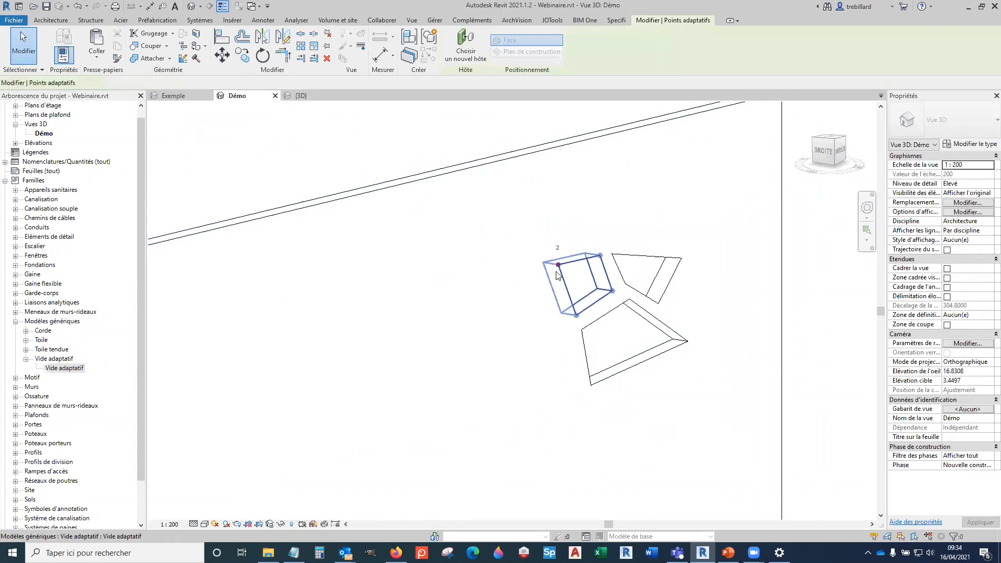
scroll(556, 271, up, 3)
drag(559, 262, 540, 271)
scroll(364, 251, down, 6)
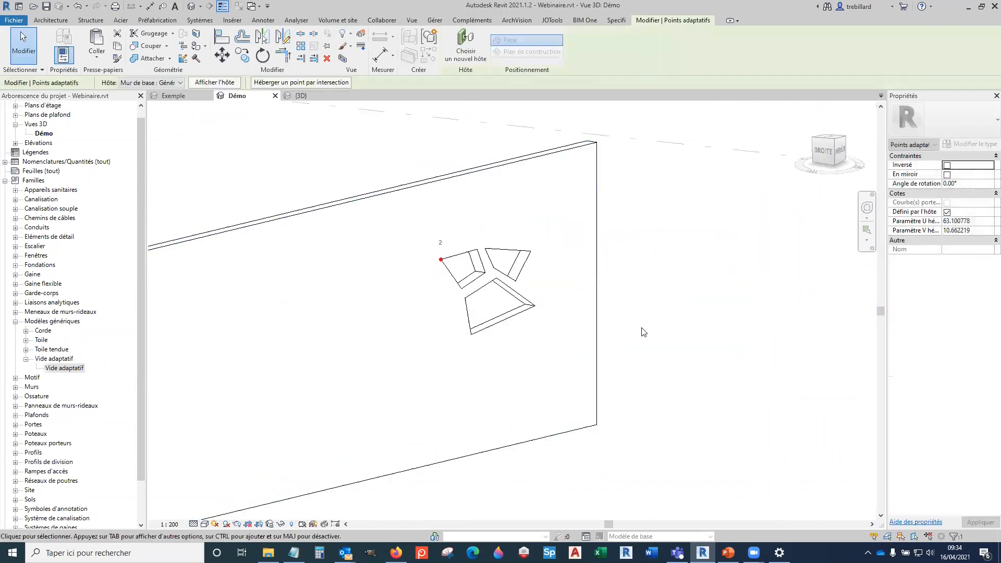
click(644, 333)
Step: Lower the top of the wall until its upper edge passes through the two upper voids
shift+middle_drag(704, 347, 651, 456)
click(605, 344)
drag(605, 344, 650, 378)
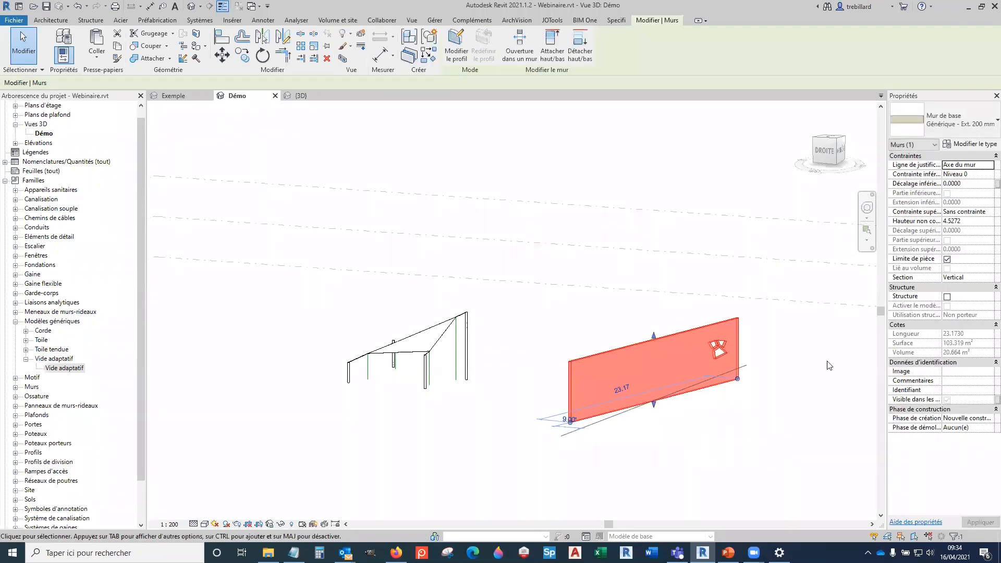
drag(654, 335, 654, 360)
click(775, 424)
scroll(761, 368, up, 5)
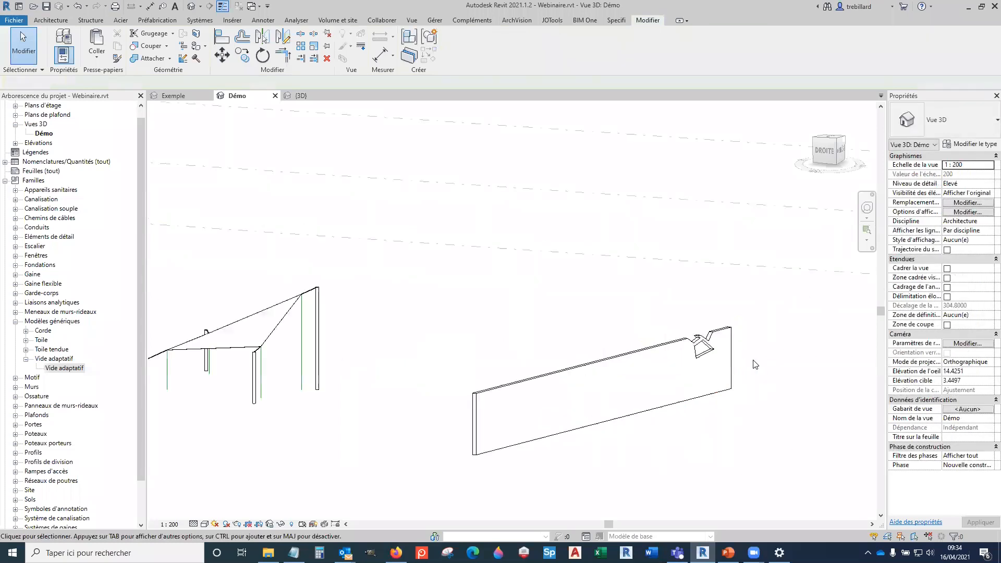
Step: Raise the upper edge of the generic 200 mm wall so it extends above the adaptive void
scroll(766, 379, down, 4)
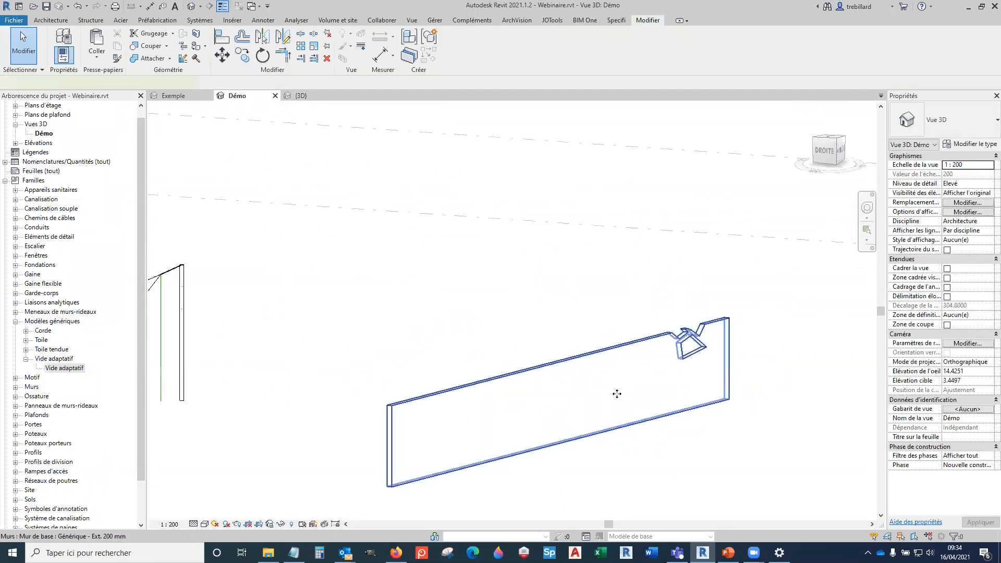
click(617, 393)
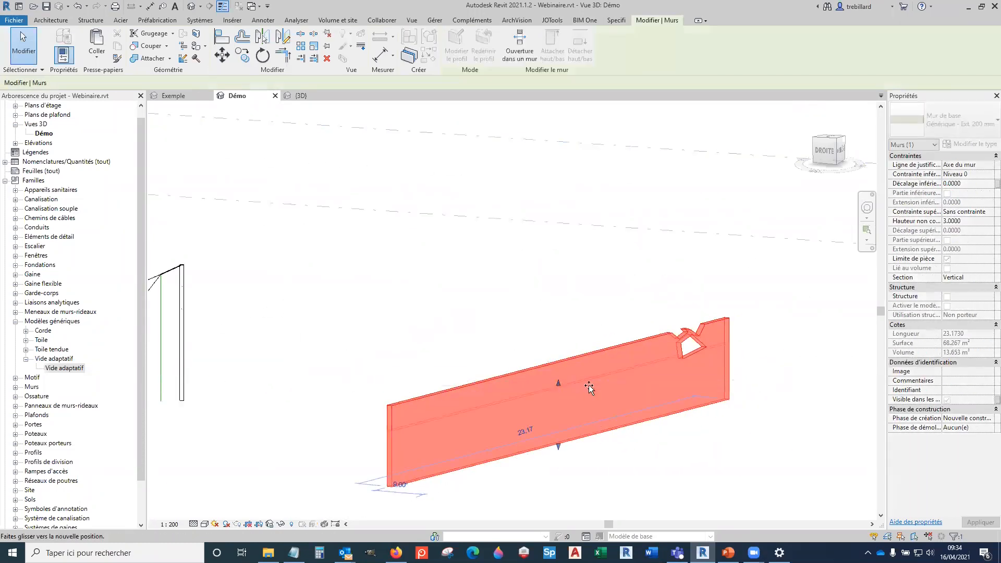
drag(589, 385, 589, 385)
click(968, 529)
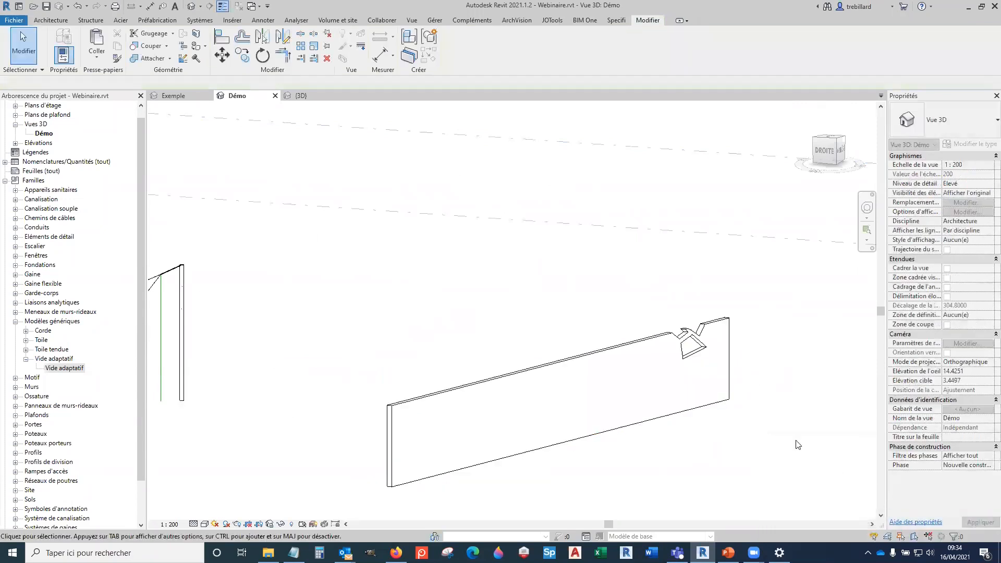
click(653, 376)
drag(556, 359, 555, 323)
click(765, 409)
scroll(787, 428, down, 2)
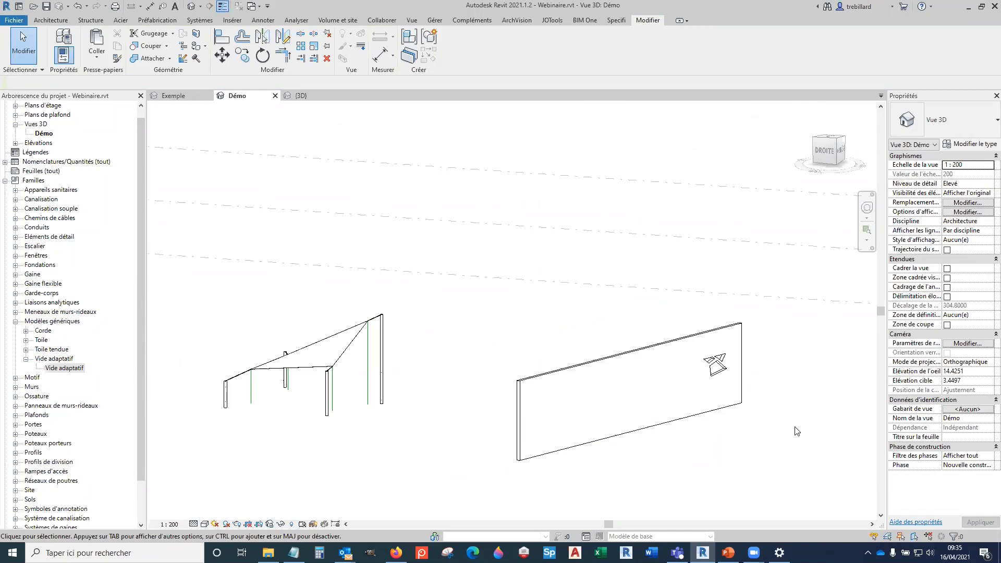
Step: Slide adaptive point 3 of the stretched canvas down its vertical model line to a curve parameter of about 0.947
scroll(391, 333, up, 5)
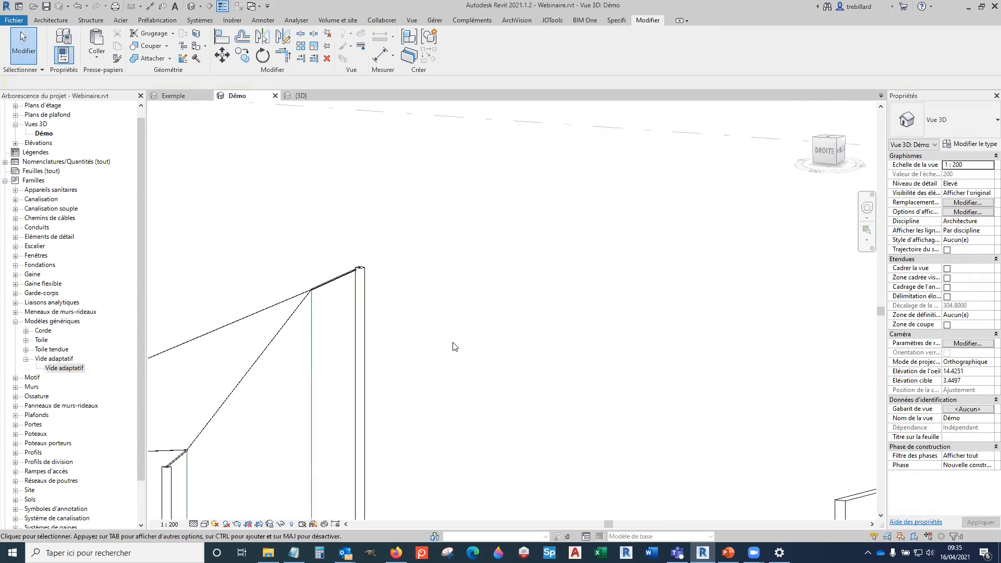
middle_drag(380, 387, 508, 286)
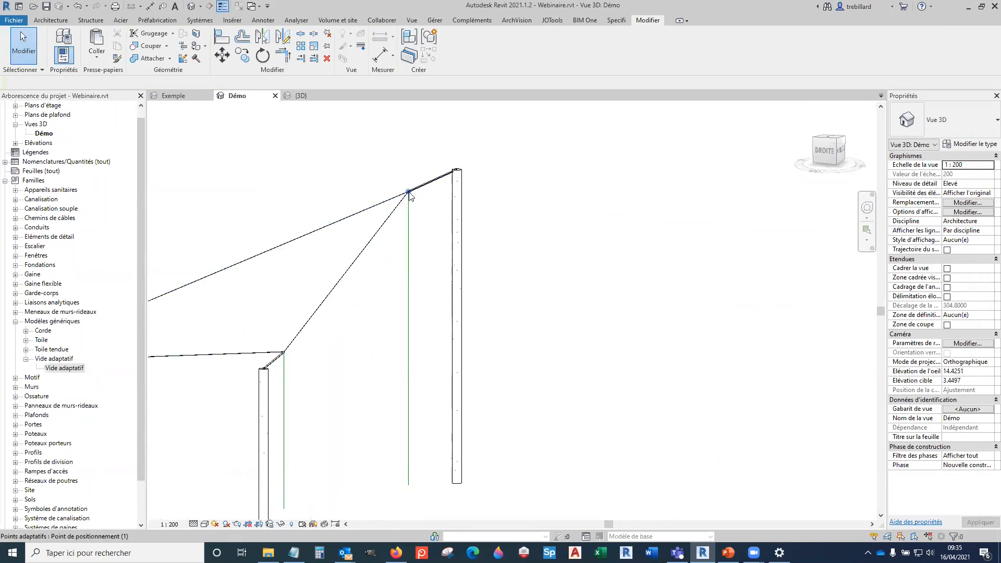
key(Tab)
key(Tab)
click(409, 193)
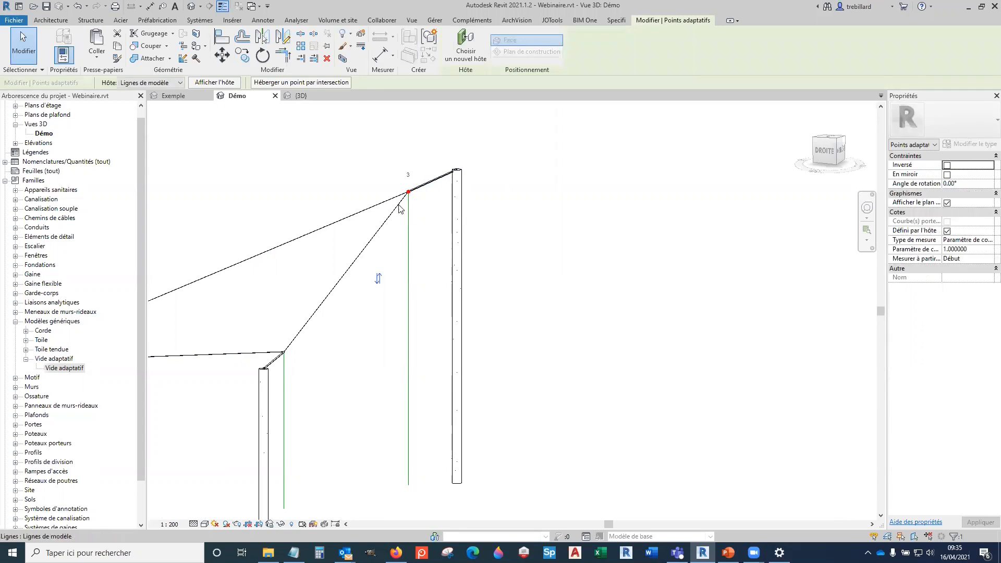
drag(400, 208, 400, 223)
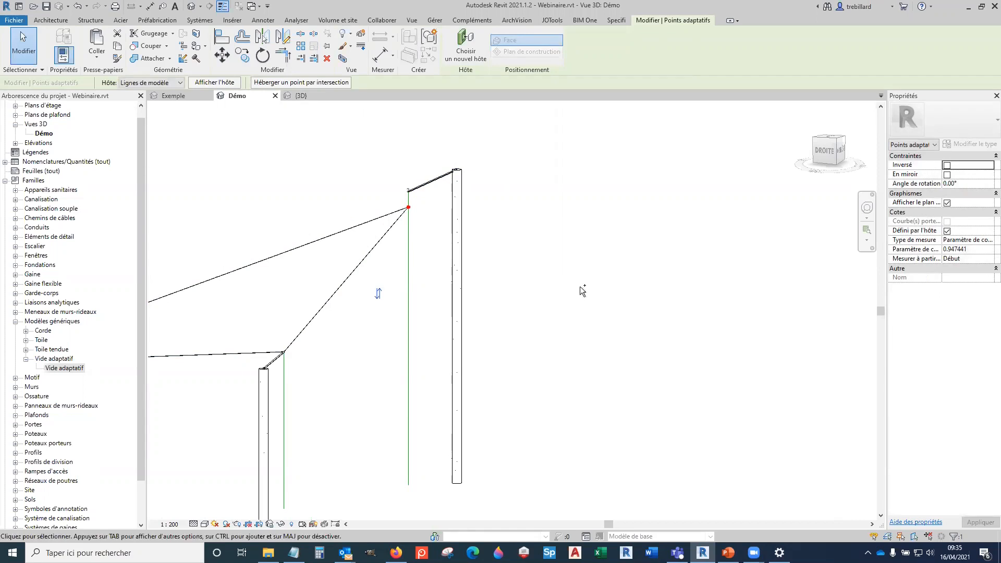
click(537, 250)
Step: Rehost the rope's adaptive point 1 onto the vertical model line at the lowered canvas corner
click(409, 193)
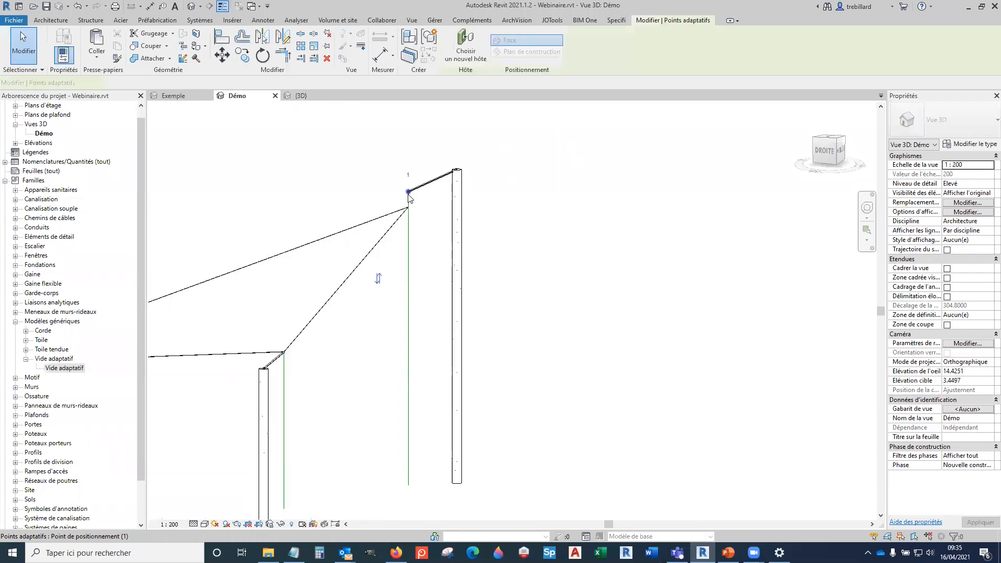
drag(408, 175, 398, 196)
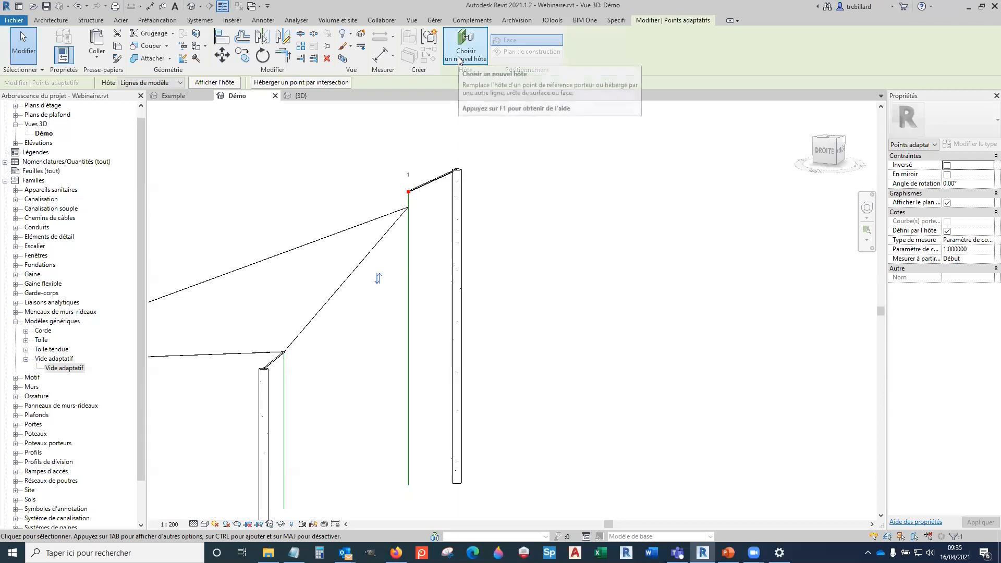
click(459, 60)
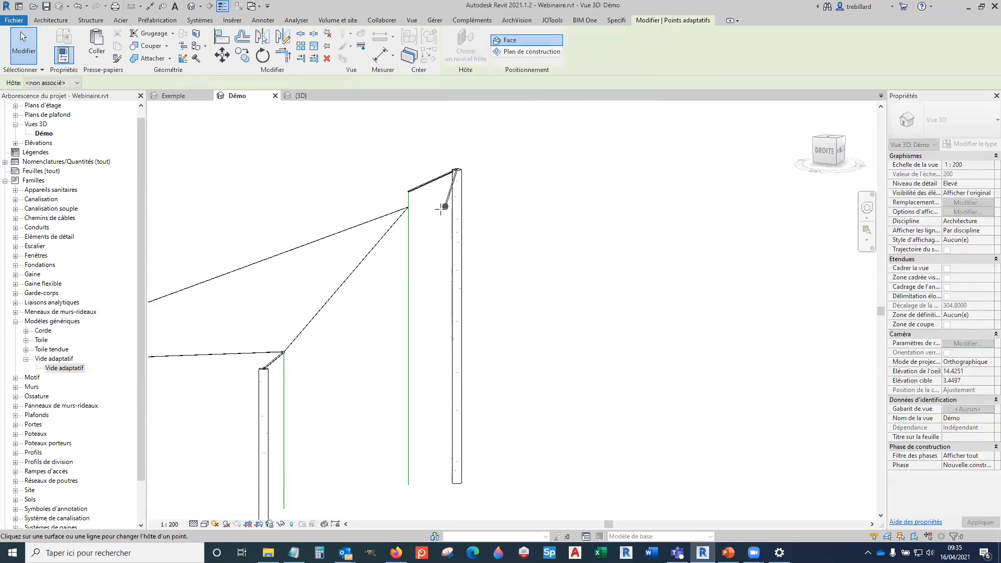
click(410, 208)
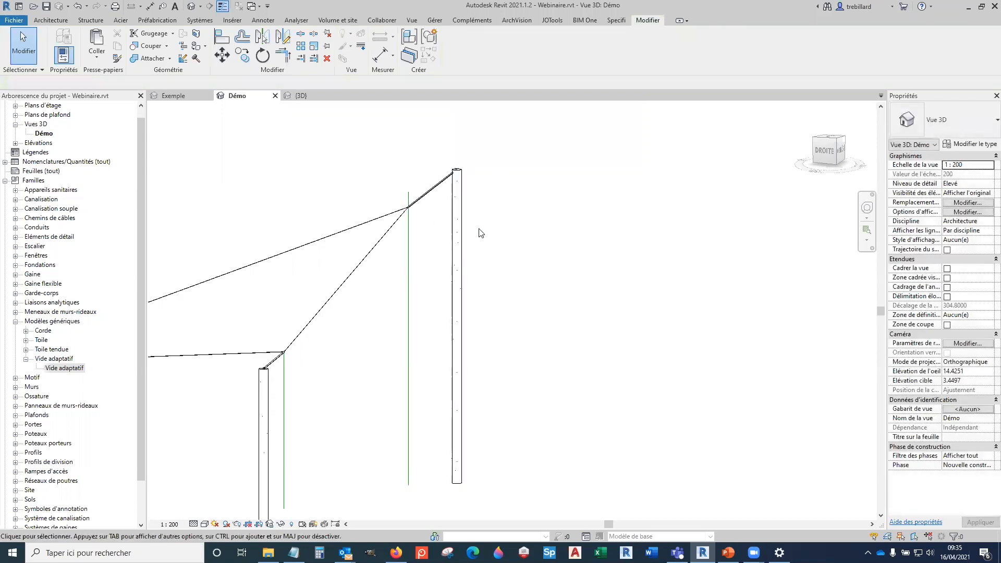
Step: Delete the vertical model line that hosts the canvas corner and rope end near the tall column
click(412, 270)
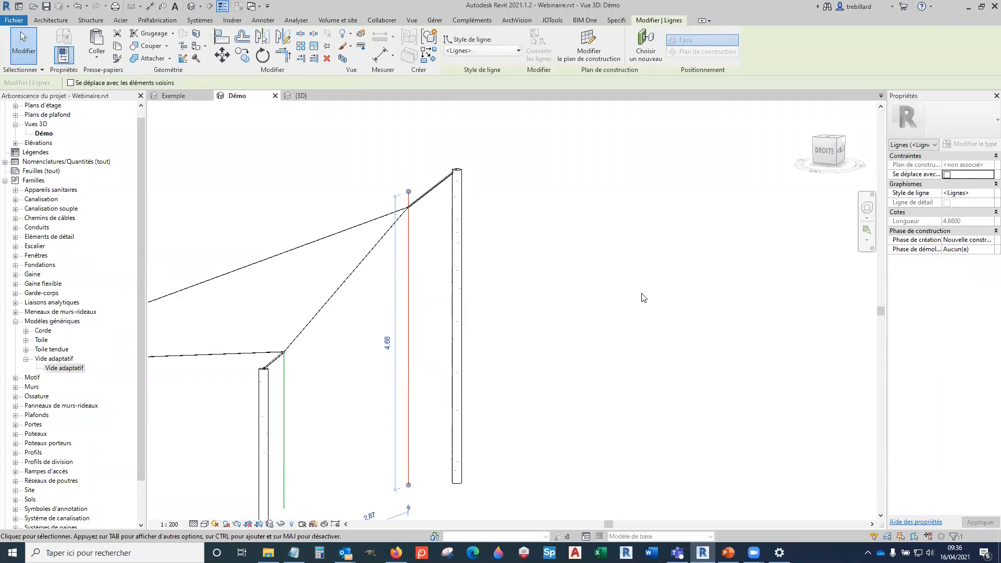
key(Delete)
scroll(516, 294, down, 3)
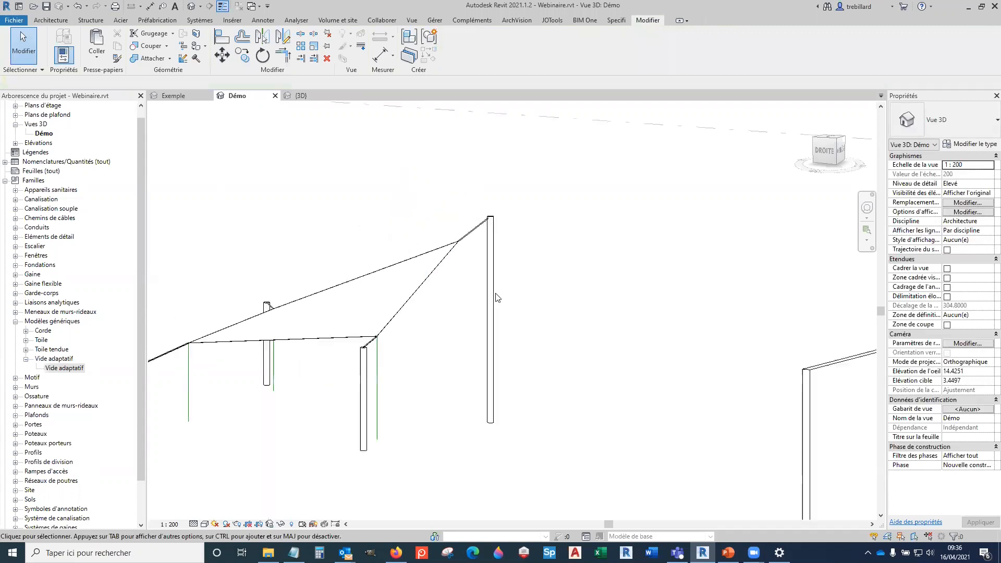
Step: Try moving the tall column and the stretched canvas without the model line, and undo the canvas move
click(459, 281)
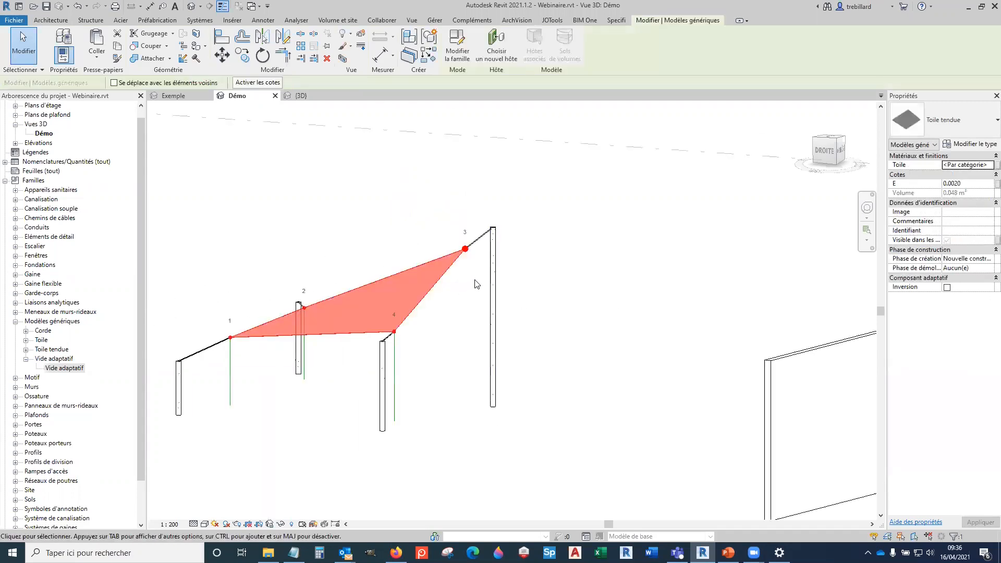
click(495, 255)
drag(495, 254, 503, 288)
click(446, 280)
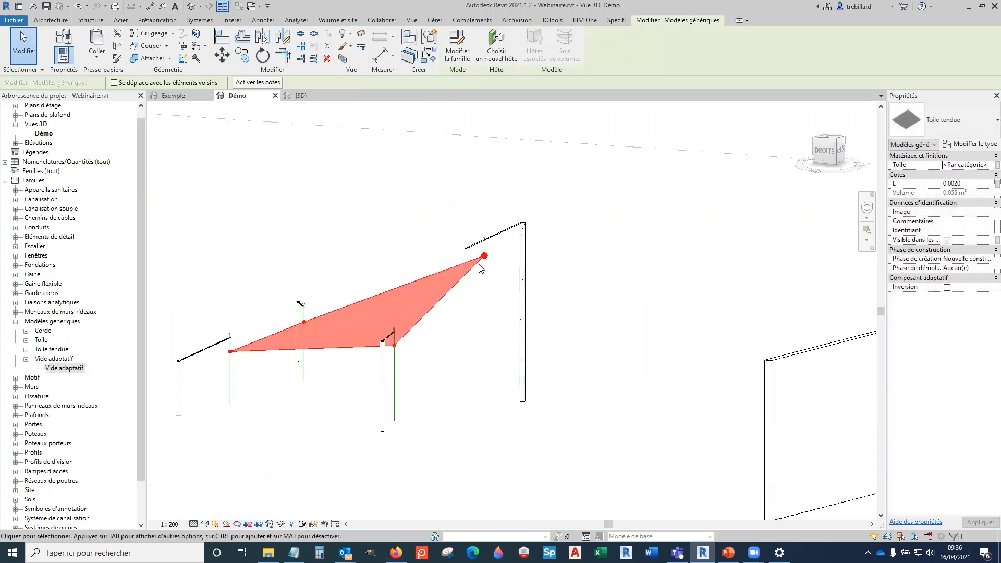
key(ctrl+z)
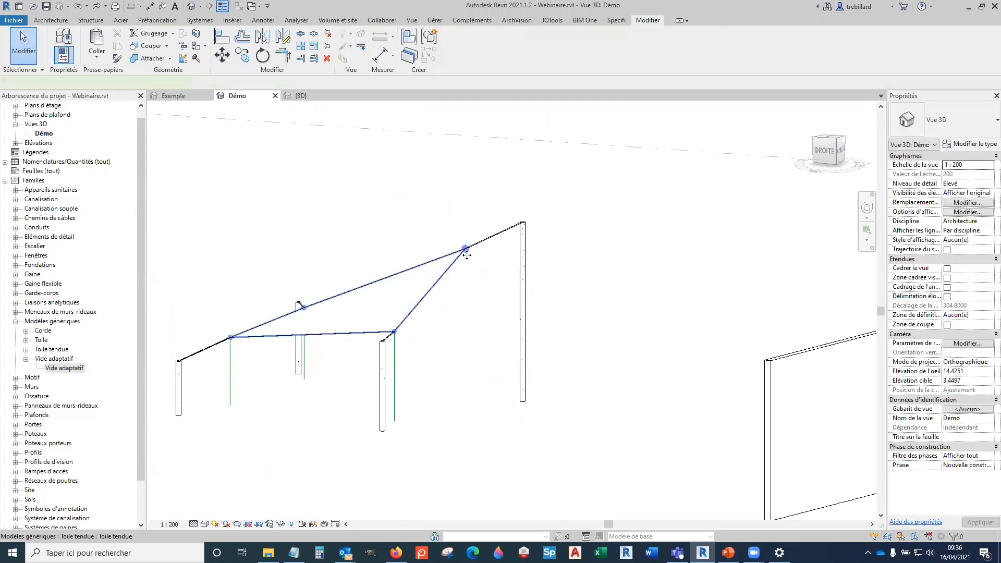
Step: Select the rope's adaptive point at the canvas corner, and undo the column move and the model line deletion
click(470, 259)
scroll(472, 260, up, 4)
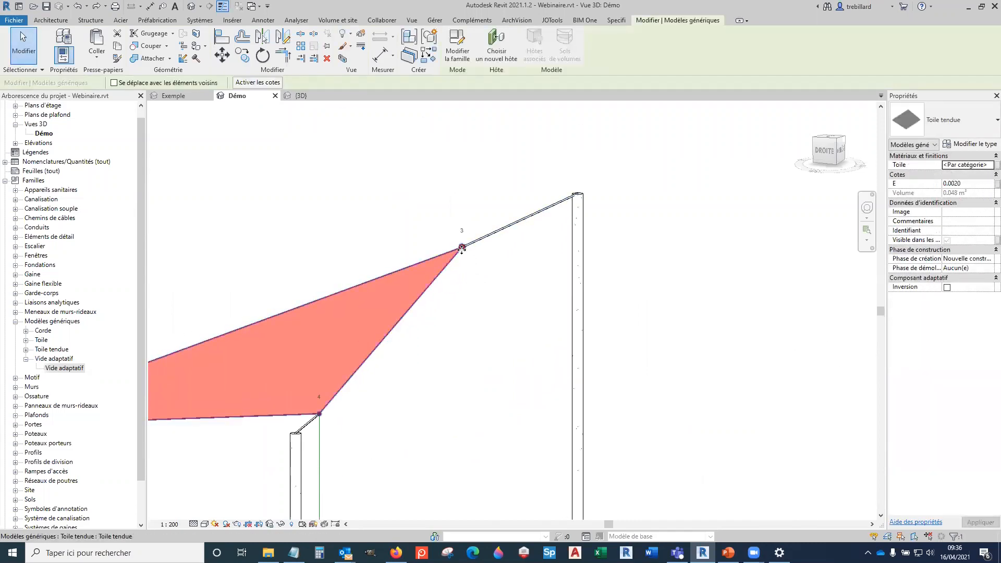
drag(463, 248, 485, 254)
click(467, 254)
click(603, 272)
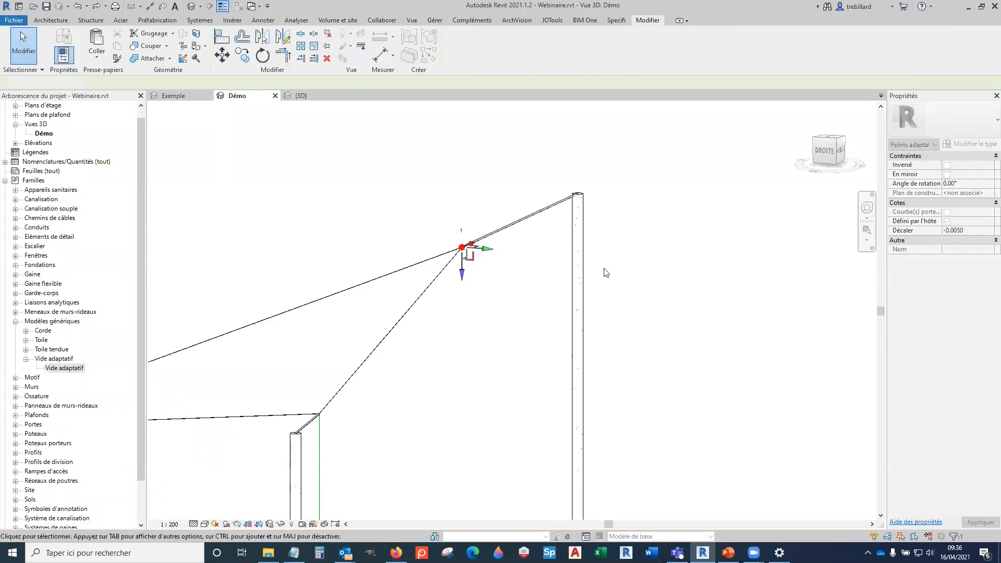
scroll(605, 274, down, 3)
scroll(651, 312, up, 3)
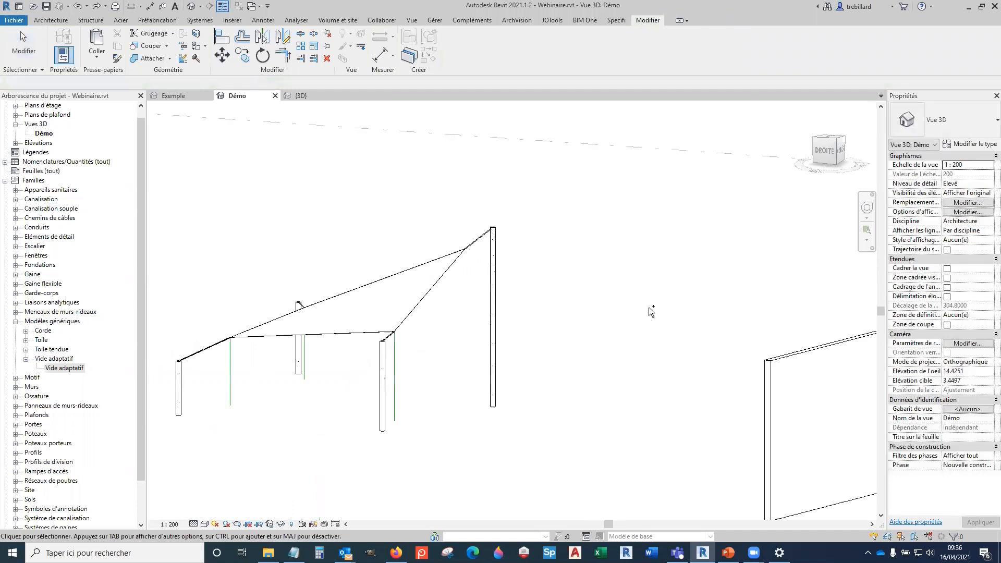
click(408, 264)
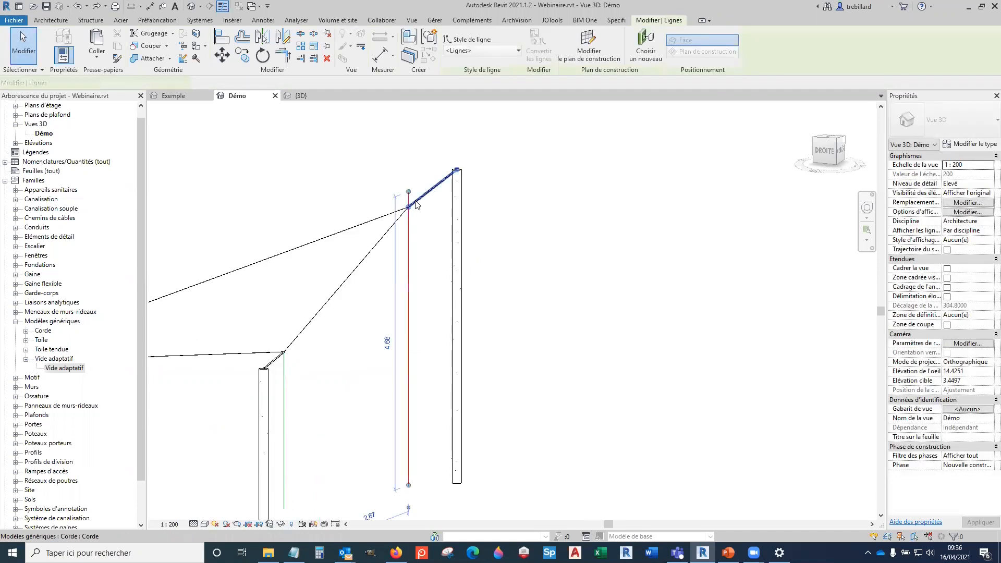
click(440, 228)
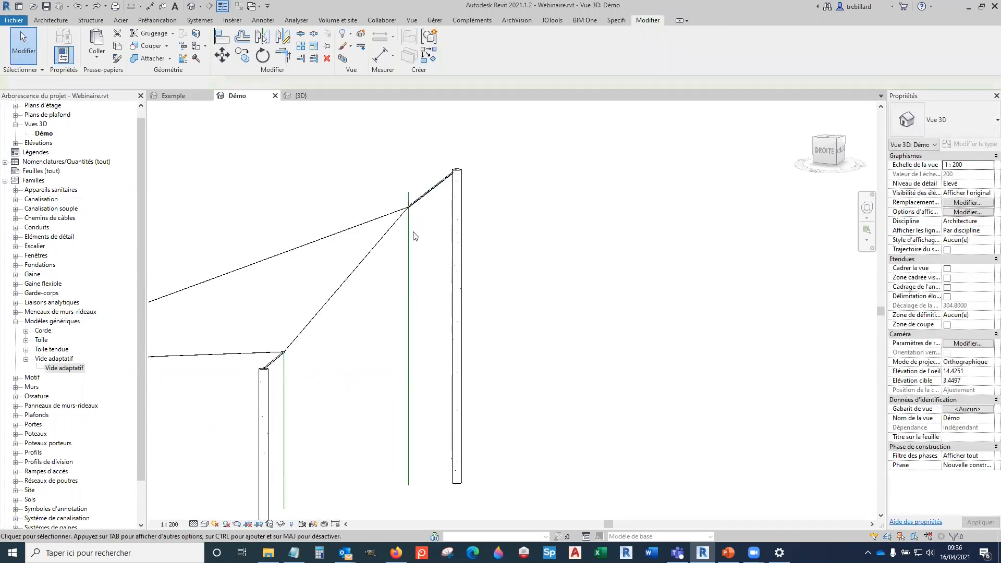
Step: Rehost the rope's adaptive point 2 from the top of the tall column onto its side face near mid-height
scroll(514, 261, down, 2)
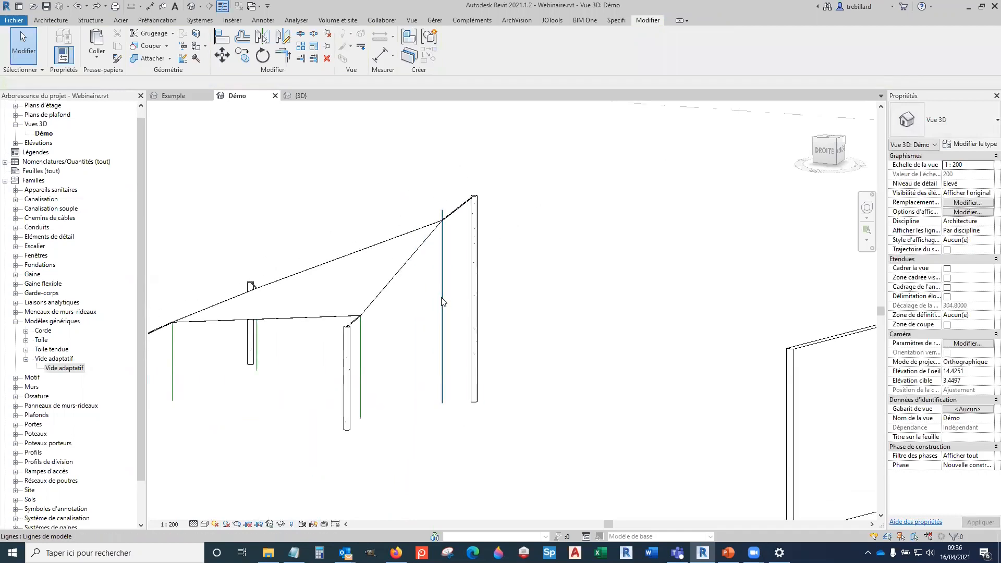
scroll(606, 307, down, 2)
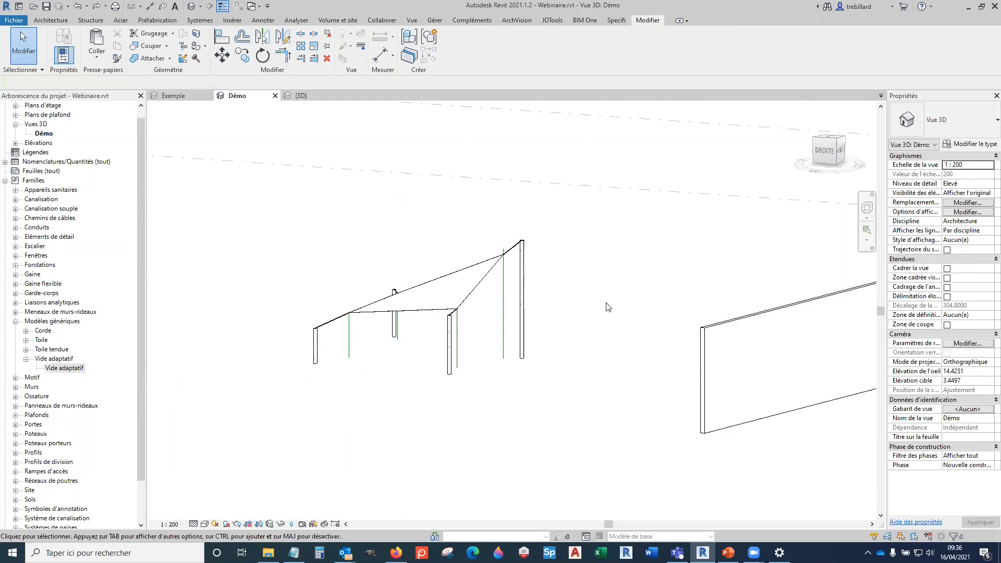
scroll(614, 307, down, 1)
scroll(553, 252, up, 3)
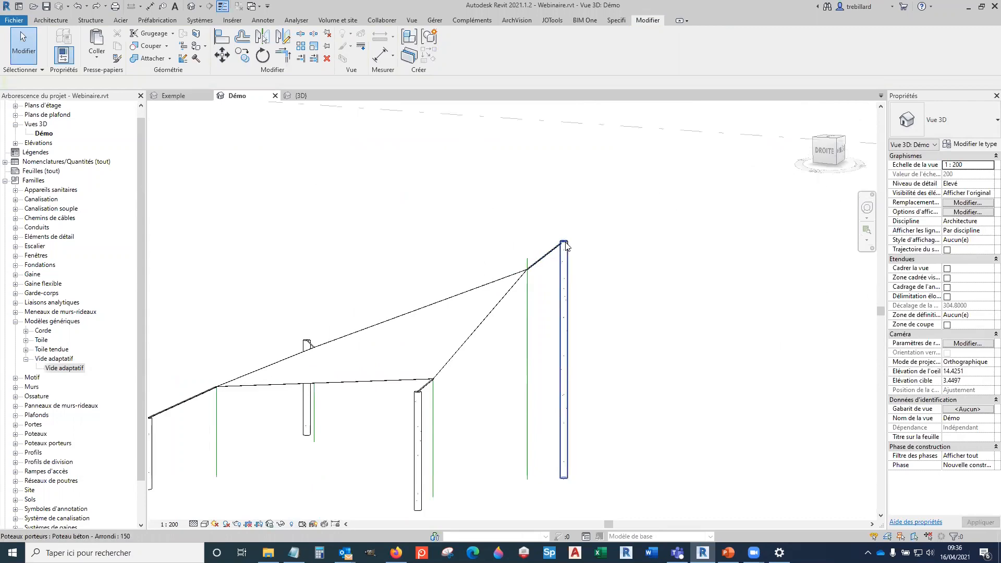
click(564, 243)
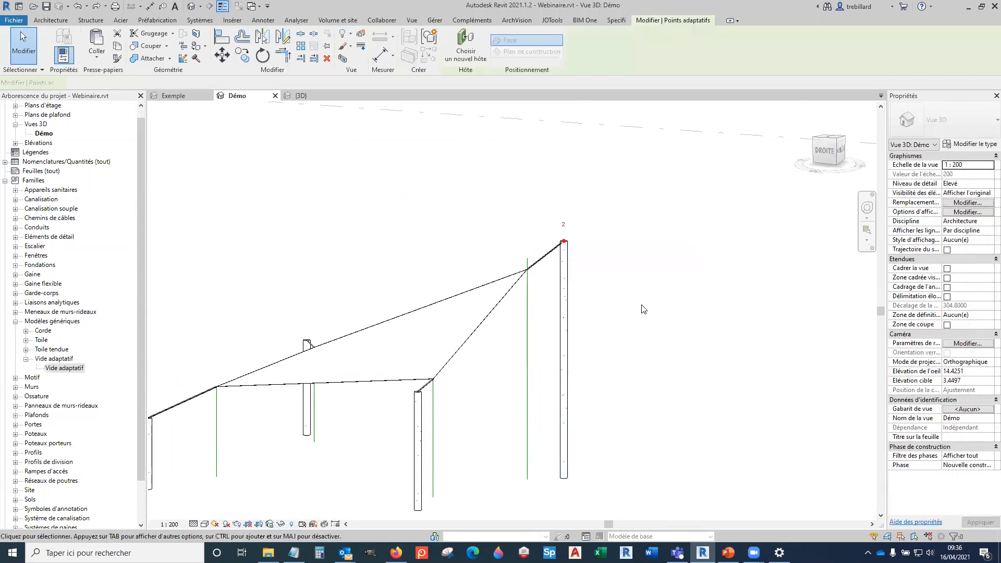
middle_drag(652, 274, 651, 330)
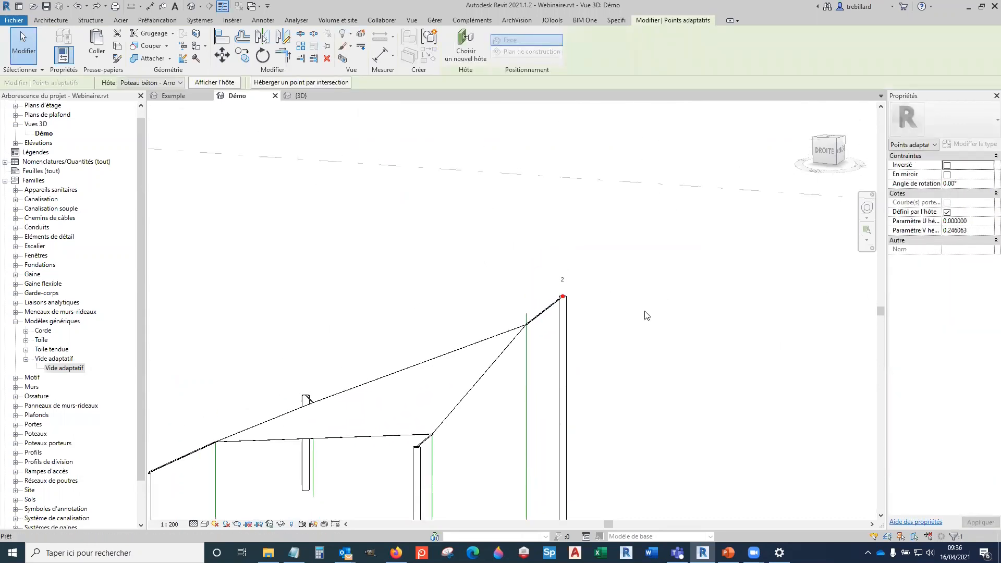
click(470, 54)
scroll(610, 213, down, 3)
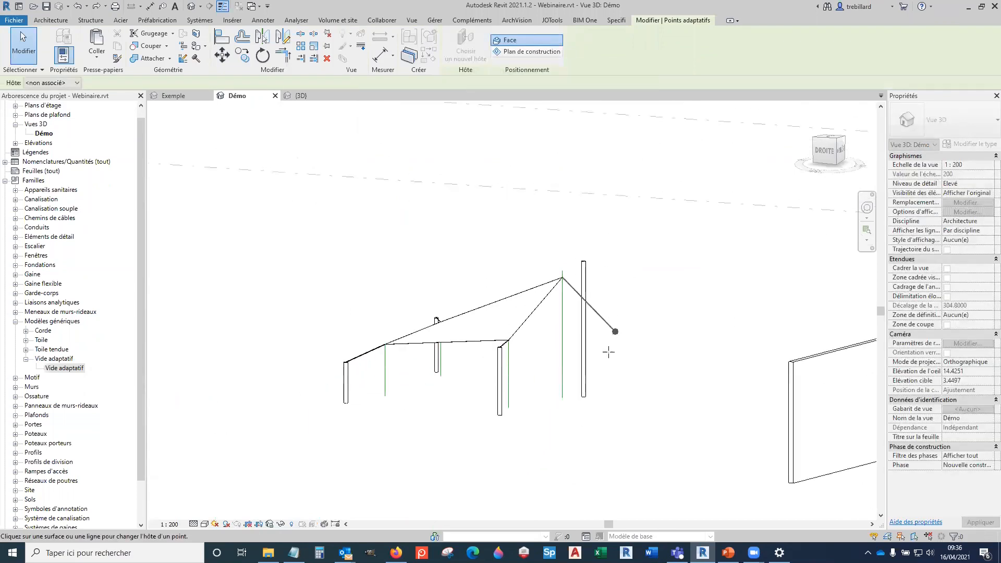
click(584, 329)
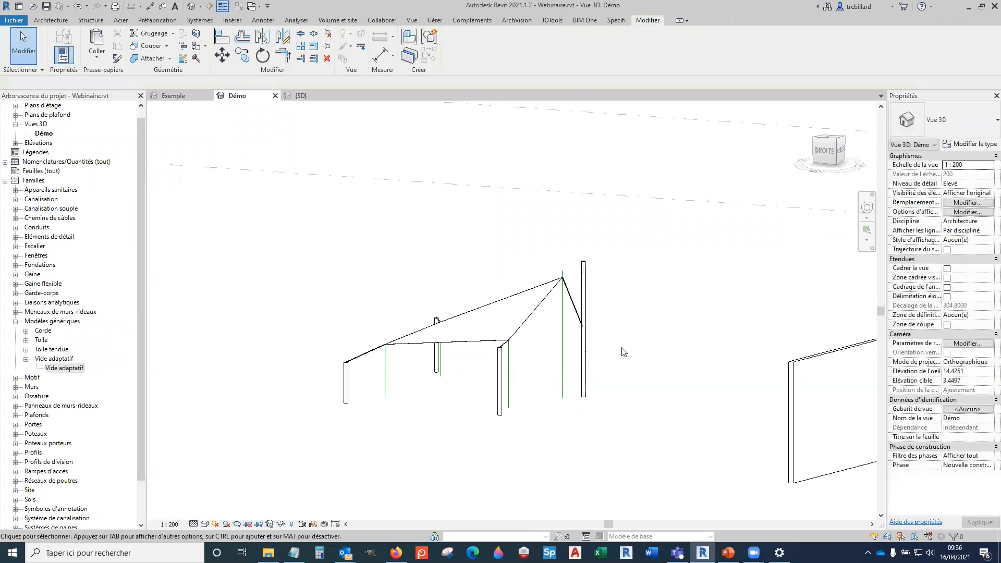
Step: Shorten the vertical model line beside the tall column to slightly under 3 m by lowering its upper end
click(561, 321)
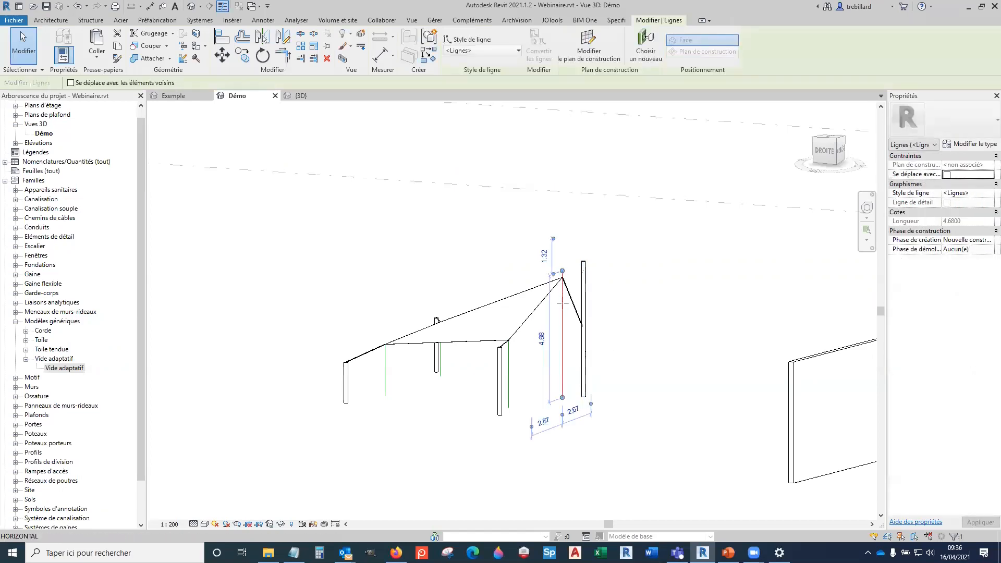
click(645, 368)
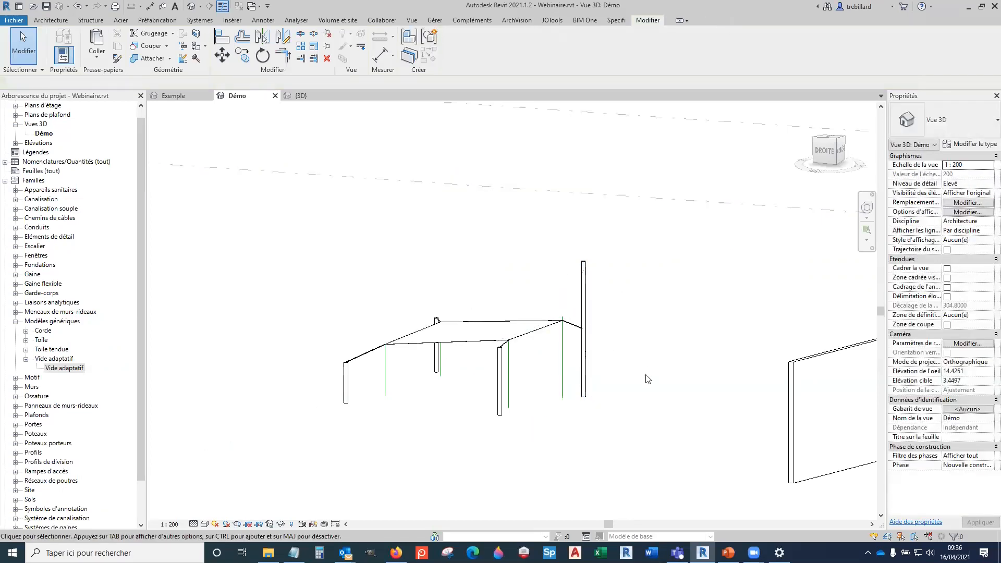
click(569, 334)
scroll(569, 333, up, 2)
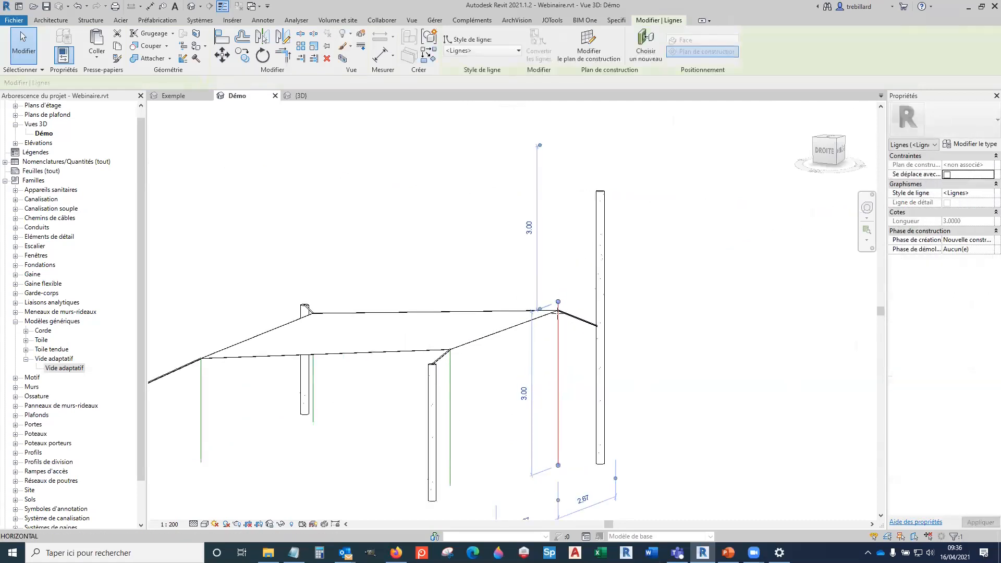
drag(558, 301, 558, 322)
click(699, 325)
scroll(700, 322, down, 3)
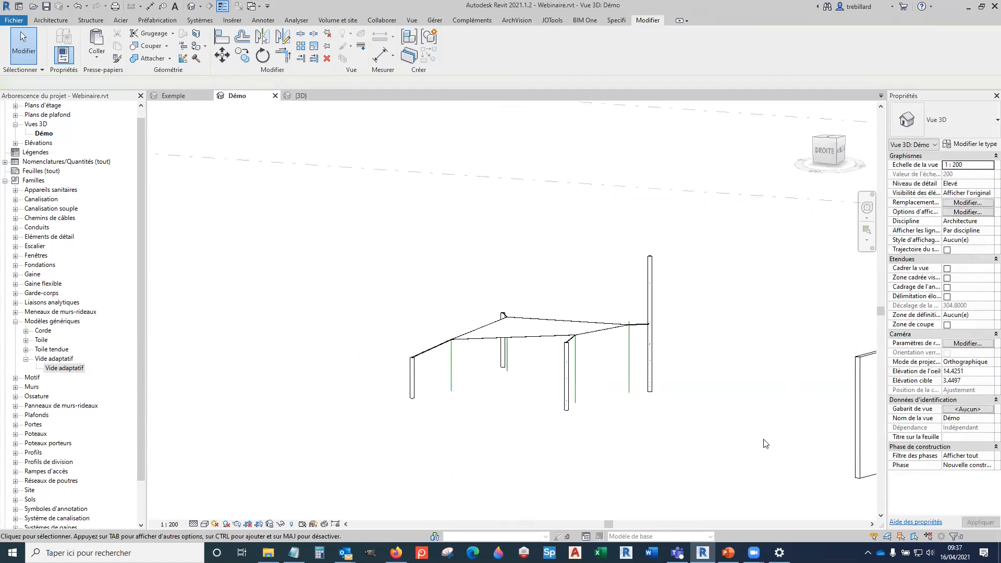
shift+middle_drag(760, 444, 523, 356)
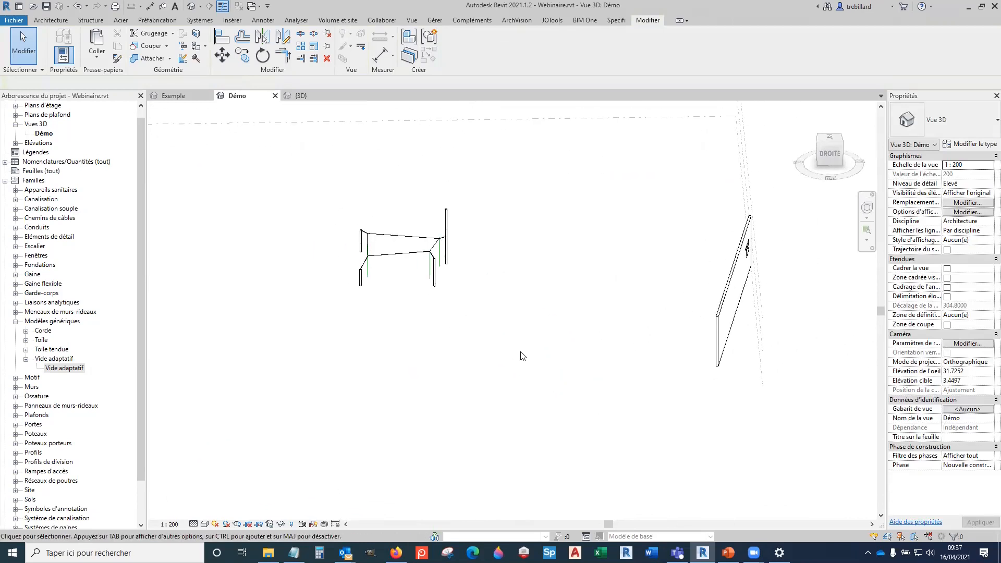
shift+middle_drag(537, 351, 650, 366)
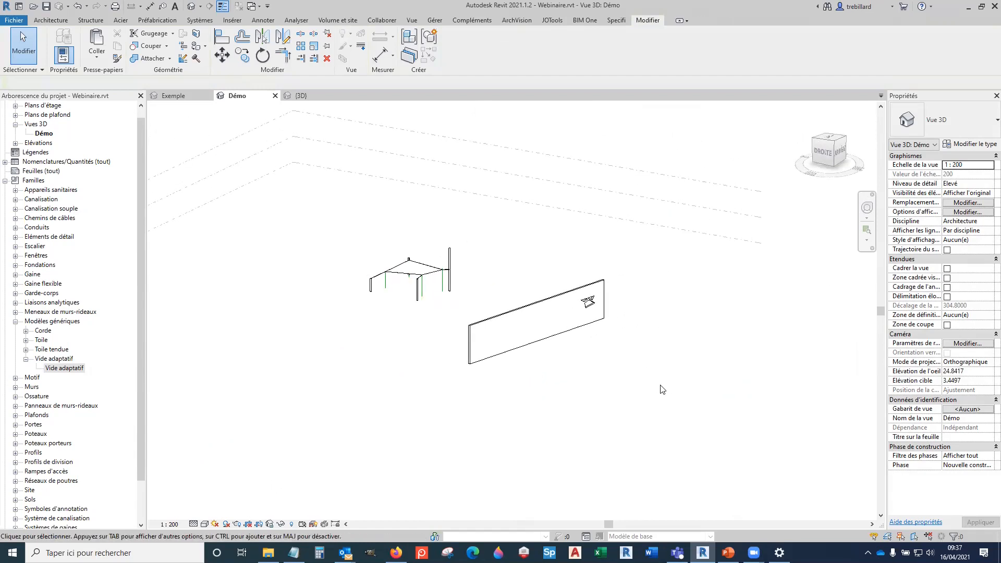
scroll(609, 389, down, 4)
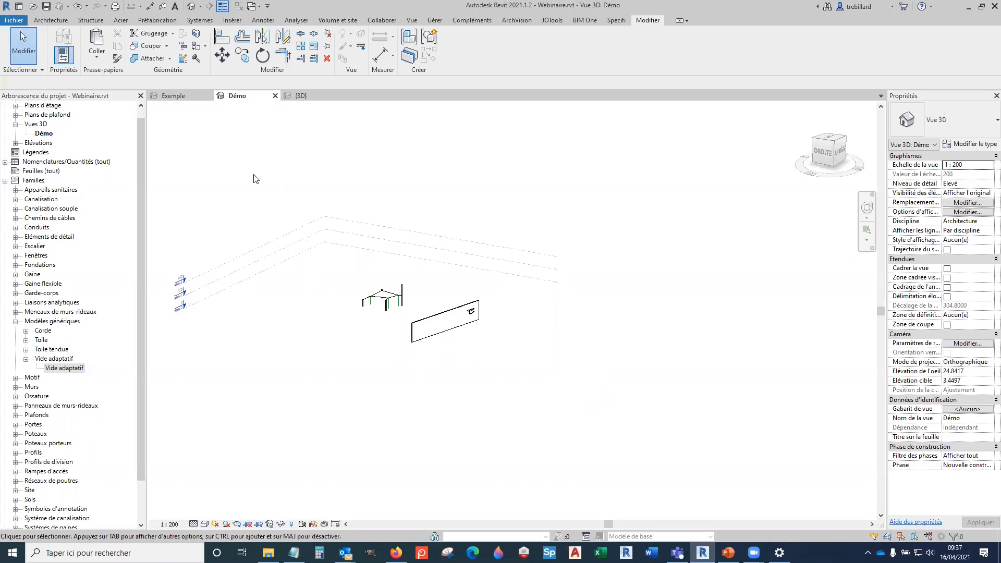
scroll(418, 296, up, 2)
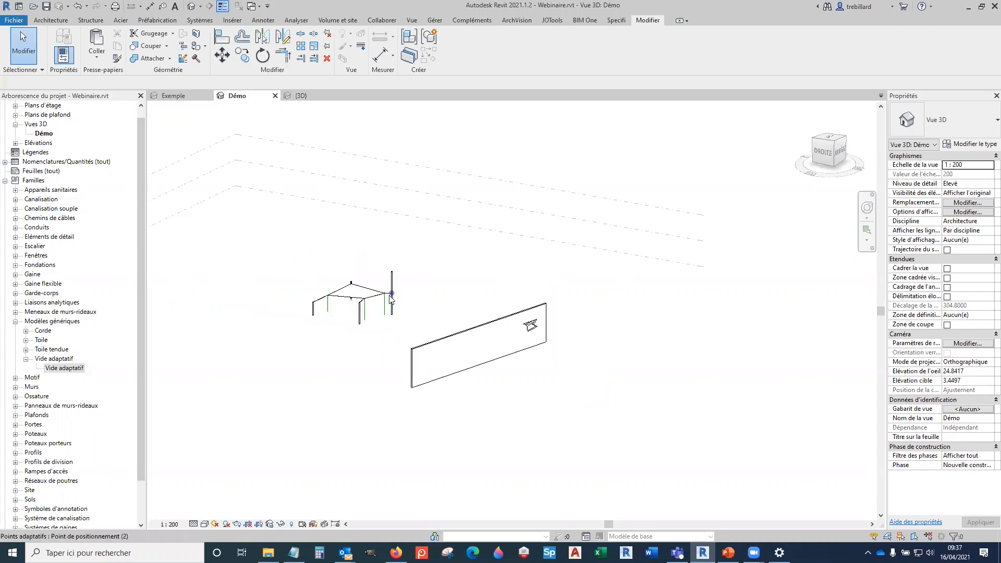
scroll(389, 297, up, 3)
scroll(391, 298, up, 2)
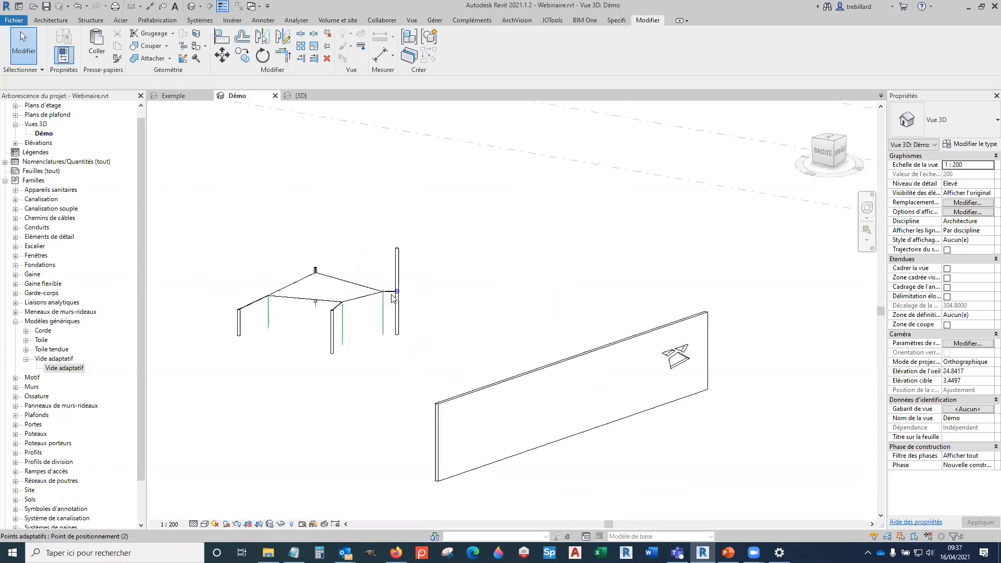
scroll(428, 299, down, 2)
scroll(584, 402, down, 2)
middle_drag(584, 402, 506, 376)
scroll(530, 385, up, 1)
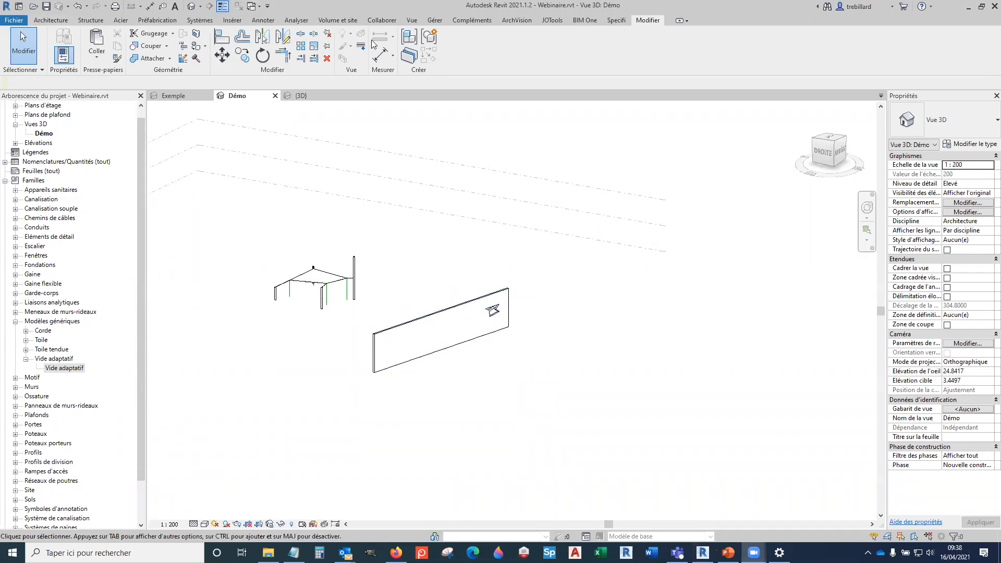
Step: Create a new conceptual mass family from the Volume métrique.rft template in the Volume conceptuel folder
click(338, 20)
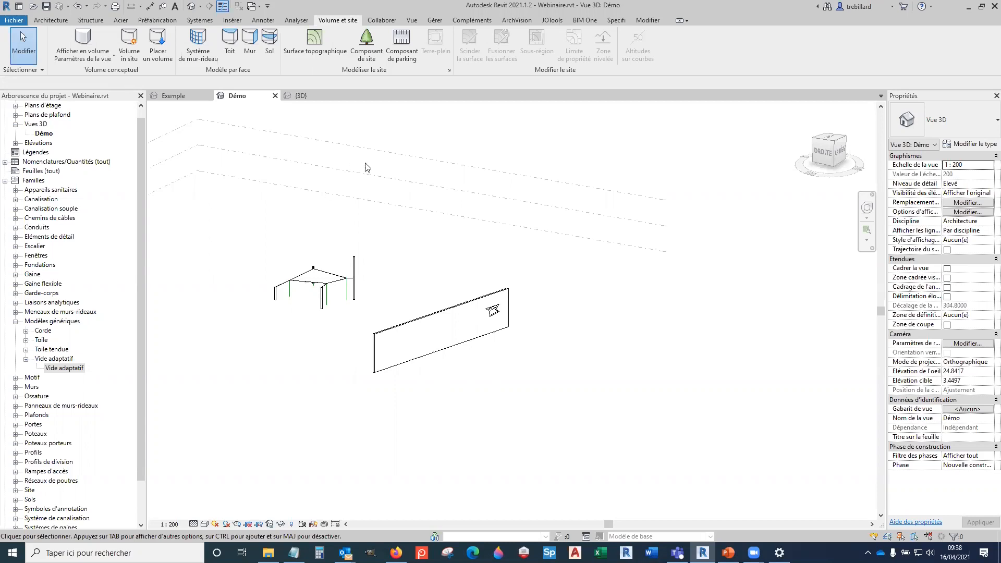
click(14, 21)
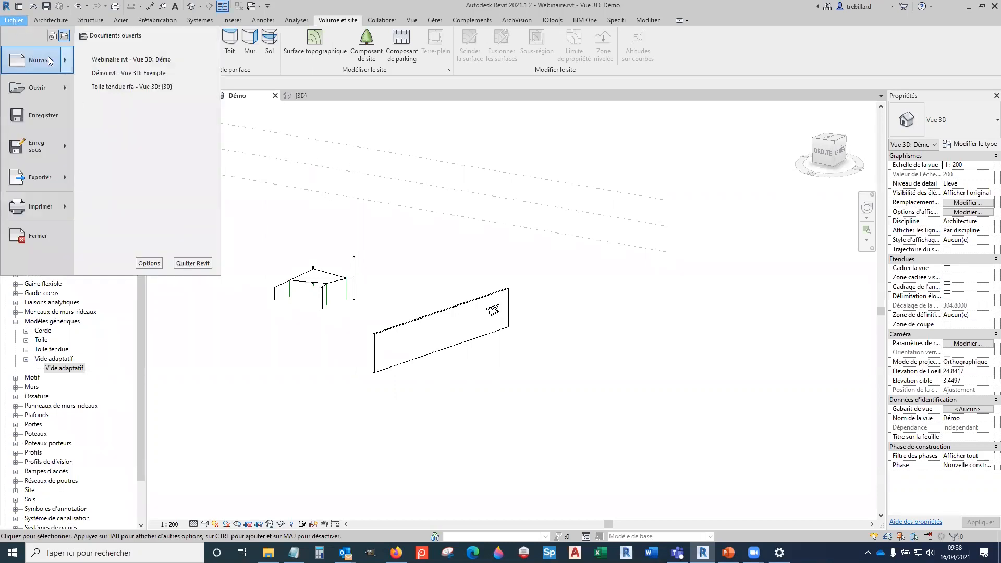
mouse_move(47, 60)
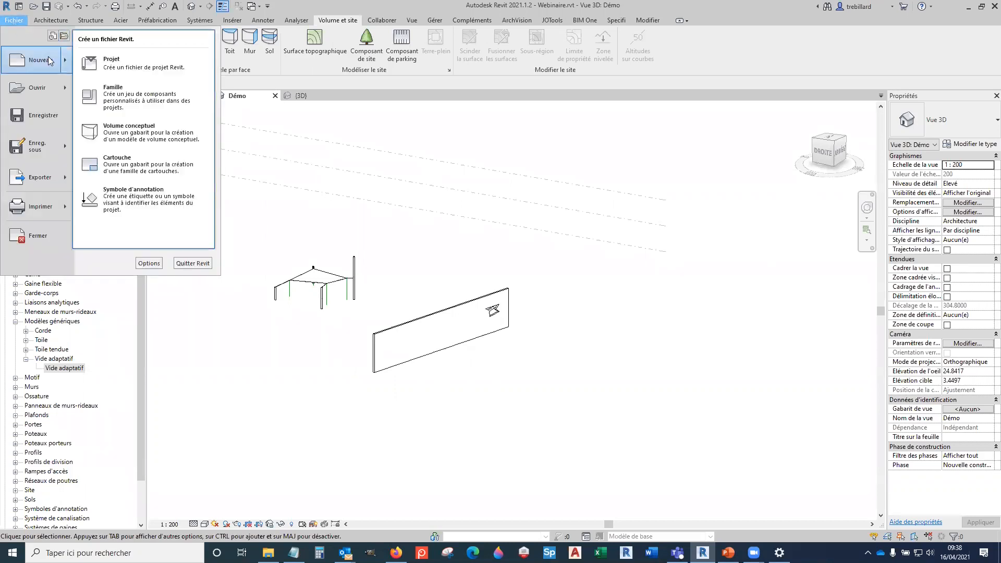
click(155, 99)
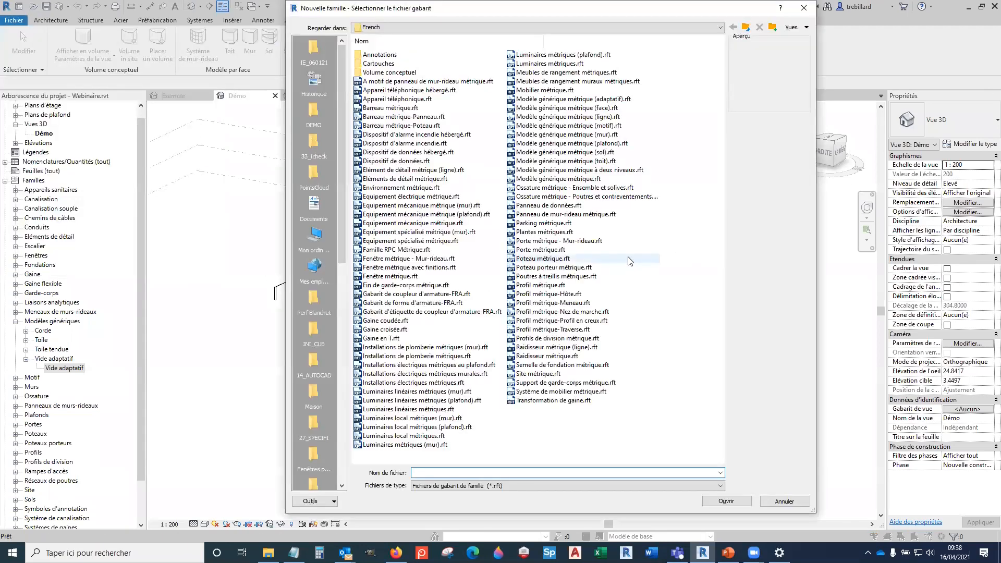
drag(457, 16, 419, 49)
double_click(360, 105)
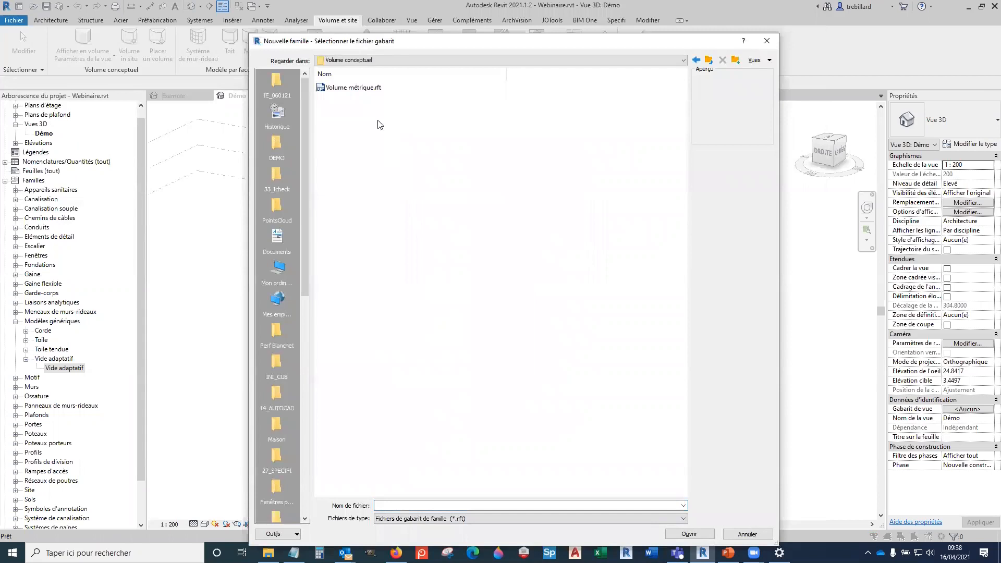
click(360, 87)
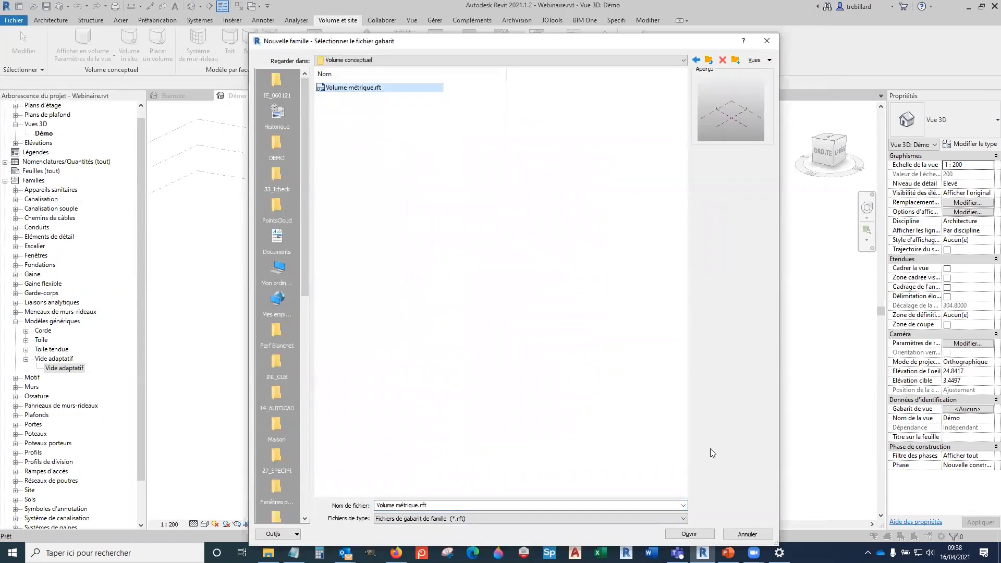
click(690, 535)
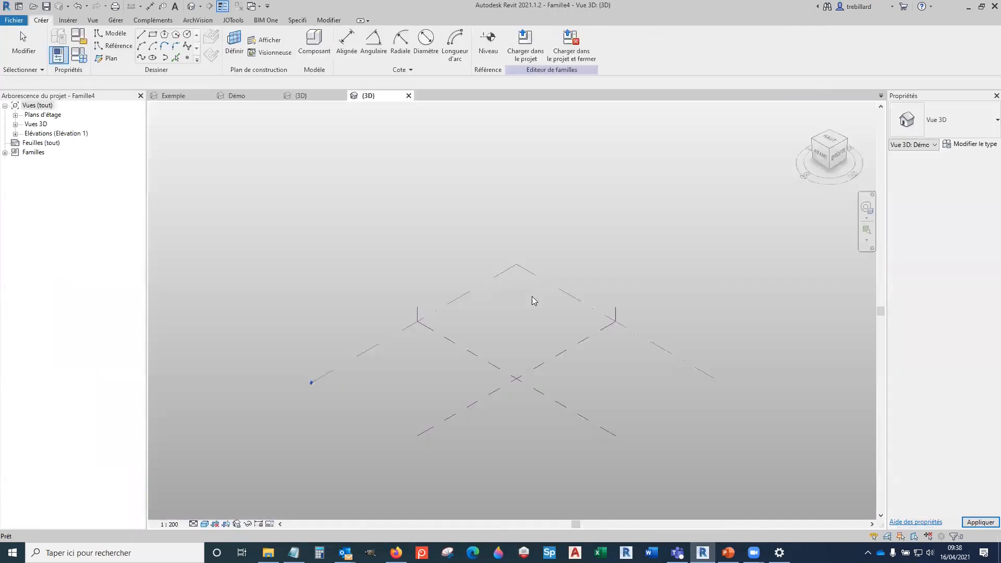
Step: Draw a model-line rectangle on the Niveau 1 plane around the intersection of the reference planes
middle_drag(666, 424, 610, 356)
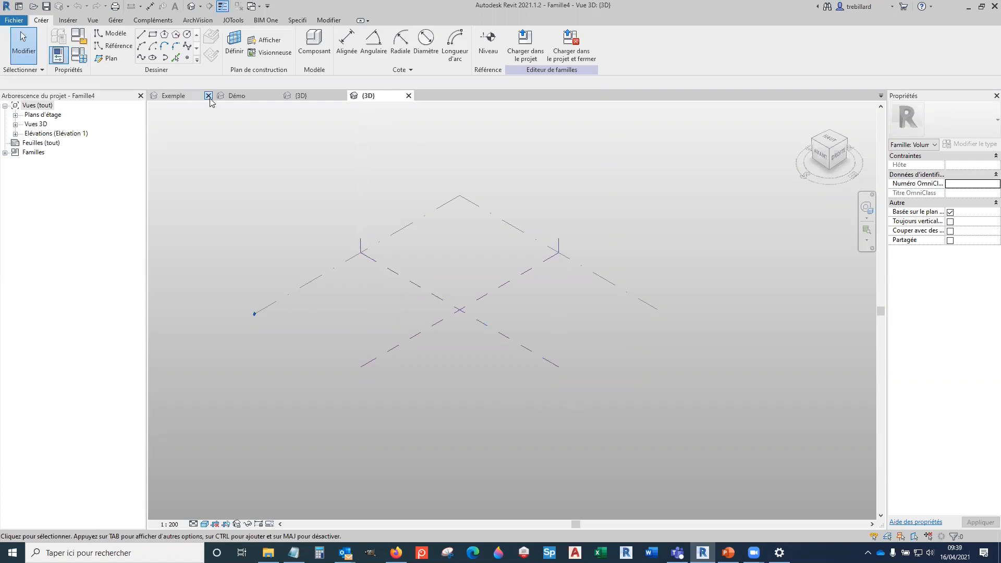
click(153, 34)
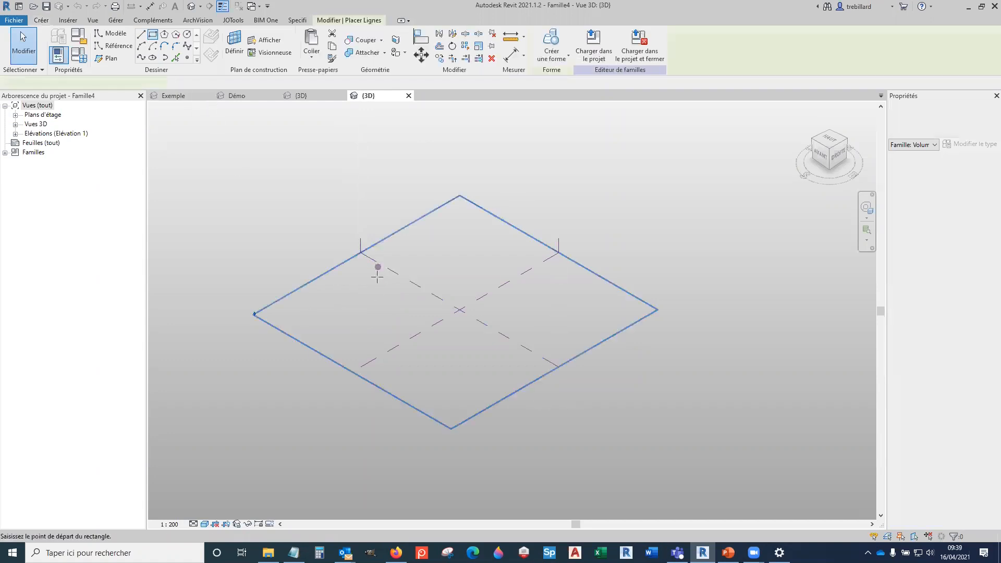
click(363, 301)
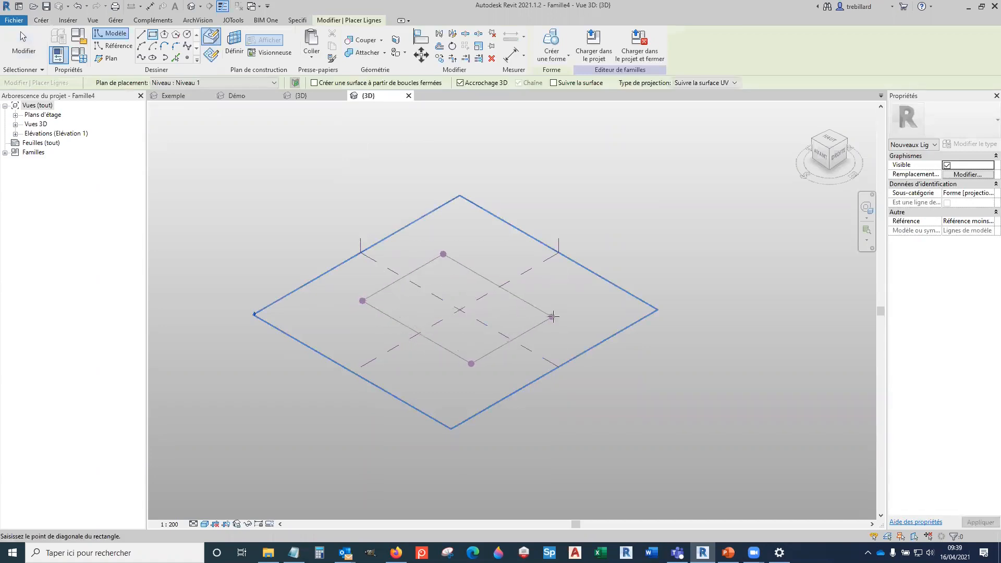
click(553, 317)
key(Escape)
key(Escape)
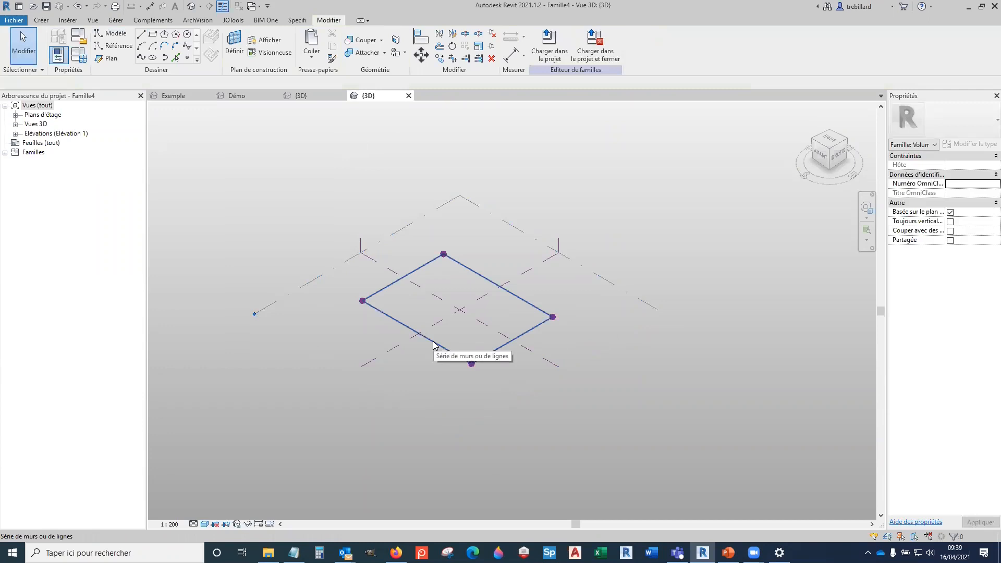
Step: Create a solid box form from the rectangle and raise its top face by roughly a third of its height
click(472, 363)
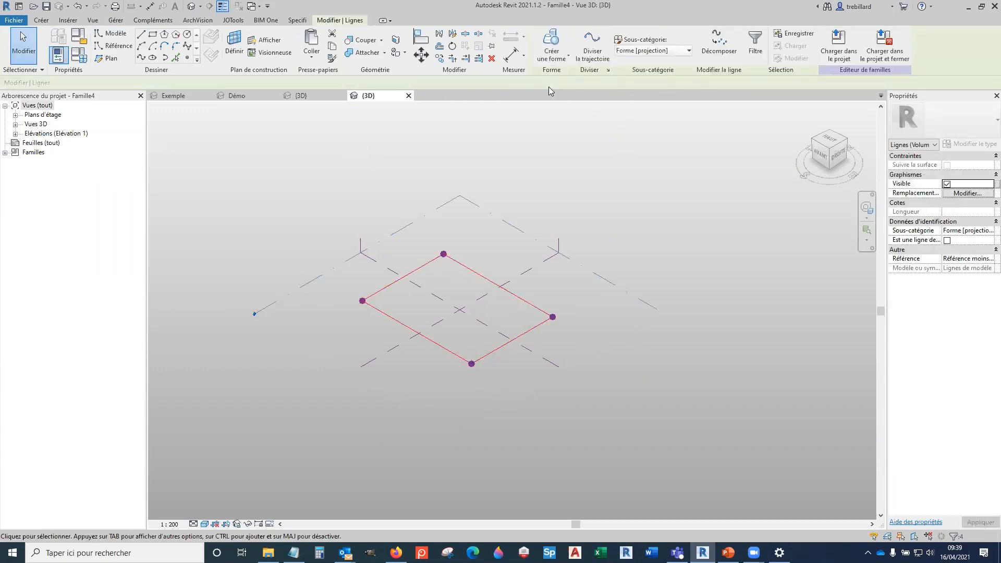
click(553, 55)
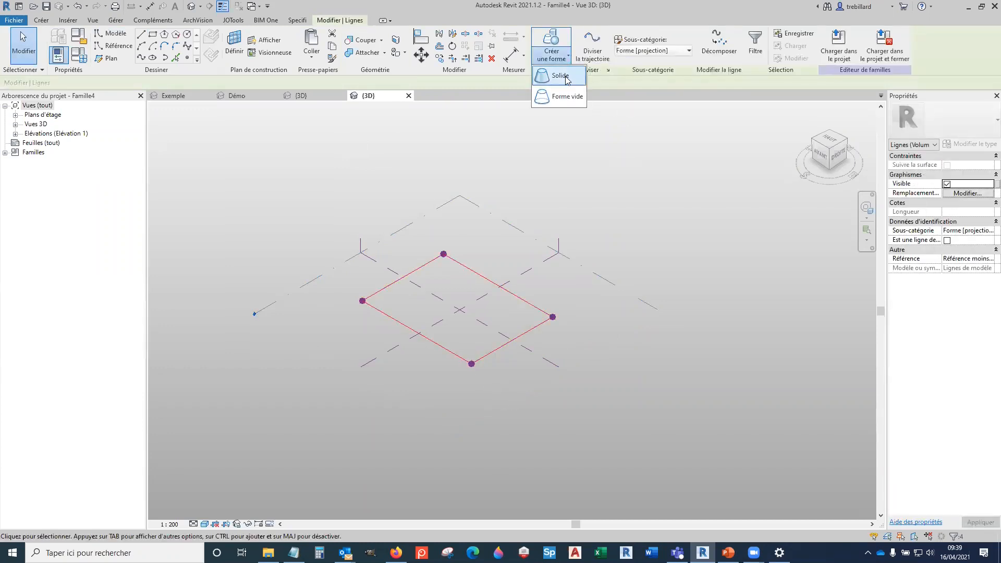
click(561, 77)
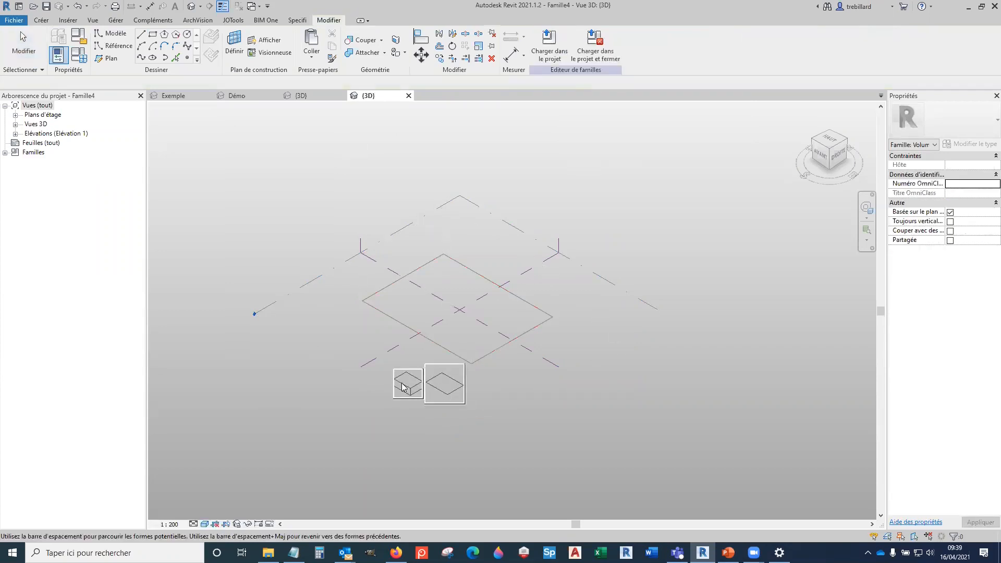
click(410, 386)
click(473, 302)
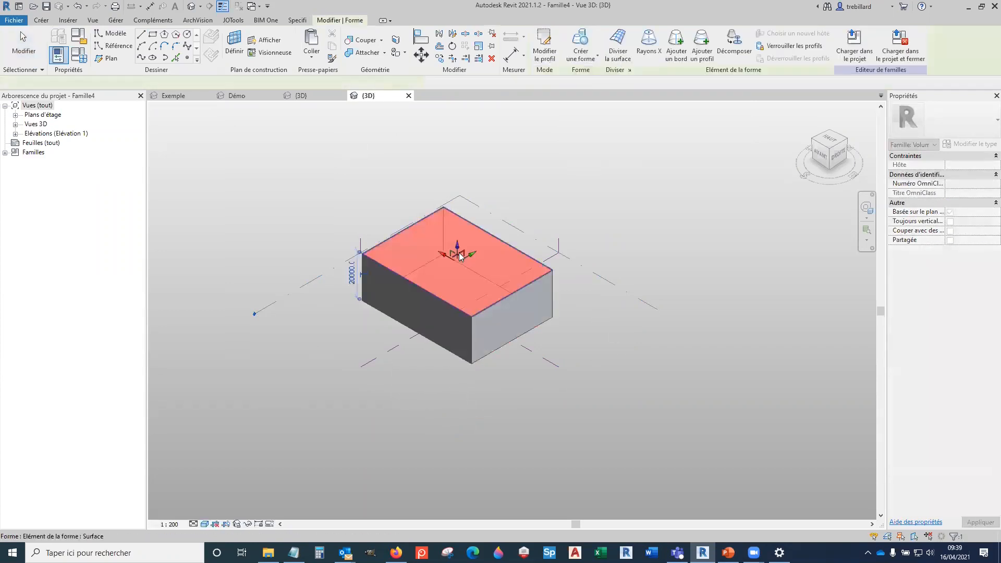
click(602, 345)
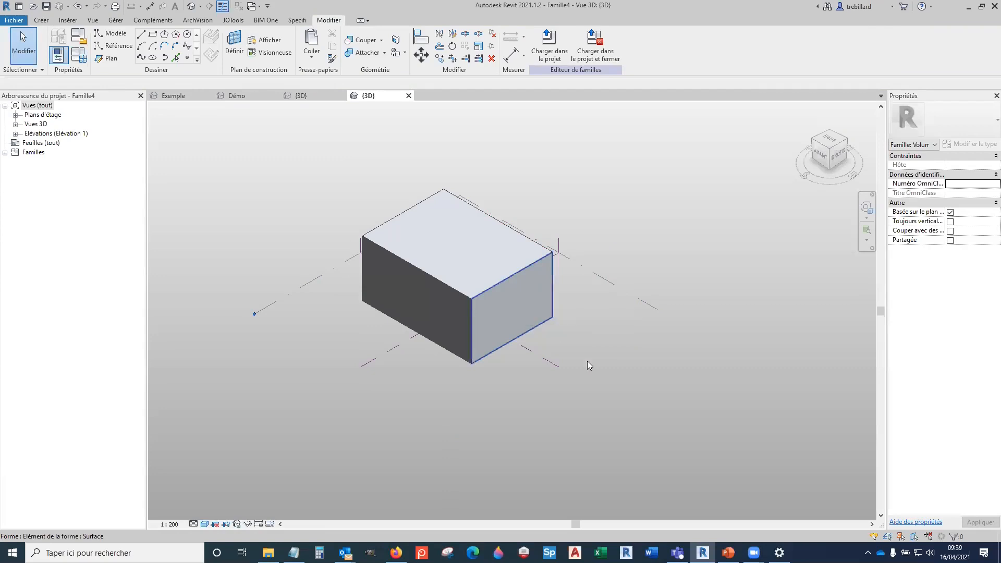
Step: Divide the surface of the box's side face that faces Droite
shift+middle_drag(552, 381, 593, 346)
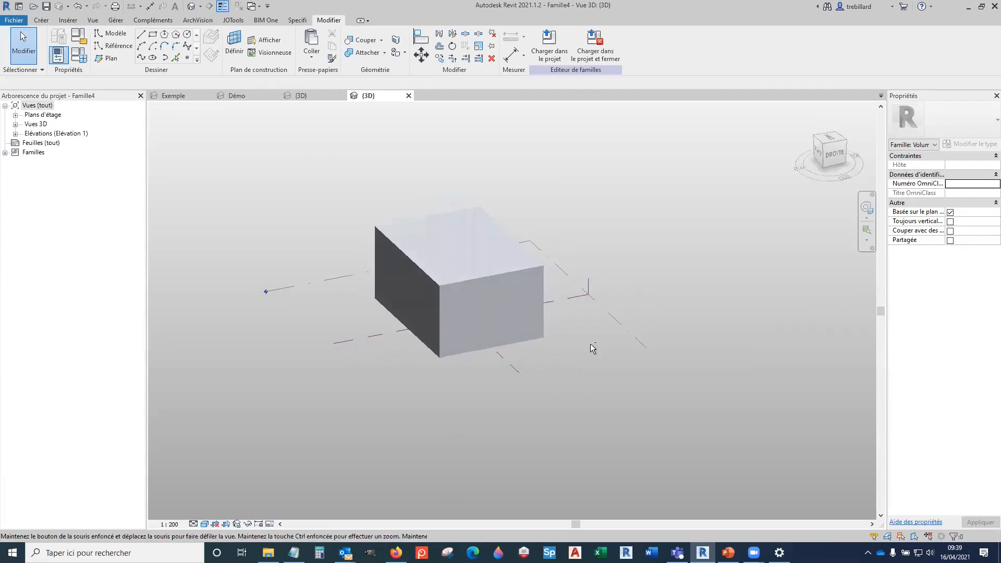
click(498, 315)
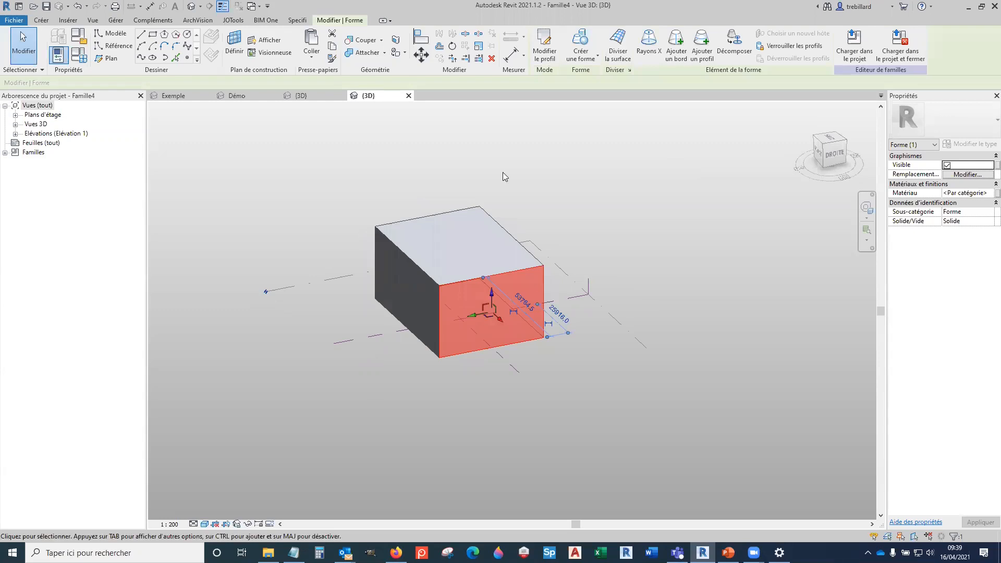
click(625, 47)
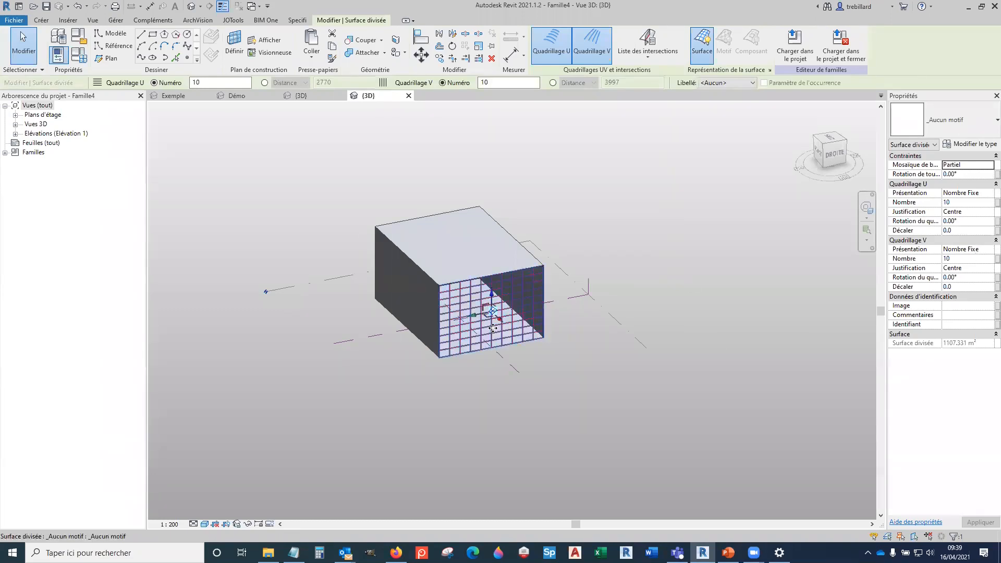
Step: Set the divided surface's grid counts to 8 for Quadrillage U and 6 for Quadrillage V
click(956, 203)
text(8)
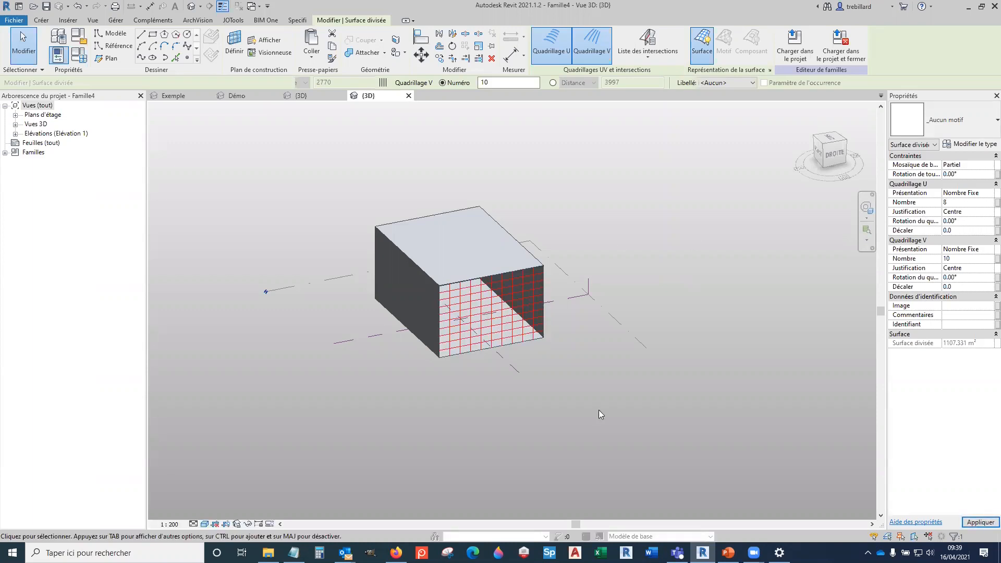
scroll(456, 314, up, 2)
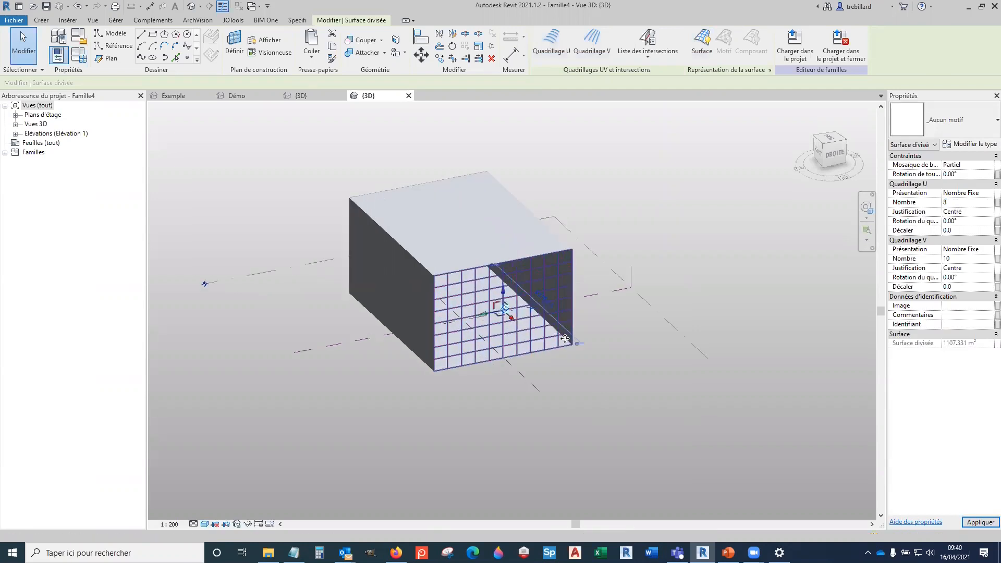
click(969, 260)
text(6)
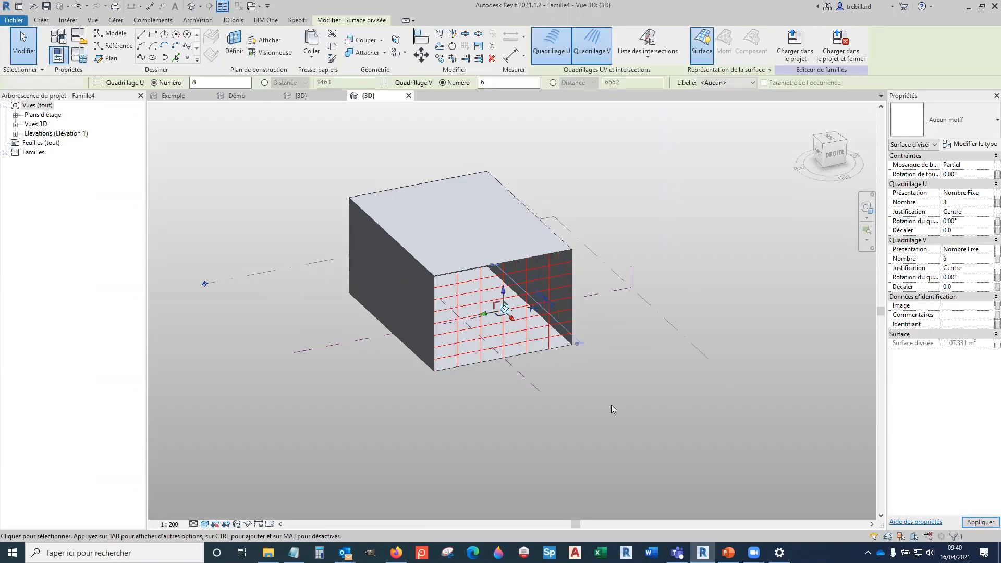
click(611, 405)
Step: Switch the divided surface's display off and back on, and enable Noeuds in its surface representation
scroll(579, 370, up, 3)
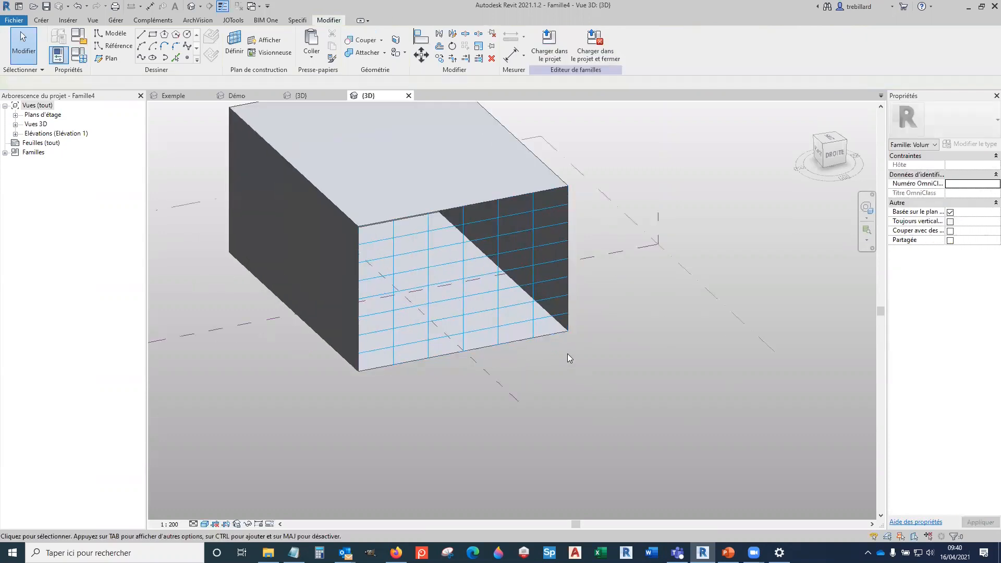
click(534, 326)
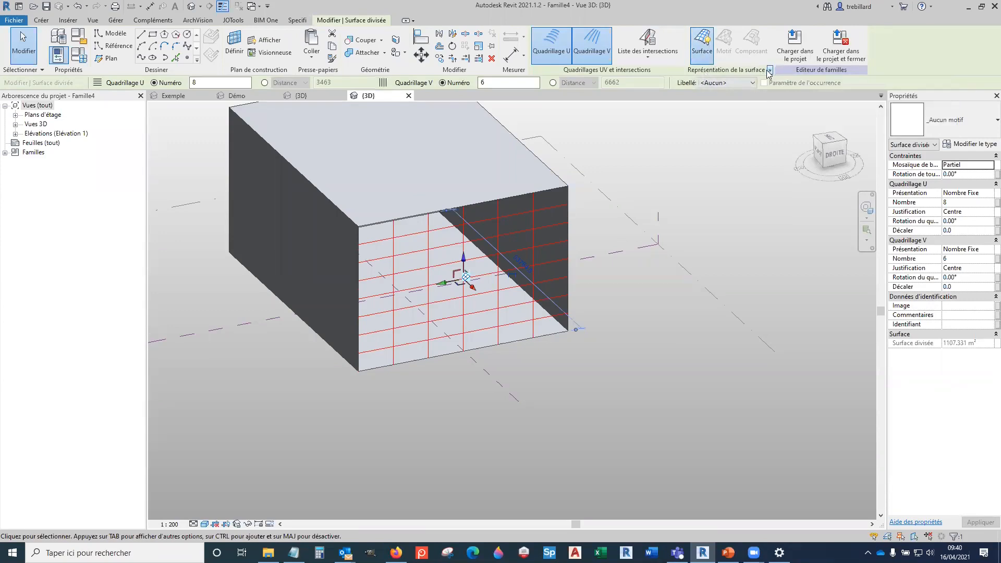
click(705, 48)
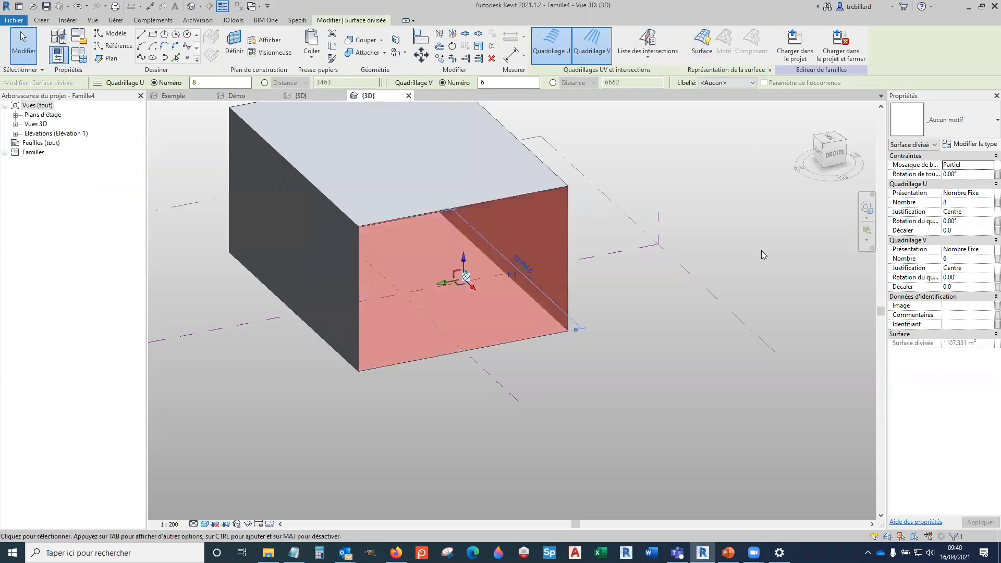
click(703, 48)
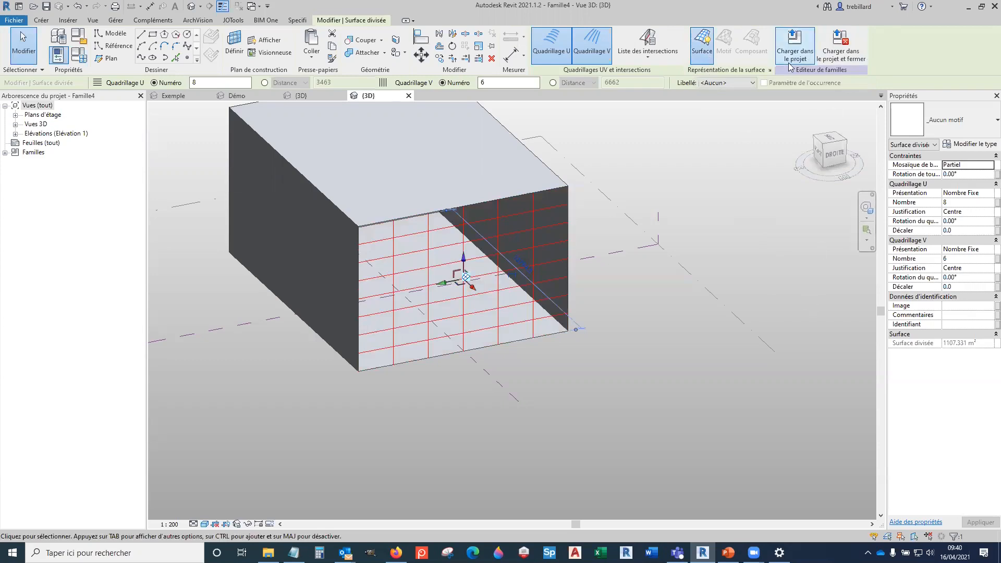
click(770, 74)
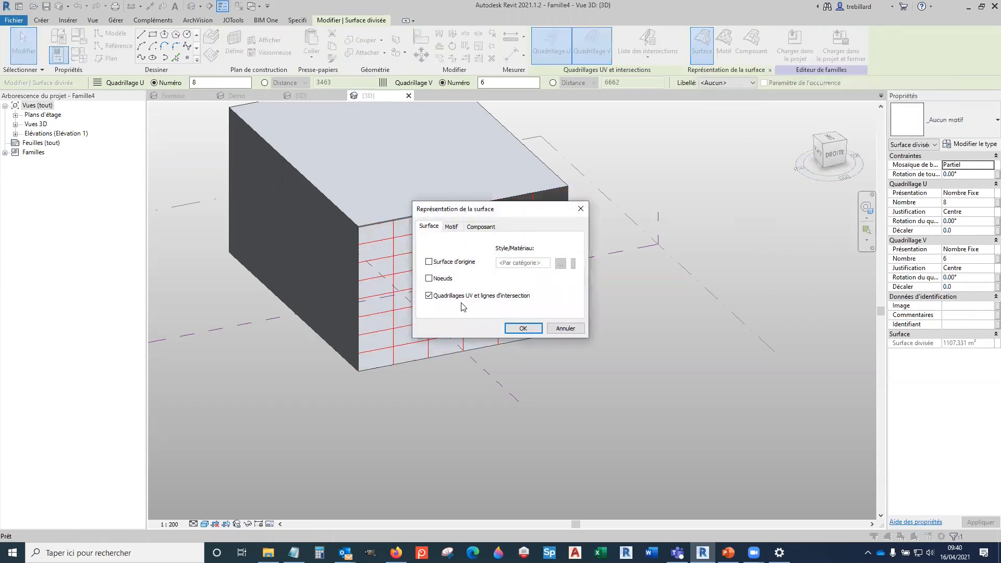
click(429, 278)
click(524, 328)
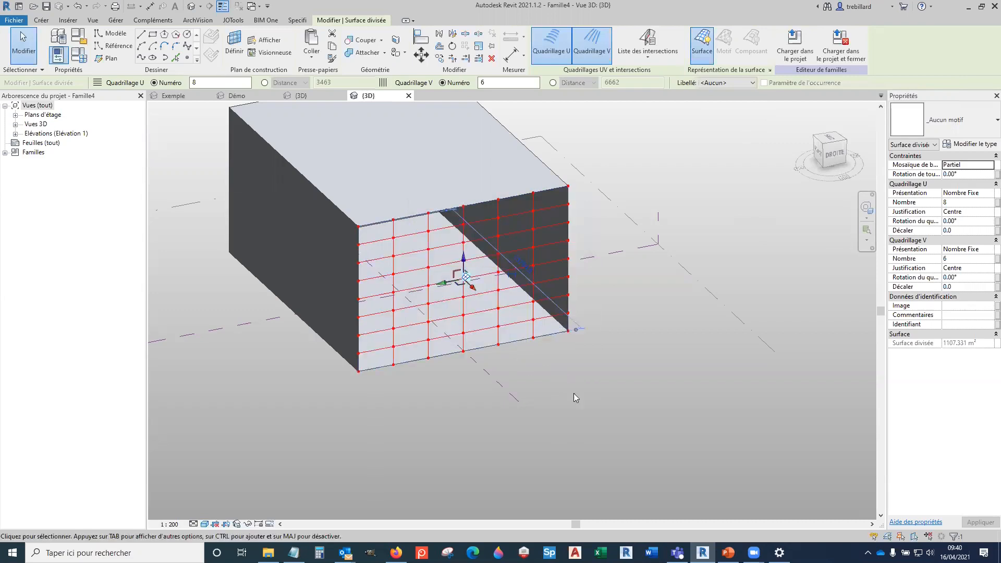
Step: Apply the Triangle (plat) pattern to the divided surface on the box's side face
shift+middle_drag(610, 403, 620, 372)
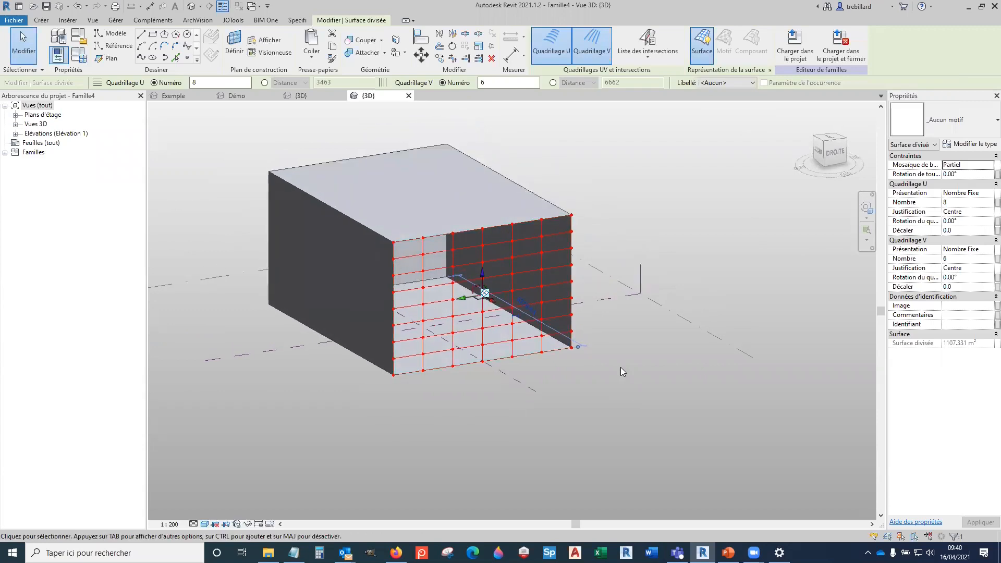
click(952, 123)
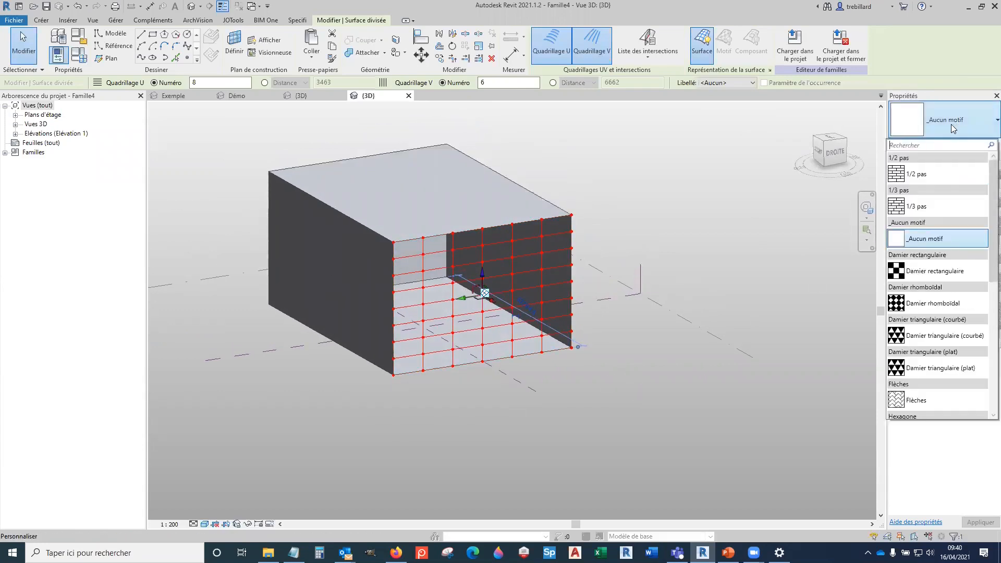
scroll(936, 313, down, 3)
scroll(937, 313, down, 2)
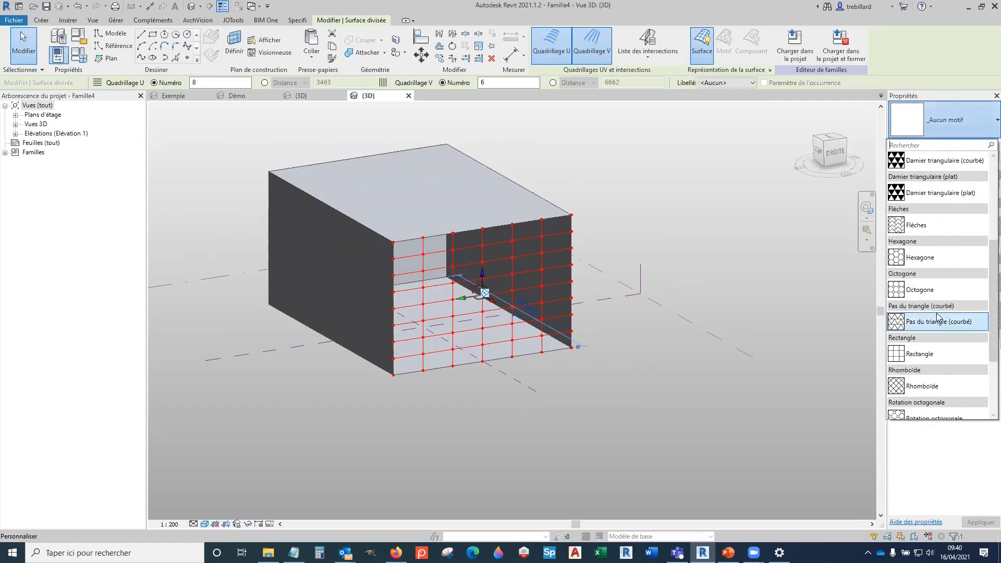
scroll(935, 329, down, 3)
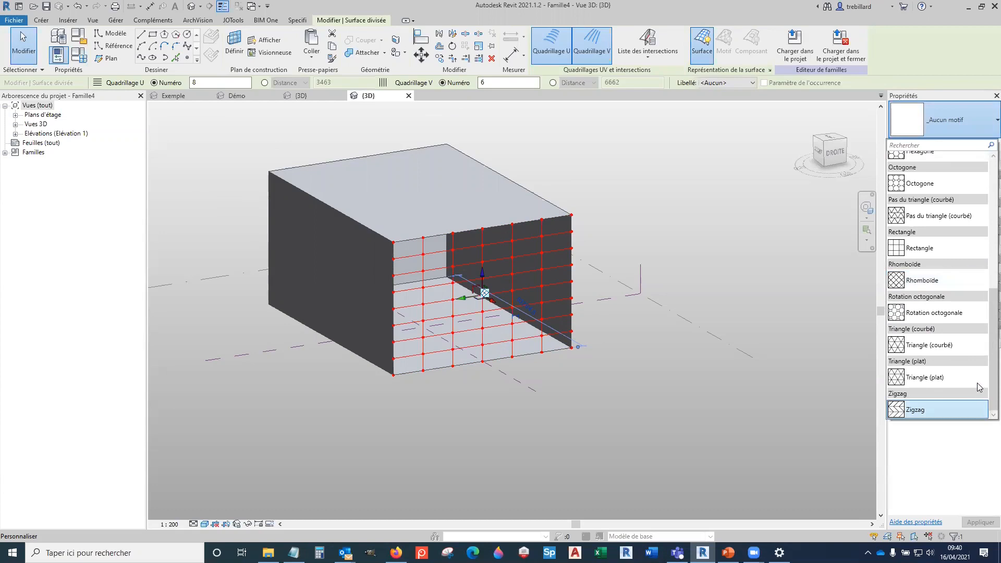
click(924, 377)
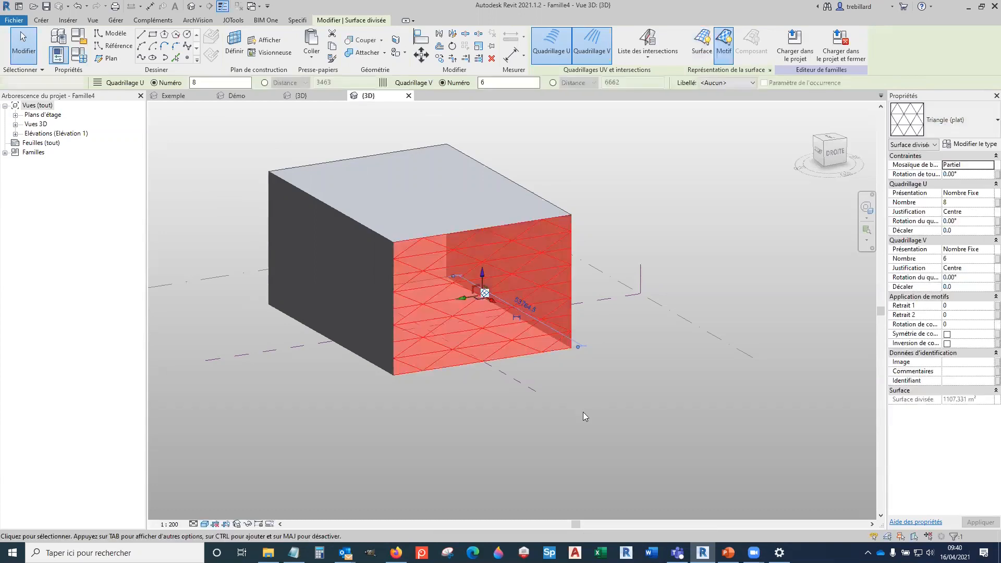
click(583, 412)
scroll(525, 294, up, 2)
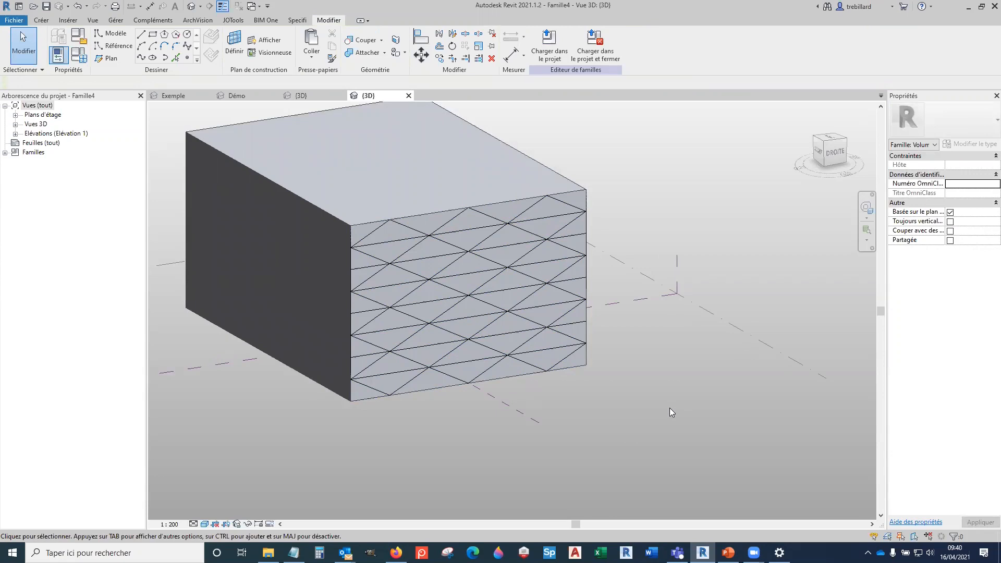
Step: Display the divided surface's UV grid instead of its pattern and set the Quadrillage V number to 15
click(557, 368)
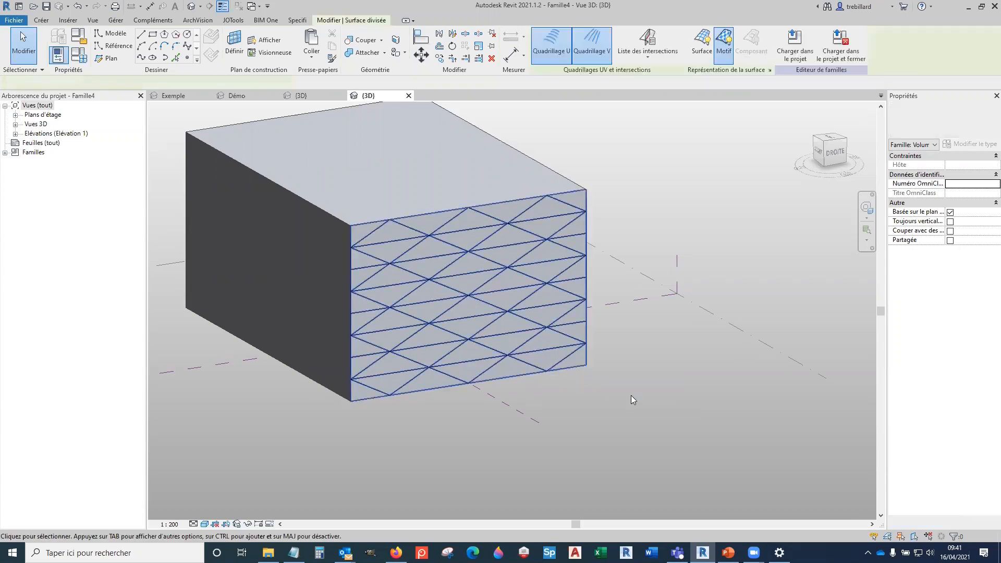
click(723, 43)
click(700, 44)
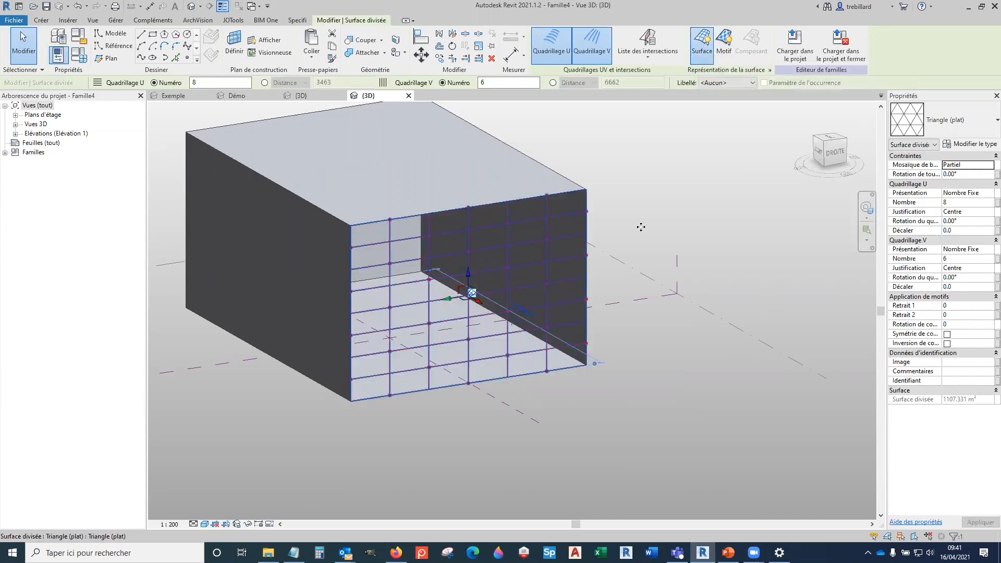
click(965, 259)
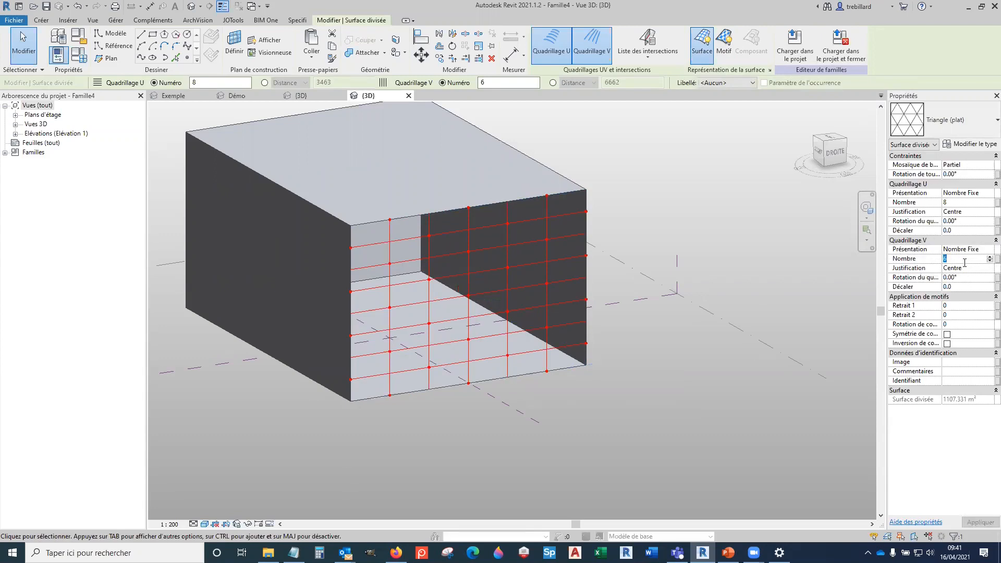
text(15)
click(707, 207)
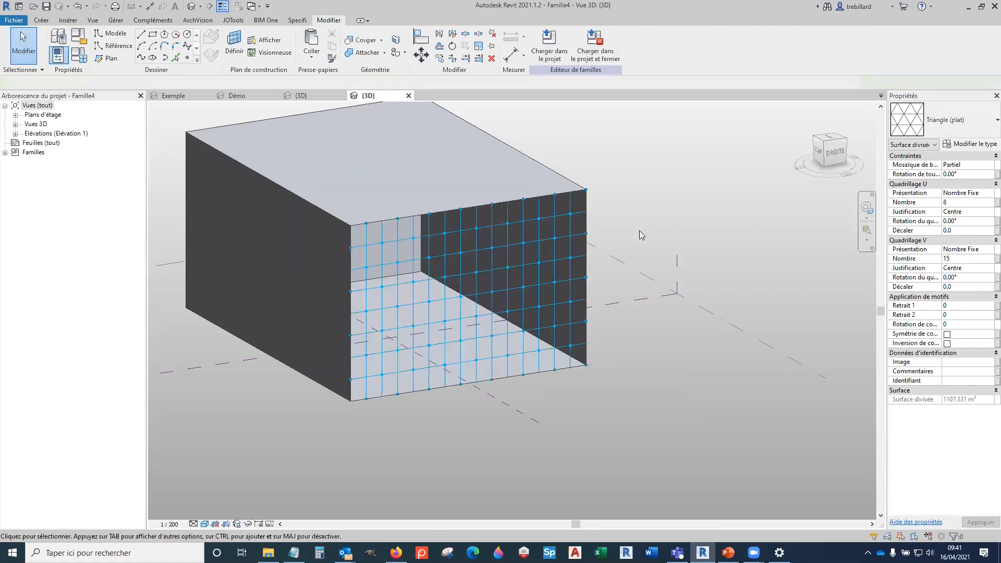
Step: Turn the divided surface's pattern display back on alongside its UV grid
click(561, 240)
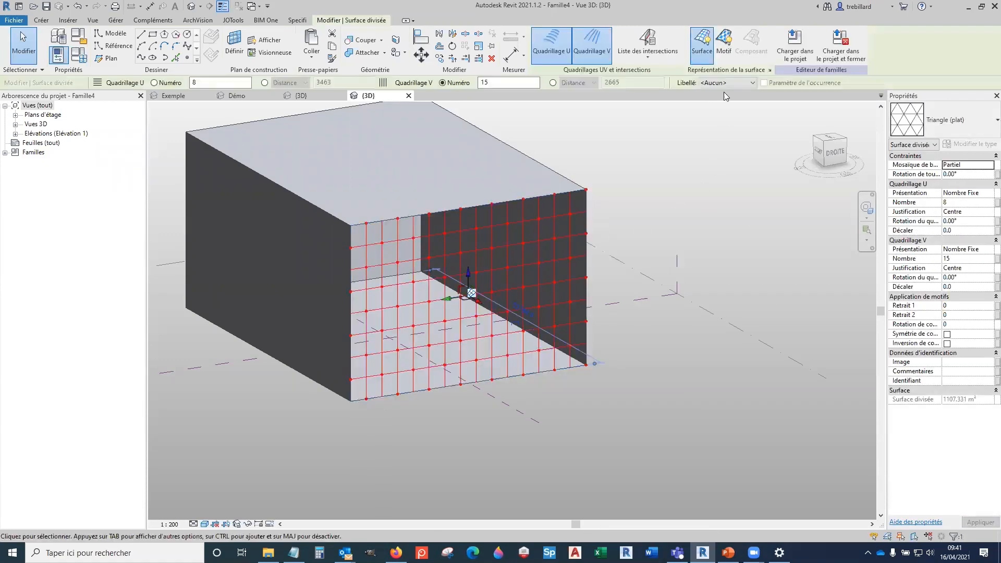
click(724, 44)
click(690, 443)
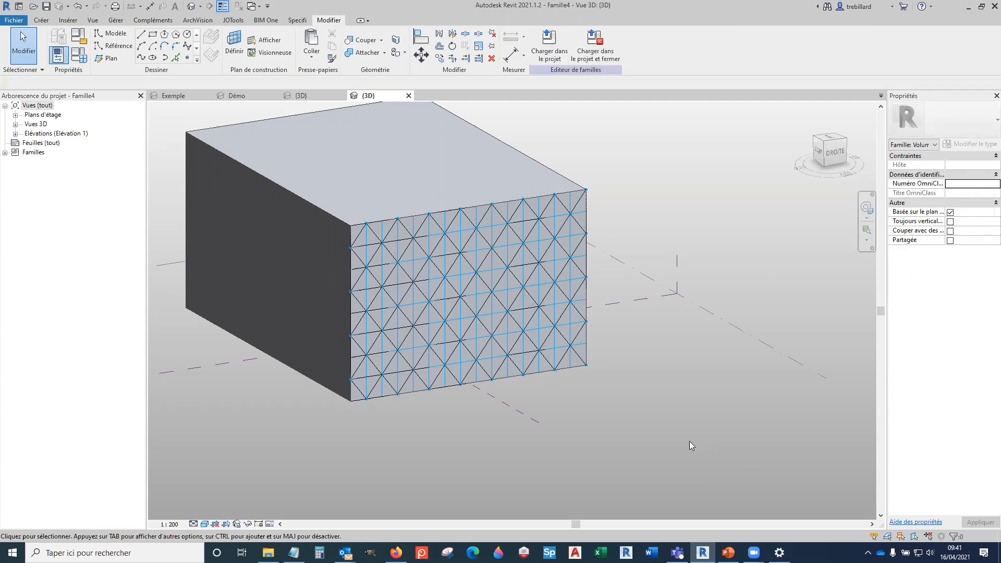
scroll(426, 248, up, 4)
scroll(660, 376, down, 6)
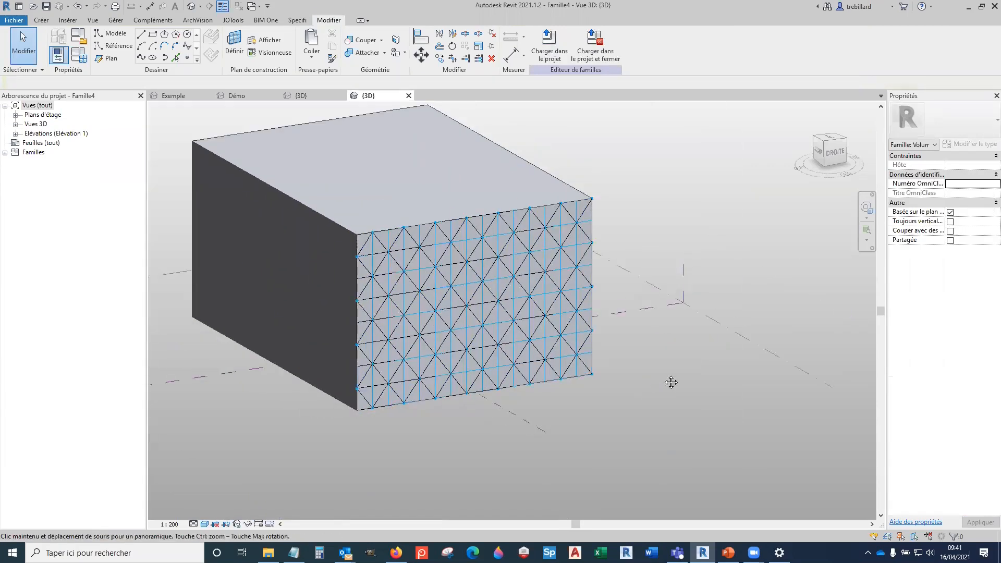
middle_drag(671, 382, 670, 376)
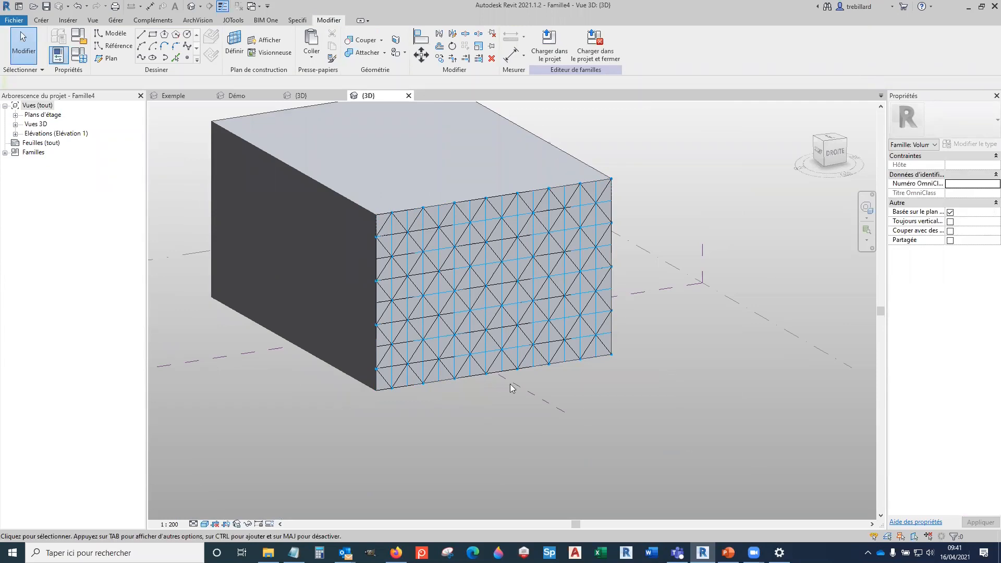
scroll(555, 291, up, 5)
scroll(558, 241, up, 3)
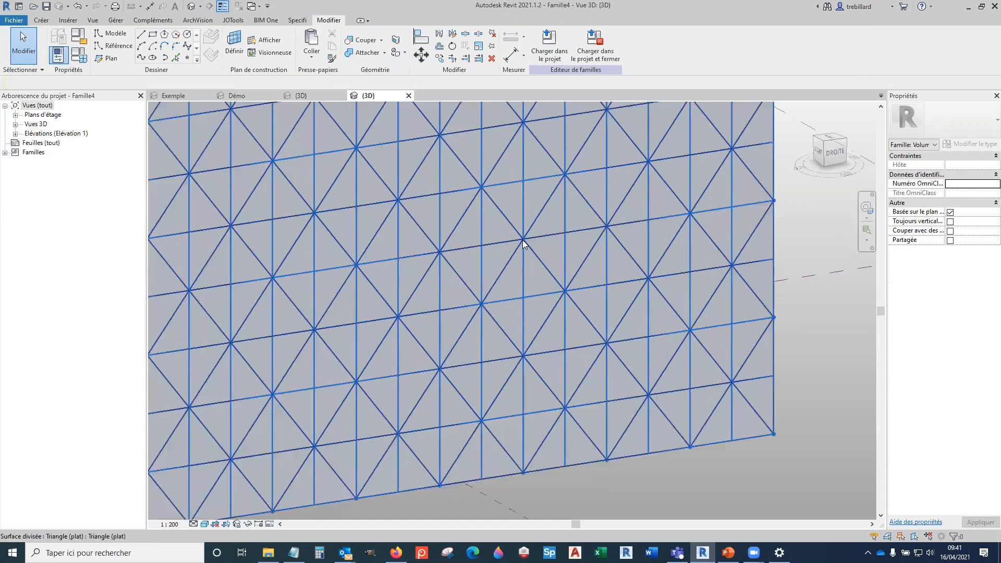
scroll(736, 372, down, 5)
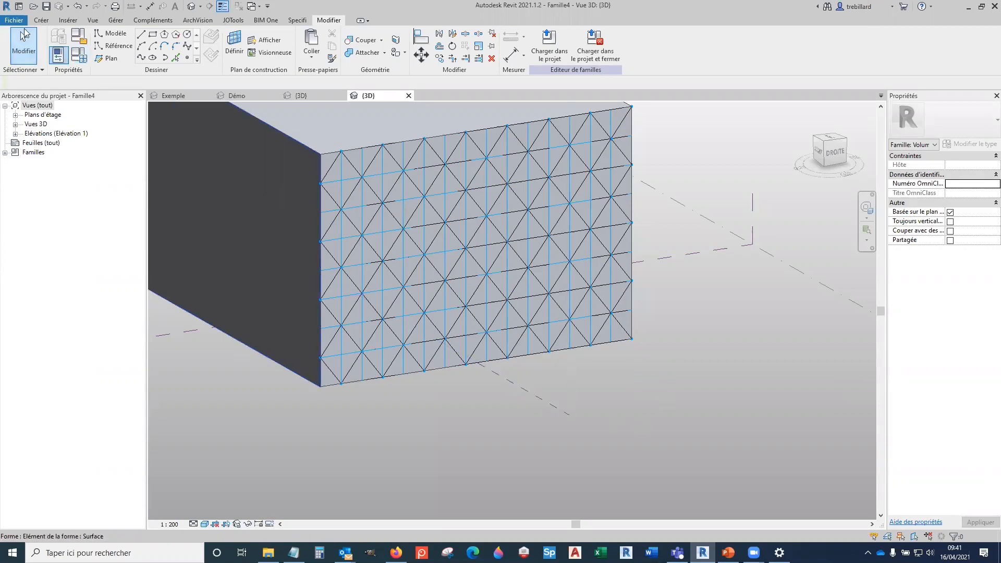
Step: Create a new family from the template "A motif de panneau de mur-rideau métrique.rft"
click(21, 23)
mouse_move(39, 69)
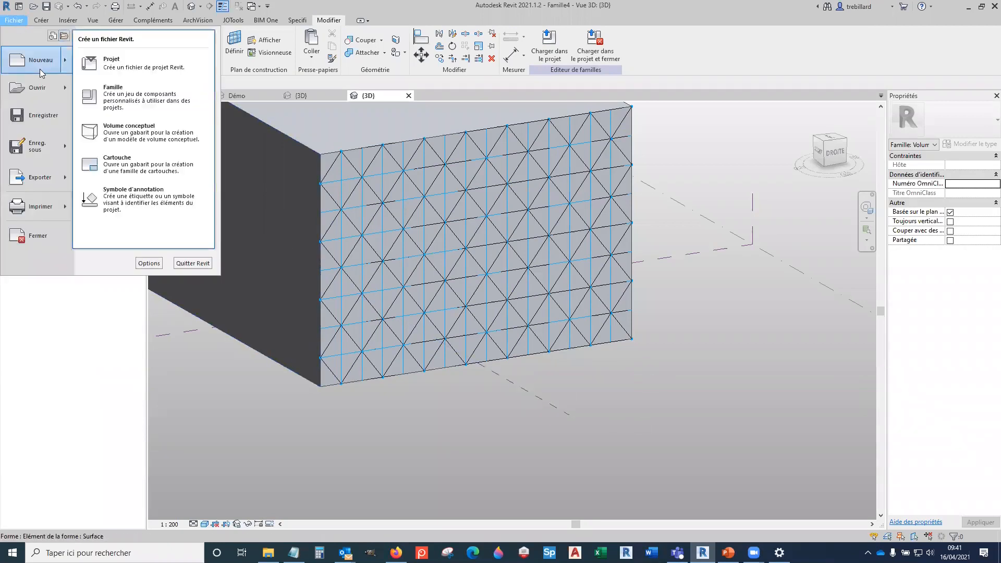
click(129, 99)
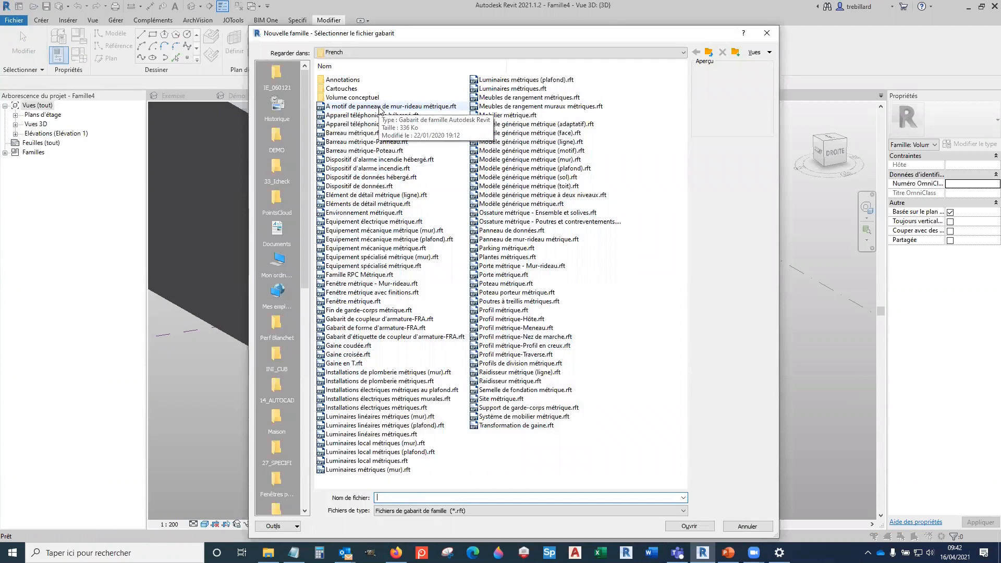
double_click(380, 108)
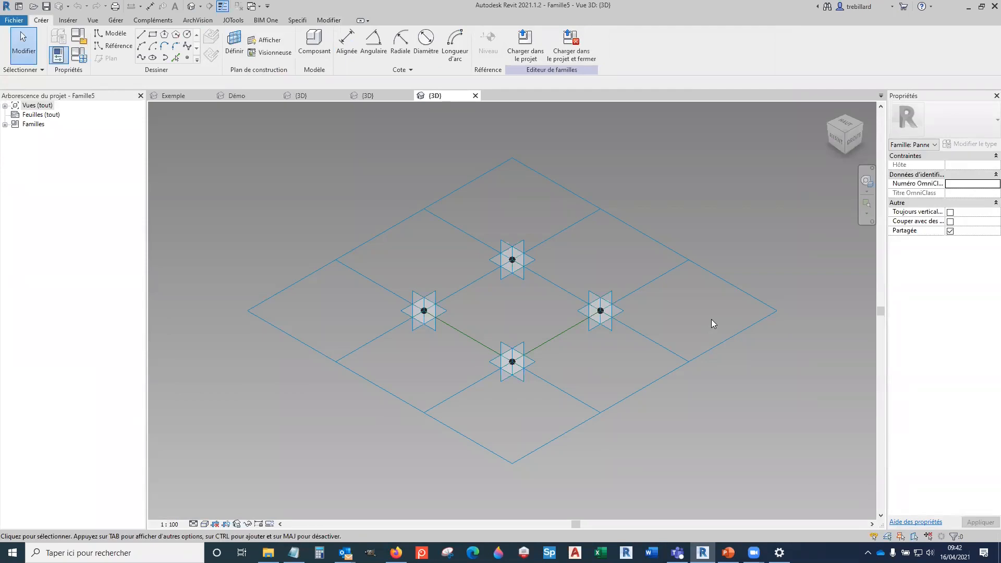
click(681, 271)
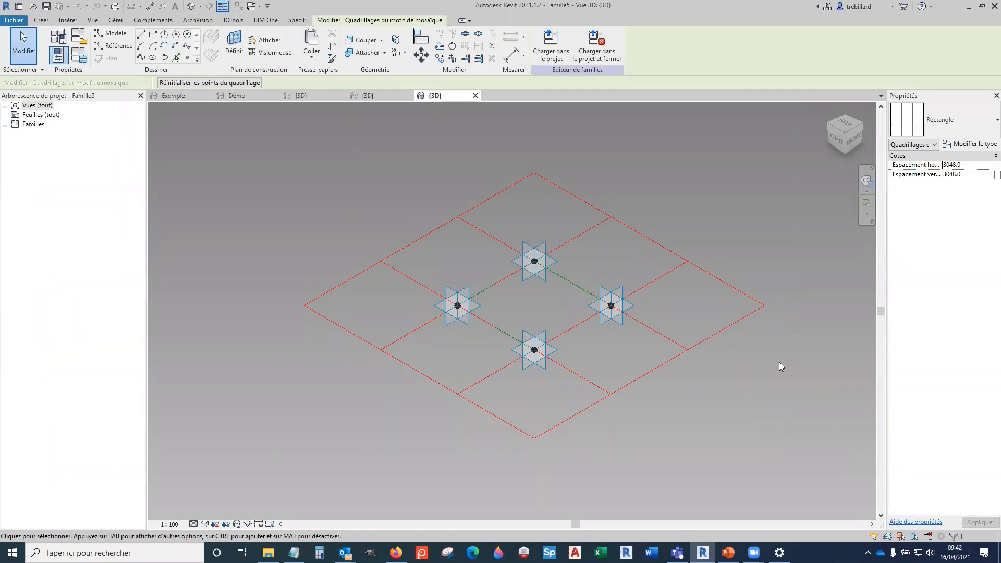
key(Tab)
click(560, 274)
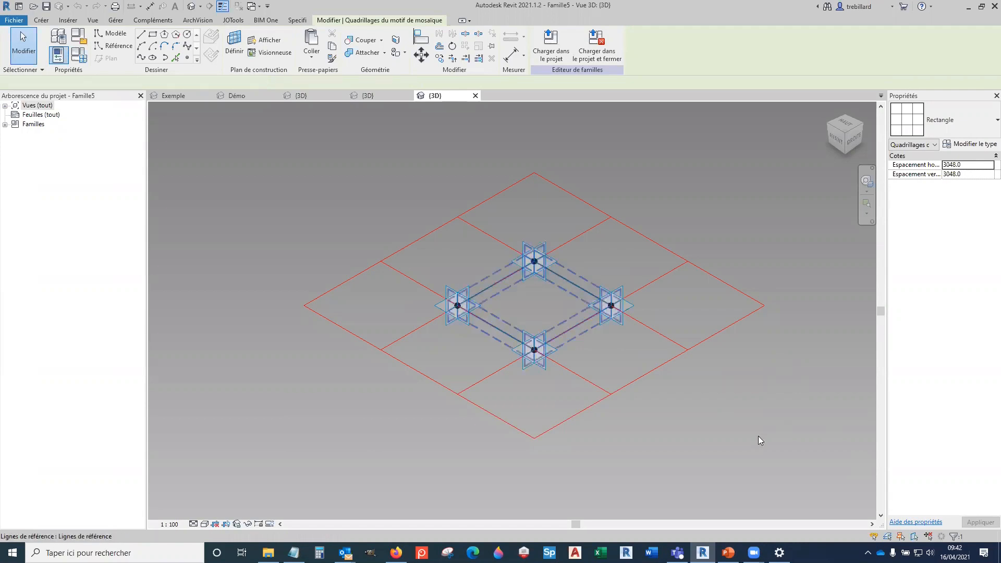
click(759, 436)
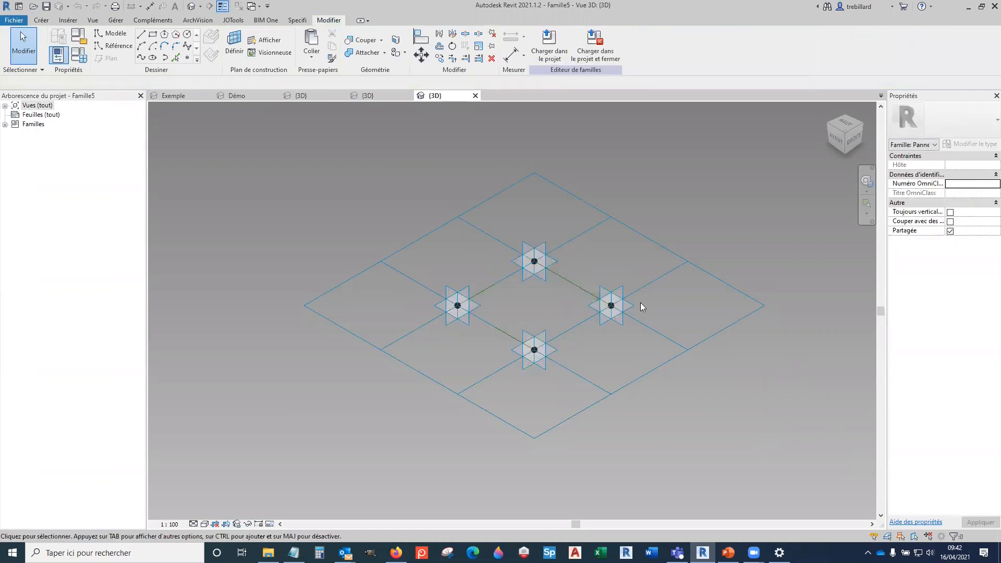
Step: Change the new family's pattern grid type to Triangle (plat)
click(684, 263)
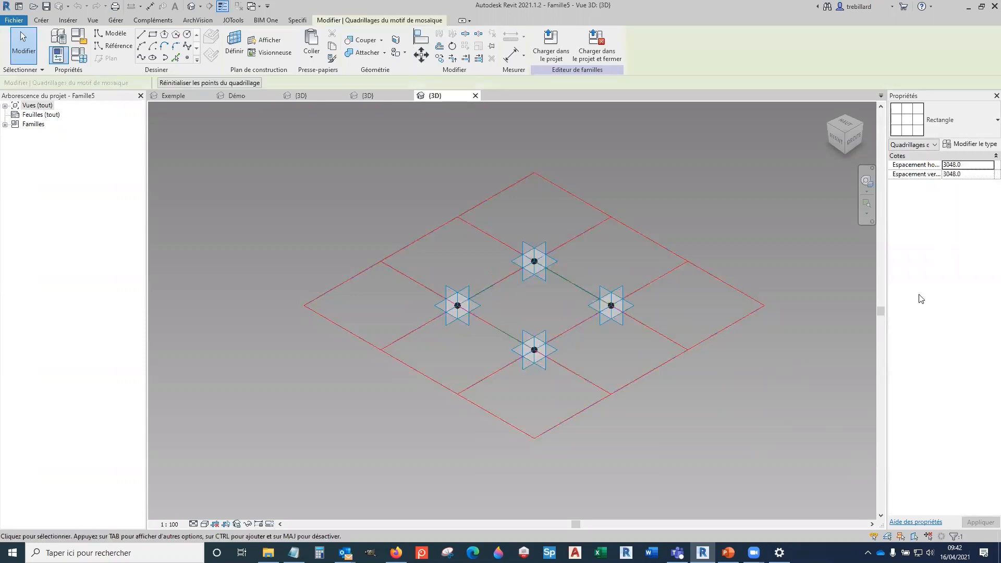
click(944, 125)
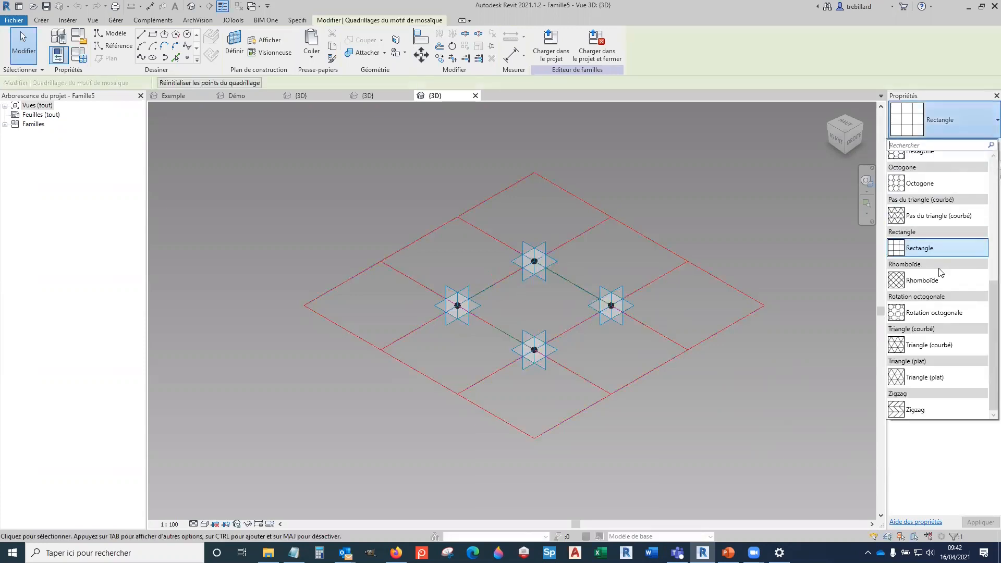
click(942, 375)
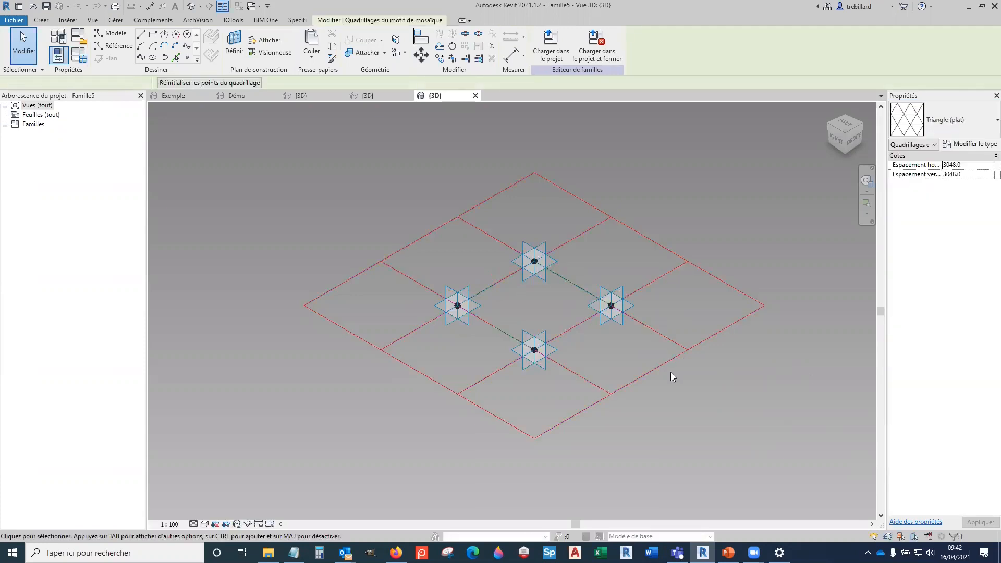
click(777, 417)
Step: Create a solid form from the closed triangle of reference lines, choosing the flat surface option
scroll(778, 418, down, 1)
middle_drag(778, 417, 565, 271)
scroll(646, 350, down, 1)
middle_drag(506, 284, 509, 302)
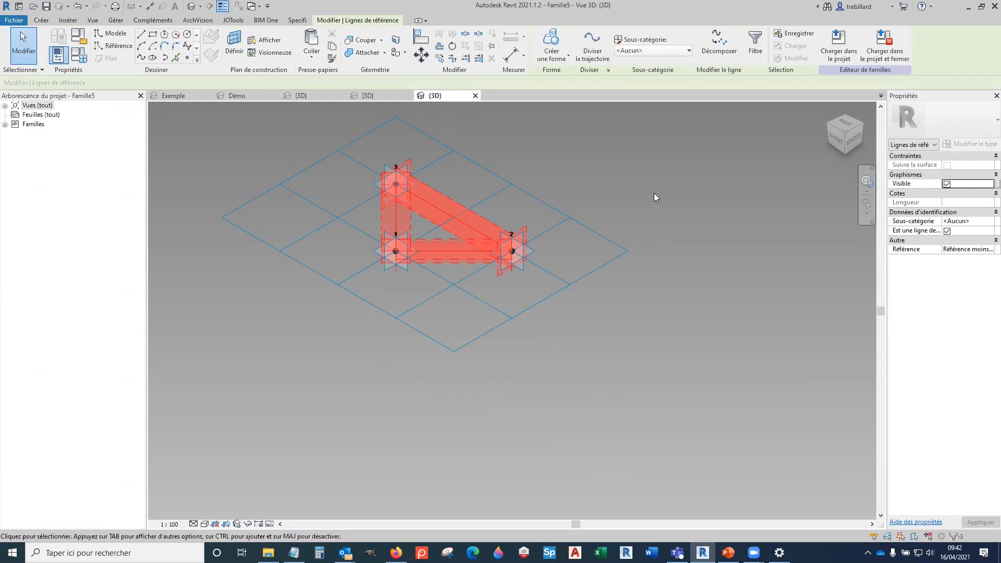
click(552, 56)
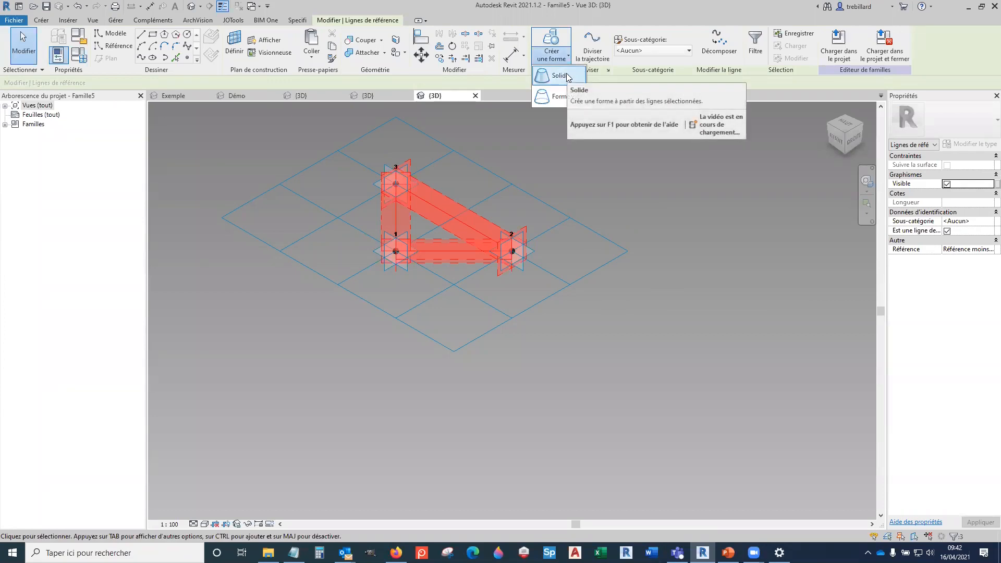
click(568, 76)
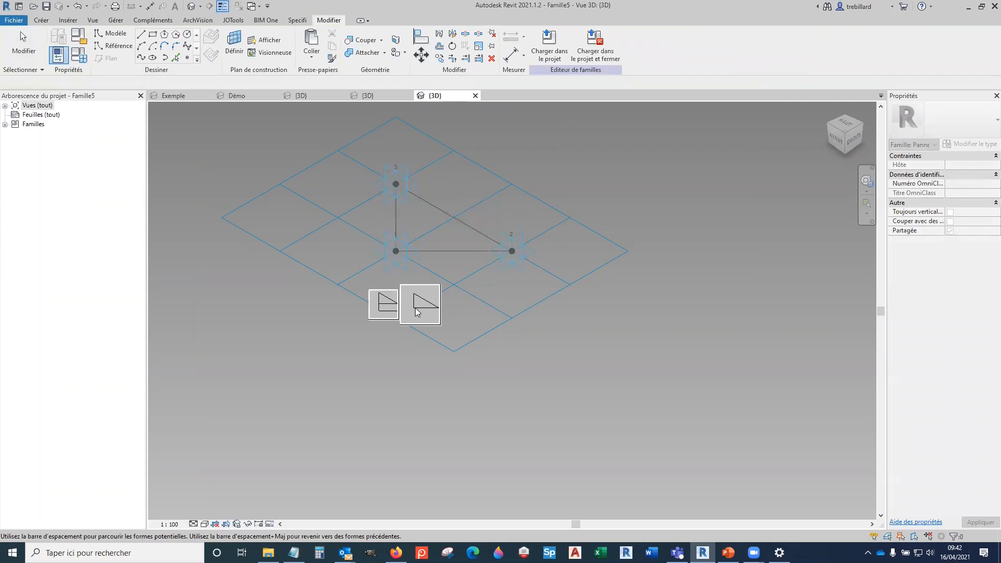
click(418, 311)
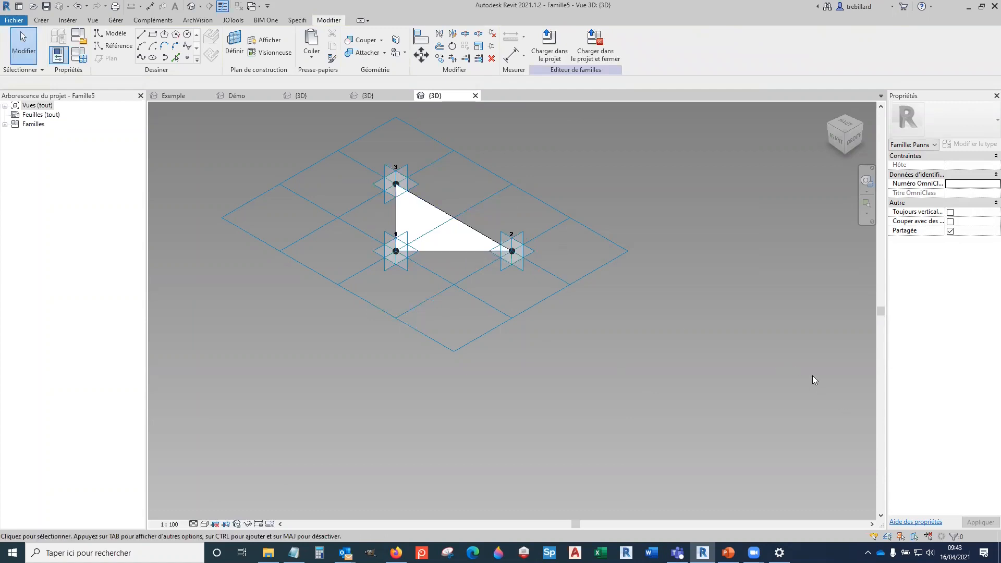
Step: Load the triangular panel family into Famille4 only and close it
click(601, 58)
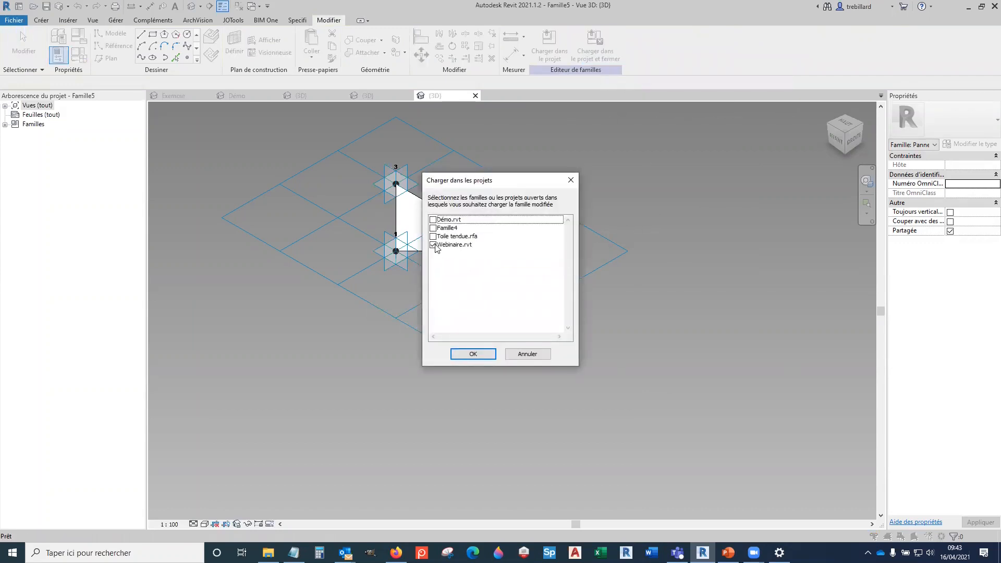
click(434, 245)
click(433, 228)
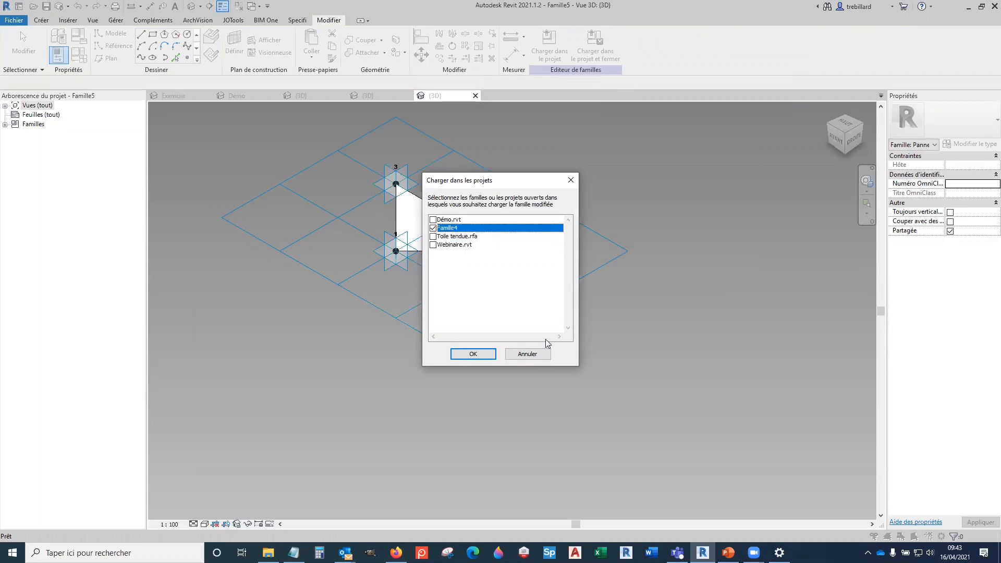
click(491, 354)
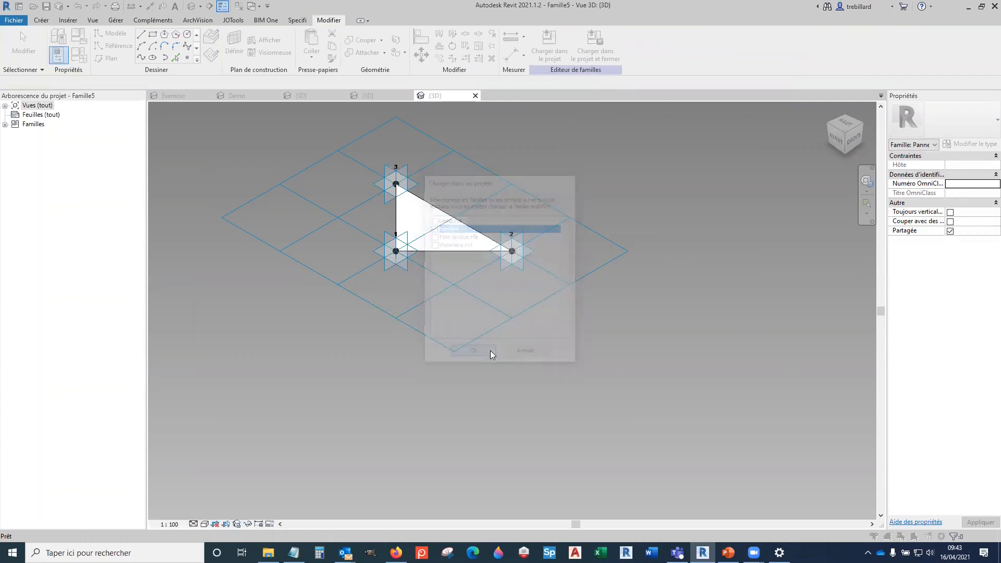
Step: Save the panel family in the Familles adaptatives folder as "Panneau triangle plat"
click(474, 276)
text(Pannea)
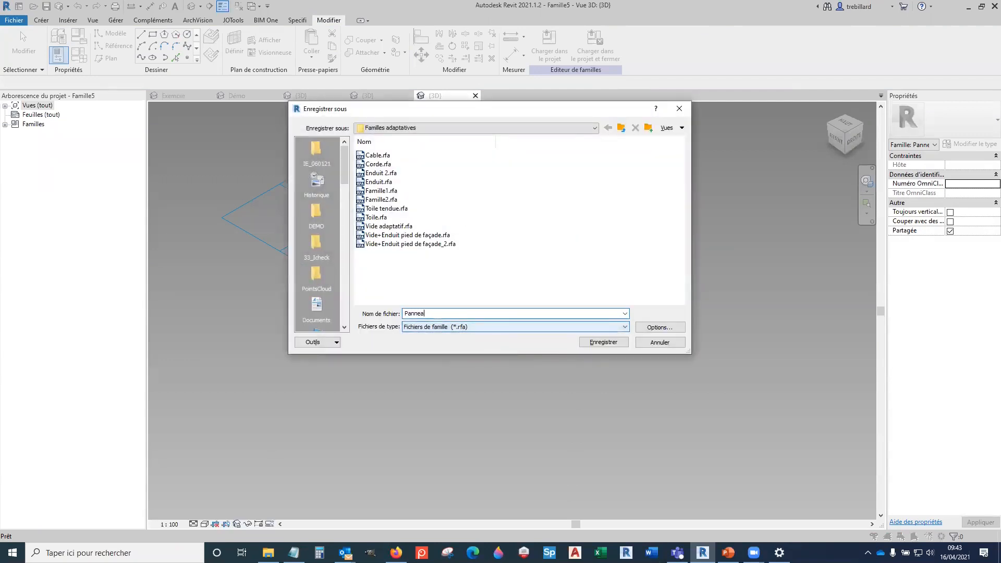
text(u triangle plat)
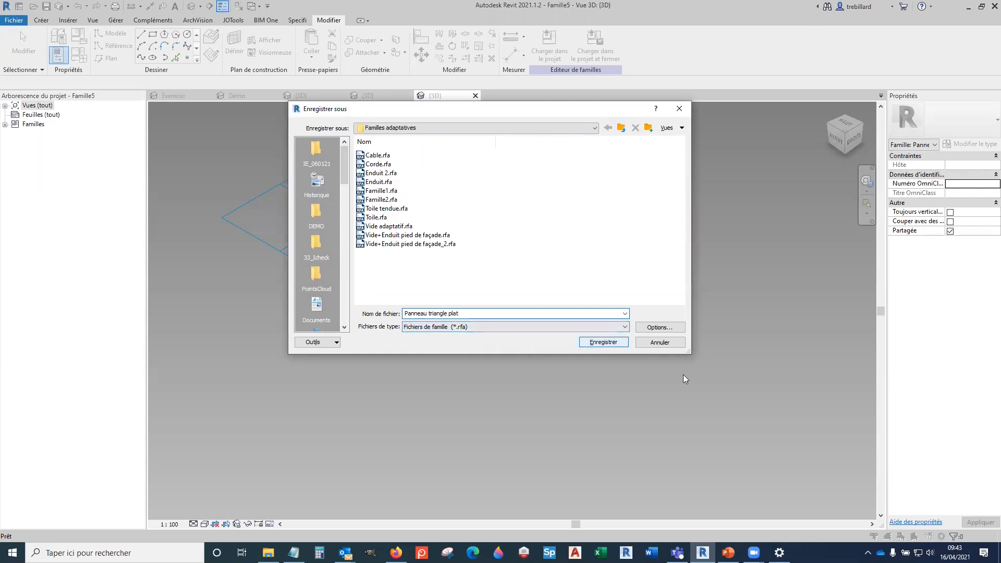
key(Return)
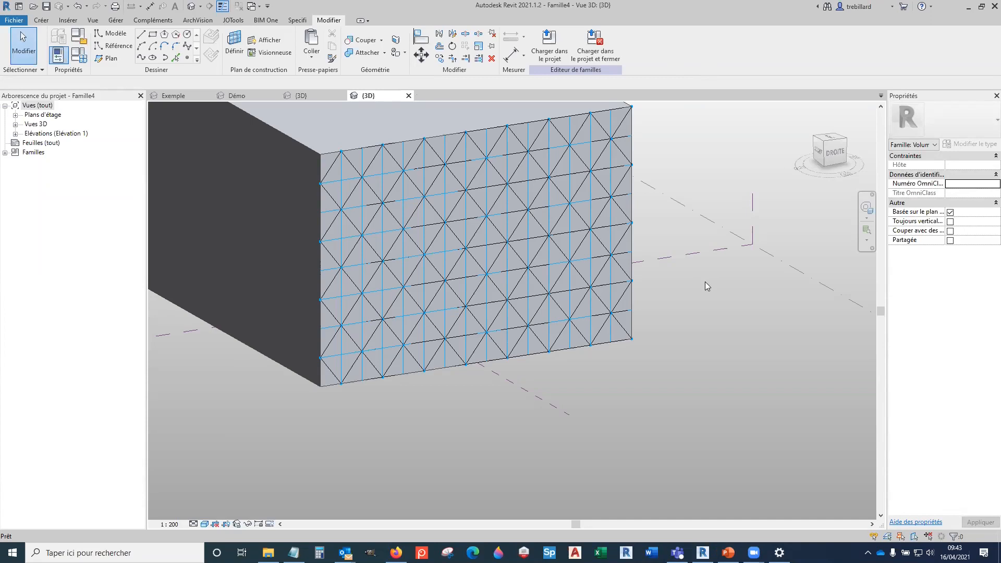
Step: Fill the divided face of the mass with the "Panneau triangle plat" component under the Triangle (plat) pattern
scroll(702, 286, down, 4)
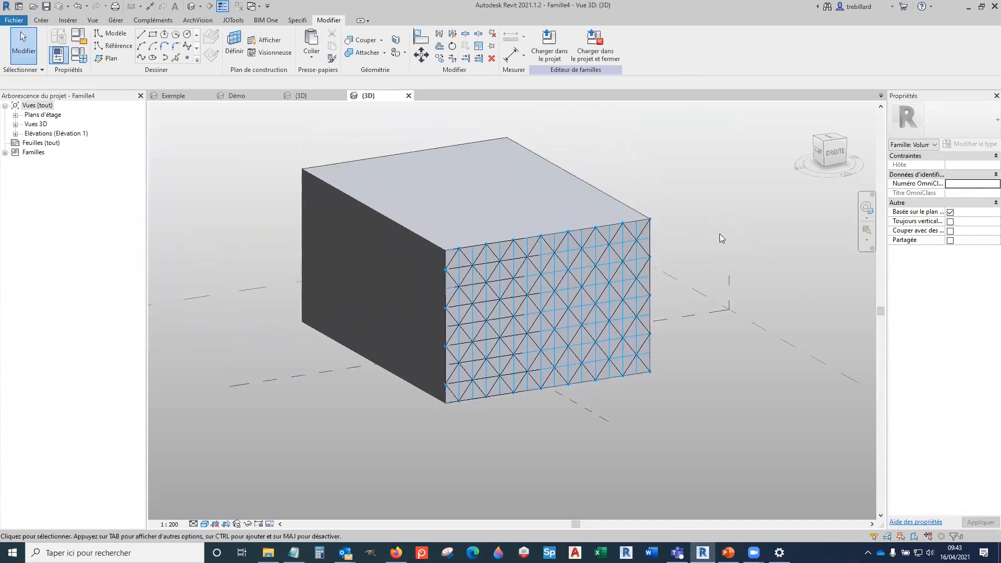
click(624, 284)
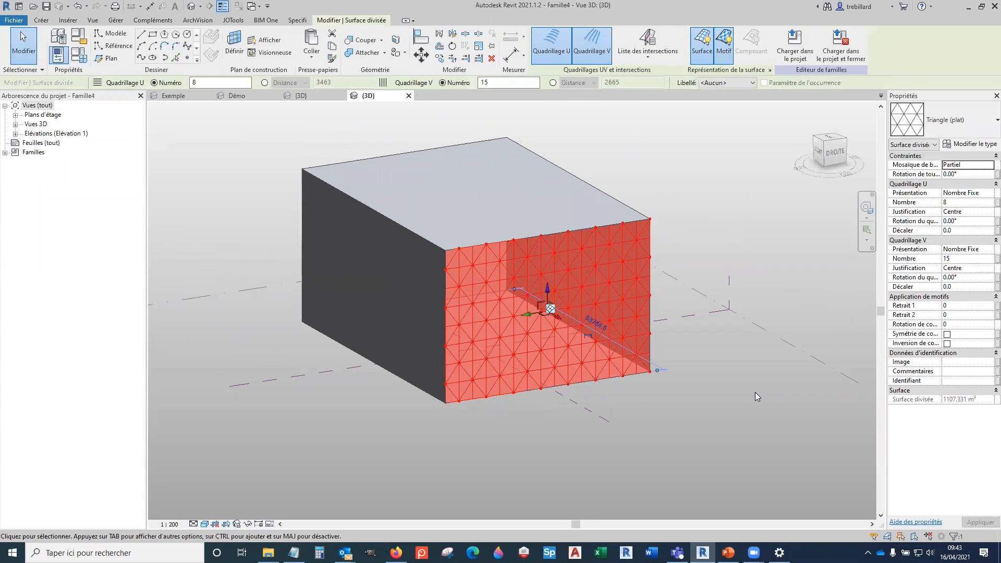
click(934, 134)
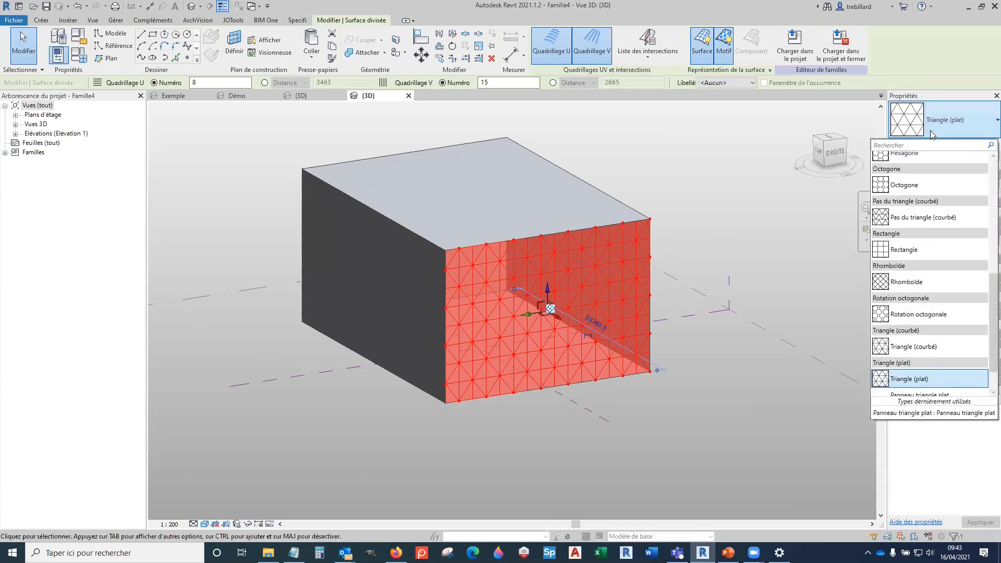
scroll(926, 267, down, 1)
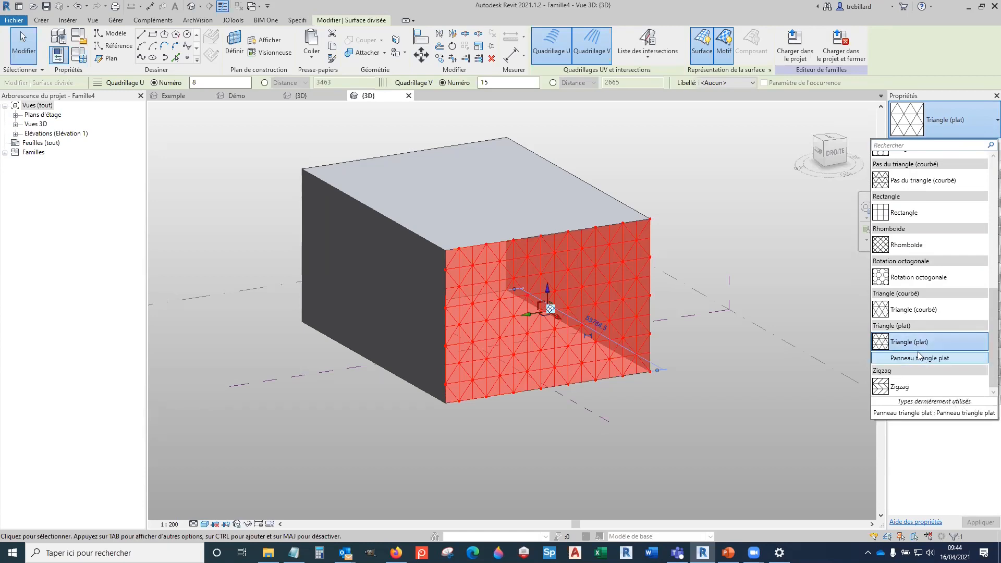
click(921, 358)
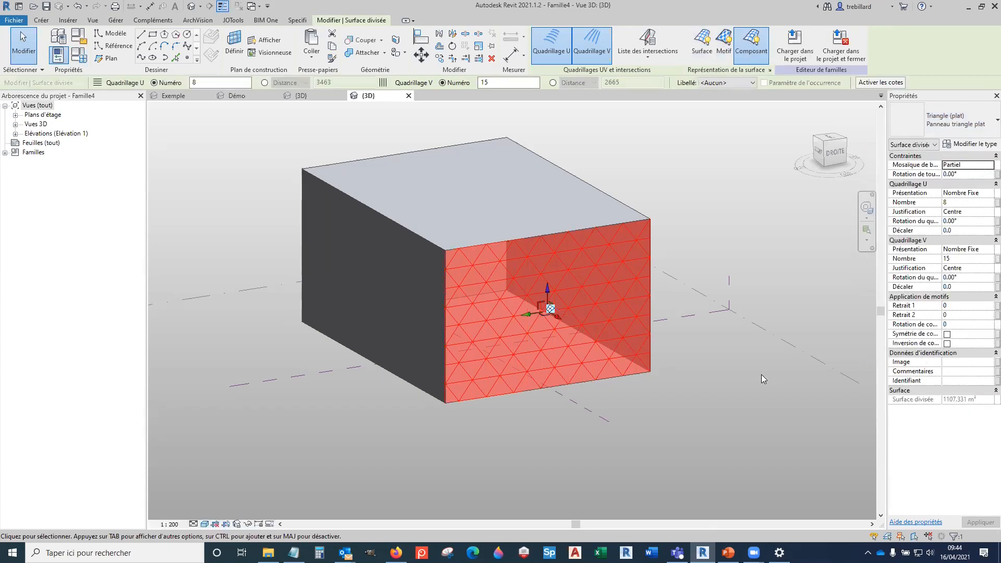
click(762, 375)
Step: Create a solid form from the face of one upright triangular panel in the bottom row and unlock its profiles
scroll(578, 362, up, 5)
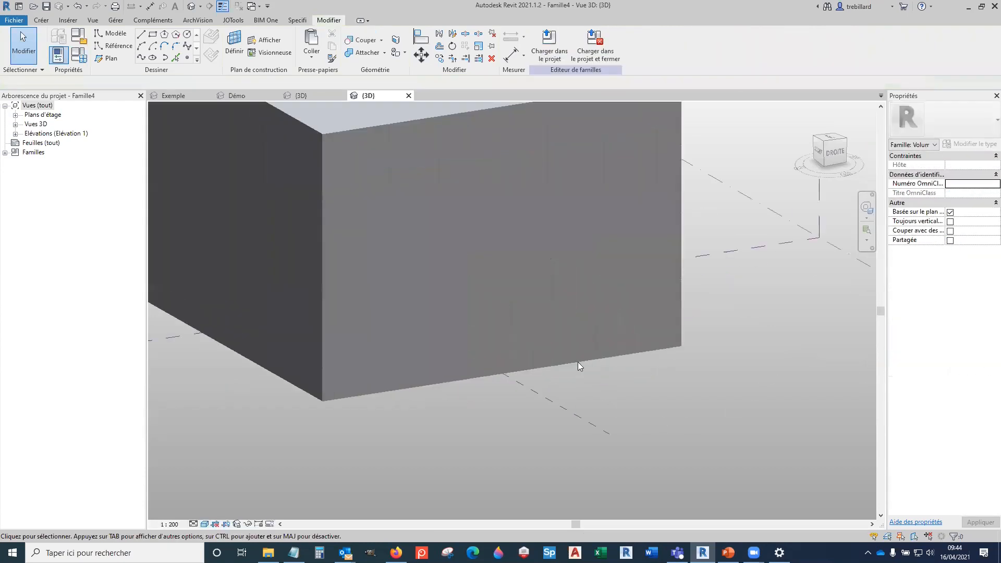
key(Tab)
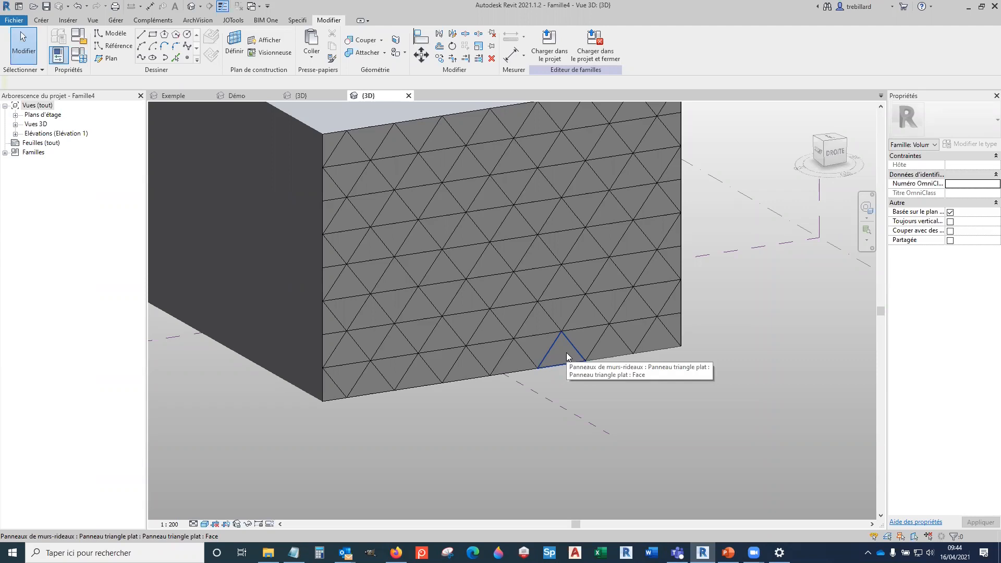
click(567, 356)
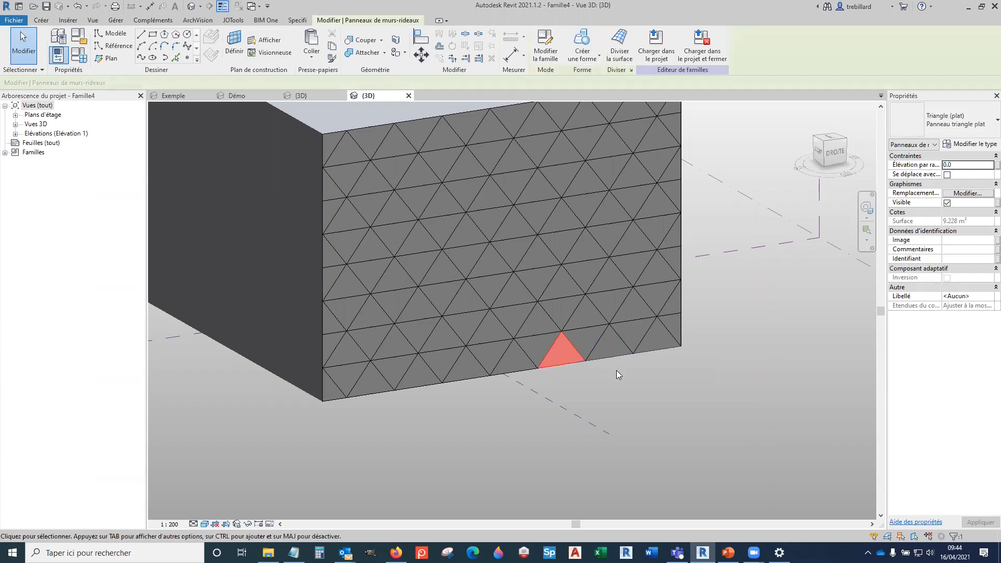
shift+middle_drag(632, 374, 672, 412)
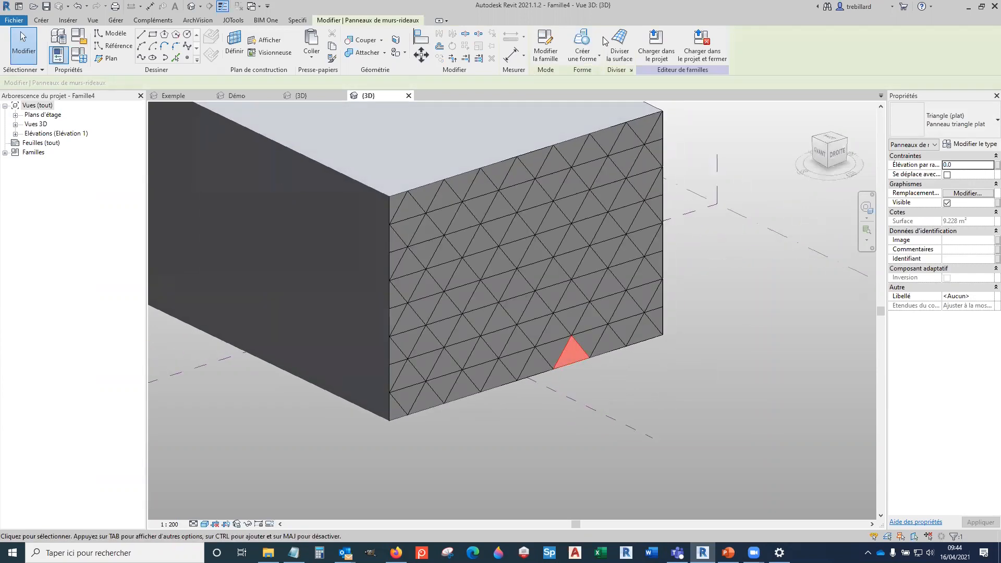
click(592, 45)
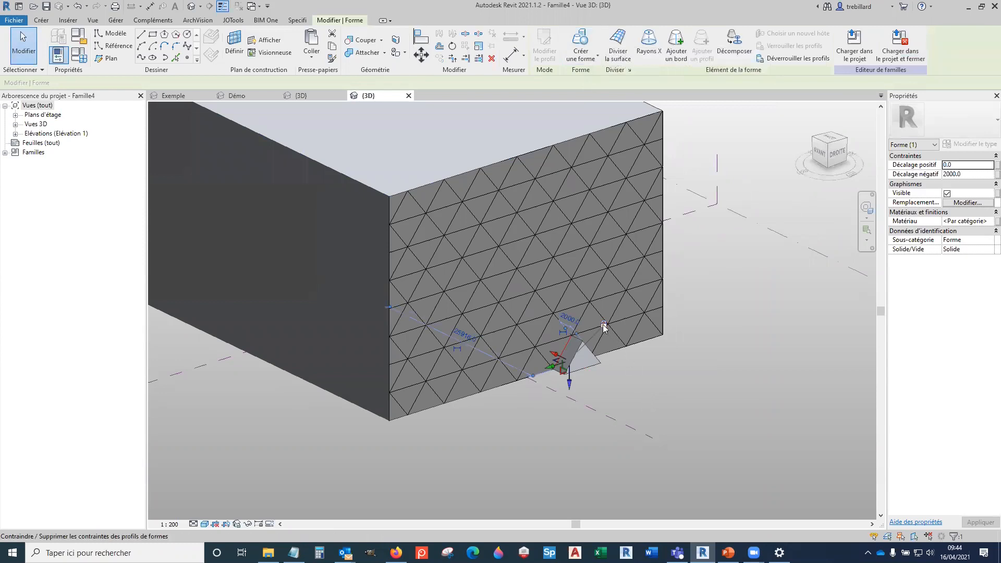
click(586, 360)
scroll(585, 360, up, 4)
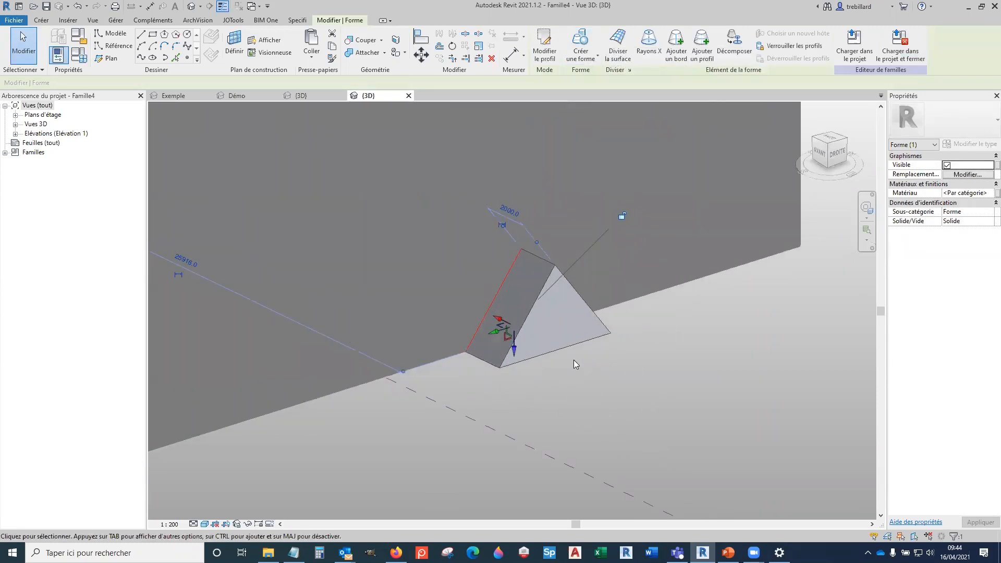
Step: Move the form's outer triangular face to about 635 mm from the wall, and pull its slanted left edge toward the wall
click(543, 329)
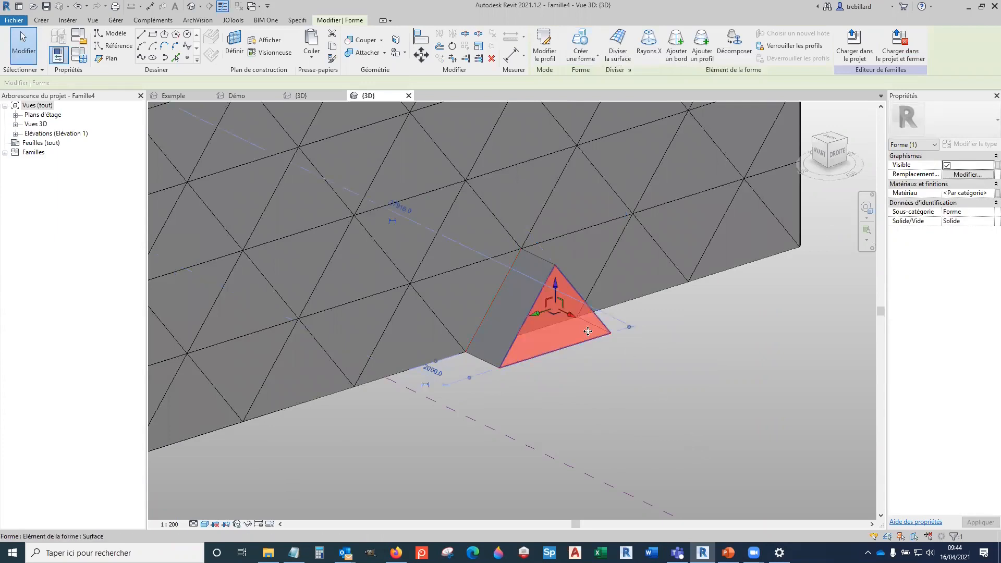
drag(573, 323, 523, 295)
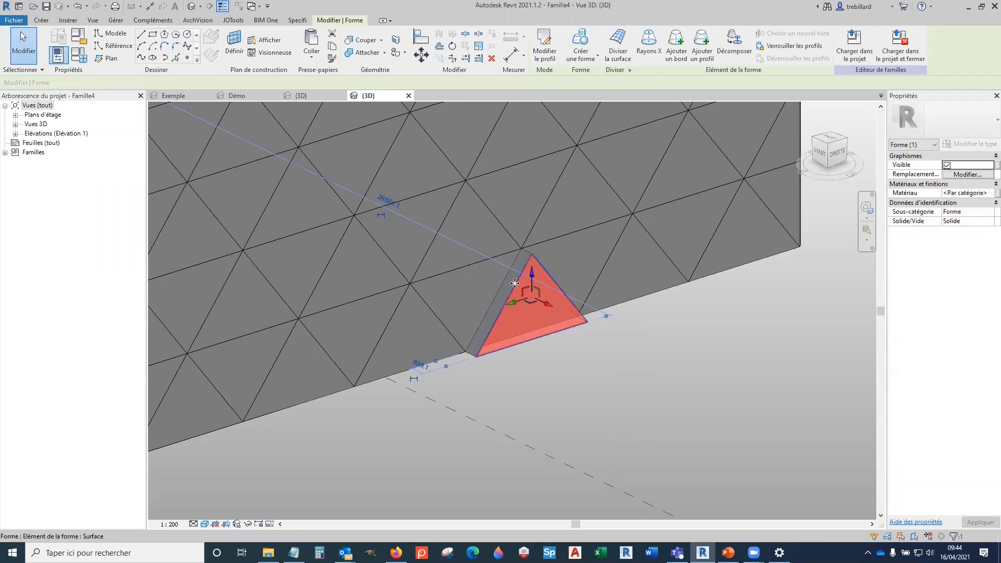
click(518, 301)
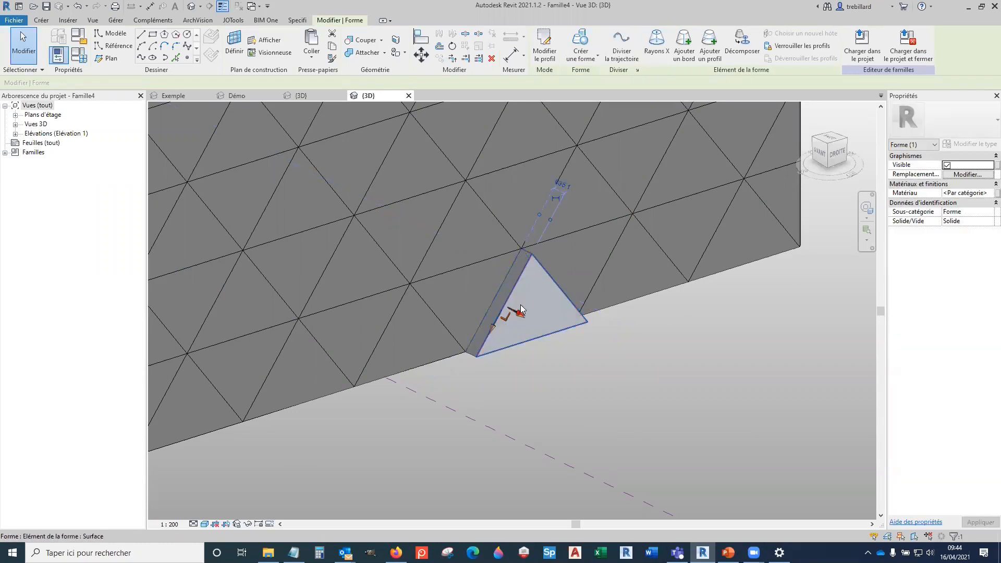
drag(521, 320, 503, 314)
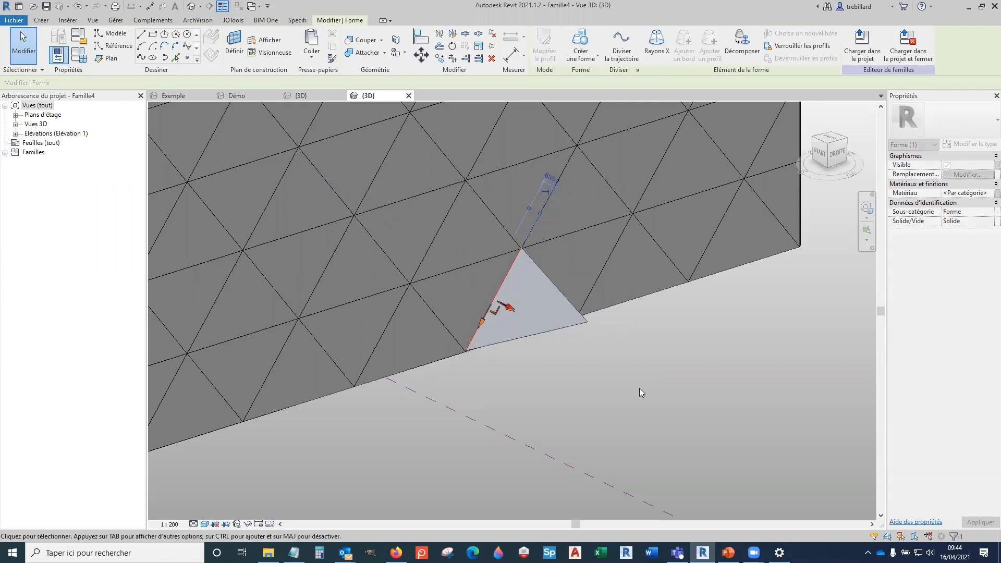
click(640, 388)
Step: Pull the slanted left edge of the triangular form back outward from the wall
shift+middle_drag(695, 361, 741, 423)
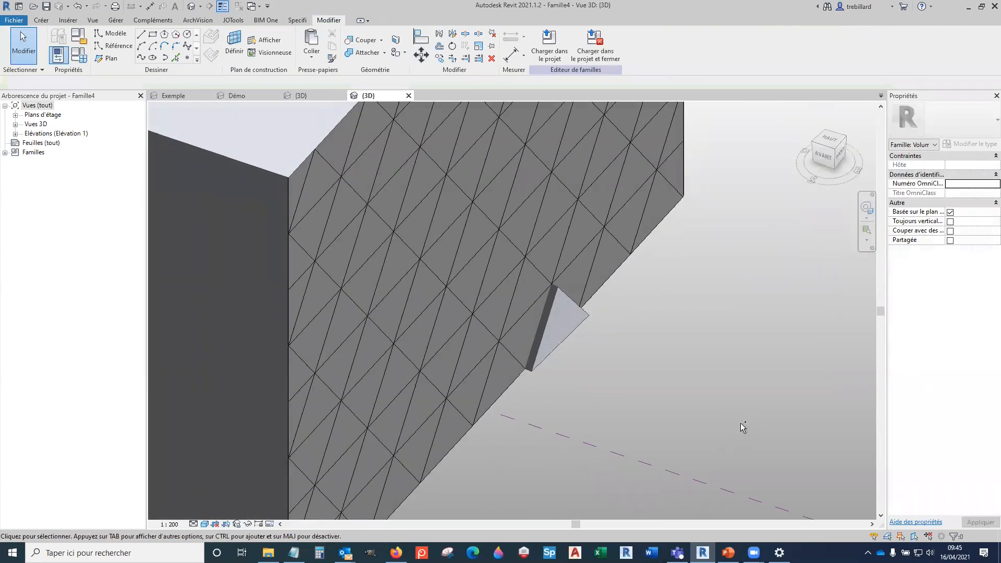
scroll(687, 390, up, 2)
shift+middle_drag(685, 392, 548, 319)
click(510, 280)
drag(549, 320, 567, 325)
shift+middle_drag(639, 371, 579, 376)
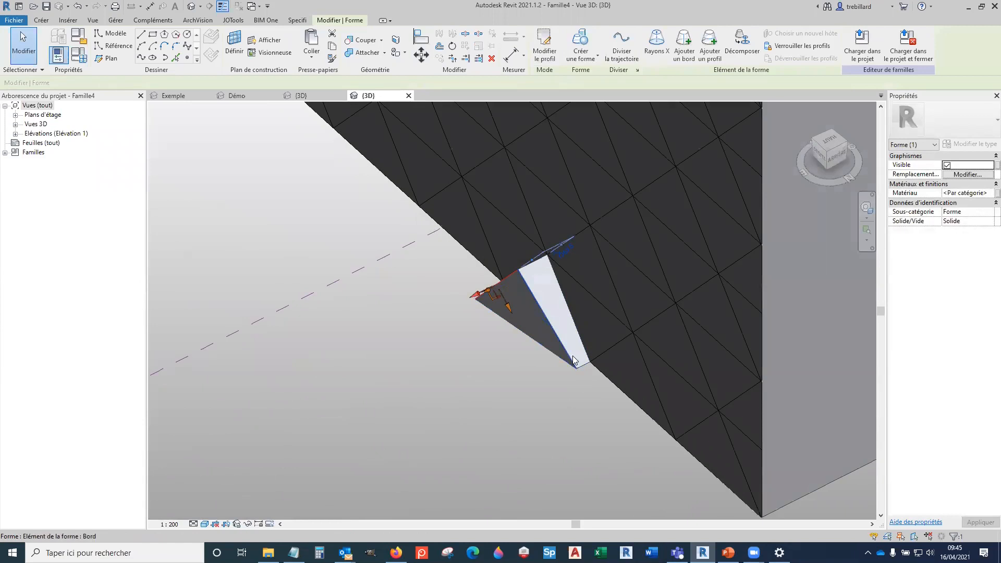
Step: Try to move the form's lower right corner point onto the wall surface
click(576, 371)
scroll(573, 369, up, 3)
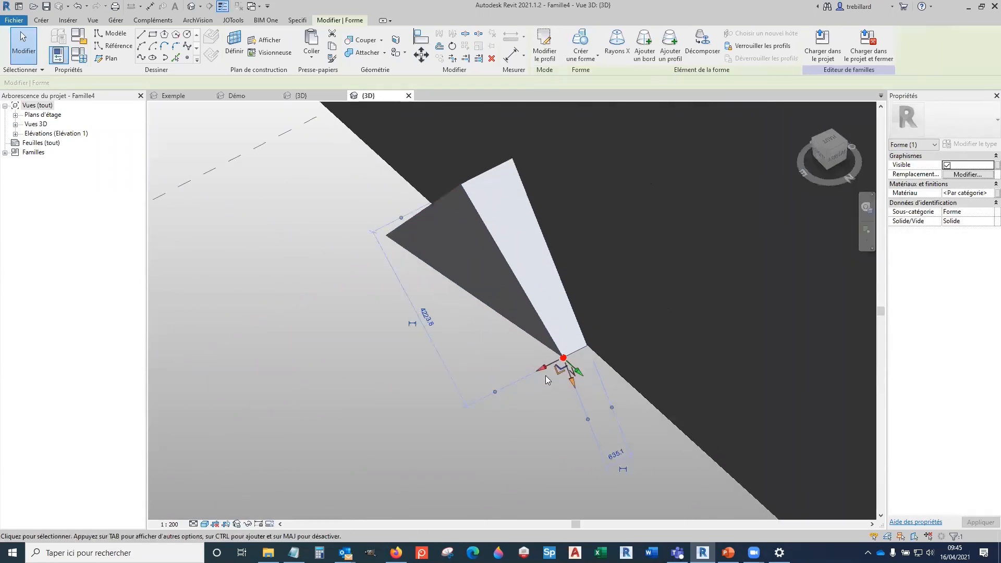
click(563, 360)
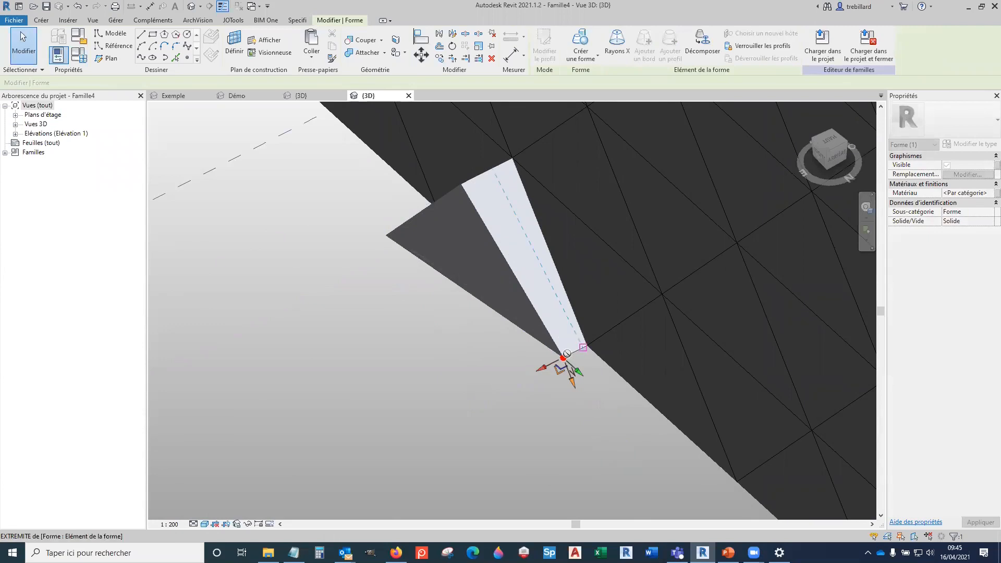
drag(568, 354, 581, 374)
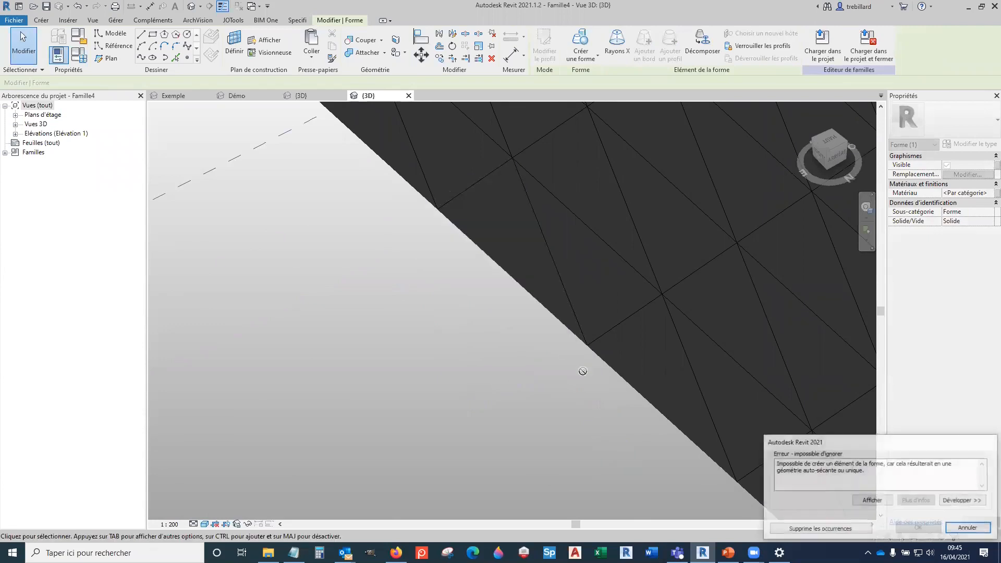
click(969, 528)
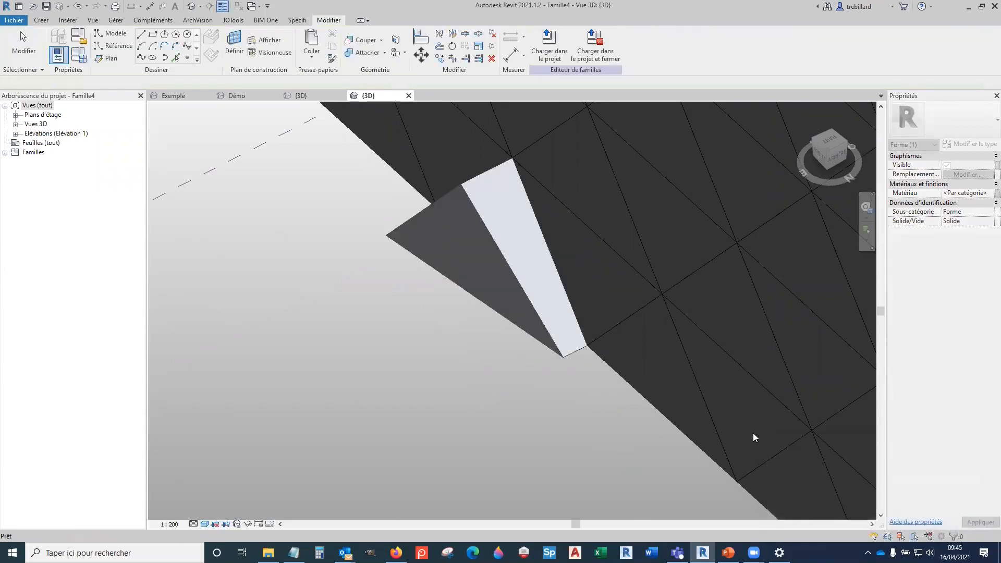
Step: Move the form's lower right corner point inward to about 163 mm from the wall
click(563, 358)
scroll(554, 360, up, 2)
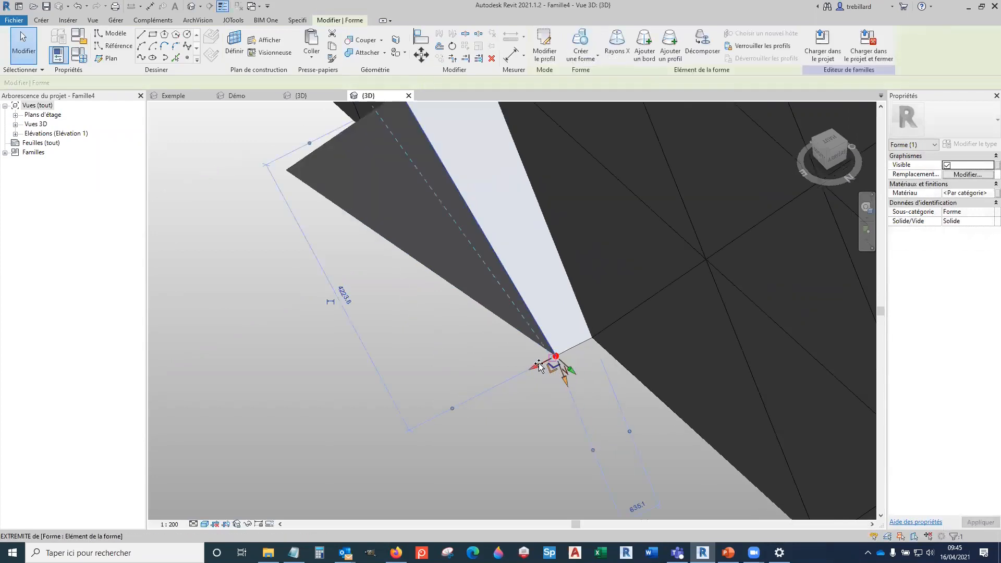
drag(548, 364, 560, 360)
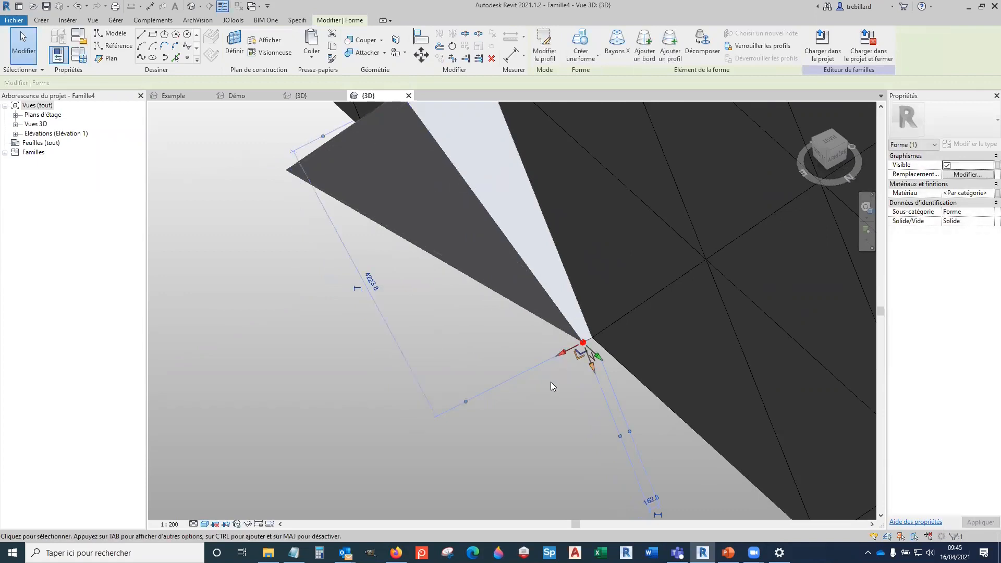
click(565, 403)
shift+middle_drag(573, 436, 755, 357)
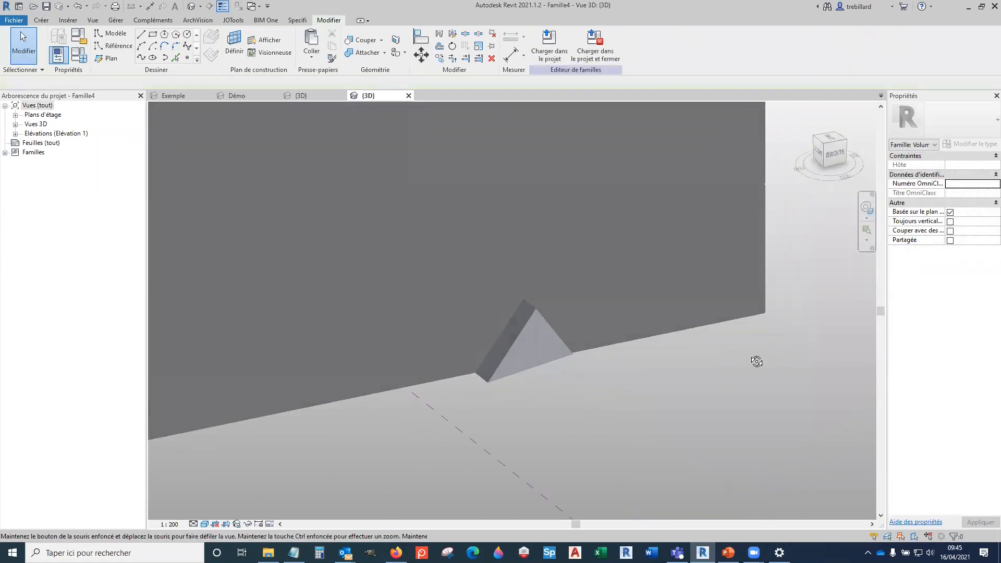
shift+middle_drag(656, 432, 626, 447)
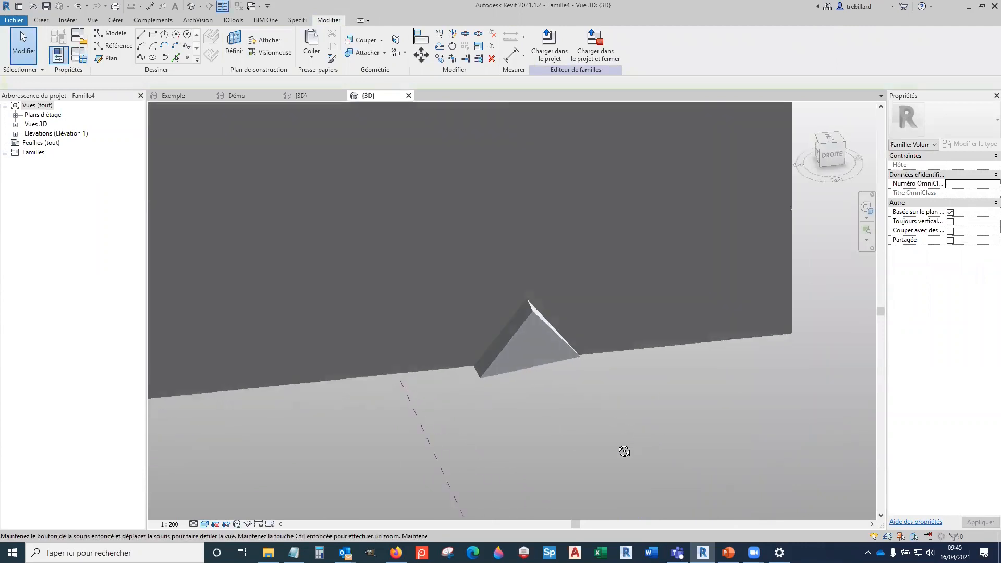
key(Tab)
click(585, 324)
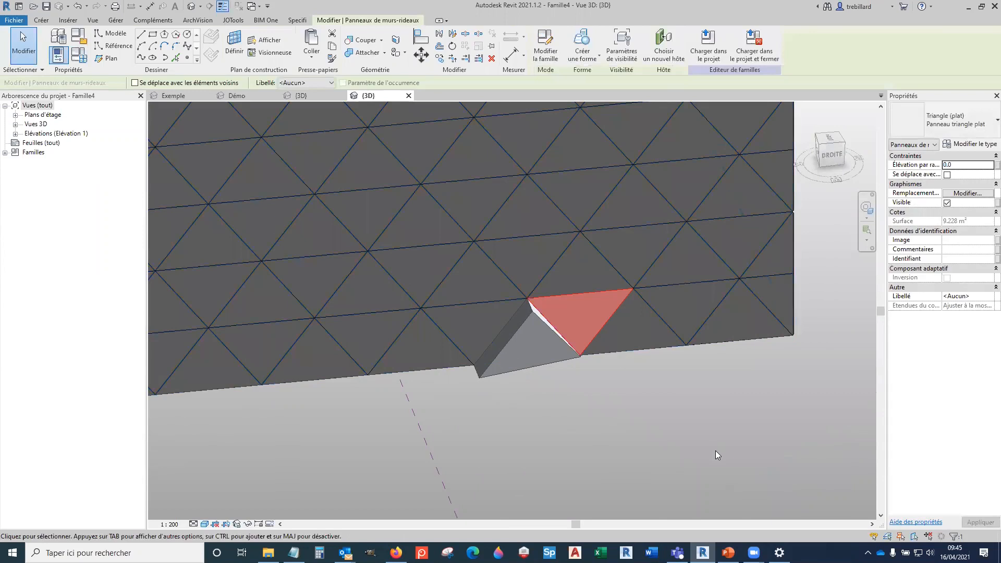
key(Escape)
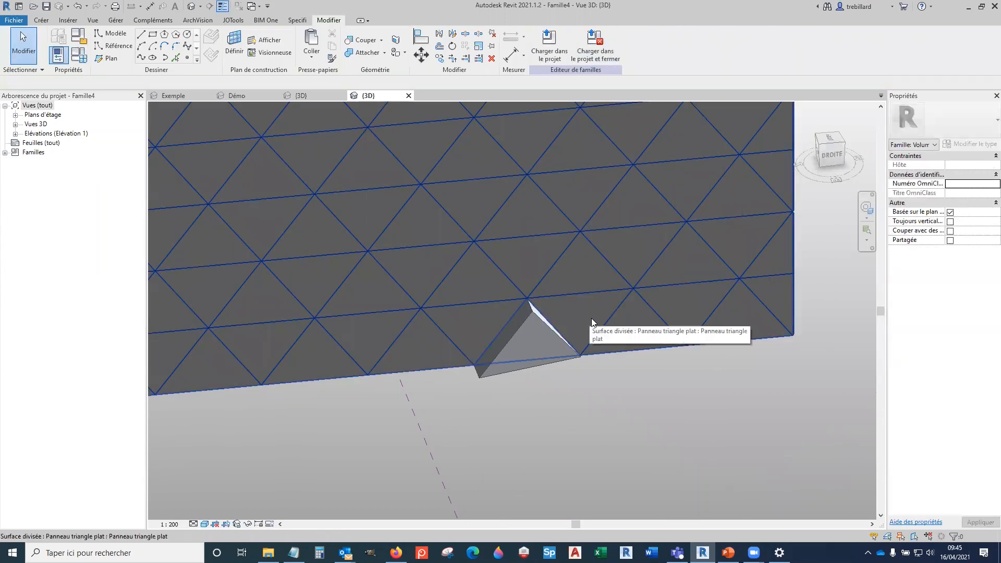
key(Tab)
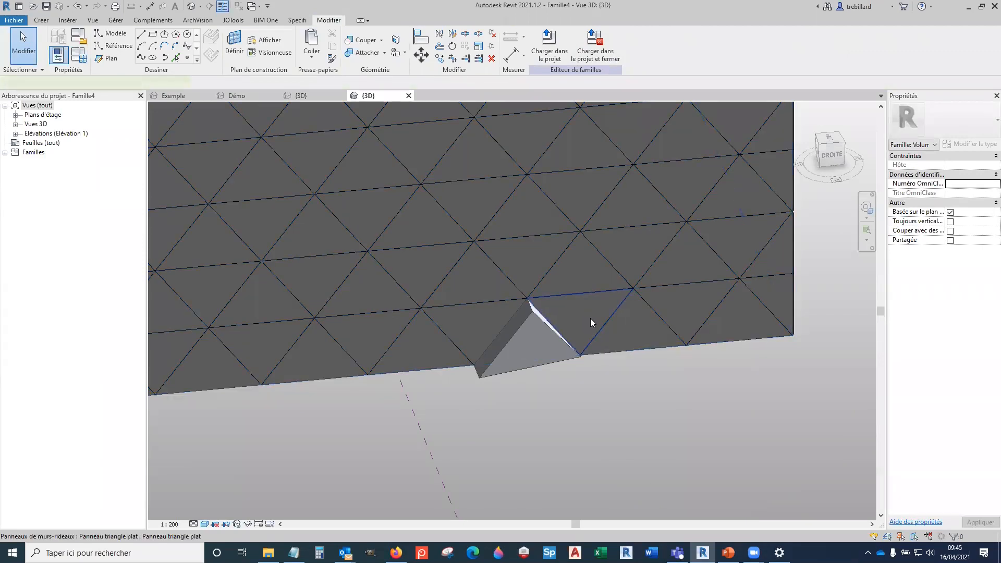
click(590, 318)
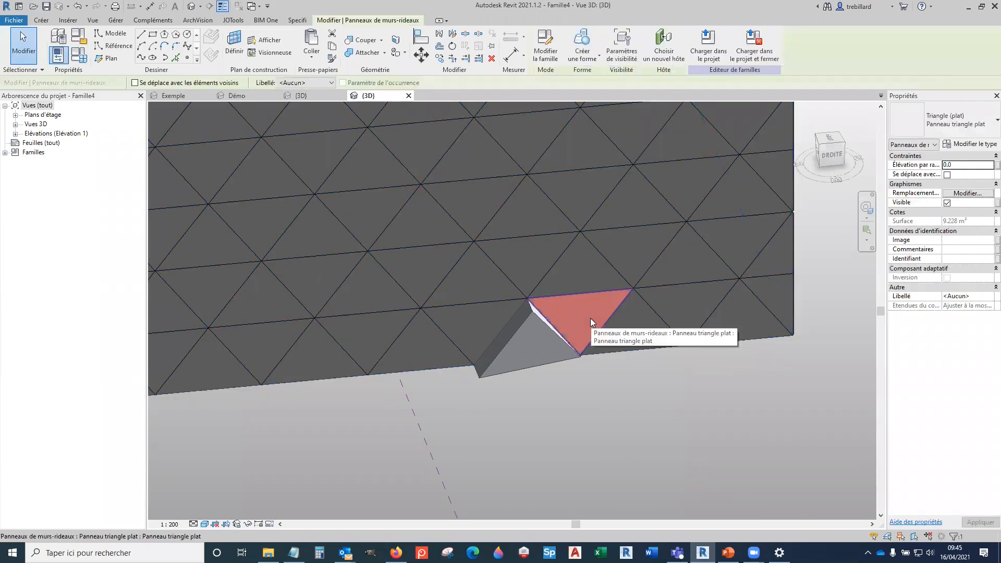
key(Escape)
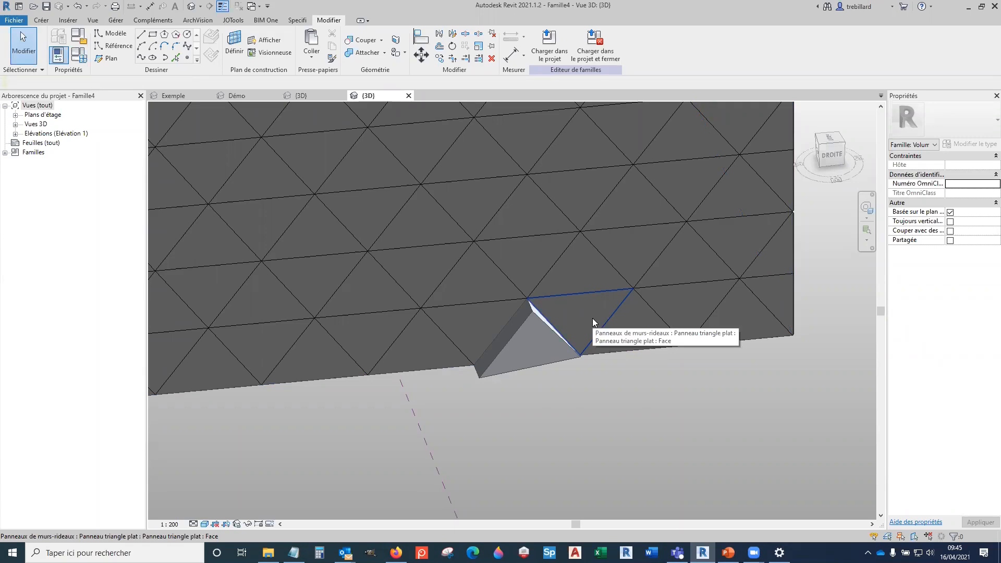
Step: Create a solid form from the face of the inverted triangular panel adjoining the first form on its right
click(593, 318)
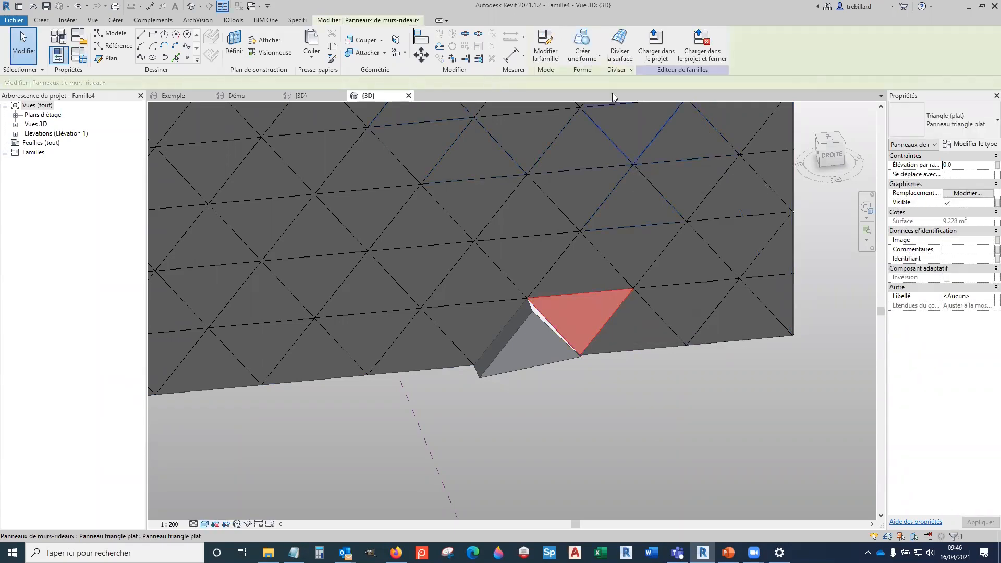
click(599, 56)
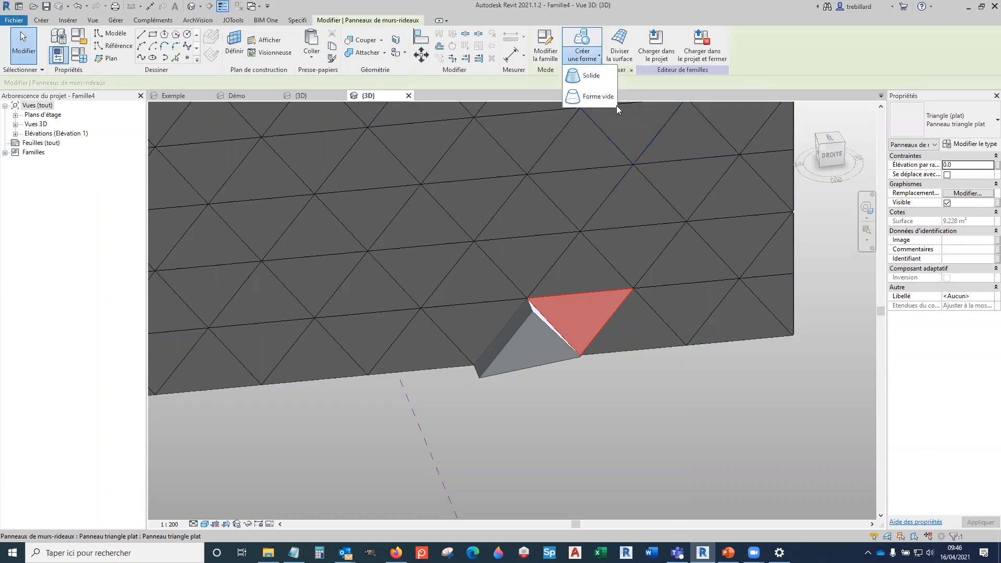
click(591, 75)
Step: Unlock the profiles of the inverted triangular form and move its outer lower tip inward to about 163 mm from the wall
shift+middle_drag(703, 383, 558, 368)
scroll(608, 360, up, 4)
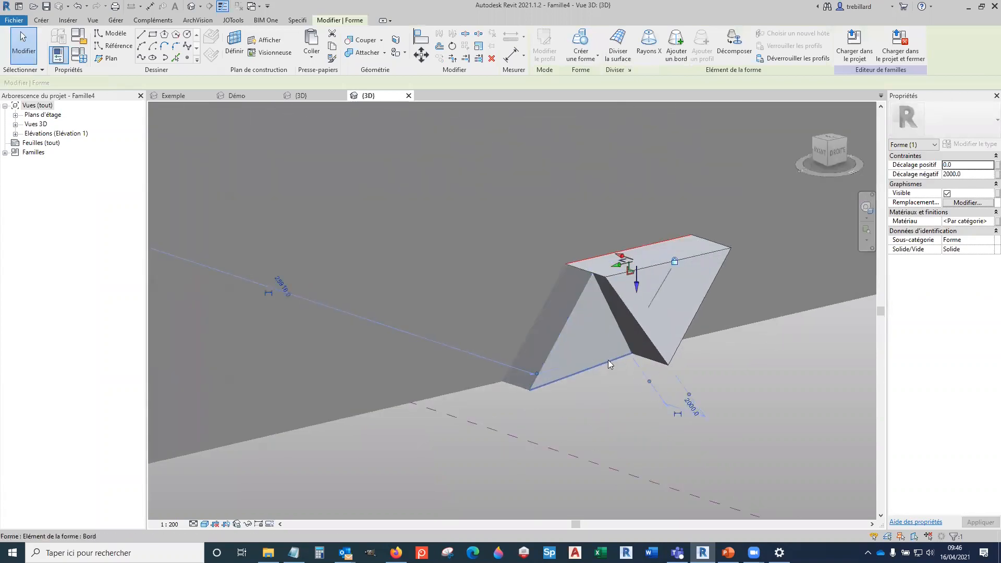
click(700, 368)
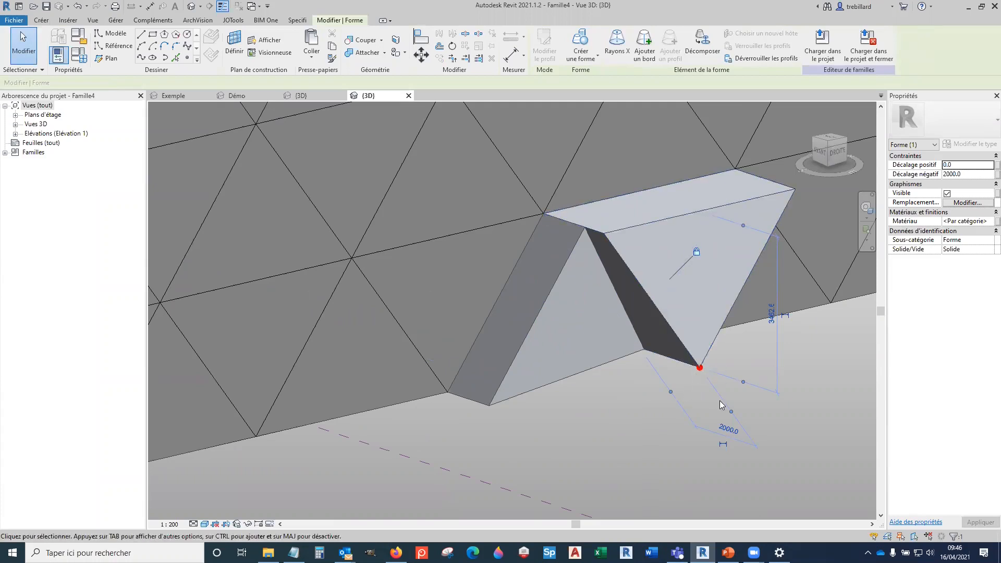
click(697, 252)
click(700, 367)
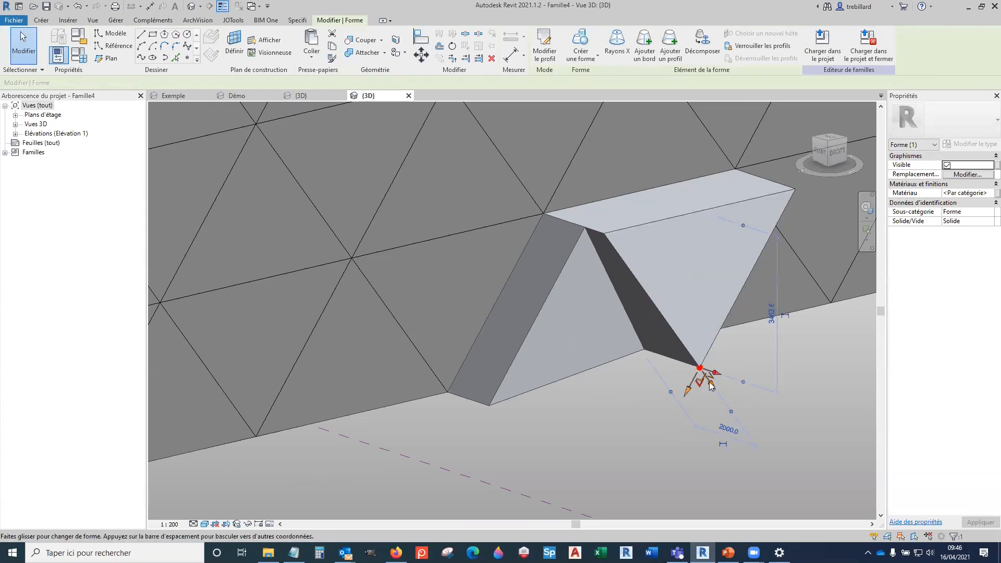
scroll(710, 384, up, 4)
drag(680, 349, 544, 307)
scroll(657, 380, down, 3)
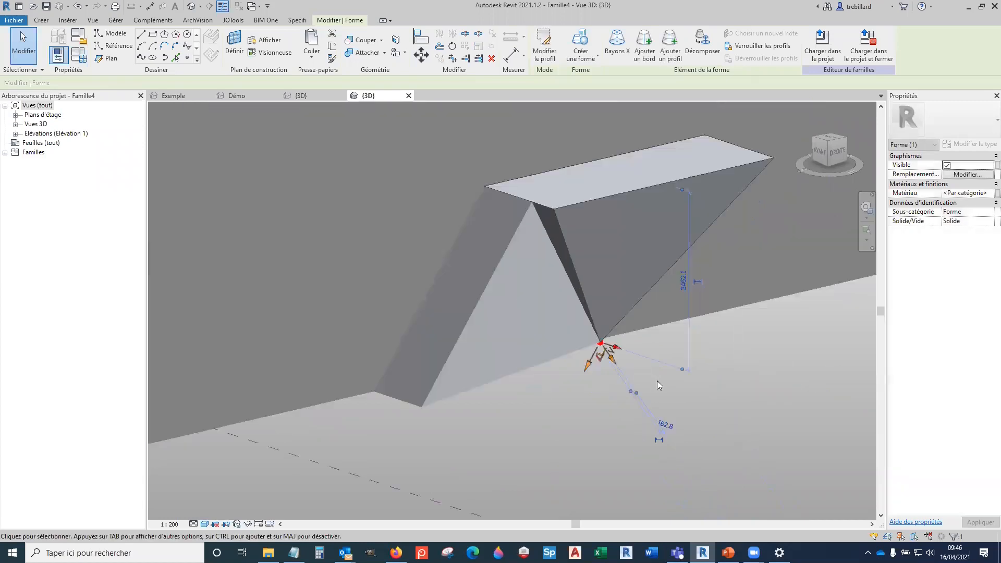
click(737, 375)
Step: Move the inverted form's outer upper corner beside the first form inward along its top edge to the first form's apex
click(592, 268)
scroll(593, 275, up, 3)
scroll(601, 267, up, 1)
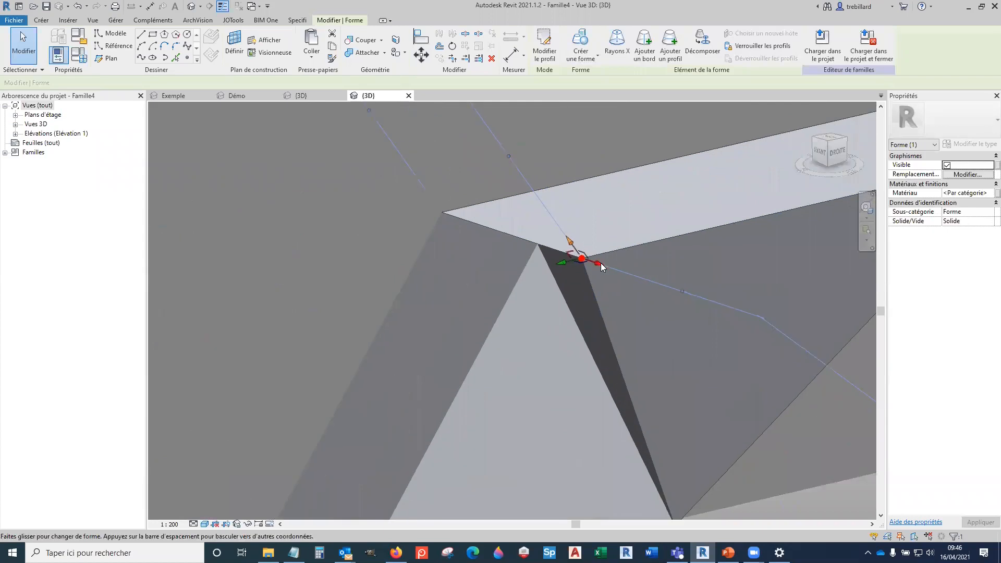
scroll(601, 267, up, 1)
drag(599, 267, 545, 251)
scroll(551, 296, down, 5)
click(731, 374)
mouse_move(756, 391)
shift+middle_down()
mouse_move(631, 424)
mouse_move(553, 353)
mouse_move(518, 297)
mouse_move(573, 345)
mouse_move(695, 389)
mouse_move(760, 380)
mouse_move(800, 306)
mouse_move(831, 346)
mouse_move(731, 402)
mouse_move(738, 398)
mouse_move(722, 389)
mouse_move(806, 420)
mouse_move(760, 391)
mouse_move(724, 342)
mouse_move(666, 402)
mouse_move(762, 467)
mouse_move(769, 435)
shift+middle_up()
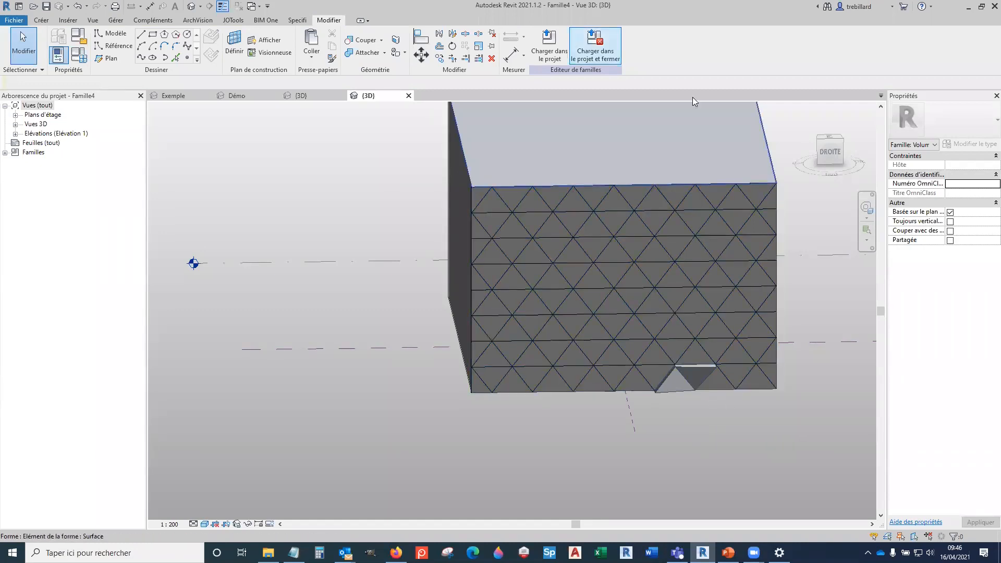
Step: Load the mass family into the Webinaire.rvt project and dismiss the notice about mass display
click(544, 63)
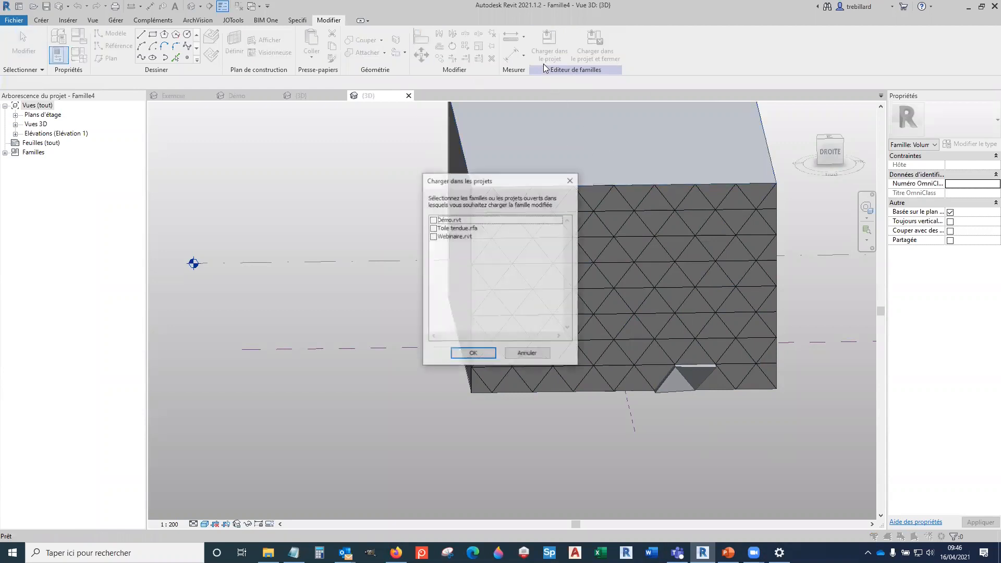
click(449, 236)
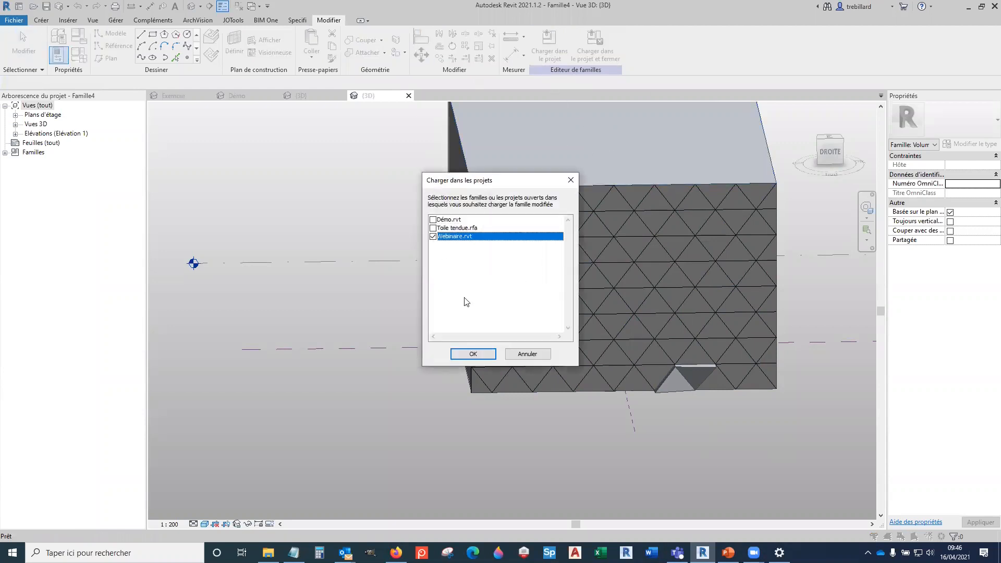
click(473, 354)
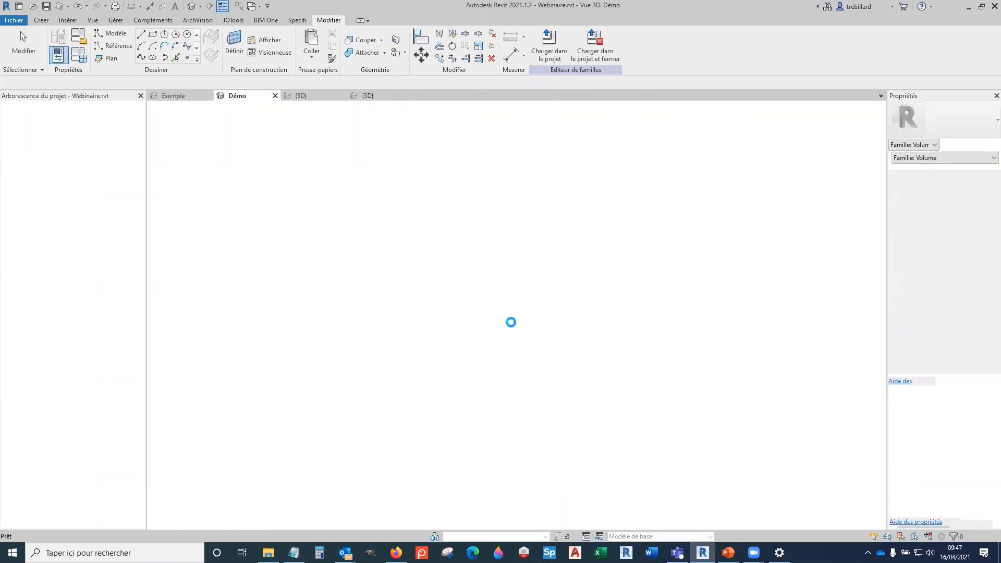
click(495, 254)
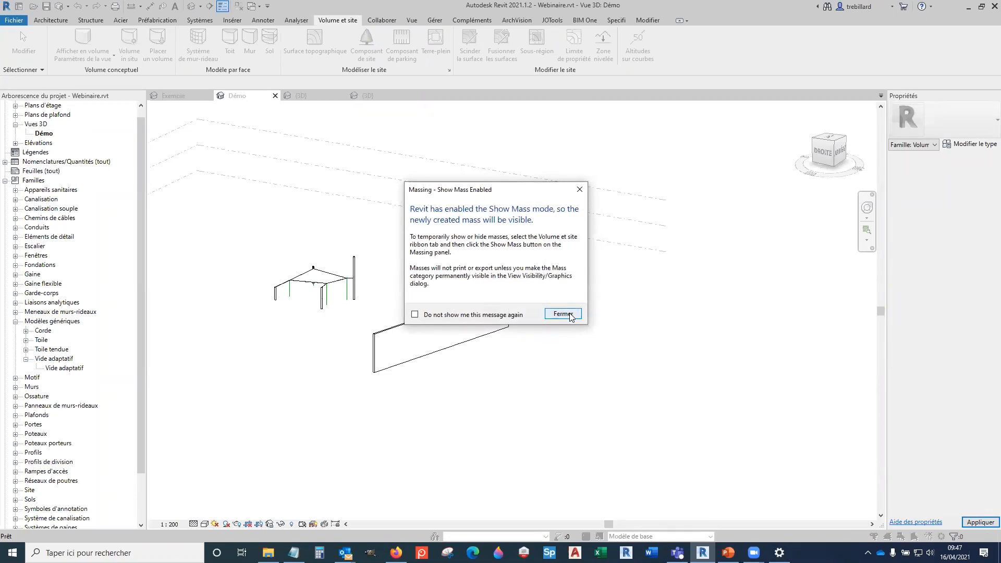
click(565, 314)
Step: Place one instance of the loaded mass on Niveau 0, beside the existing wall in the Démo 3D view
scroll(577, 322, down, 3)
scroll(600, 313, down, 3)
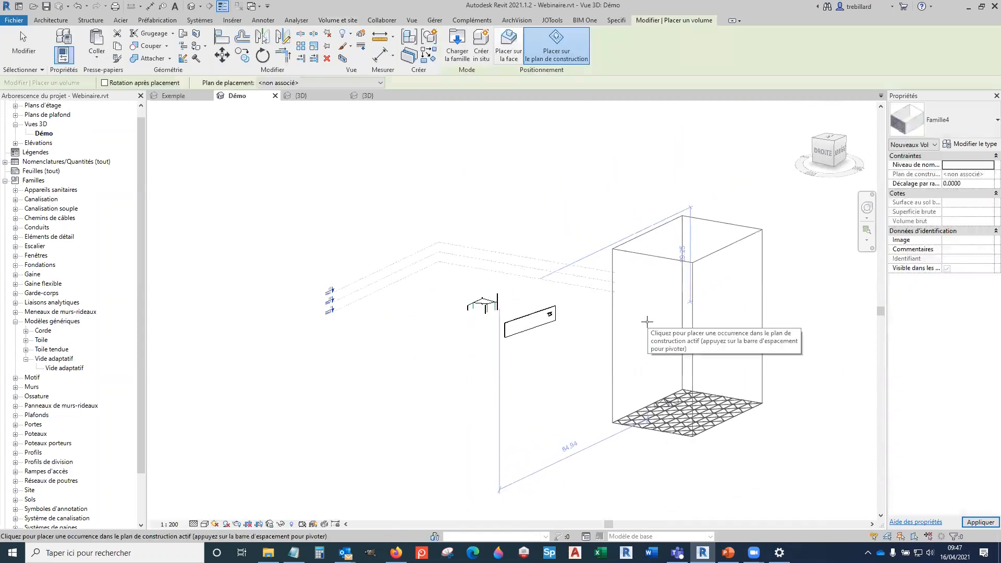
key(space)
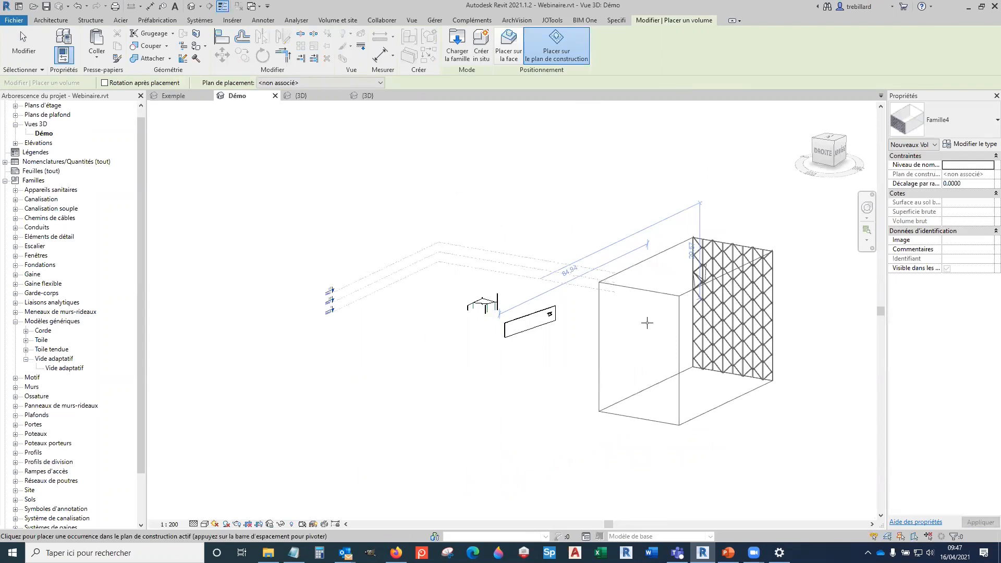
click(332, 82)
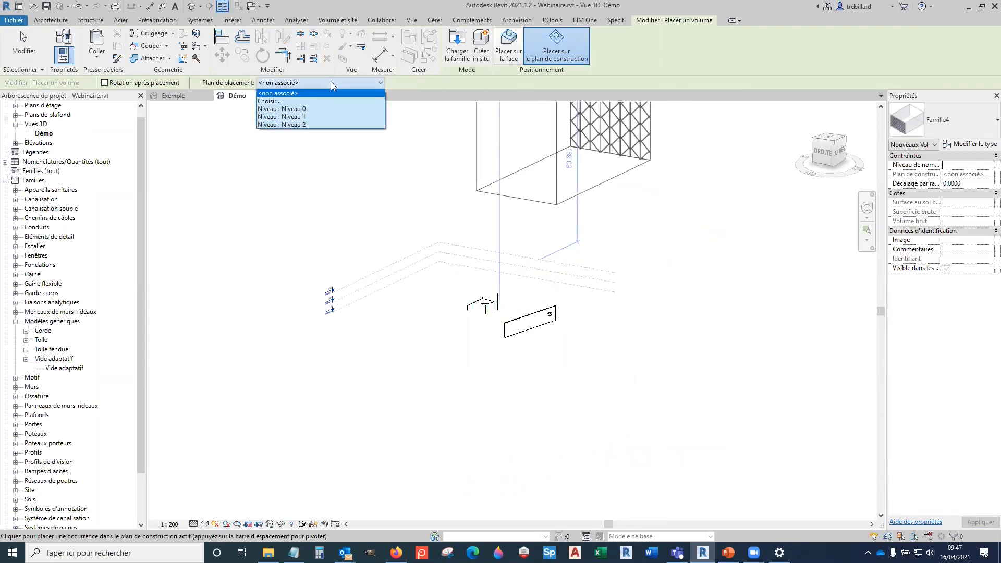
click(334, 110)
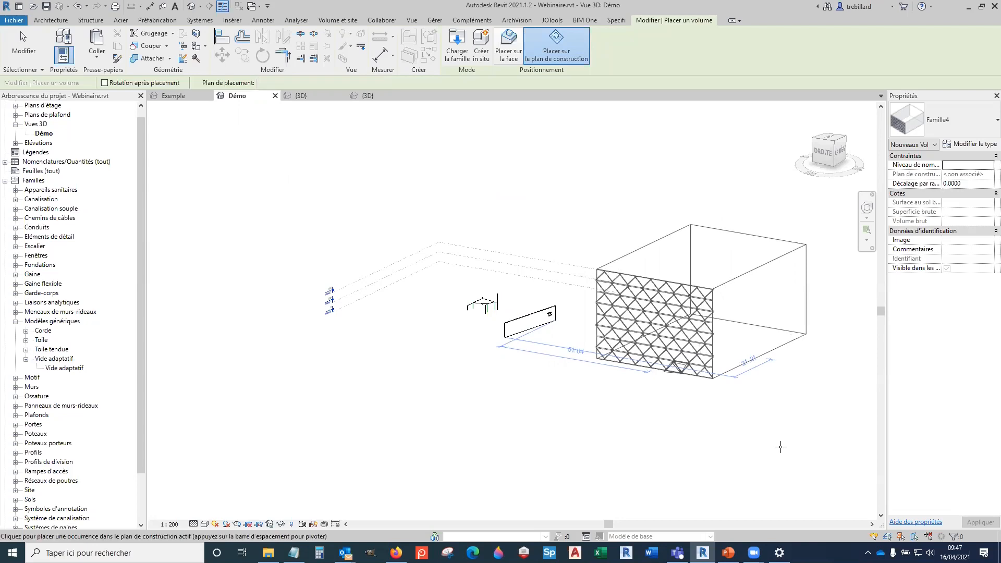
scroll(759, 390, up, 3)
click(759, 390)
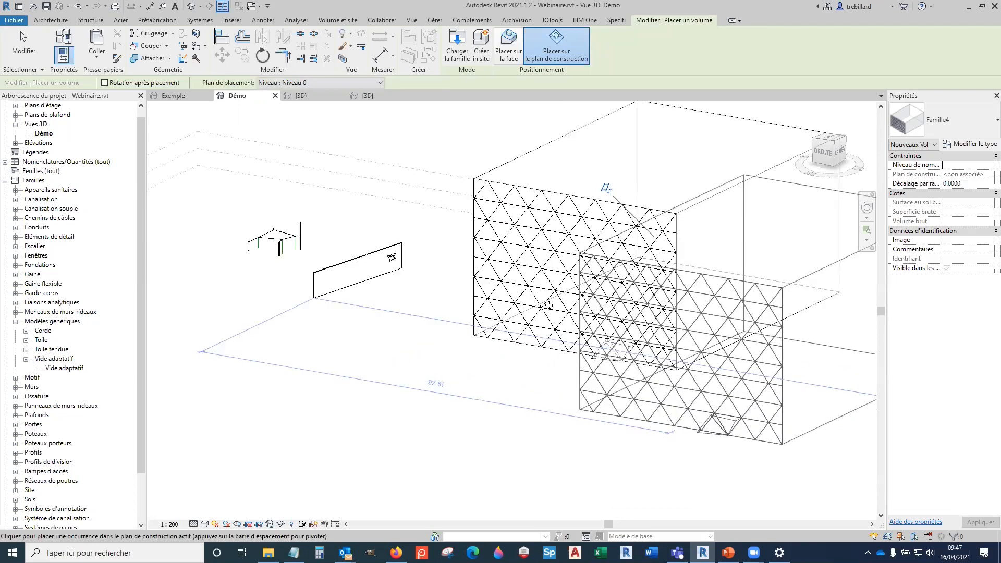
key(Escape)
scroll(707, 339, up, 3)
scroll(538, 376, down, 3)
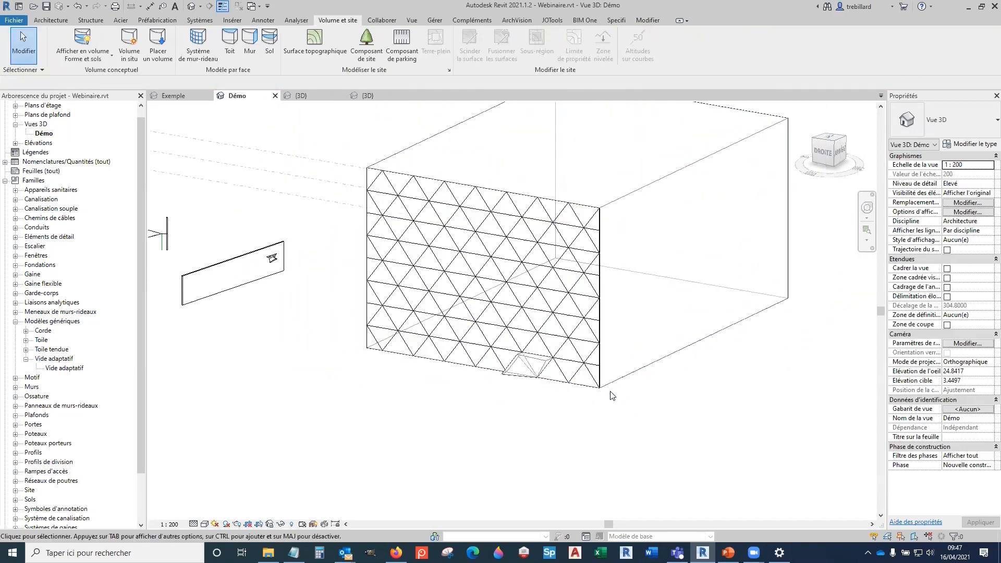
Step: Switch the mass display mode to Afficher en volume Paramètres de la vue
click(111, 54)
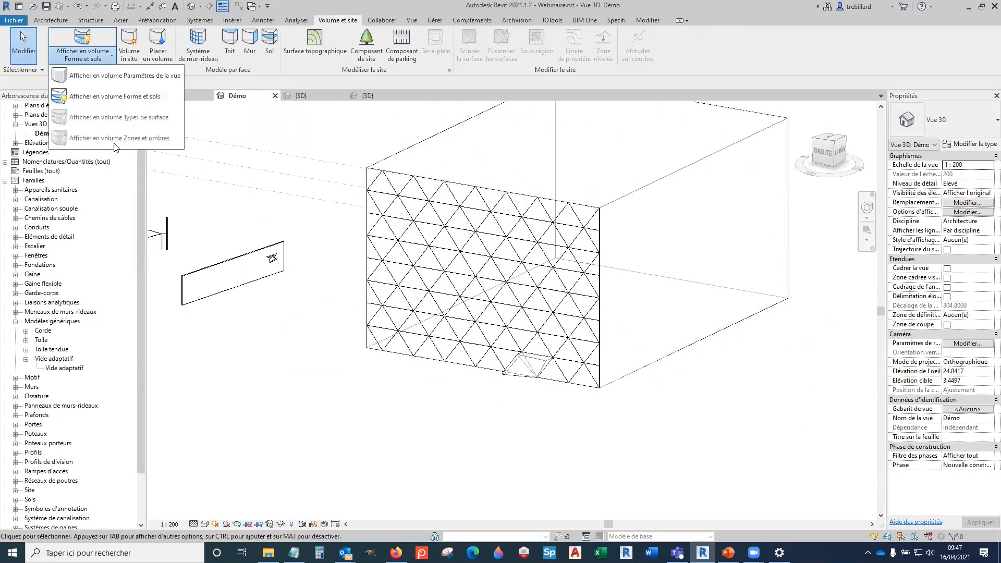
click(150, 79)
scroll(700, 375, down, 2)
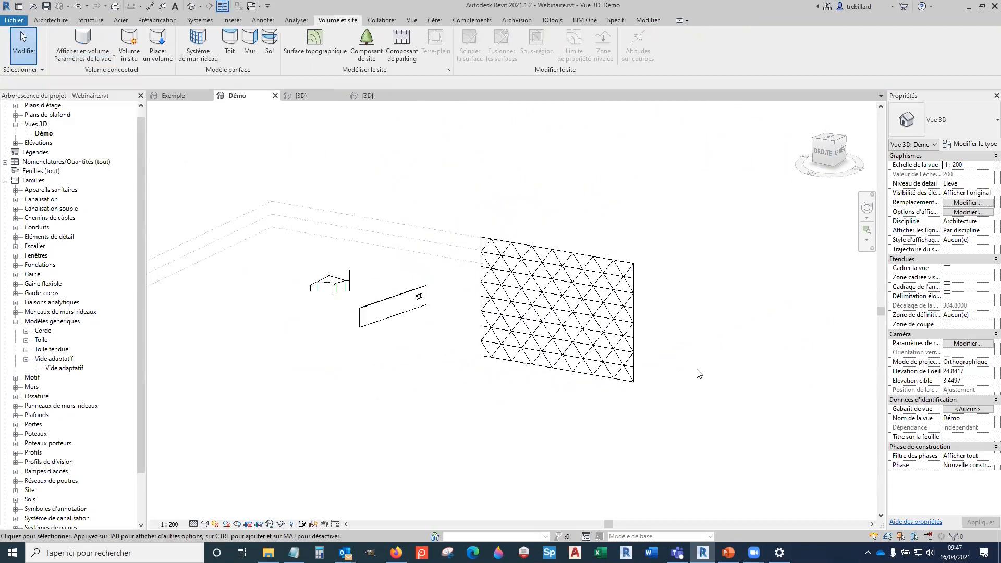
Step: Turn on the Volume category in the Démo 3D view's visibility/graphics overrides and apply the change
key(v)
key(v)
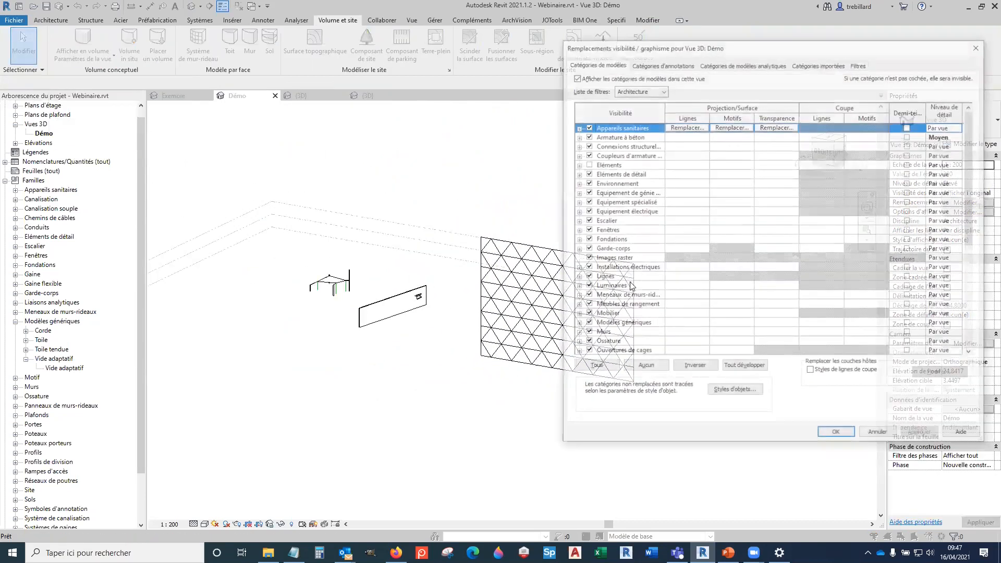
scroll(642, 334, down, 6)
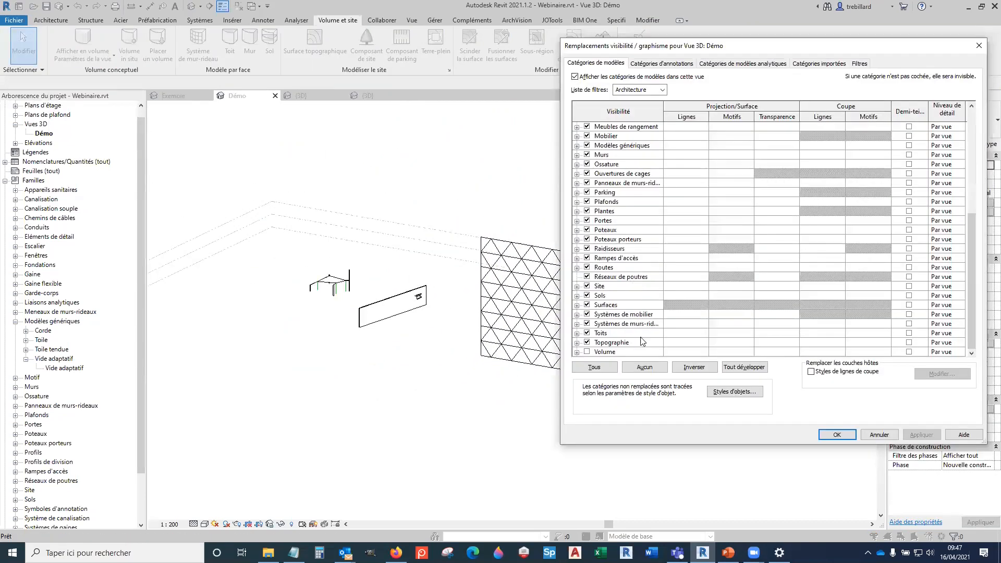
click(588, 352)
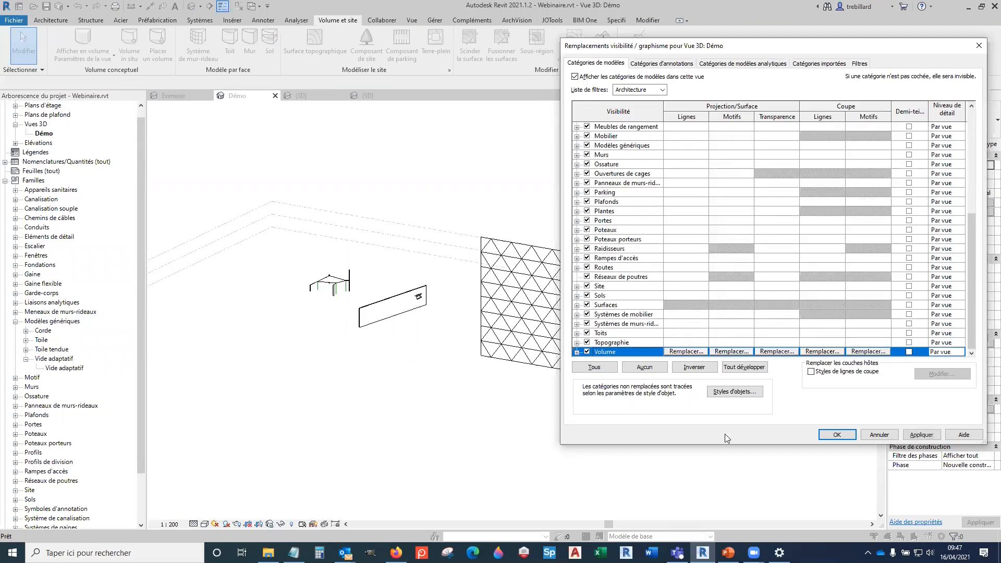
click(922, 435)
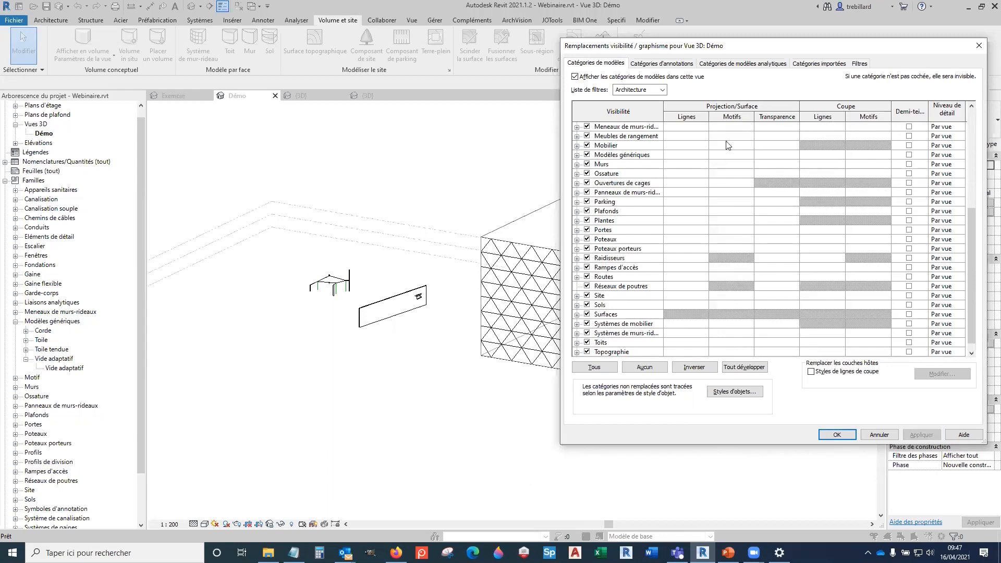
Step: Hide all Volume subcategories except Forme in the view's visibility/graphics overrides, including Lignes cachées, and accept the settings
drag(712, 40, 713, 52)
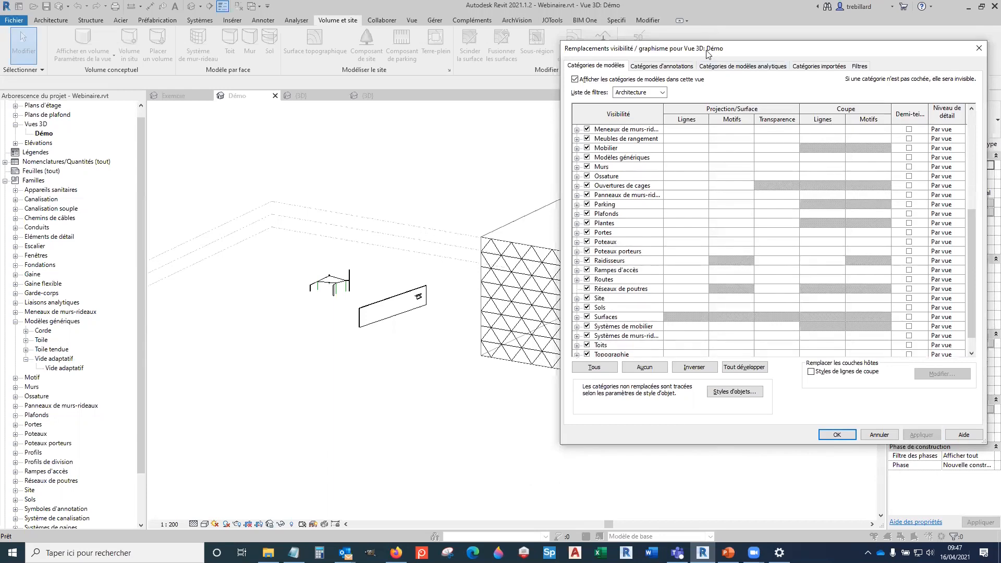
scroll(176, 288, down, 1)
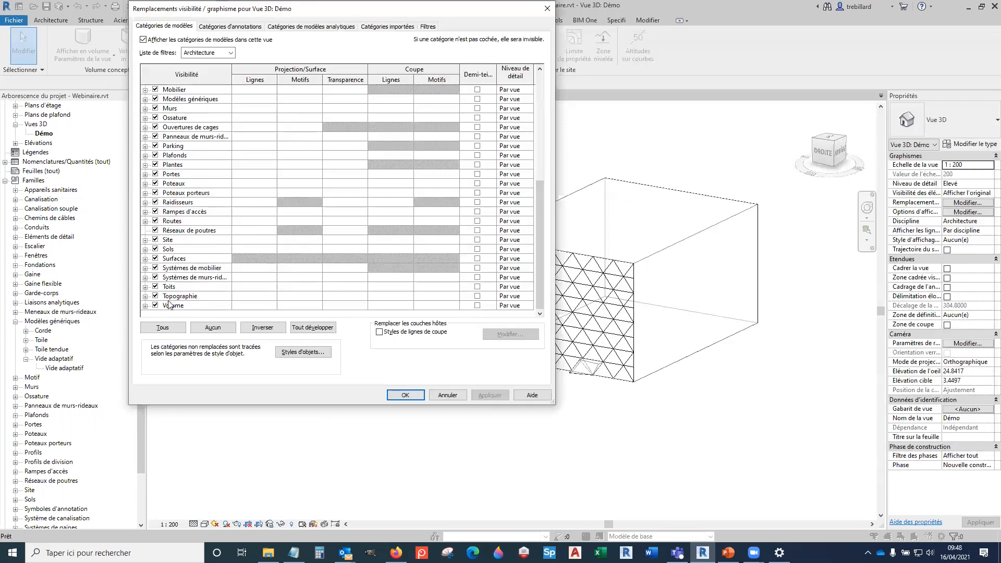
click(146, 306)
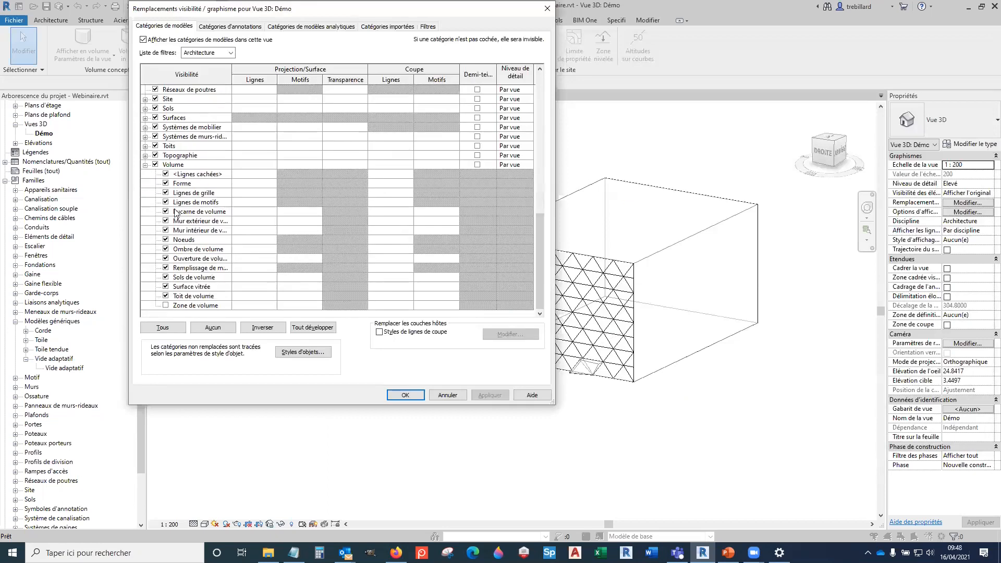
click(180, 193)
shift+click(199, 296)
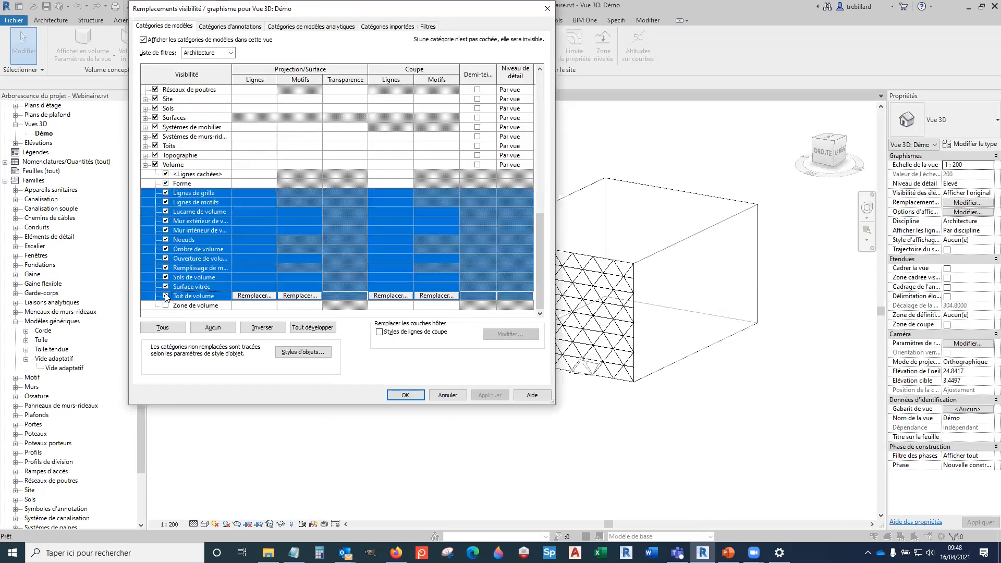
click(167, 176)
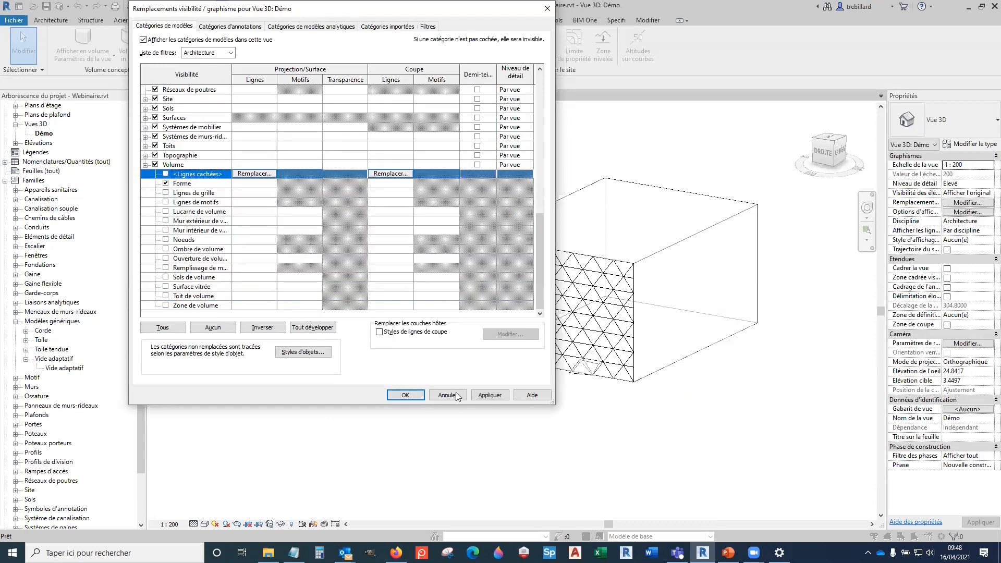
click(406, 395)
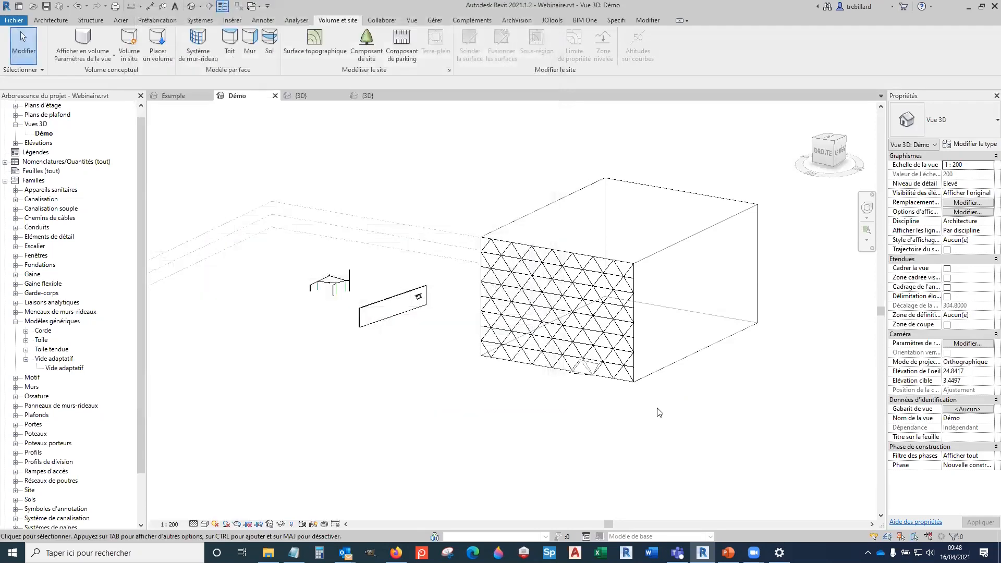
Step: Examine the placed mass and its triangular panelled face in the 3D view, and select the mass
shift+middle_drag(661, 377, 749, 341)
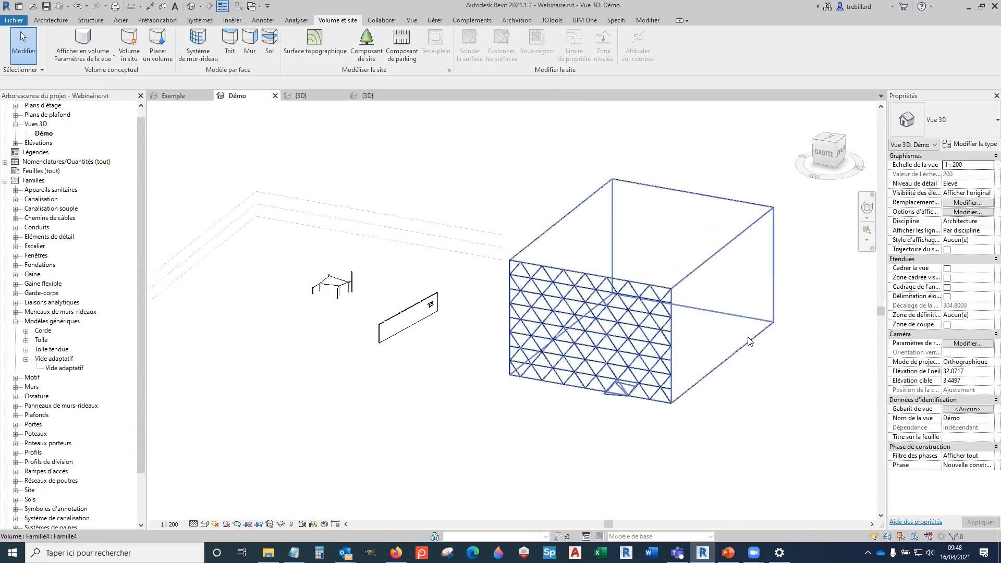
scroll(741, 256, up, 1)
scroll(741, 257, down, 1)
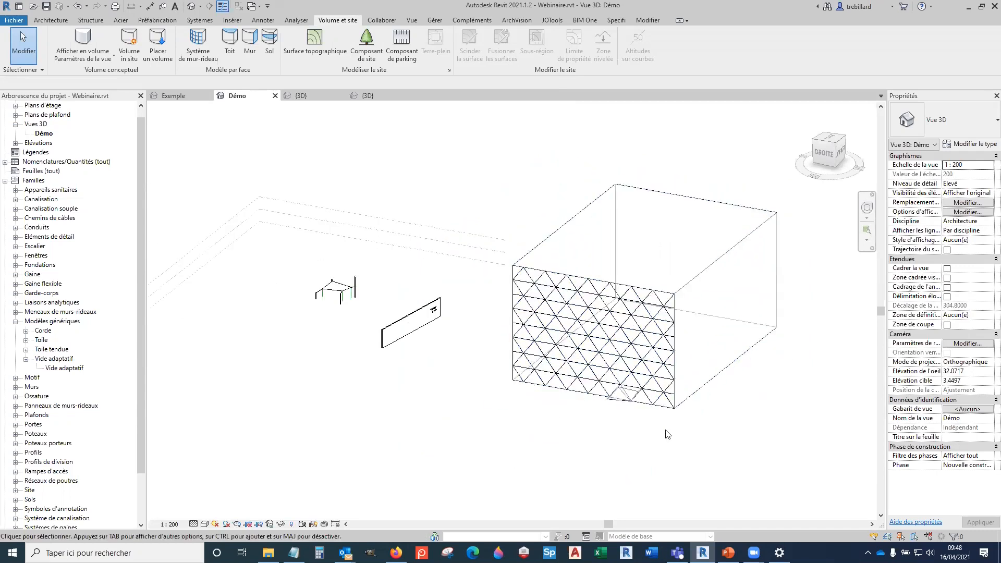
scroll(667, 431, up, 1)
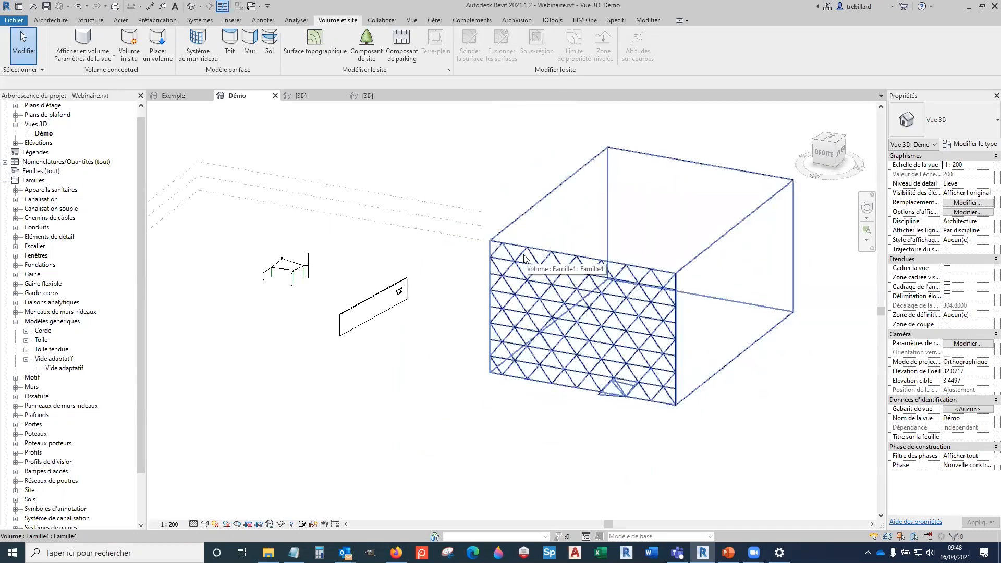
scroll(575, 402, up, 2)
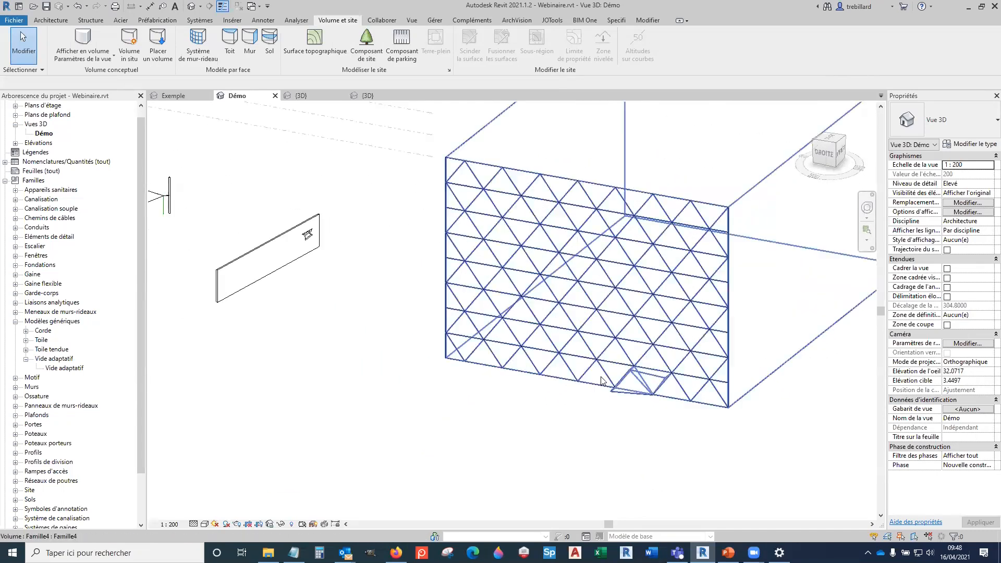
scroll(659, 387, down, 2)
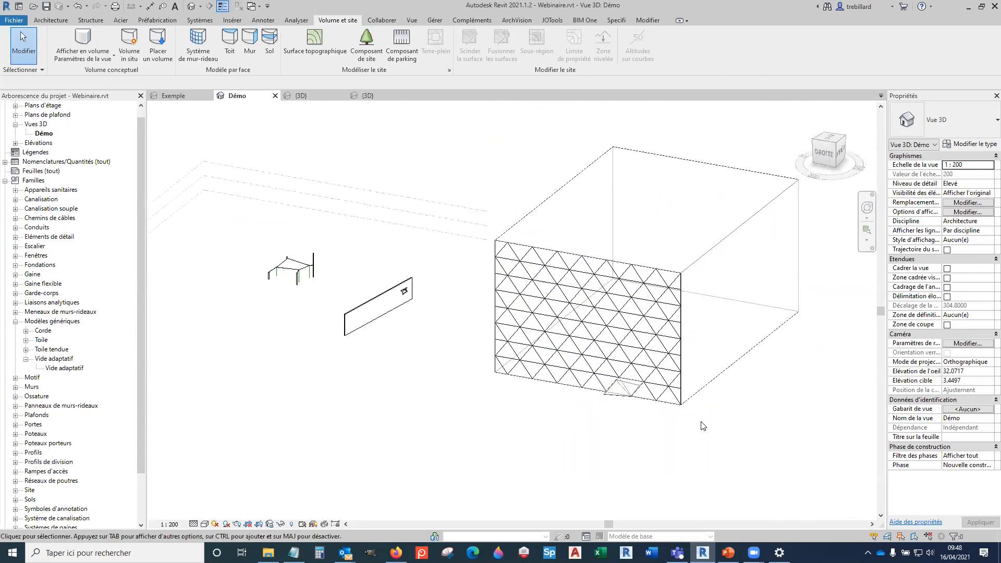
scroll(642, 421, up, 2)
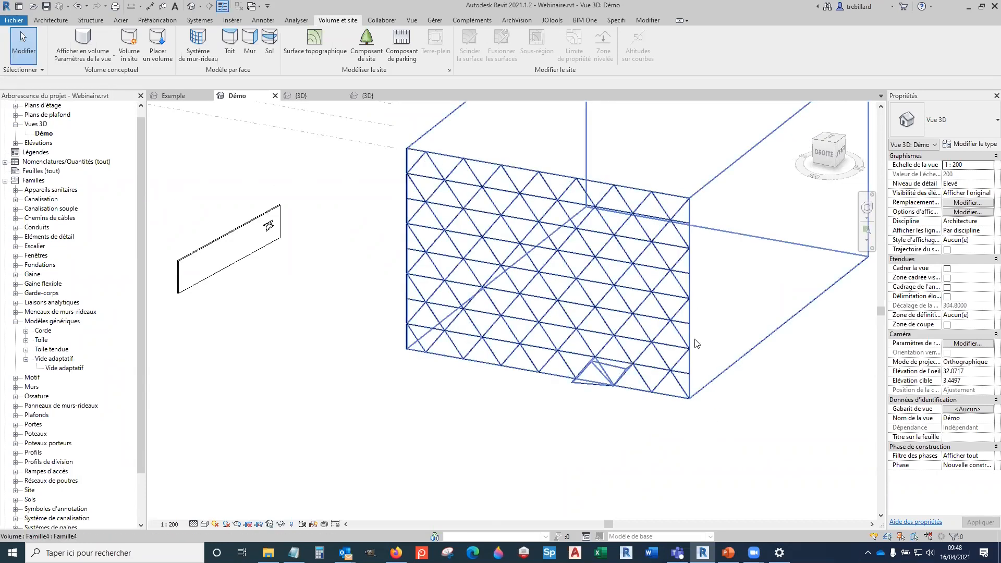
scroll(678, 356, down, 2)
click(683, 304)
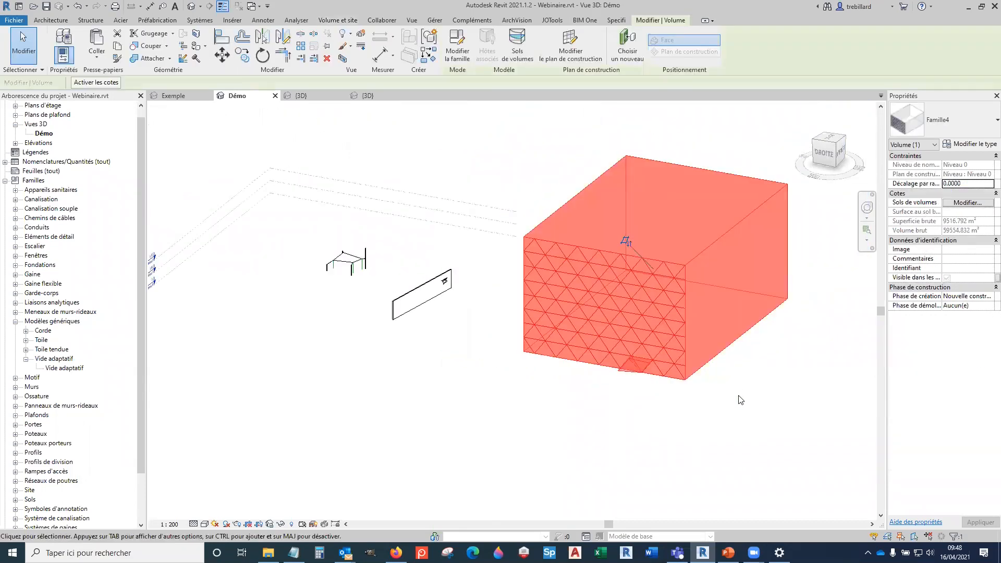
Step: Open the selected mass family for editing and check the subcategory options available for the box form's side face
click(457, 47)
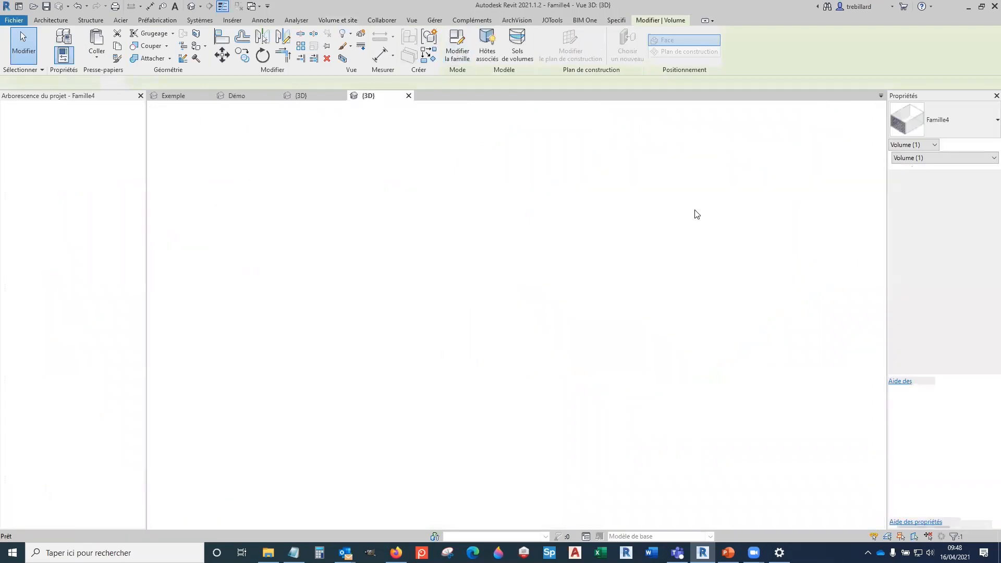
shift+middle_drag(818, 319, 613, 234)
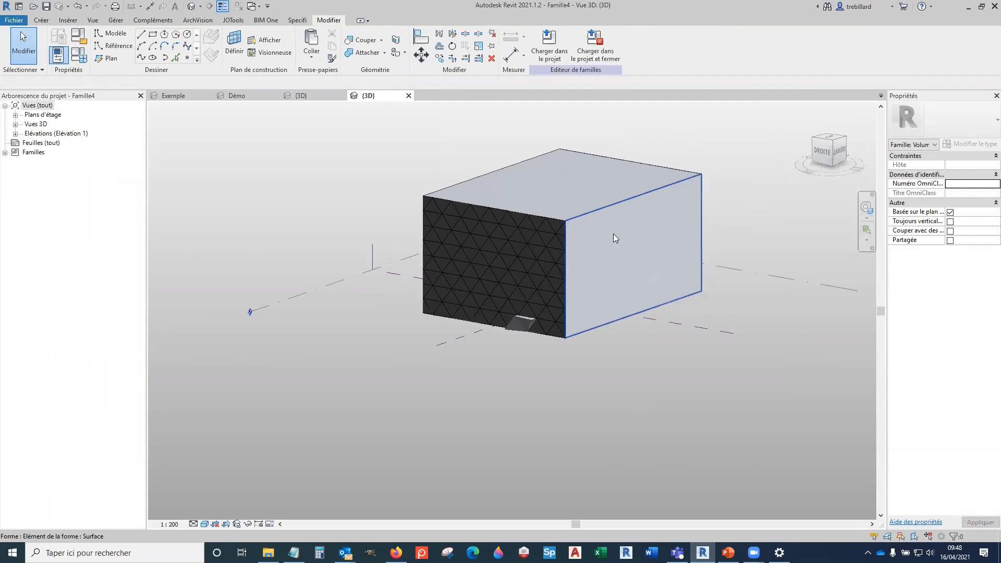
click(615, 233)
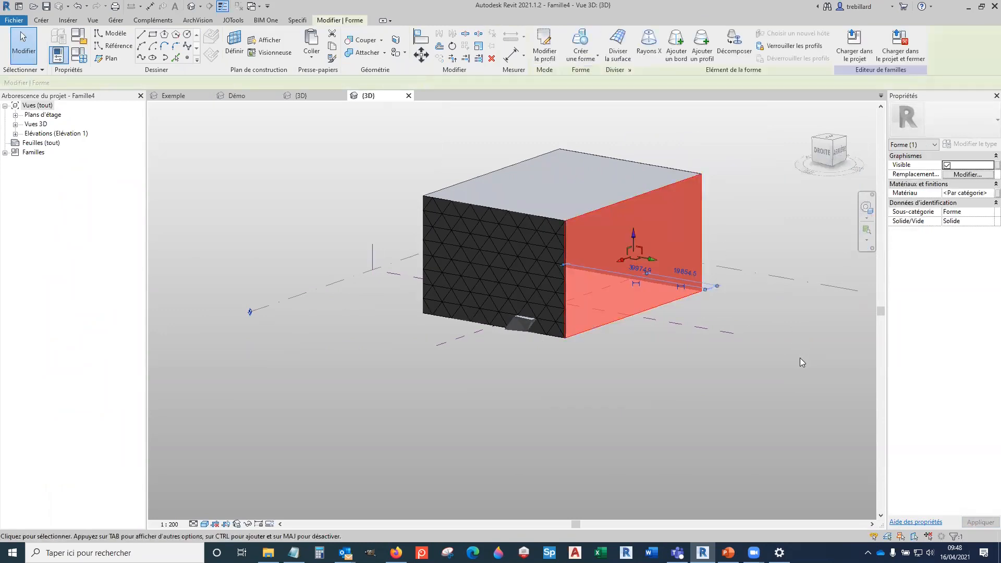
click(987, 213)
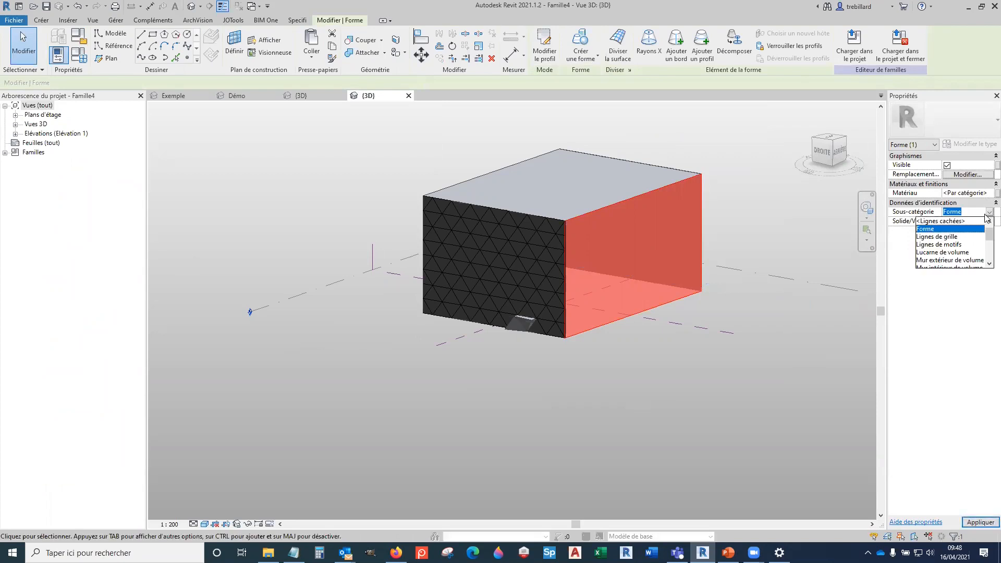
scroll(987, 240, down, 2)
scroll(987, 239, up, 4)
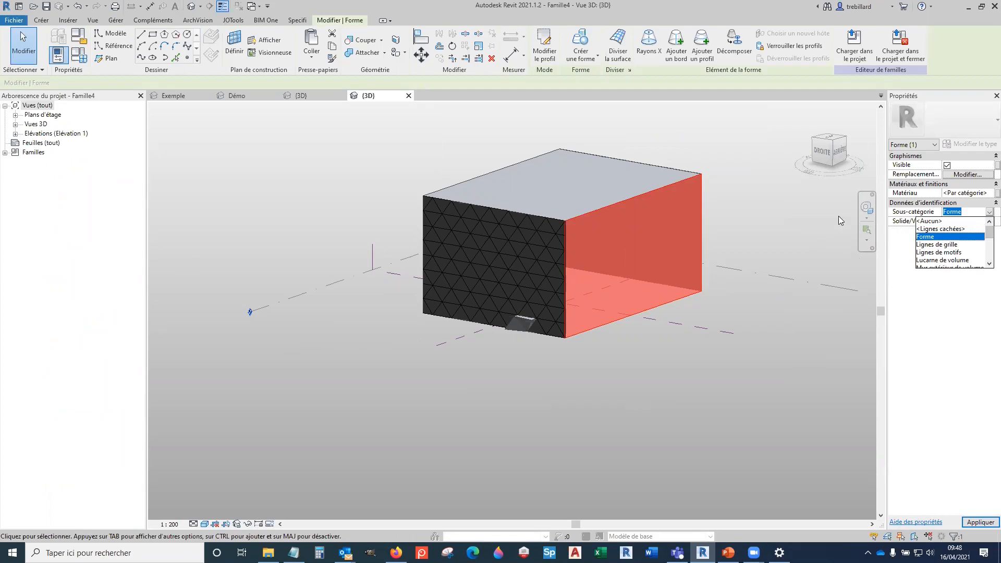
click(742, 365)
click(740, 367)
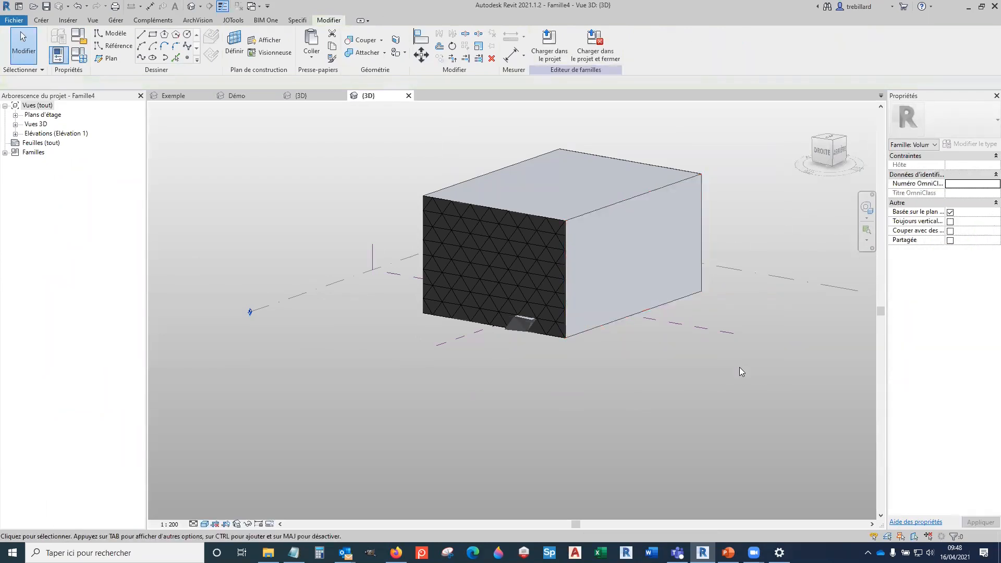
Step: Delete the box form with its divided face from the mass family, including the remaining base surface
scroll(710, 369, down, 1)
shift+middle_drag(552, 380, 696, 412)
scroll(509, 252, up, 4)
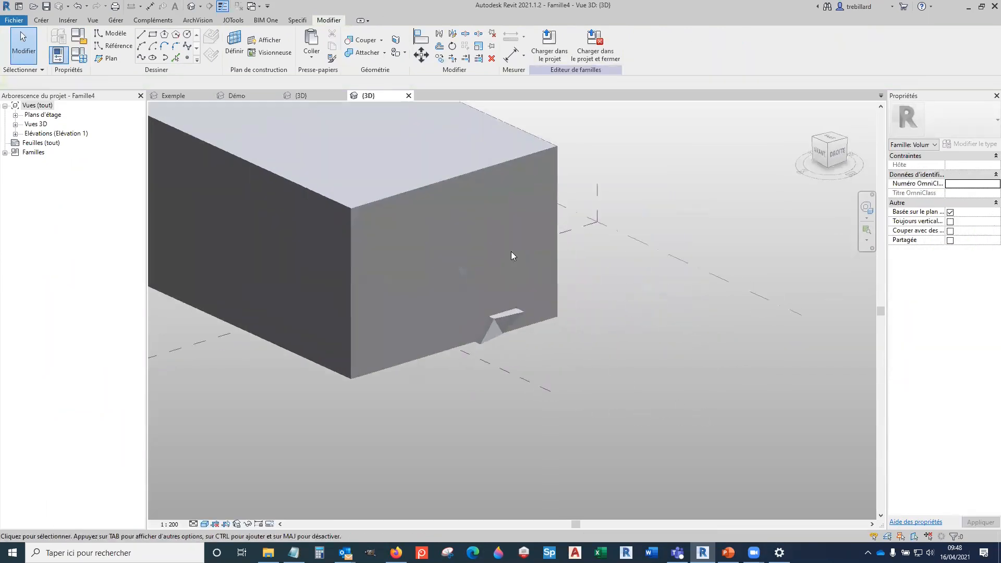
scroll(529, 232, down, 4)
click(443, 184)
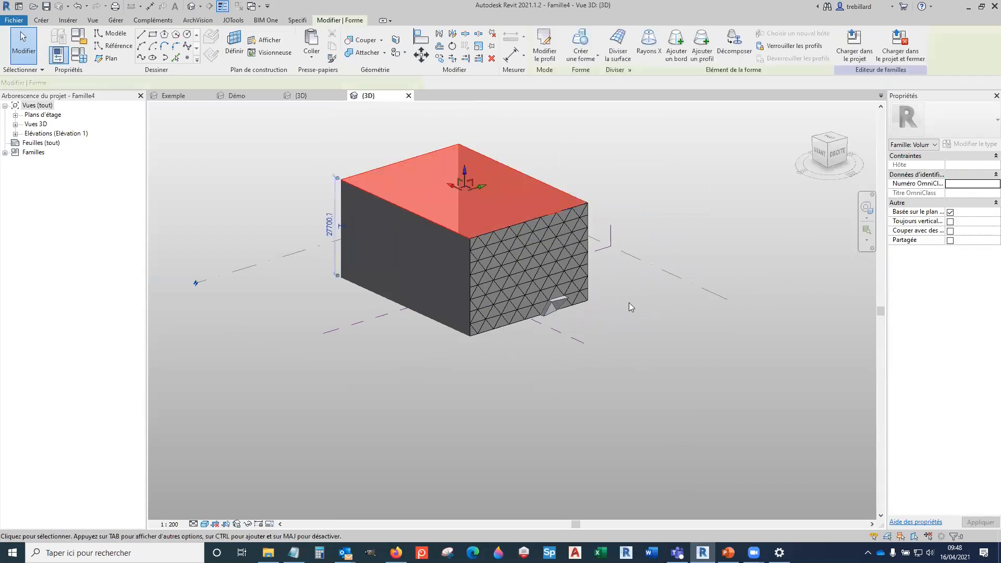
key(Delete)
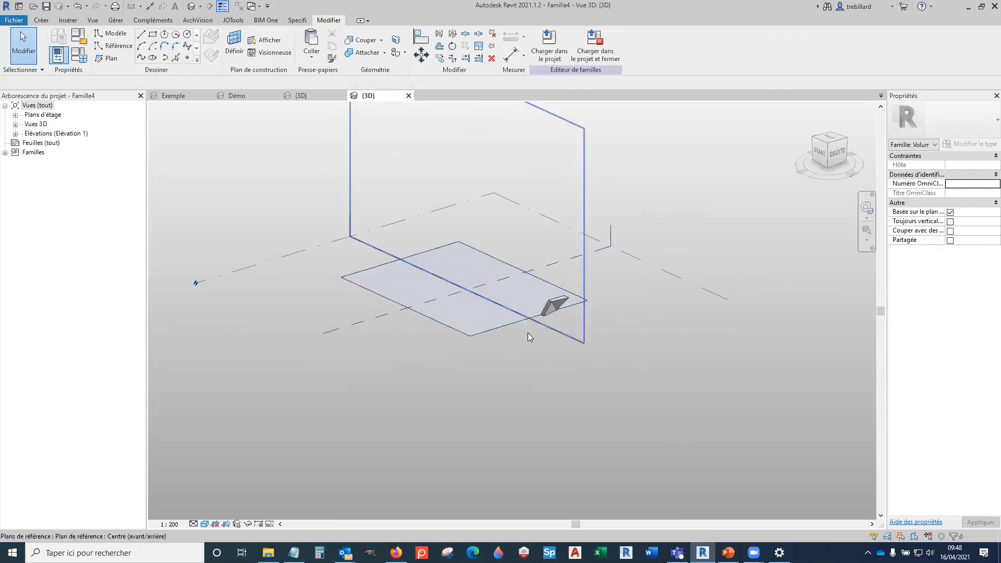
scroll(584, 306, up, 2)
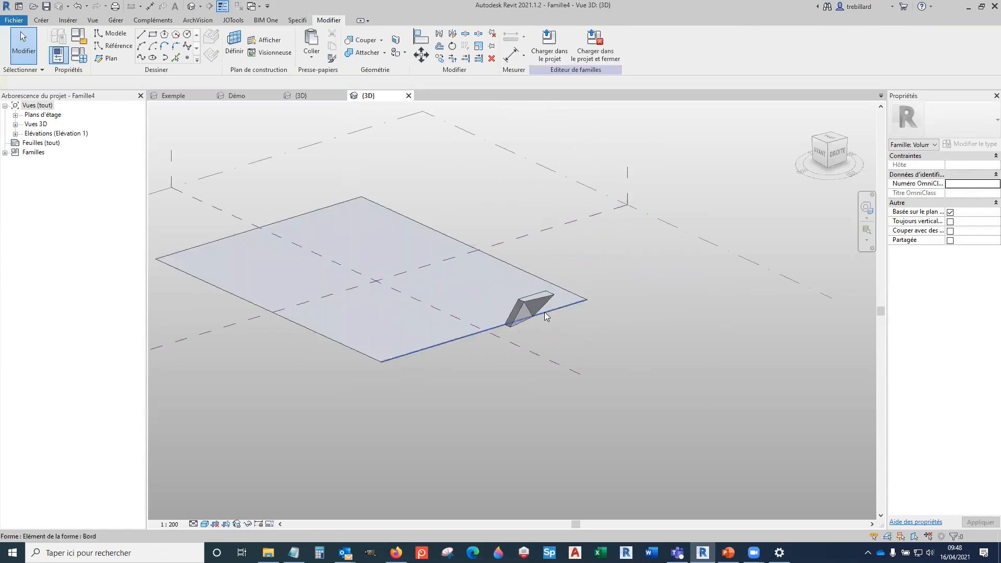
scroll(537, 305, up, 3)
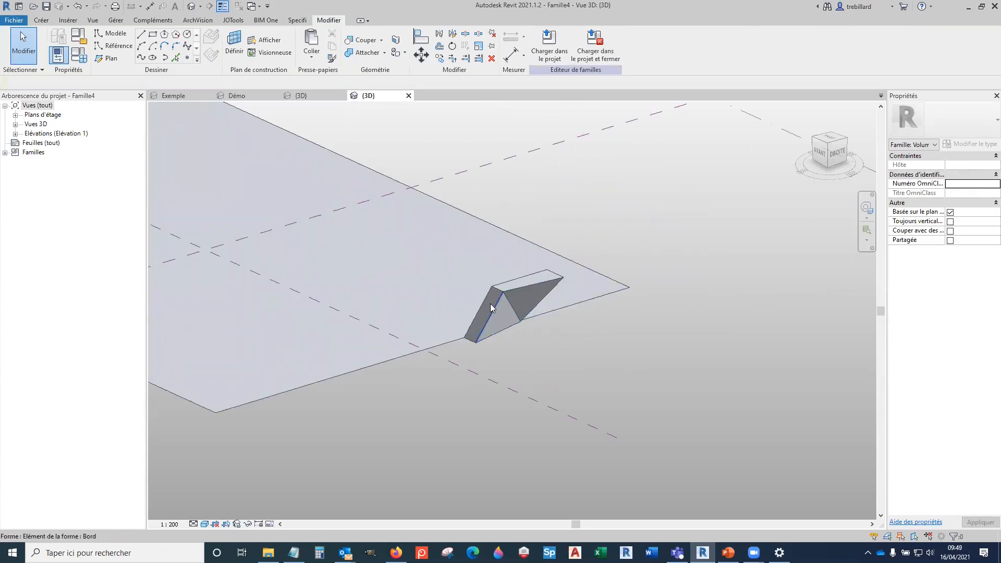
scroll(607, 336, down, 4)
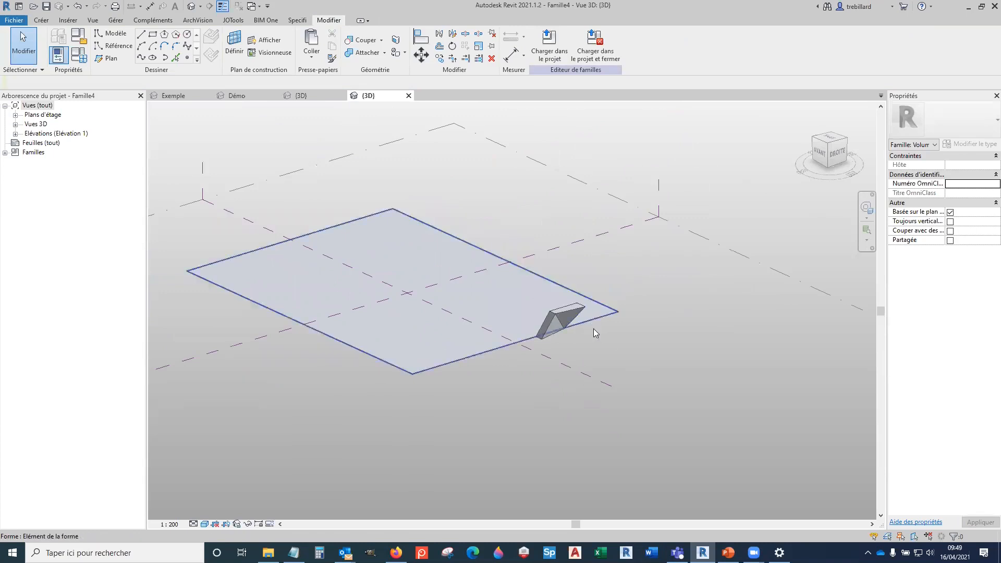
click(604, 319)
click(659, 343)
Step: Load the edited mass family into the Webinaire project, overwriting the existing version
click(549, 42)
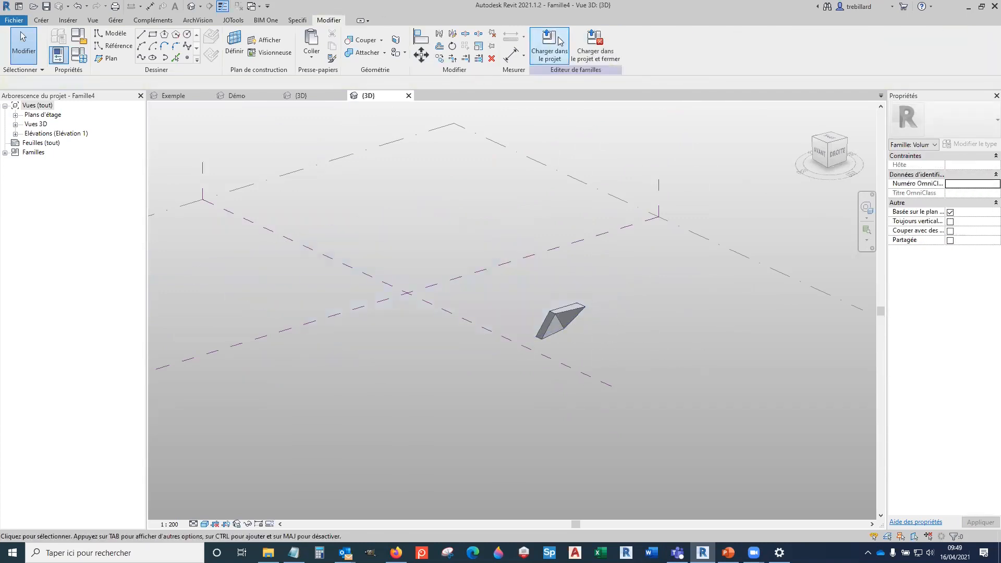
click(479, 358)
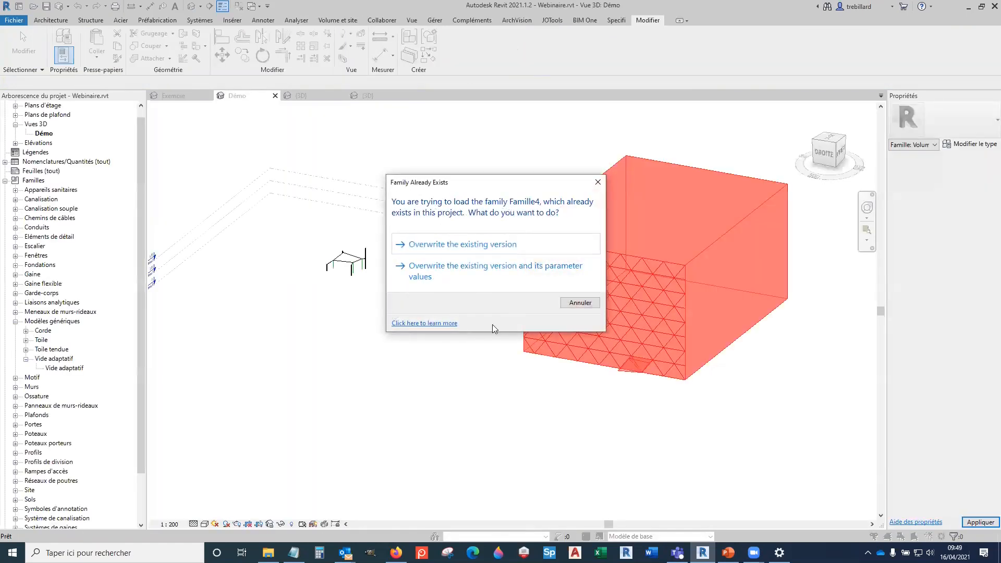
key(Return)
Step: Examine the reloaded mass in the Démo 3D view, selecting it to check the shape of its triangular panel form
middle_drag(650, 379, 604, 346)
scroll(604, 346, up, 5)
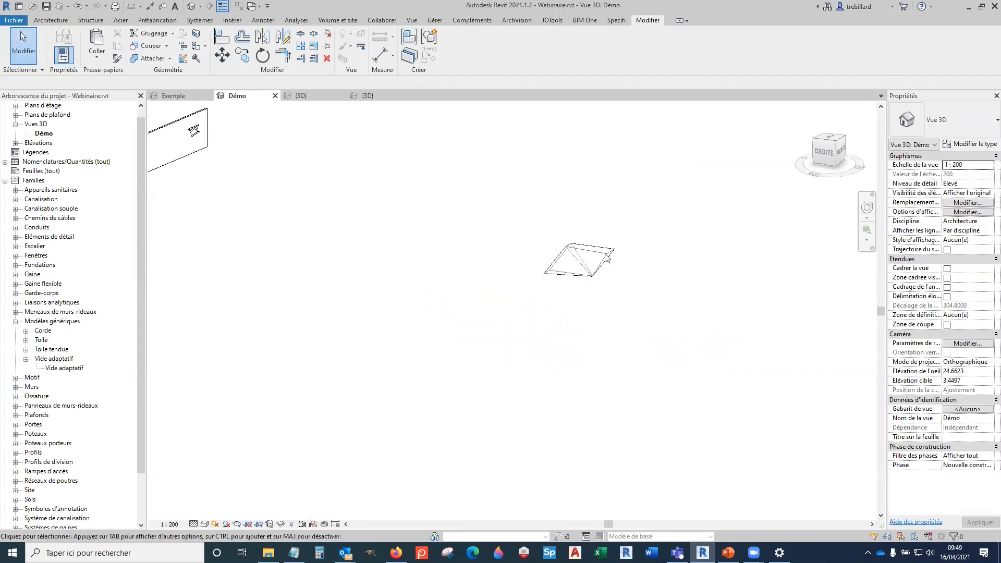
click(568, 292)
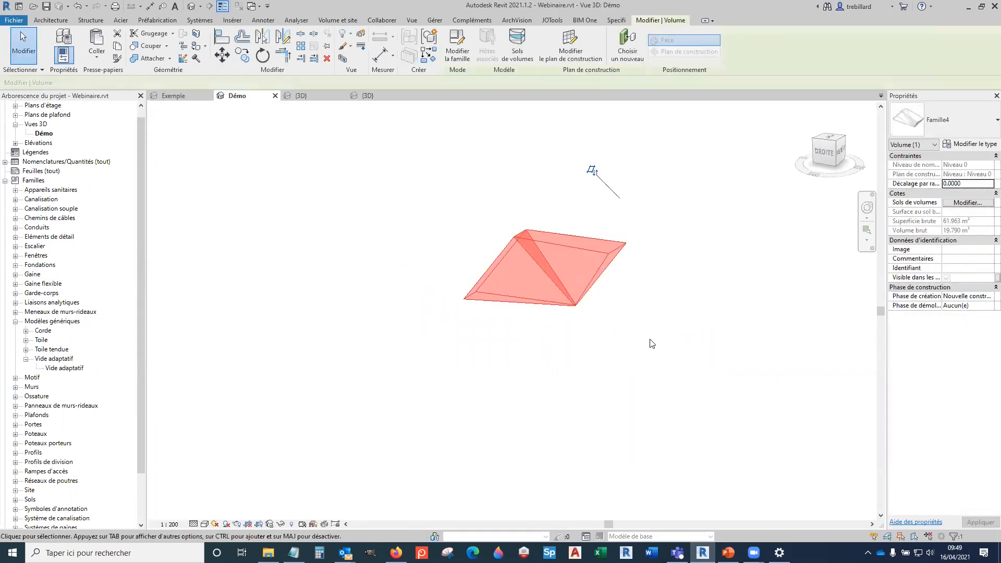
click(656, 345)
scroll(641, 318, down, 5)
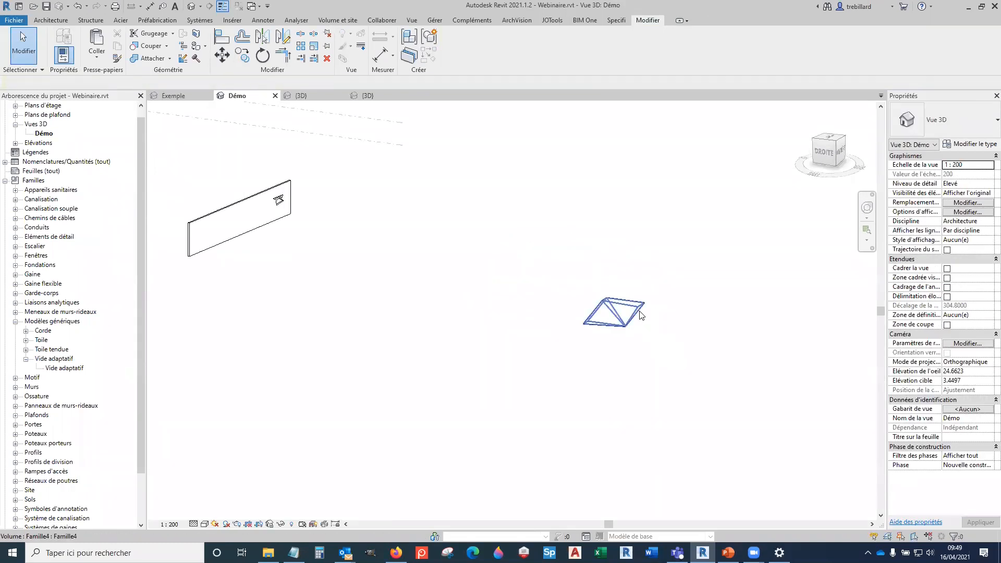
click(639, 315)
click(682, 353)
scroll(672, 365, down, 5)
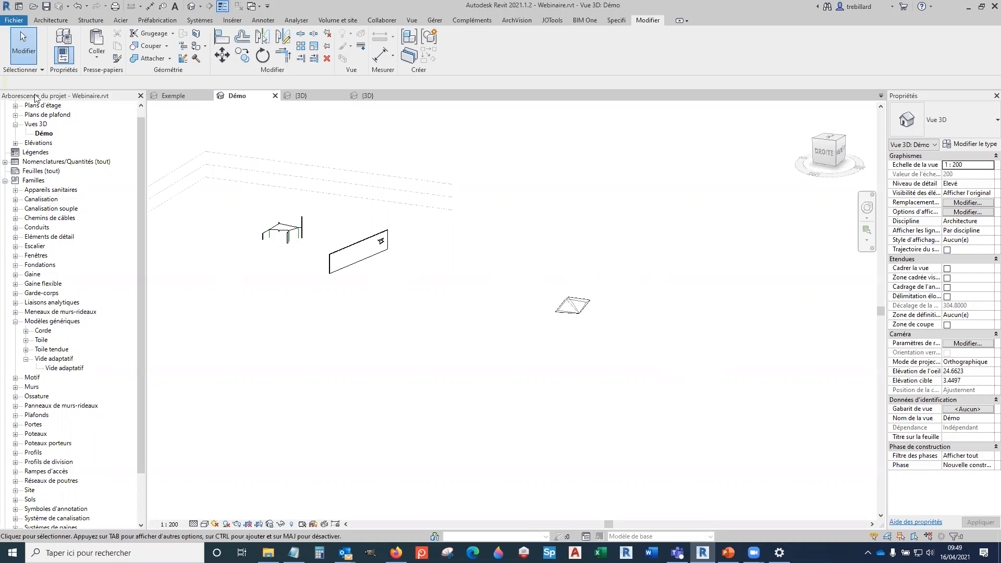
Step: Create a new family from the Volume métrique.rft template in the Volume conceptuel folder
click(14, 20)
mouse_move(35, 62)
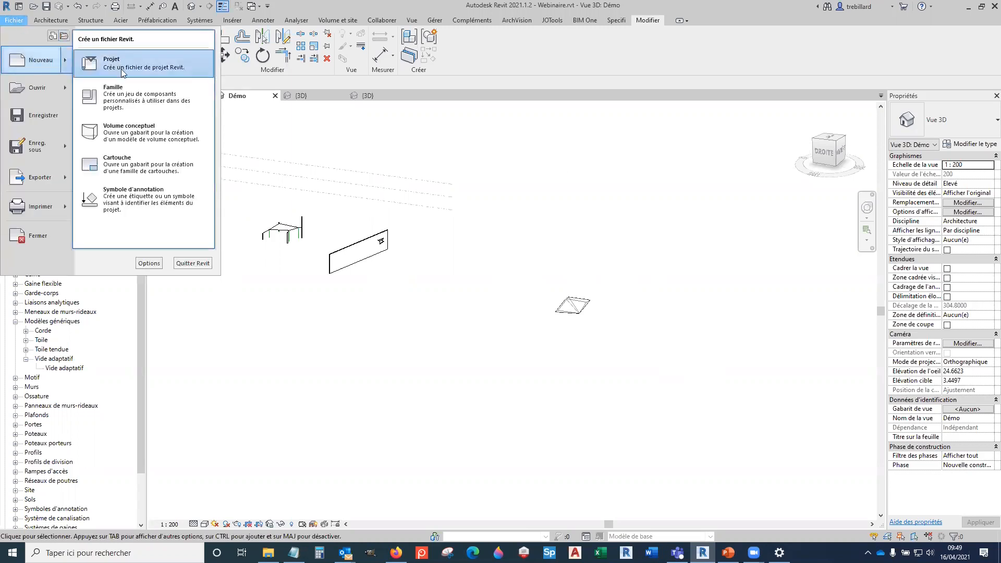
click(120, 95)
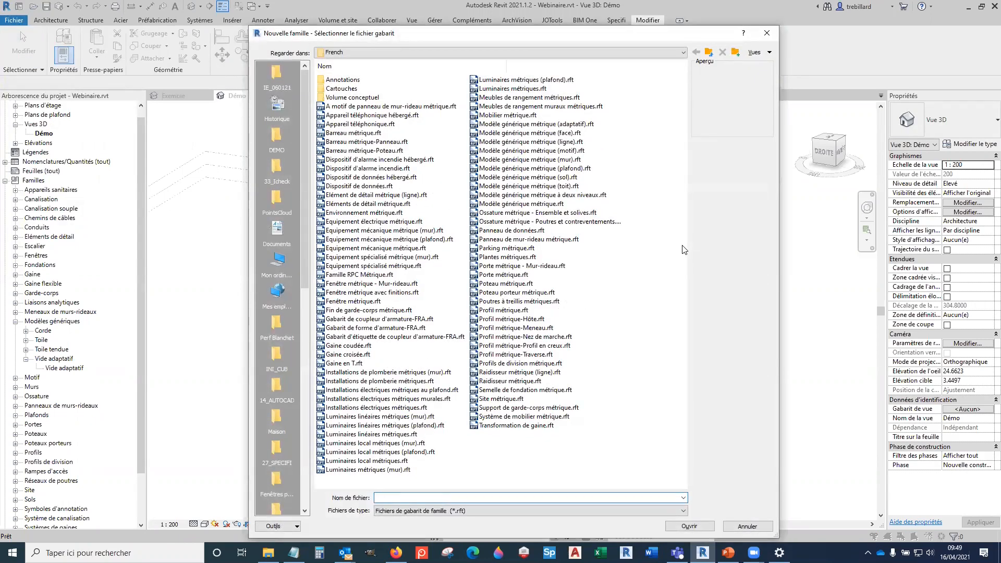
double_click(353, 97)
click(349, 81)
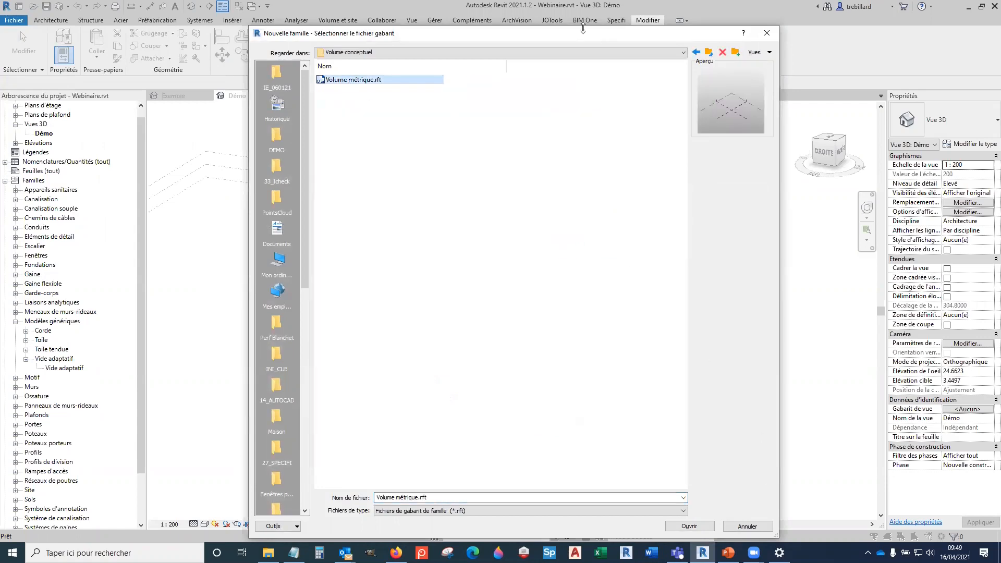
drag(568, 27, 491, 15)
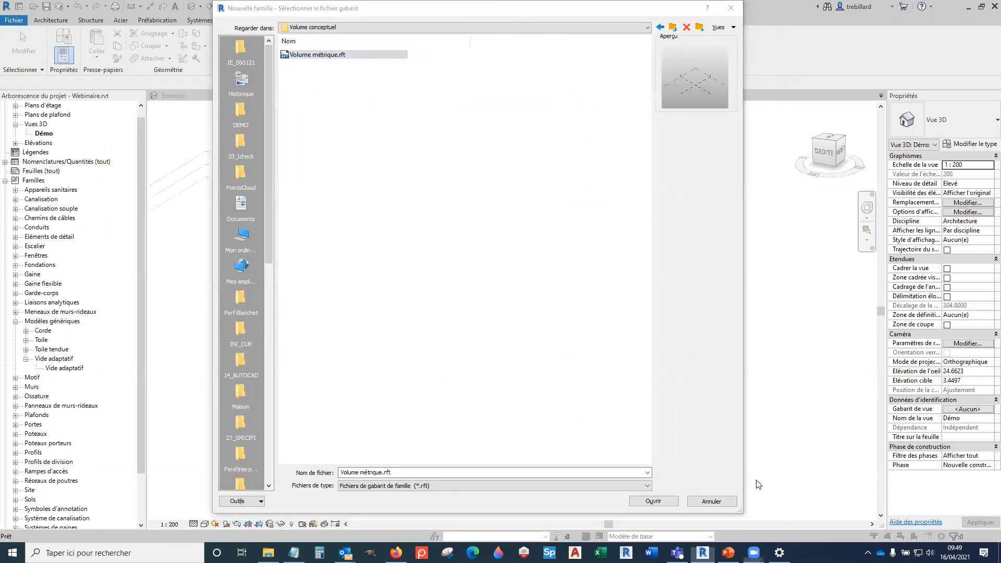
click(663, 496)
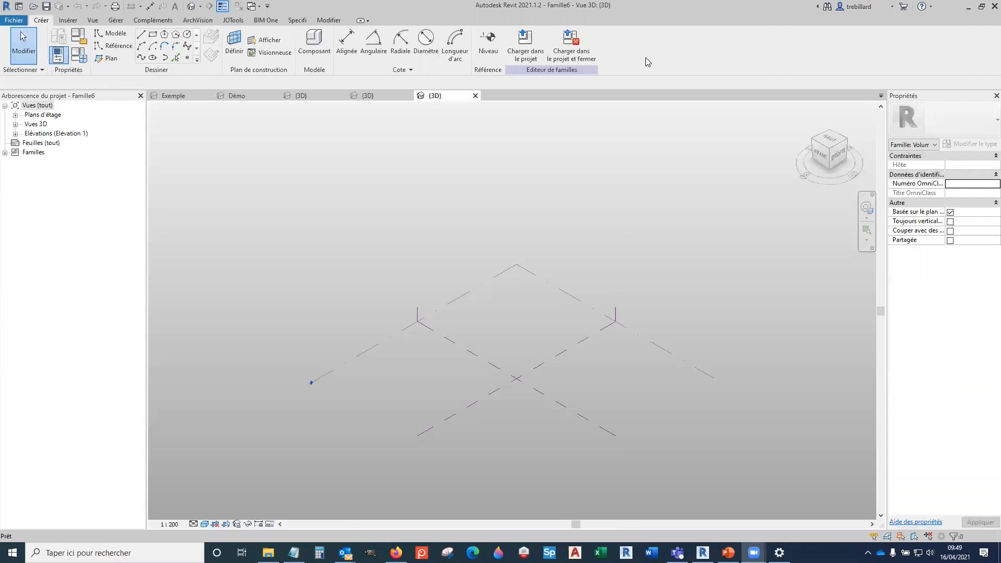
Step: Copy the front/back centre reference plane to a parallel position about 31831 away, toward the near end of the left/right centre plane
scroll(588, 368, up, 2)
middle_drag(588, 368, 548, 282)
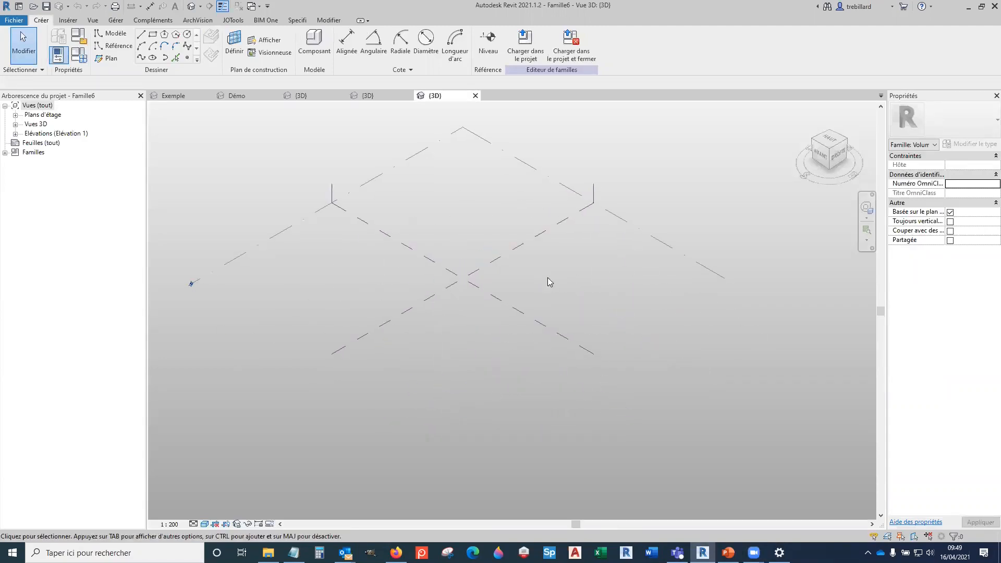
click(426, 264)
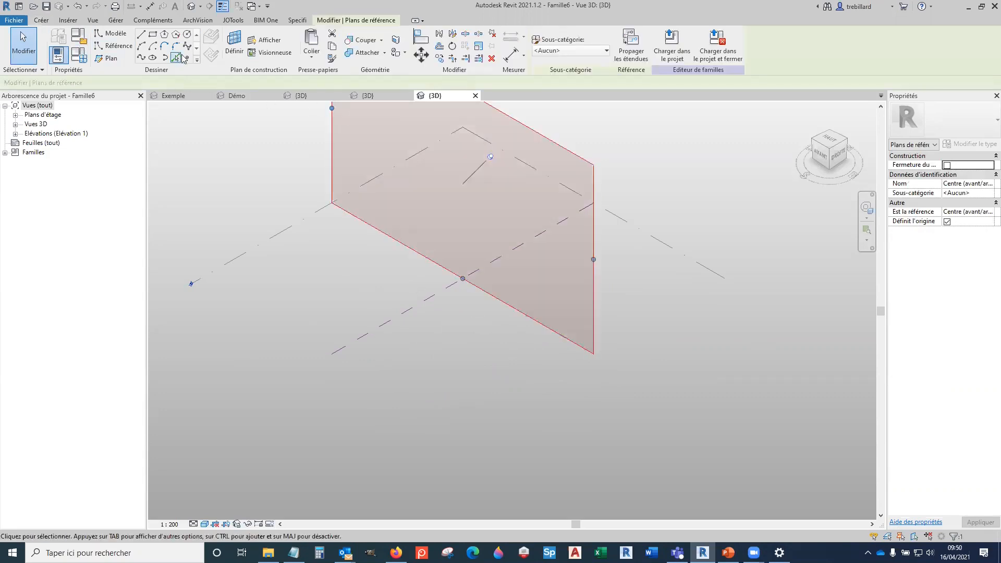
click(439, 58)
click(440, 268)
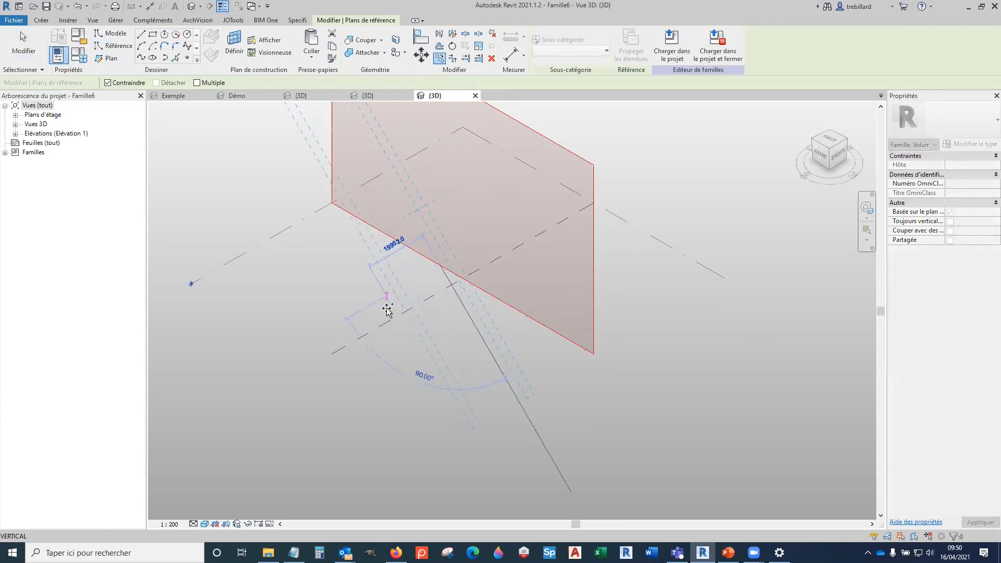
click(363, 328)
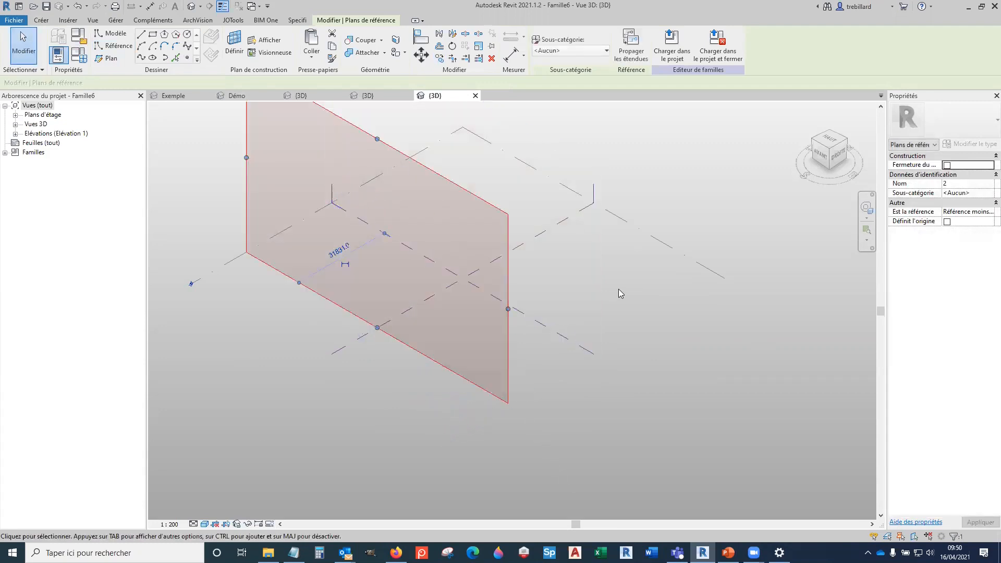
Step: Copy the new parallel reference plane across to the opposite side of the front/back centre plane
click(439, 58)
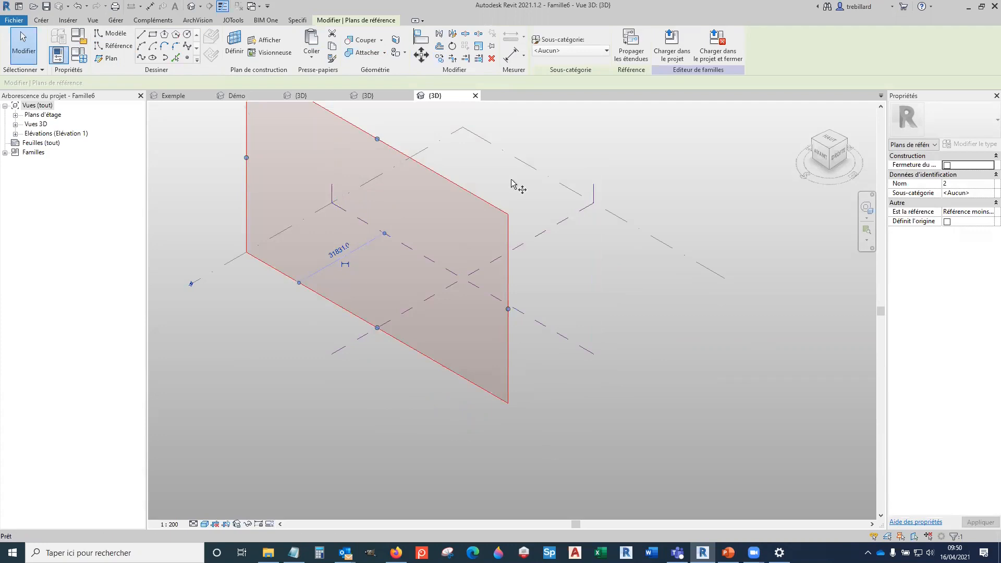
click(510, 404)
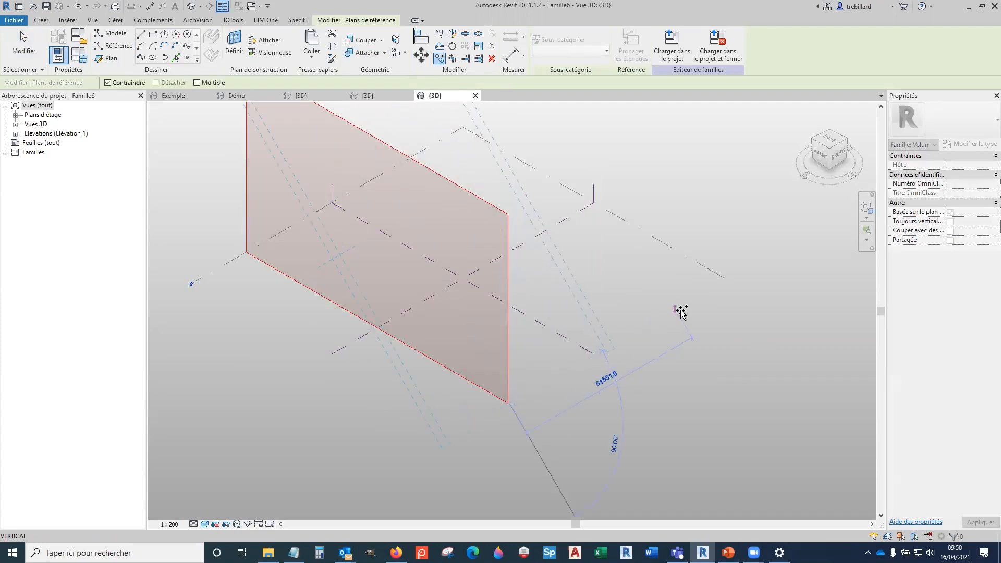
click(685, 327)
Step: Copy the left/right centre reference plane to both of its sides using the Multiple copy option, completing a three-by-three grid of planes
click(404, 267)
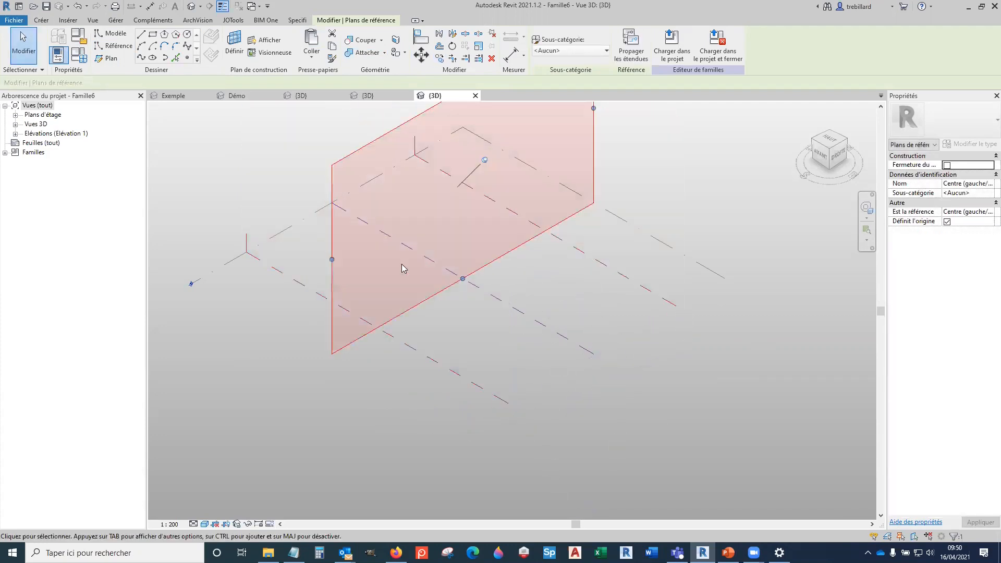
key(m)
key(v)
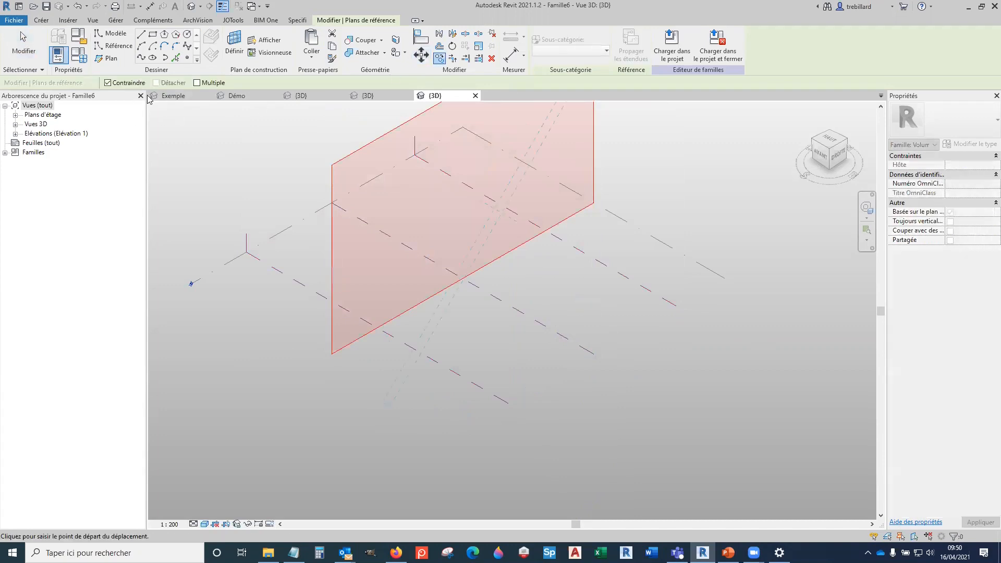
click(197, 83)
click(418, 305)
click(370, 265)
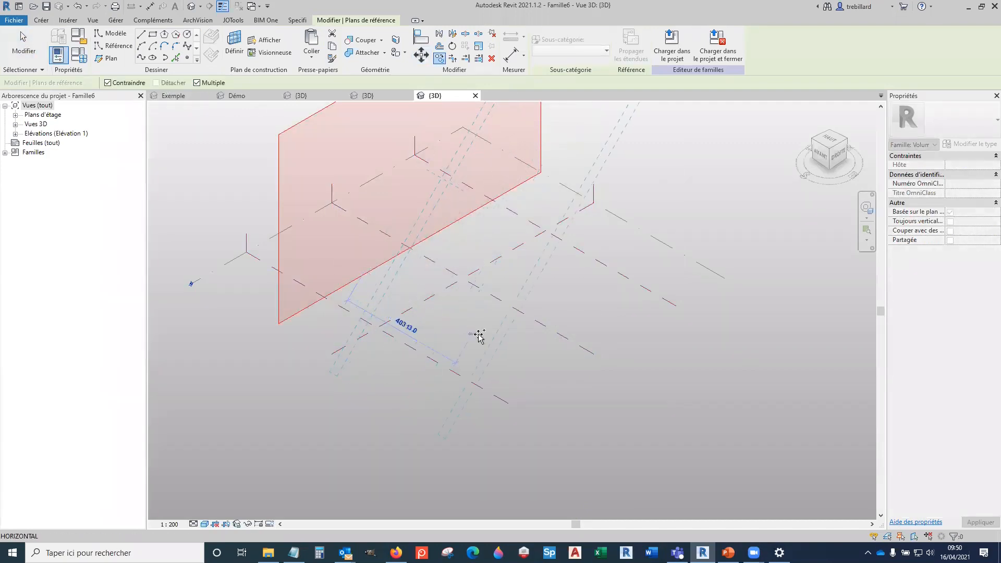
key(Escape)
key(Escape)
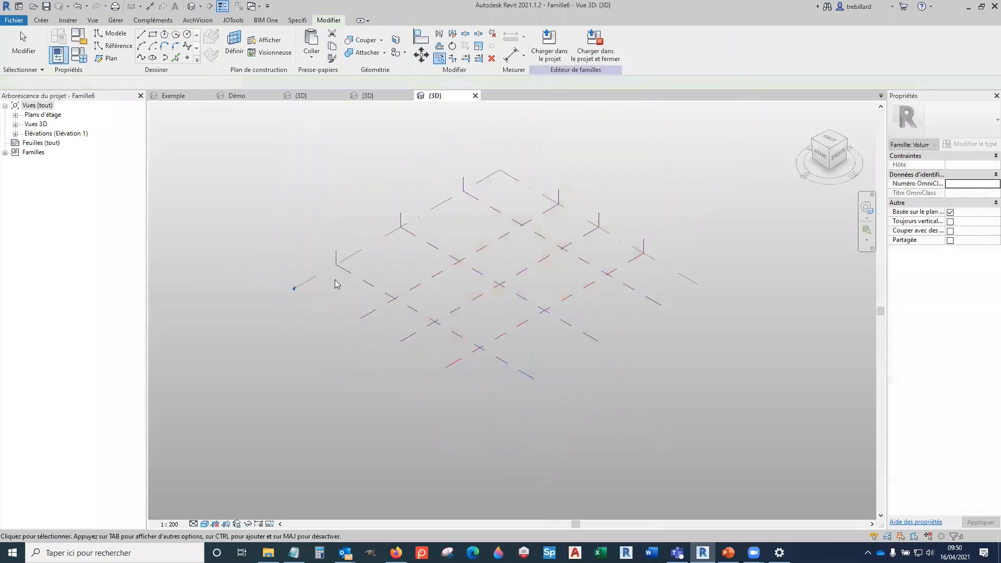
Step: In the Niveau 1 plan, add a chained aligned dimension across the three vertical reference planes and constrain them to equal spacing (EQ)
key(d)
key(i)
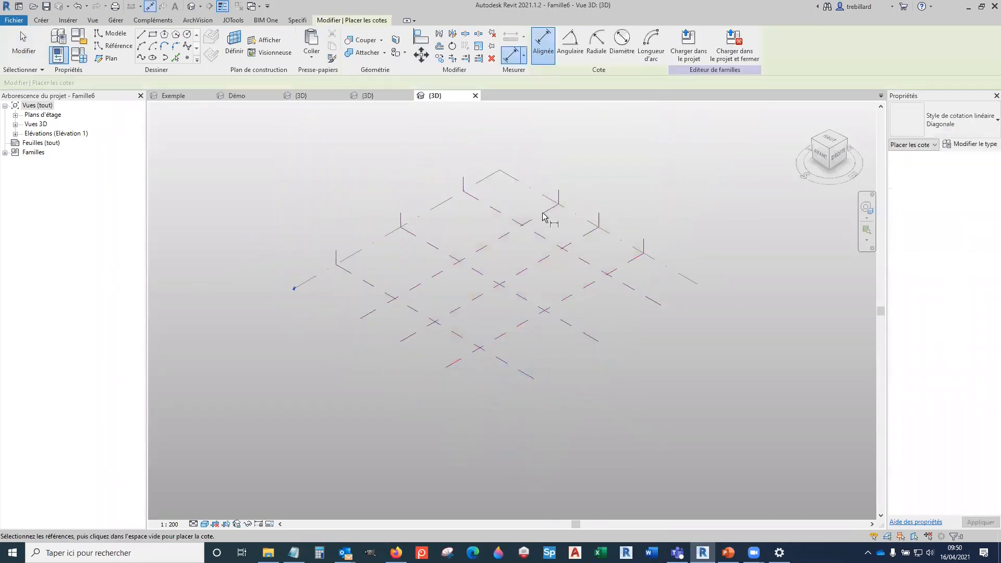
double_click(41, 115)
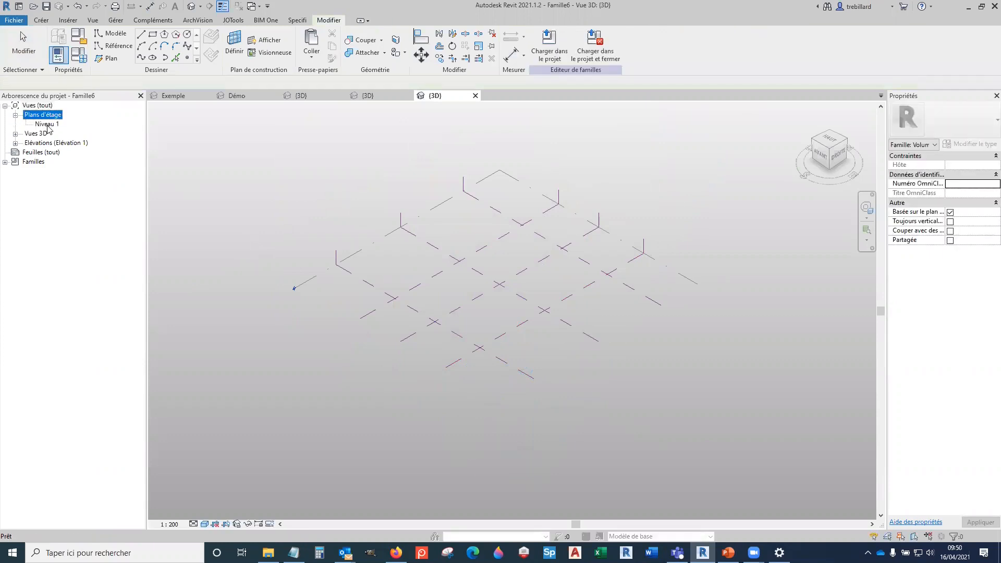
double_click(49, 124)
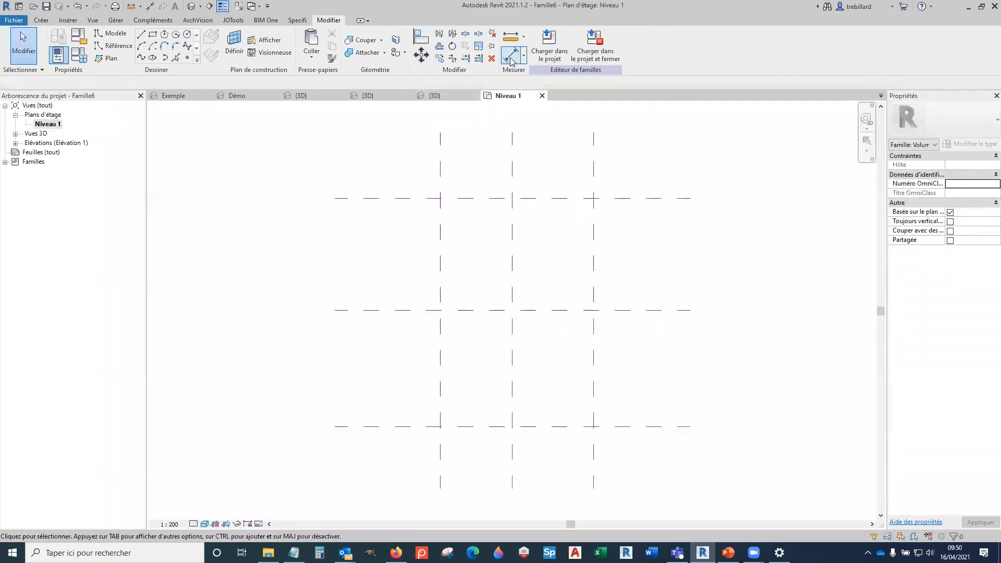
key(d)
key(i)
click(439, 218)
click(513, 166)
click(594, 169)
middle_drag(609, 156, 610, 211)
click(592, 201)
click(505, 190)
Step: Dimension the three horizontal reference planes in one aligned chain beside the grid and make their spacing equal (EQ)
scroll(629, 305, down, 1)
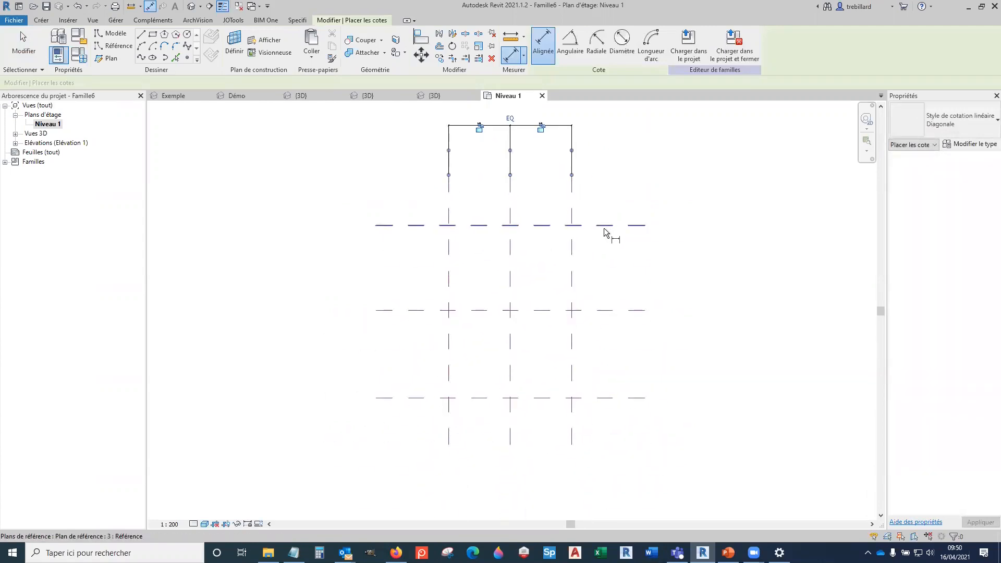
click(605, 228)
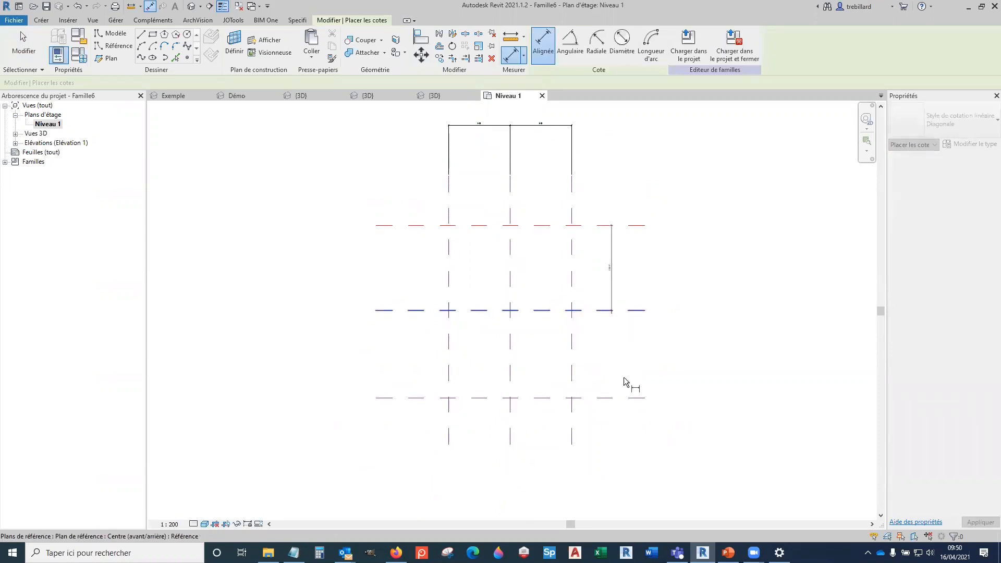
click(627, 397)
click(676, 412)
click(670, 315)
Step: Examine the two outer parallel reference planes, 2 and 3, in the 3D view
click(191, 7)
scroll(627, 290, down, 1)
shift+middle_drag(644, 367, 654, 351)
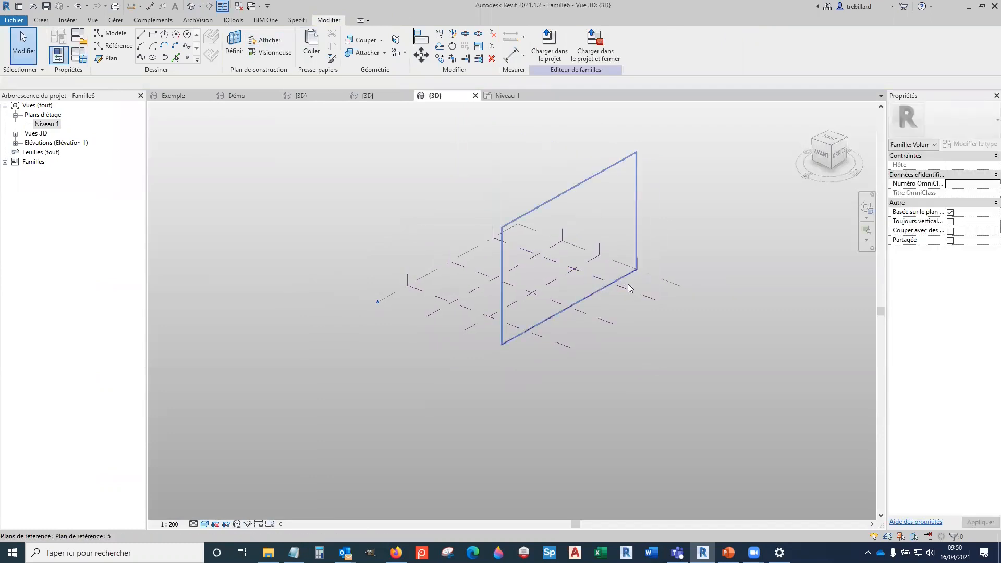
click(640, 310)
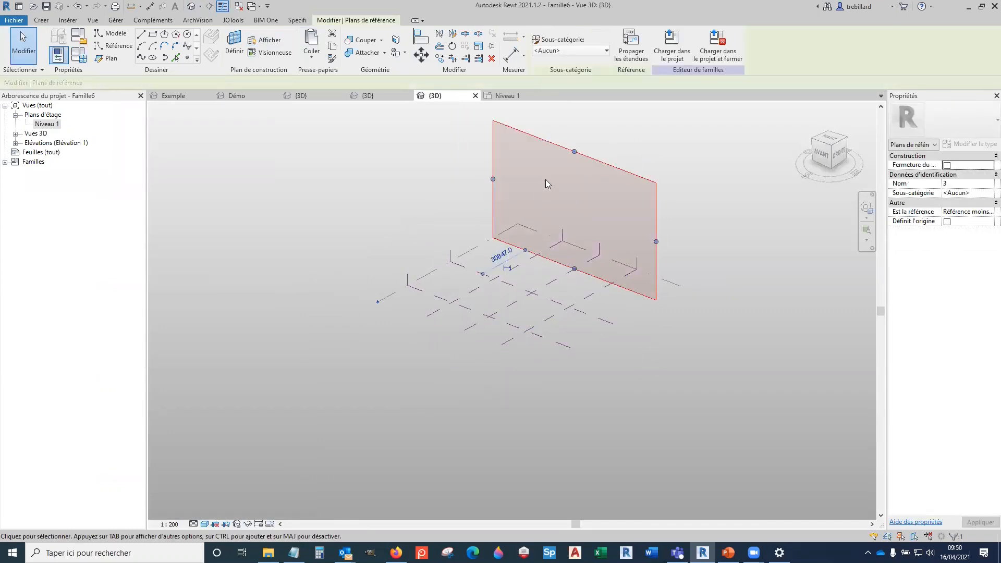
click(567, 351)
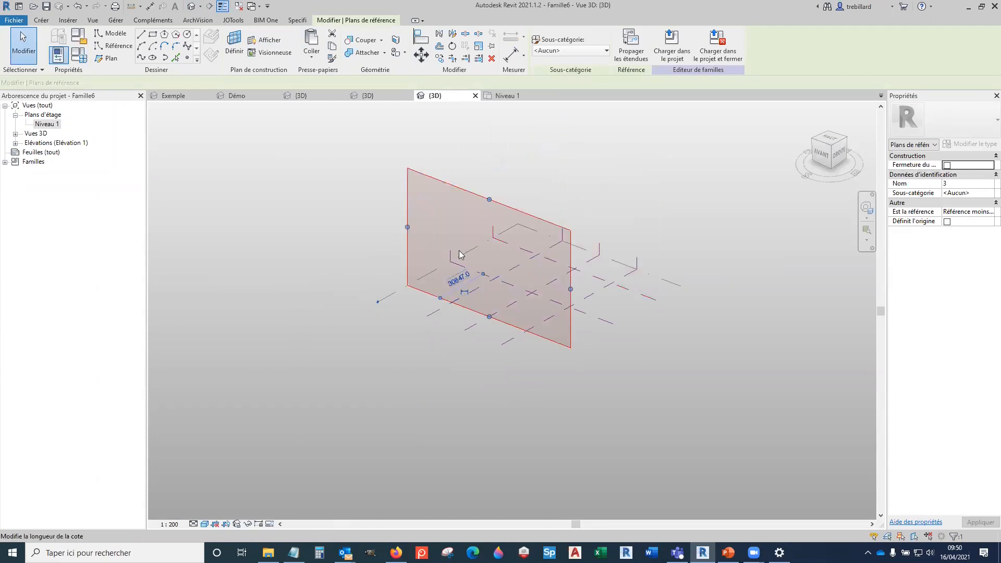
click(653, 297)
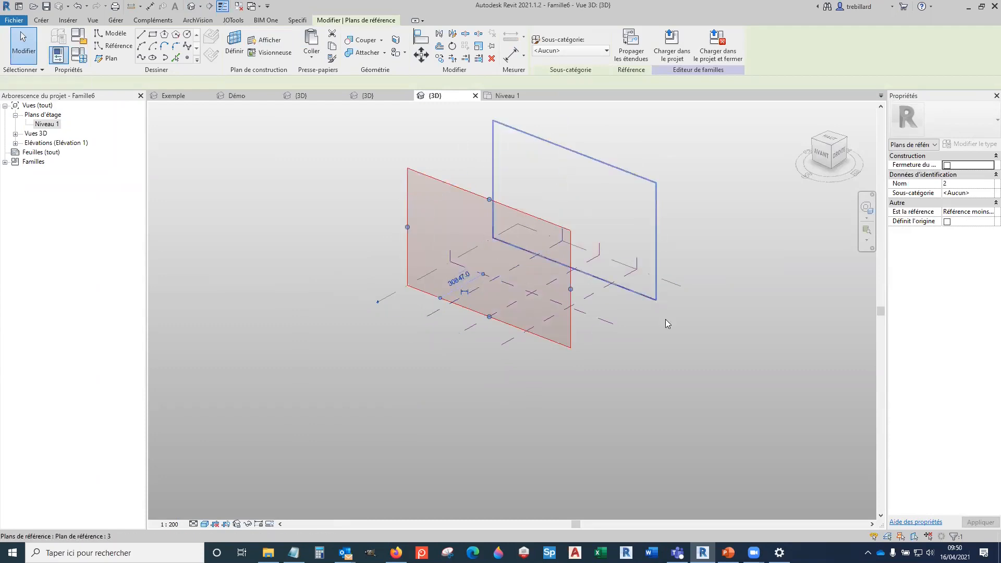
click(670, 329)
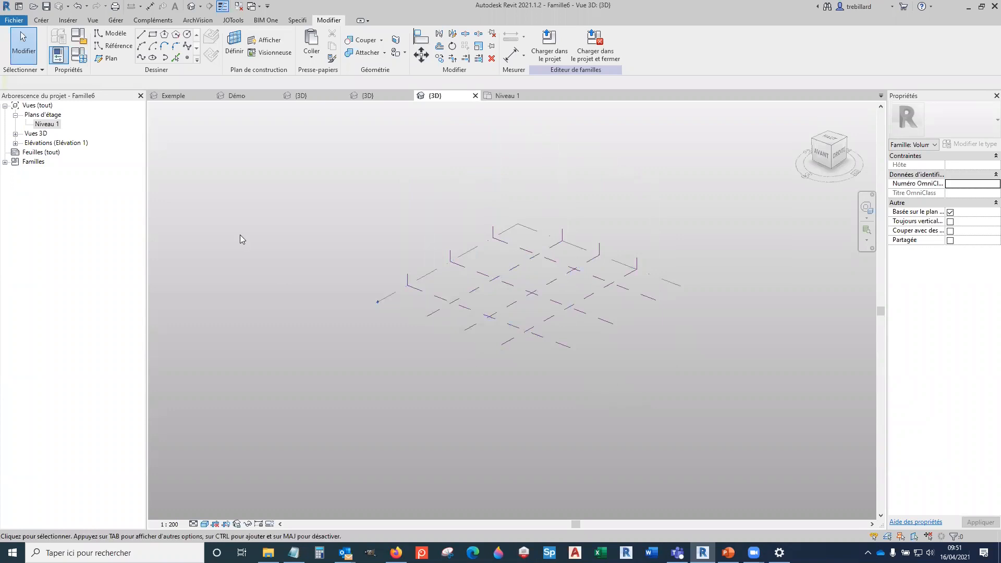
Step: In the Ouest elevation, draw two horizontal reference planes above Niveau 1, about 13580 apart, and return to the 3D view
double_click(47, 143)
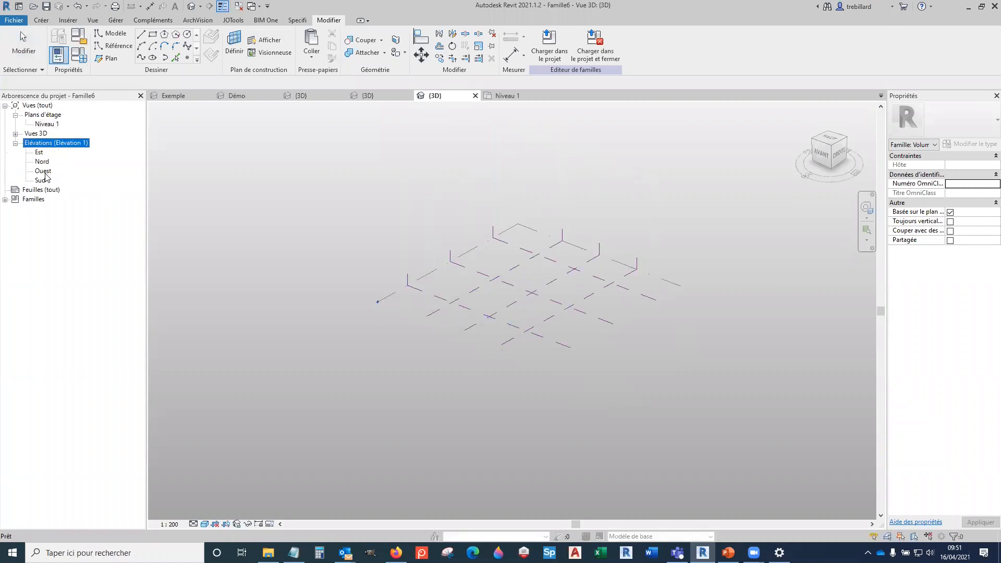
double_click(44, 171)
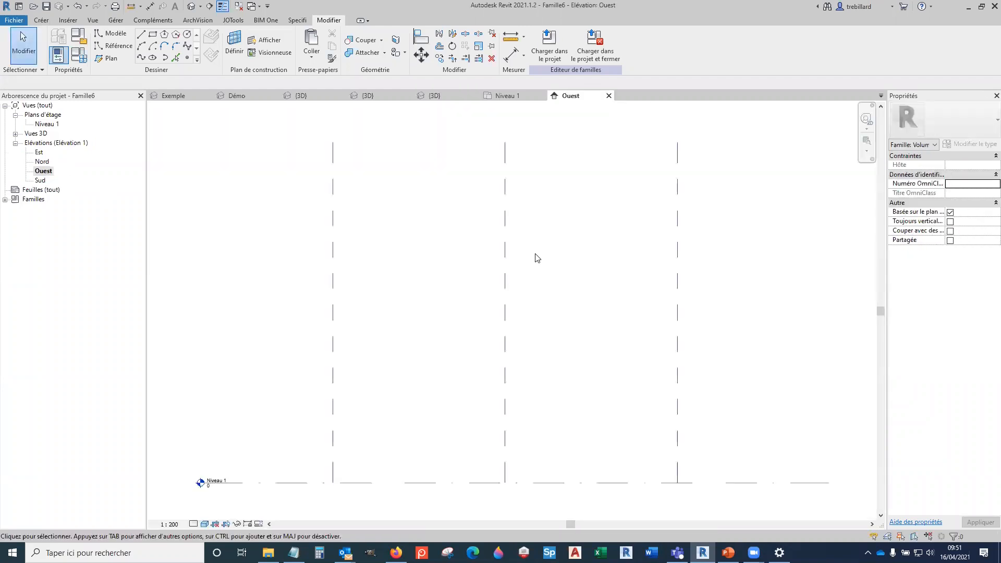
scroll(537, 268, down, 2)
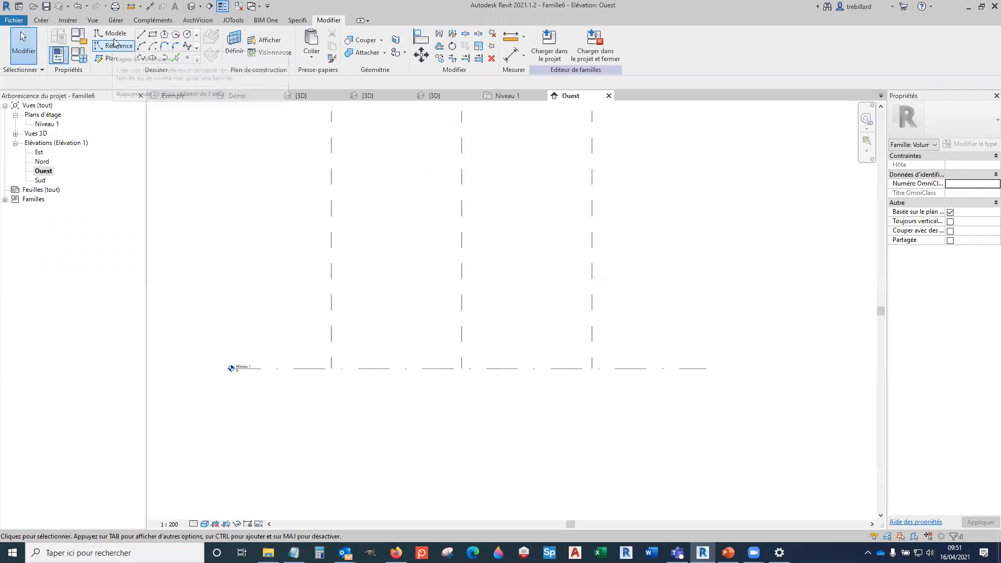
click(111, 59)
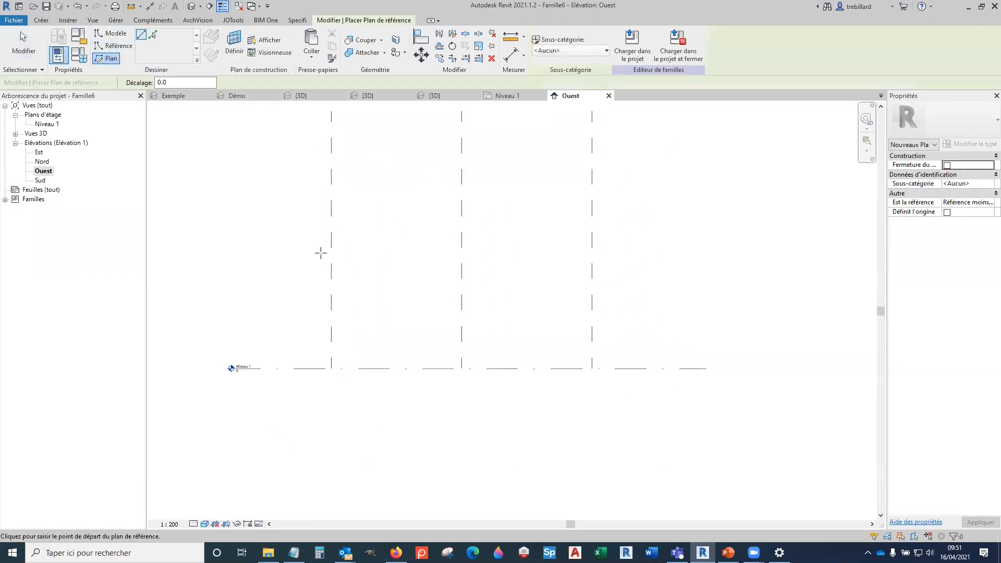
click(305, 265)
click(620, 264)
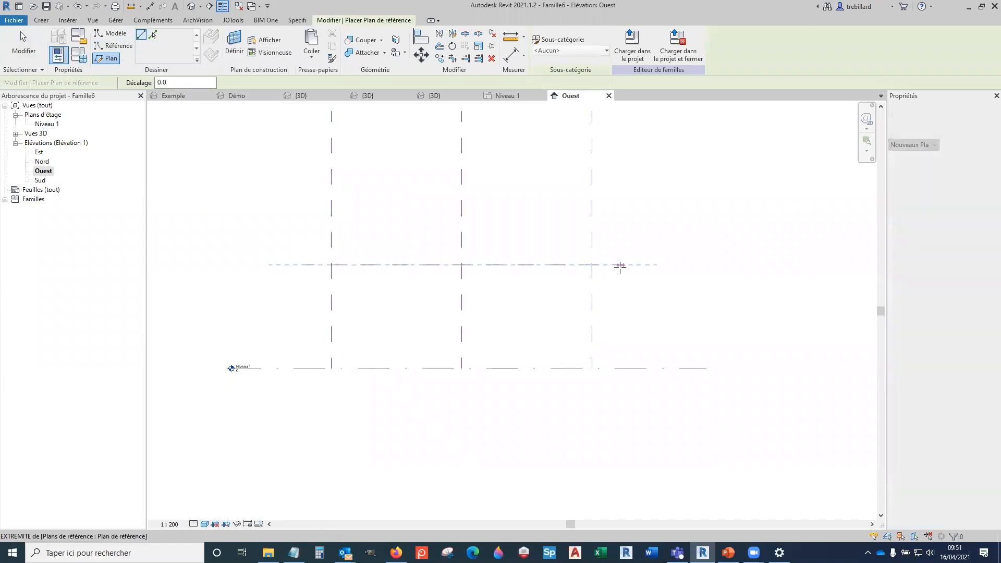
click(309, 207)
click(615, 207)
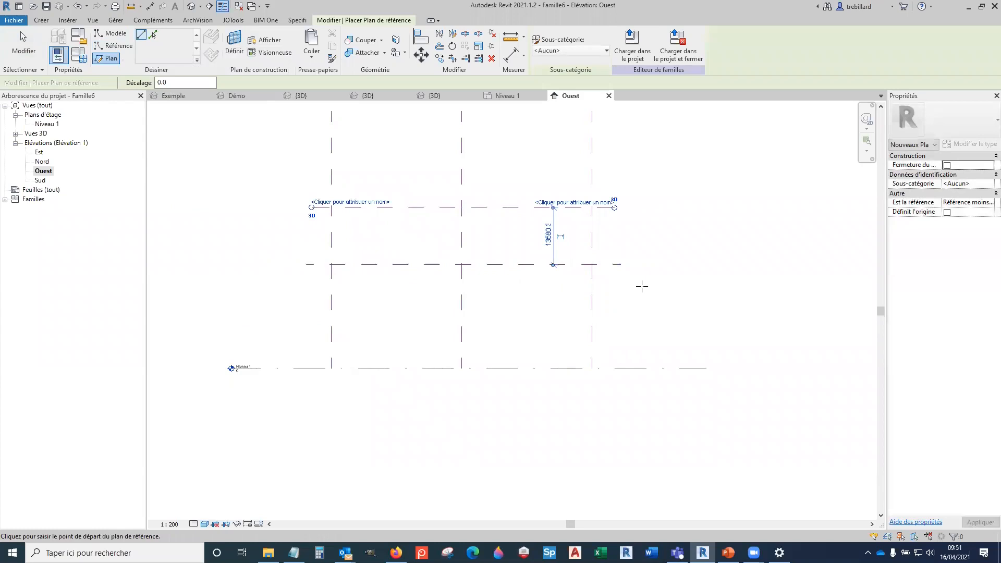
key(Escape)
key(Escape)
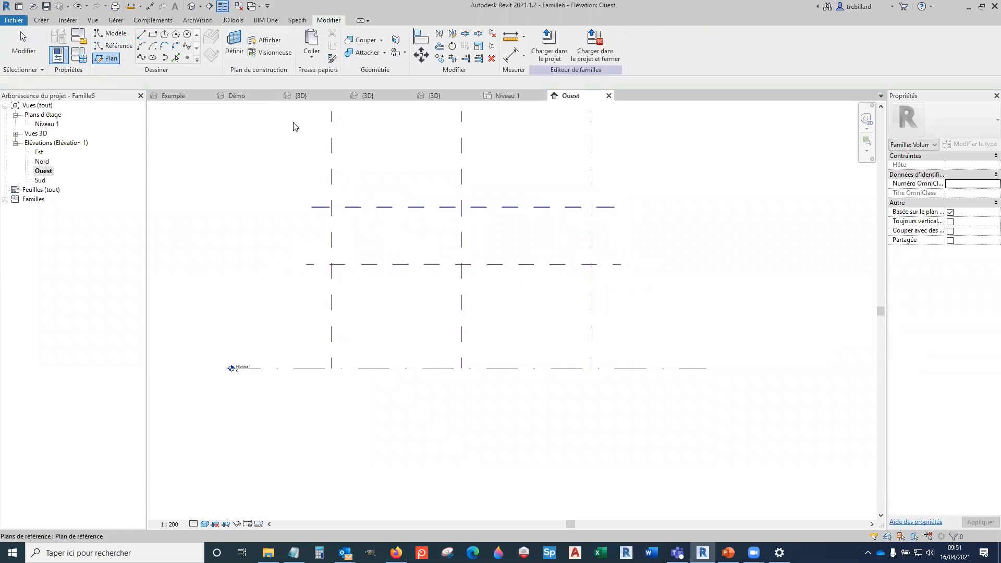
click(191, 5)
shift+middle_drag(676, 392, 617, 268)
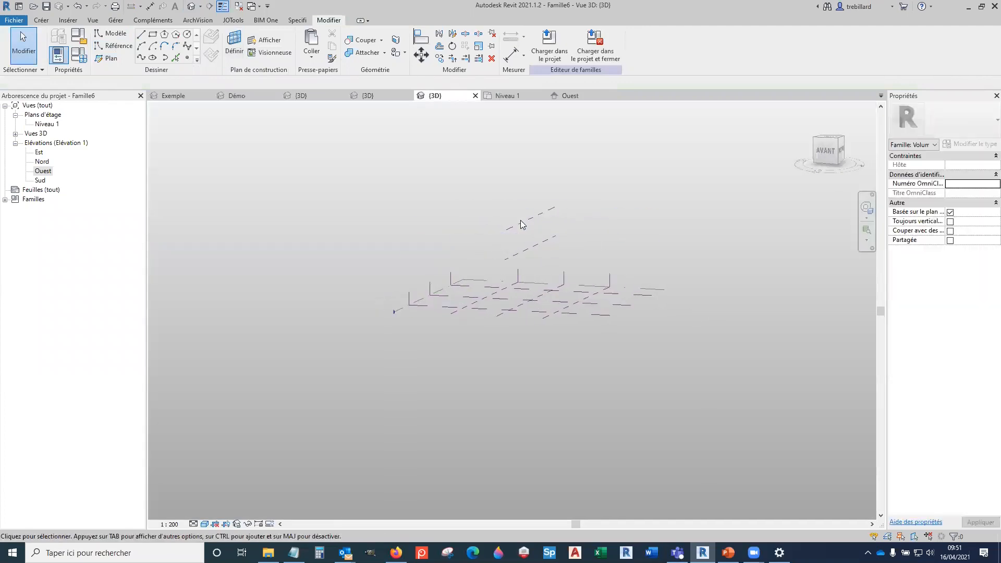
shift+middle_drag(578, 352, 476, 404)
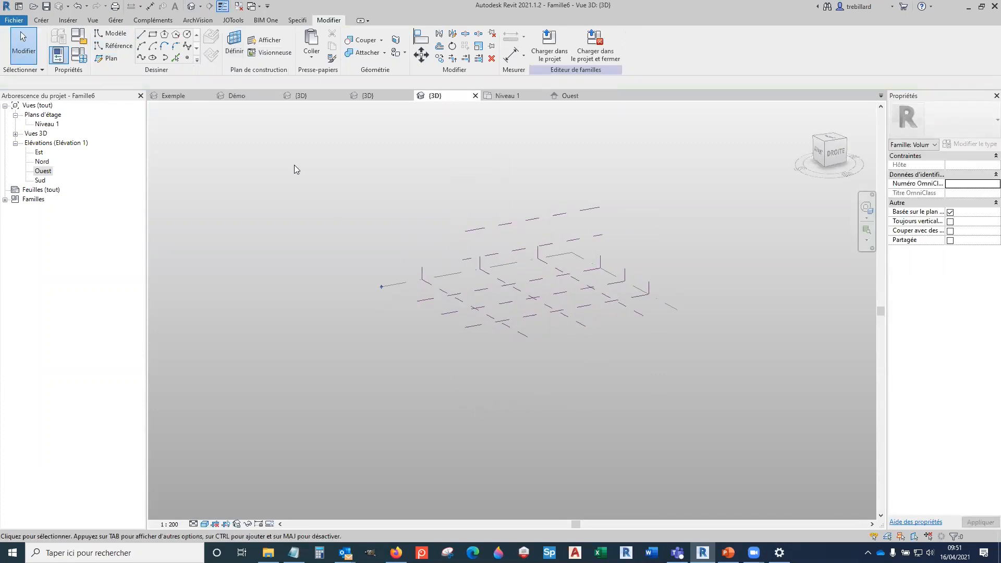
click(188, 61)
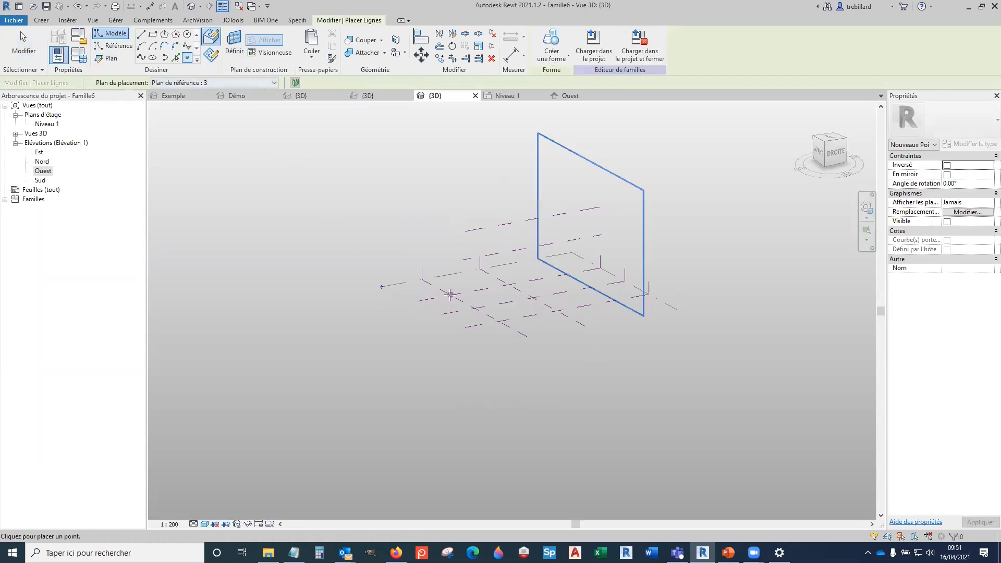
click(470, 239)
scroll(678, 275, down, 1)
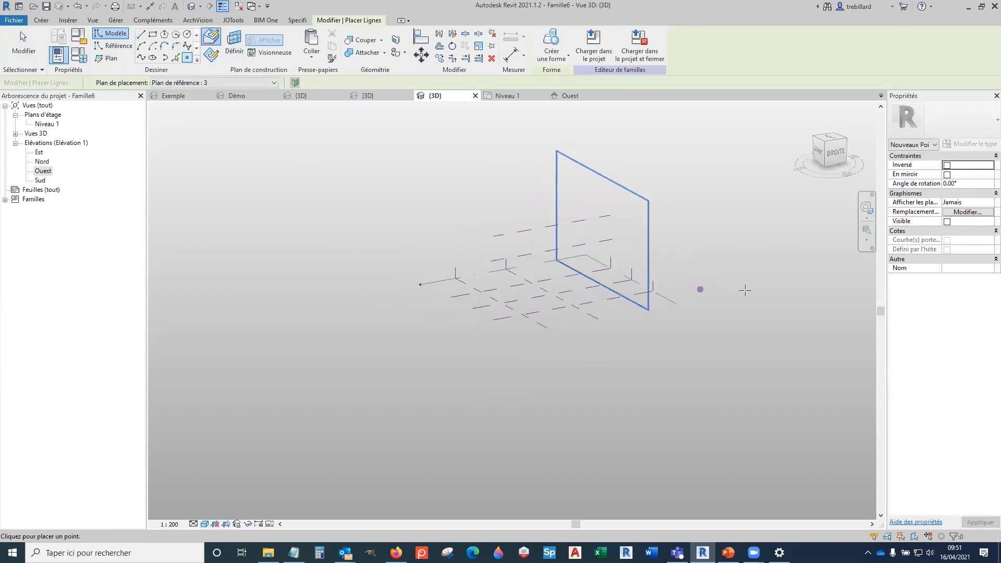
shift+middle_drag(742, 329, 605, 258)
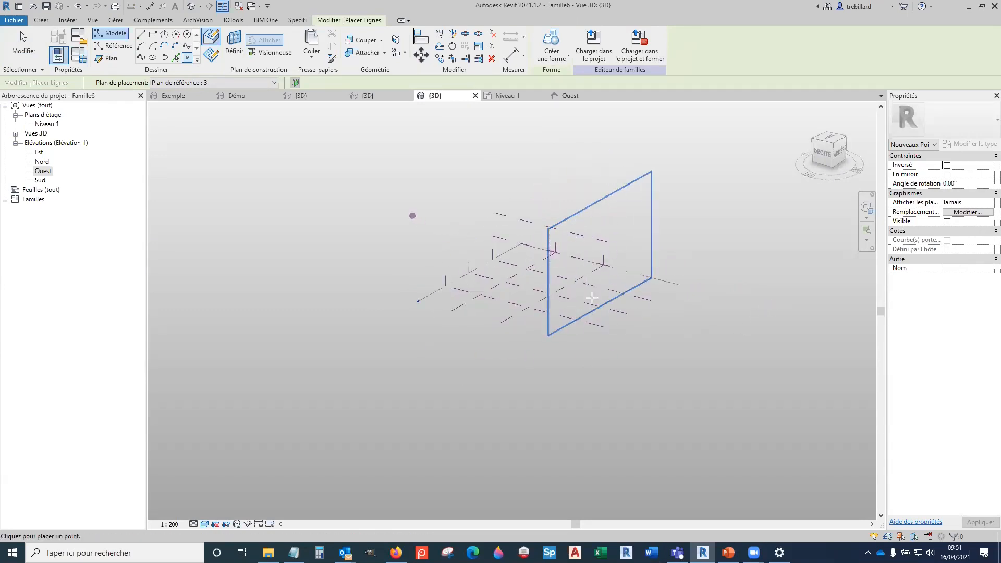
shift+middle_drag(538, 347, 691, 362)
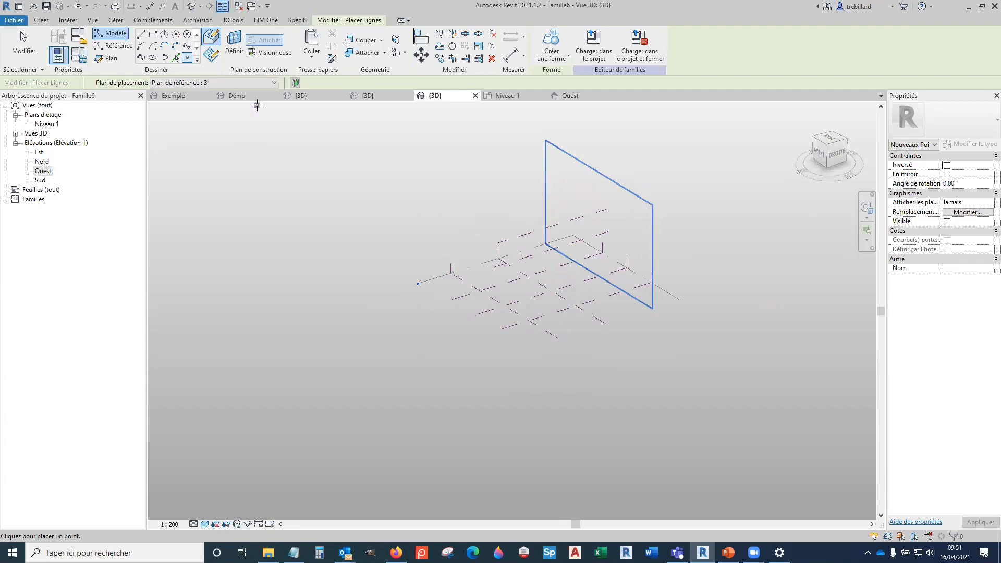
key(Escape)
key(Escape)
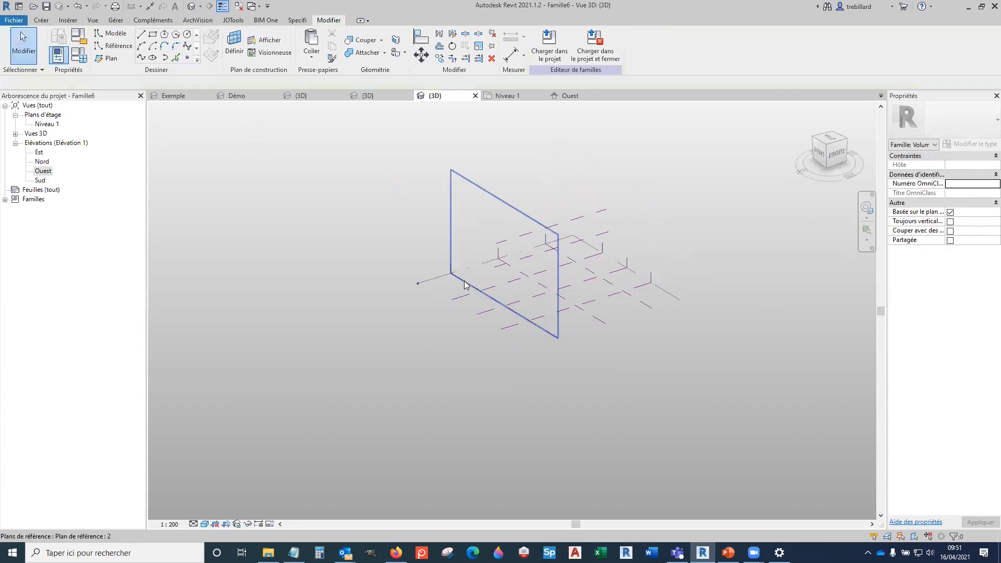
Step: Identify the outer reference planes by name and set reference plane 2 as the active work plane
click(466, 285)
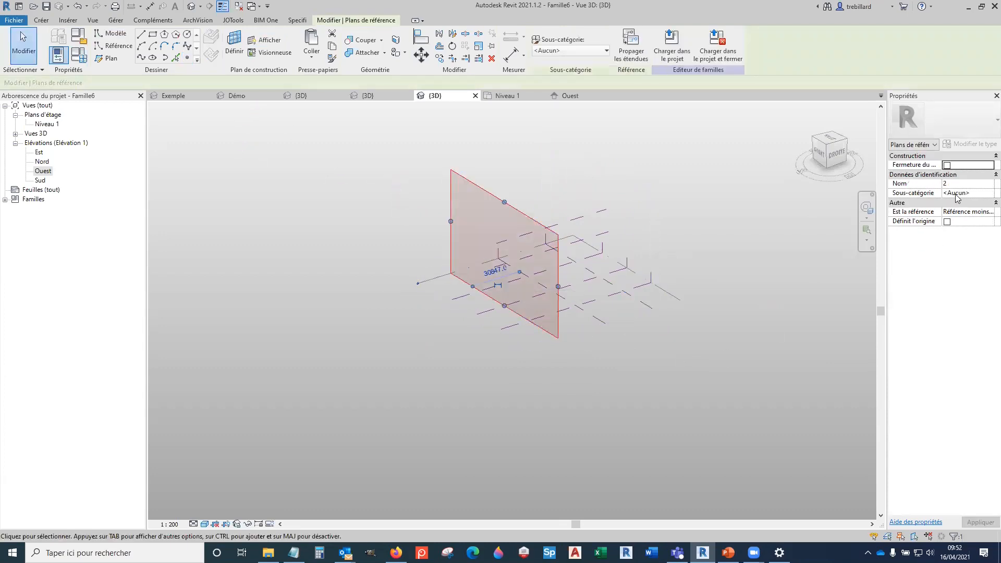
click(649, 308)
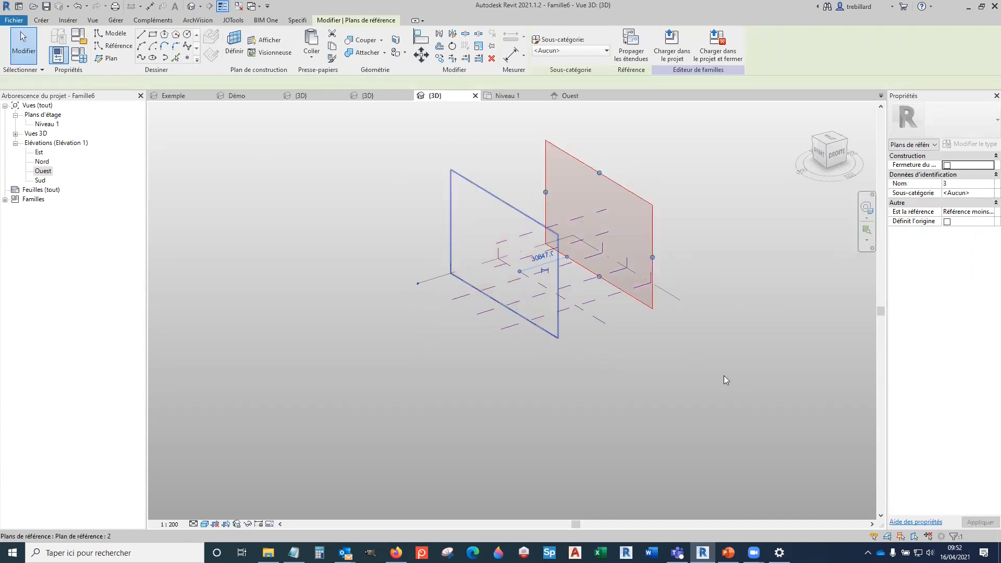
click(467, 267)
click(234, 45)
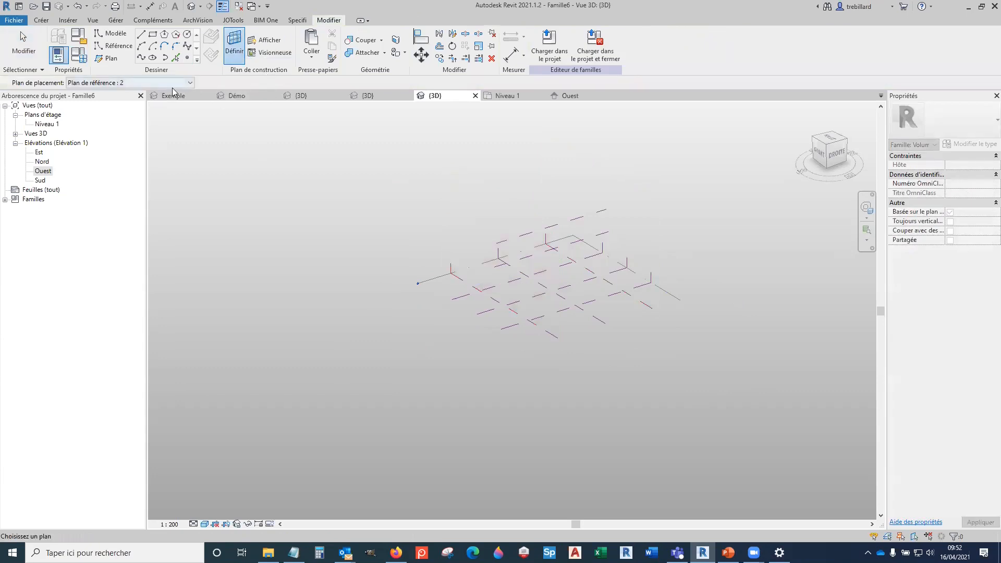
click(191, 83)
click(183, 100)
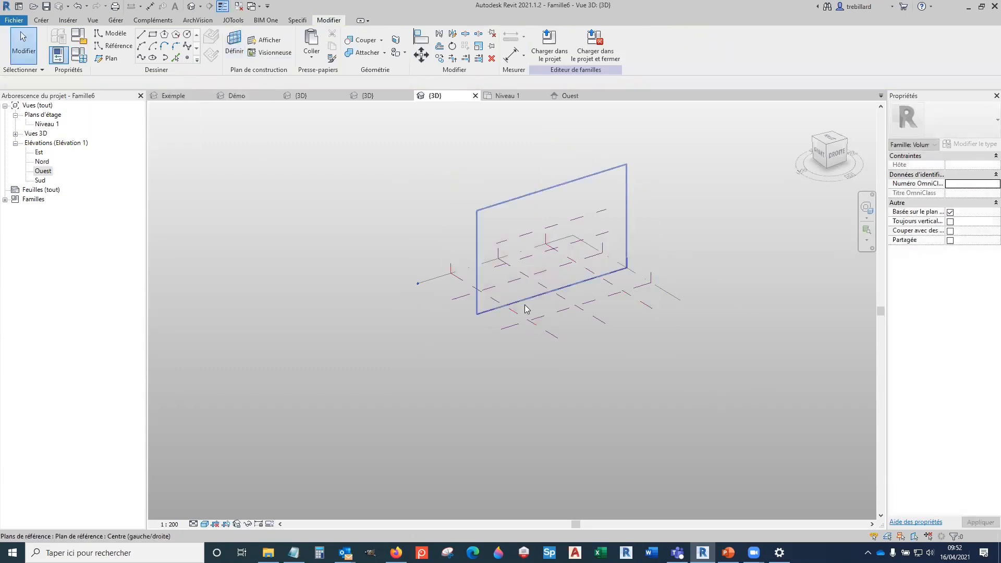
click(186, 58)
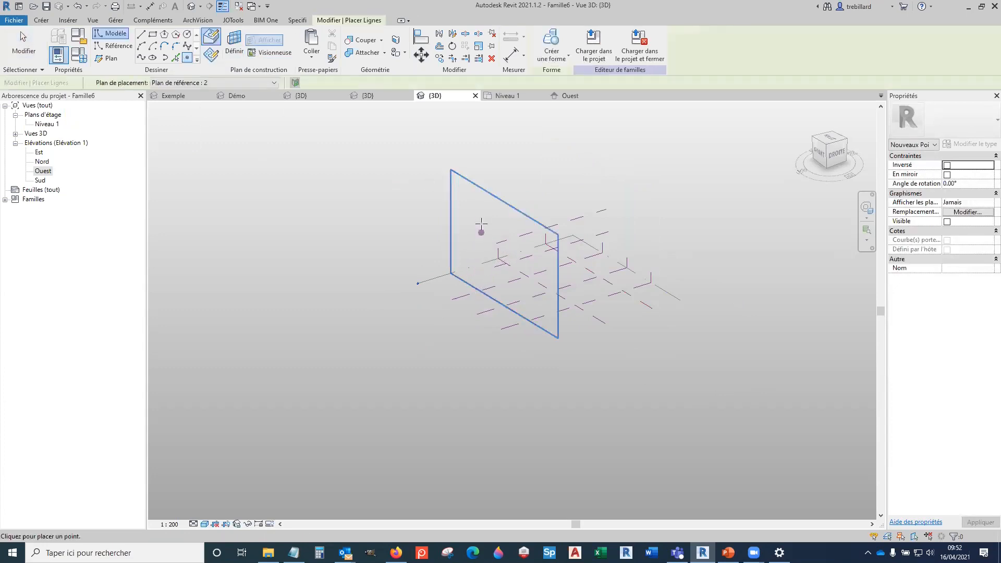
shift+middle_drag(590, 304, 480, 294)
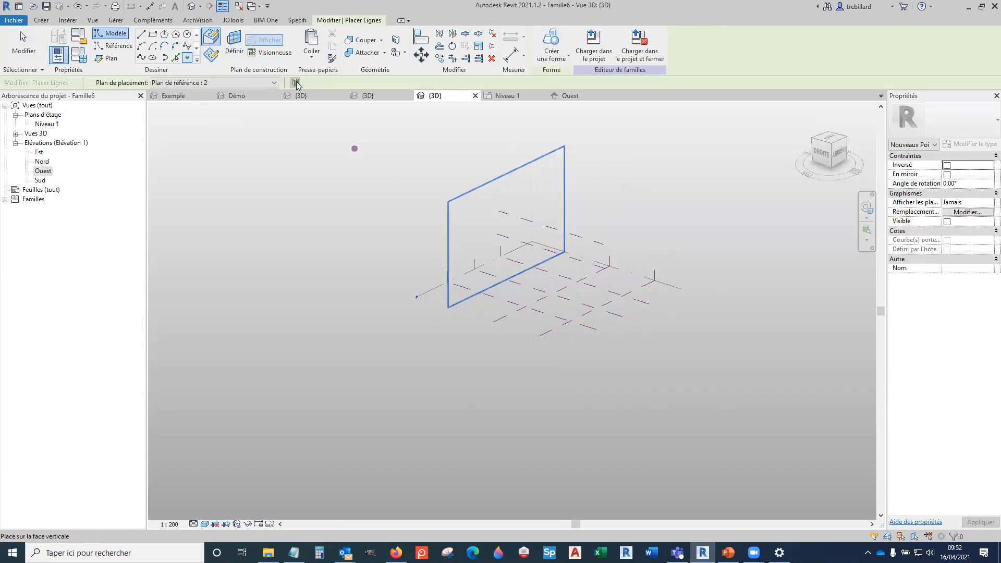
shift+middle_drag(279, 152, 457, 172)
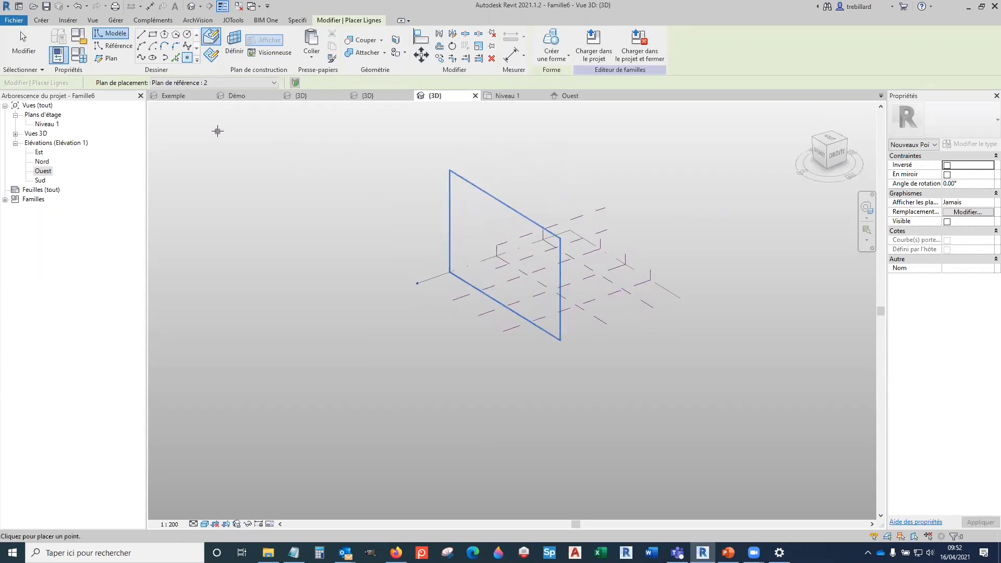
shift+middle_drag(593, 339, 474, 295)
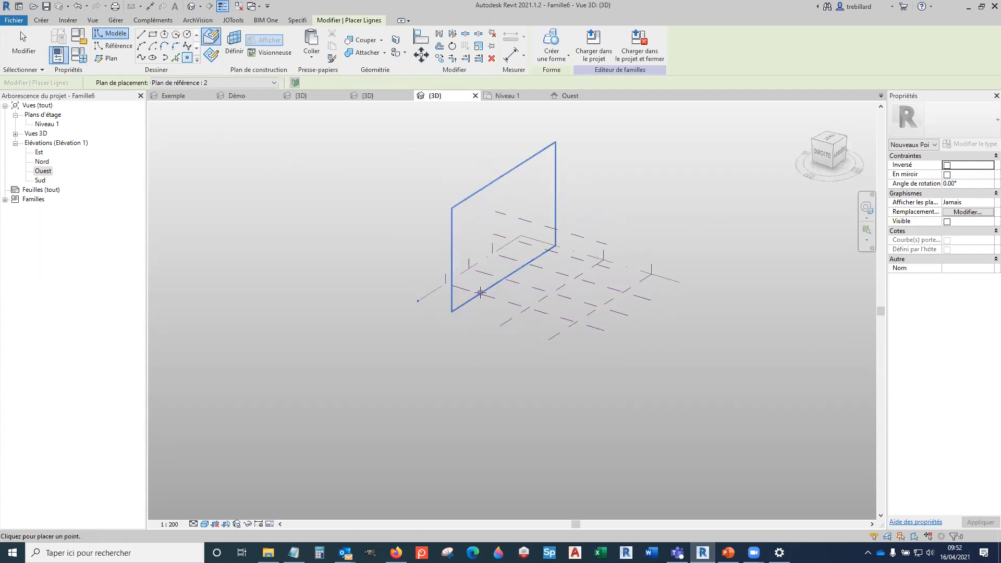
key(Escape)
click(531, 223)
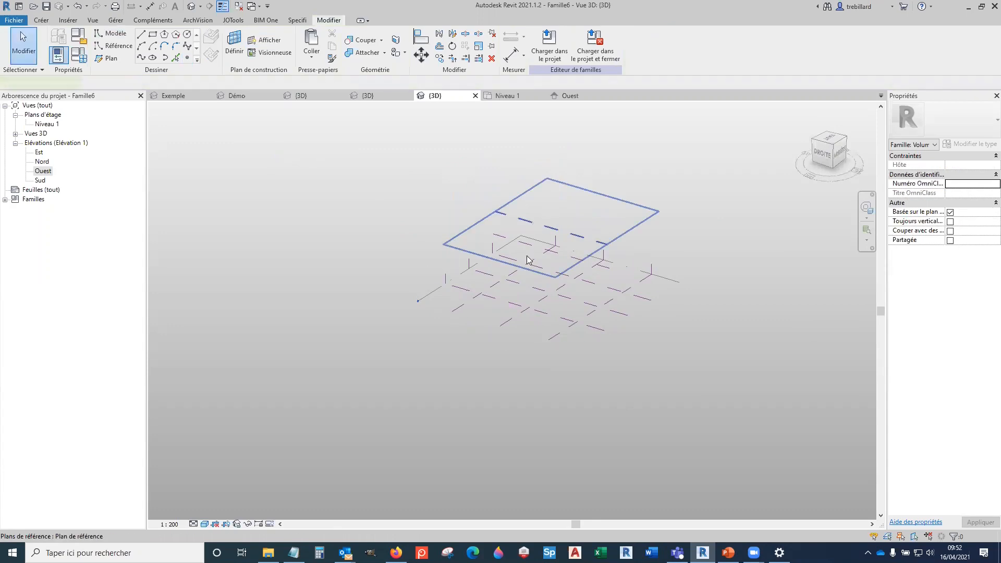
click(456, 310)
shift+middle_drag(589, 361, 73, 314)
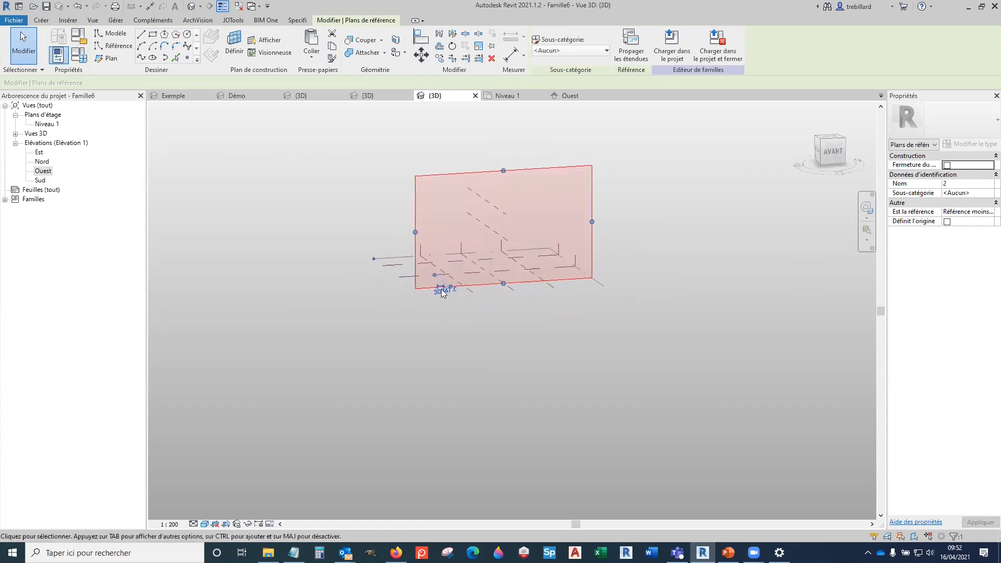
click(508, 302)
scroll(497, 299, up, 4)
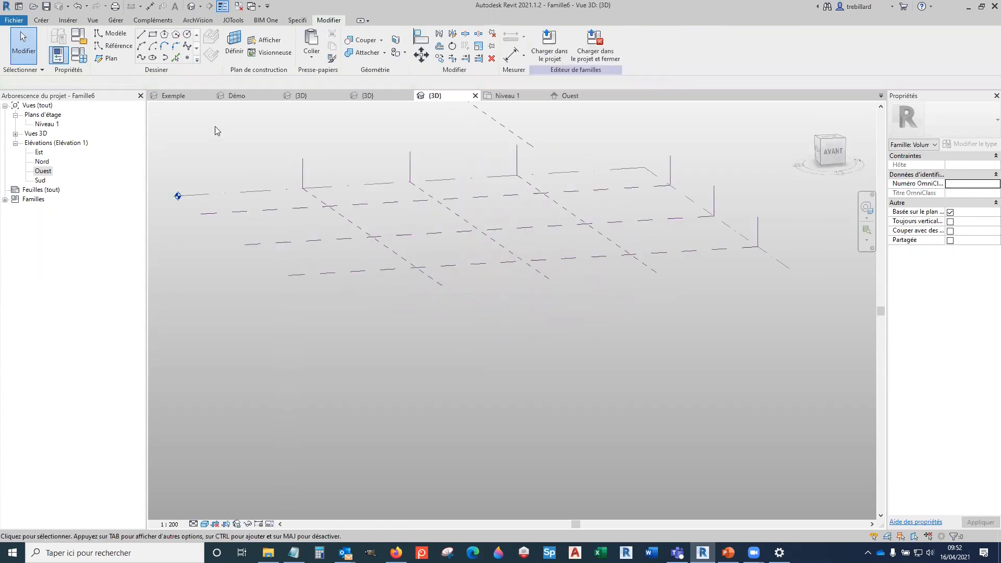
Step: Place three points on reference plane 2: two where the lower horizontal plane meets the outer planes, one where the upper plane meets the centre plane
click(186, 58)
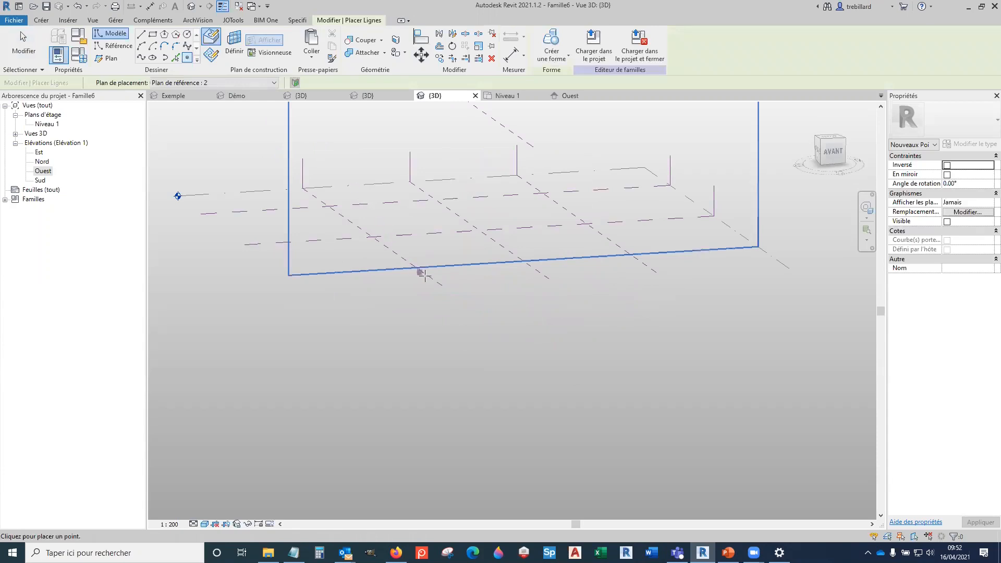
click(213, 57)
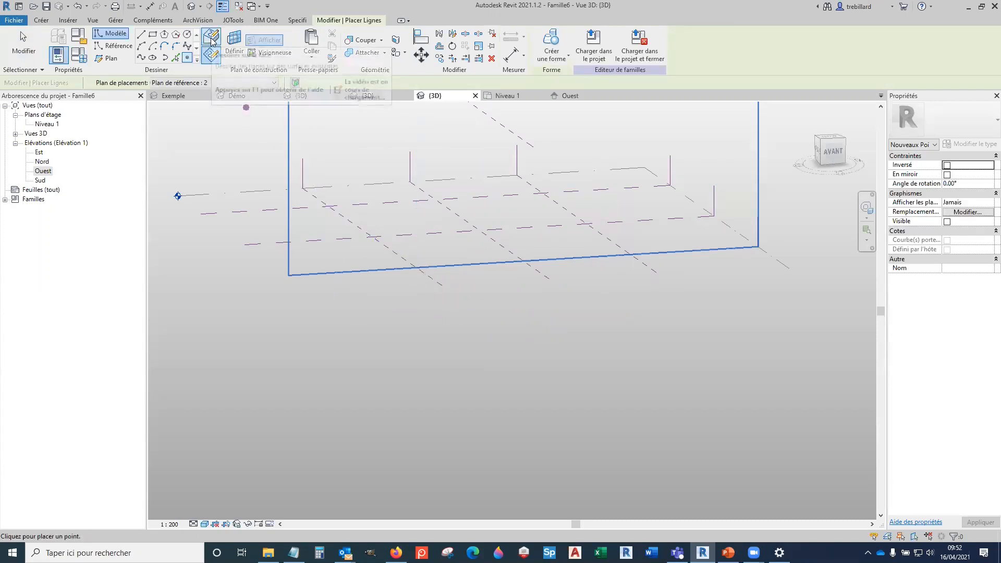
scroll(442, 309, down, 2)
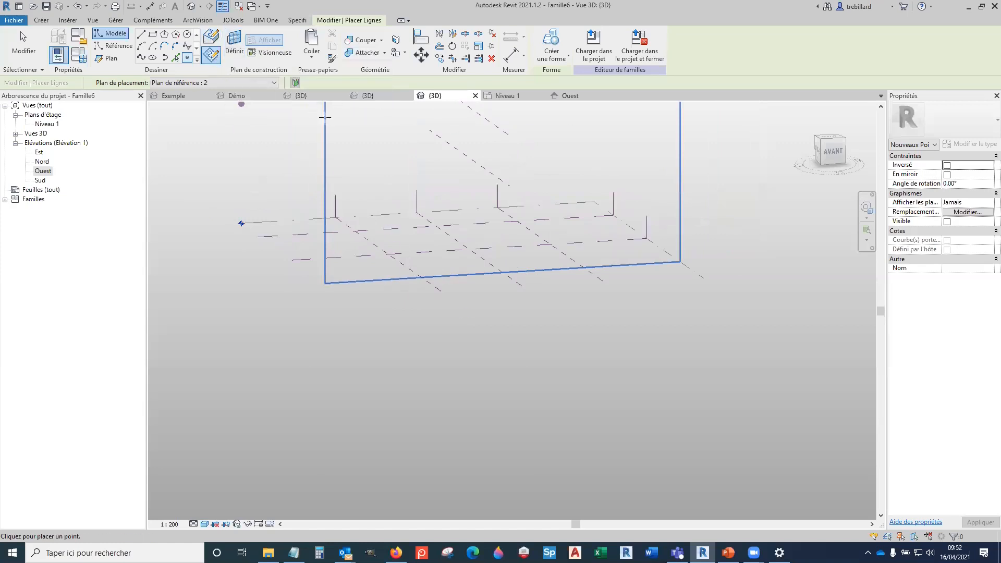
shift+middle_drag(484, 300, 374, 341)
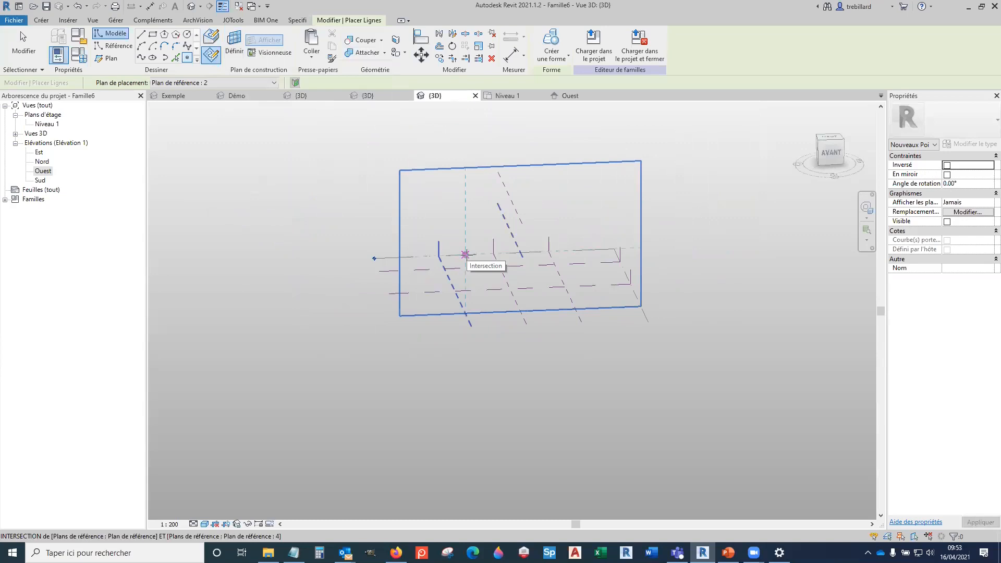
mouse_move(586, 331)
shift+middle_down()
mouse_move(503, 280)
mouse_move(476, 290)
mouse_move(514, 331)
mouse_move(571, 316)
shift+middle_up()
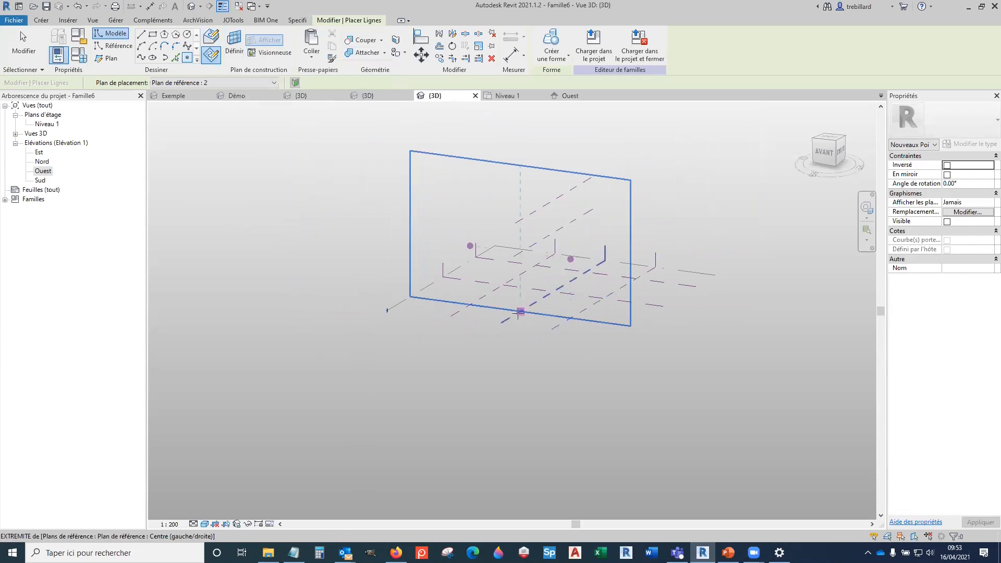
click(527, 247)
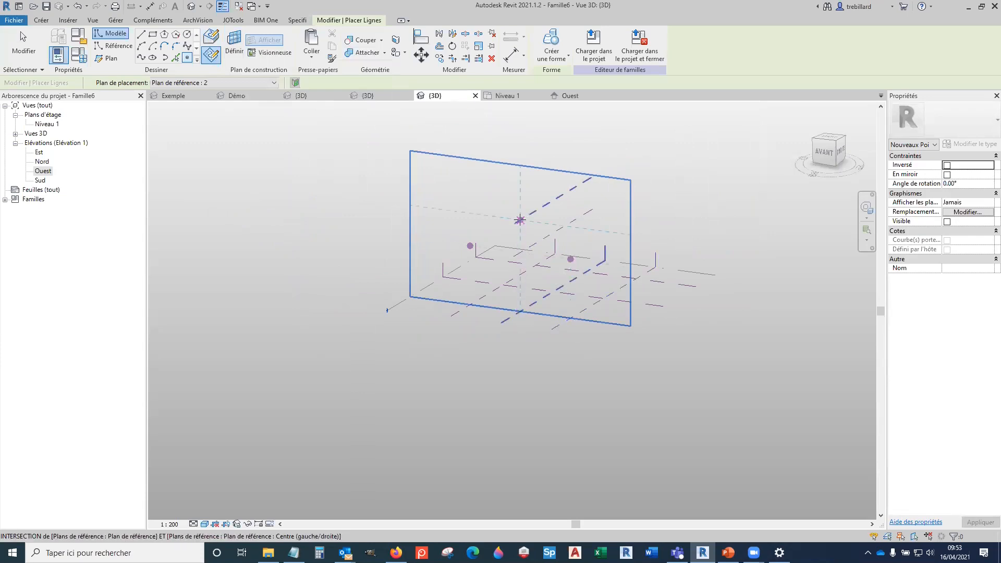
click(520, 219)
key(Escape)
key(Escape)
Step: Select the three points on reference plane 2 and join them with a spline through points
shift+middle_drag(659, 384, 513, 231)
click(489, 232)
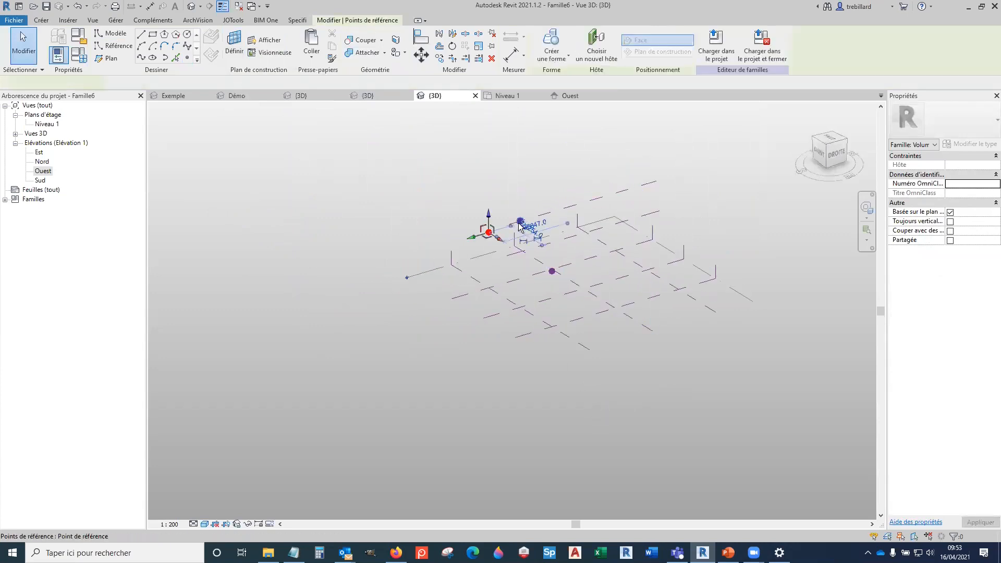
ctrl+click(521, 221)
ctrl+click(552, 271)
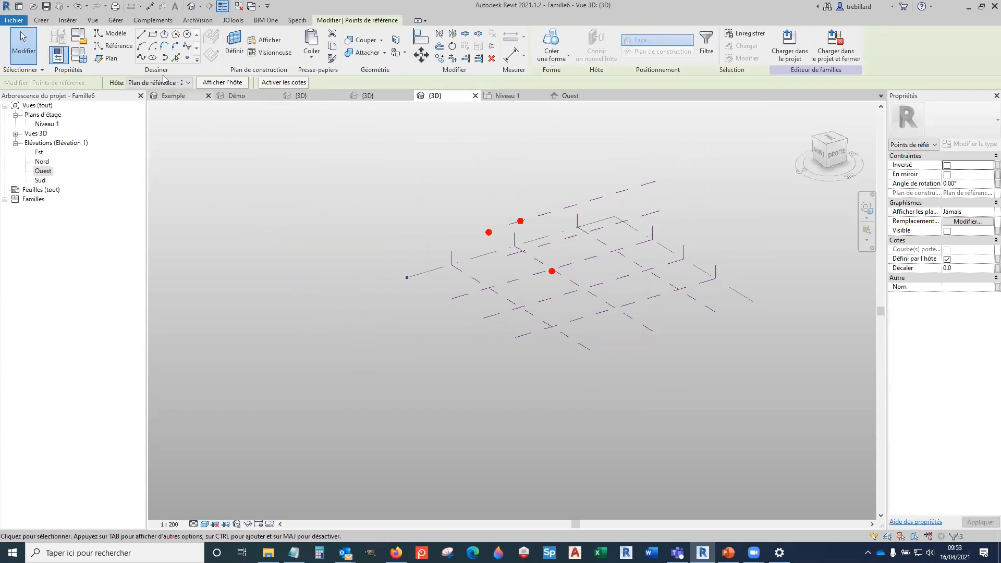
click(140, 58)
click(643, 409)
shift+middle_drag(644, 409, 621, 402)
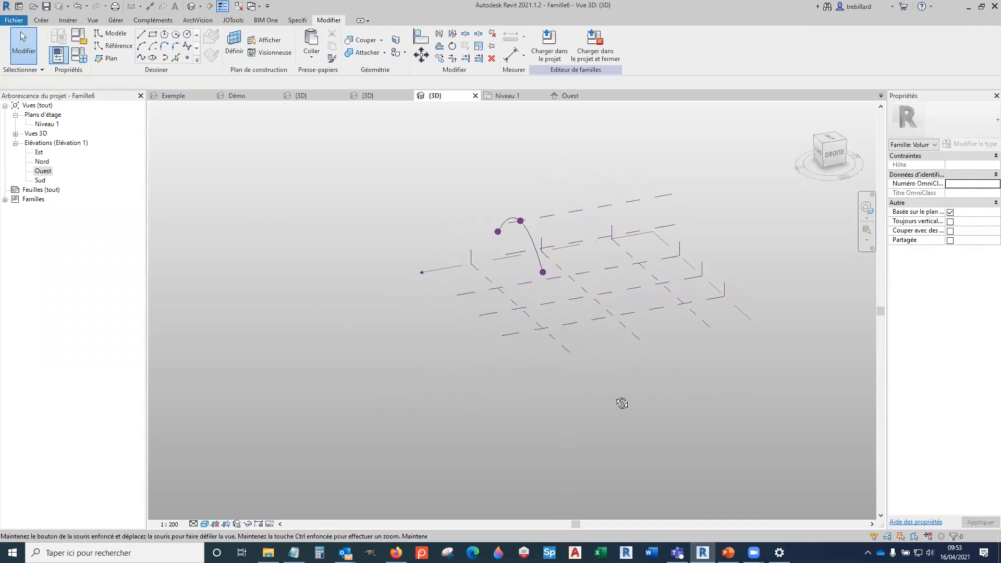
Step: Set reference plane 3 as the active work plane
click(705, 323)
click(234, 46)
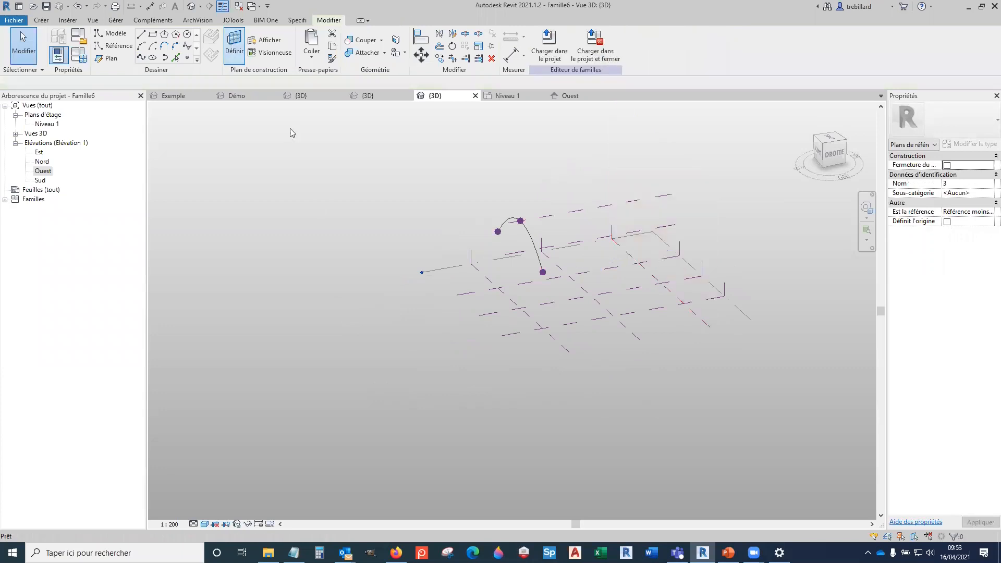
click(703, 324)
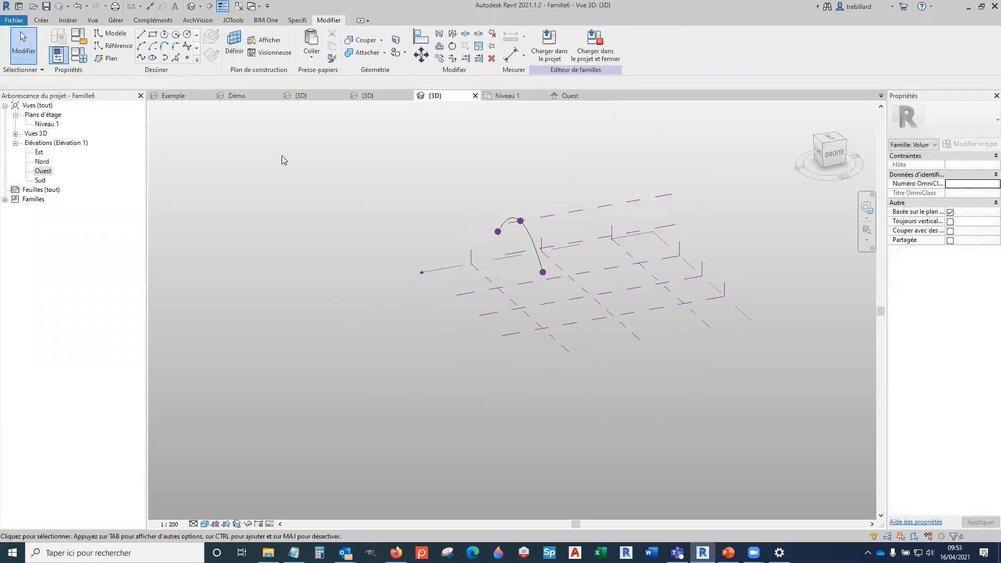
click(714, 324)
click(735, 350)
Step: Place three matching points on reference plane 3: two at the lower horizontal plane's outer intersections, one at the upper plane's centre intersection
click(186, 57)
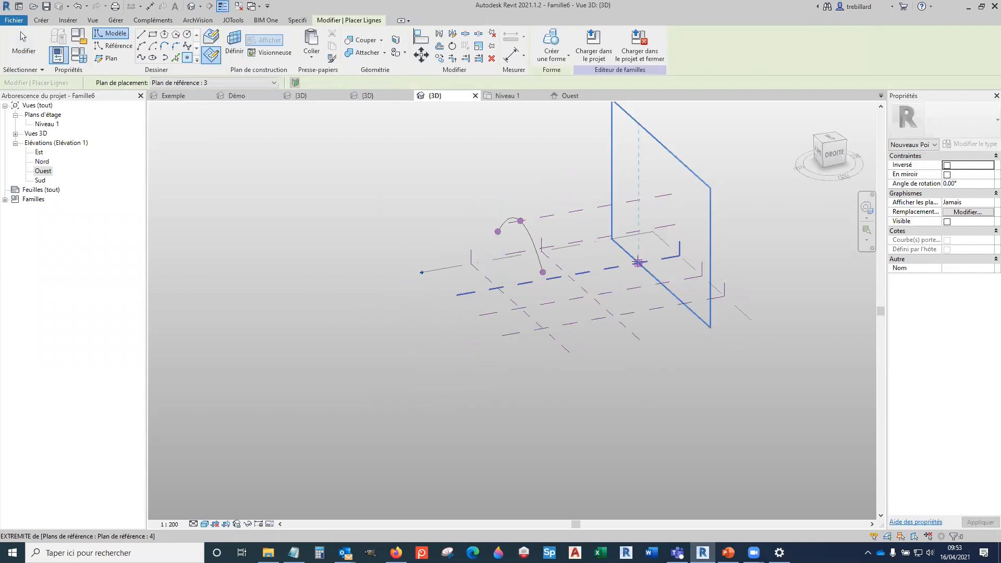
shift+middle_drag(635, 245, 479, 228)
click(486, 189)
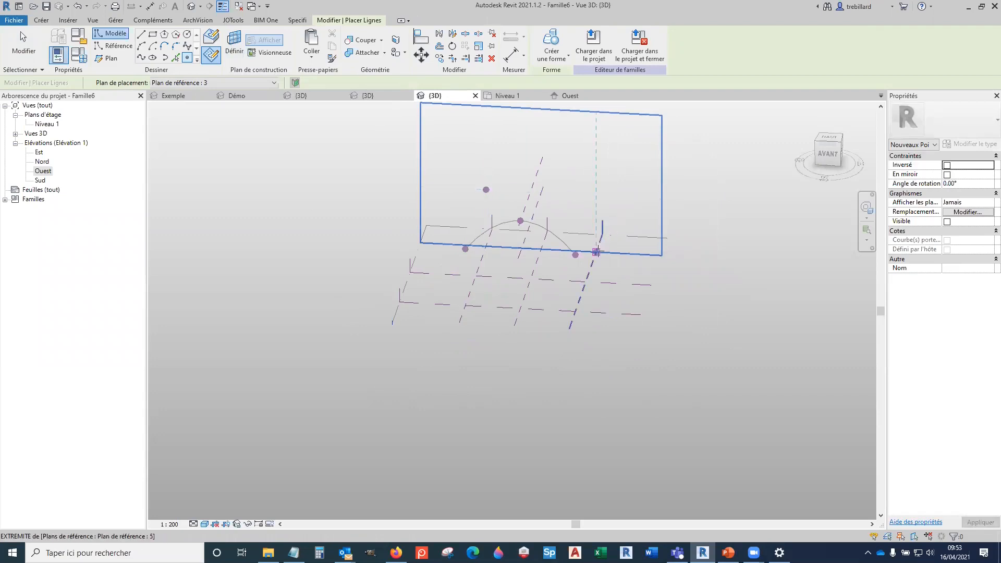
click(596, 196)
click(541, 241)
click(541, 161)
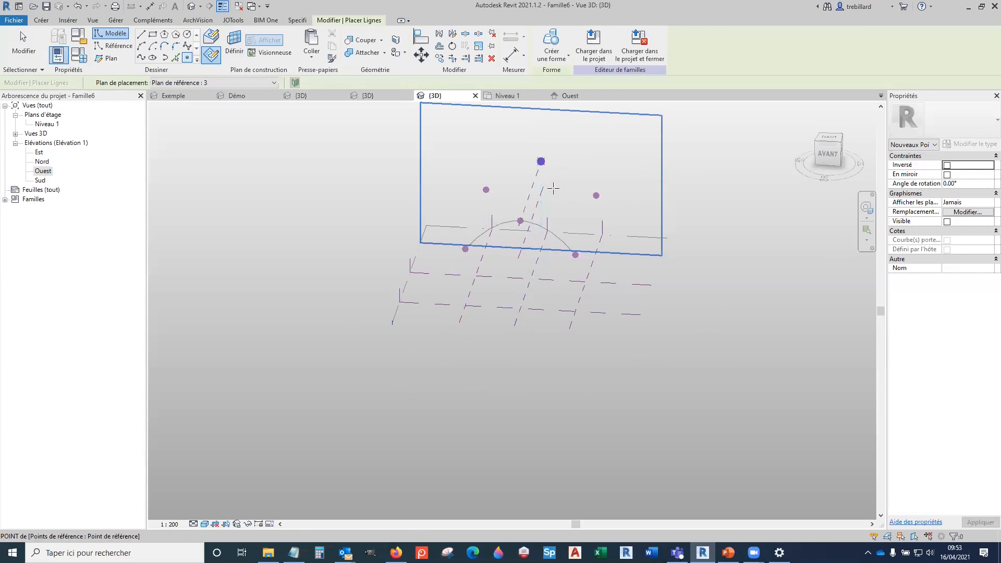
key(Escape)
key(Escape)
Step: Select the three points on reference plane 3 and connect them with a spline through points
drag(574, 196, 613, 204)
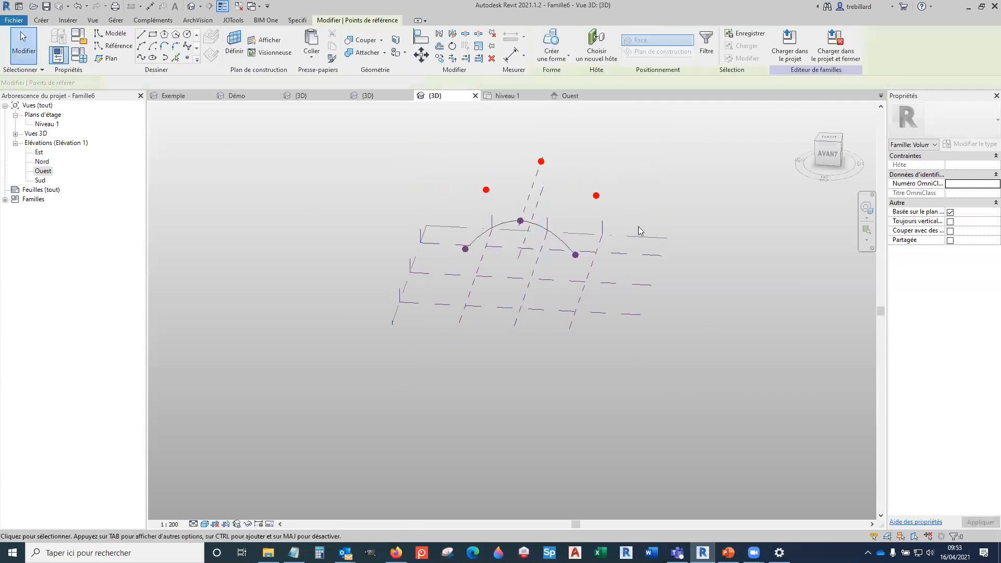
click(140, 57)
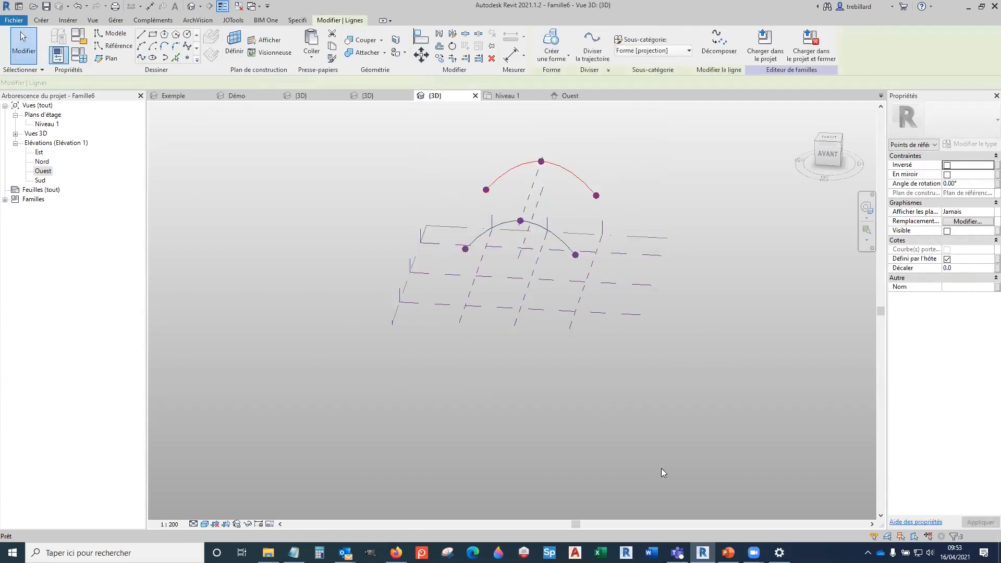
click(720, 389)
shift+middle_drag(719, 390, 493, 442)
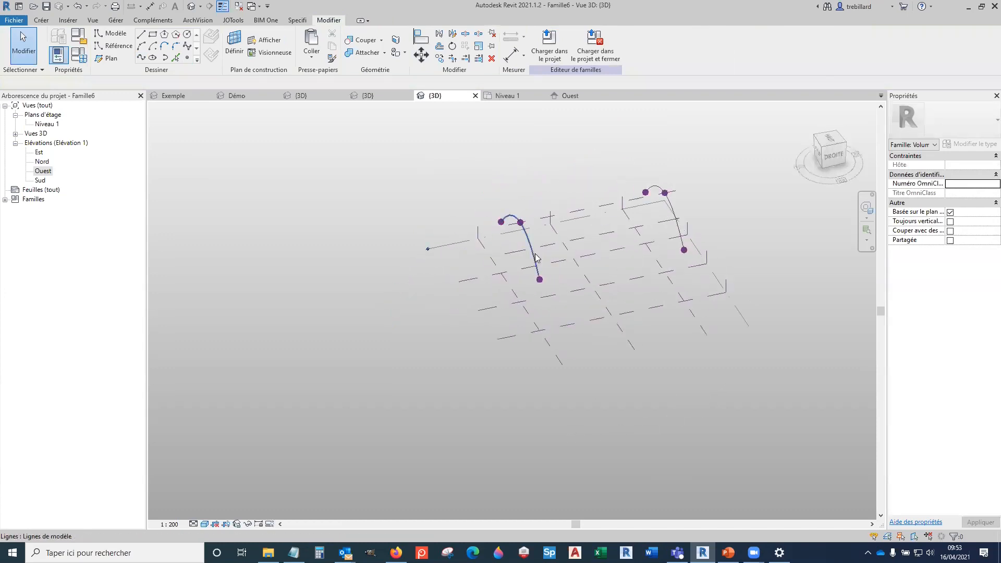
Step: Select both splines with their points and create a form spanning between them
drag(478, 170, 573, 292)
ctrl+drag(604, 130, 693, 266)
shift+middle_drag(738, 346, 798, 353)
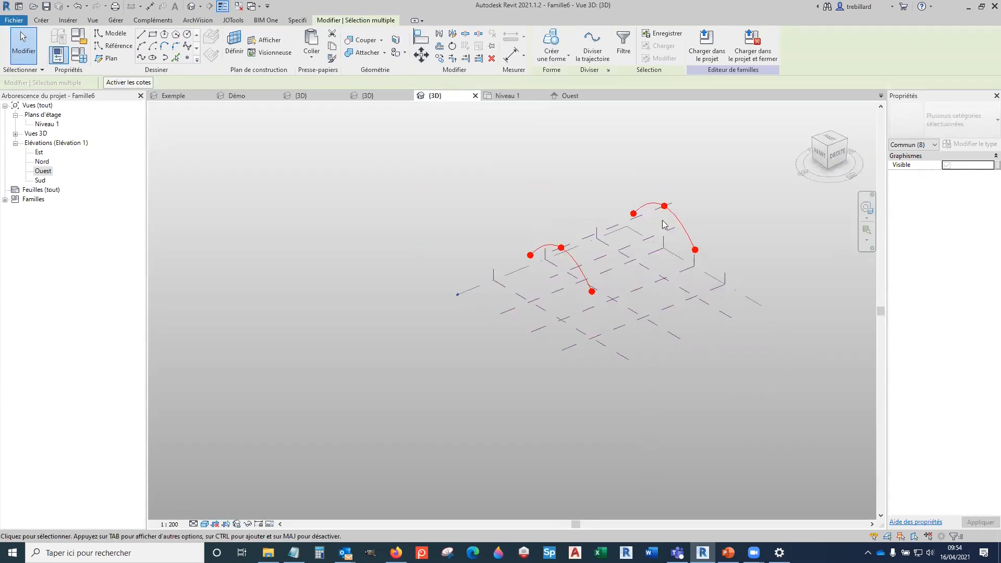
click(569, 56)
click(553, 92)
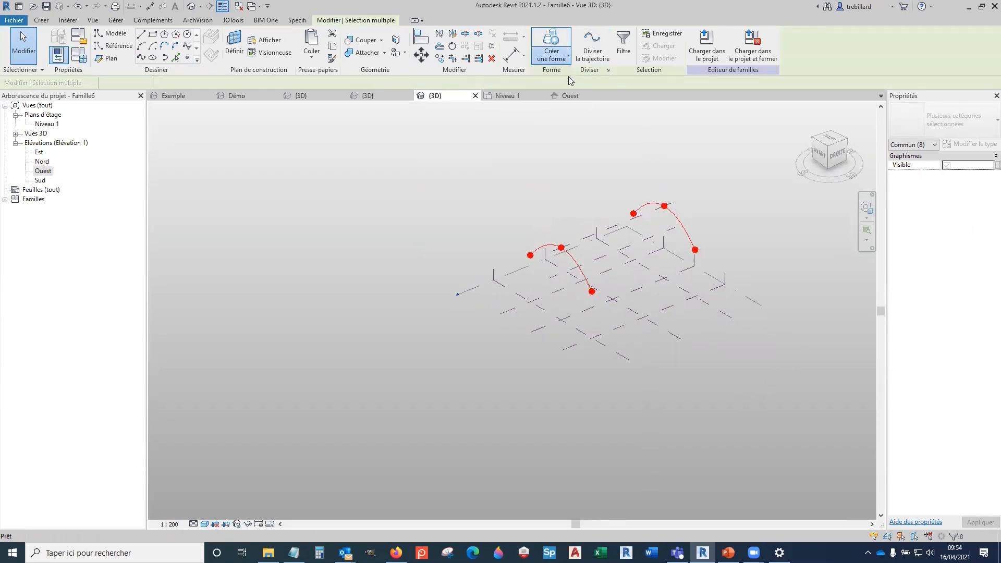
shift+middle_drag(760, 346, 766, 405)
scroll(654, 245, up, 3)
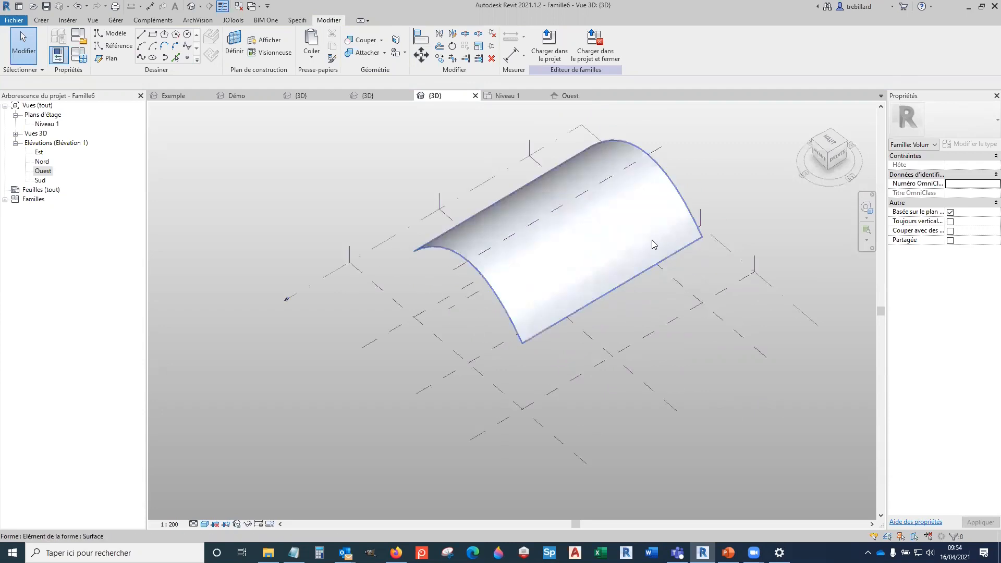
Step: Divide the vaulted form's surface and apply the Triangle (courbé) pattern to it
click(783, 320)
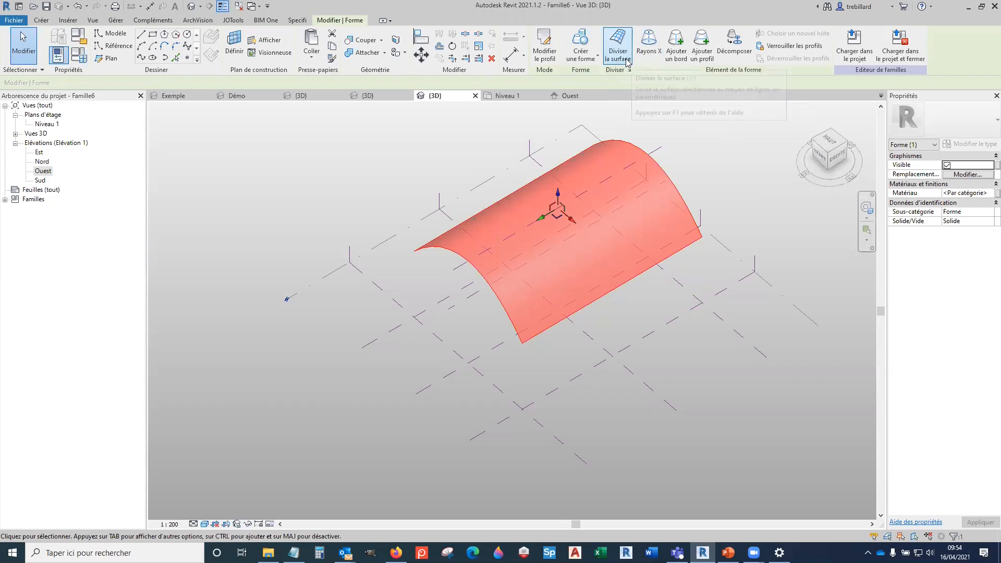
click(618, 44)
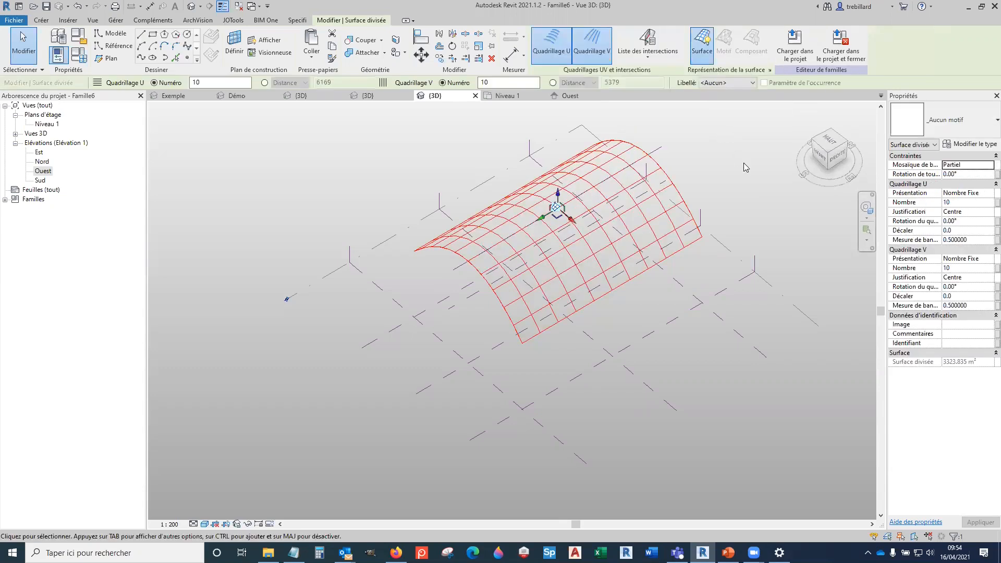
click(947, 130)
scroll(924, 337, down, 2)
scroll(924, 336, down, 1)
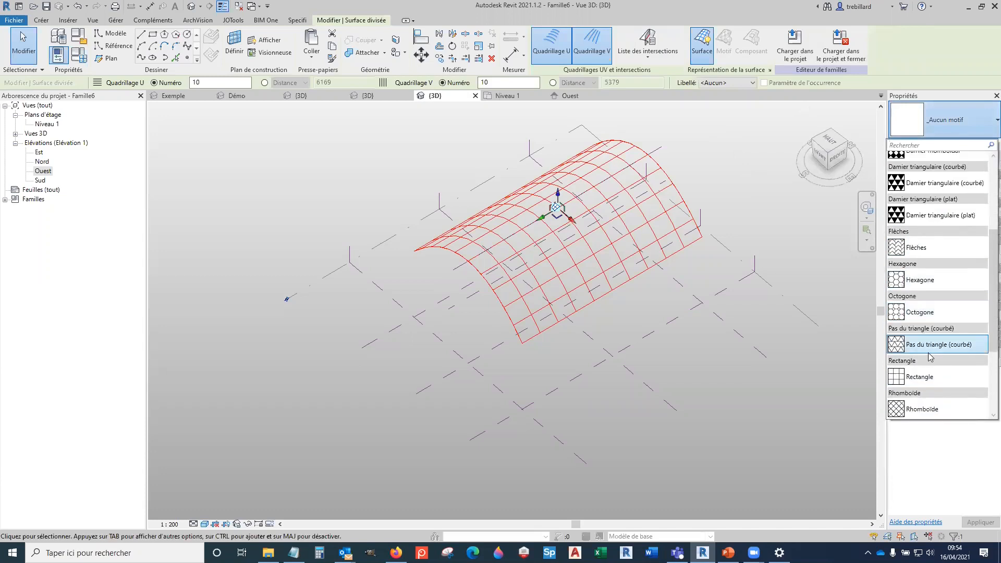
scroll(933, 353, down, 2)
scroll(931, 355, down, 2)
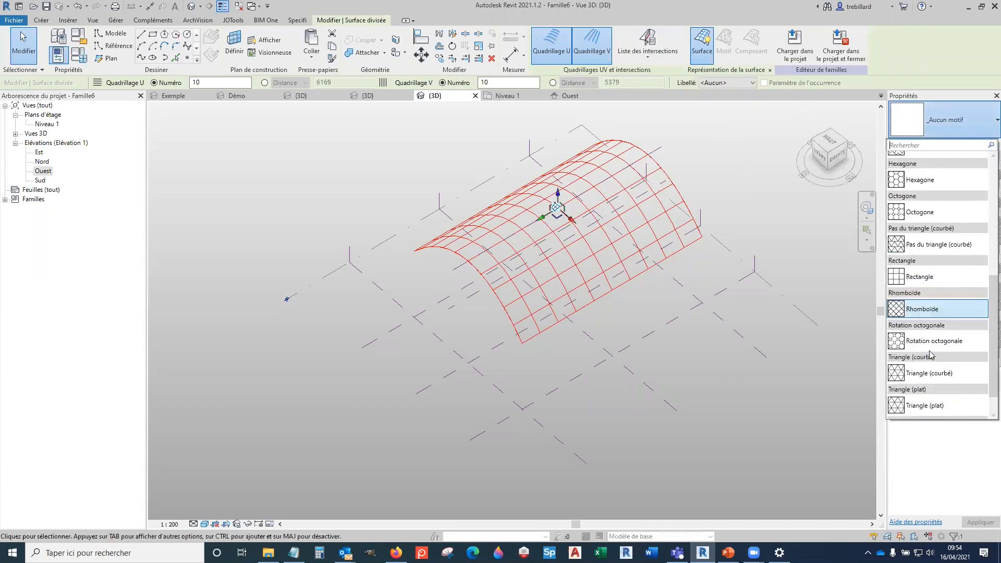
click(951, 373)
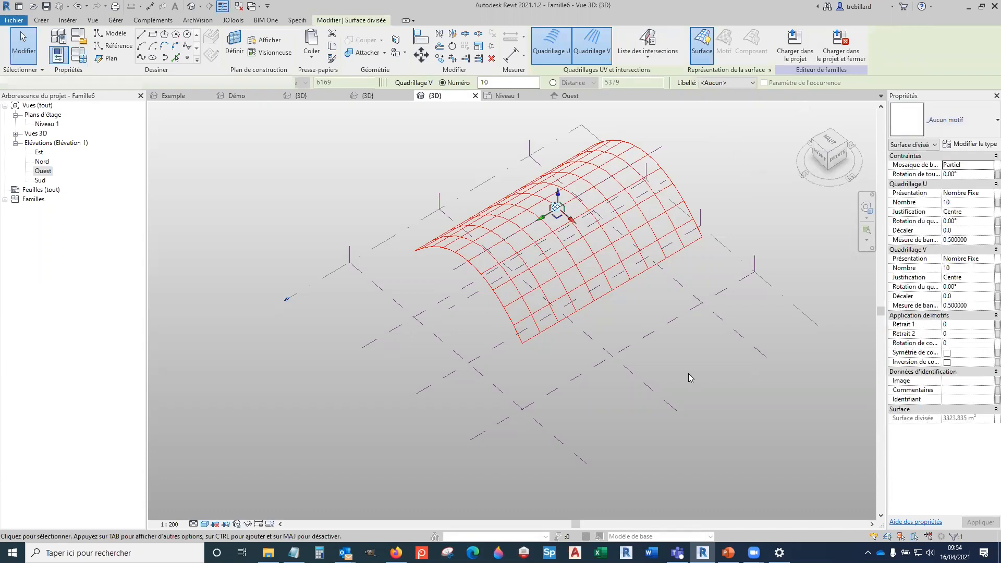
click(714, 360)
shift+middle_drag(713, 361, 645, 313)
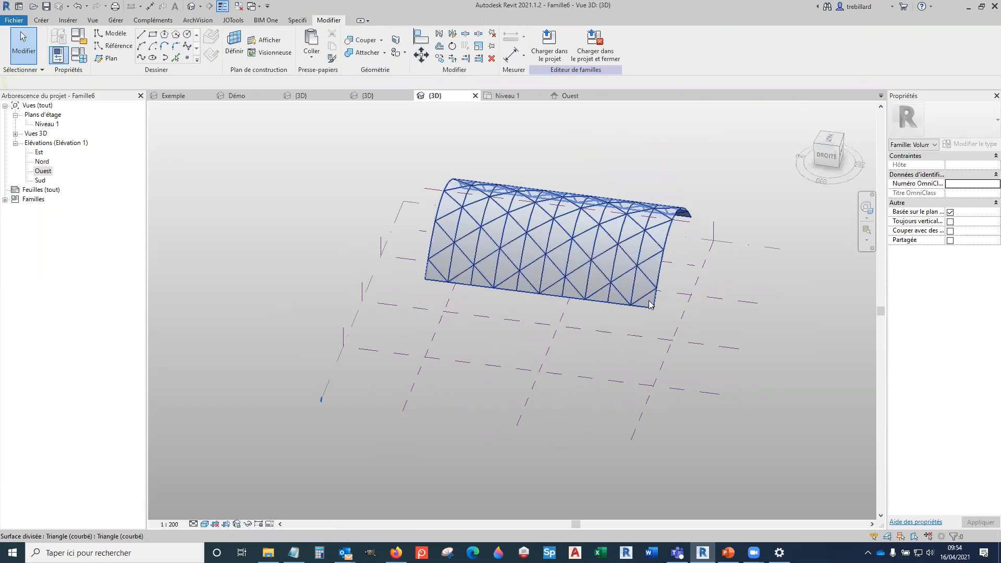
Step: Display the nodes (Noeuds) of the divided surface together with its UV grids in the surface representation settings
click(718, 425)
click(702, 51)
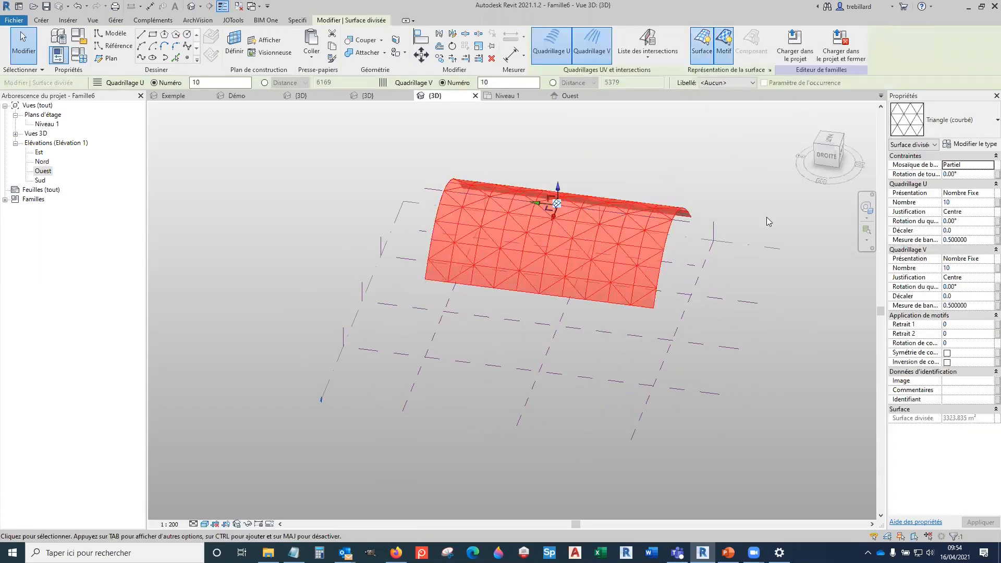
click(770, 71)
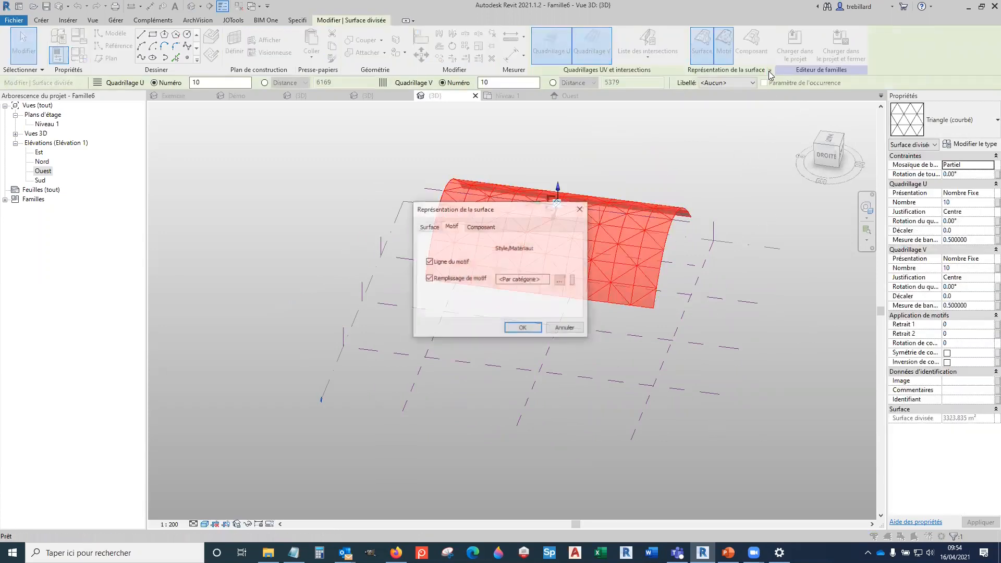
click(430, 228)
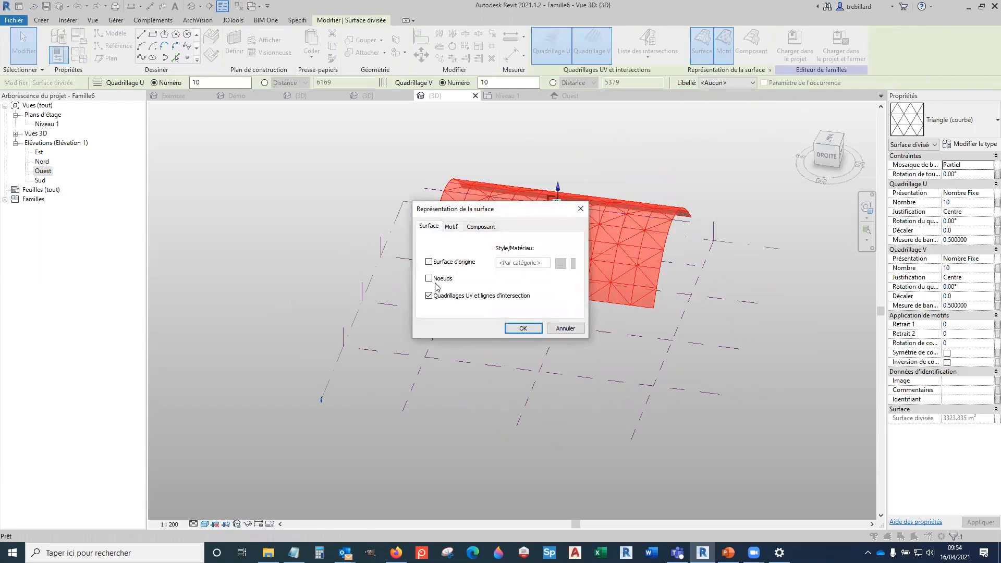
click(523, 328)
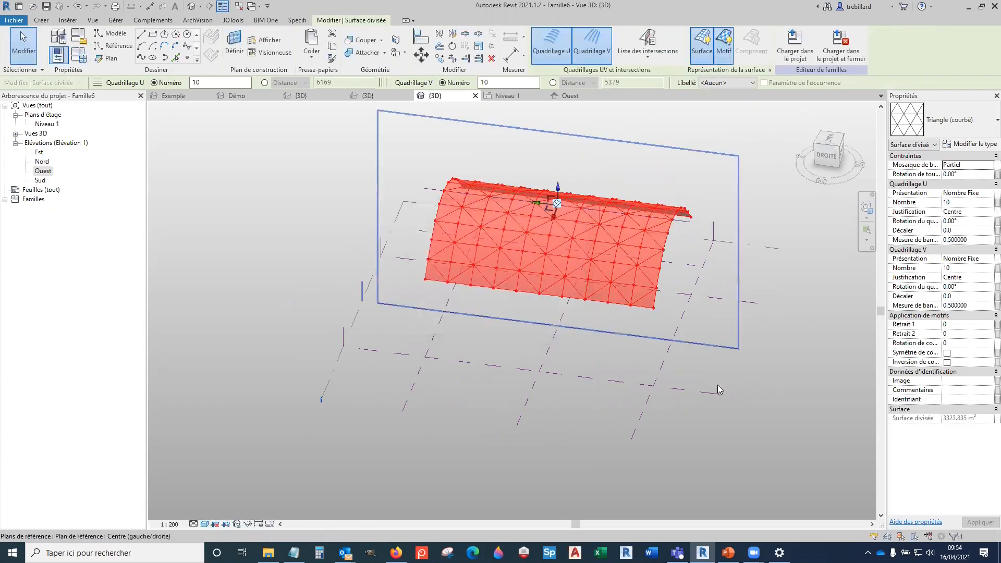
click(725, 360)
mouse_move(673, 338)
shift+middle_down()
mouse_move(671, 380)
mouse_move(738, 421)
mouse_move(673, 350)
shift+middle_up()
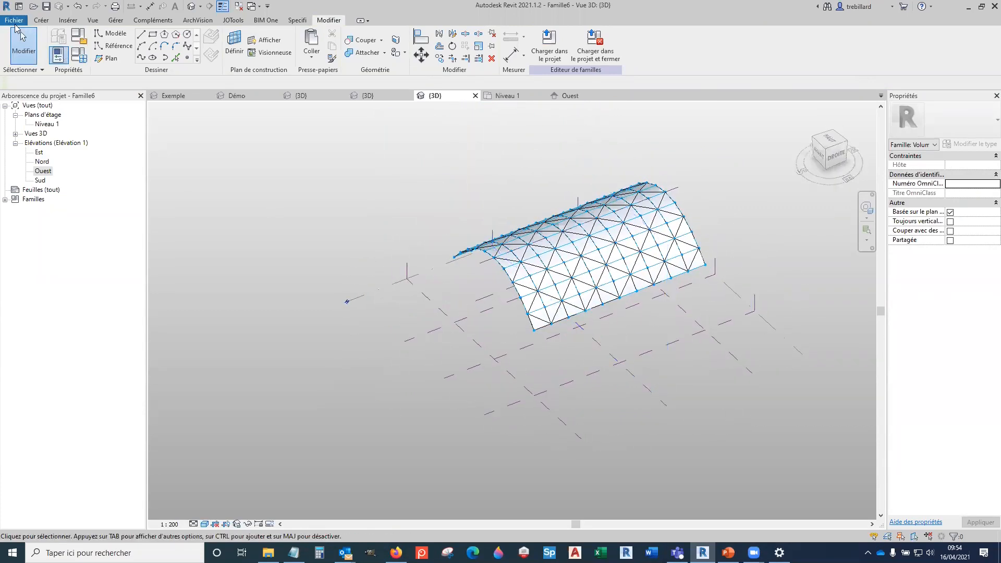
Step: Create a new family from the template Modèle générique métrique (adaptatif).rft
click(14, 20)
mouse_move(47, 60)
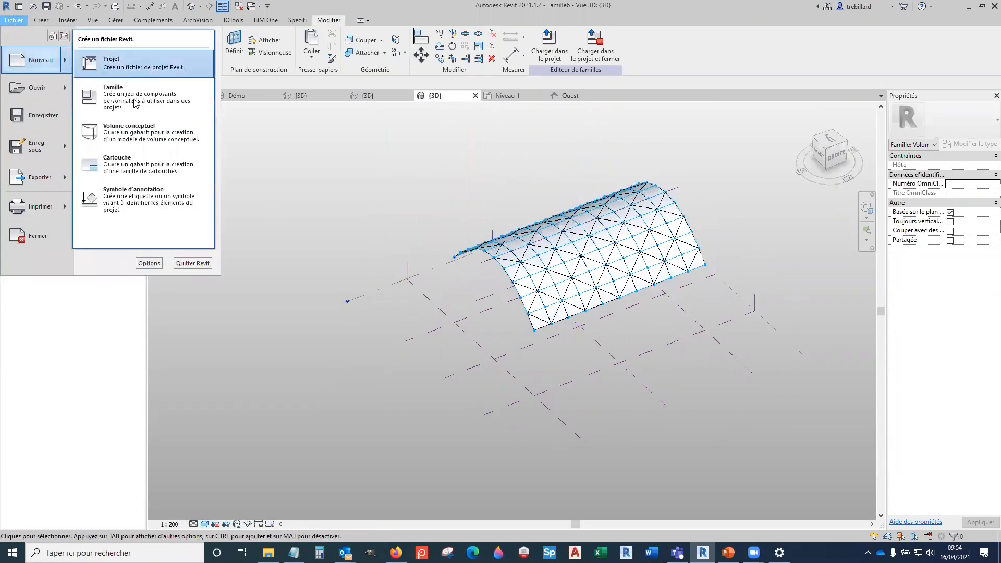
key(Return)
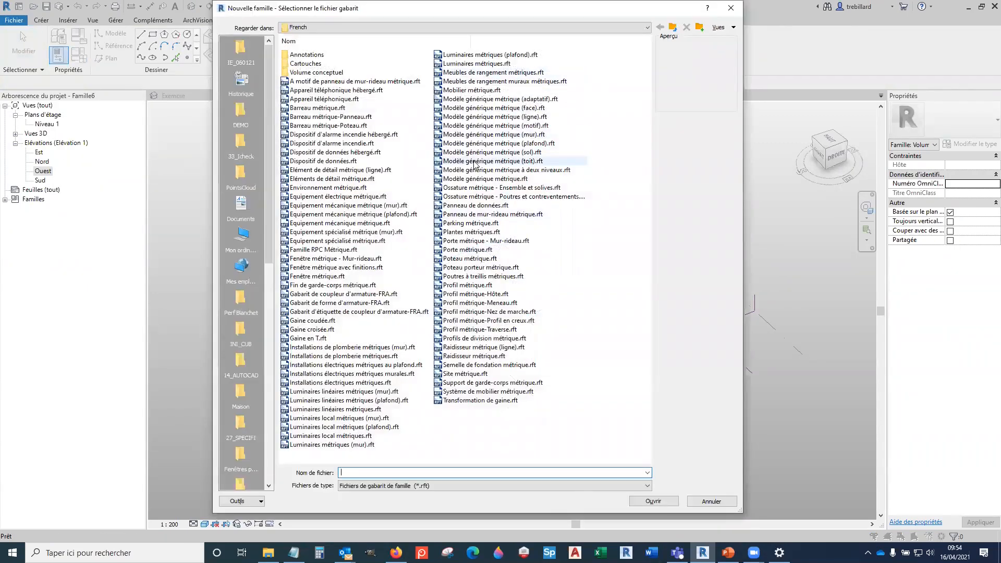
double_click(494, 99)
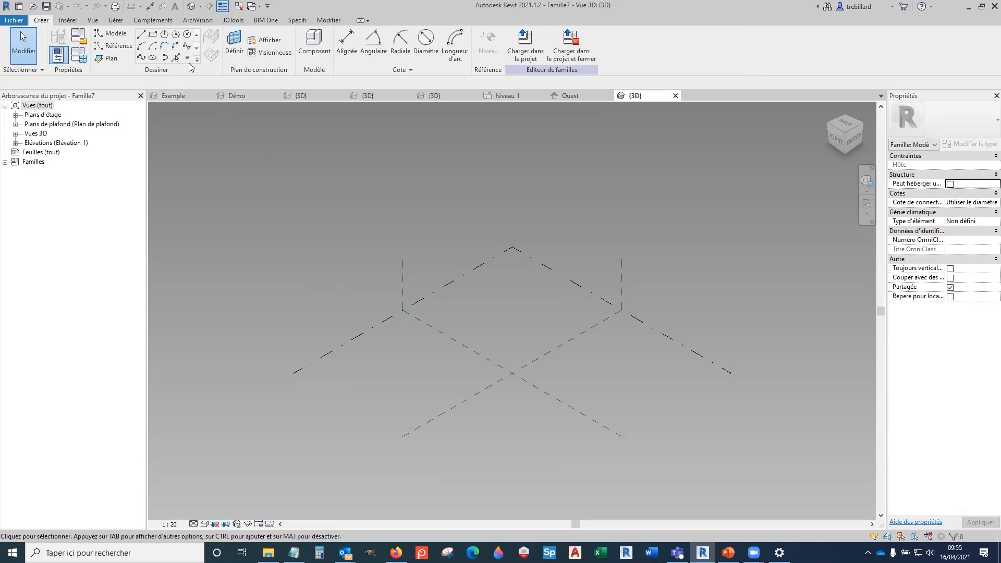
Step: Place three points along one reference plane on the reference level: one at the planes' central intersection and one on each side of it
key(l)
key(i)
click(430, 420)
click(513, 373)
click(593, 327)
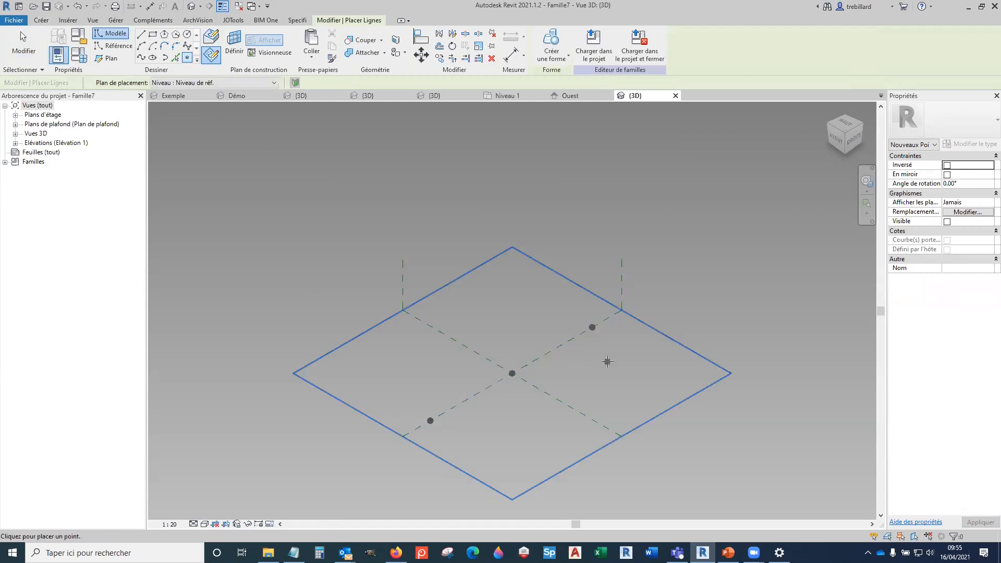
Step: Make the three reference points adaptive and connect them with a spline through the points
key(Escape)
key(Escape)
drag(307, 301, 655, 449)
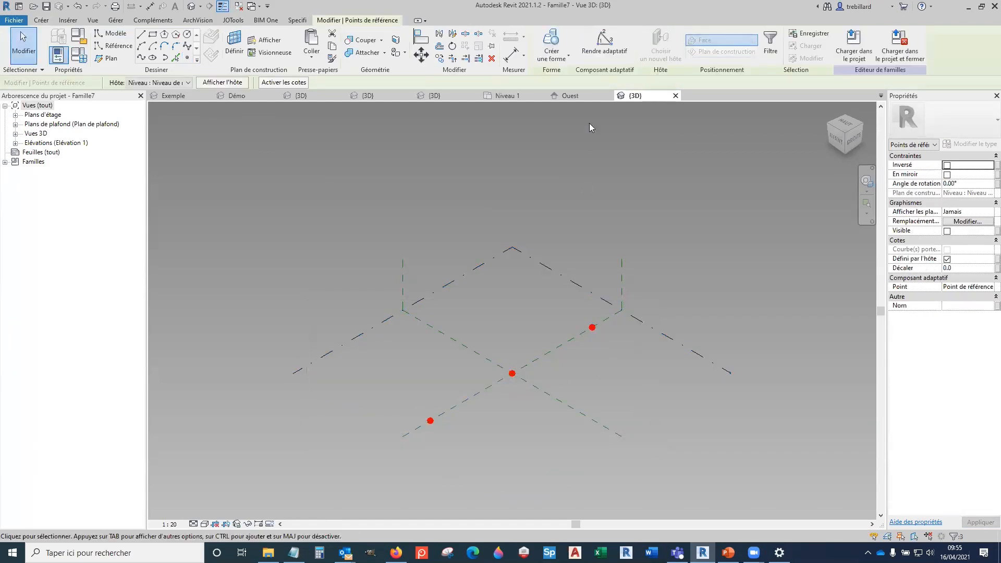
click(605, 45)
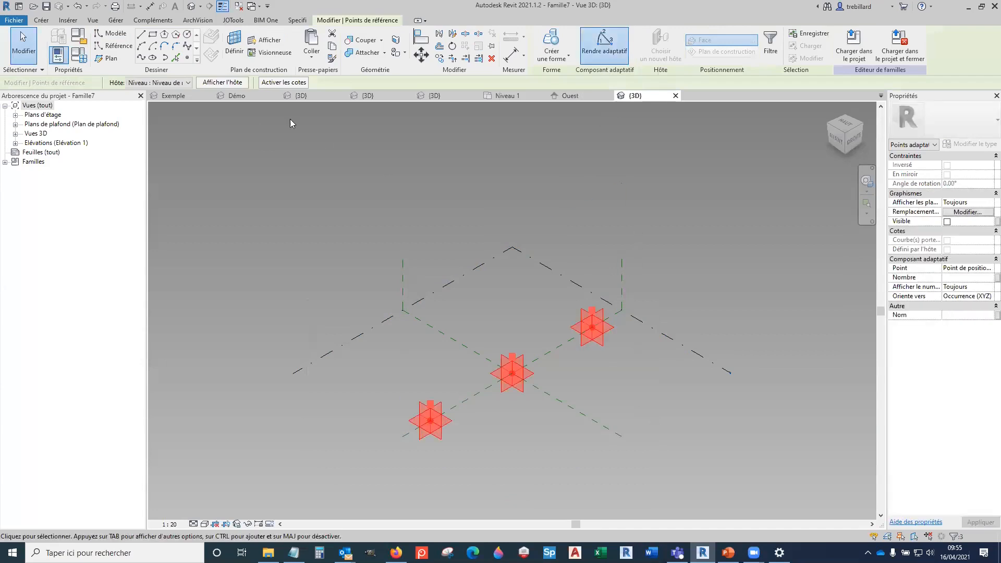
click(141, 57)
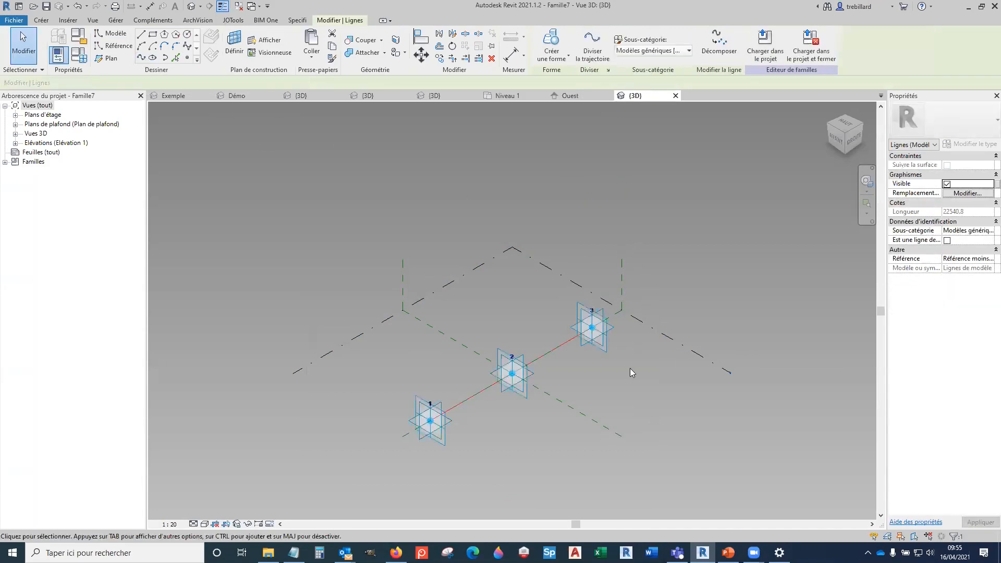
click(656, 385)
middle_drag(656, 385, 625, 329)
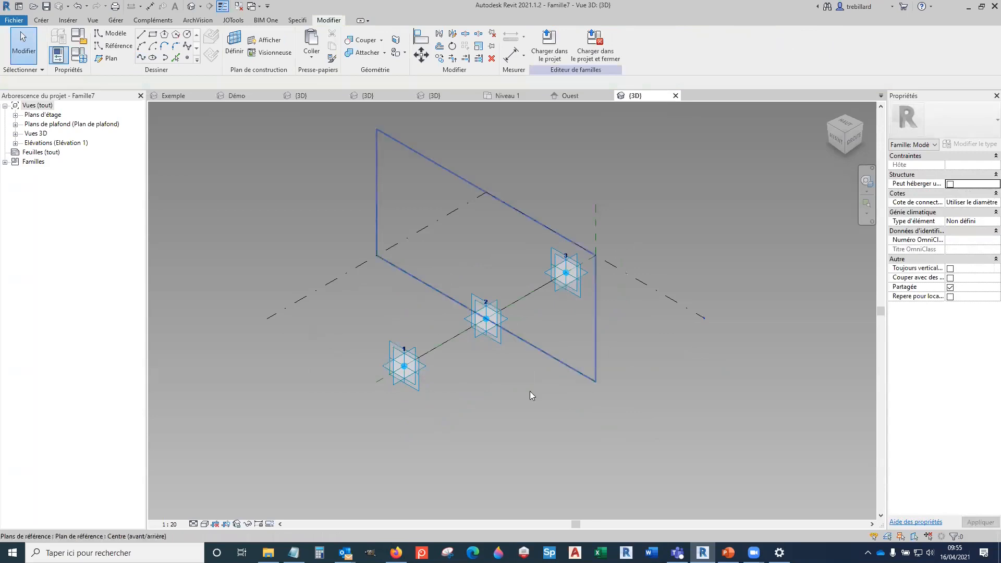
Step: Set the vertical plane of adaptive point 1 across the spline as work plane and draw a circle of radius 200 centred on the point
scroll(431, 379, up, 5)
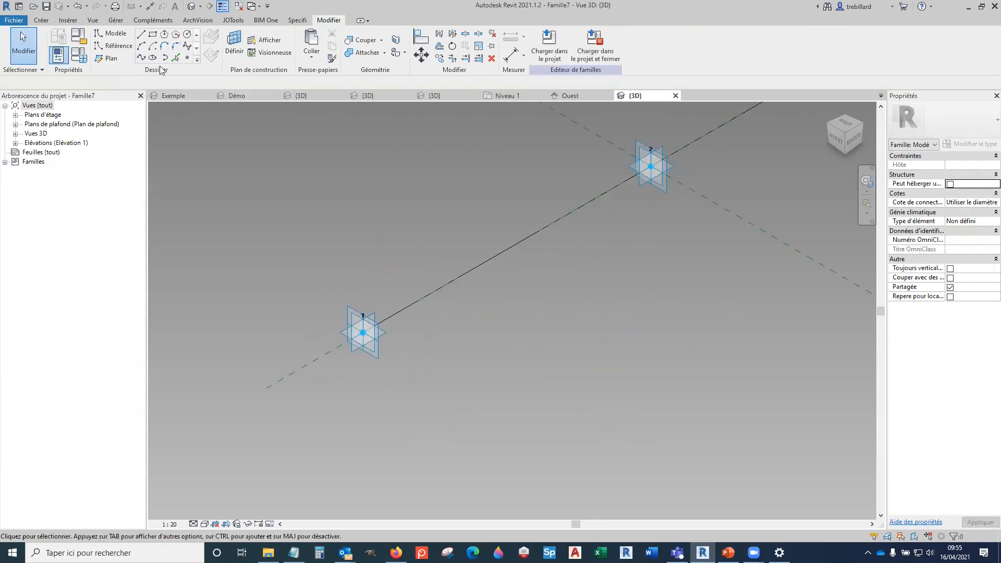
click(192, 36)
click(234, 46)
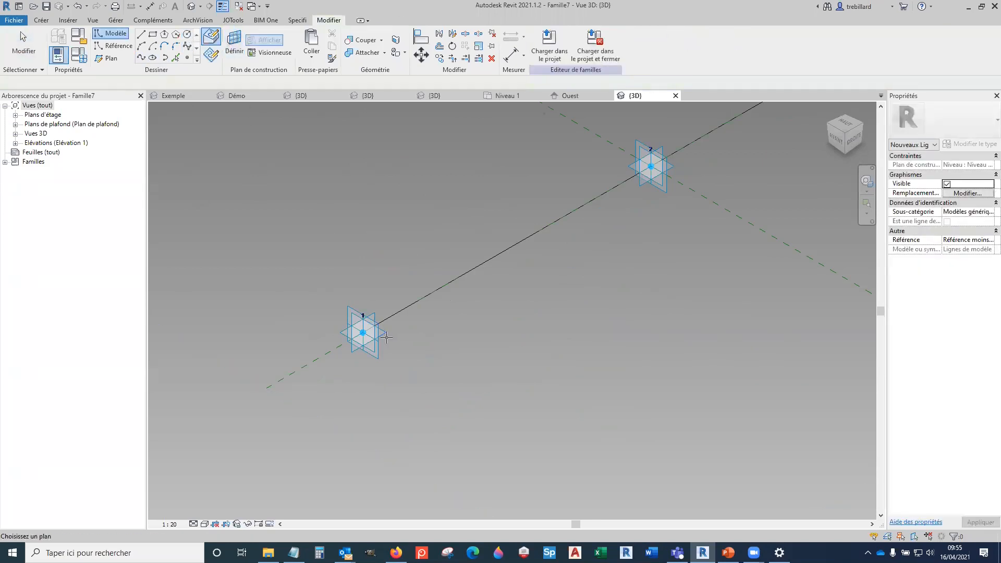
scroll(395, 410, up, 2)
scroll(345, 261, up, 2)
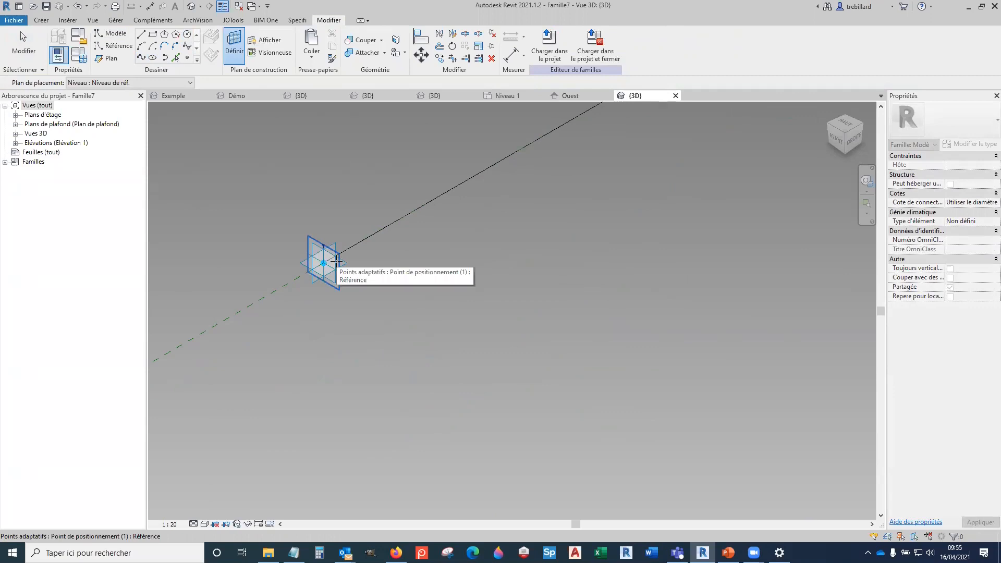
click(325, 263)
click(323, 263)
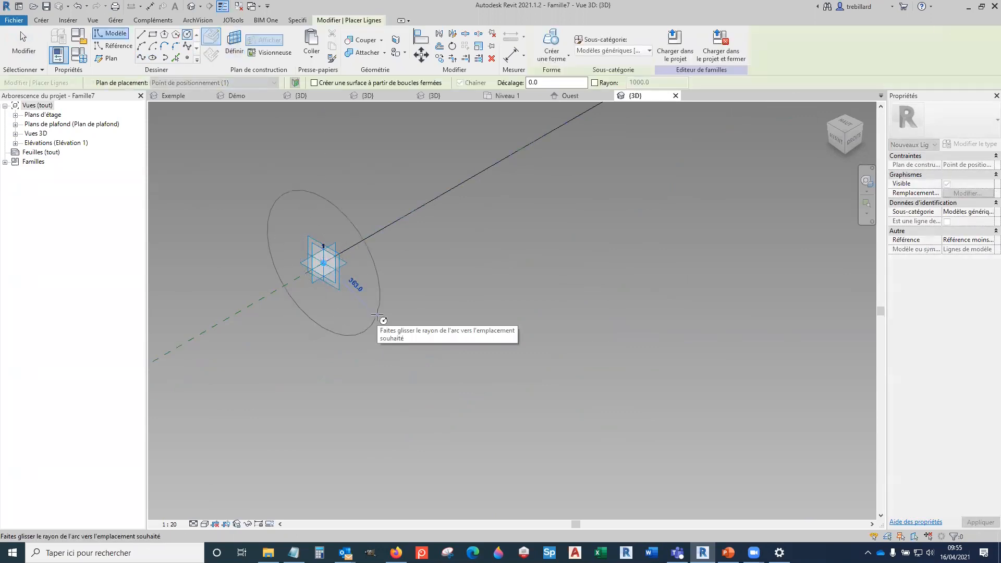
text(200)
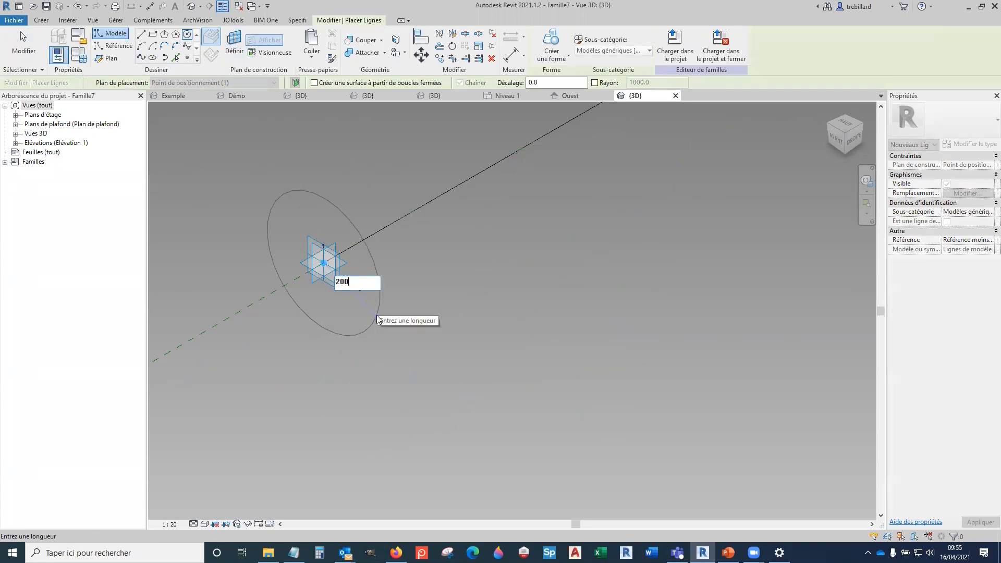
key(Return)
Step: Set the vertical plane of adaptive point 3 across the spline as work plane and draw a circle of radius 200 centred on the point
scroll(330, 332, down, 2)
middle_drag(687, 219, 649, 224)
scroll(652, 228, down, 2)
middle_drag(813, 201, 600, 432)
middle_drag(569, 416, 313, 553)
scroll(551, 331, up, 3)
scroll(551, 331, up, 3)
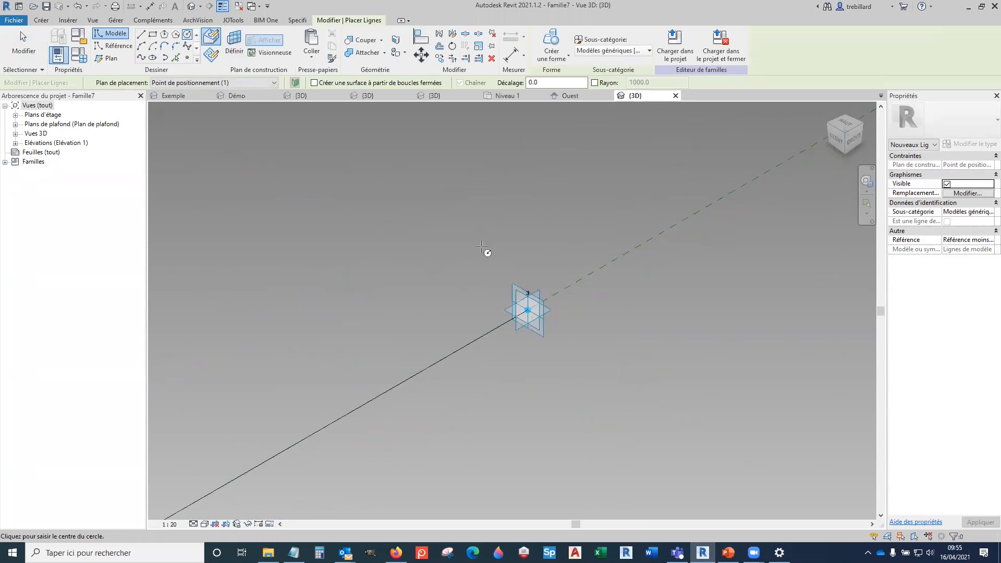
click(235, 47)
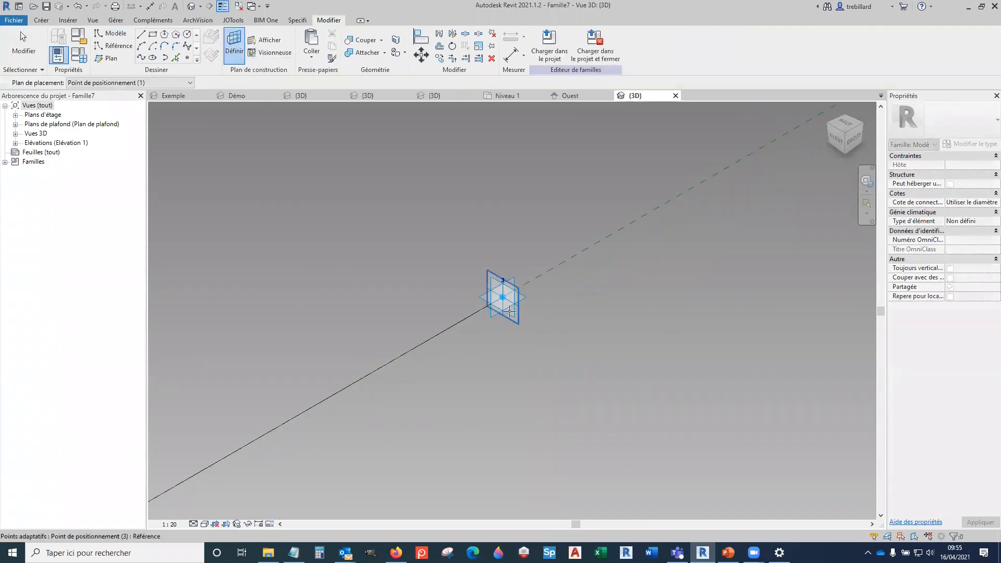
click(510, 311)
click(503, 297)
text(200)
key(Return)
scroll(589, 343, down, 2)
scroll(585, 360, down, 5)
scroll(597, 406, down, 3)
middle_drag(617, 395, 622, 257)
scroll(622, 261, down, 1)
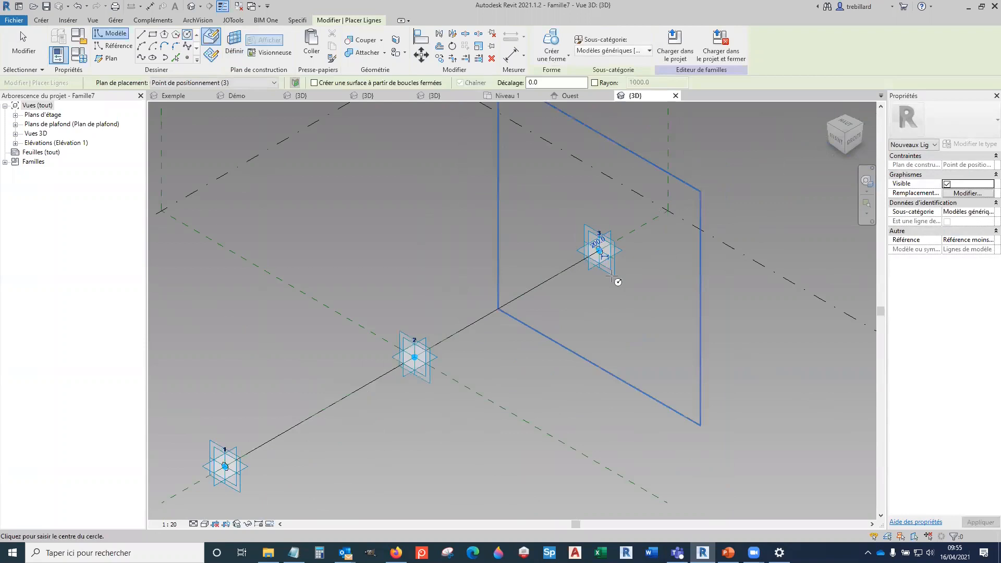
key(Escape)
Step: Create a solid form from the spline and the two end circles to obtain a tube through the adaptive points
click(543, 284)
scroll(602, 257, up, 3)
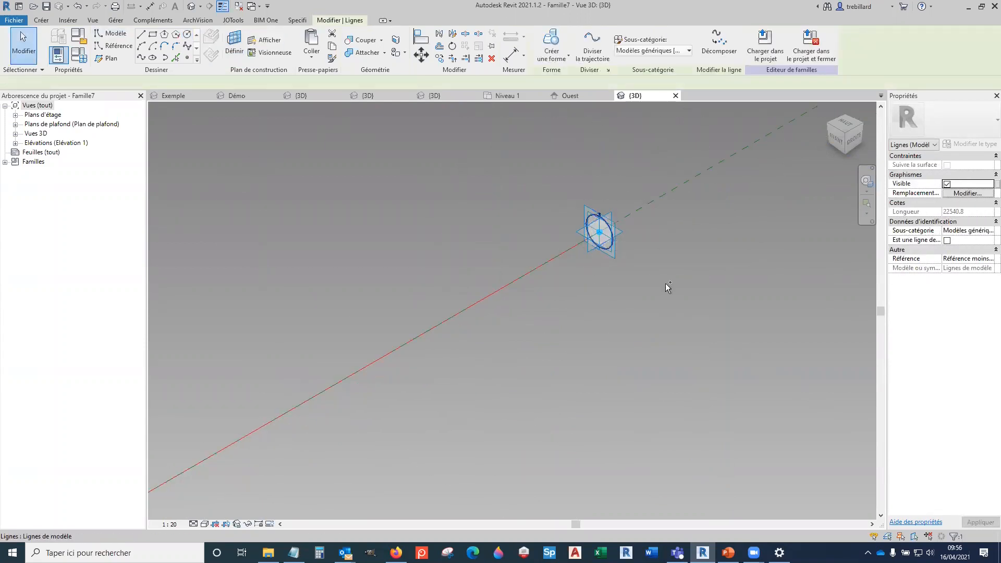
ctrl+click(612, 244)
scroll(668, 288, down, 3)
middle_drag(494, 437, 795, 176)
middle_drag(503, 407, 608, 340)
scroll(516, 293, up, 3)
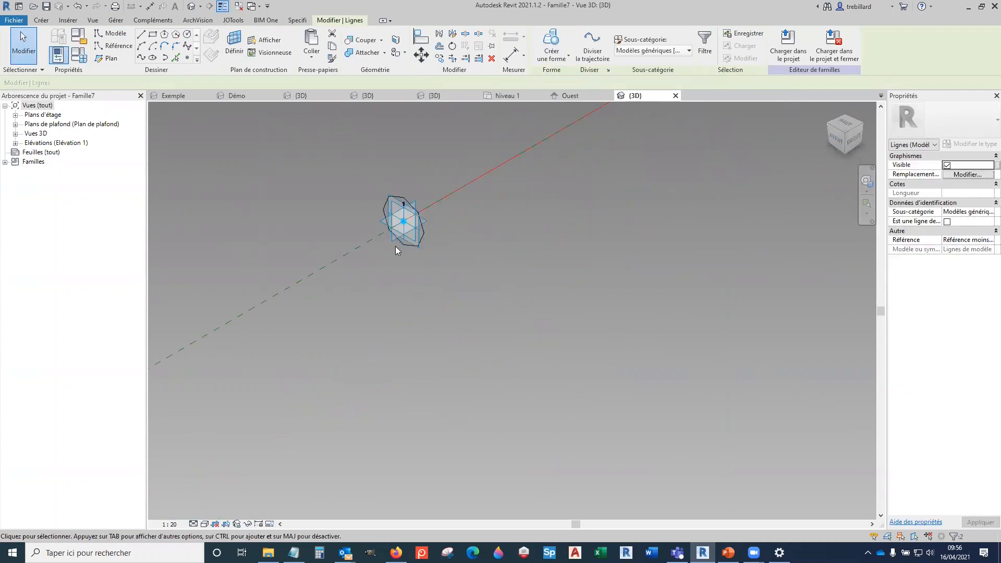
scroll(398, 251, up, 2)
ctrl+click(440, 244)
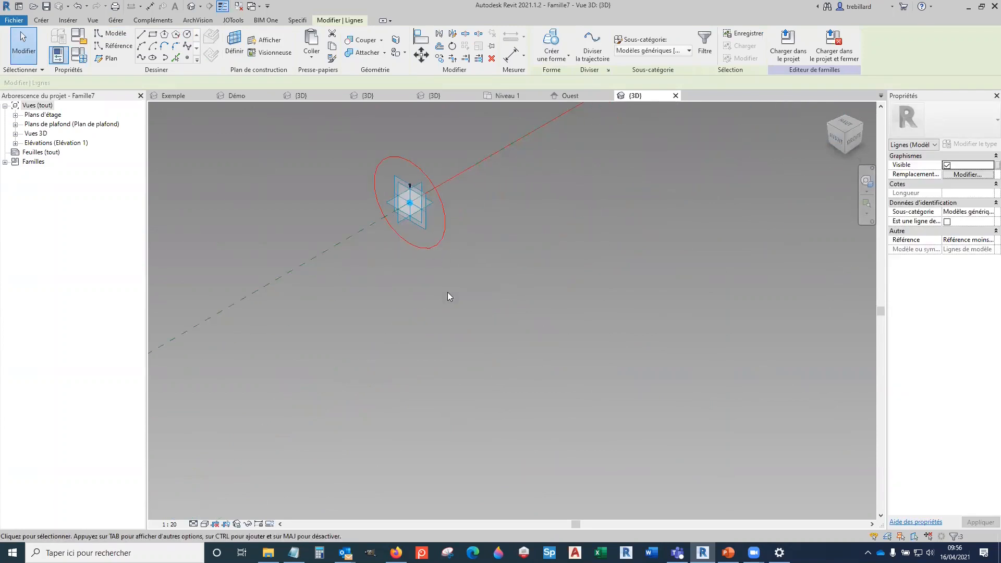
scroll(448, 292, down, 4)
scroll(574, 292, down, 3)
middle_drag(606, 321, 511, 363)
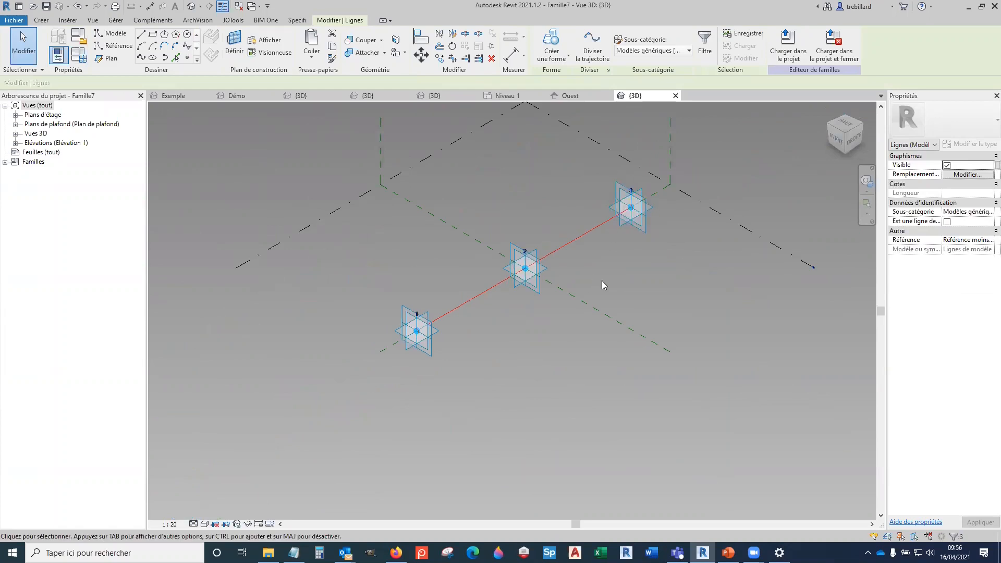
click(560, 62)
click(559, 75)
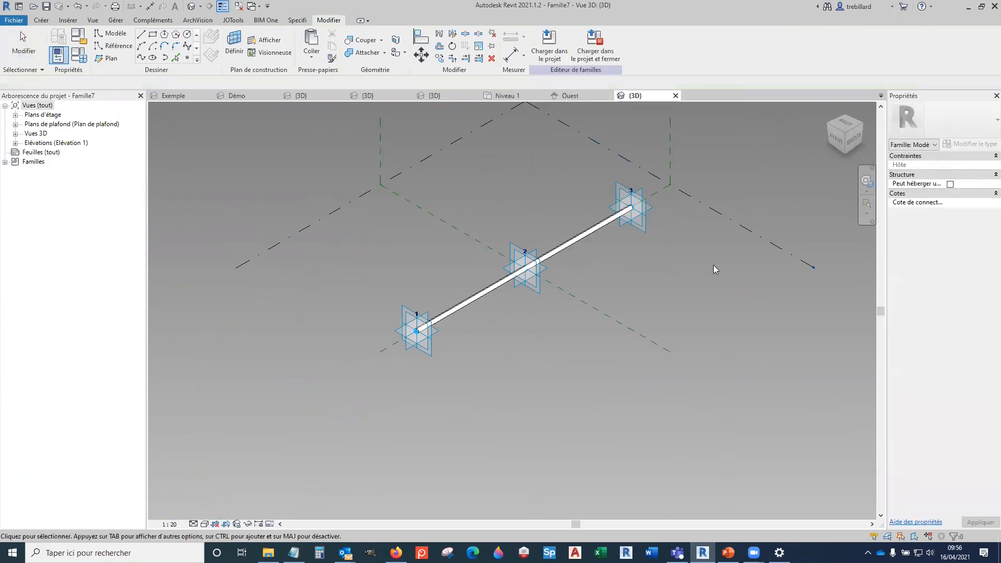
Step: Load the tube family into Famille6 only, excluding Webinaire.rvt
click(549, 38)
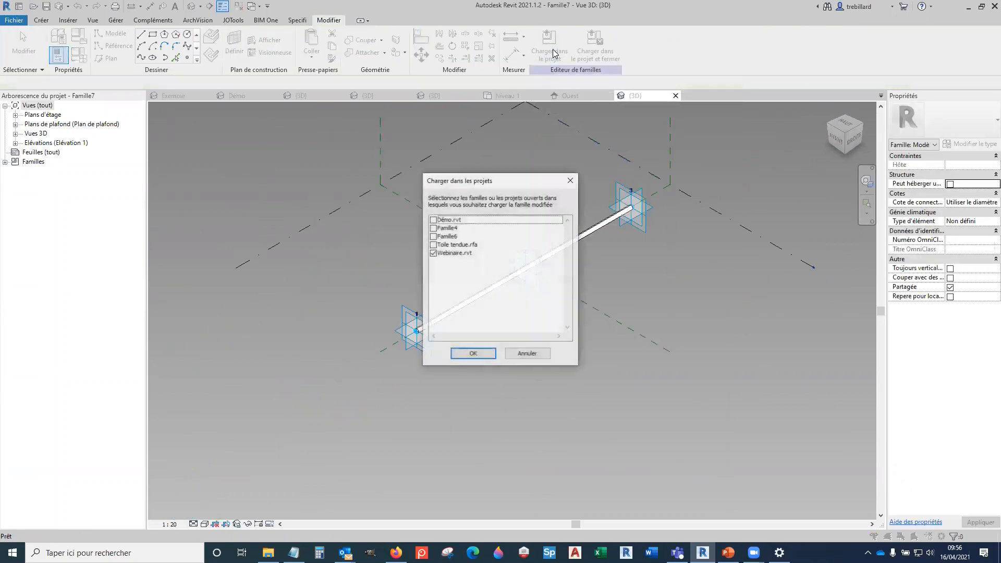
click(433, 237)
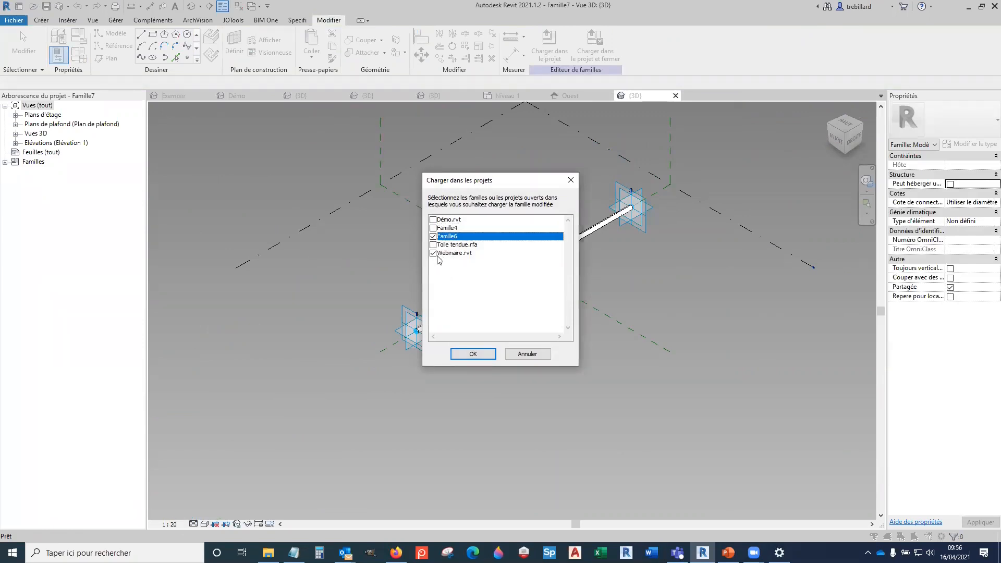
click(434, 254)
click(473, 354)
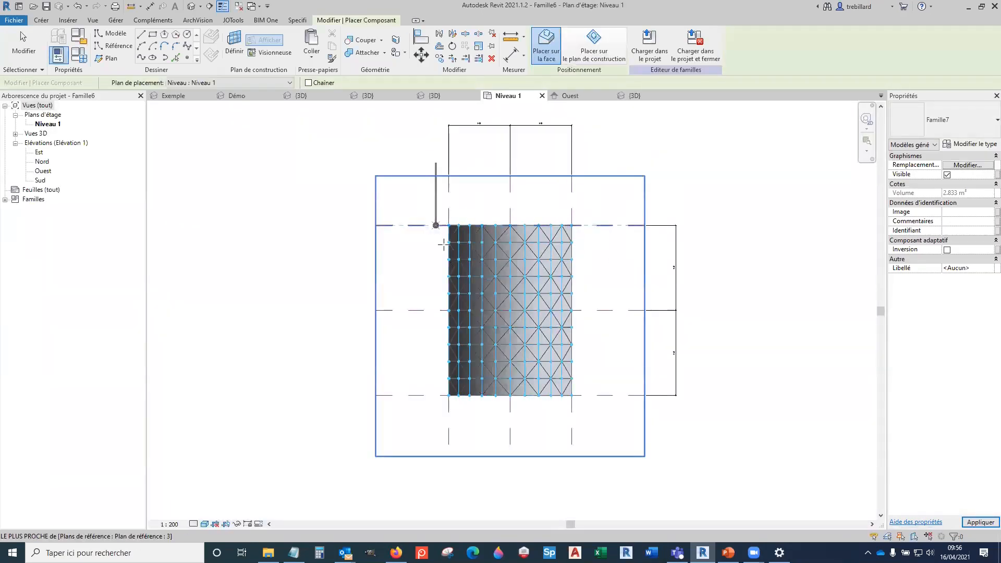
Step: Place the adaptive tube in the 3D view on three divided-surface nodes, arching from one long edge over the vault to the opposite edge
click(198, 9)
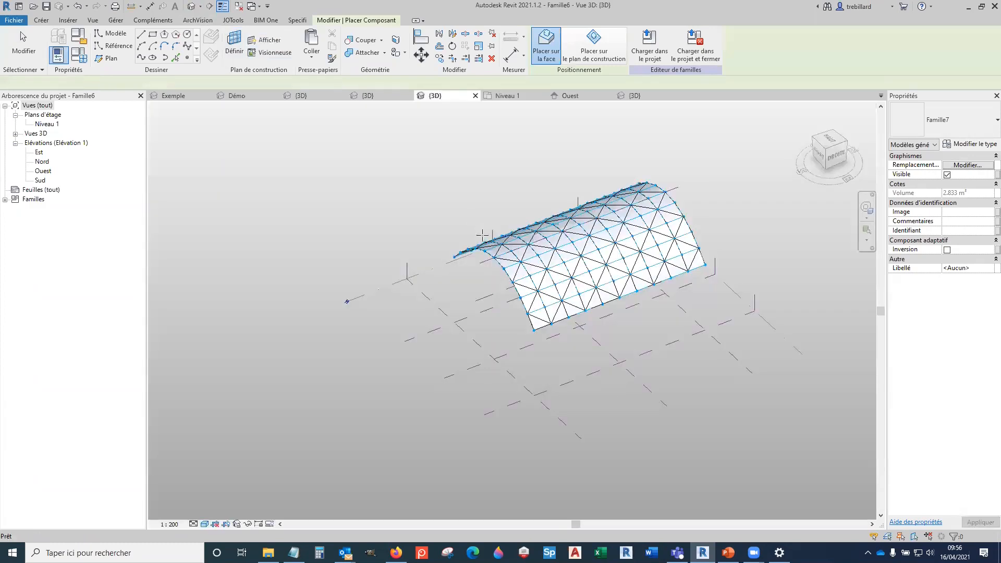
scroll(459, 245, up, 5)
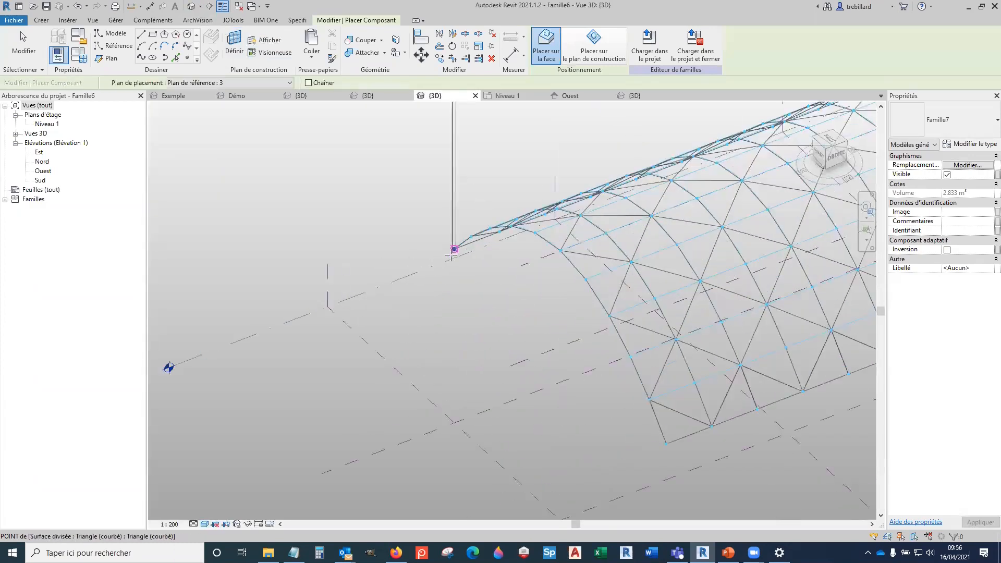
middle_drag(416, 228, 308, 180)
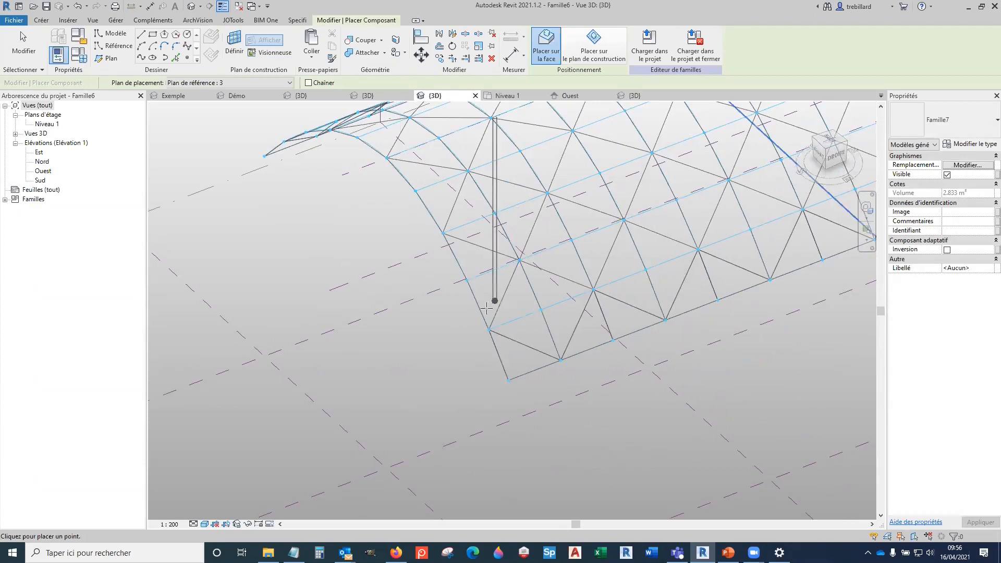
click(489, 329)
scroll(499, 364, down, 3)
shift+middle_drag(390, 359, 638, 214)
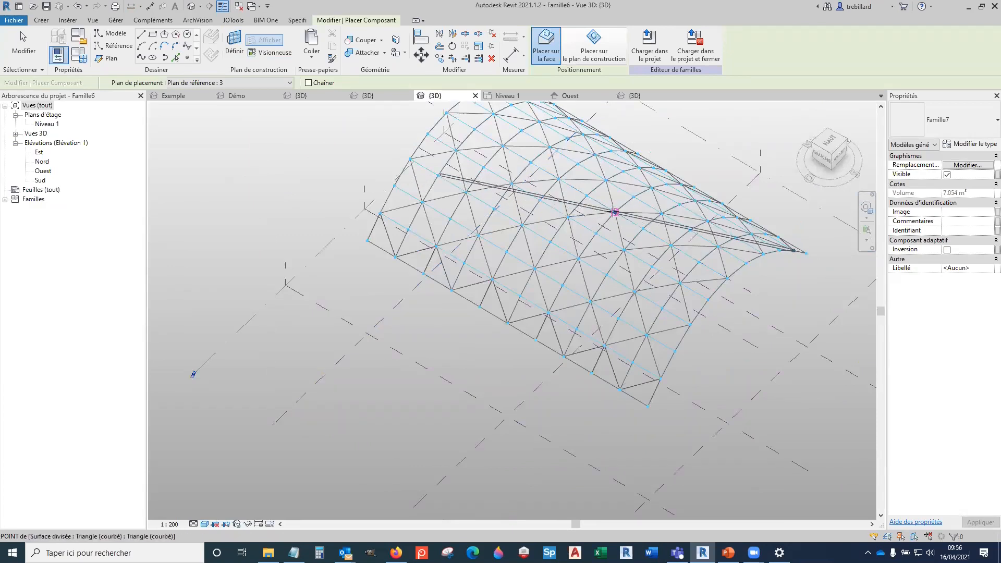
click(615, 212)
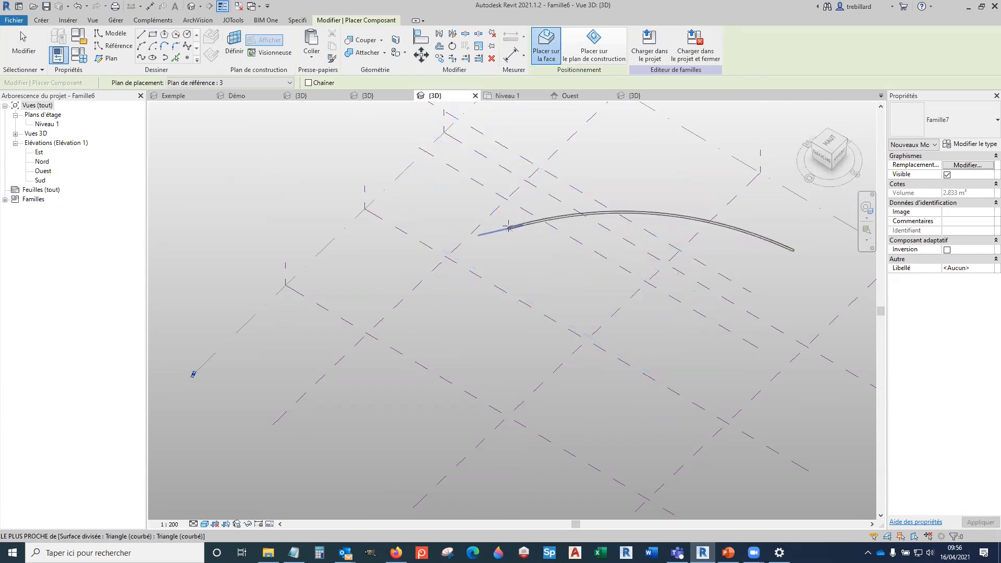
click(508, 227)
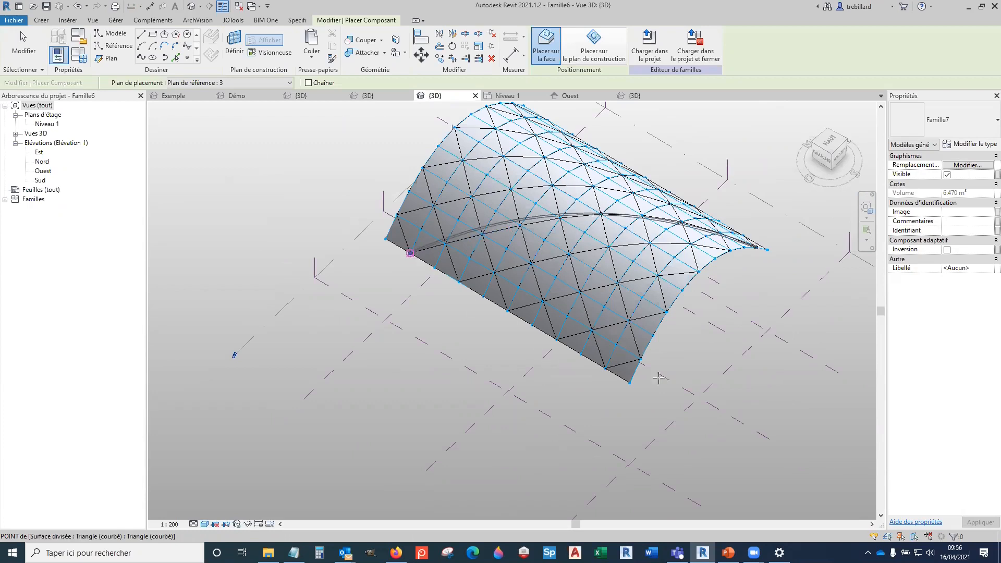
key(Escape)
key(Escape)
Step: Choose a new host for the tube's middle adaptive point, picking the divided-surface node at its location with Face placement
shift+middle_drag(675, 348, 505, 194)
scroll(489, 215, up, 3)
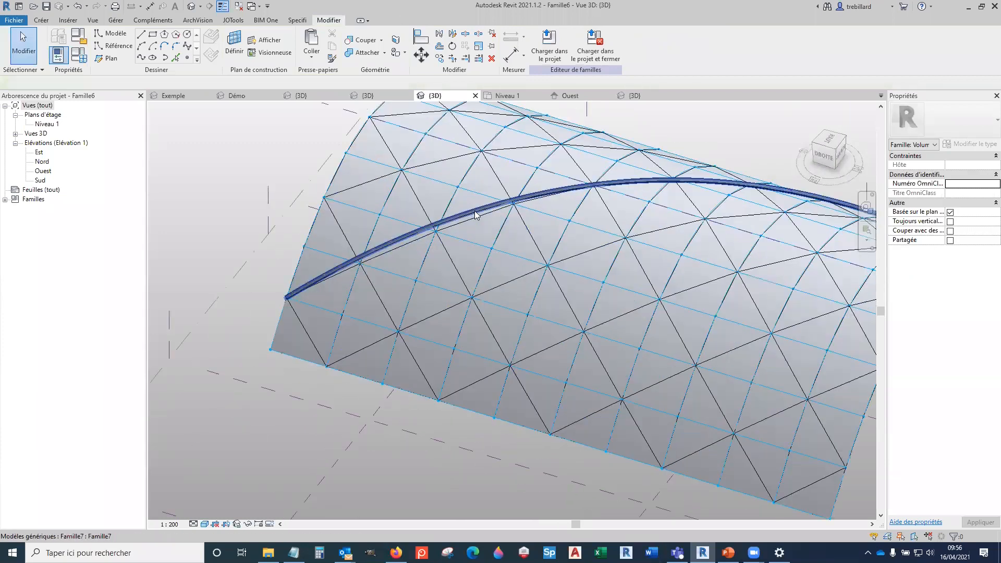
scroll(471, 225, down, 3)
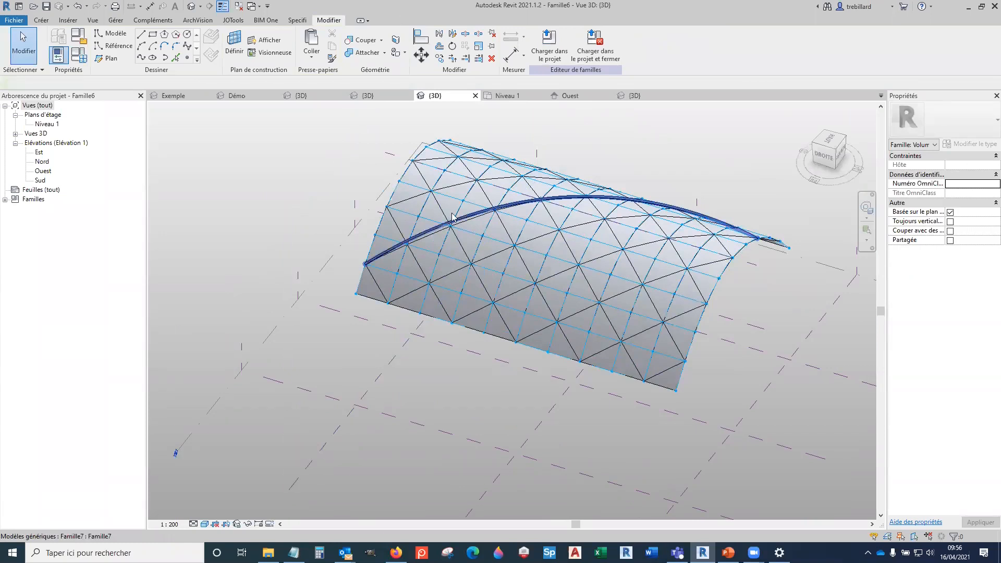
shift+middle_drag(447, 315, 590, 217)
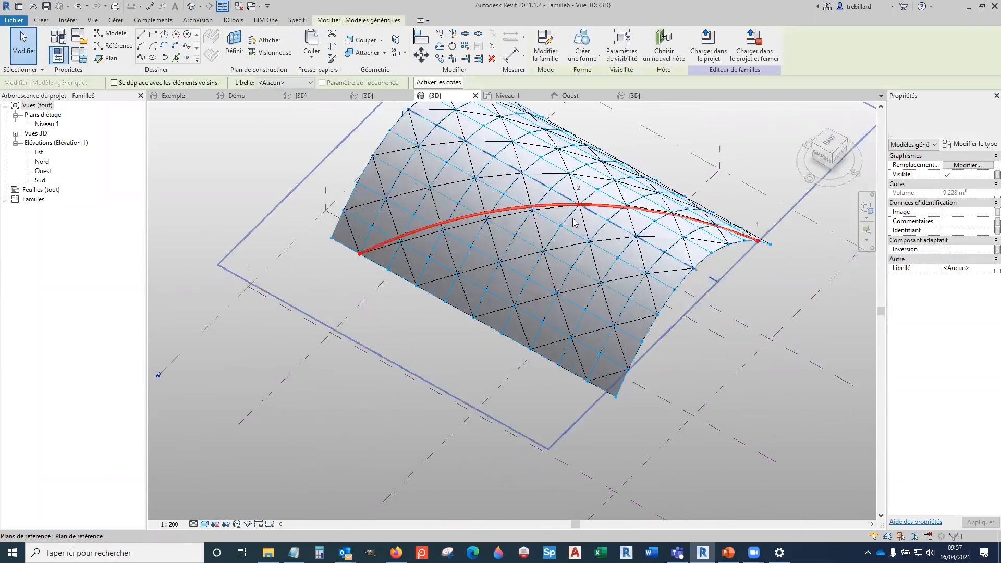
scroll(587, 213, up, 3)
key(Escape)
scroll(577, 207, down, 1)
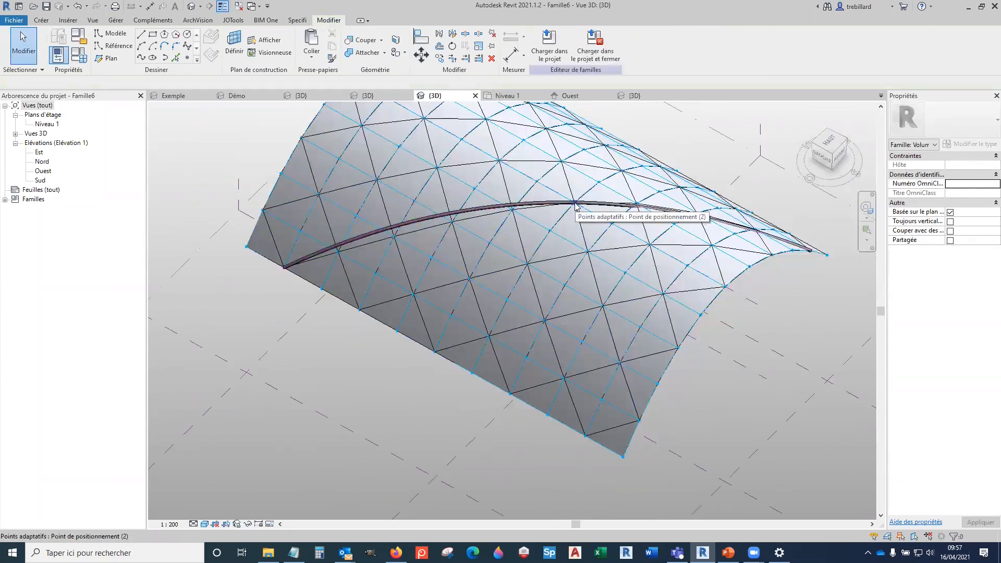
click(575, 204)
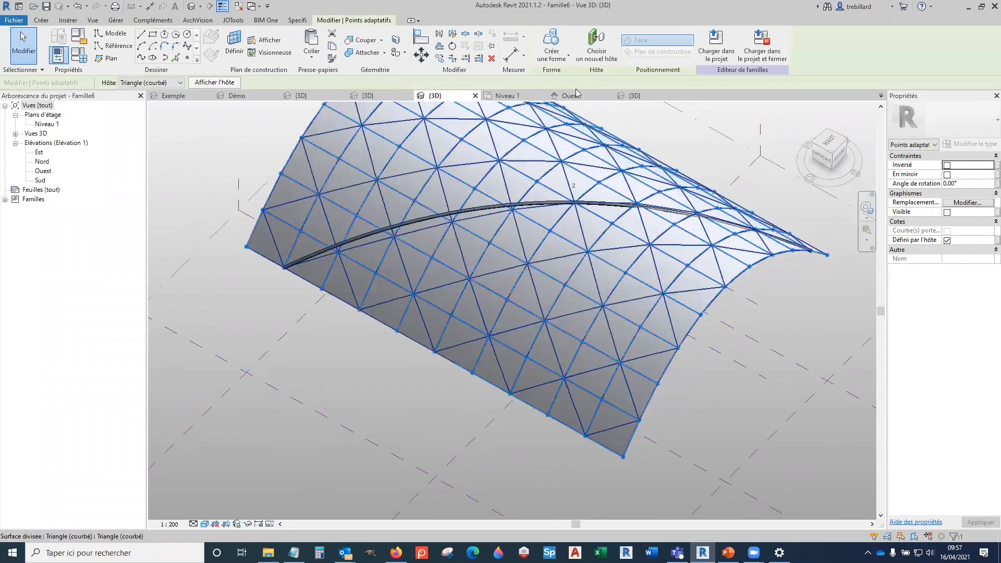
click(598, 59)
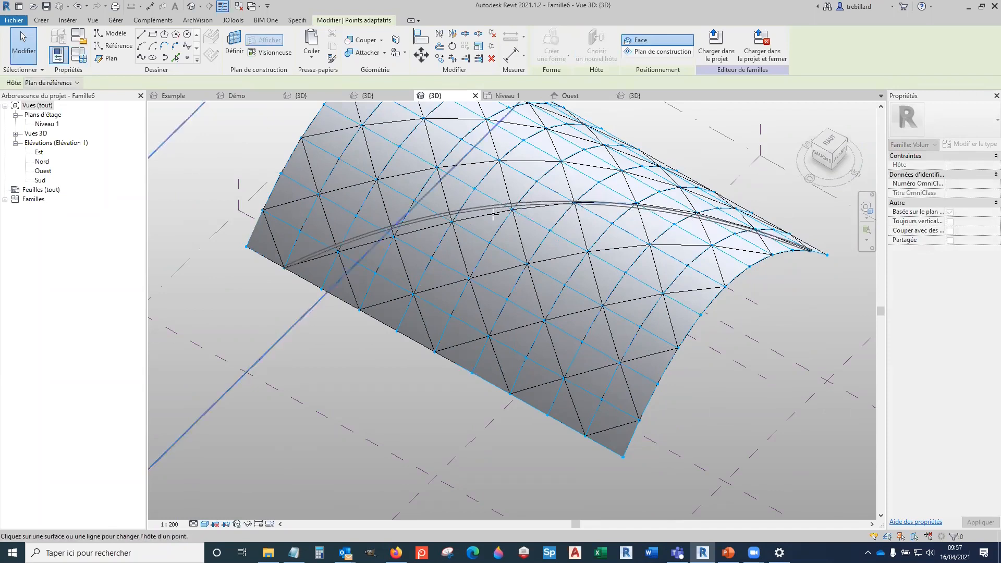
click(574, 203)
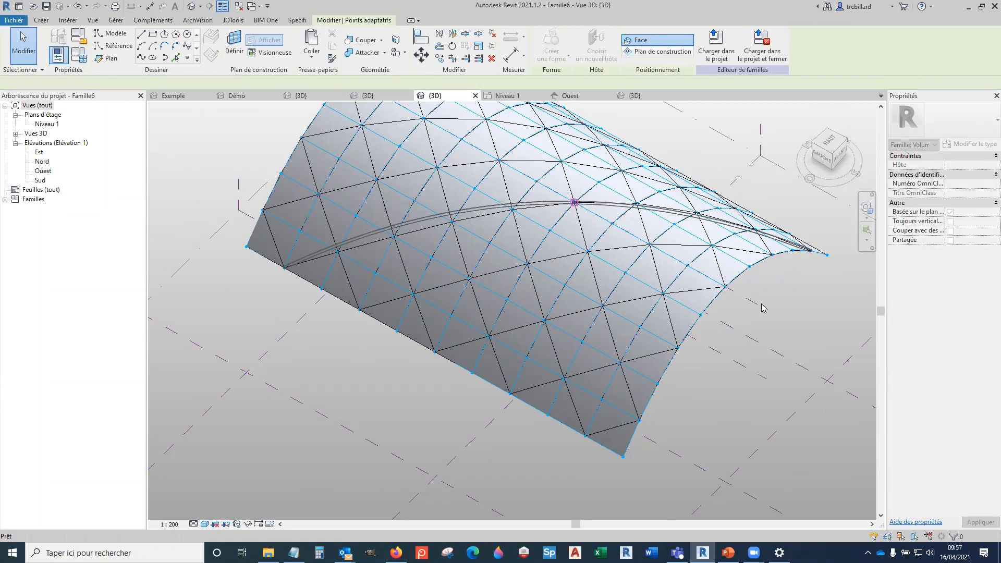
scroll(771, 324, down, 2)
shift+middle_drag(734, 369, 744, 326)
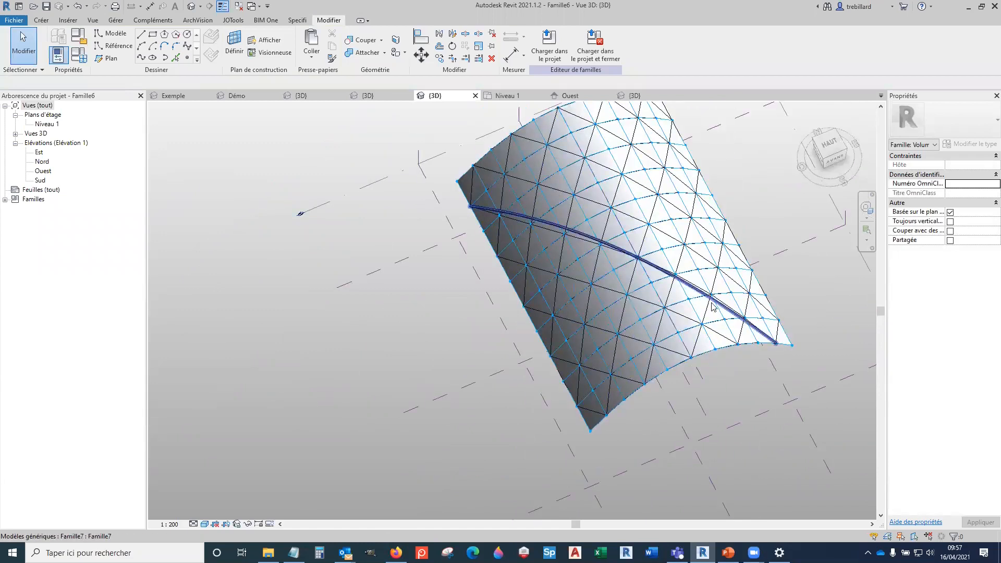
shift+middle_drag(453, 336, 519, 306)
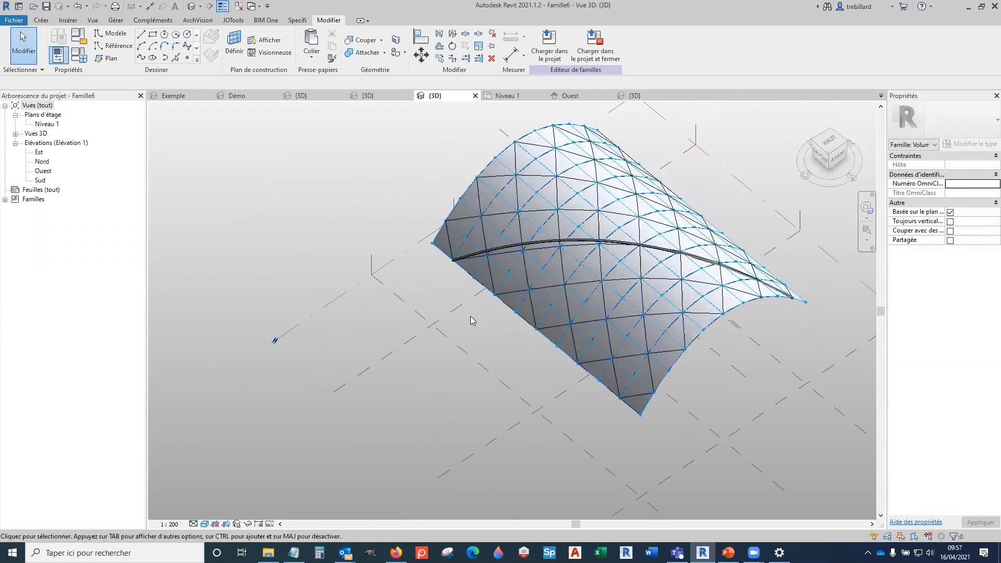
Step: Examine the placed arched tube and its alignment with the divided-surface nodes from both sides of the vault
scroll(473, 319, down, 2)
scroll(452, 232, up, 5)
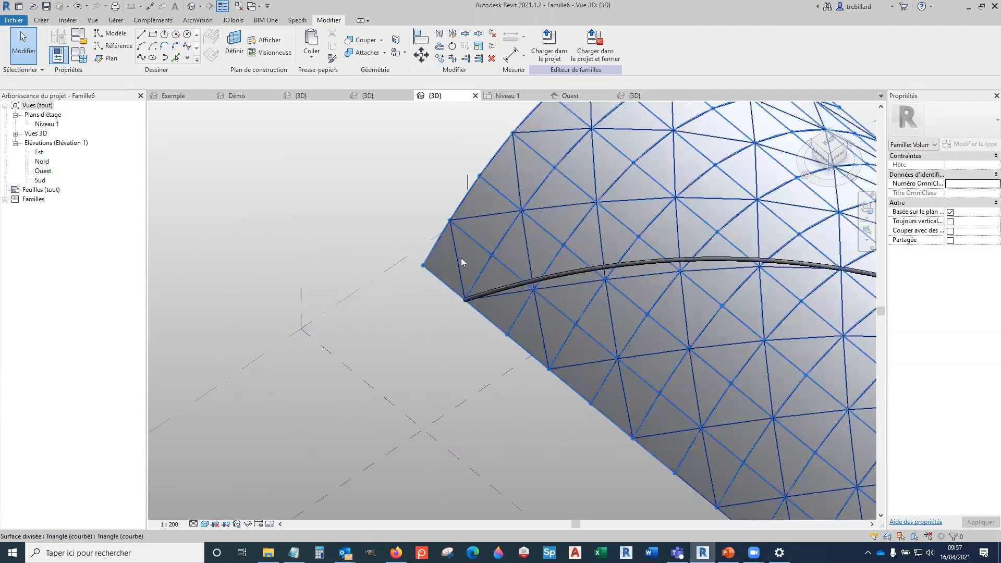
scroll(461, 257, down, 5)
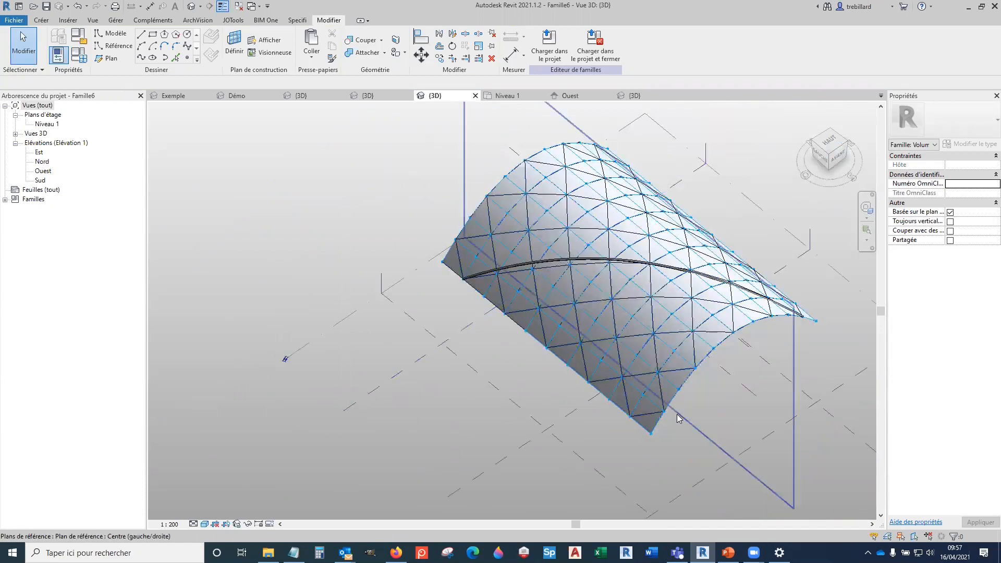
scroll(678, 417, up, 3)
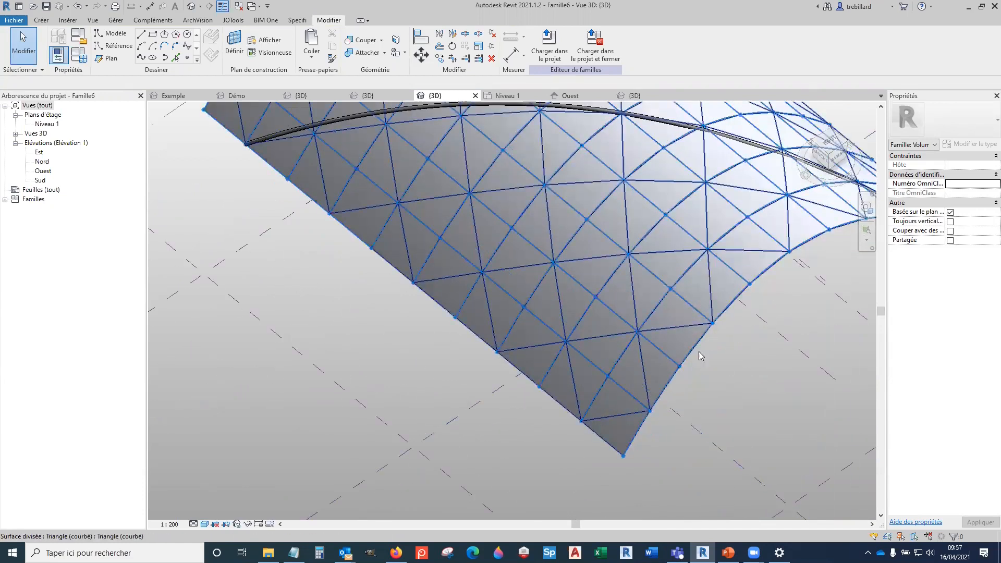
scroll(700, 356, down, 3)
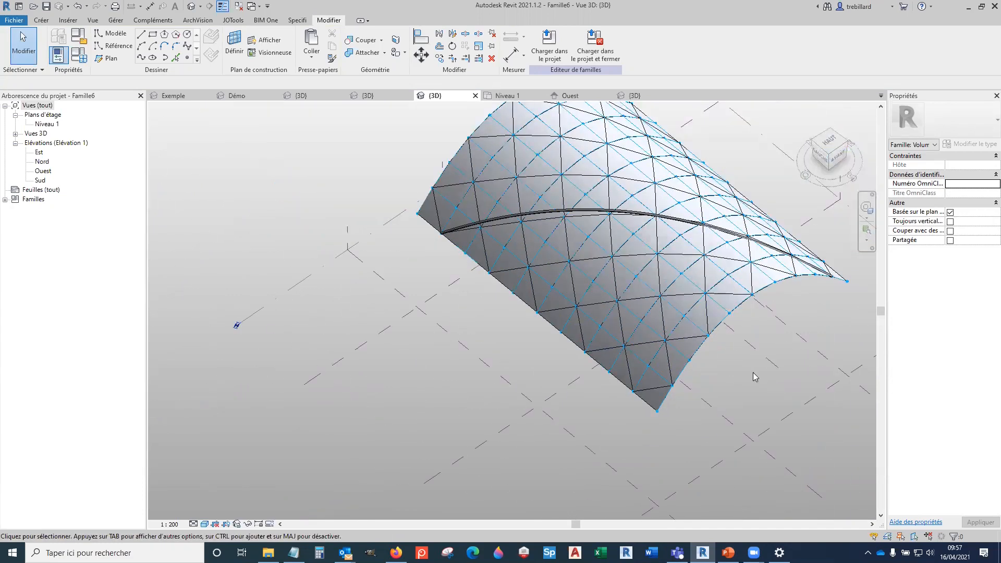
shift+middle_drag(678, 368, 596, 389)
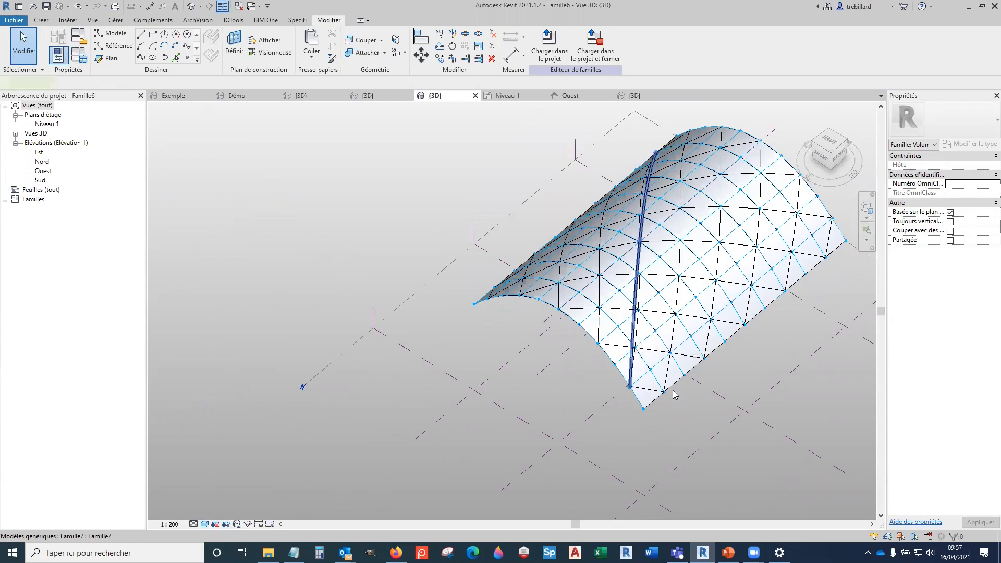
click(633, 334)
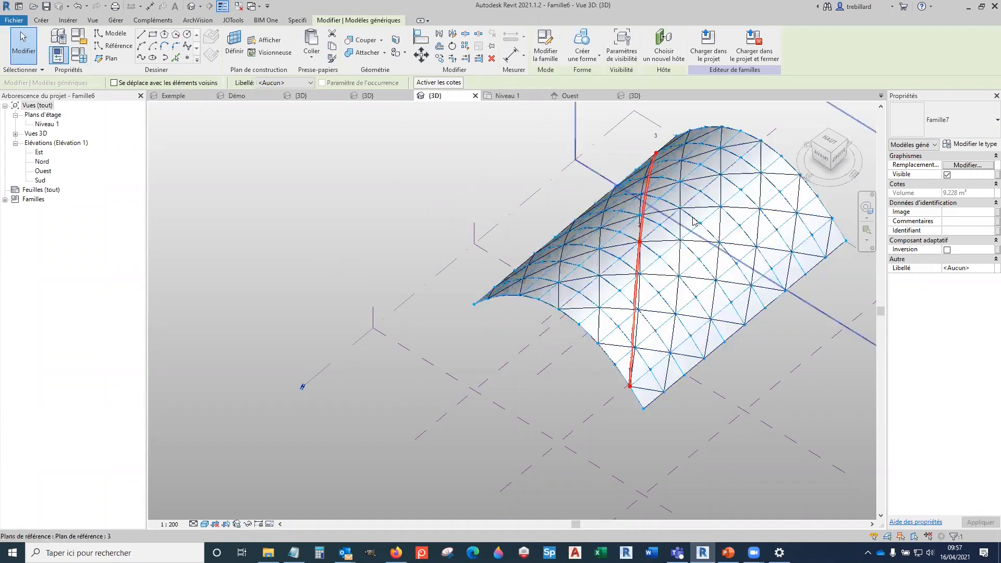
key(Escape)
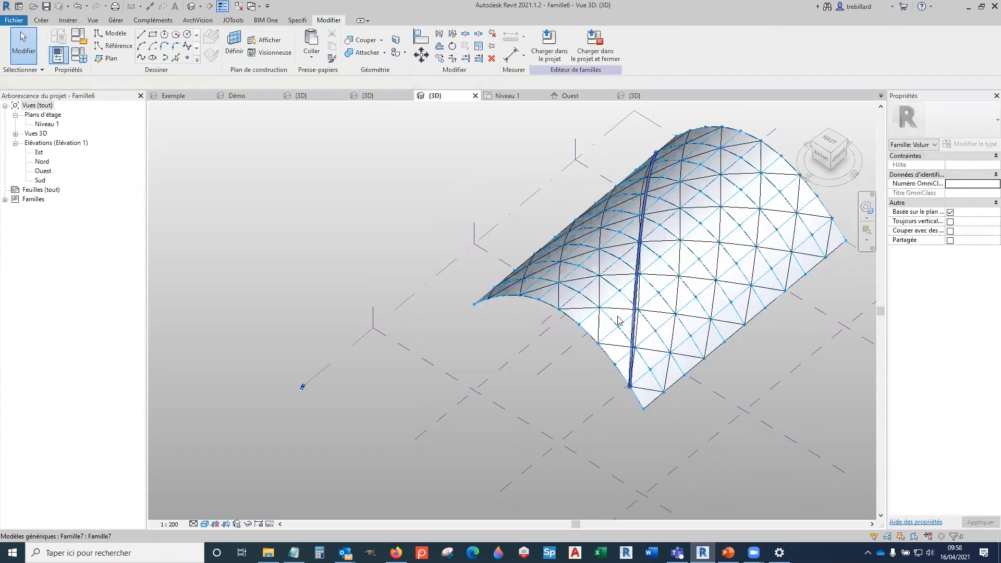
Step: Place another Famille7 generic model tube along one long edge of the divided surface, from corner node to corner node
click(4, 200)
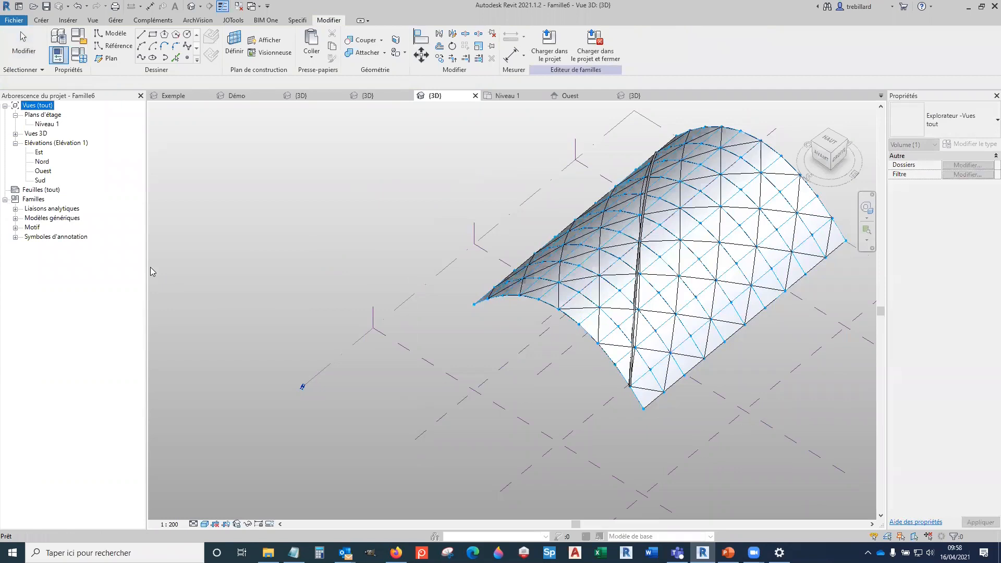
click(16, 218)
click(25, 227)
click(57, 237)
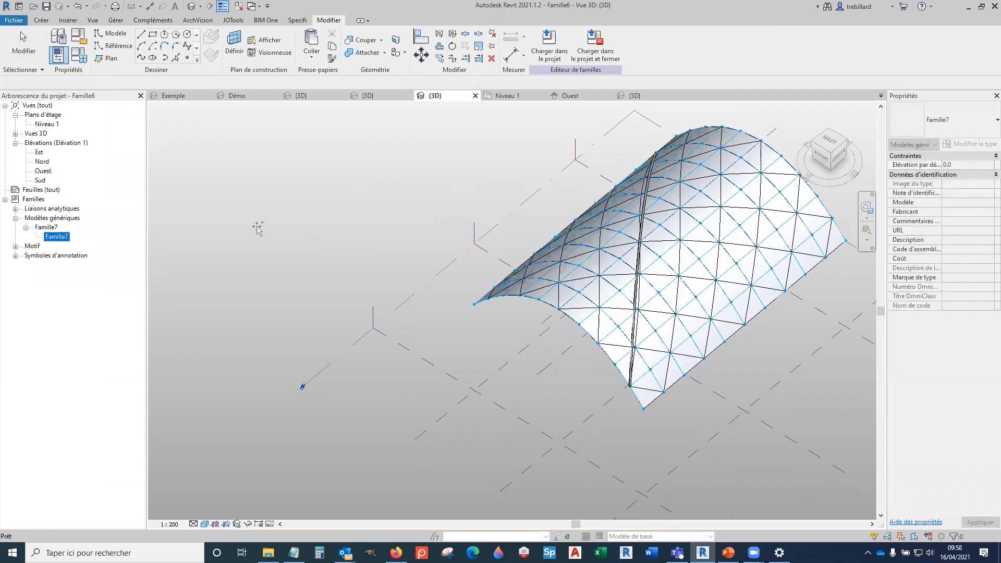
drag(257, 227, 259, 226)
scroll(496, 300, up, 6)
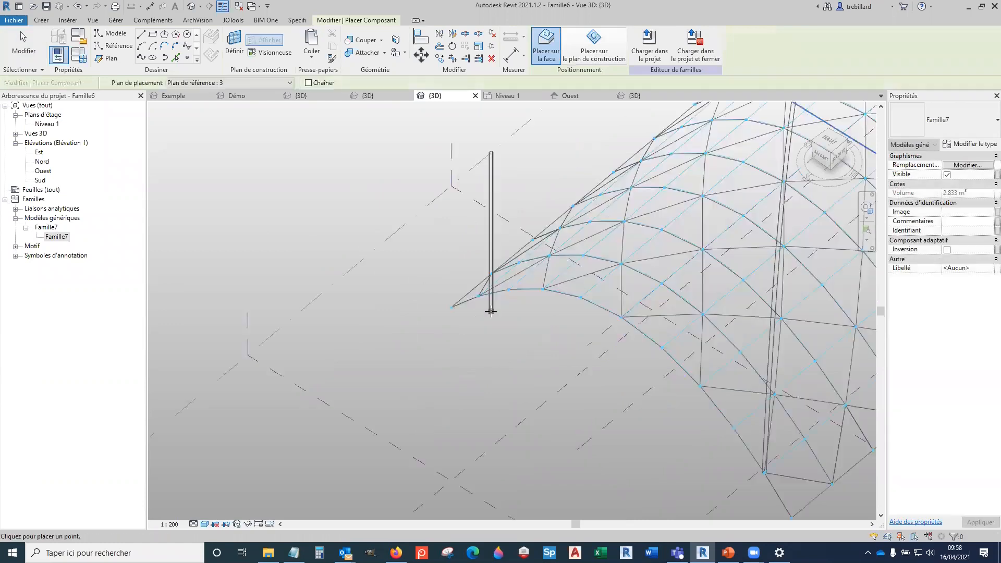
click(445, 303)
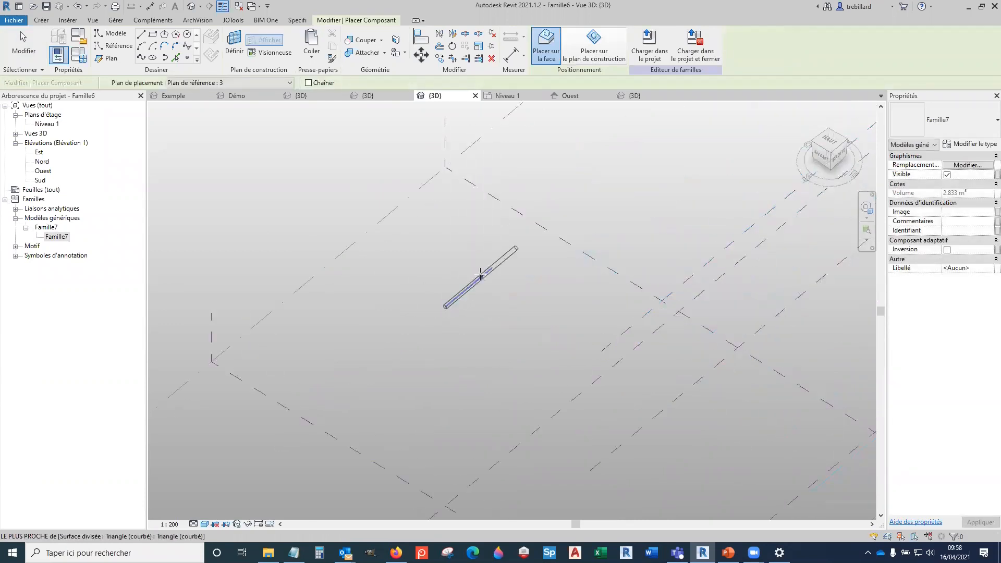
scroll(481, 277, down, 5)
shift+middle_drag(495, 330, 713, 392)
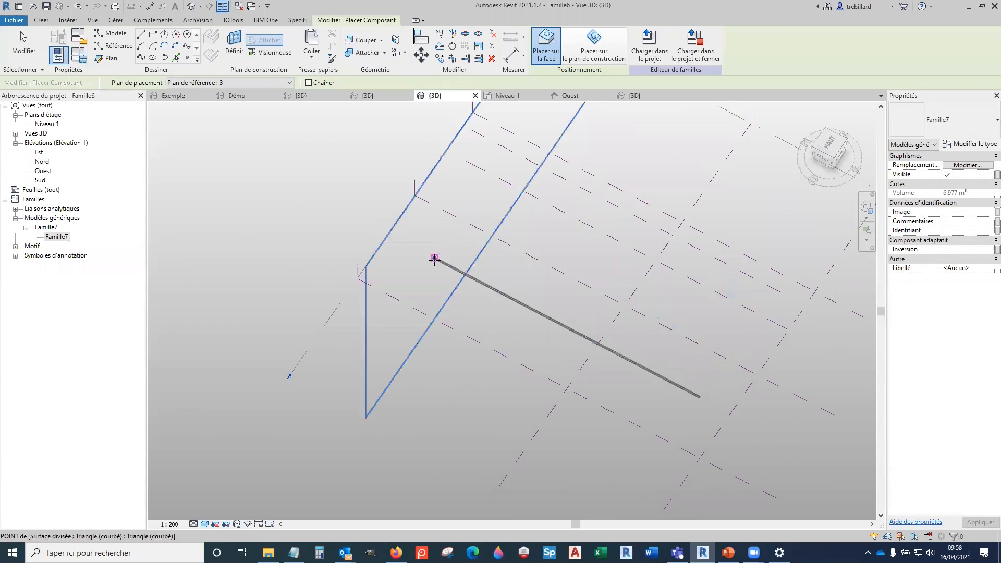
scroll(434, 260, down, 1)
click(435, 260)
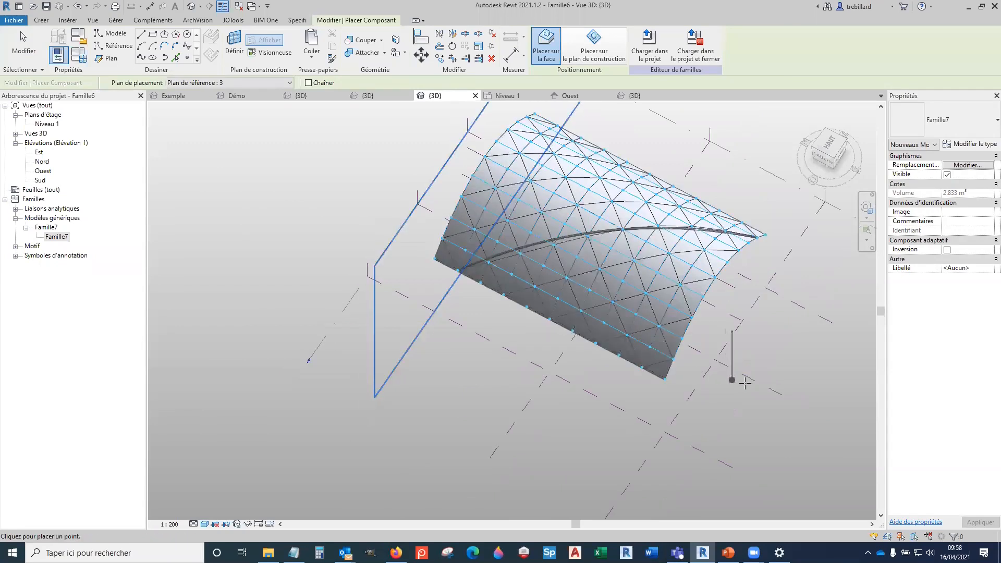
Step: Place a further Famille7 tube over the vault, crossing the first arch, from a near-corner edge node to the diagonally opposite edge
scroll(679, 377, up, 2)
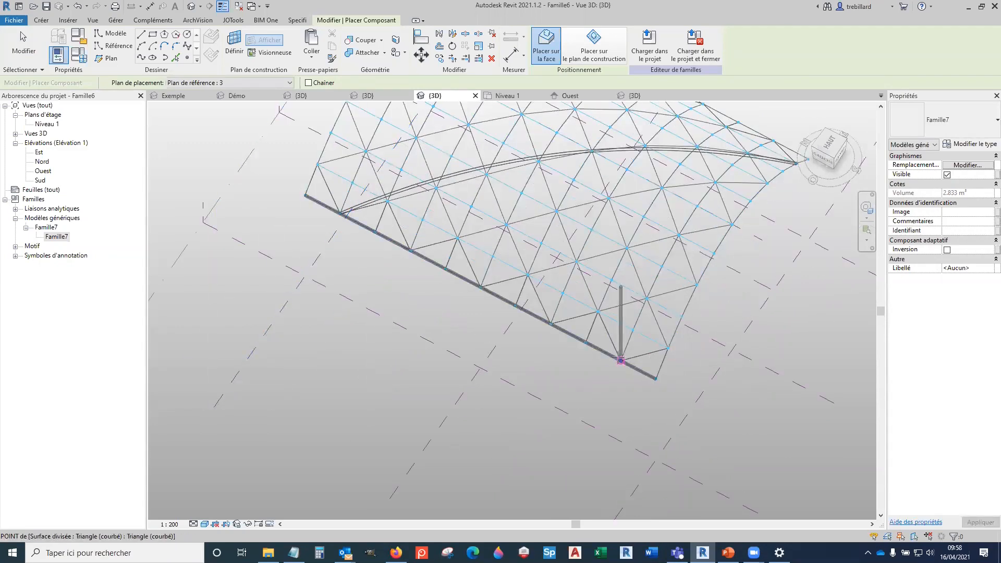
click(620, 360)
middle_drag(561, 223, 612, 456)
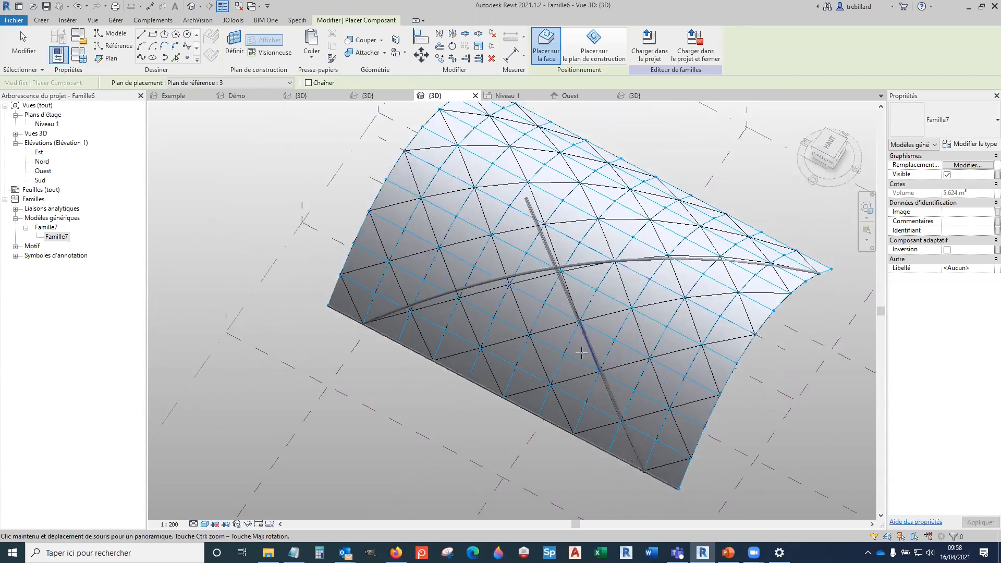
click(563, 341)
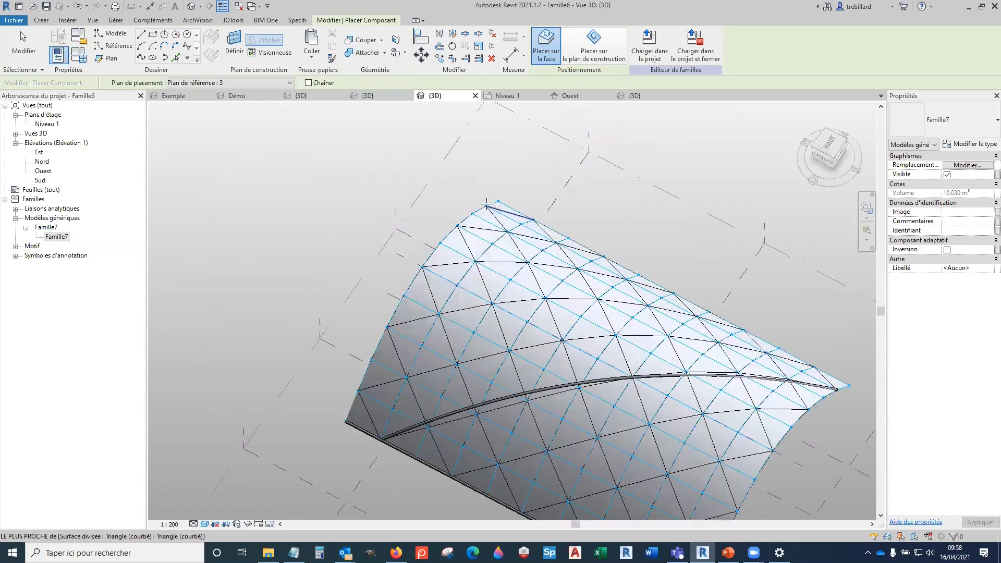
shift+middle_drag(646, 206, 744, 340)
key(Escape)
middle_click(744, 336)
middle_click(744, 336)
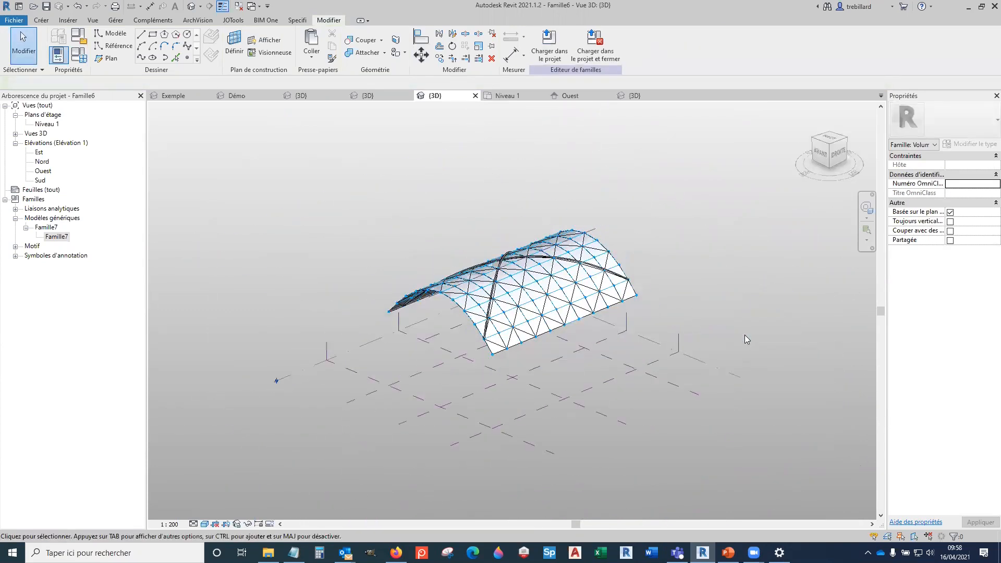